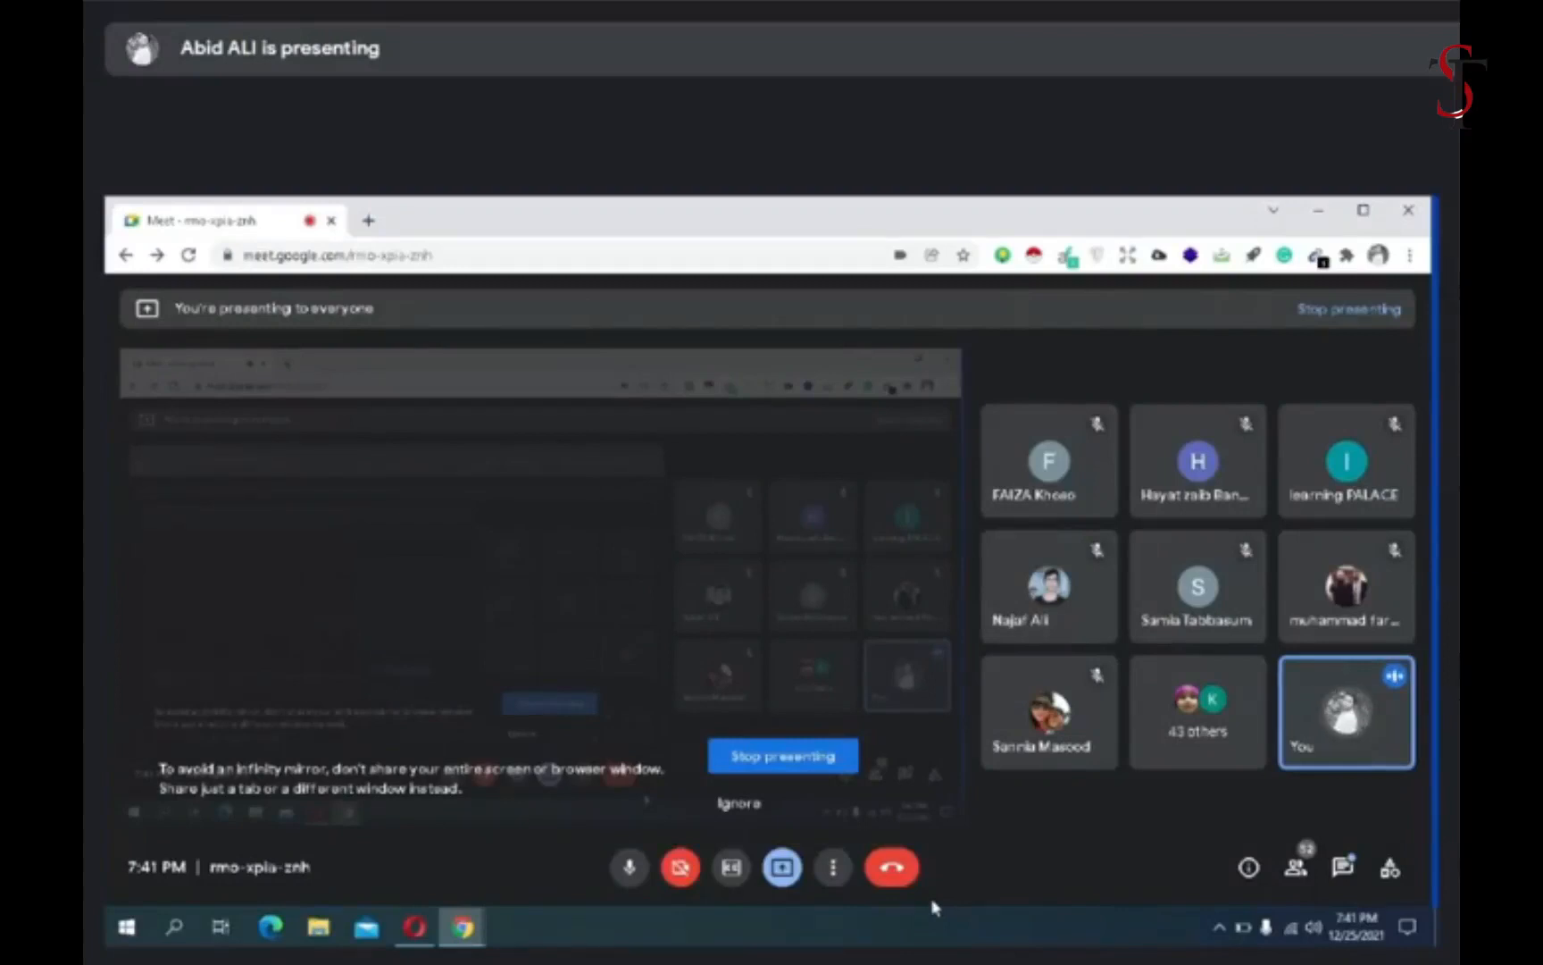
# - Open the Fiverr marketplace website in a new browser tab by way of a Google search for "fiverr"
pyautogui.click(367, 221)
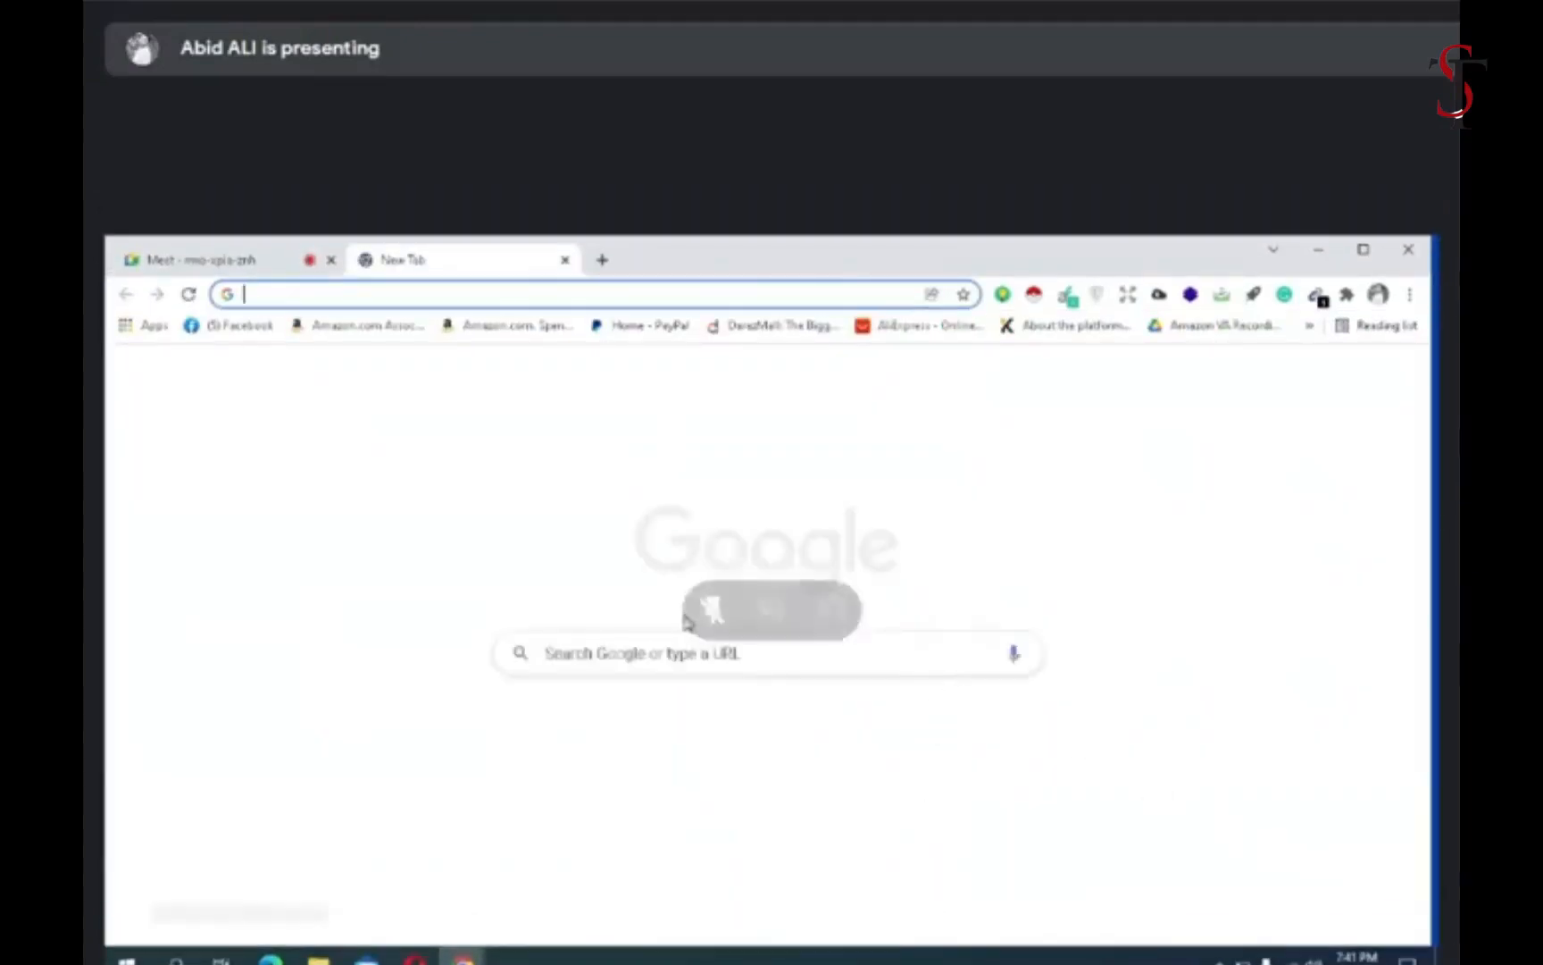
pyautogui.click(647, 656)
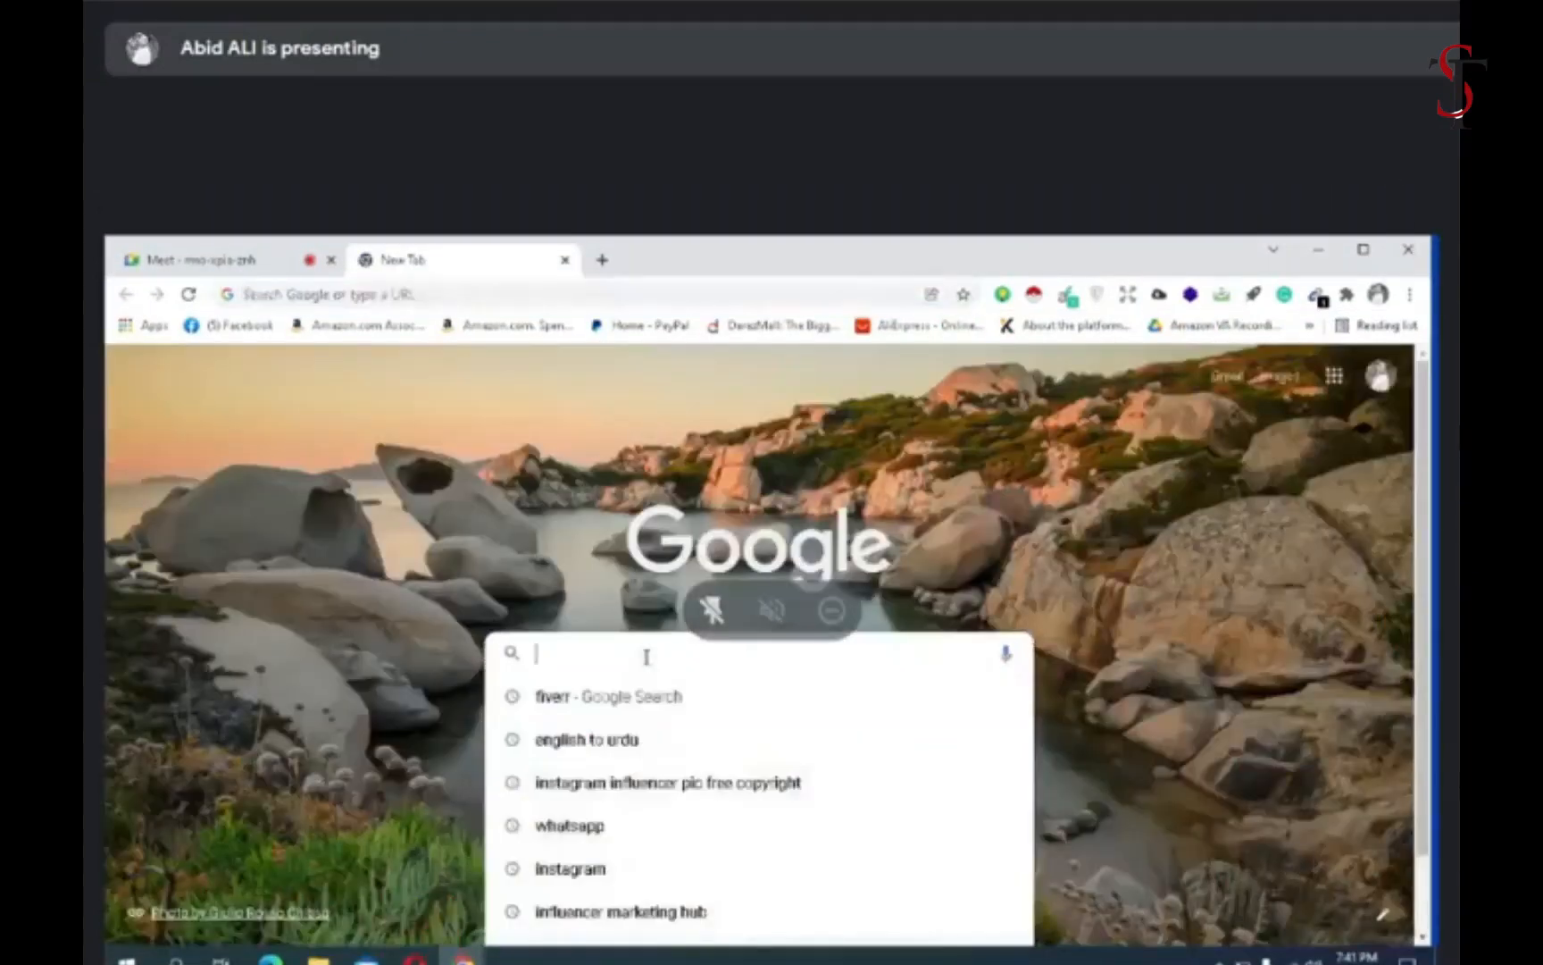
pyautogui.click(625, 704)
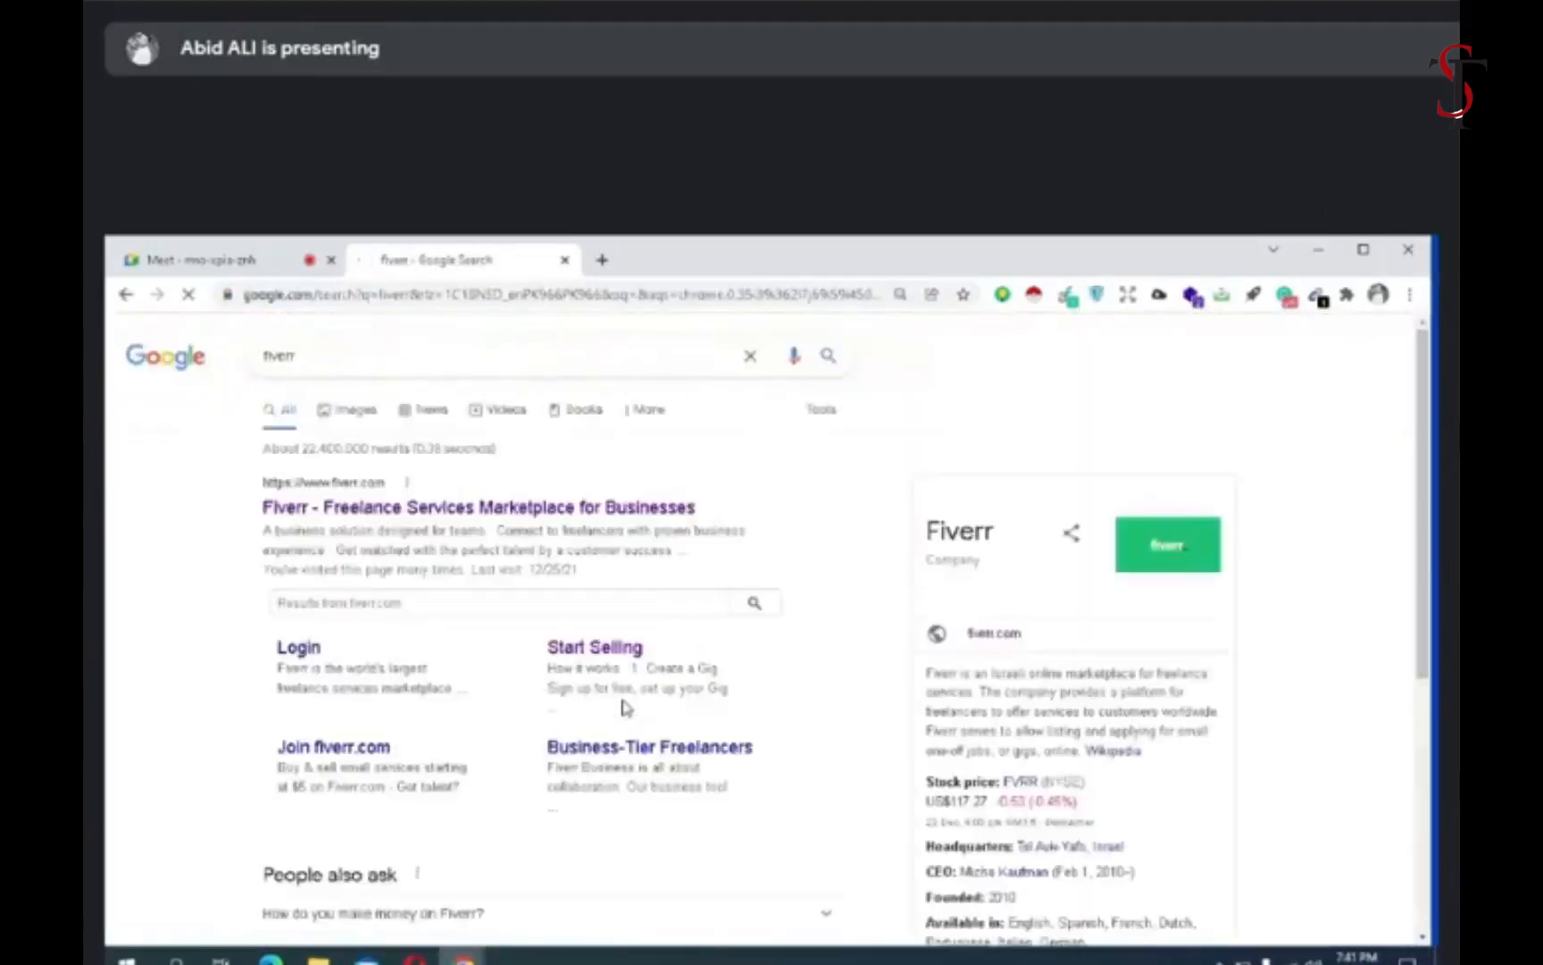
pyautogui.click(474, 511)
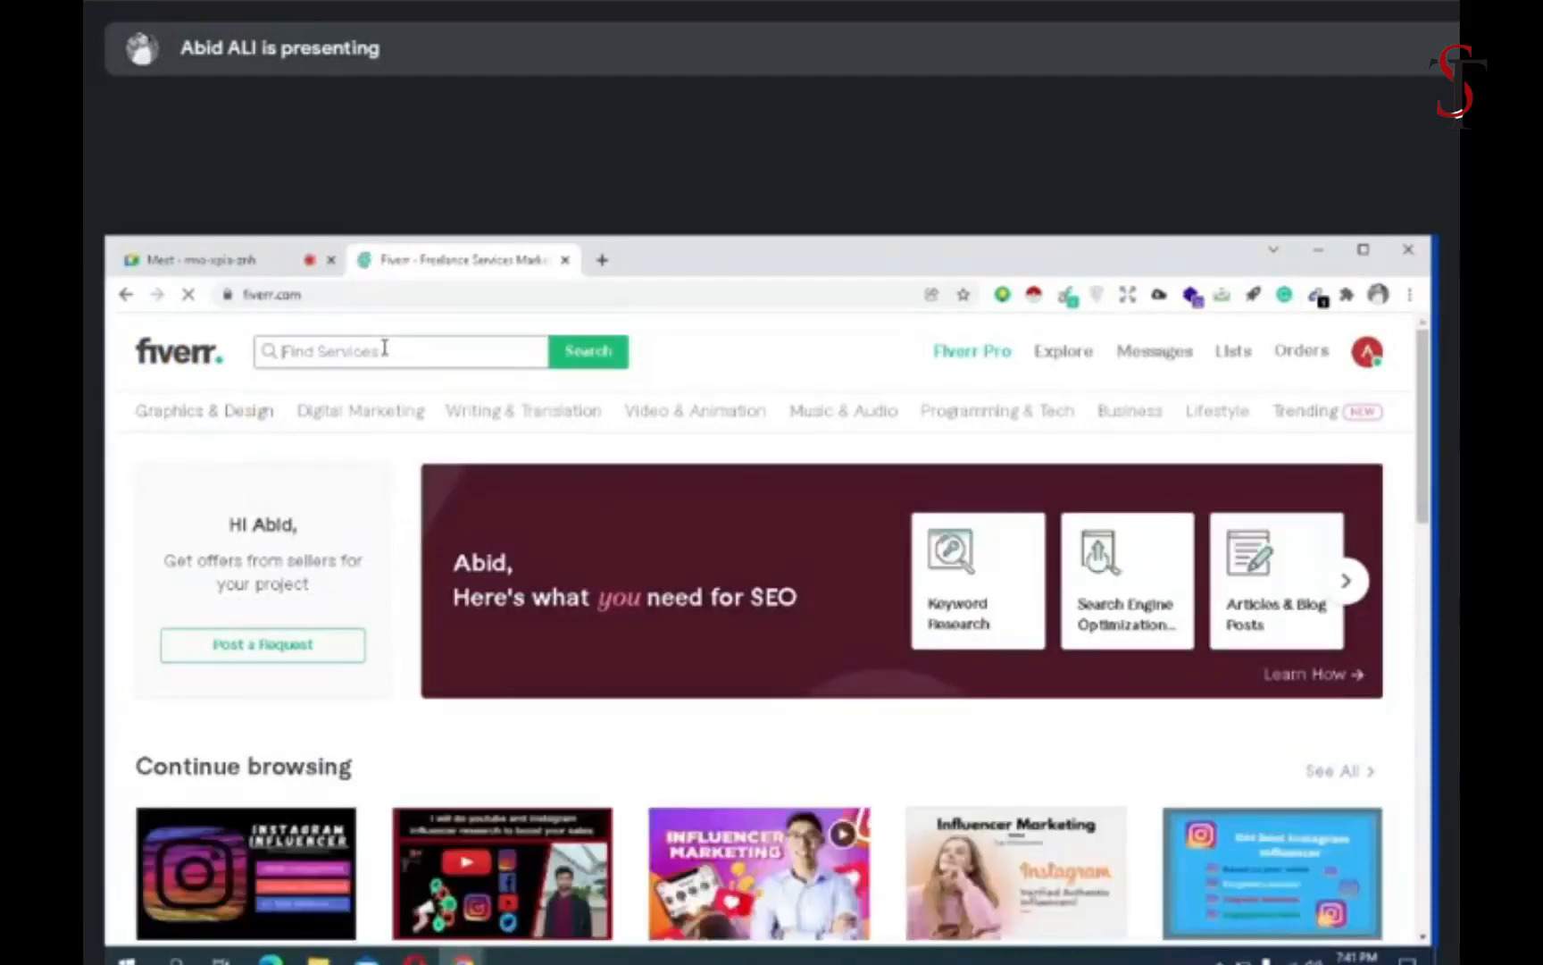
# - Search Fiverr for "best instagram influencer" and look through the gigs listed for that phrase
pyautogui.click(385, 349)
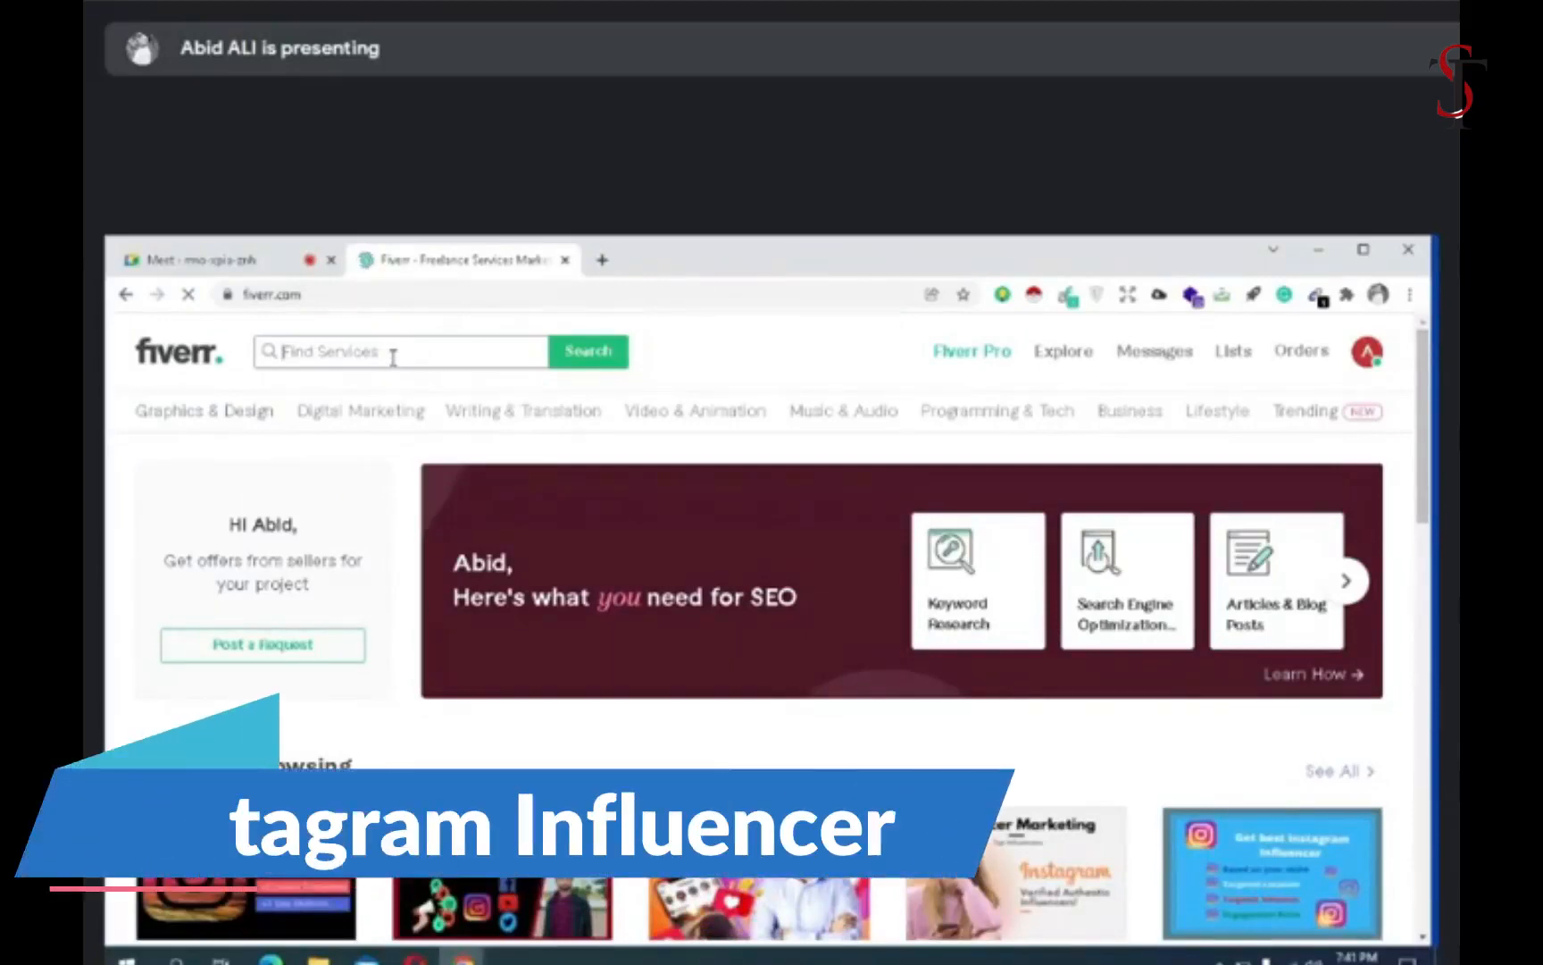
pyautogui.write('best intagram i')
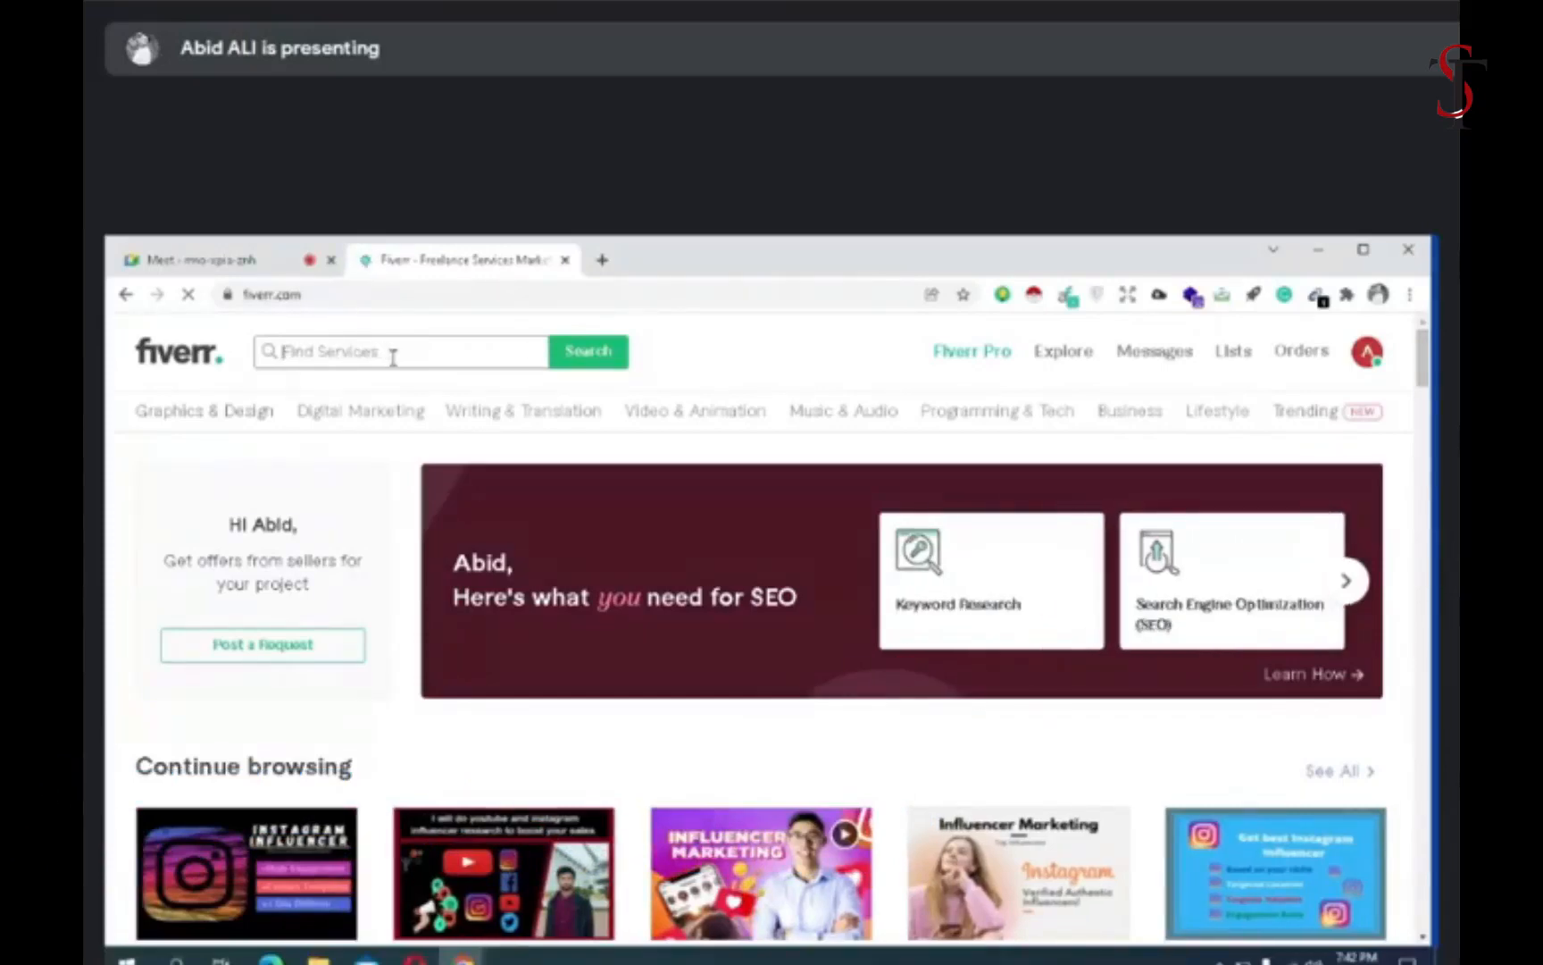
pyautogui.write('best')
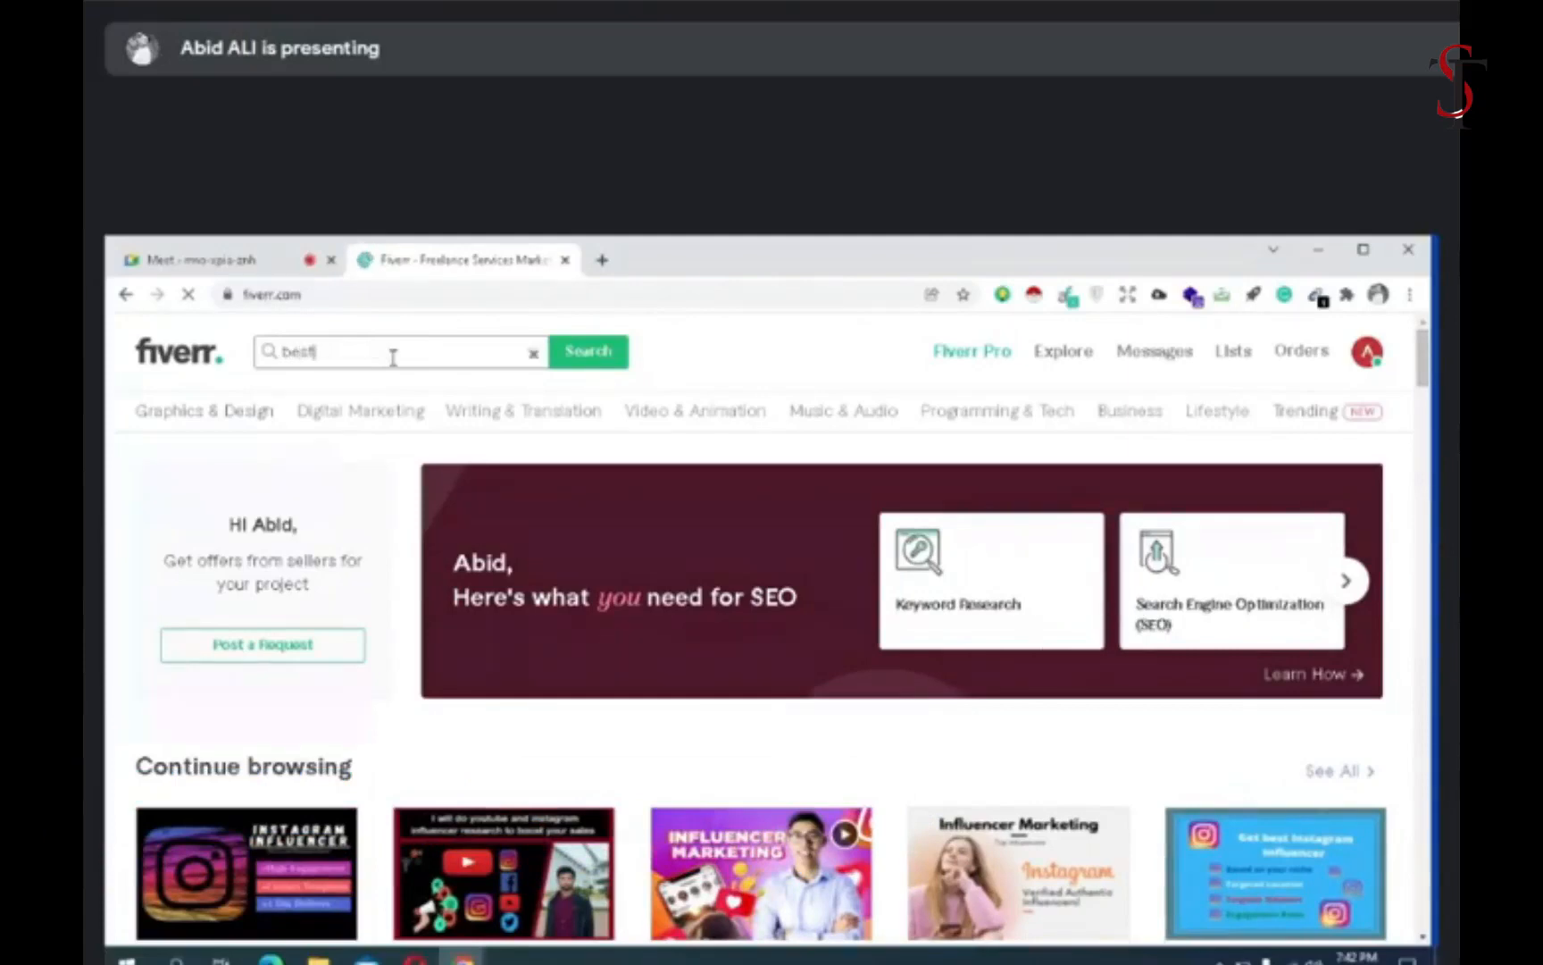
pyautogui.write(' instagram influence')
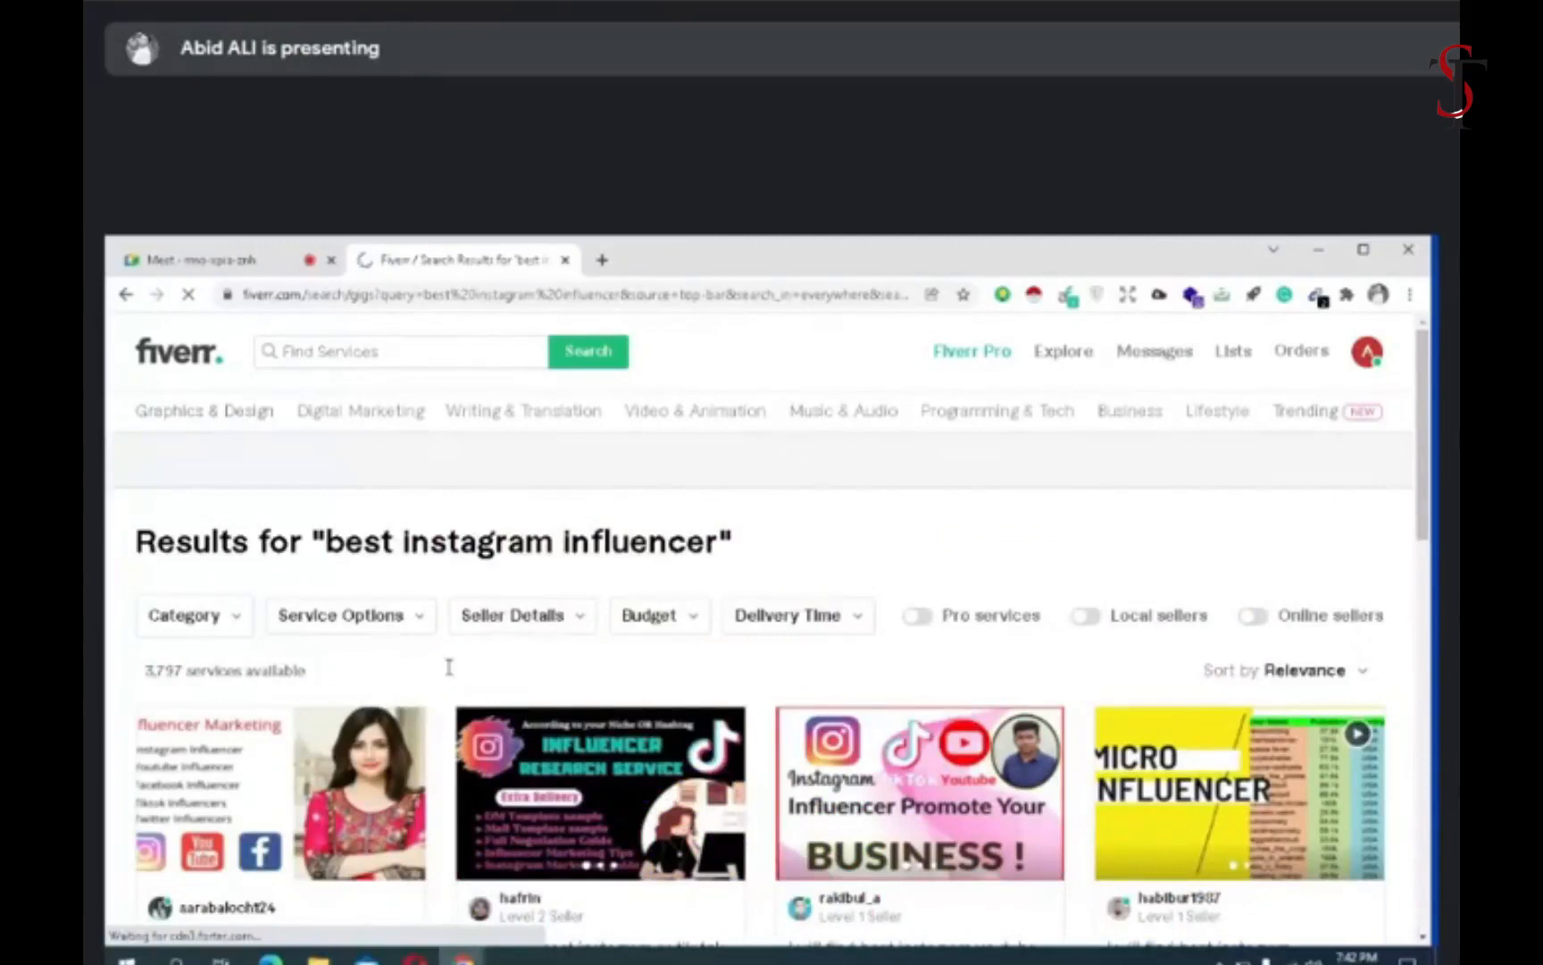
pyautogui.scroll(-1, 449, 667)
pyautogui.scroll(-3, 449, 668)
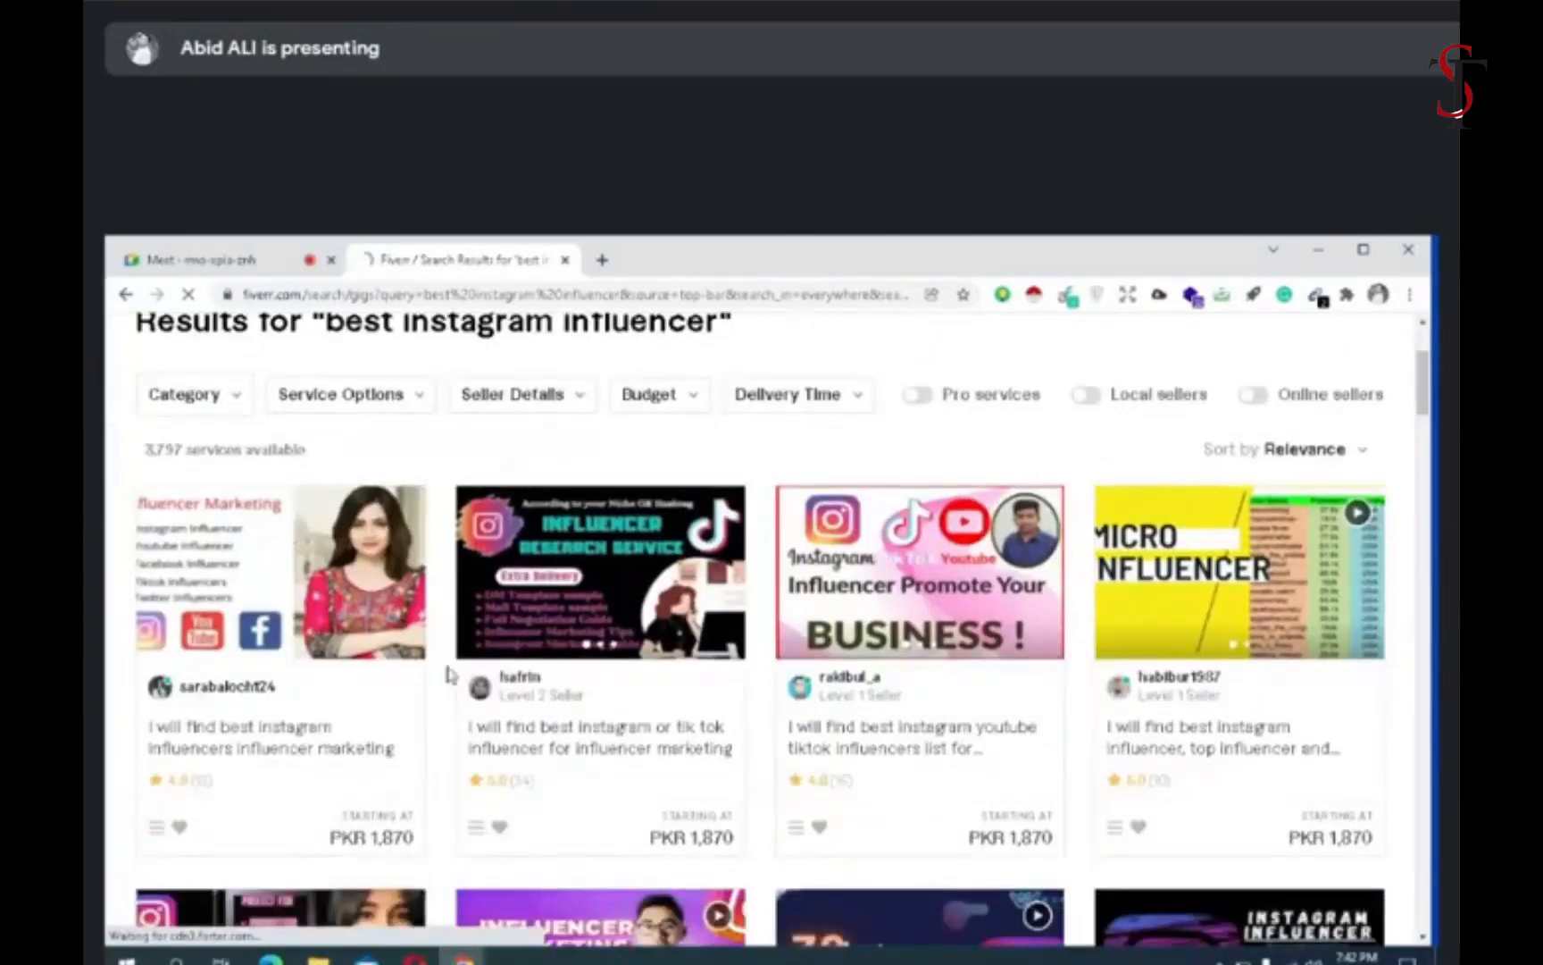
pyautogui.scroll(-3, 450, 674)
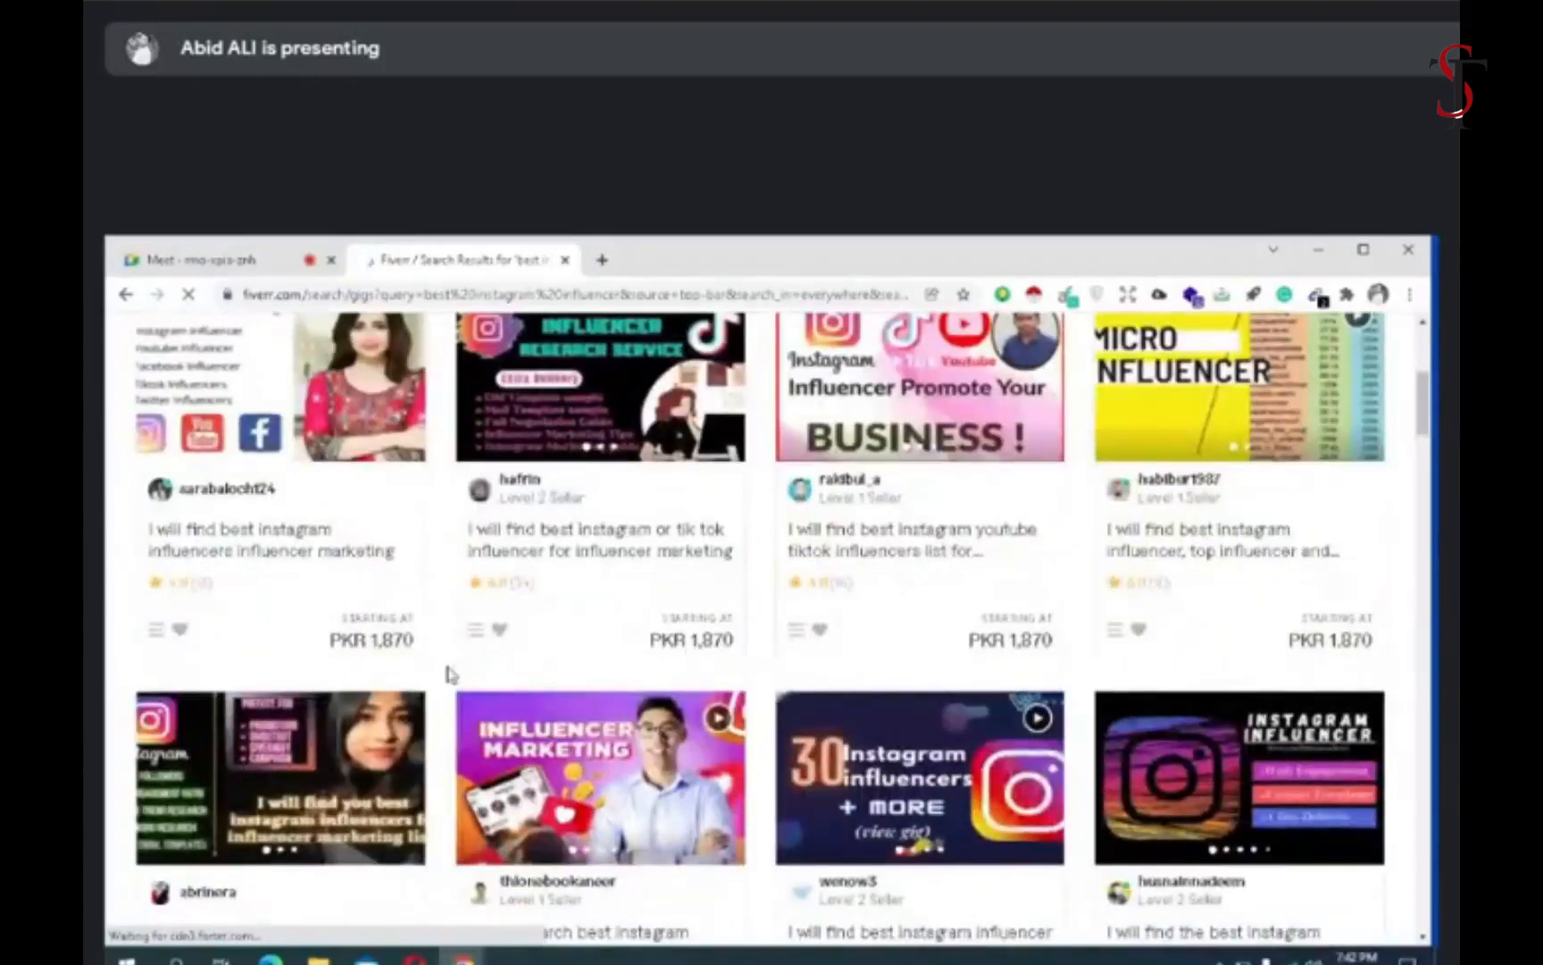
# - Minimize the browser window with the Fiverr results and show the meeting in full screen
pyautogui.click(1319, 250)
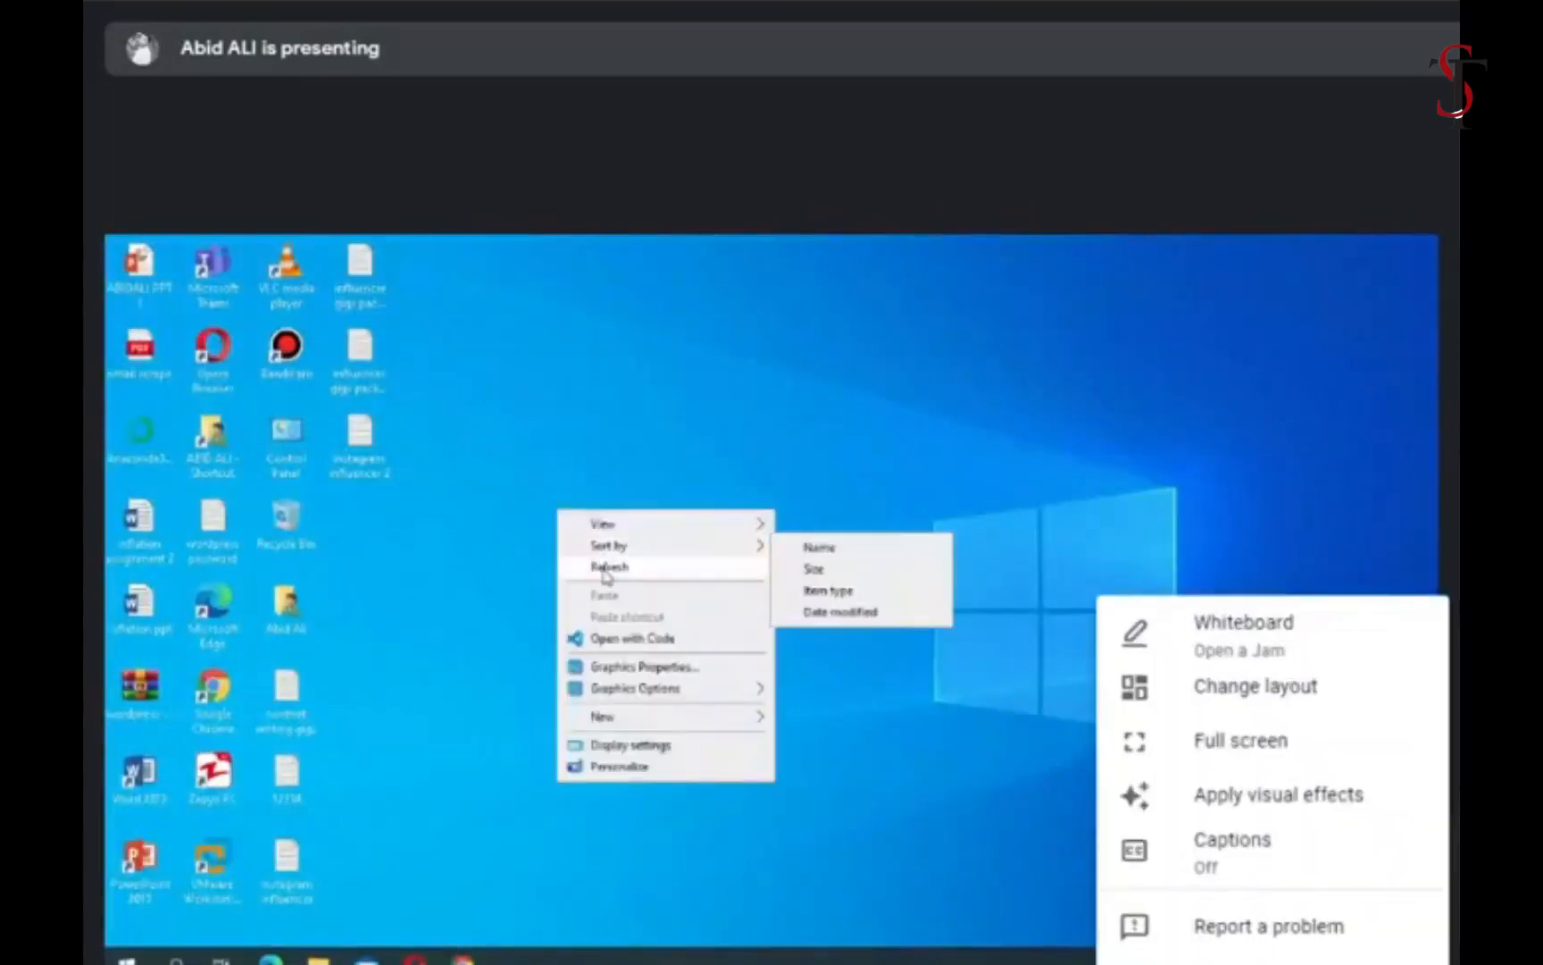
pyautogui.click(1246, 742)
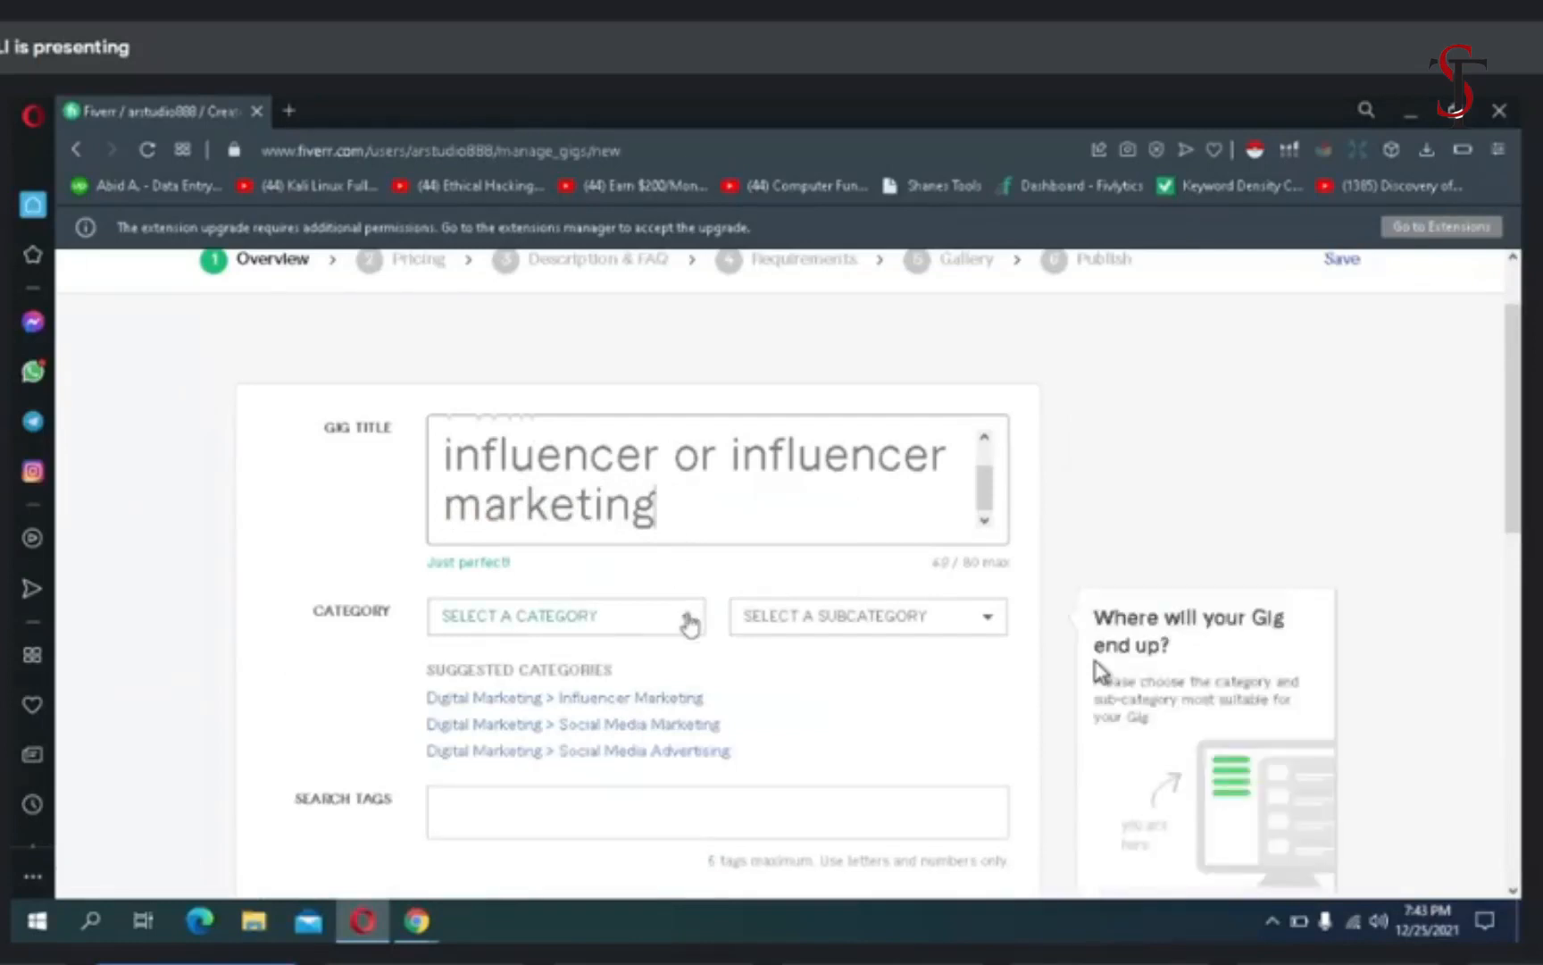
# - Set the new gig's category to Digital Marketing > Influencer Marketing and choose Food & Beverage and Beauty & Fashion as target audiences
pyautogui.click(628, 705)
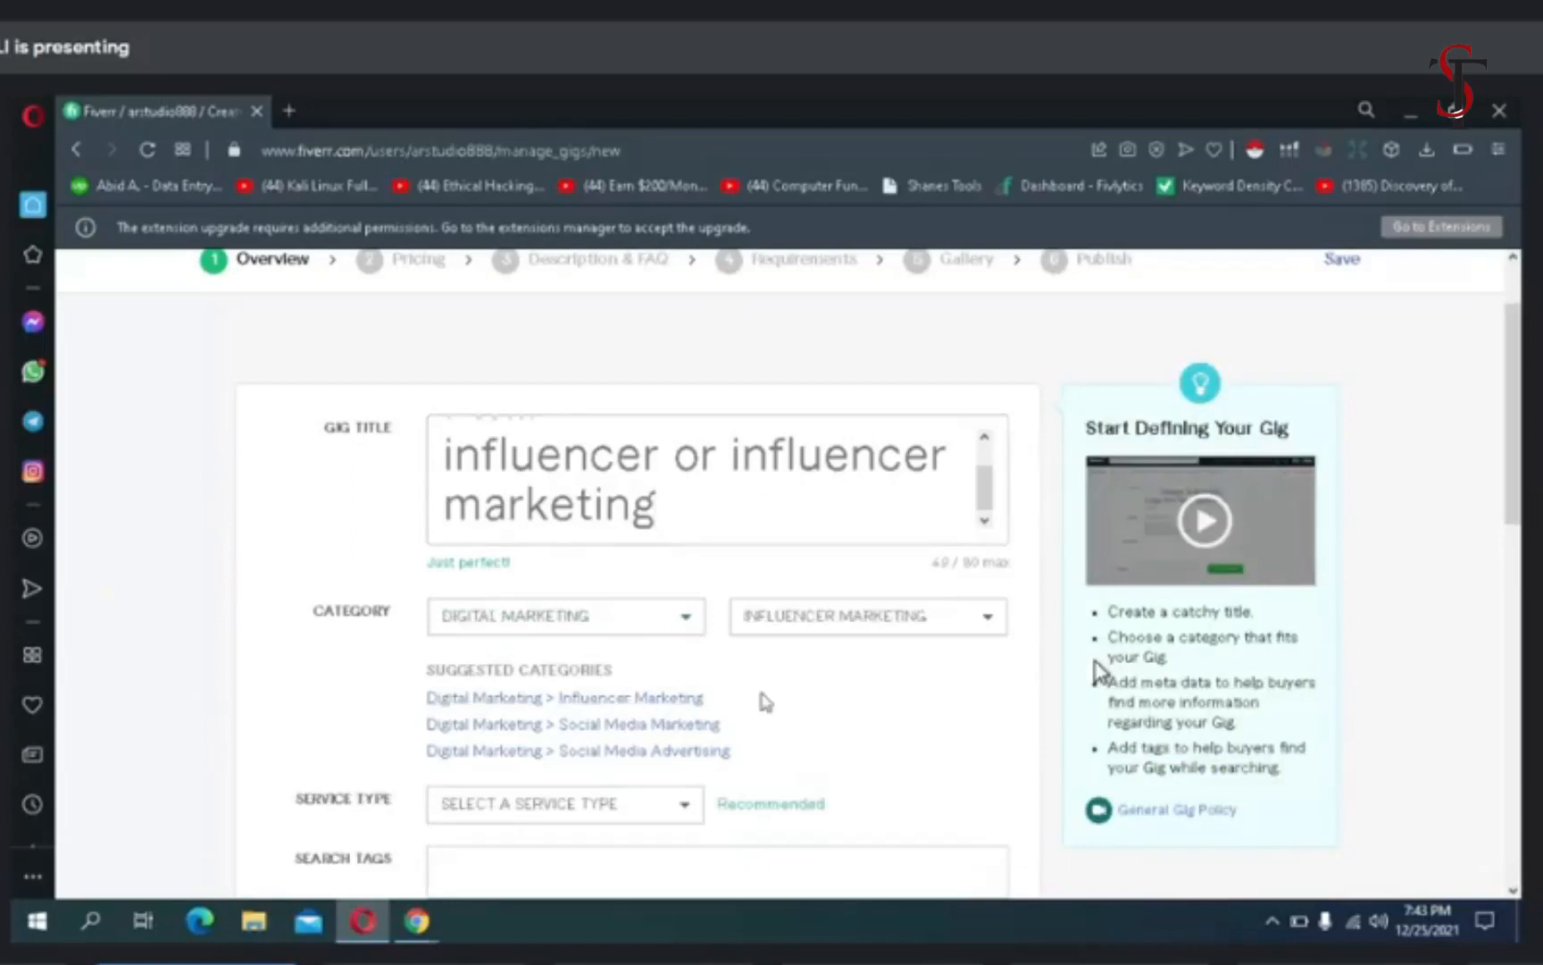
pyautogui.scroll(-5, 786, 700)
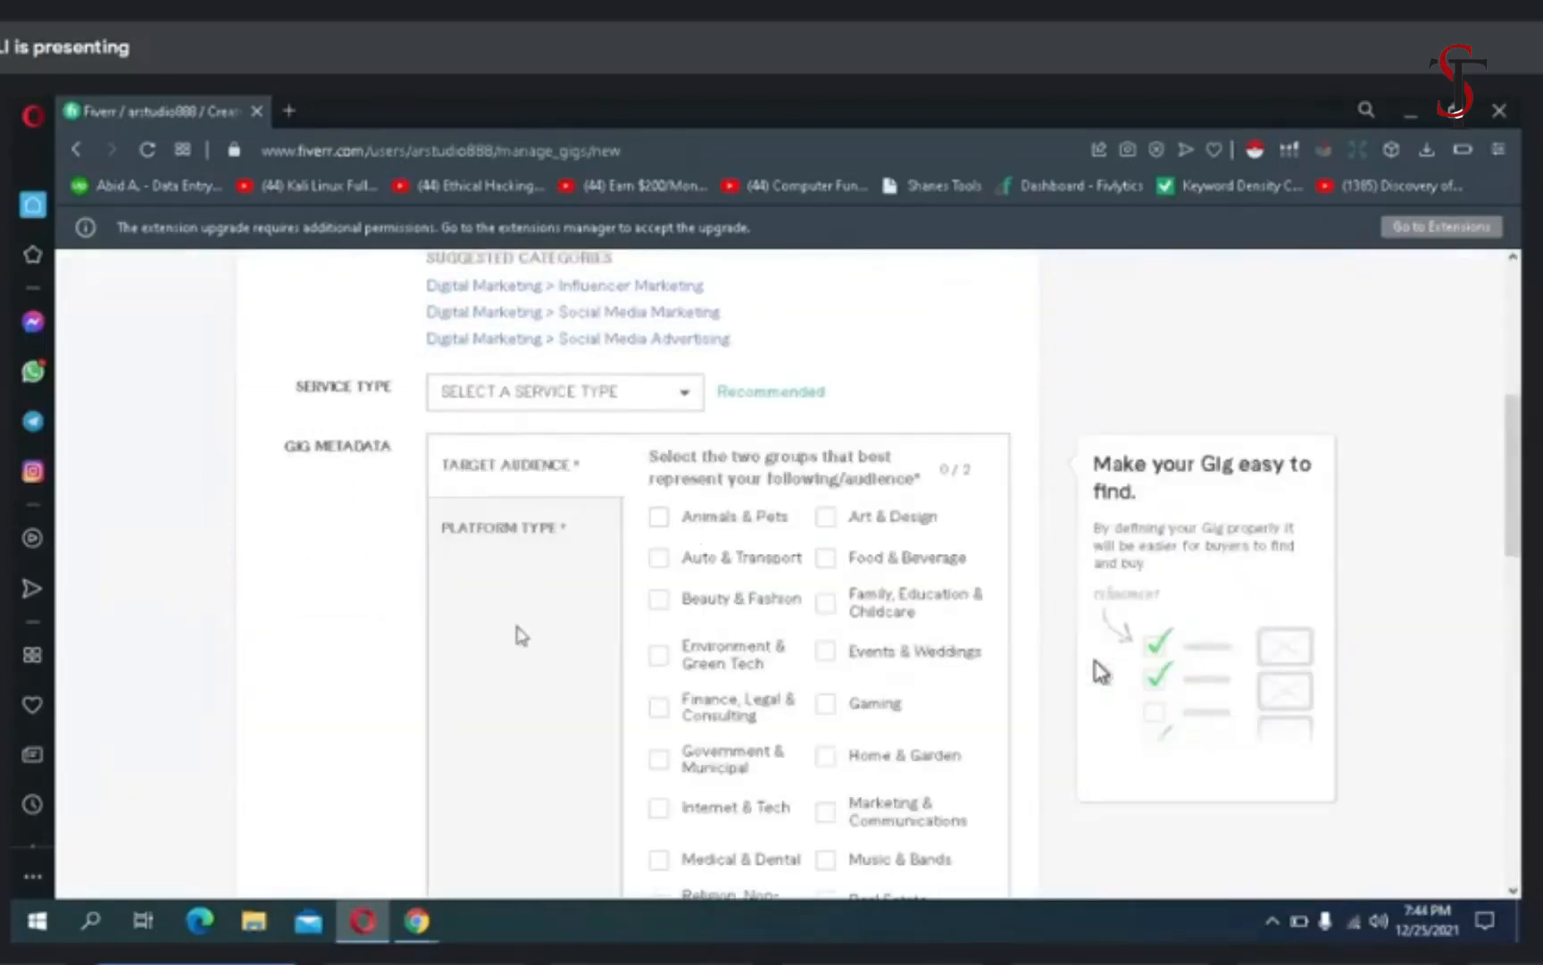
pyautogui.scroll(-3, 522, 636)
pyautogui.scroll(5, 522, 636)
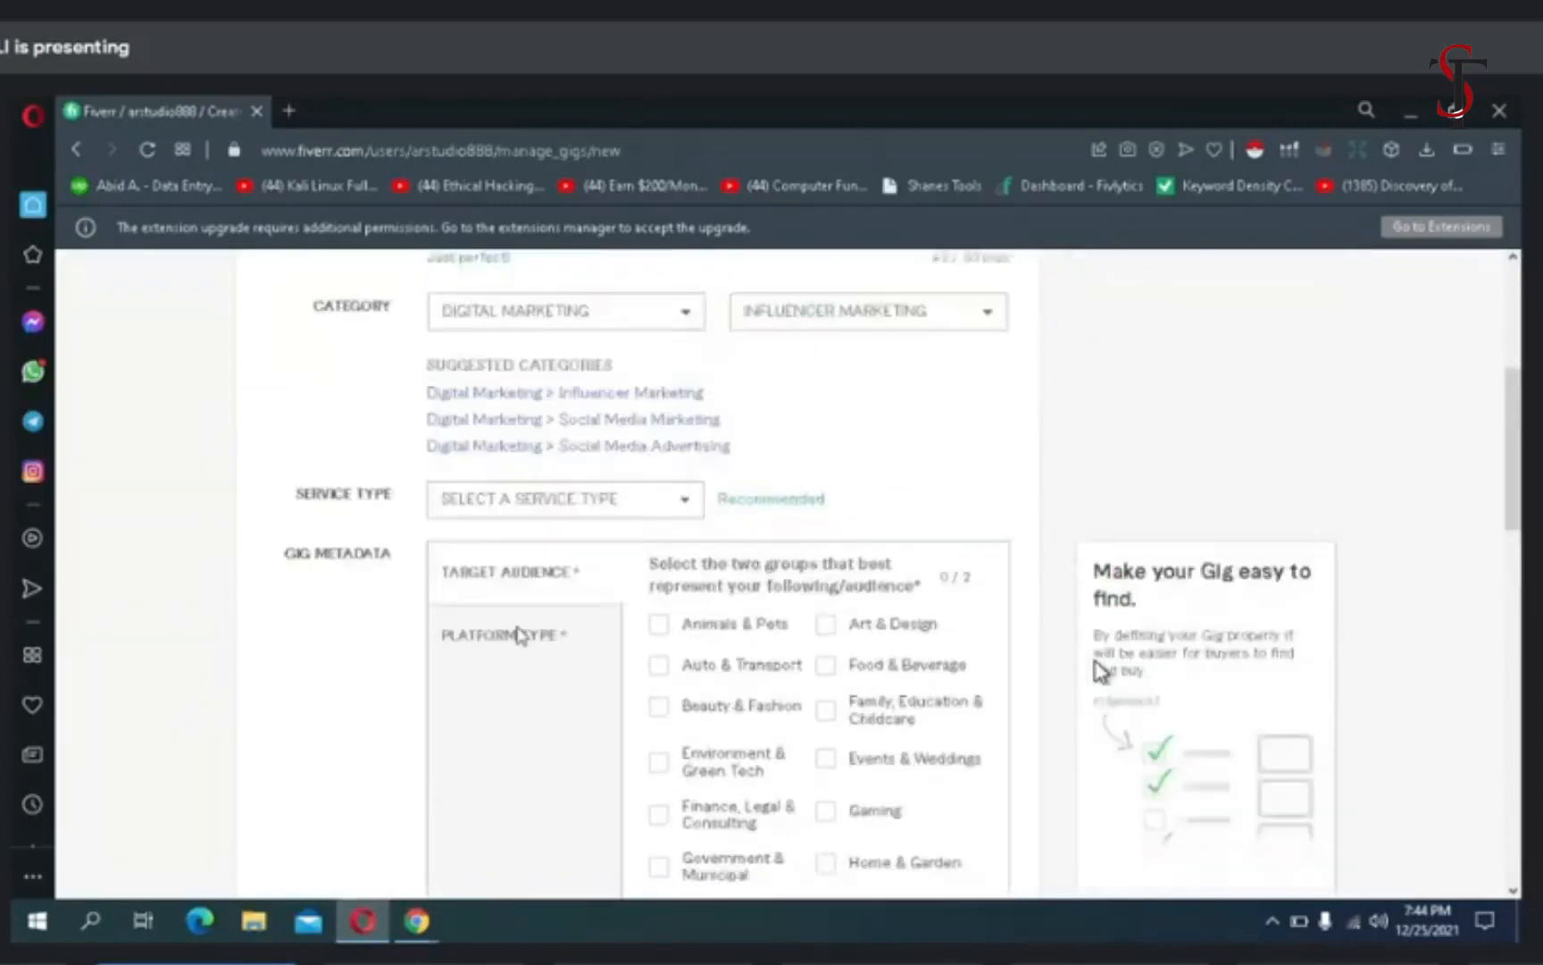
pyautogui.scroll(2, 518, 636)
pyautogui.scroll(-4, 514, 632)
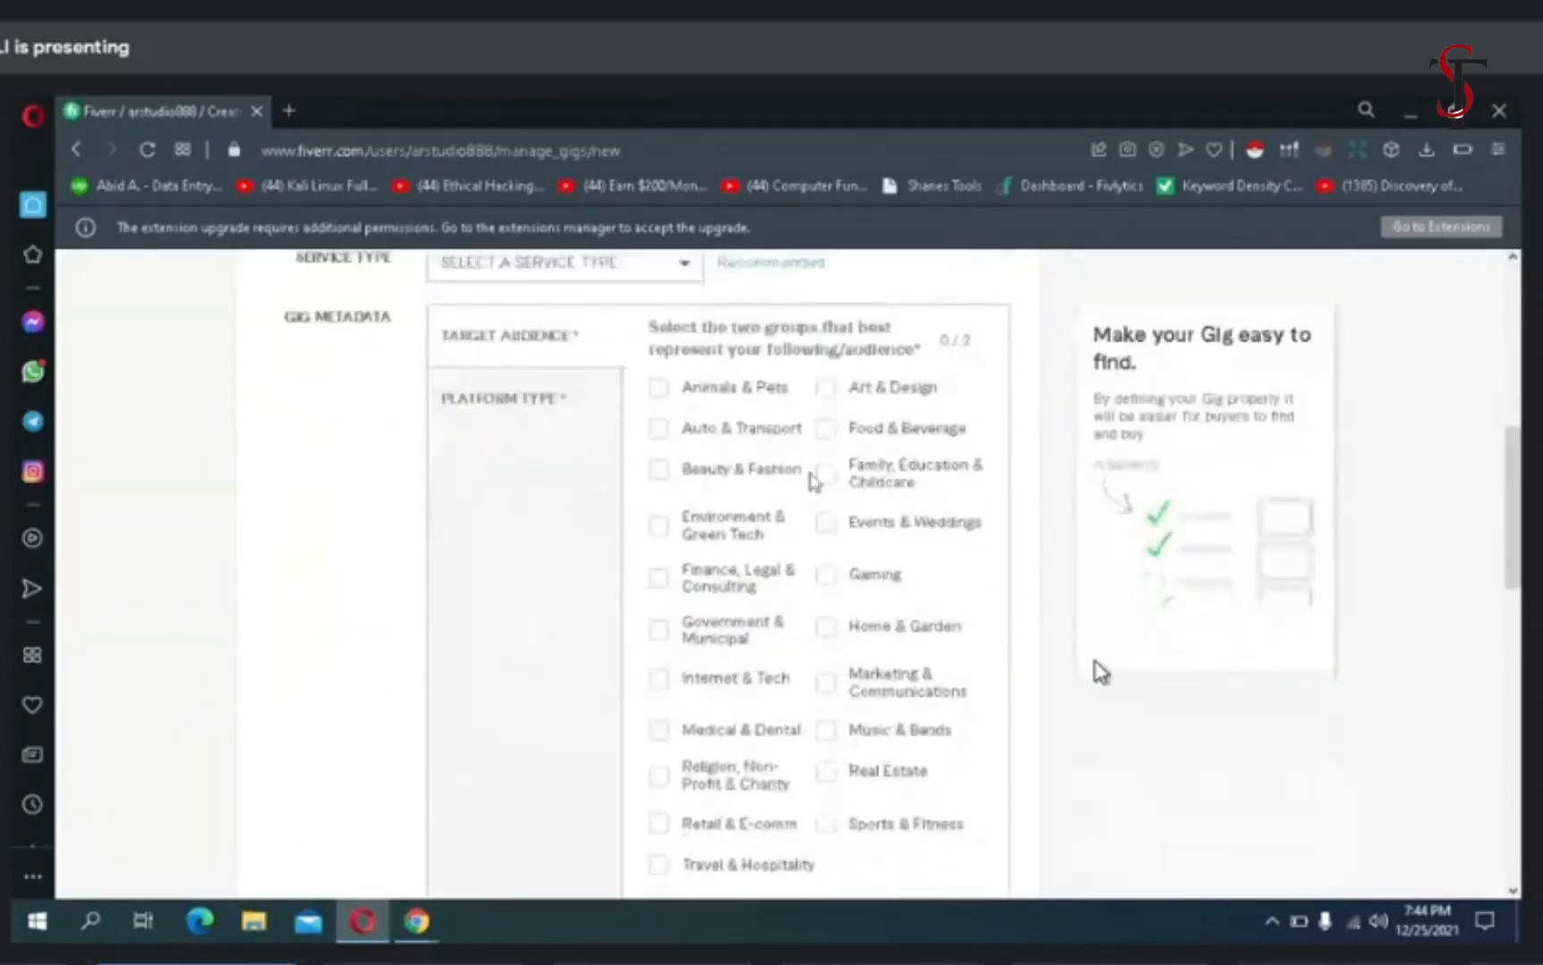
pyautogui.click(826, 430)
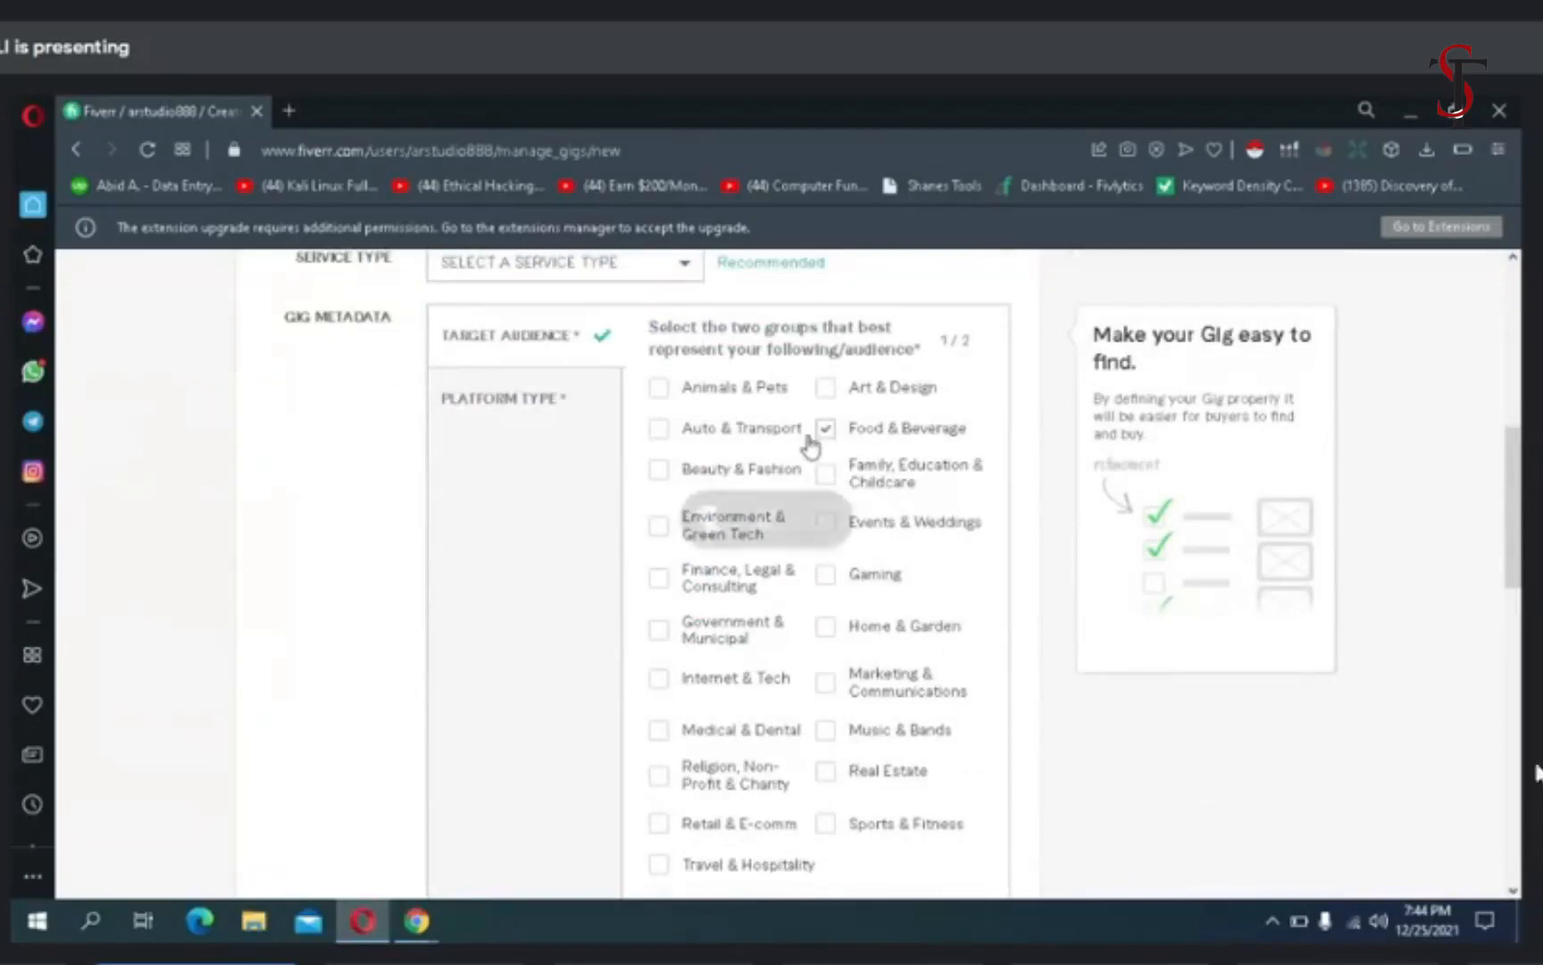
pyautogui.click(660, 474)
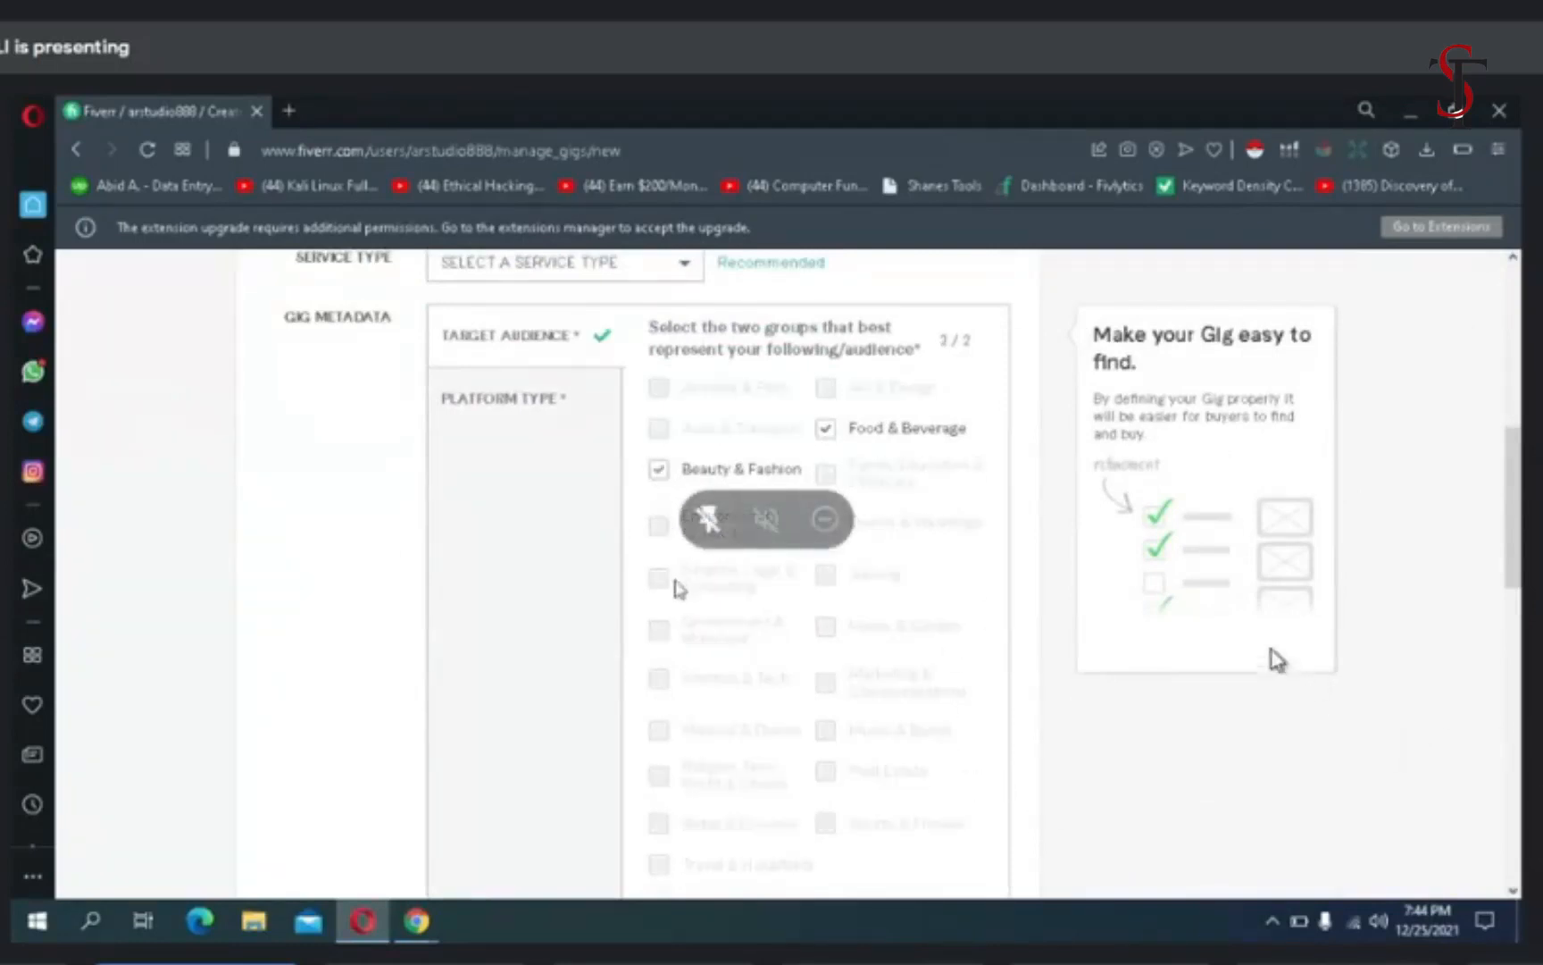
pyautogui.press('F11')
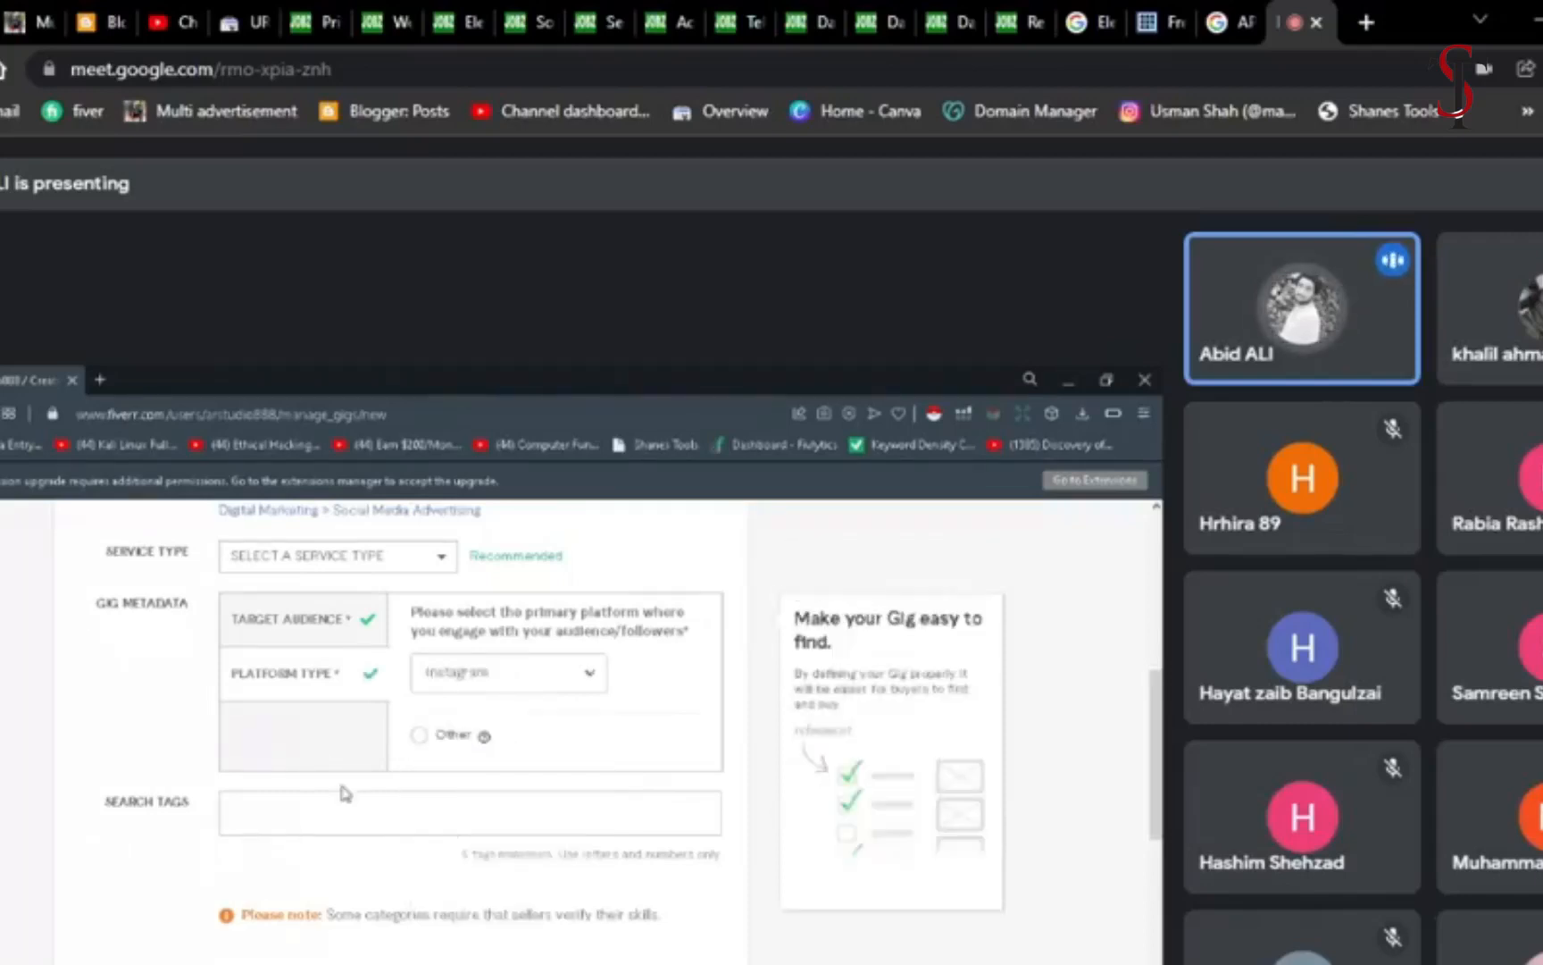
pyautogui.press('F11')
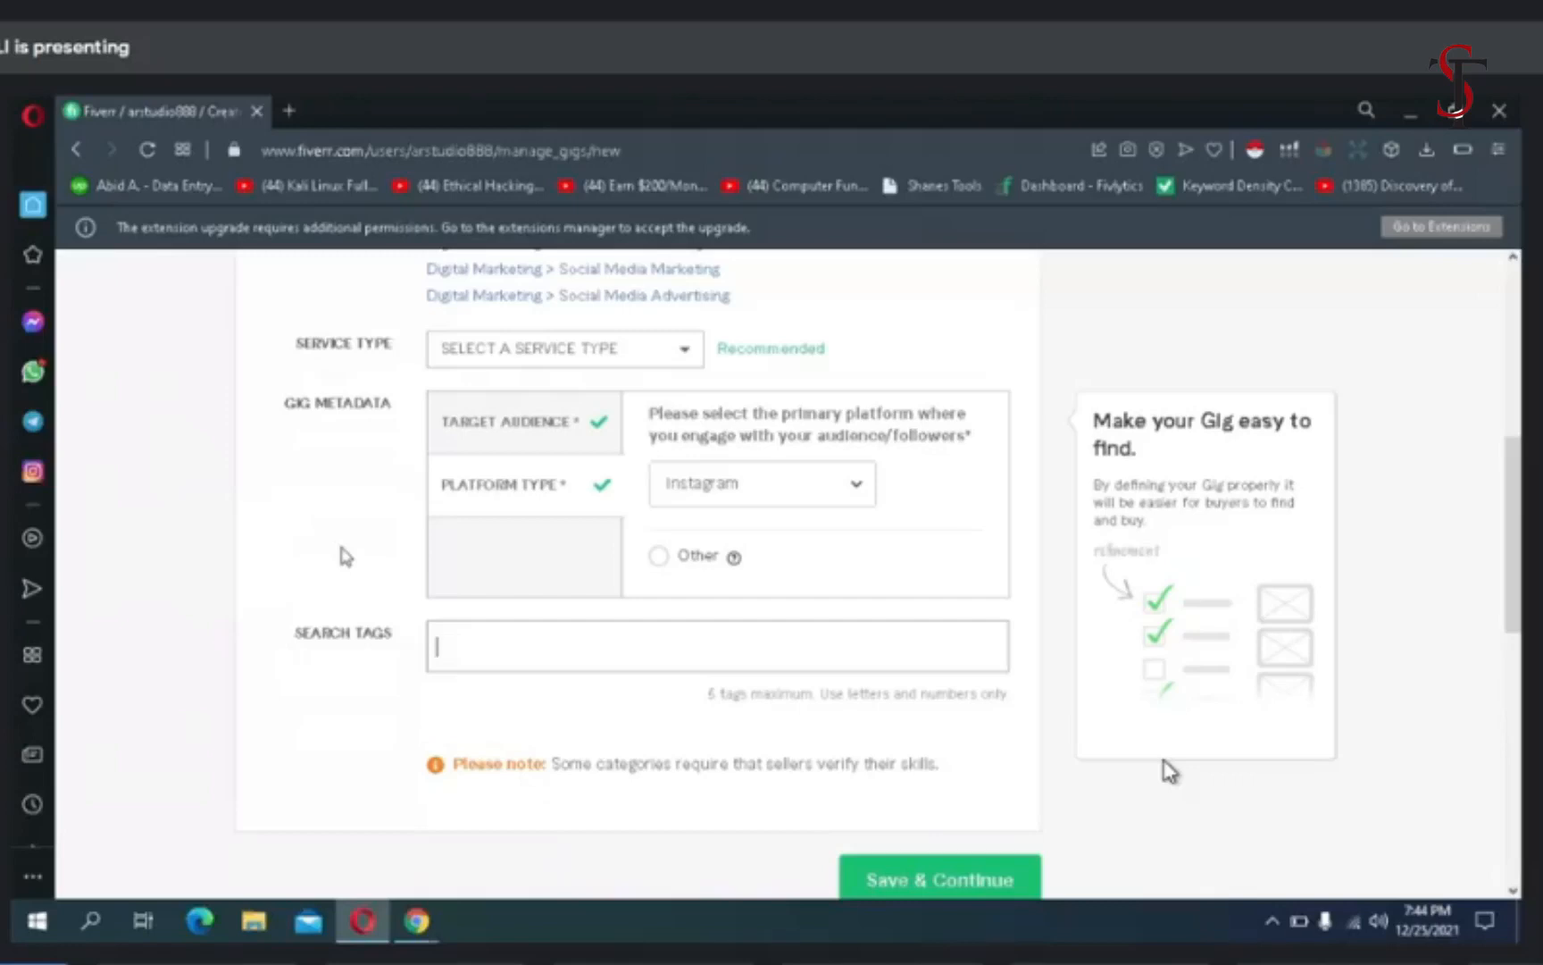
# - Add "best Instagram infuencer" as the gig's first search tag, applying the spelling suggestion to the word Instagram
pyautogui.write('be')
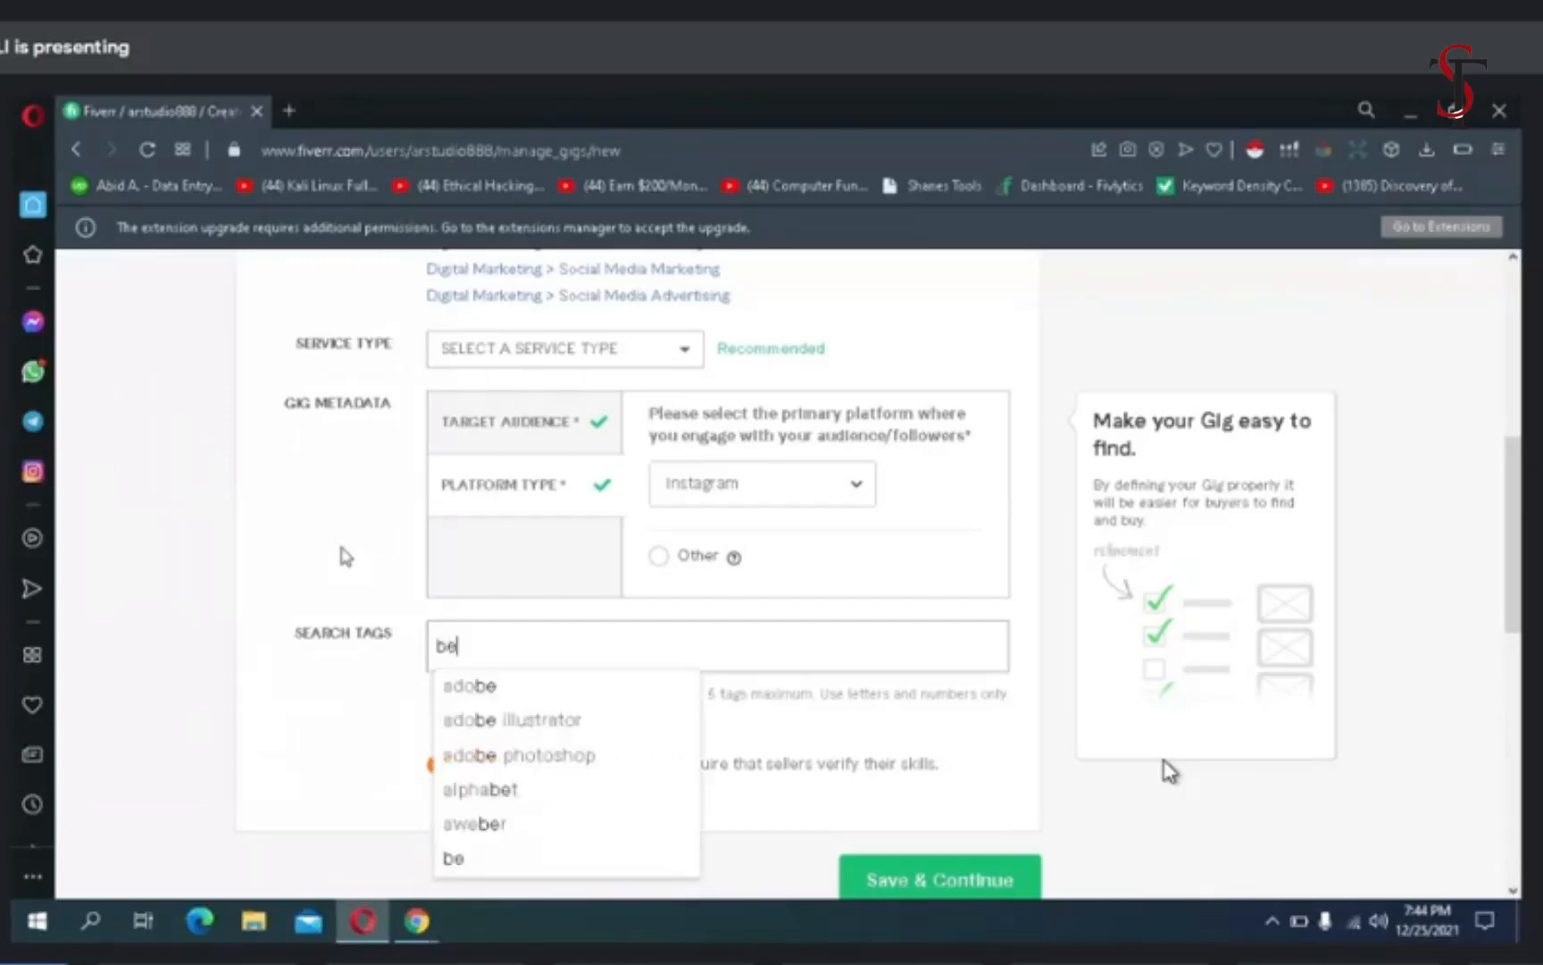
pyautogui.write('st ins')
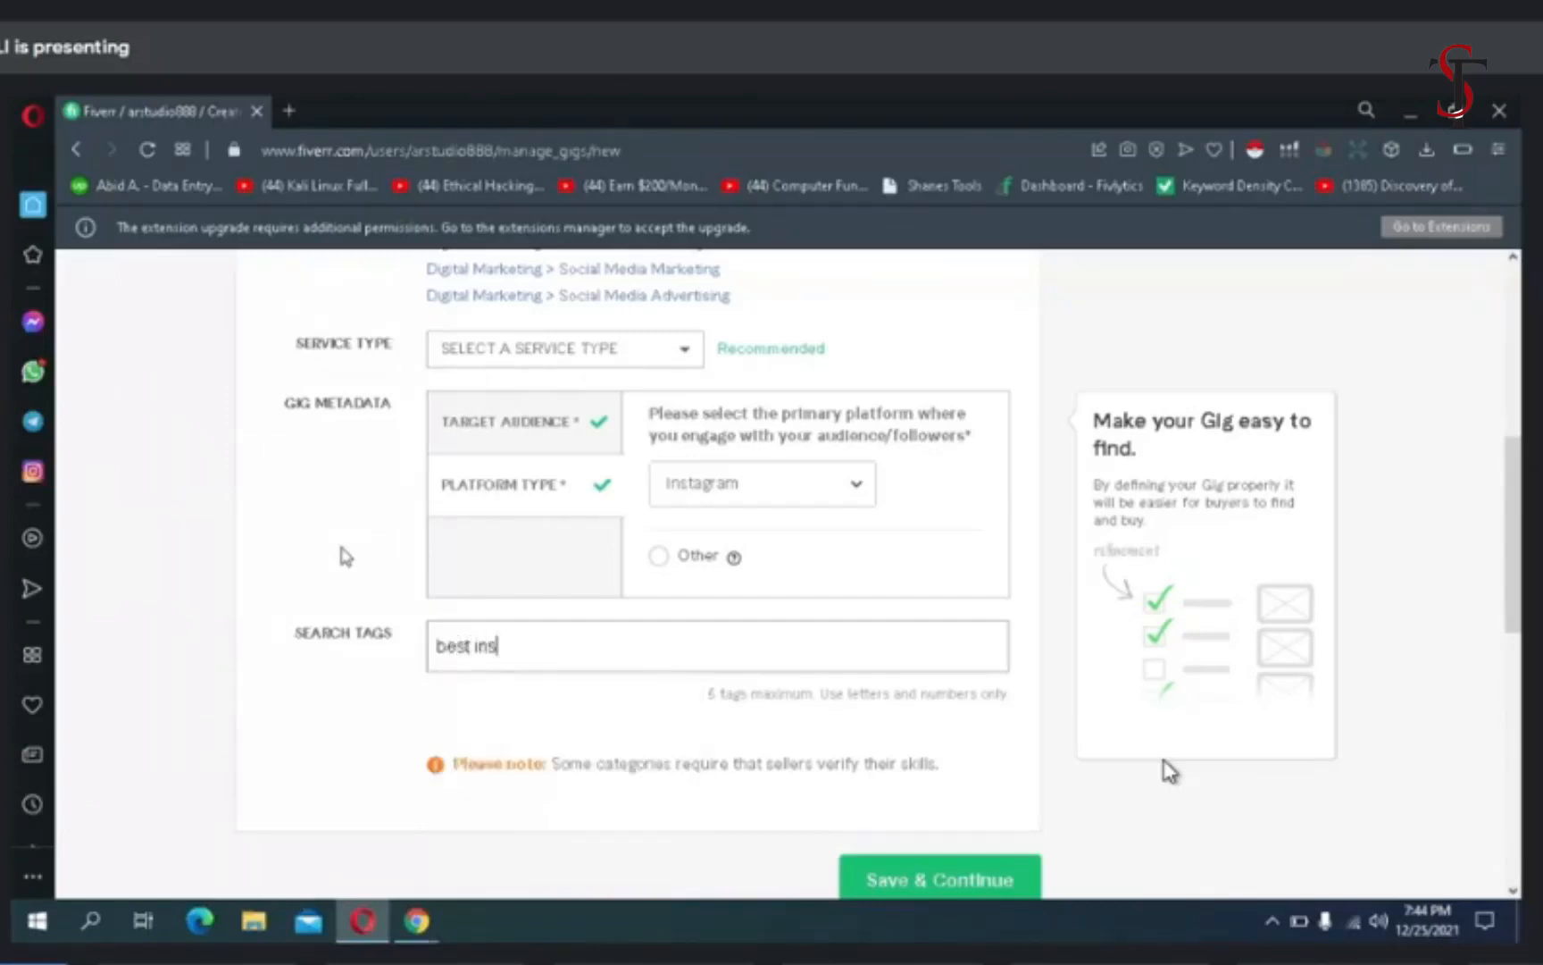
pyautogui.write('tagram')
pyautogui.rightClick(529, 645)
pyautogui.click(625, 336)
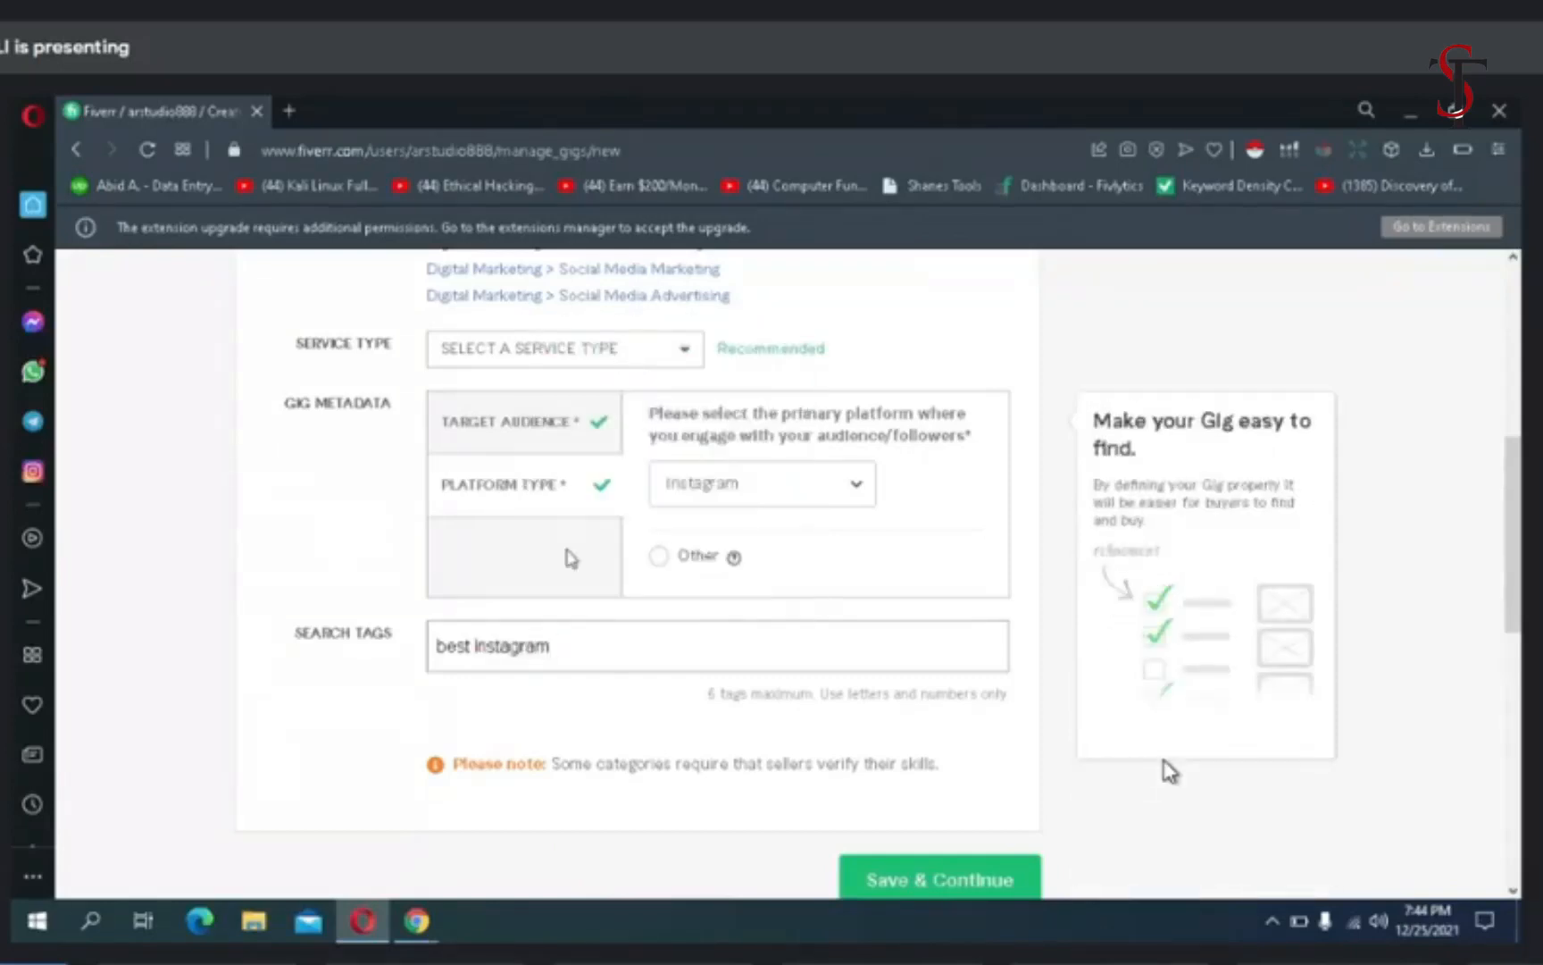
pyautogui.write('infuencer')
pyautogui.press('Return')
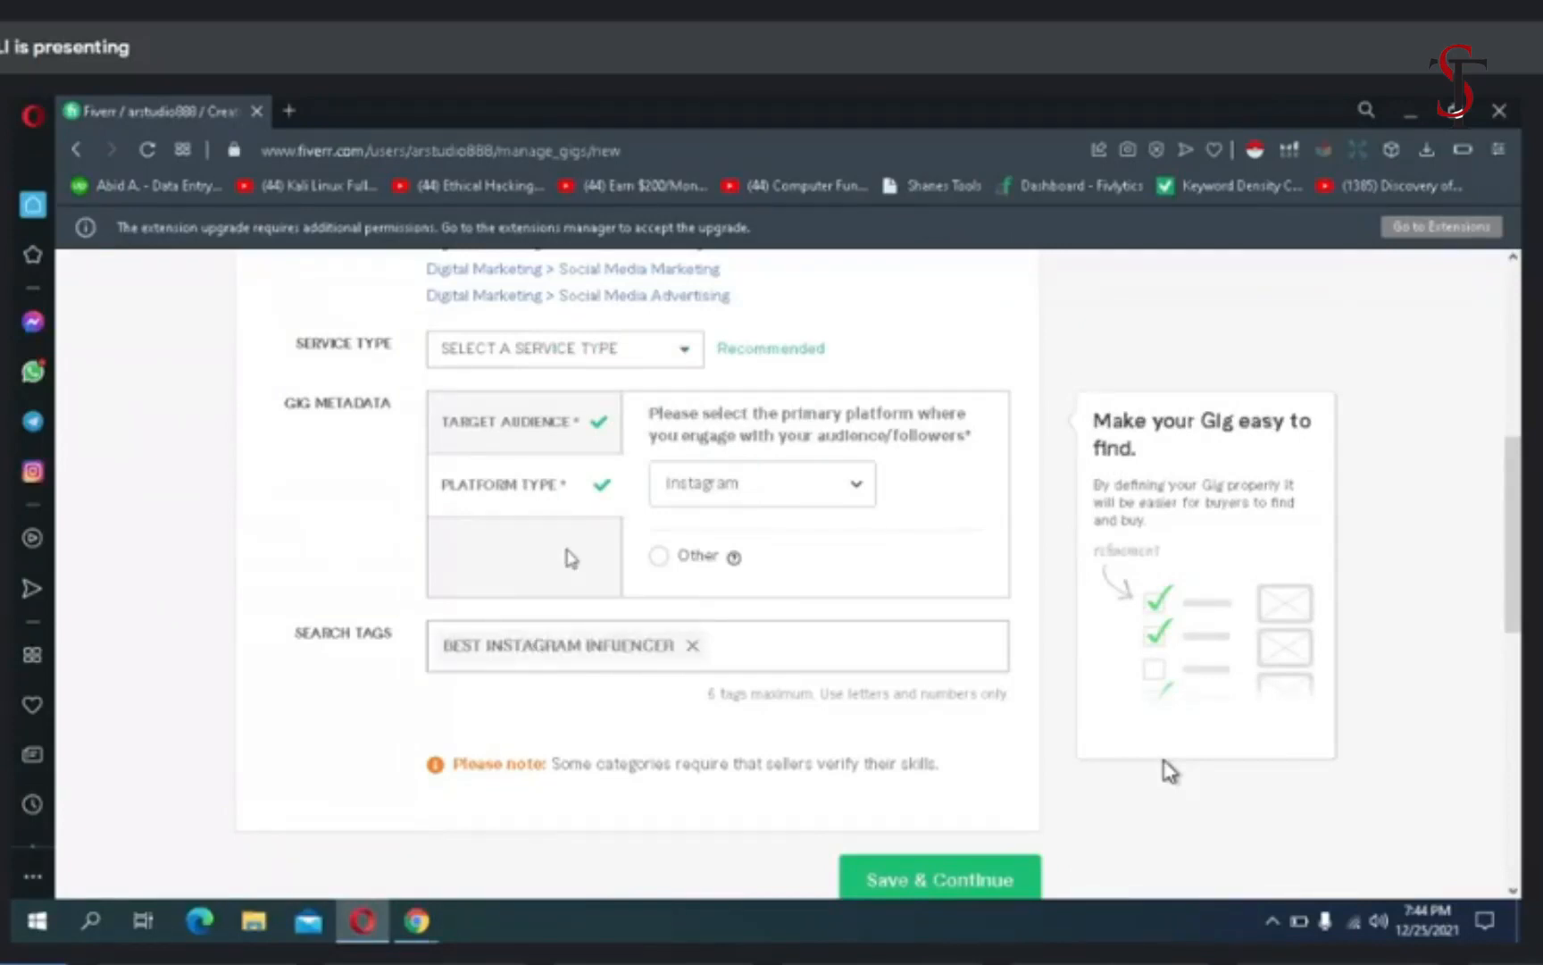
# - Add the search tags "influencer marketing" and "best influencer" to the gig
pyautogui.write('influencer marketi')
pyautogui.write('ng')
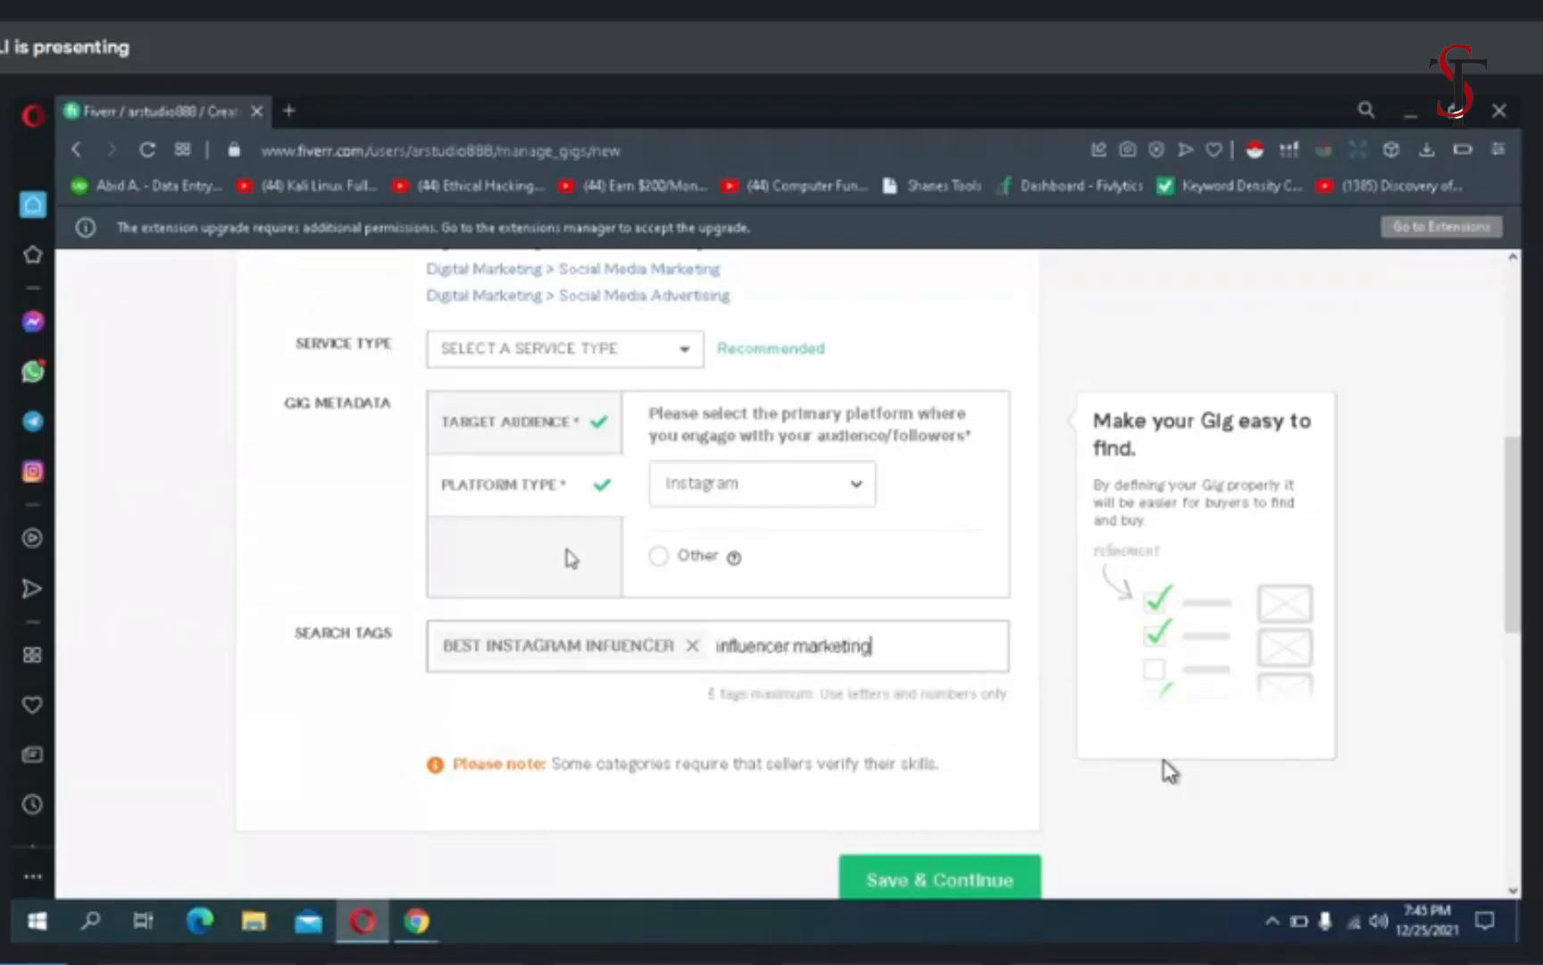
pyautogui.press('Return')
pyautogui.write('best')
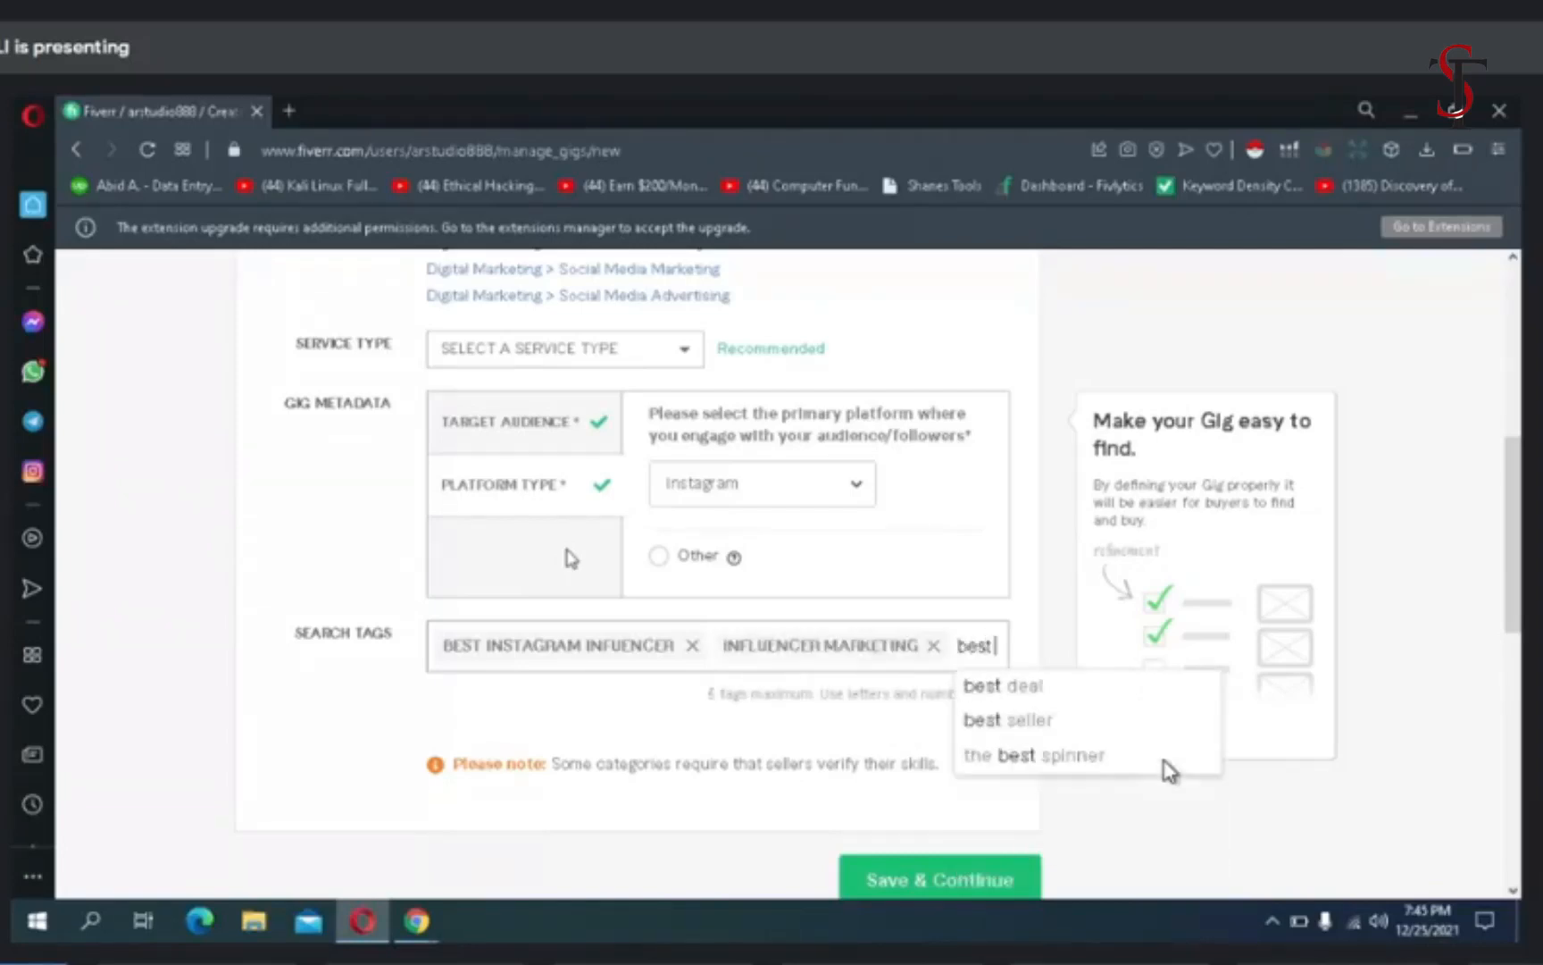
pyautogui.write(' influe')
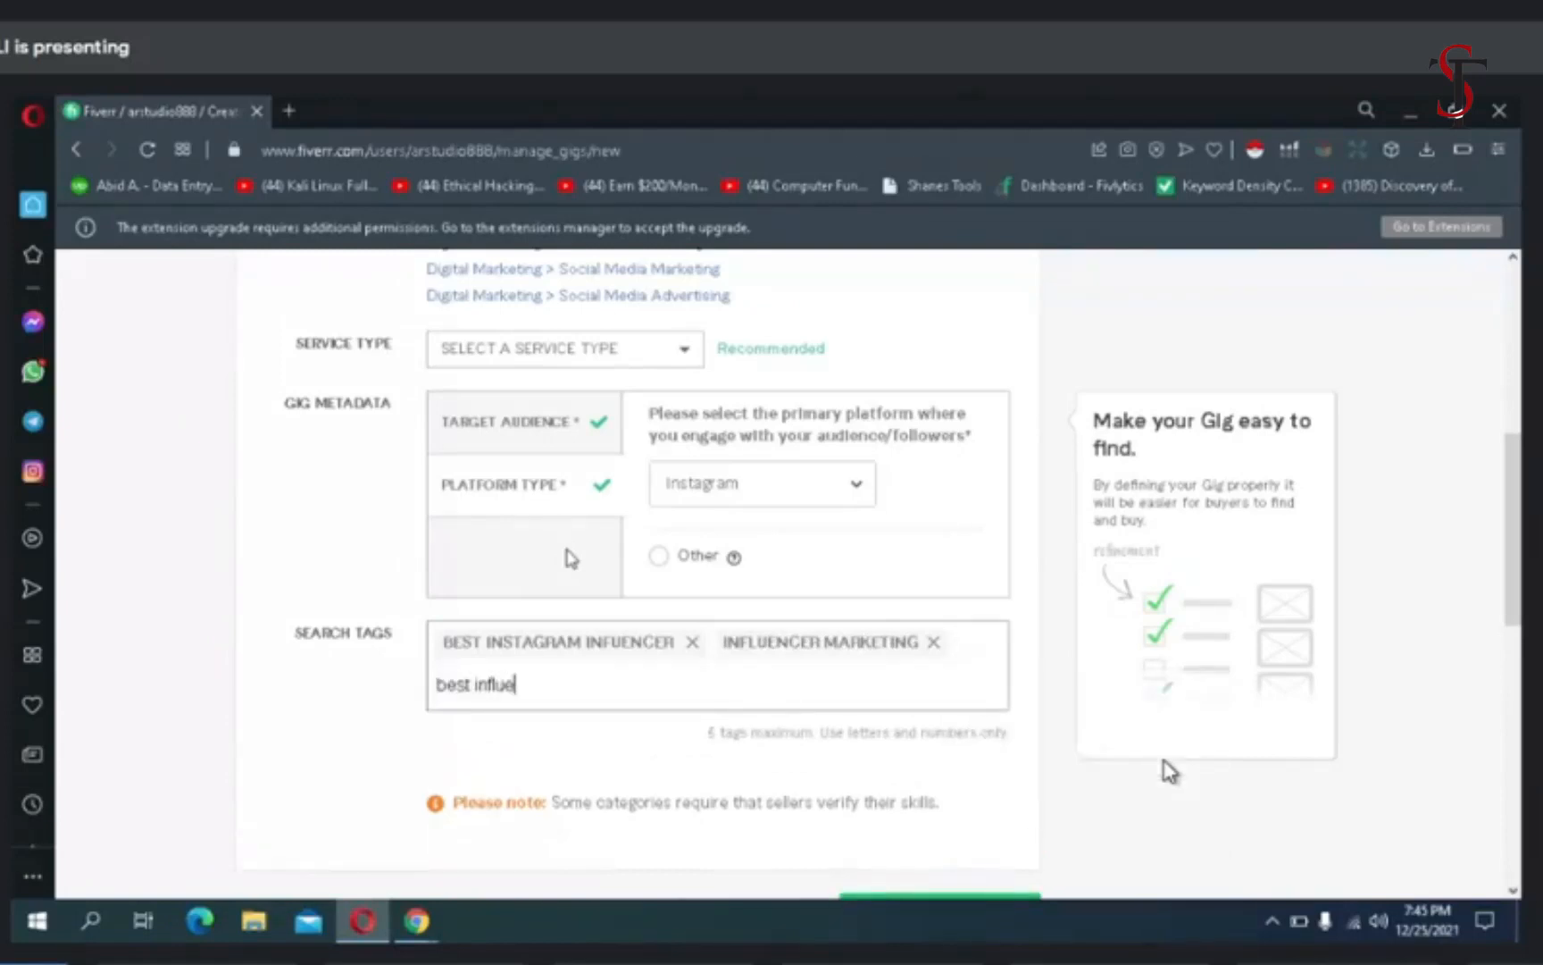
pyautogui.write('ncer')
pyautogui.press('Return')
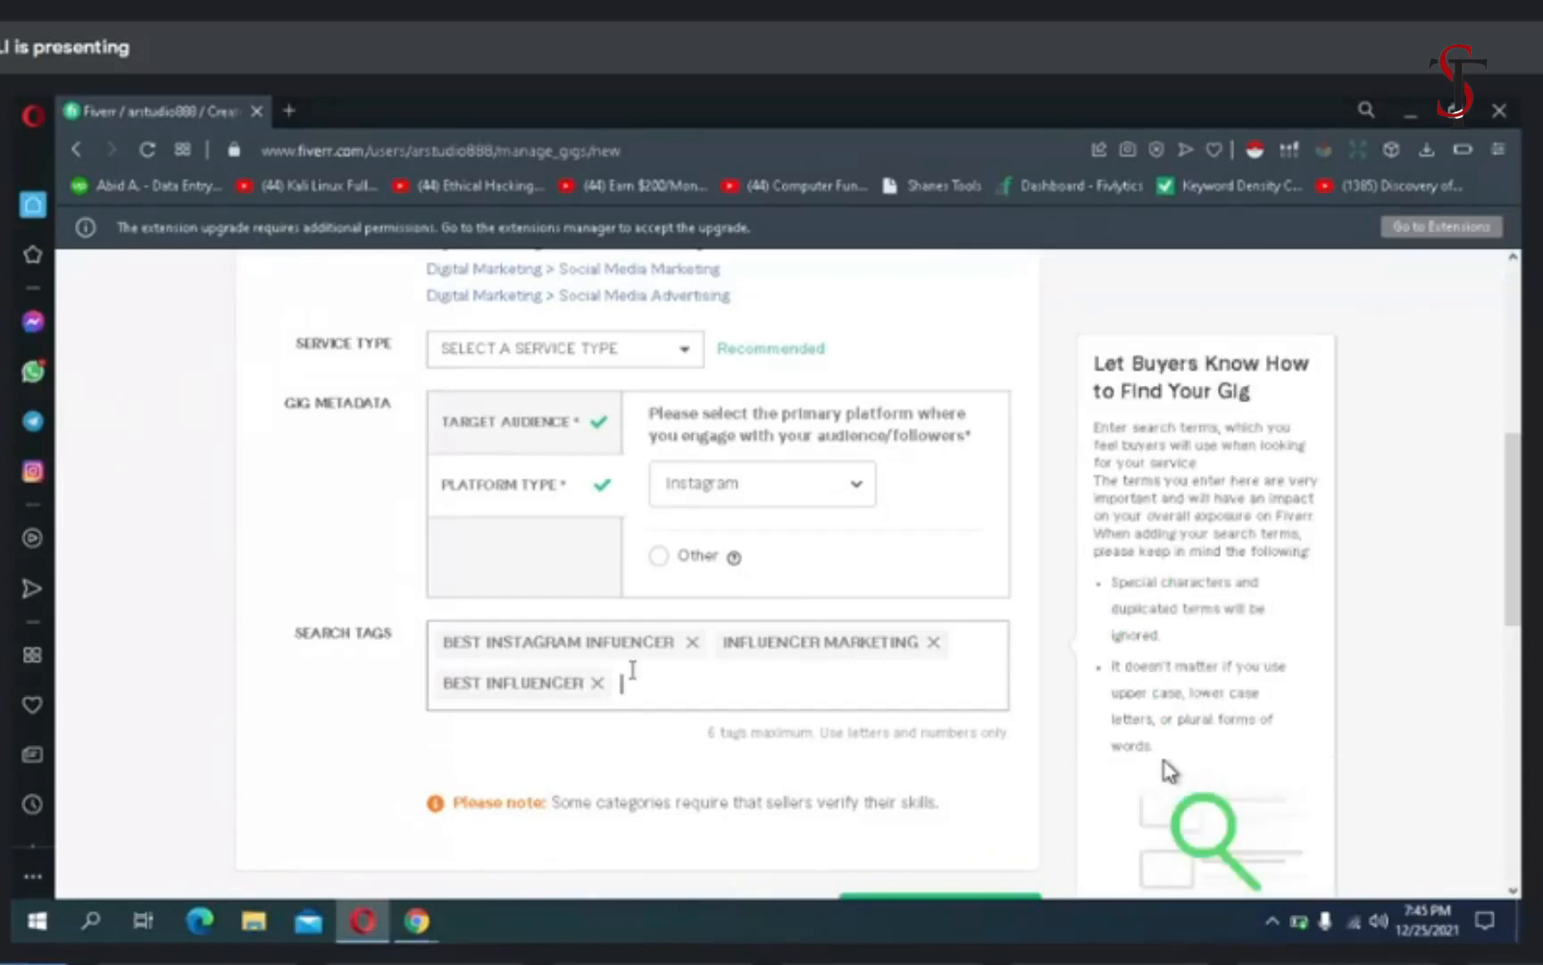
pyautogui.write('m')
pyautogui.press('BackSpace')
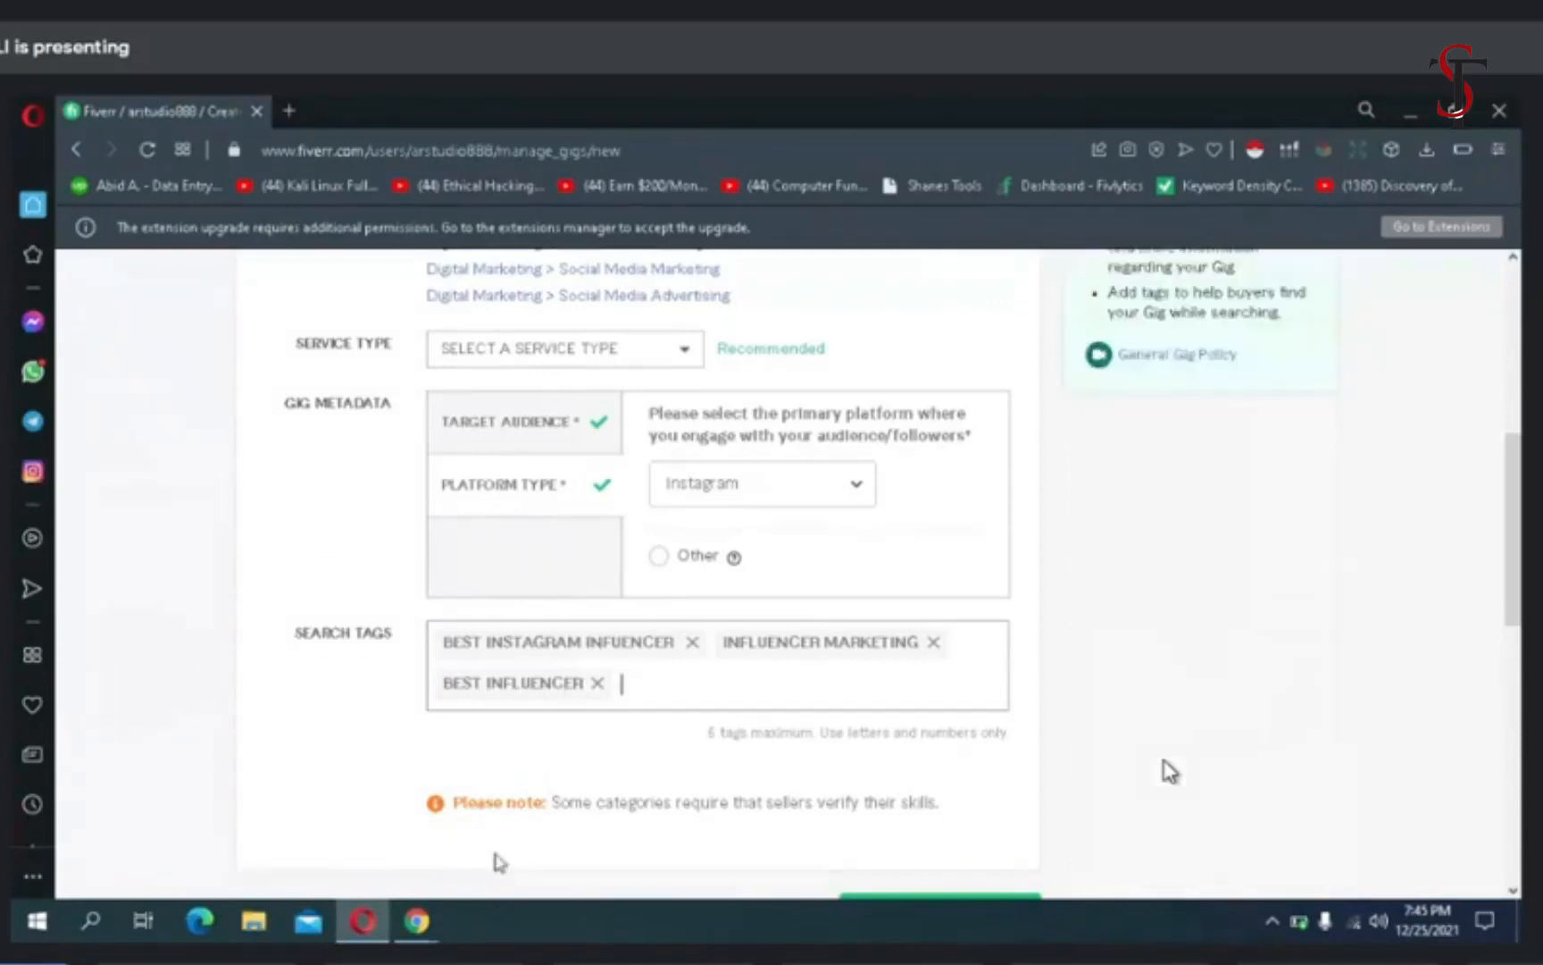
# - In the Fiverr results in Chrome, open the gig "I will find best instagram or tik tok influencer for influencer marketing" and examine its related tags
pyautogui.moveTo(418, 924)
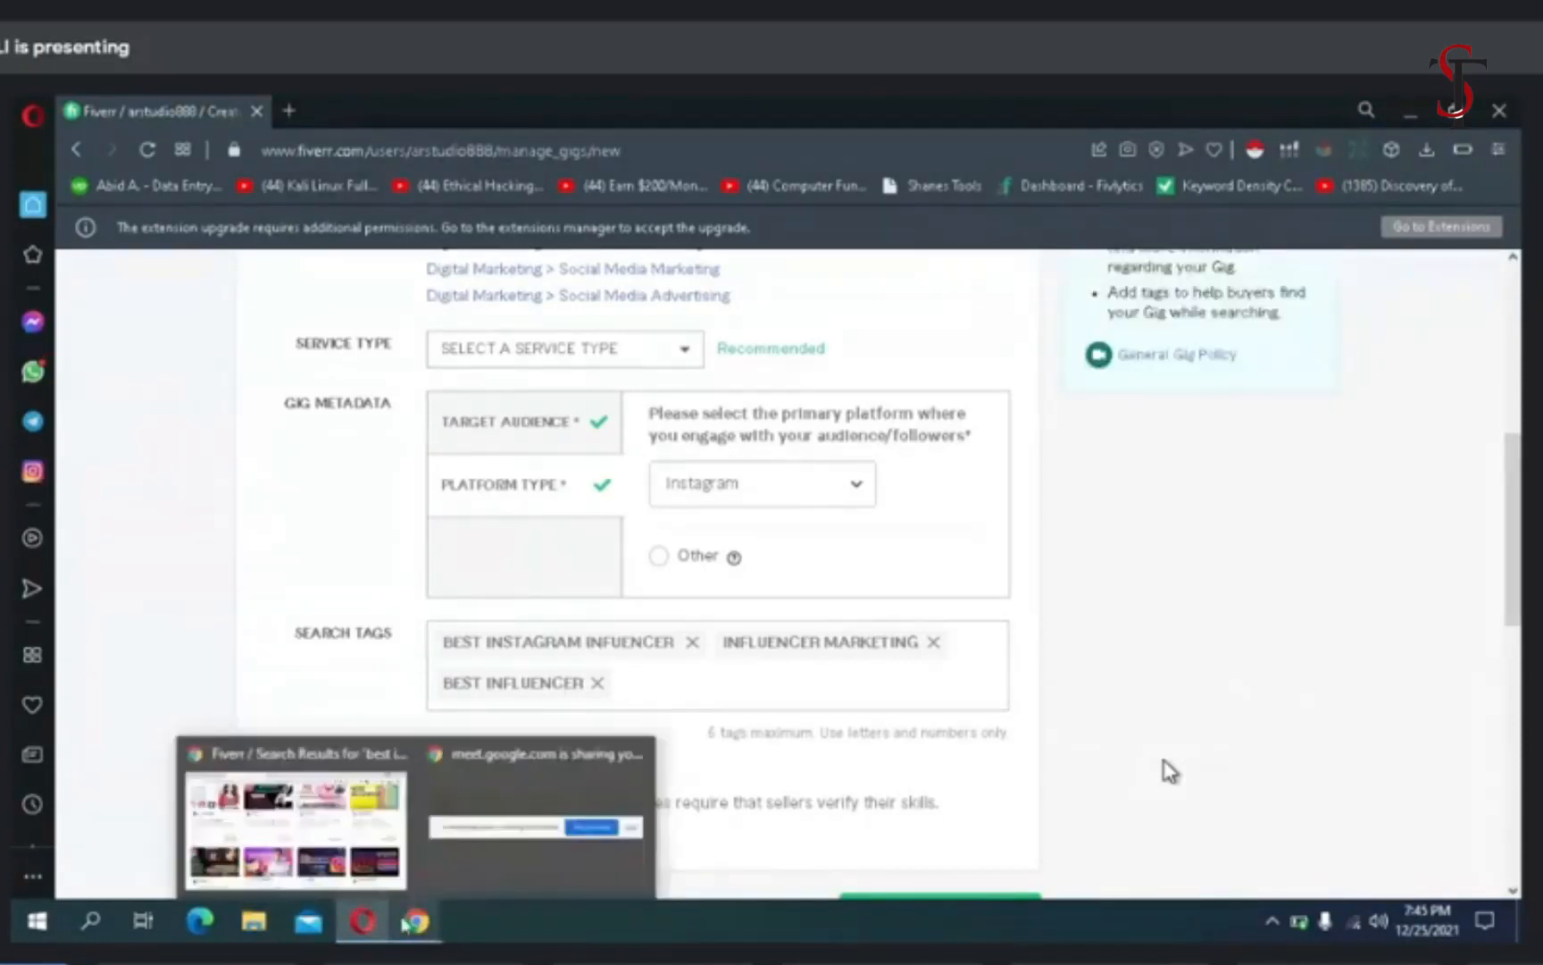
pyautogui.click(393, 857)
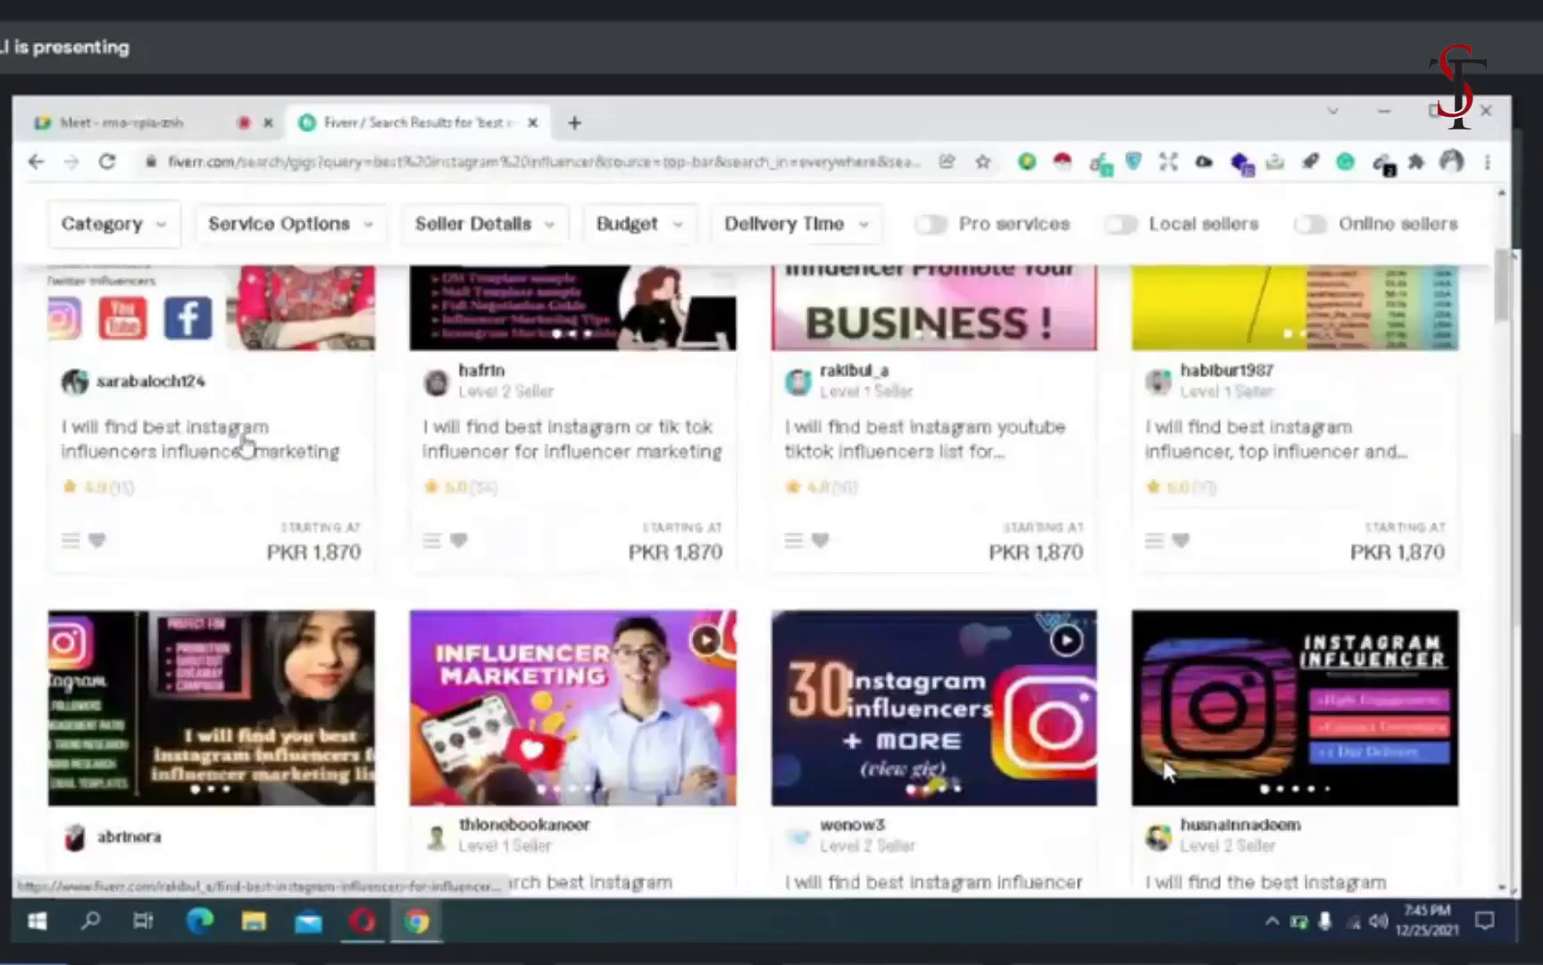
pyautogui.click(542, 453)
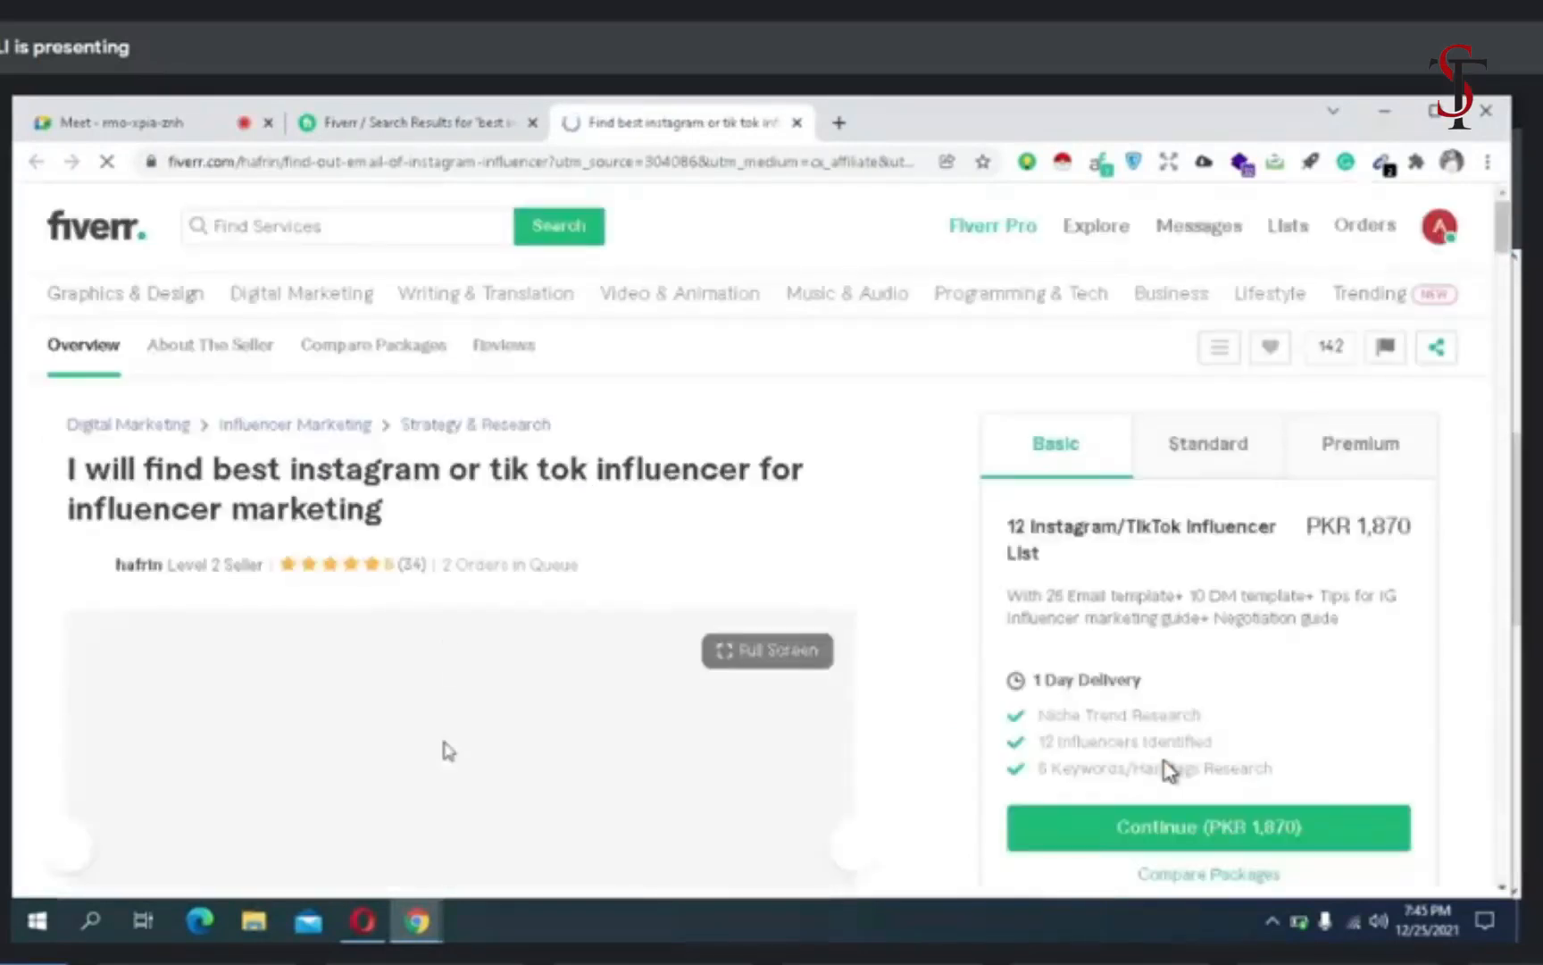
pyautogui.scroll(-15, 446, 649)
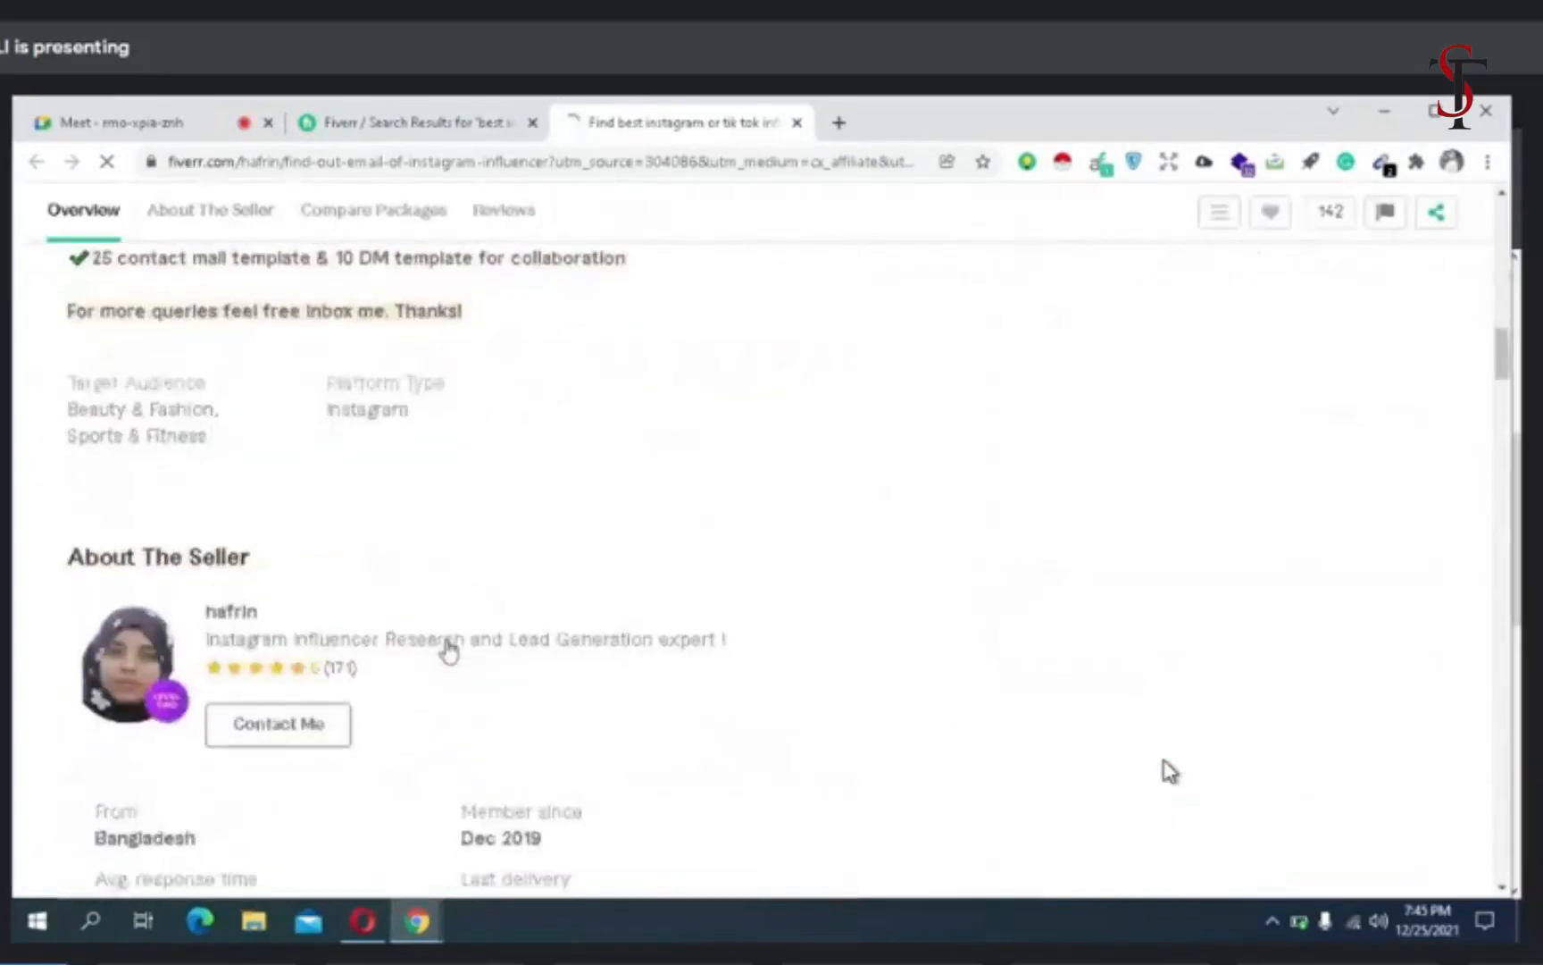
pyautogui.scroll(-10, 449, 652)
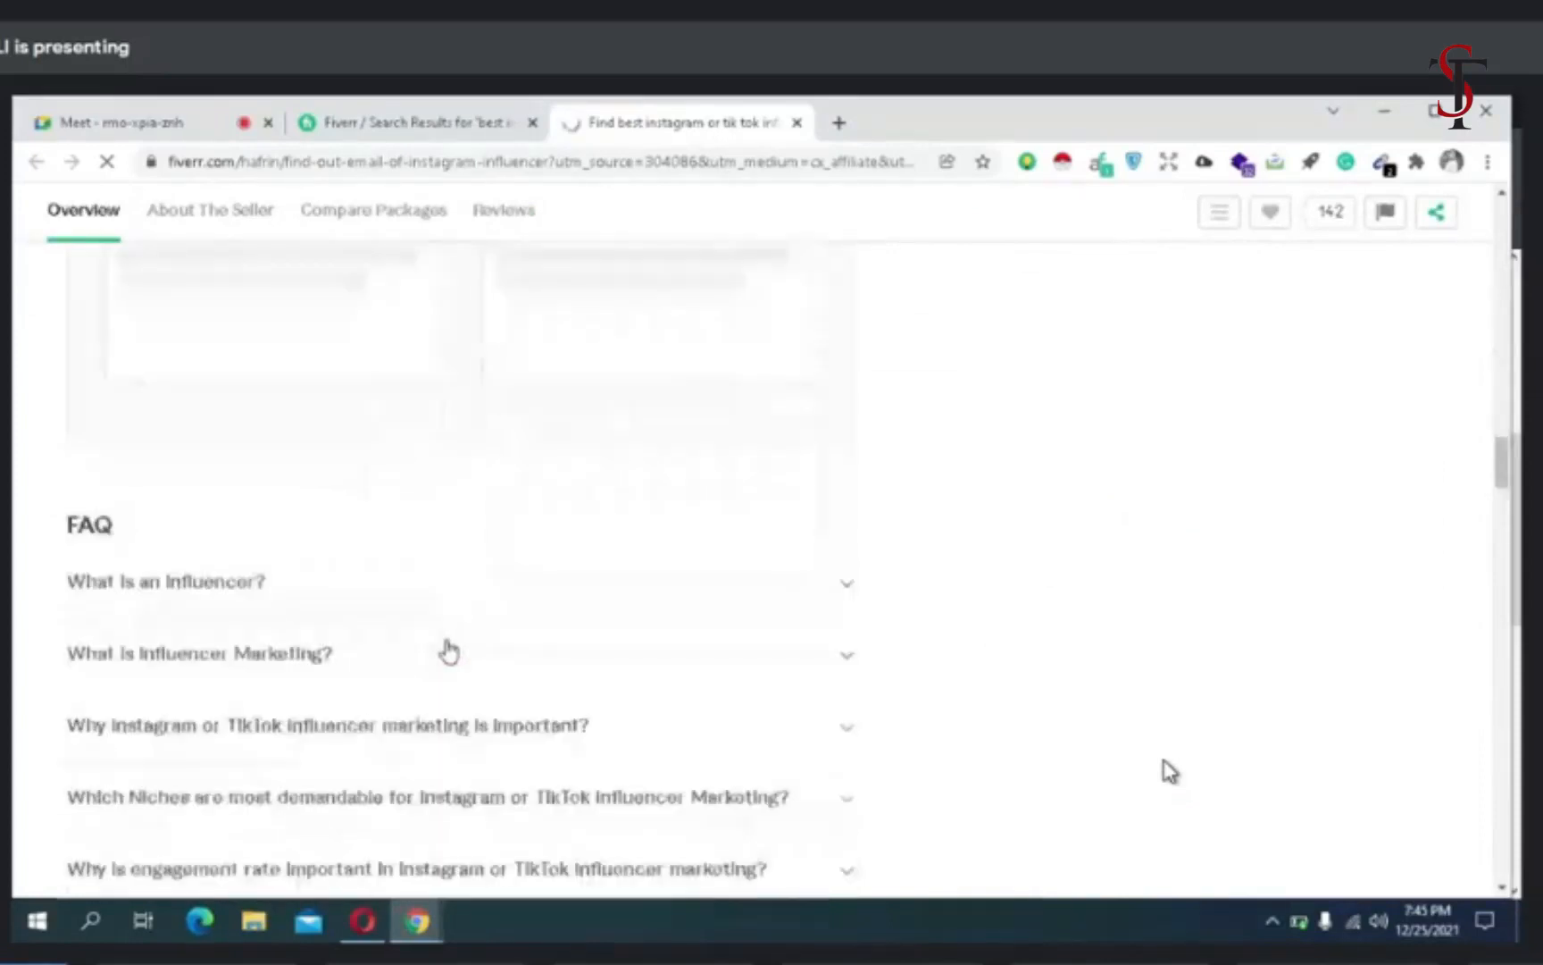
pyautogui.scroll(-10, 449, 651)
pyautogui.scroll(-5, 449, 651)
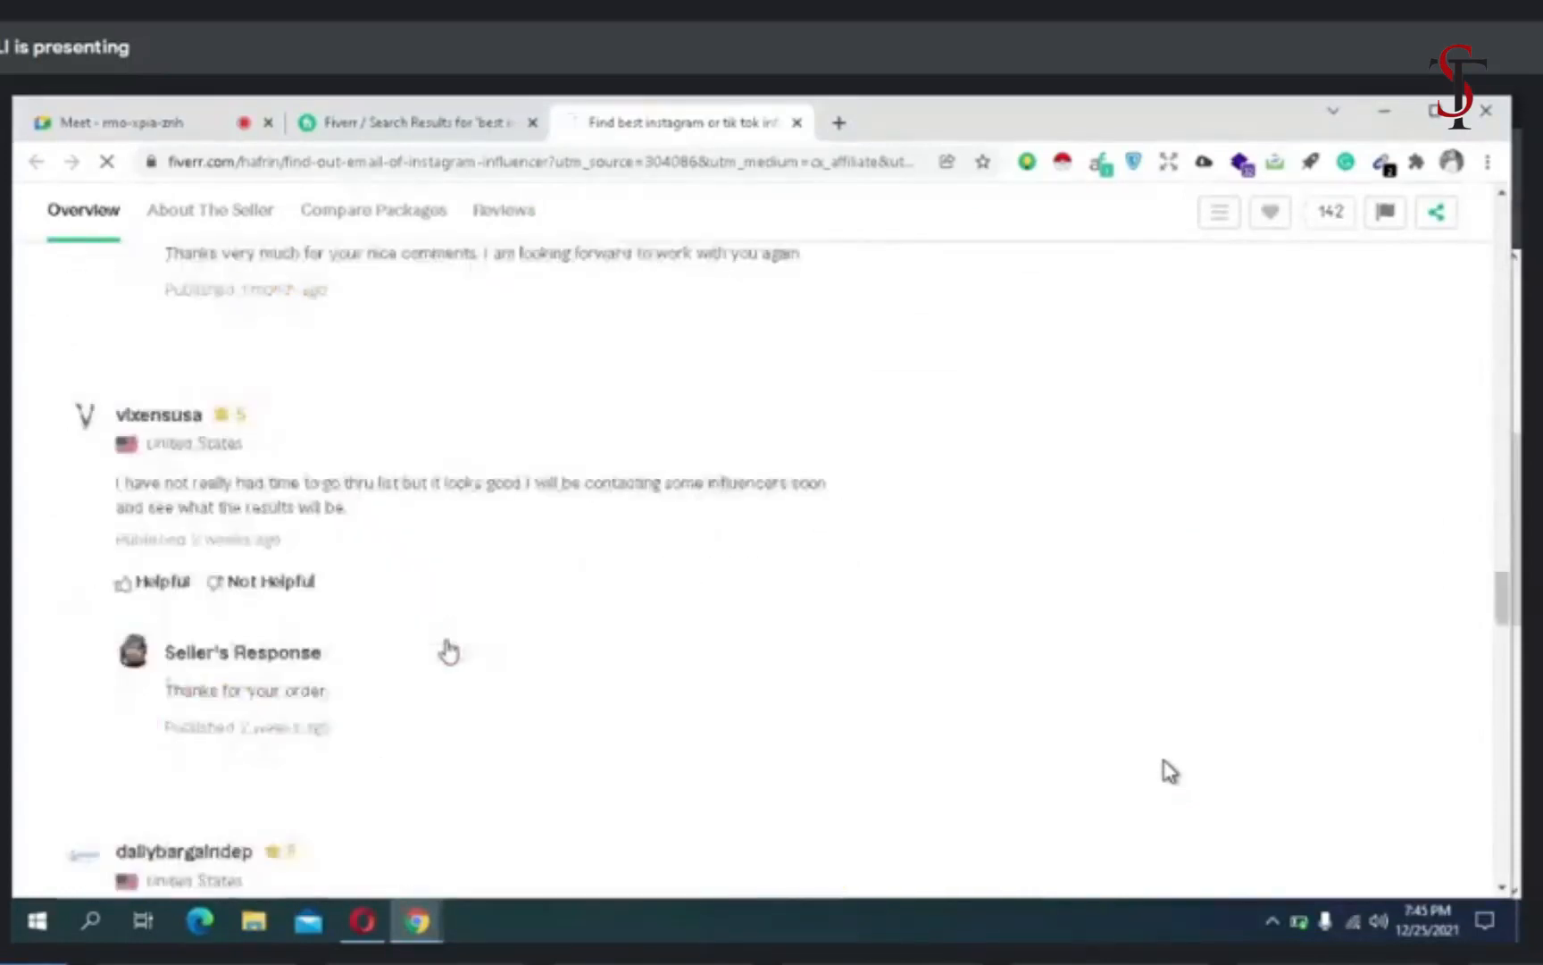
pyautogui.scroll(-12, 449, 651)
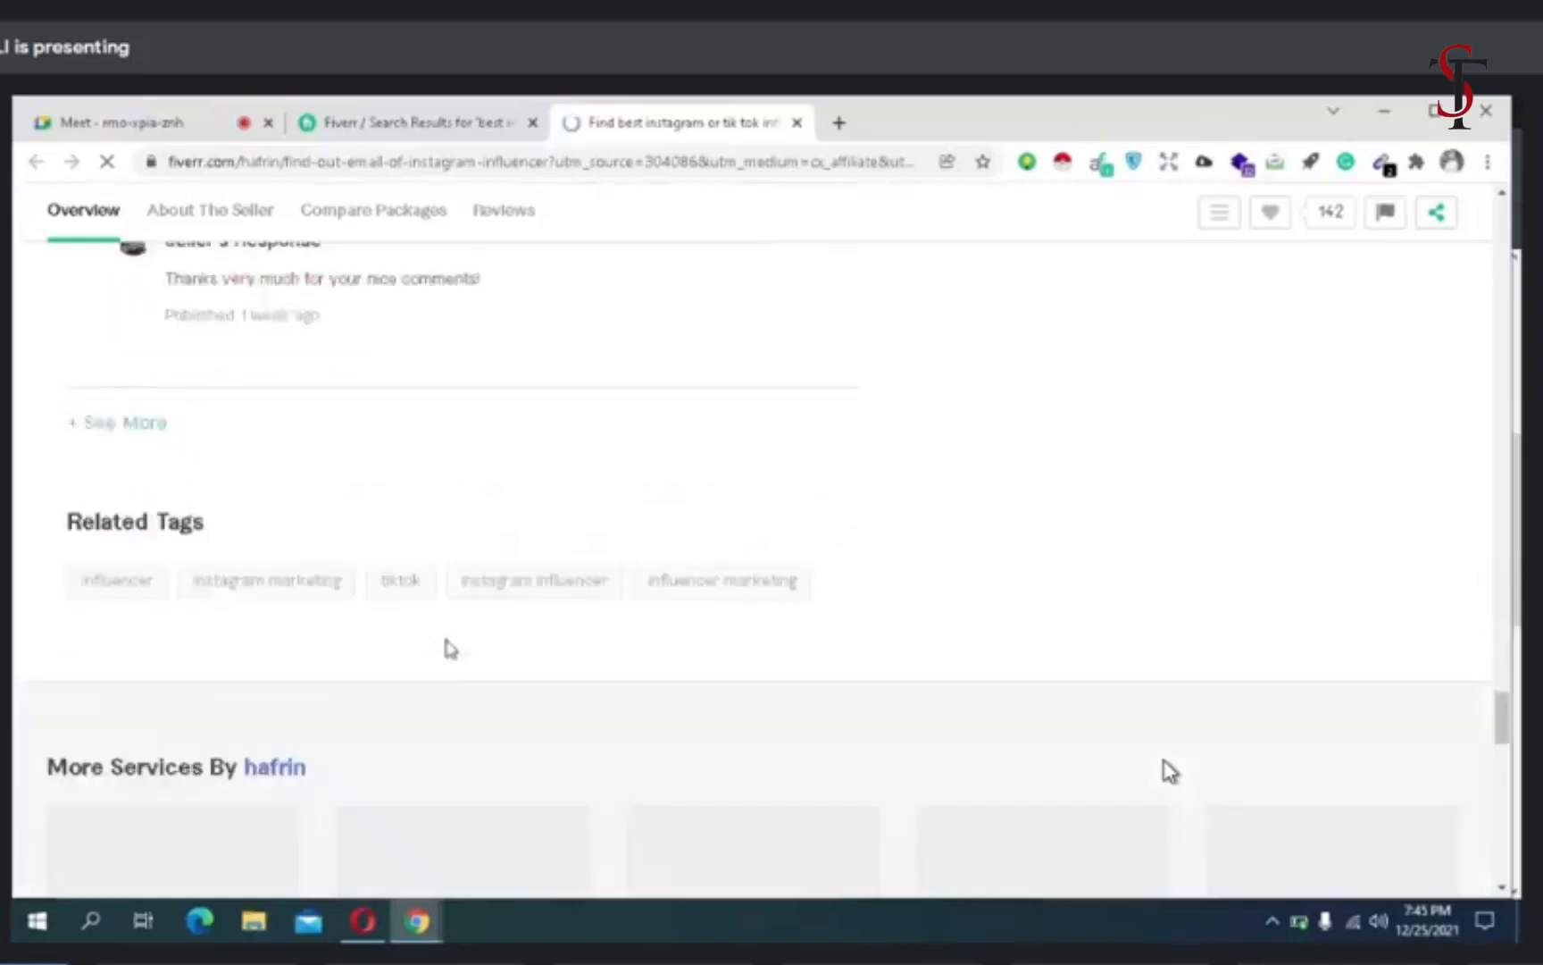
pyautogui.scroll(-1, 450, 649)
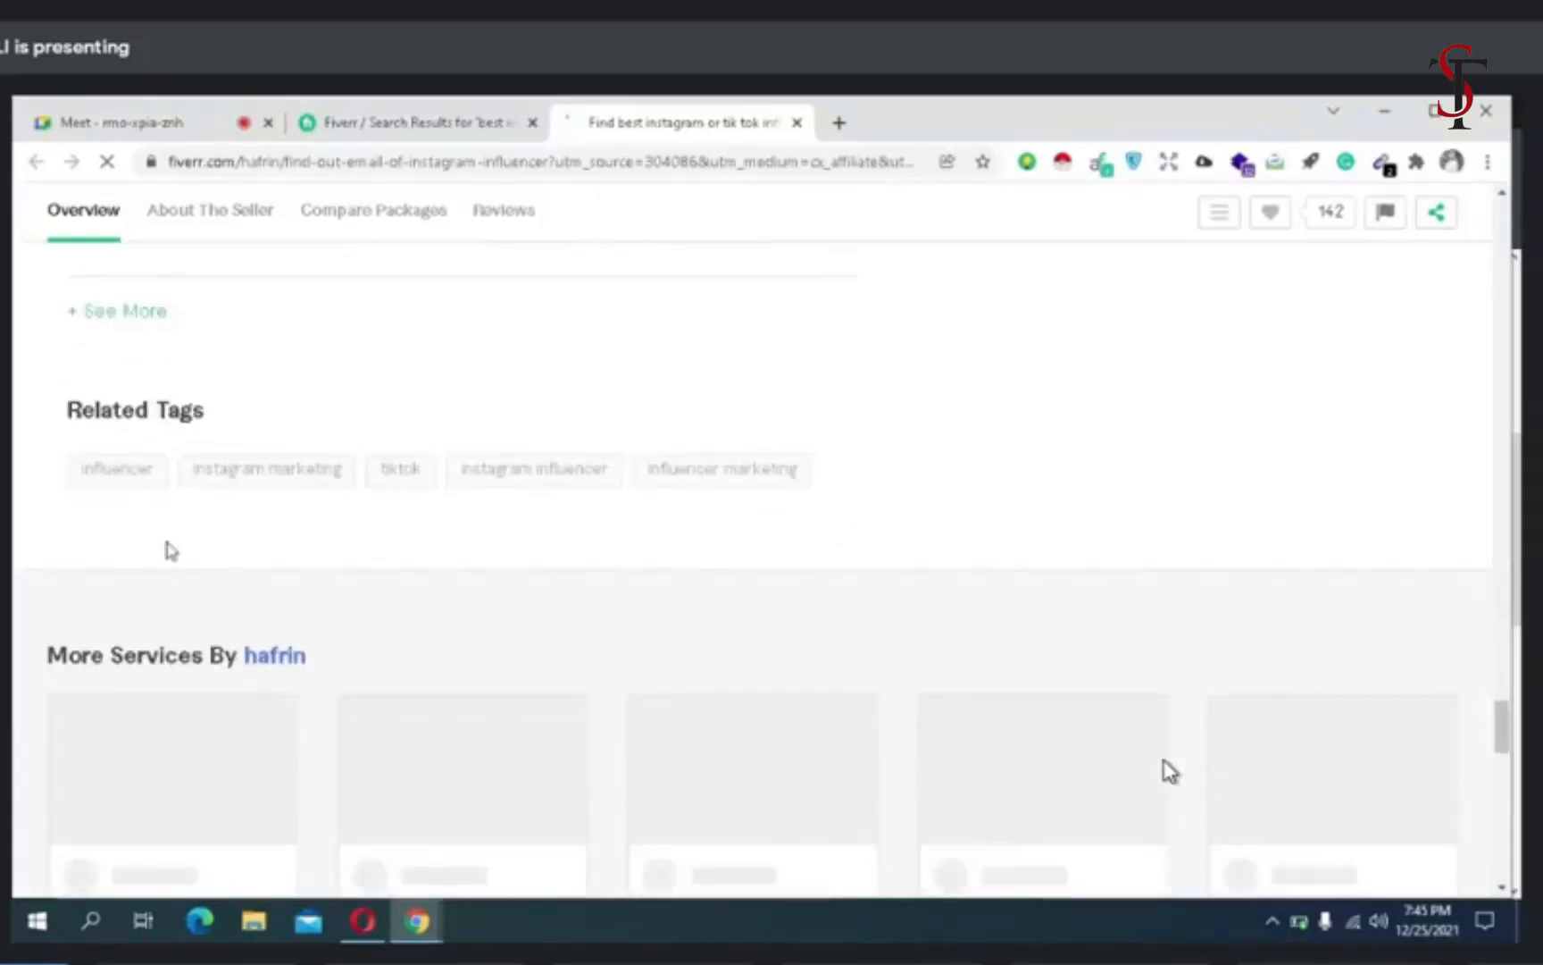
pyautogui.scroll(8, 170, 552)
pyautogui.scroll(-5, 436, 563)
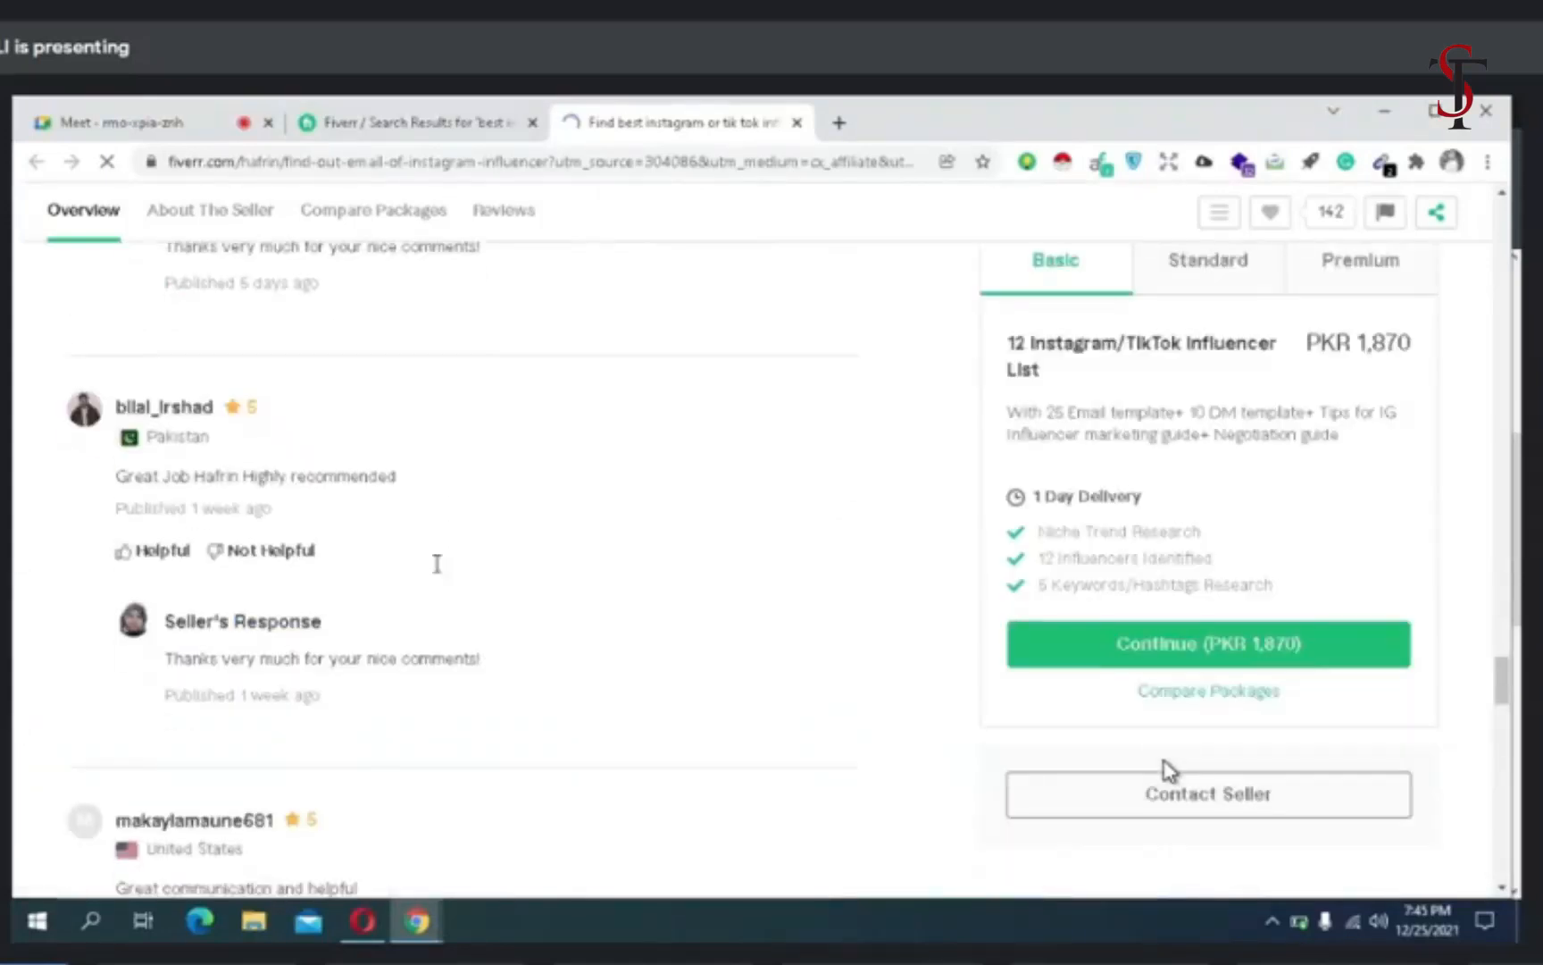
pyautogui.scroll(-10, 437, 564)
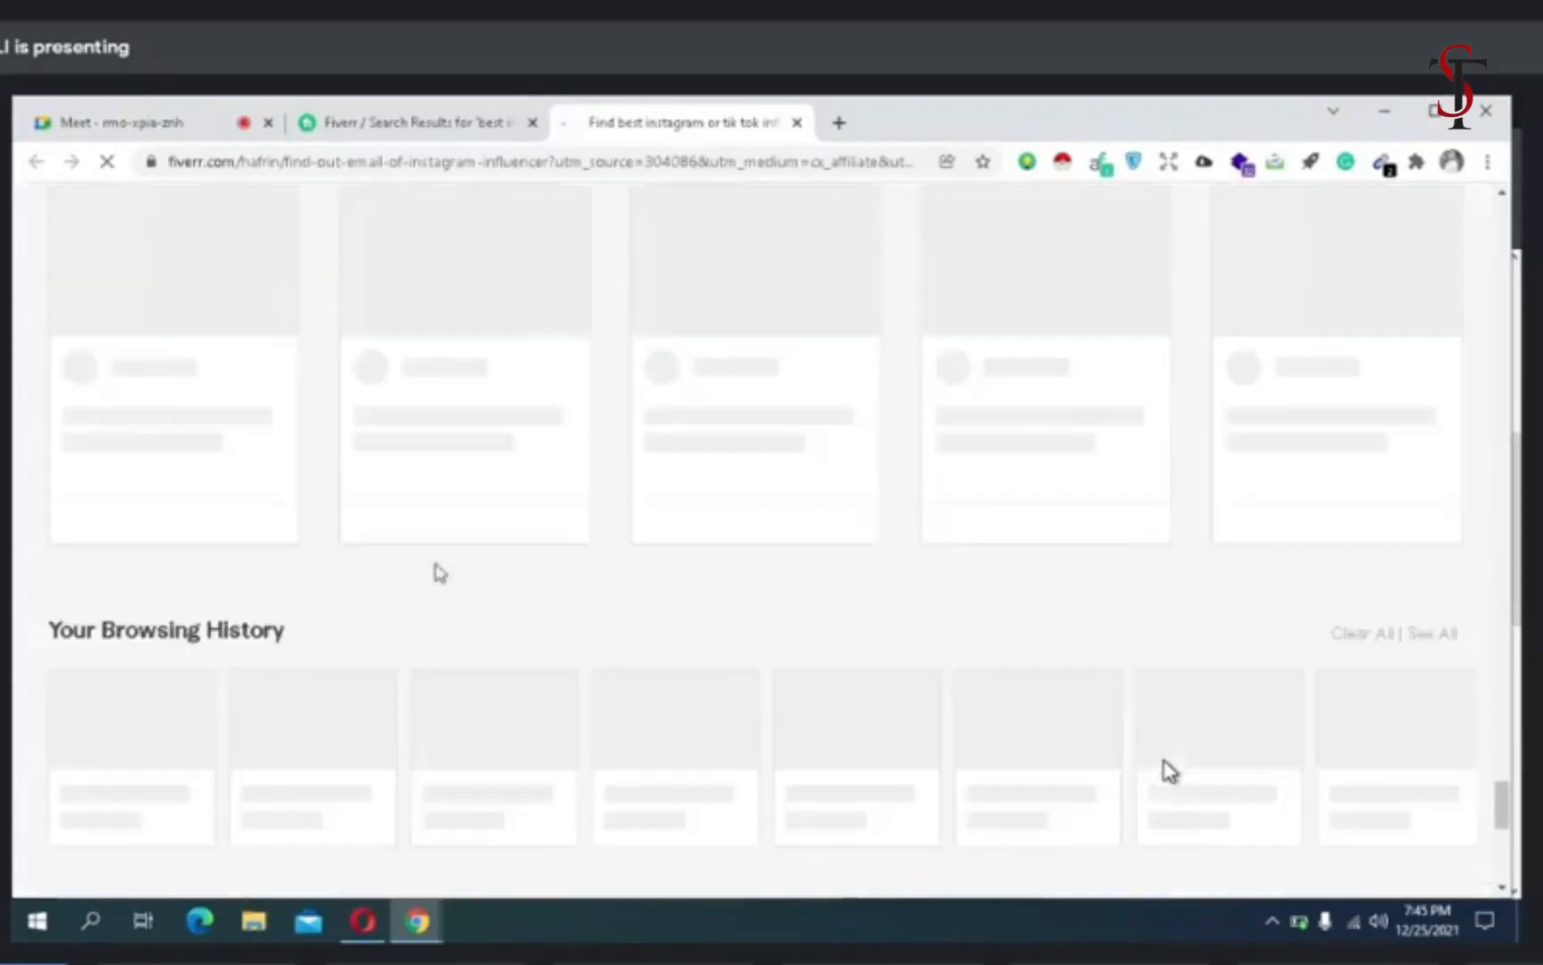
pyautogui.scroll(-7, 438, 572)
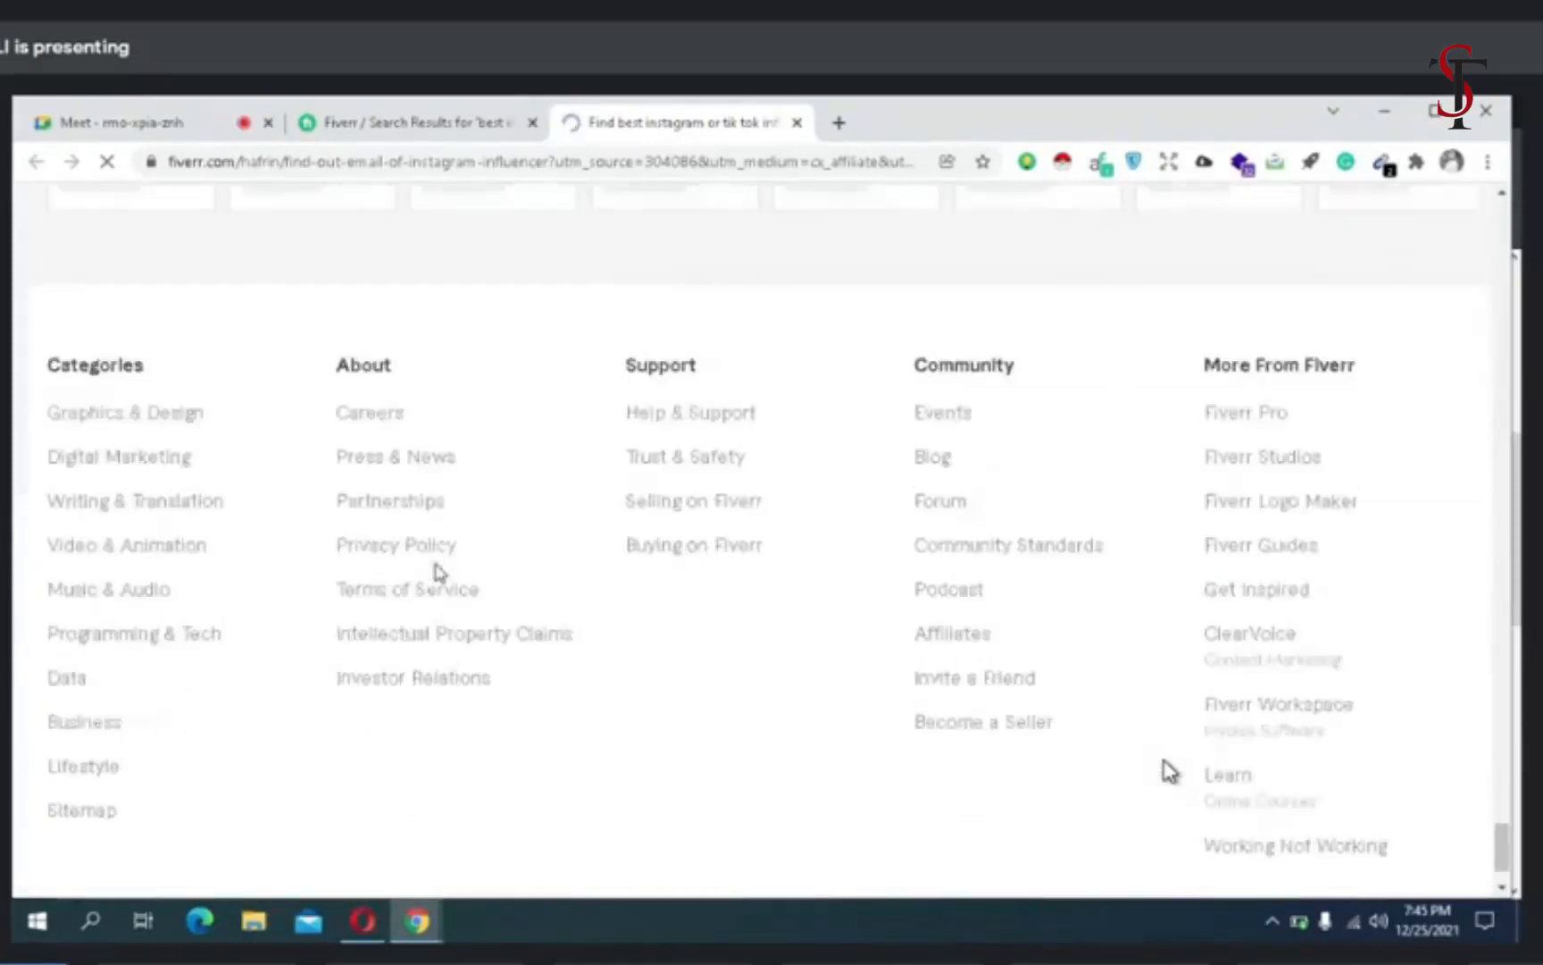
pyautogui.scroll(10, 437, 573)
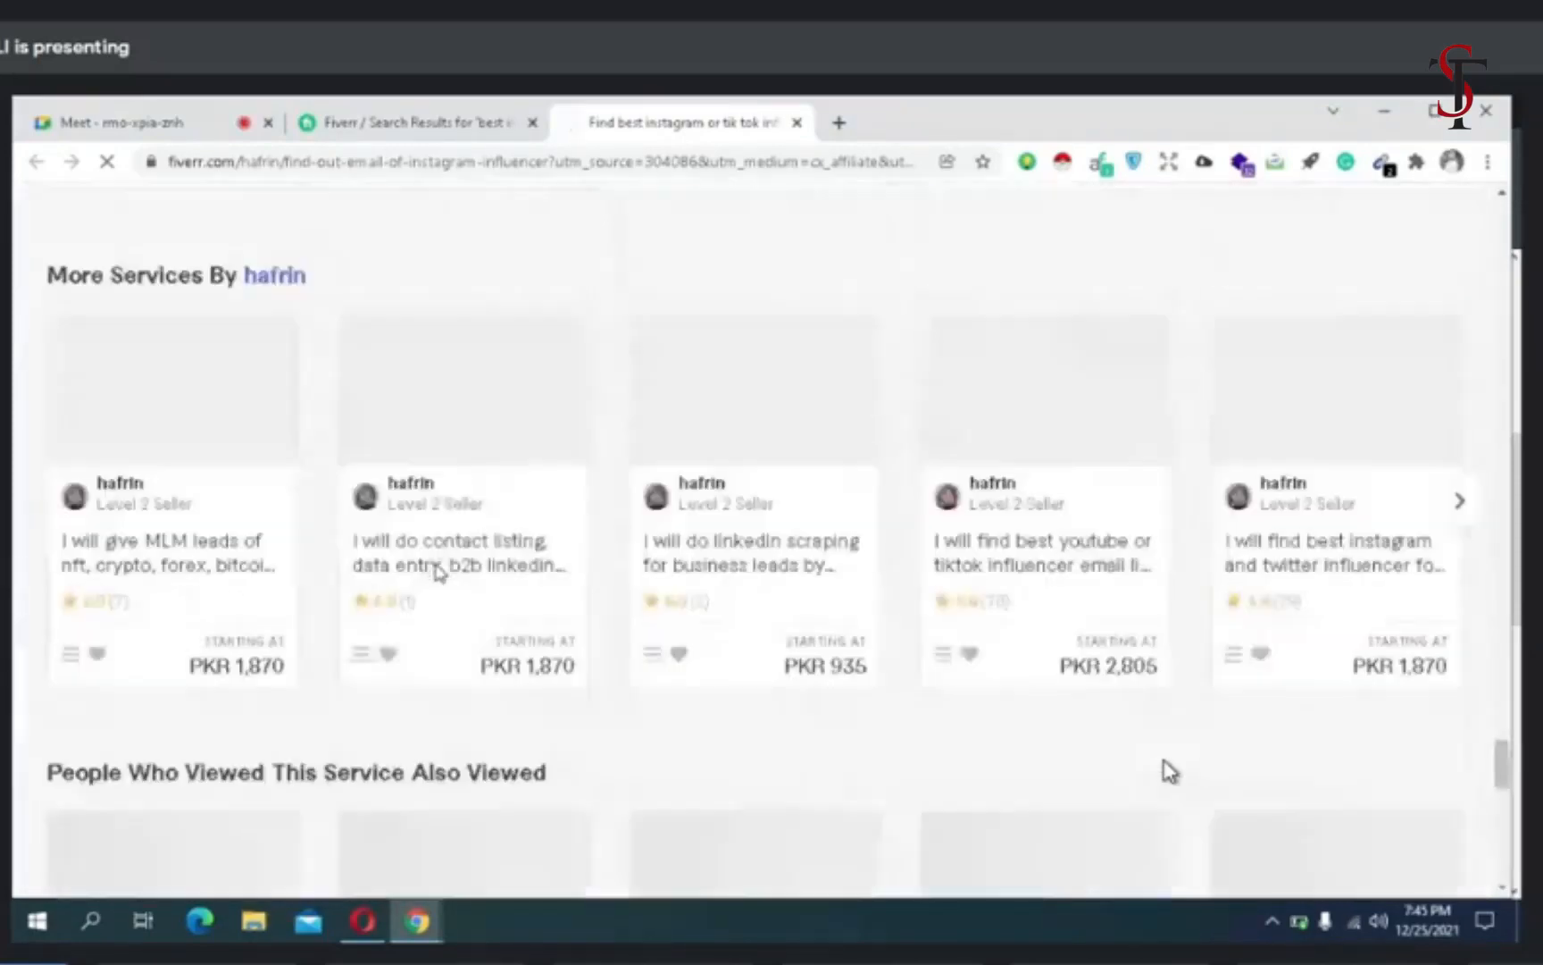
pyautogui.scroll(5, 437, 570)
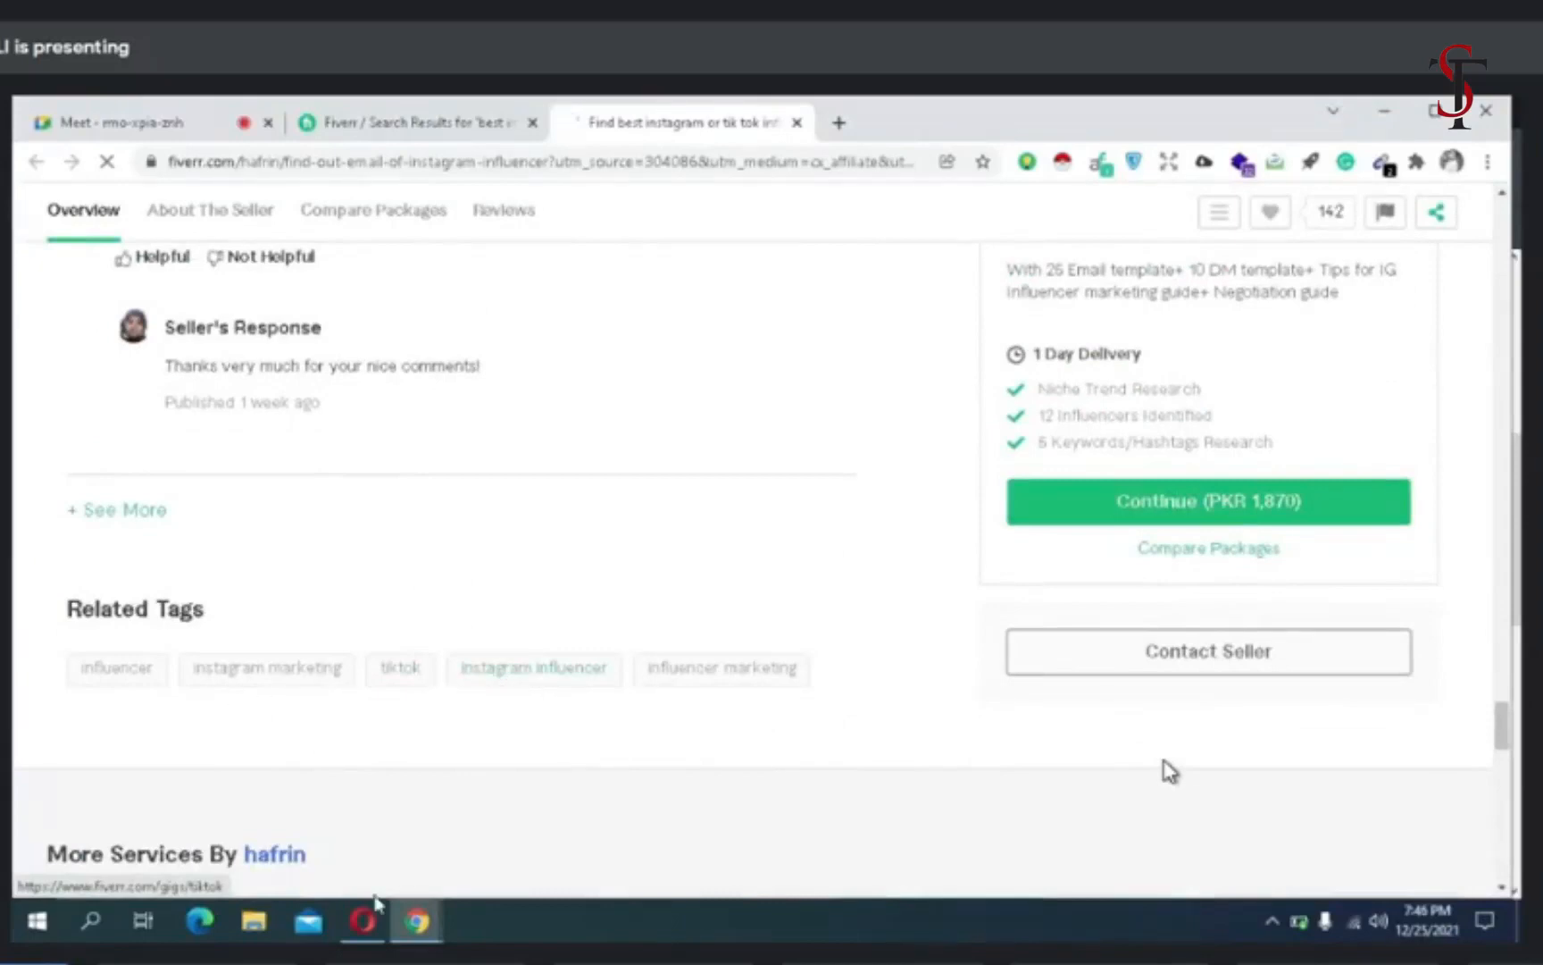
# - Back in the Opera gig form, add "influencer" as the fourth search tag and try to save the gig overview and continue
pyautogui.moveTo(357, 926)
pyautogui.click(361, 831)
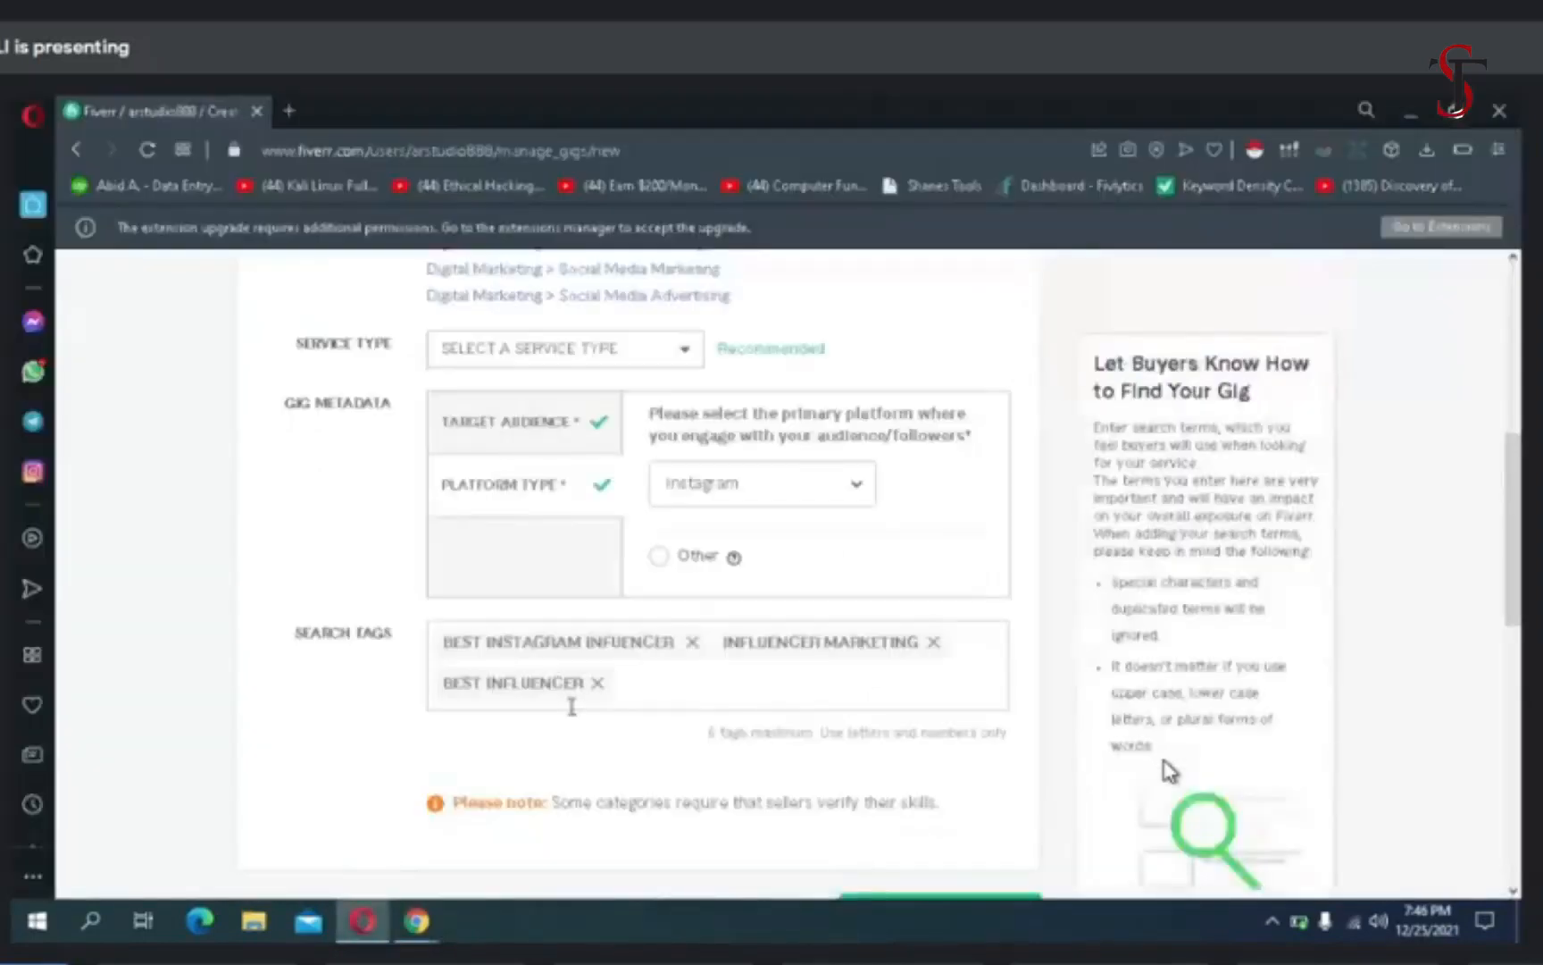
pyautogui.click(632, 698)
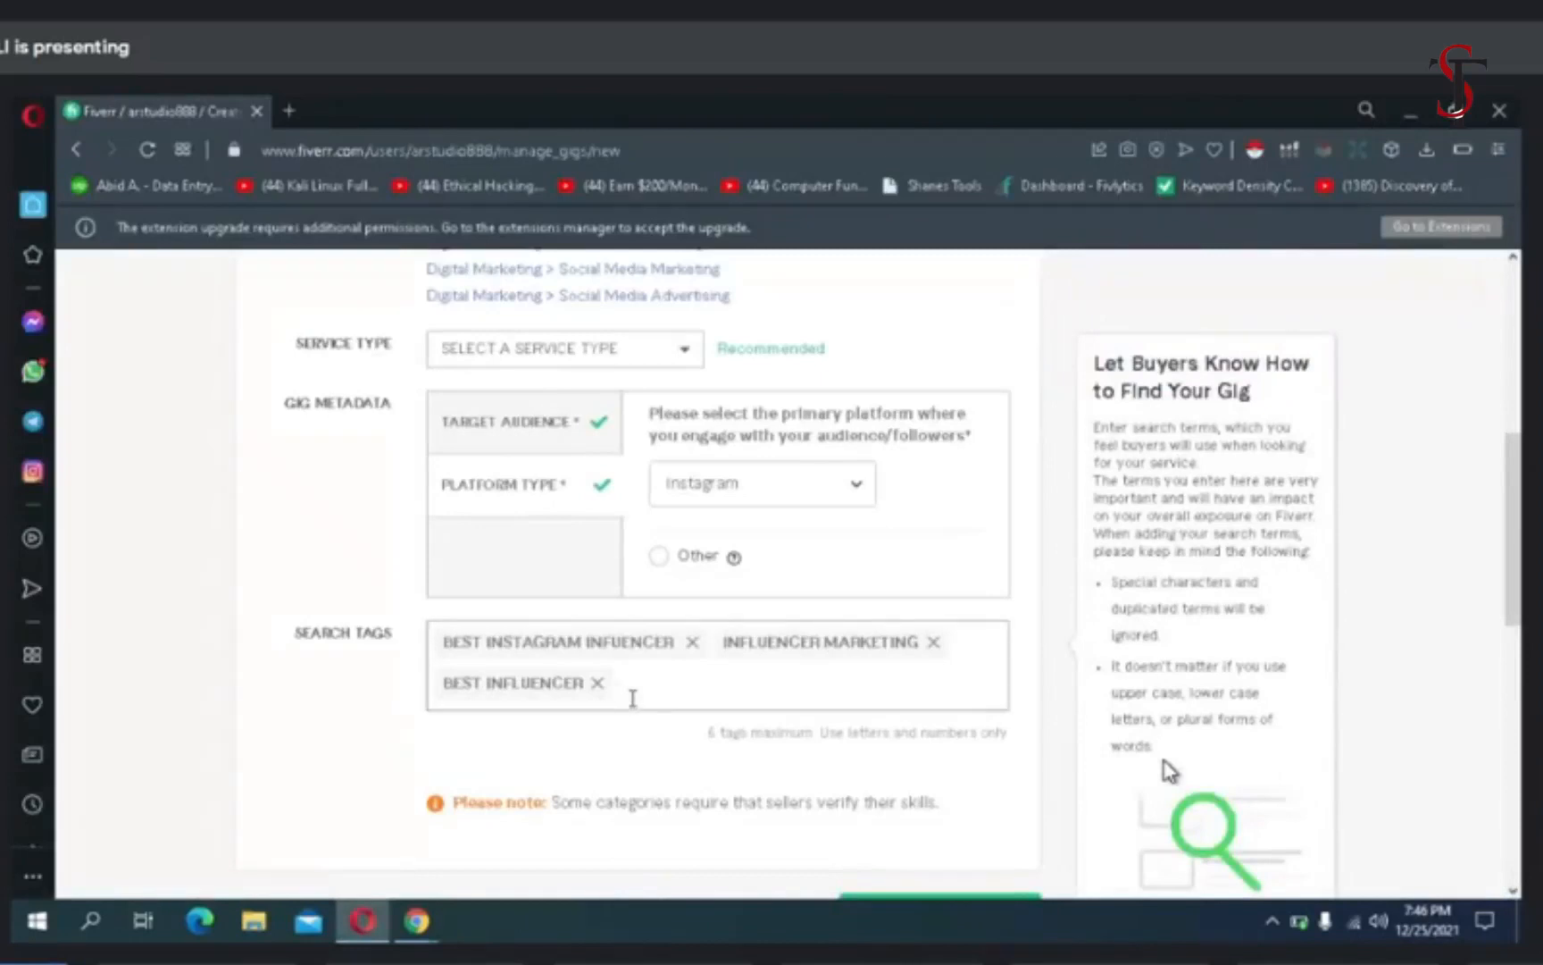
pyautogui.write('influe')
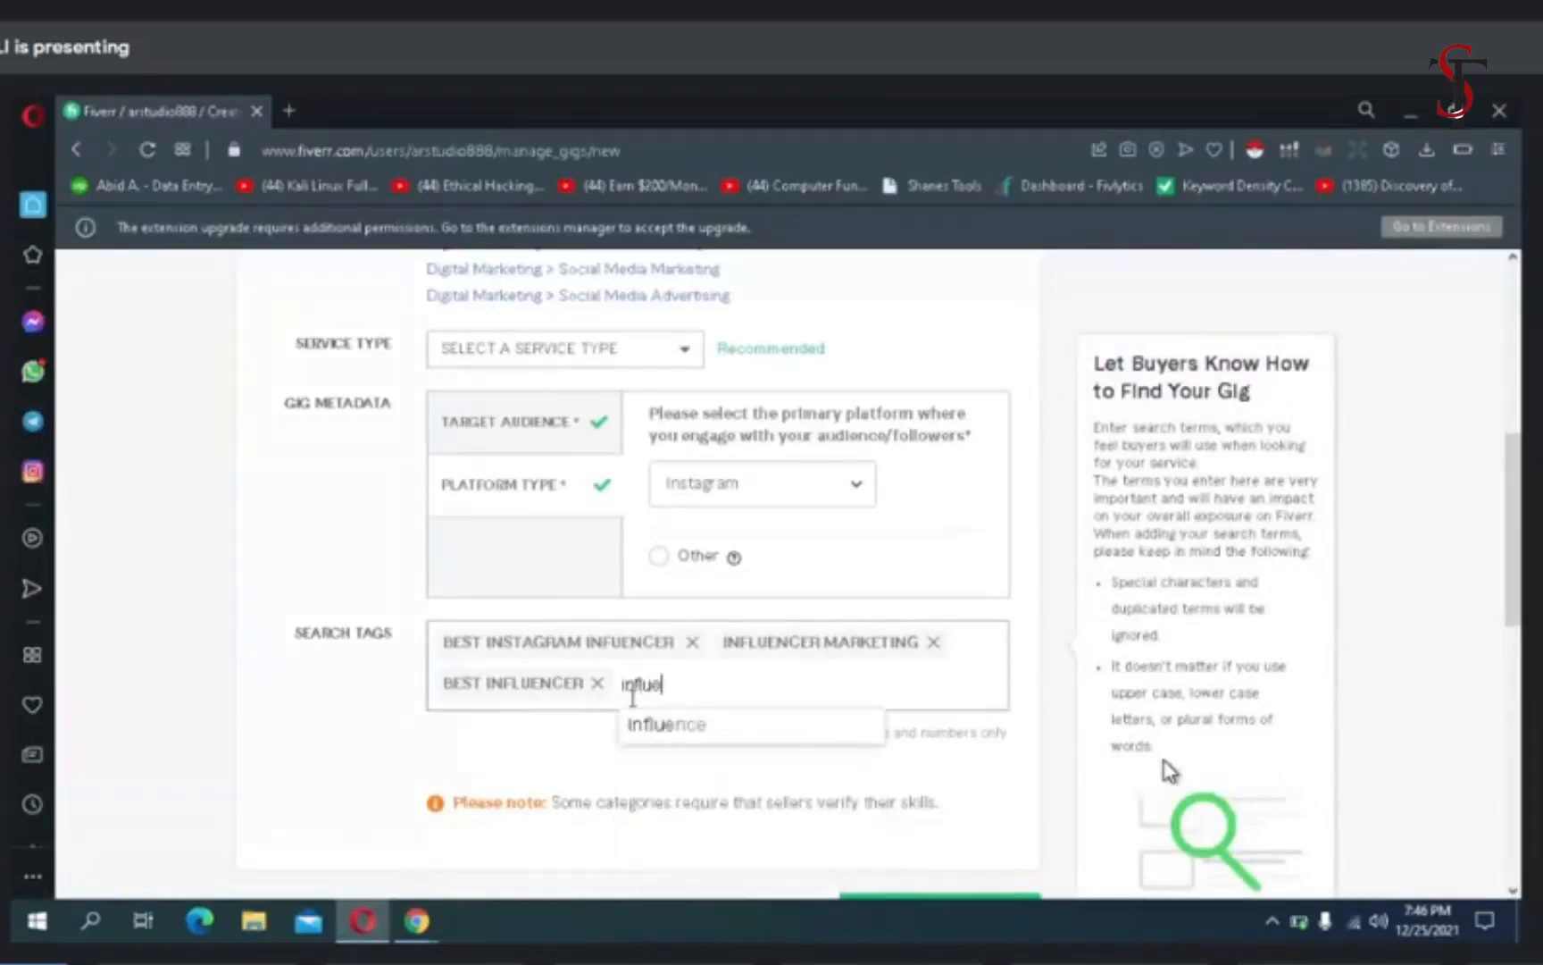
pyautogui.write('ncer')
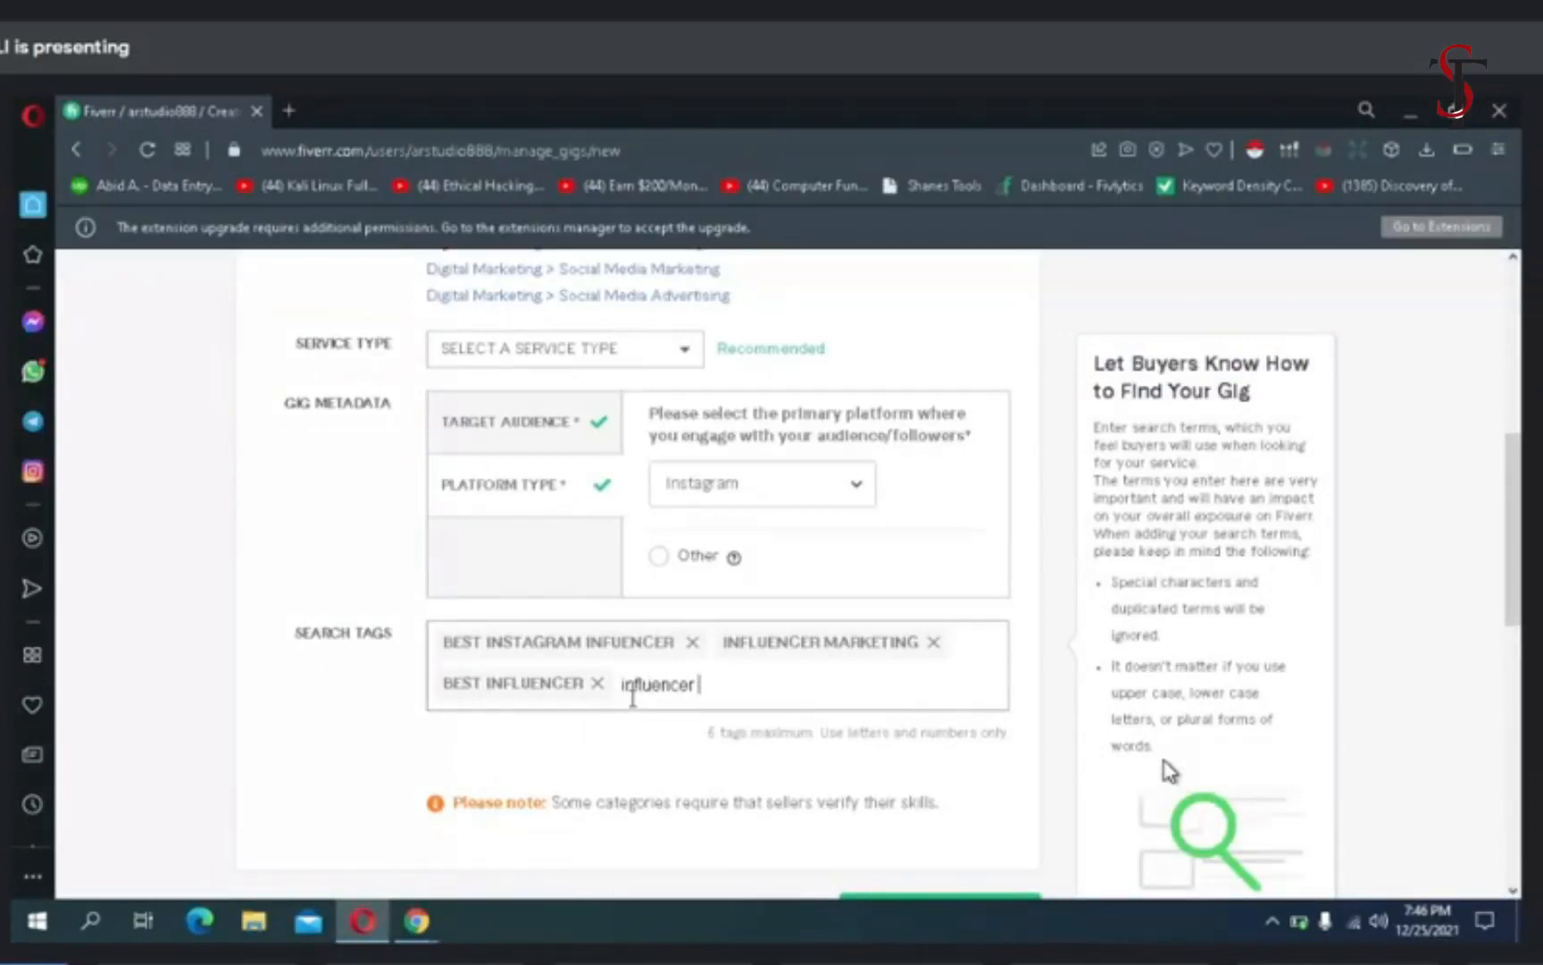
pyautogui.press('Return')
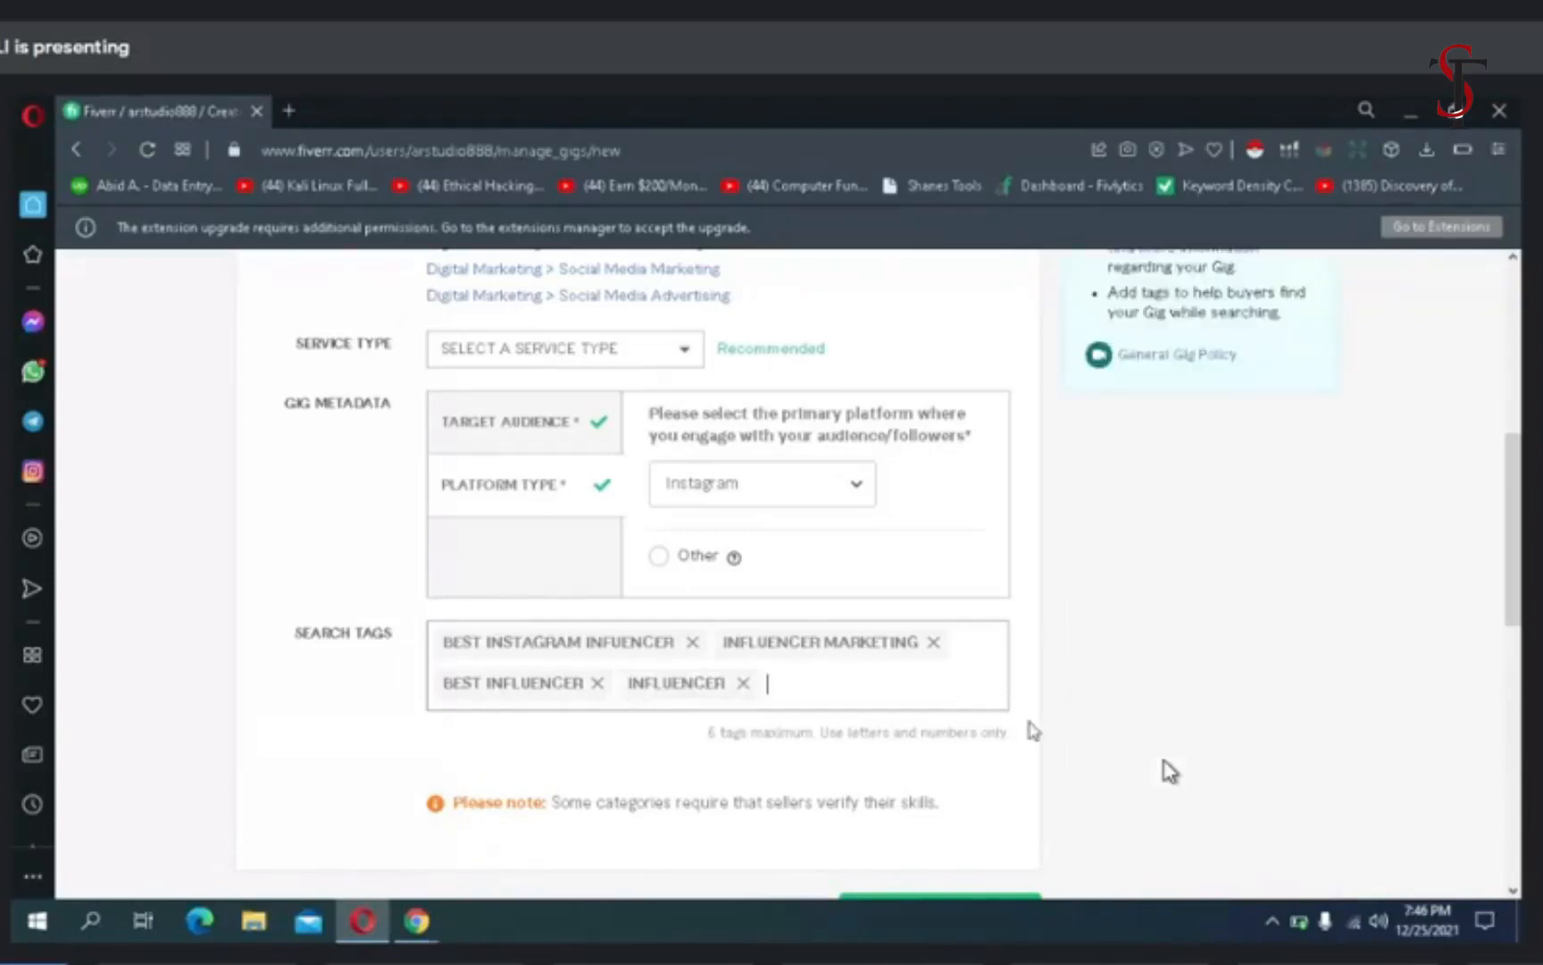
pyautogui.scroll(-3, 1092, 725)
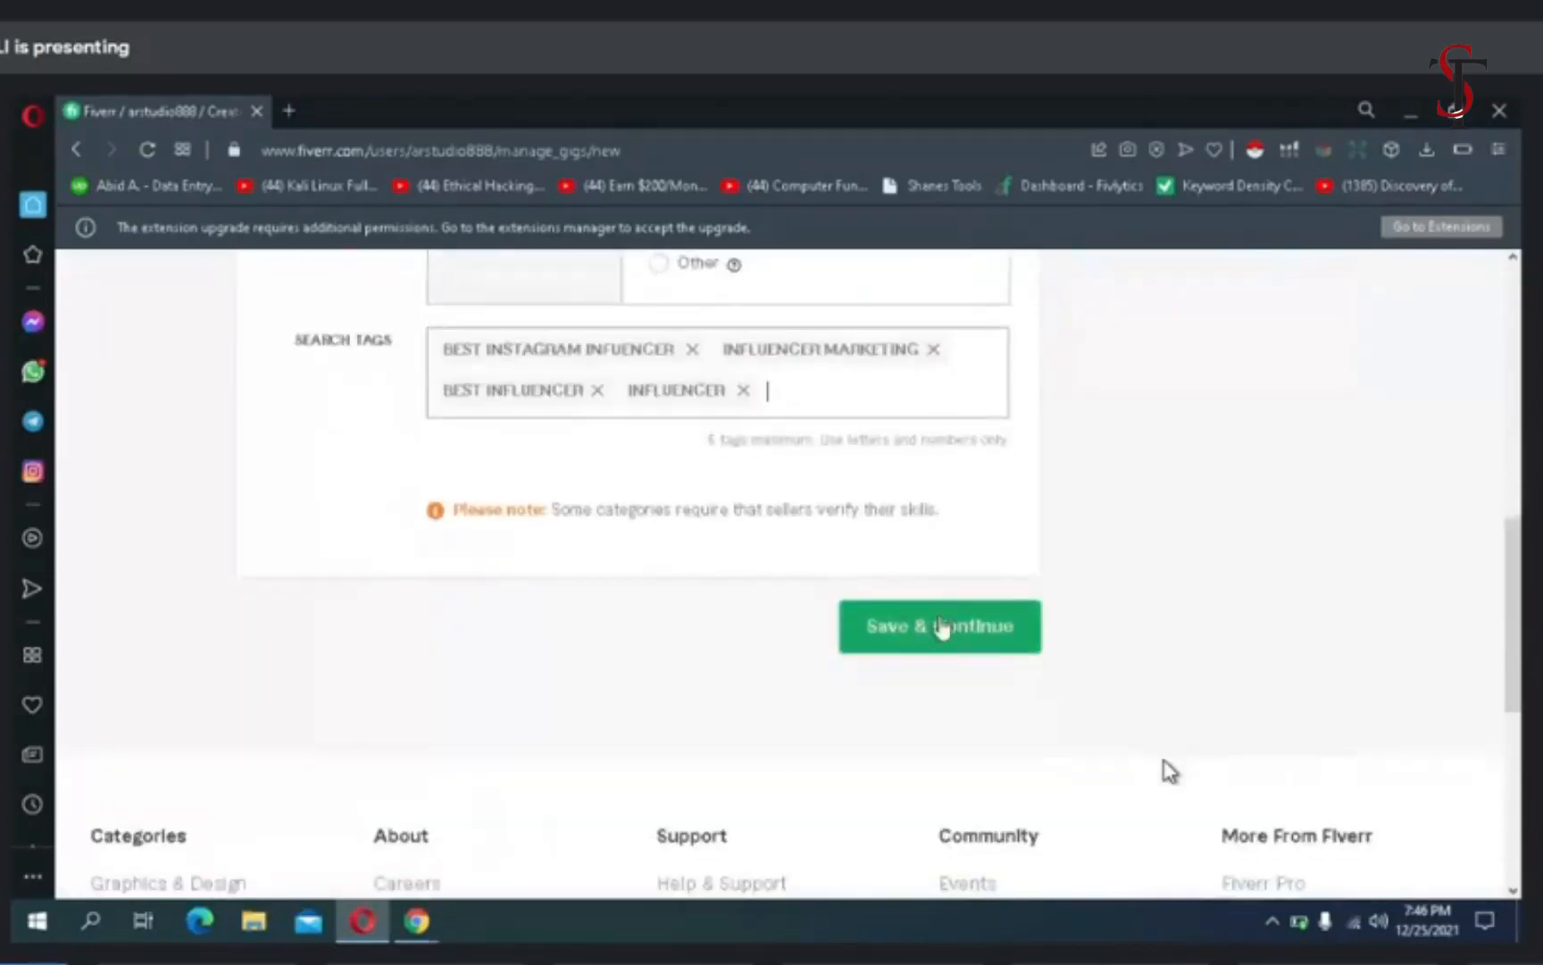
pyautogui.click(942, 625)
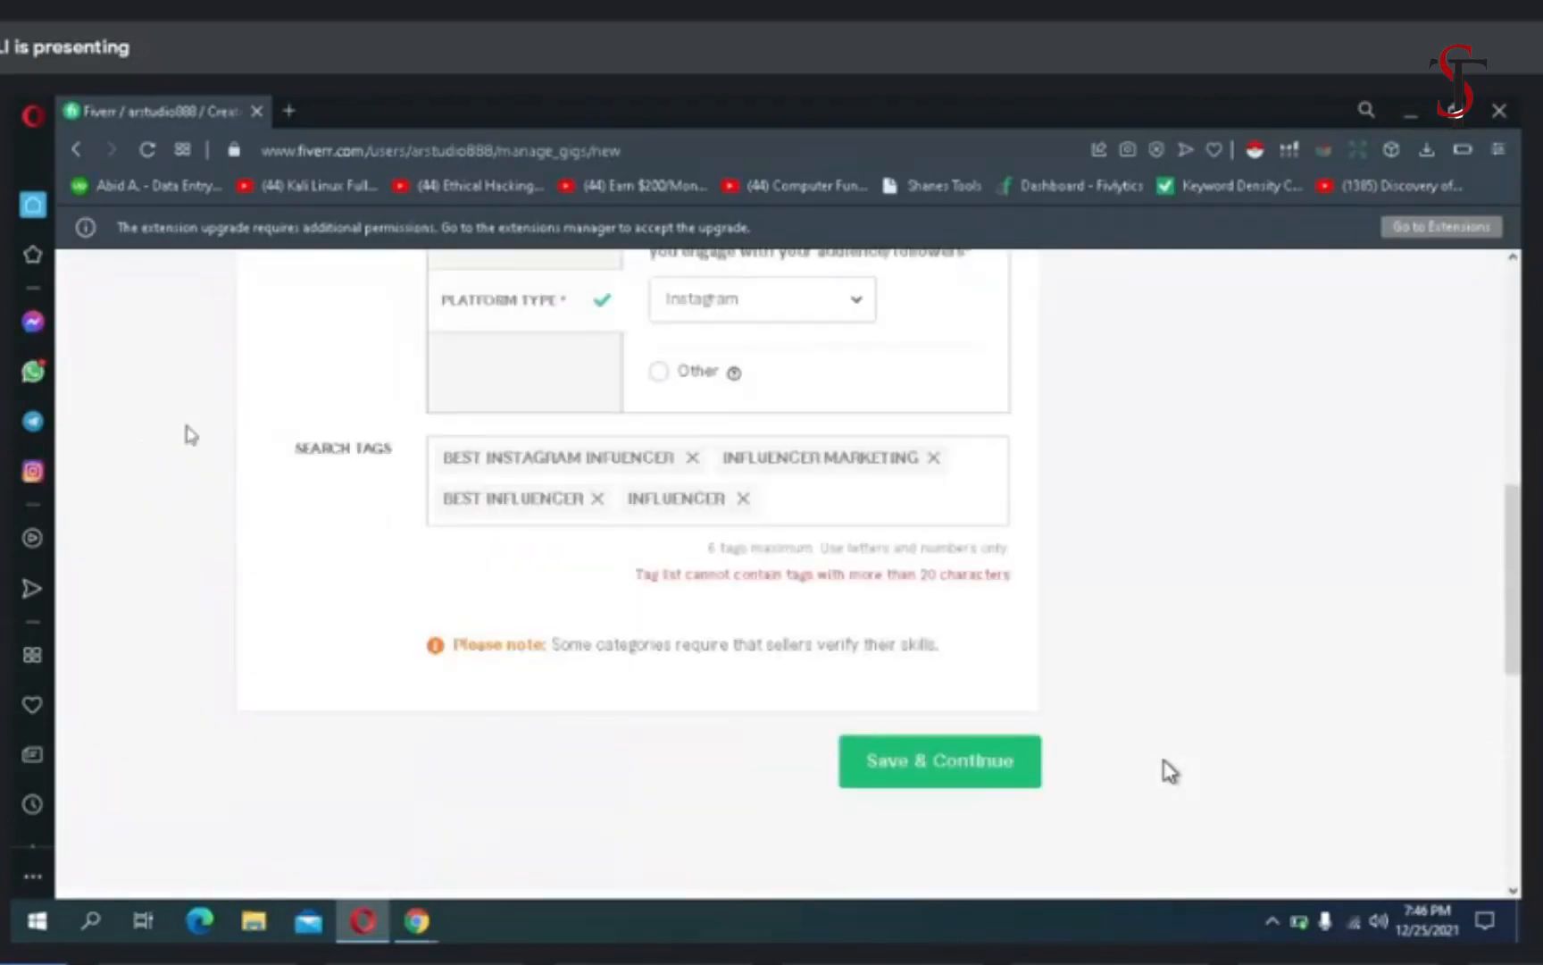
# - Switch the gig's platform type to Other and enter "tiktok & youtube" as the platform
pyautogui.scroll(3, 191, 435)
pyautogui.scroll(5, 192, 435)
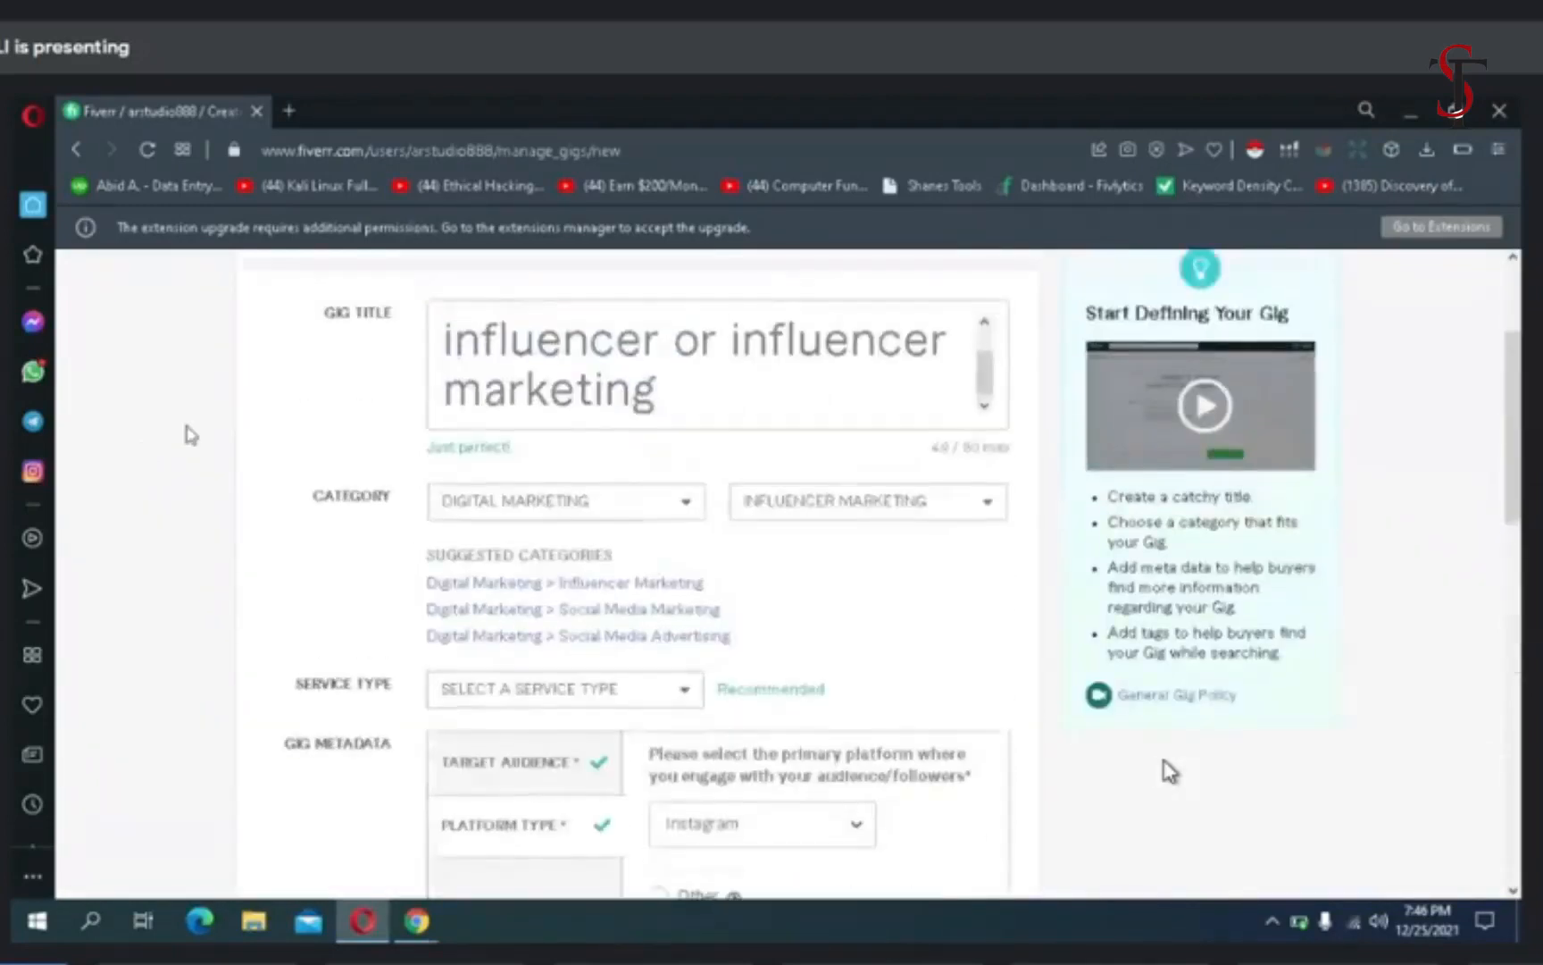
pyautogui.scroll(-6, 191, 435)
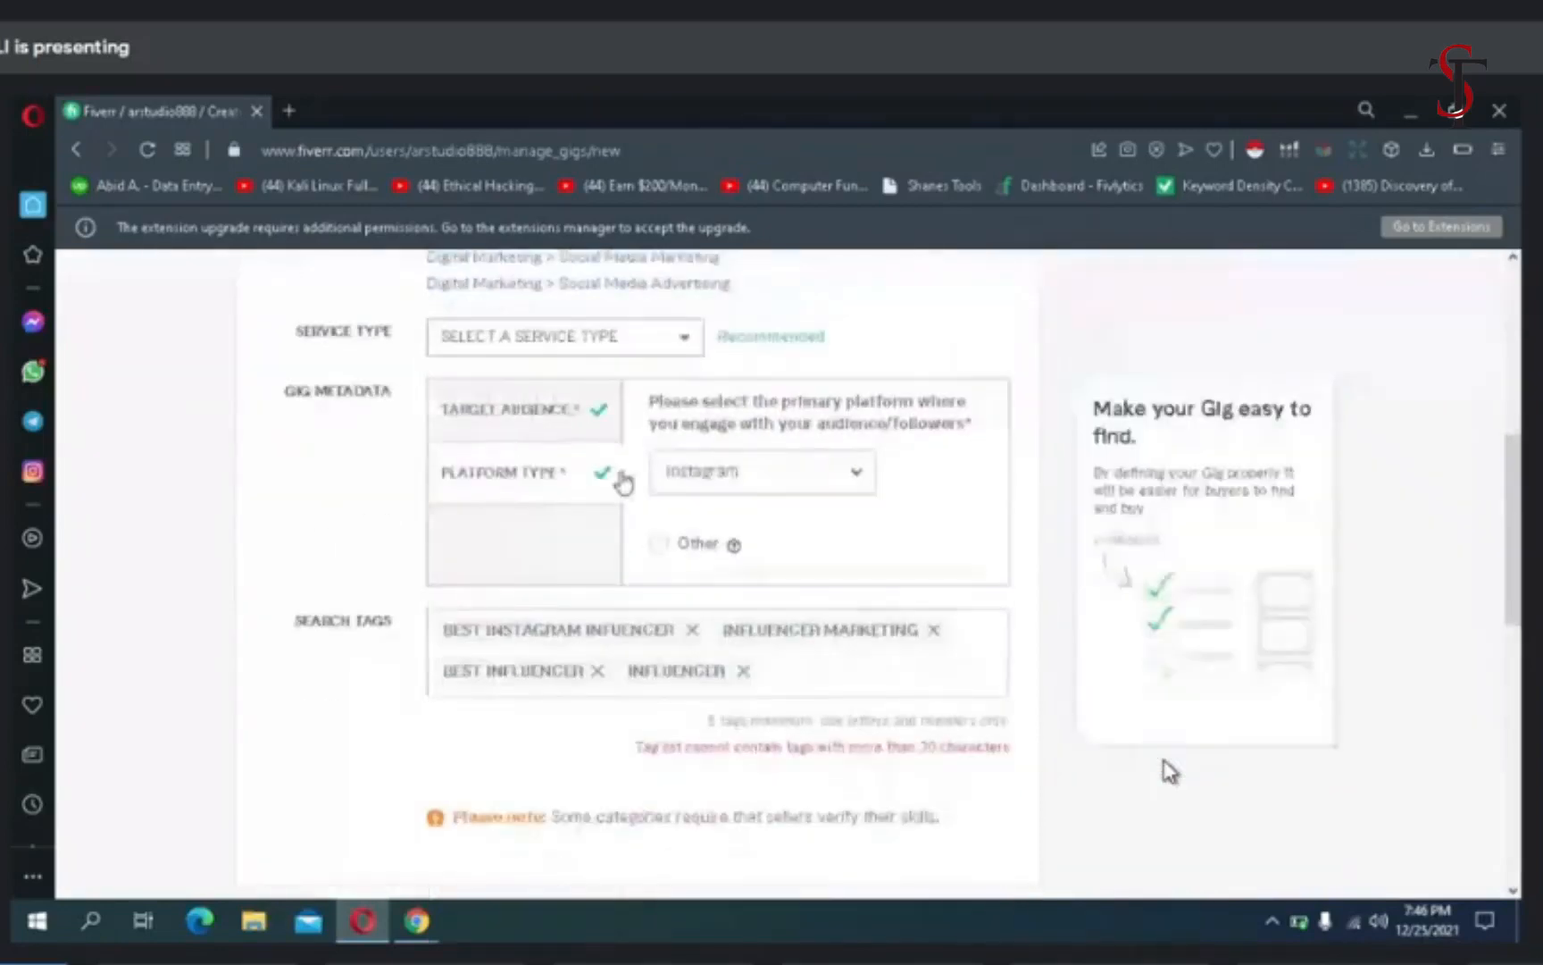
pyautogui.click(658, 545)
pyautogui.click(678, 579)
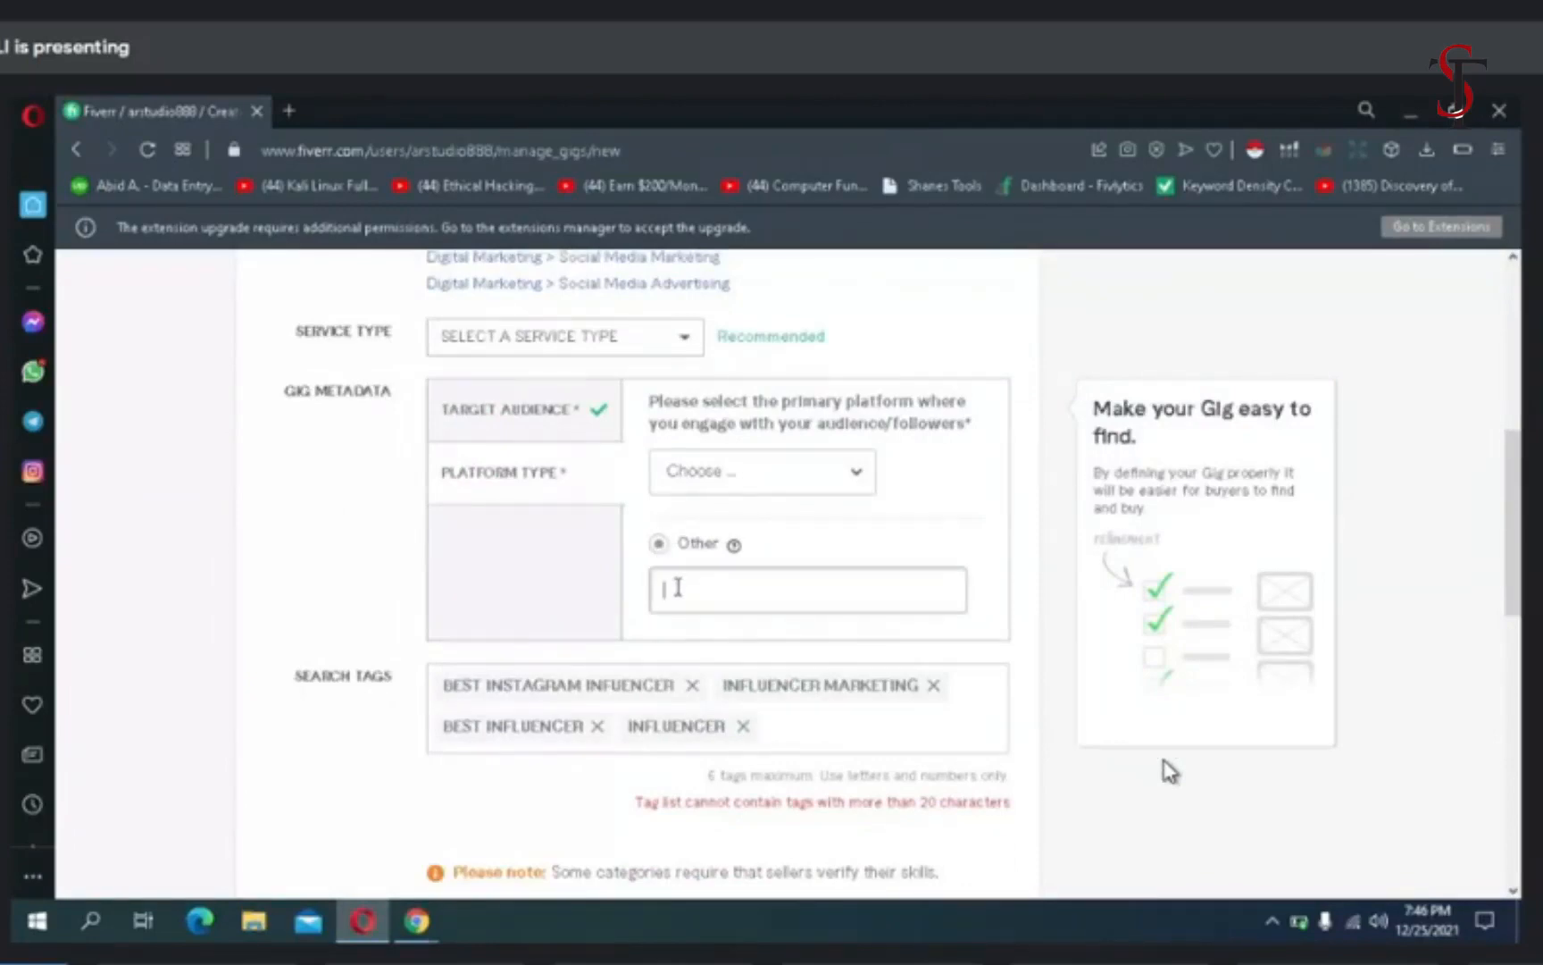
pyautogui.write('tiktok %')
pyautogui.press('BackSpace')
pyautogui.write('& youtube')
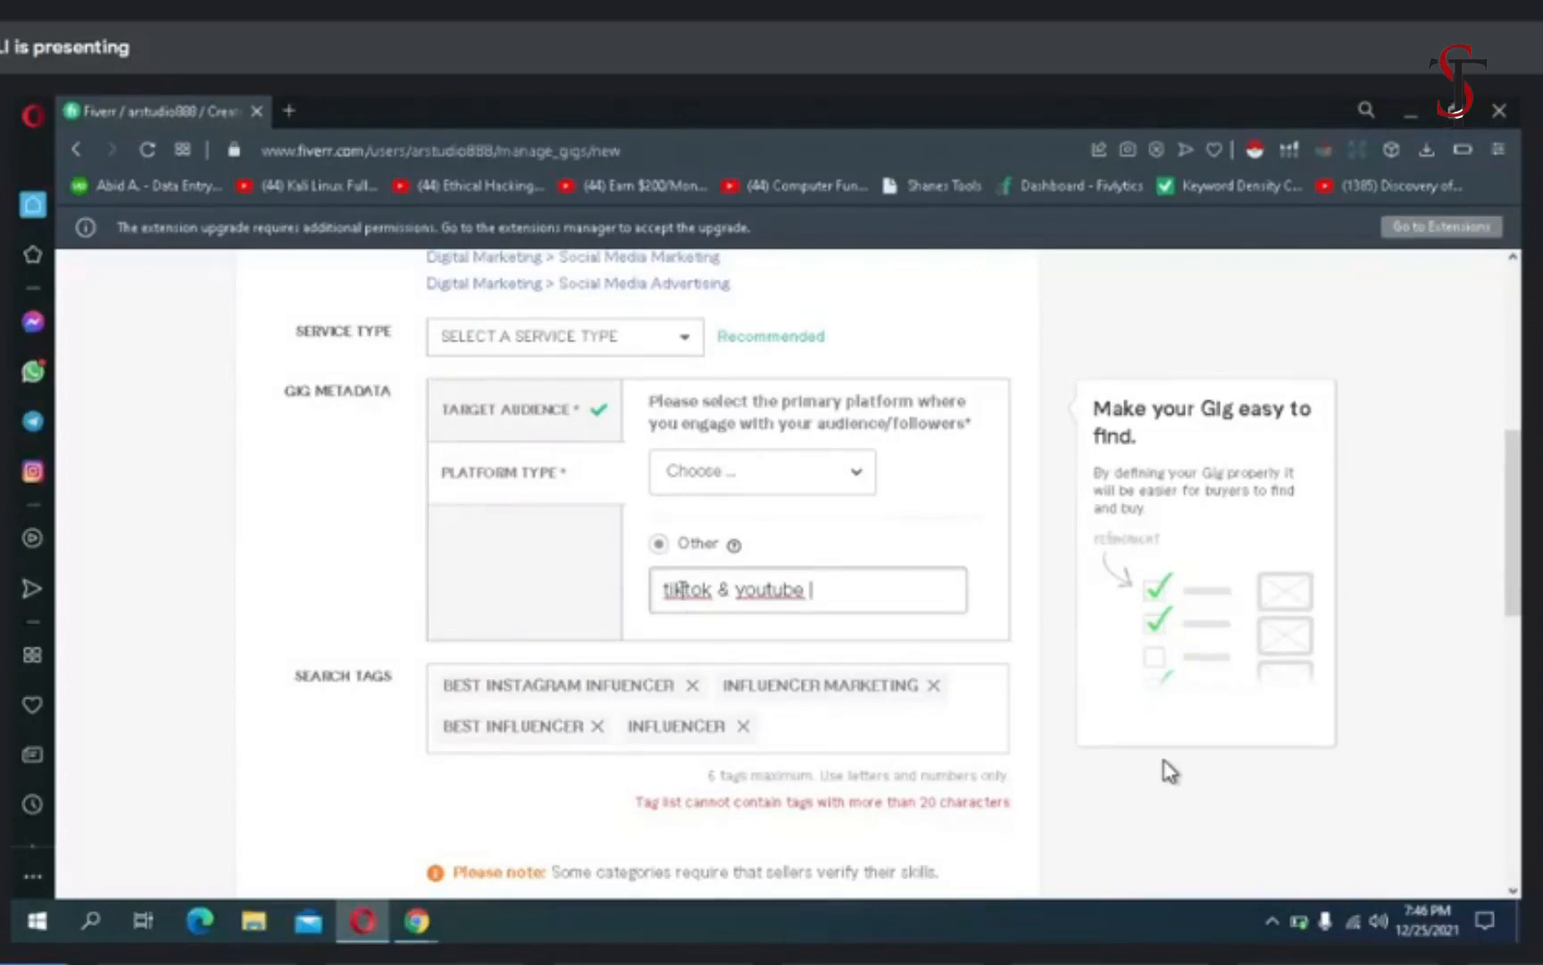
# - Check the spelling suggestions for "tiktok" and apply the suggestion "YouTube" to the second platform name
pyautogui.rightClick(681, 594)
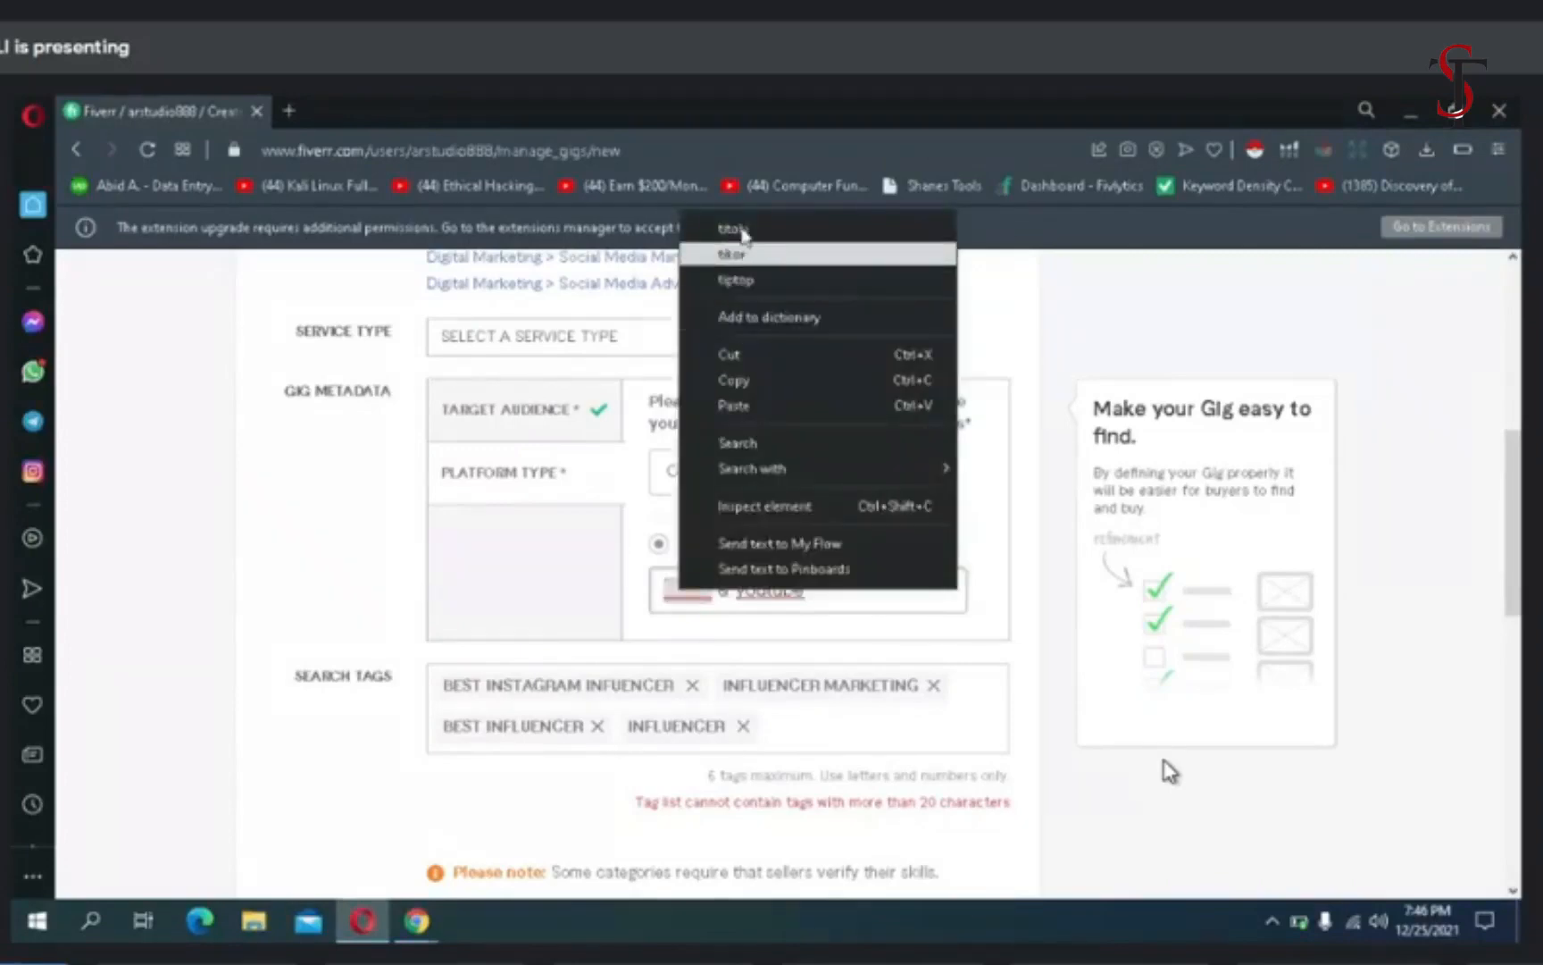
pyautogui.click(710, 596)
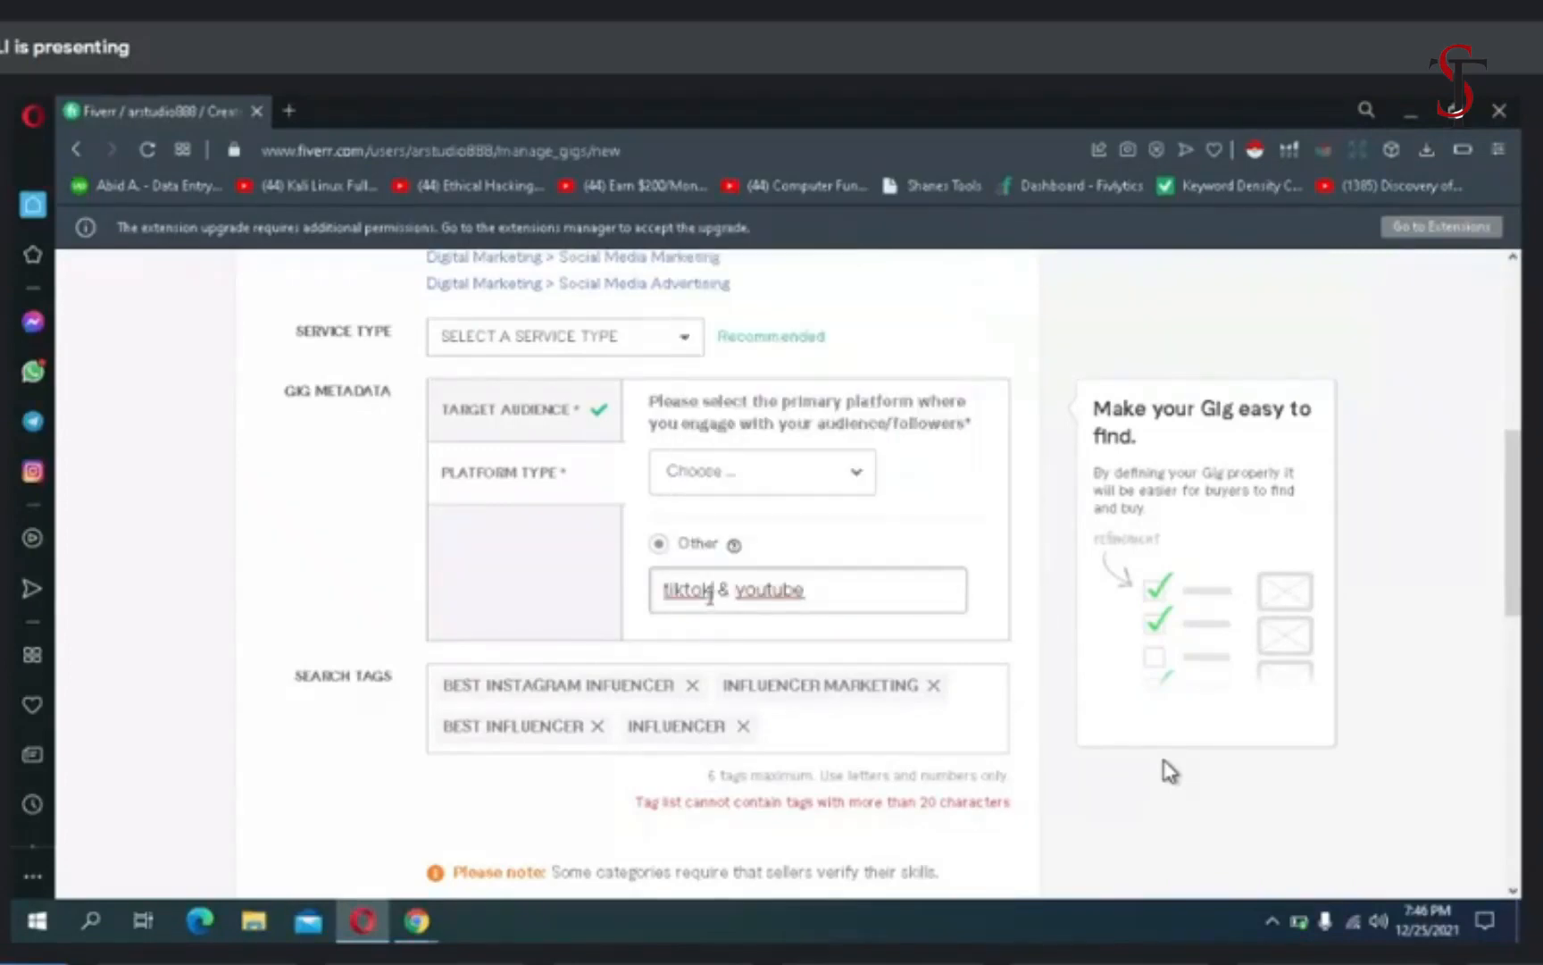
pyautogui.rightClick(762, 589)
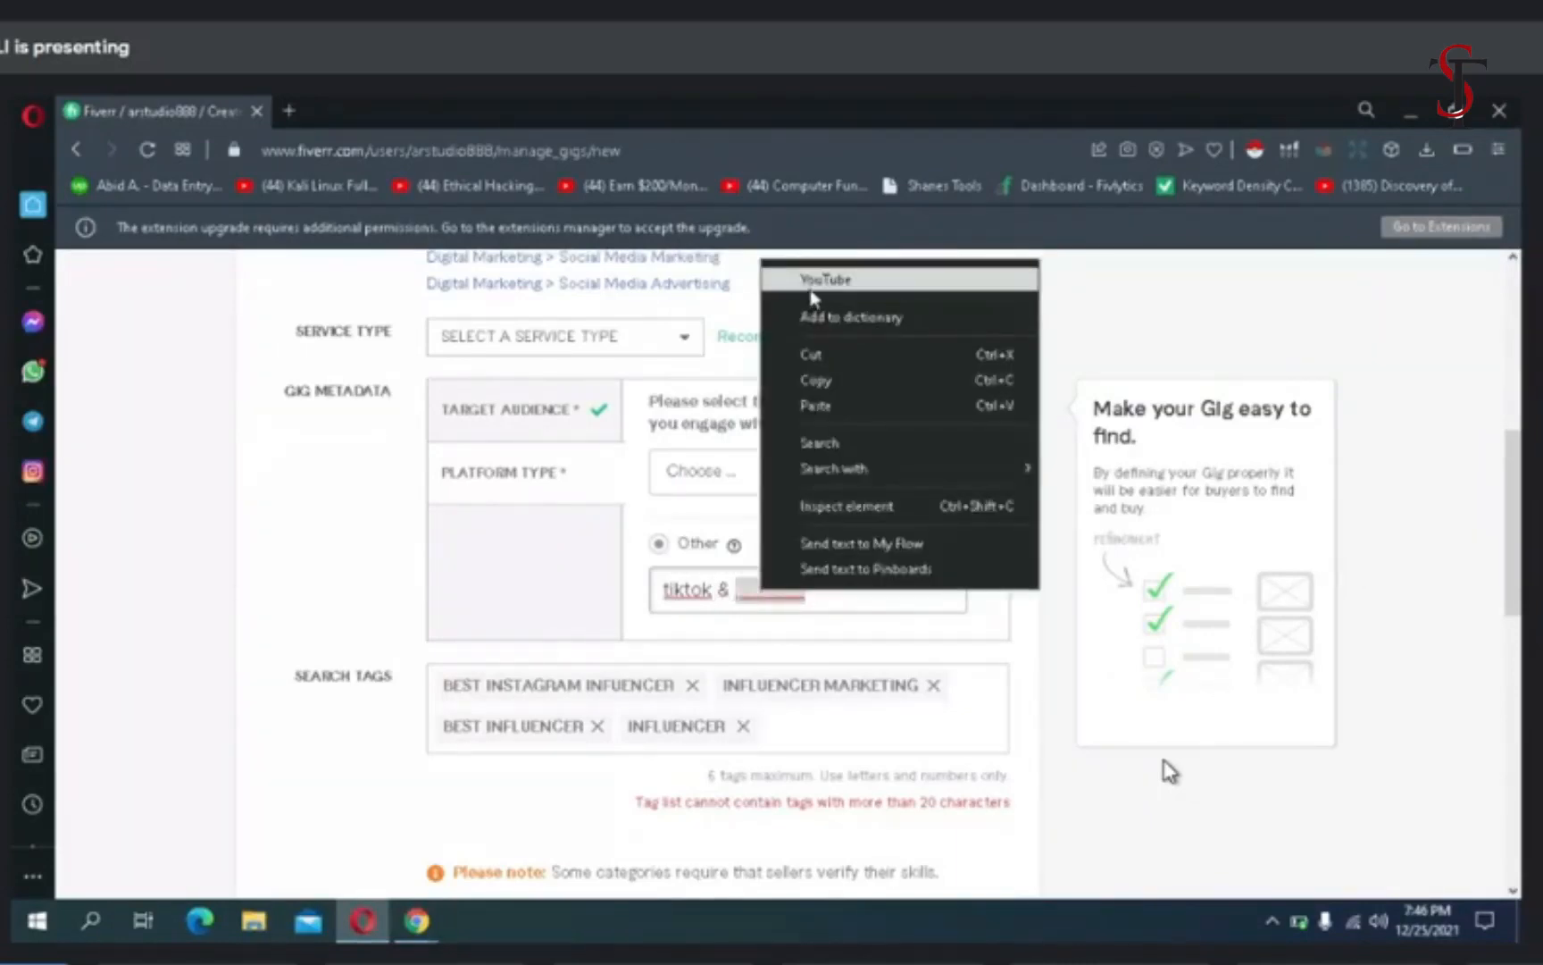
pyautogui.click(815, 284)
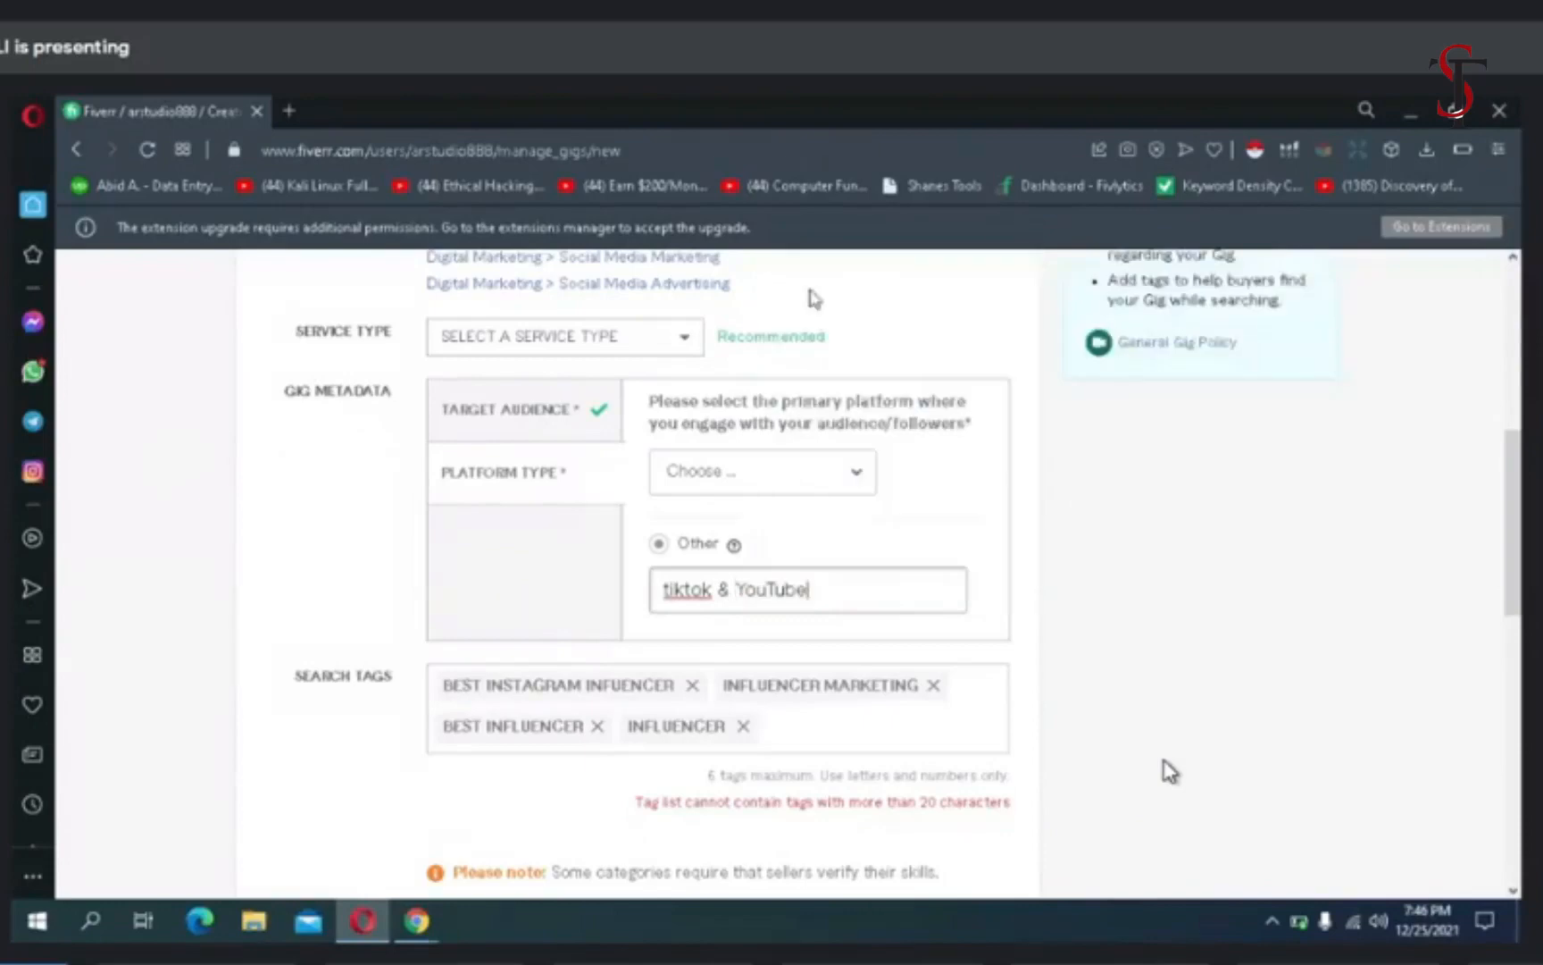
# - Try to fix the spelling of the first platform name by retyping it as "Tik tok" and joining it into "Tiktok"
pyautogui.rightClick(687, 588)
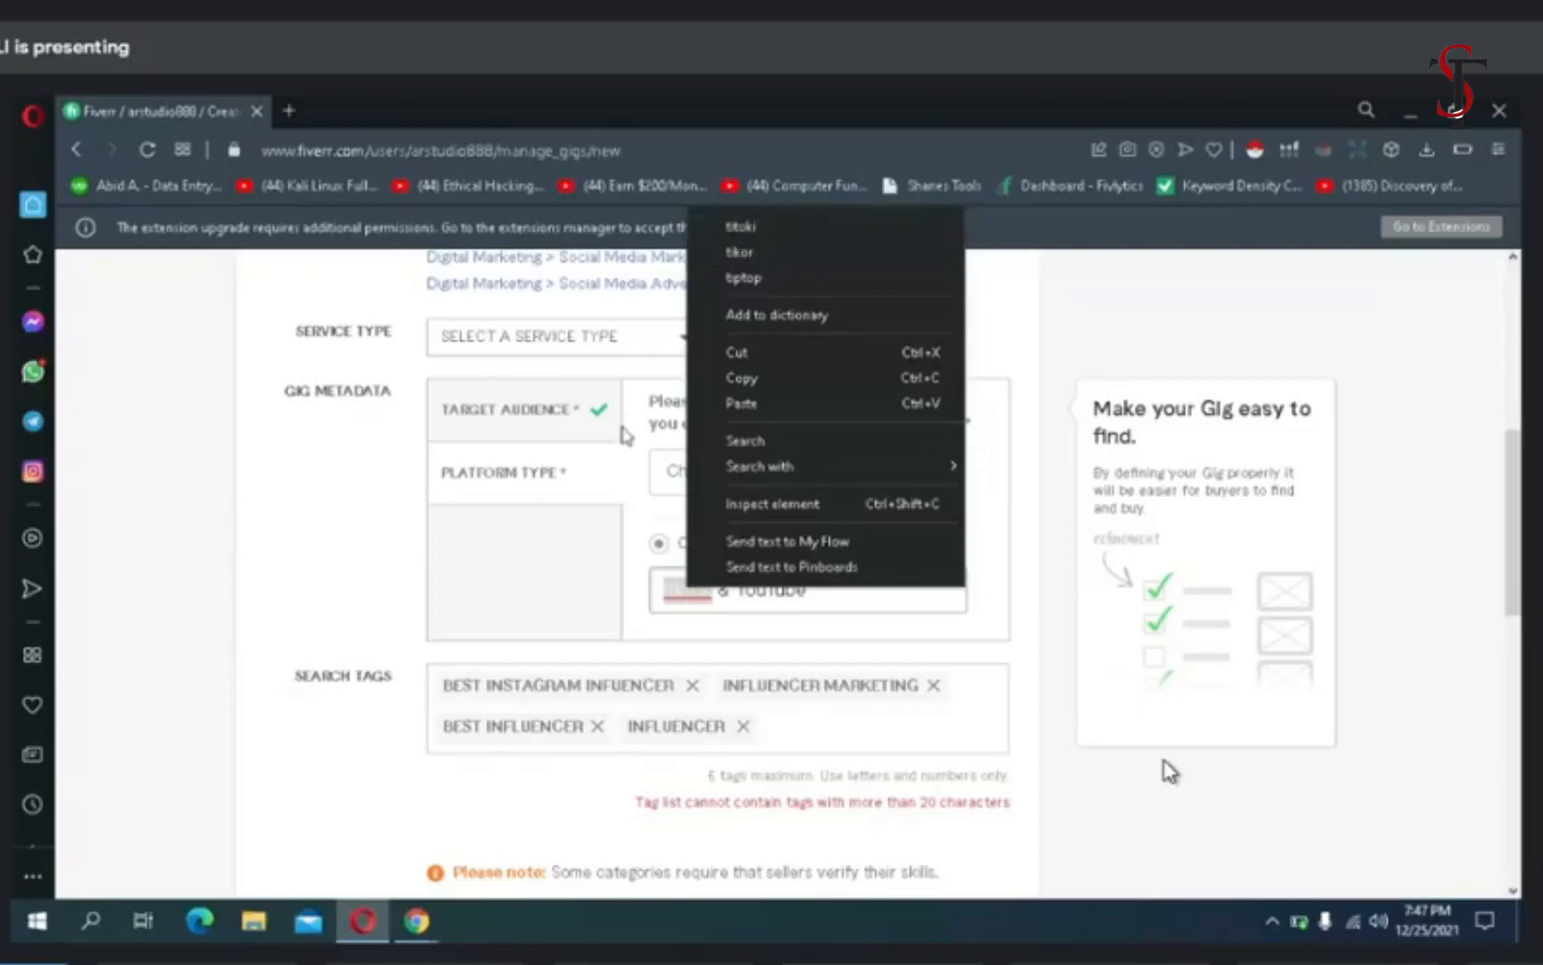
pyautogui.click(685, 605)
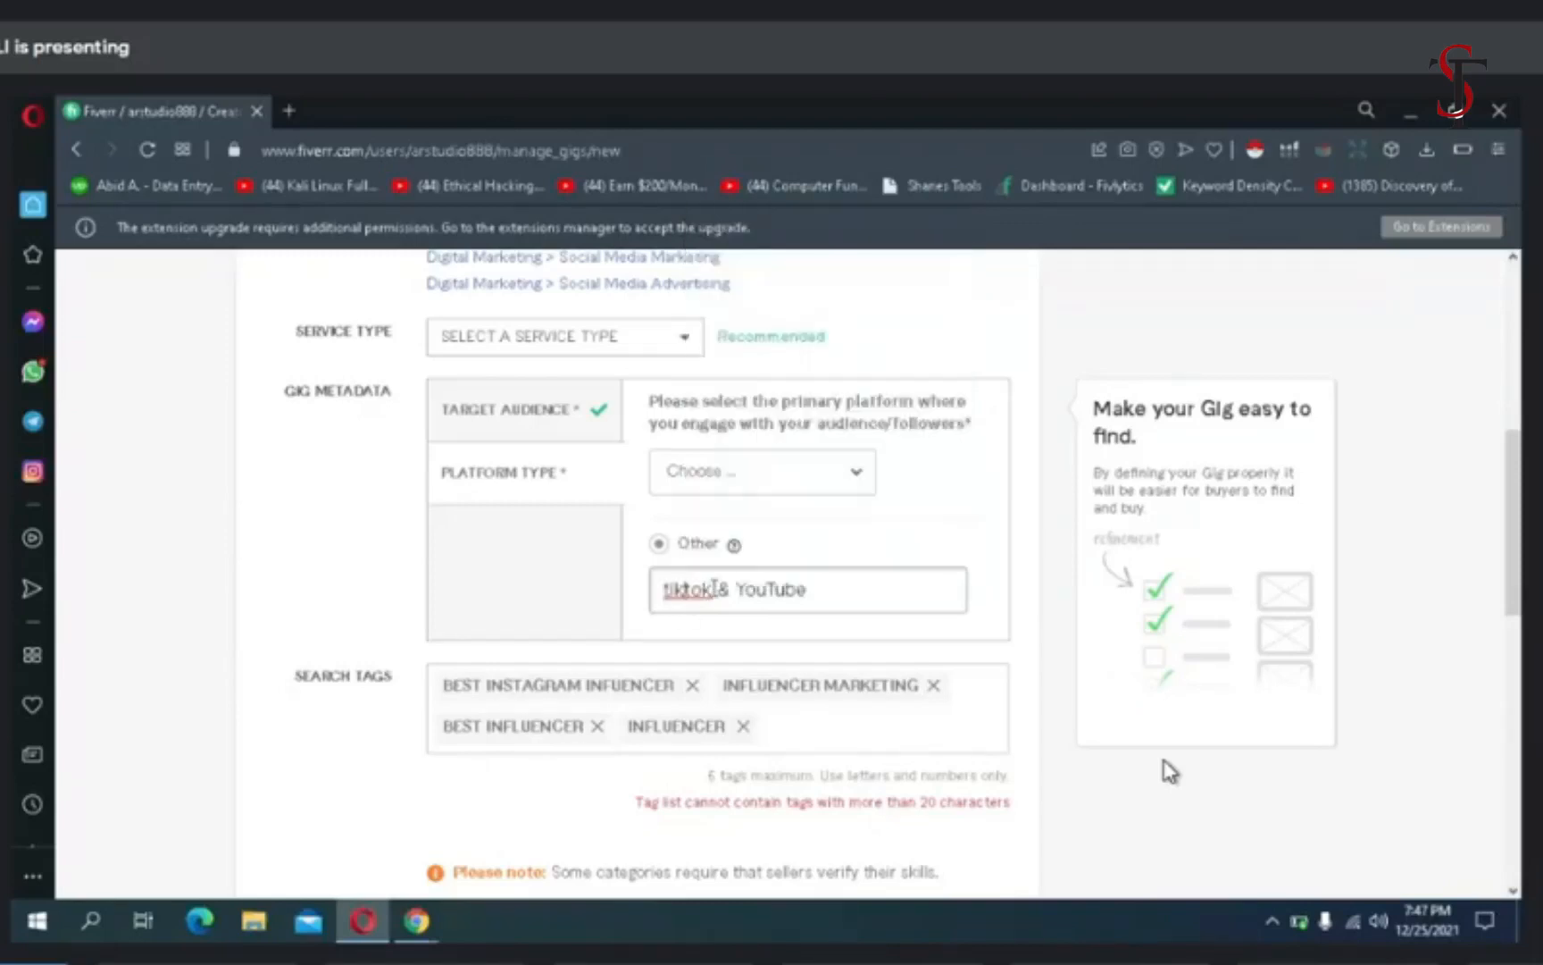
pyautogui.press('BackSpace')
pyautogui.press('BackSpace')
pyautogui.press('BackSpace')
pyautogui.press('BackSpace')
pyautogui.press('BackSpace')
pyautogui.press('BackSpace')
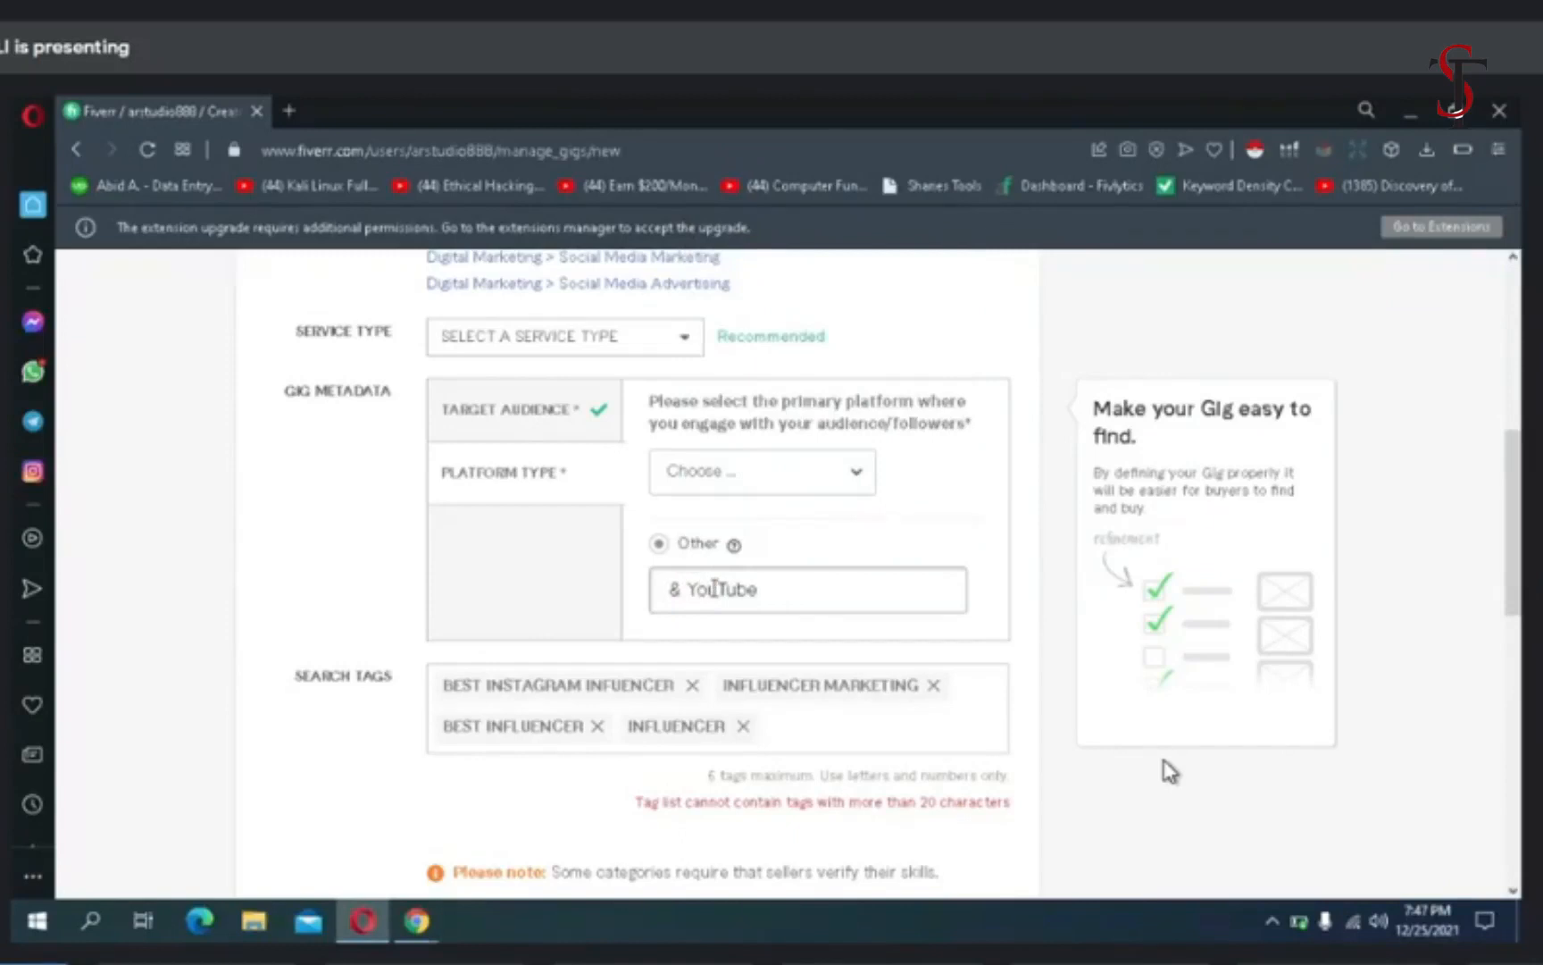
pyautogui.write('Tik tok')
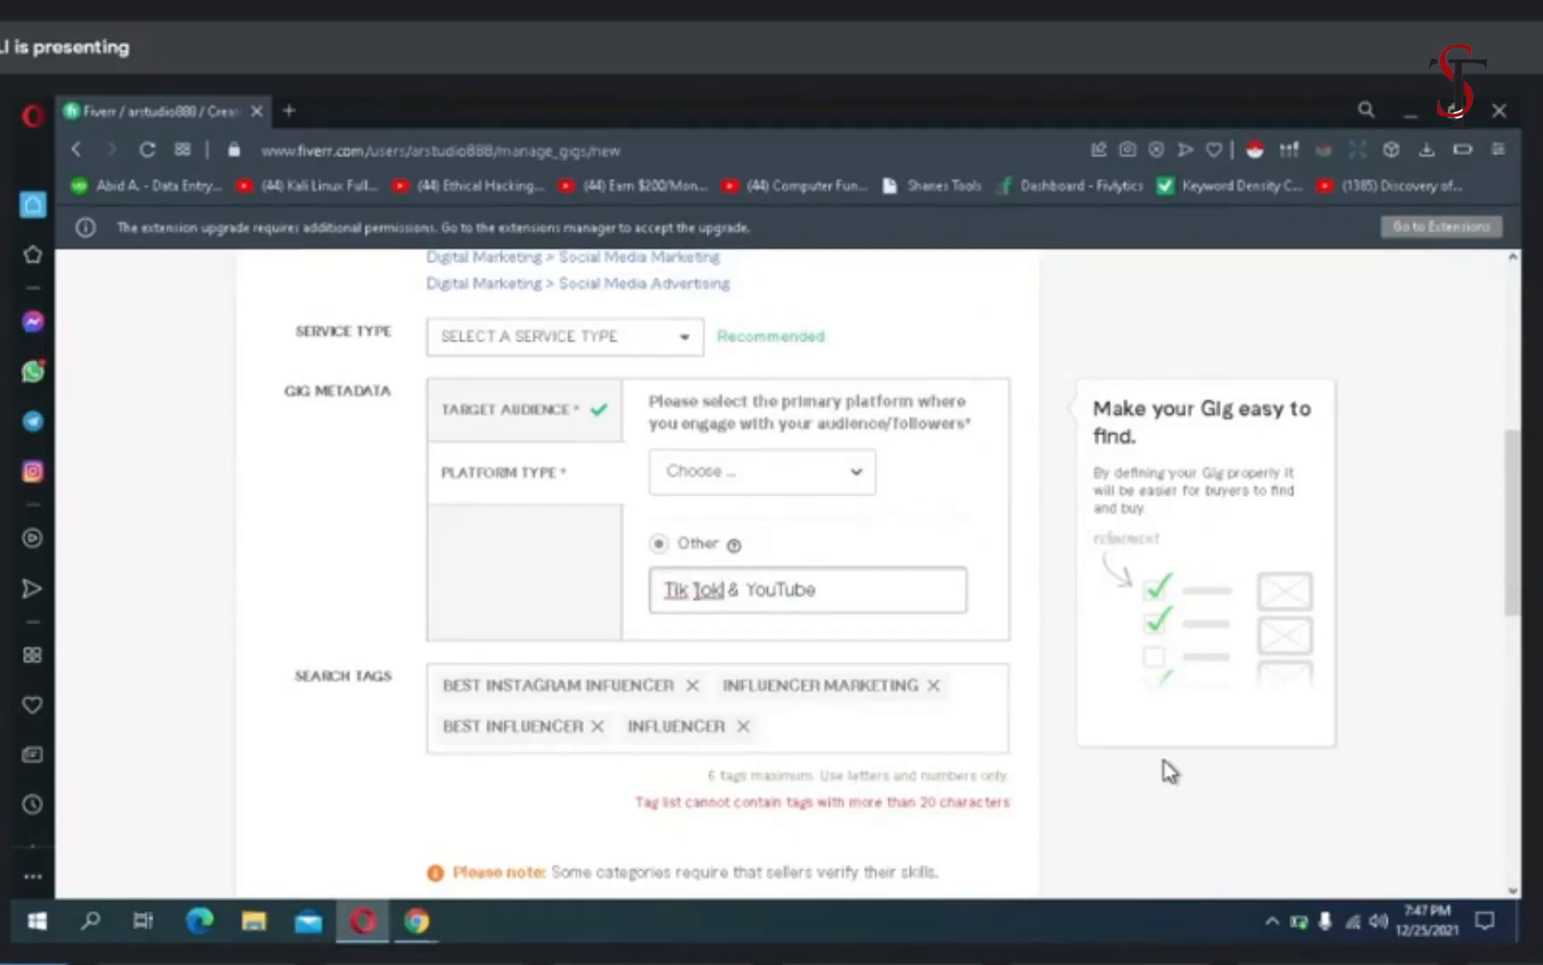
pyautogui.click(693, 590)
pyautogui.press('BackSpace')
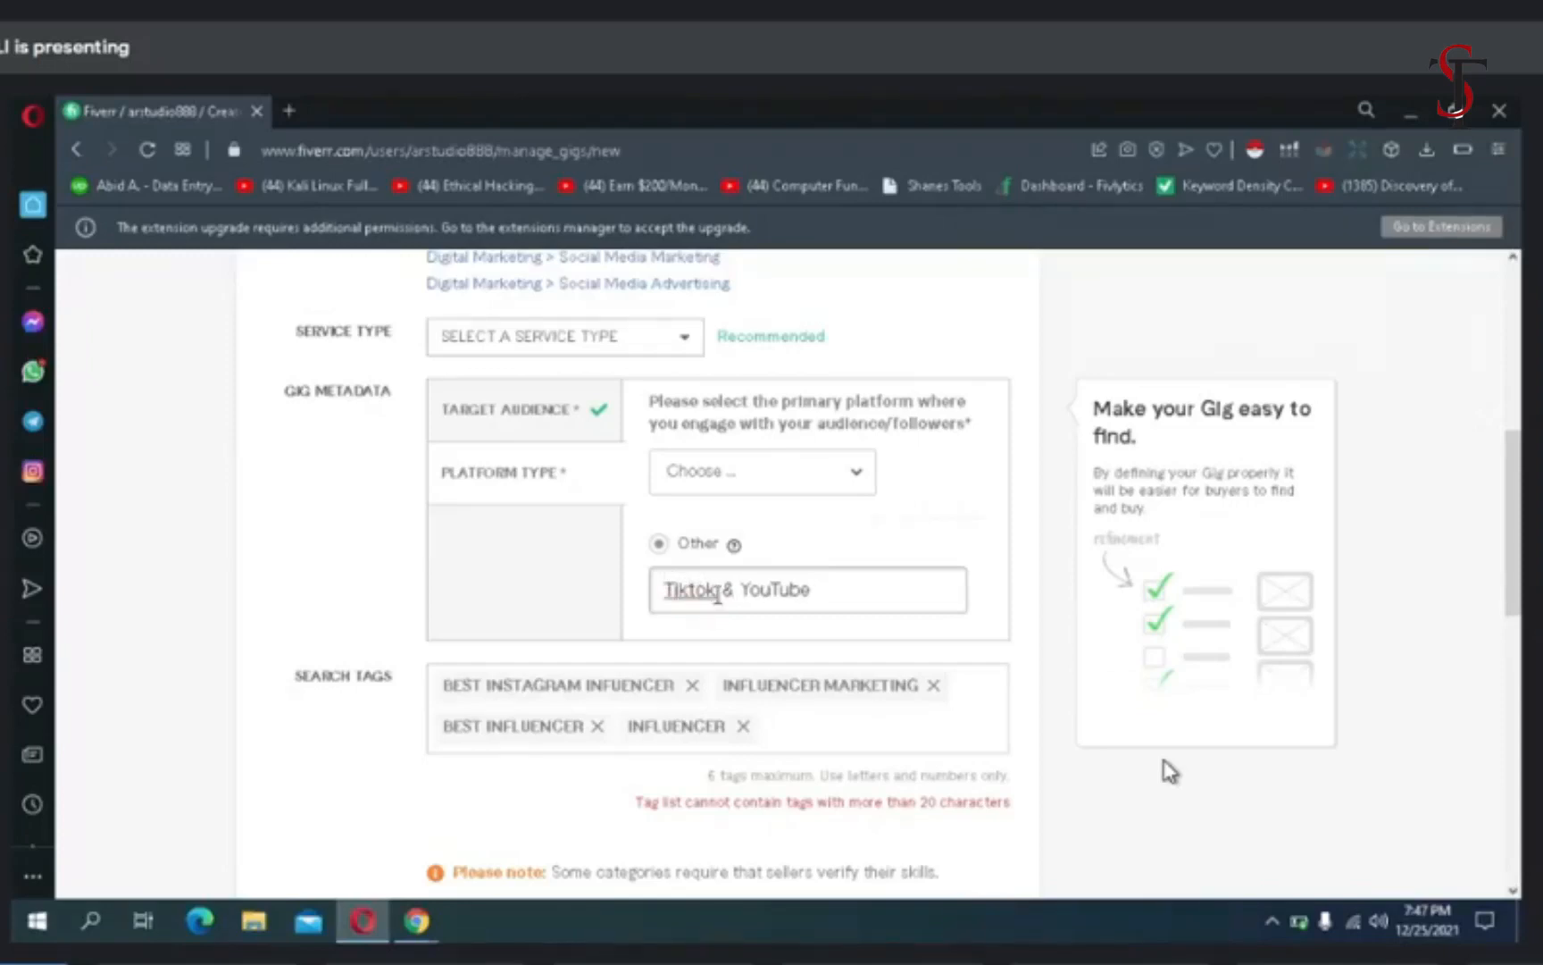
# - Remove "Tiktok &" from the custom platform text, keeping only "YouTube"
pyautogui.rightClick(701, 590)
pyautogui.click(597, 604)
pyautogui.click(728, 594)
pyautogui.press('BackSpace')
pyautogui.press('BackSpace')
pyautogui.press('BackSpace')
pyautogui.press('BackSpace')
pyautogui.press('BackSpace')
pyautogui.press('BackSpace')
pyautogui.press('BackSpace')
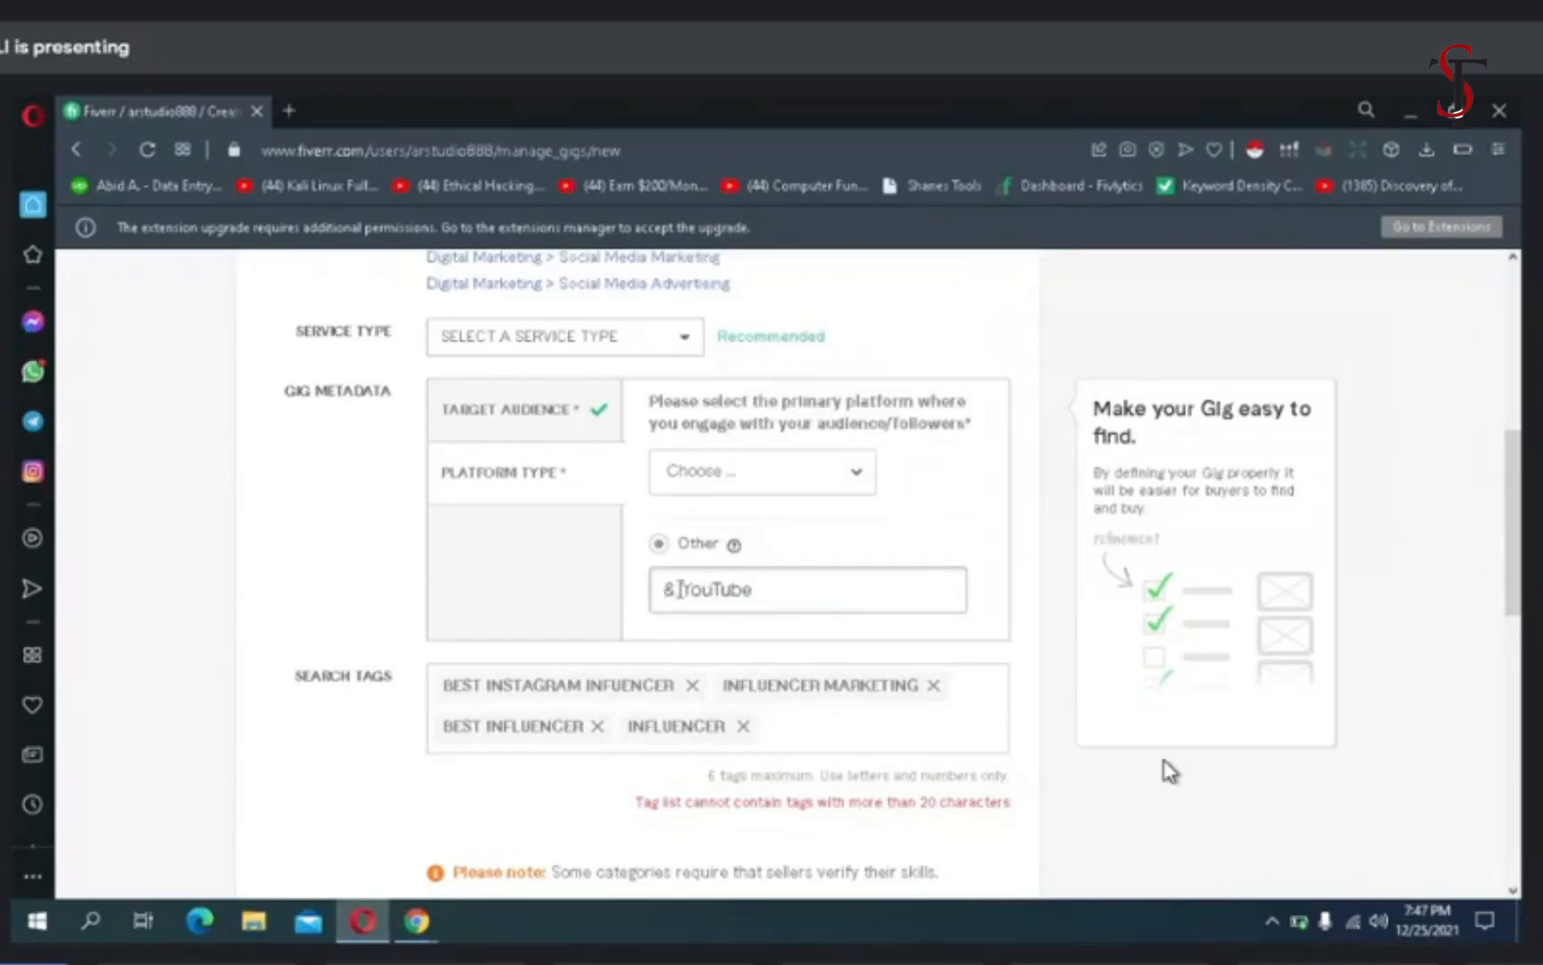
pyautogui.press('BackSpace')
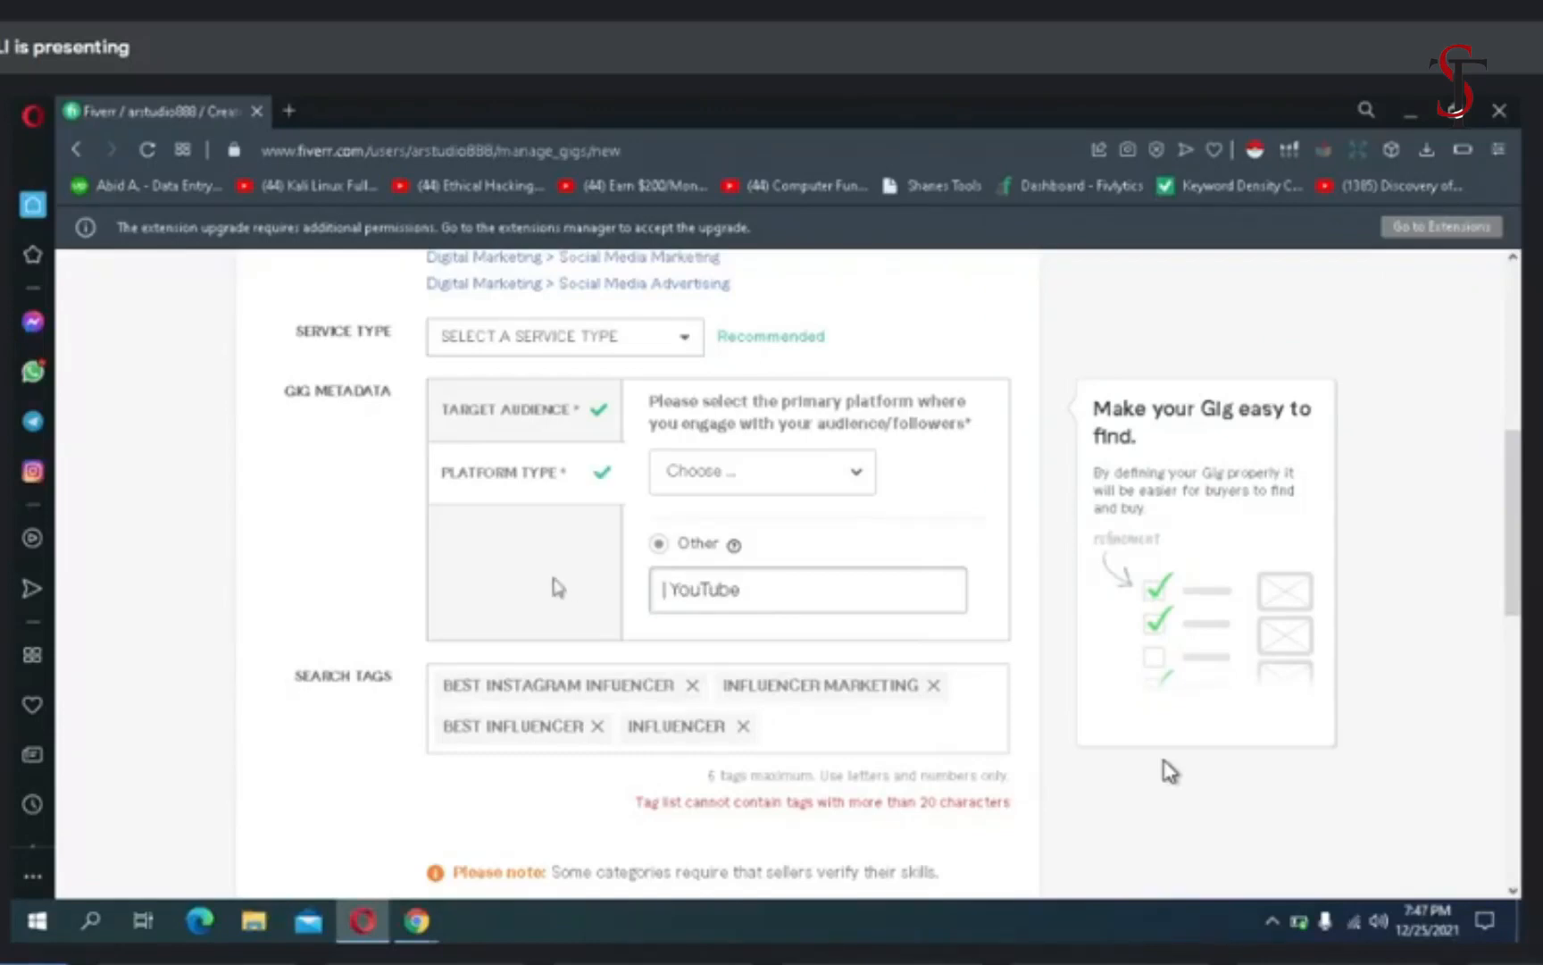
# - Dismiss the Bandicam recording notice and its registration window, and restart the video recording
pyautogui.scroll(-2, 555, 588)
pyautogui.click(892, 818)
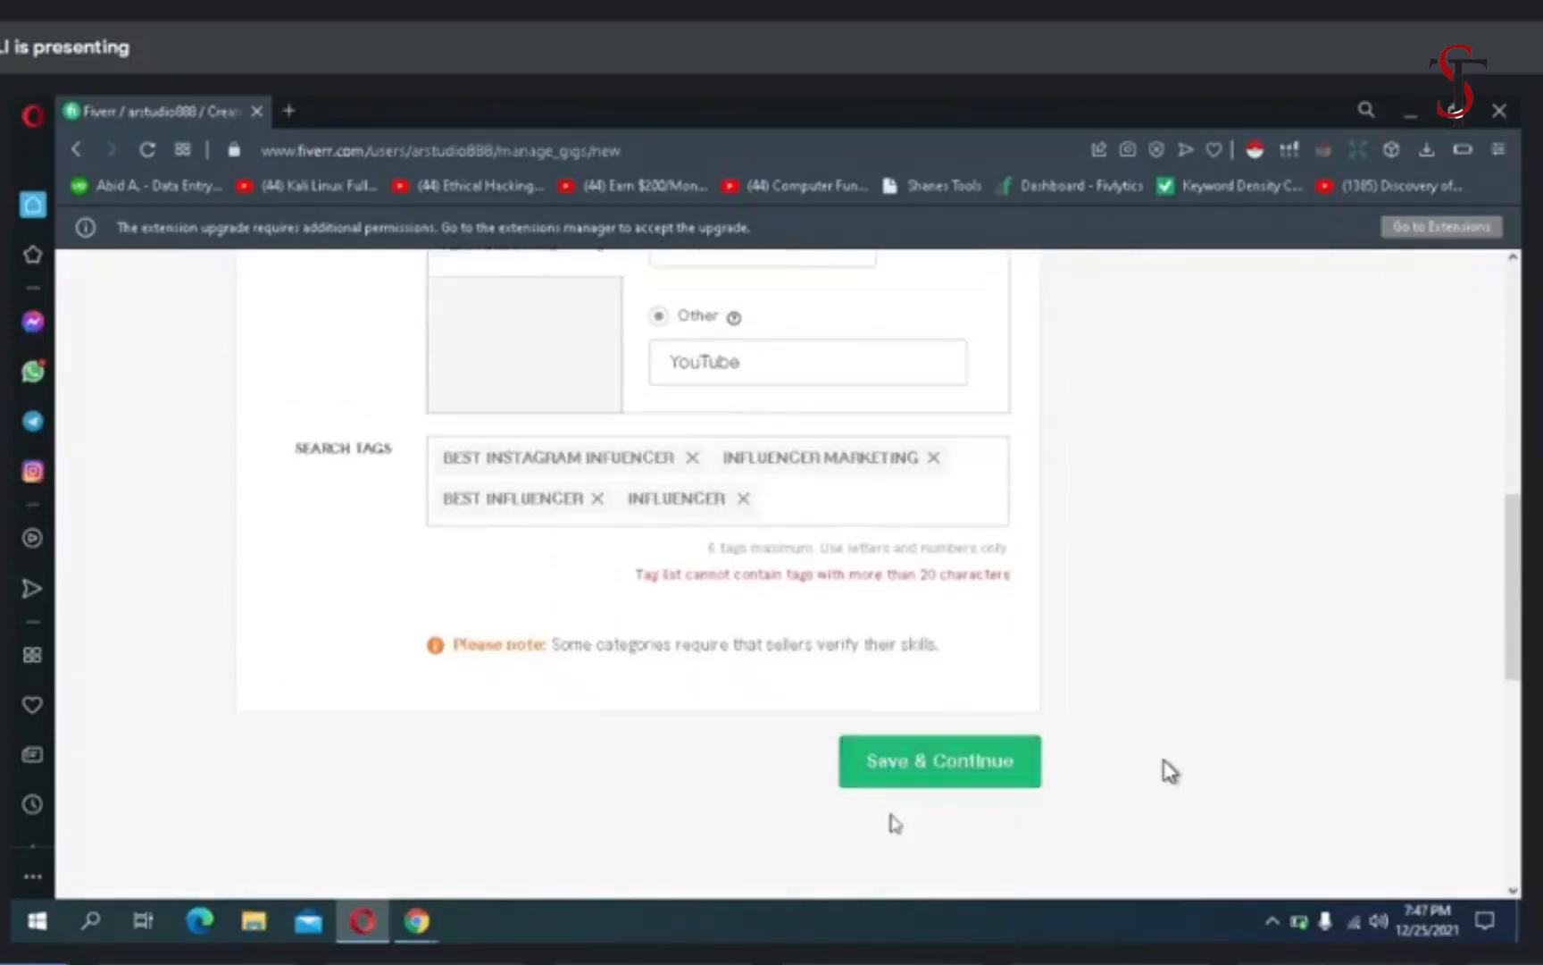
pyautogui.moveTo(789, 566)
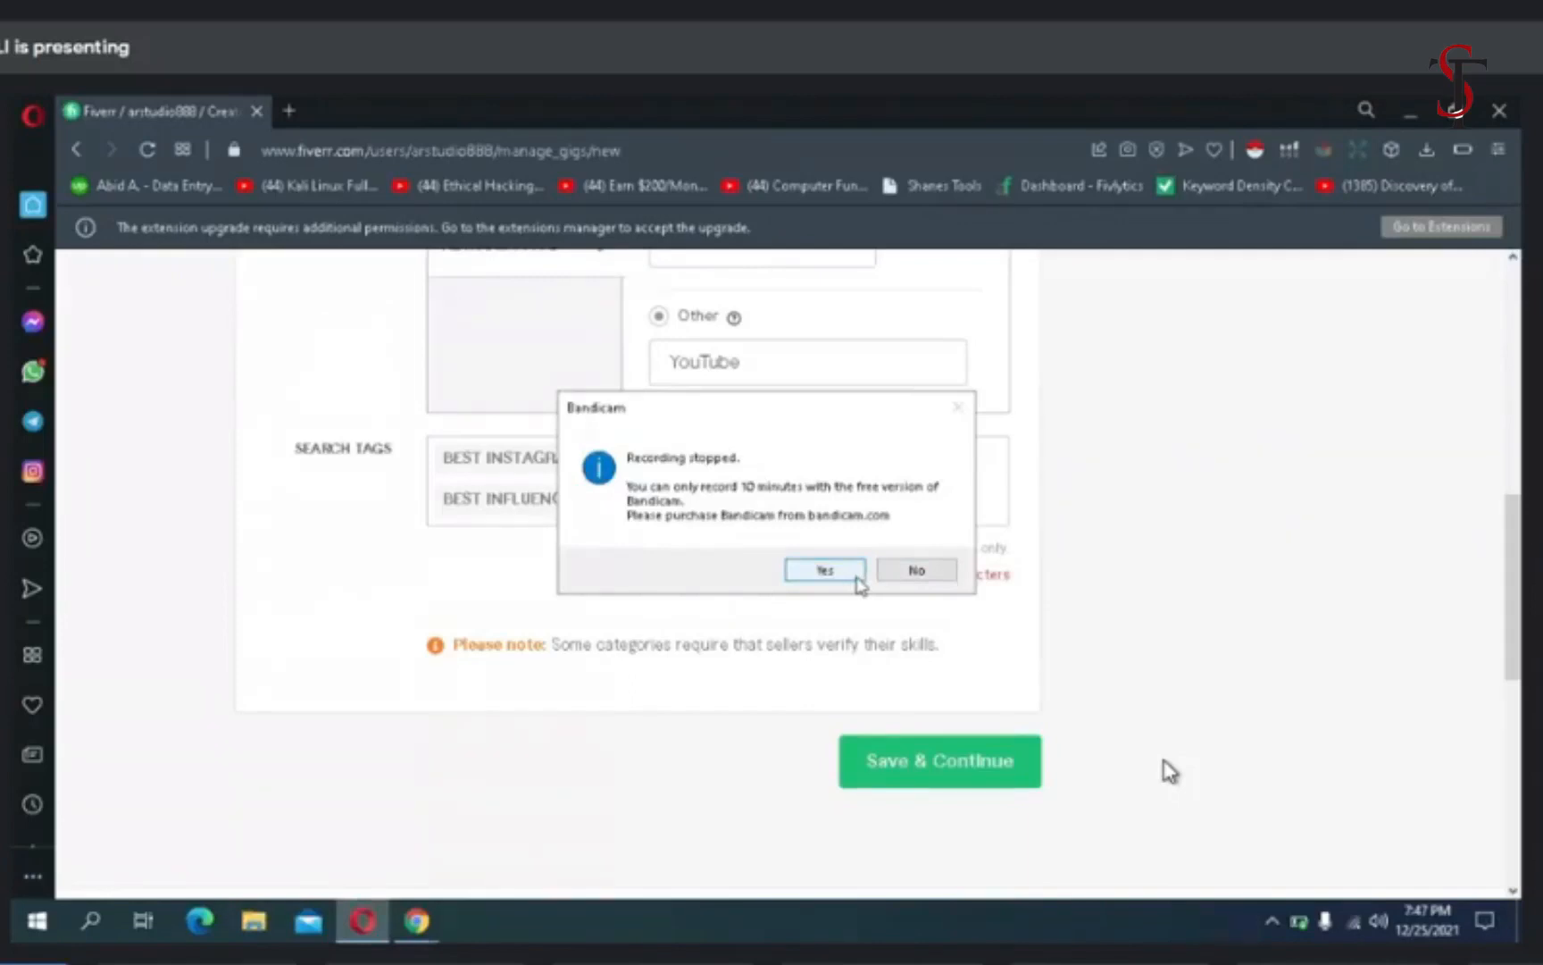
pyautogui.click(825, 570)
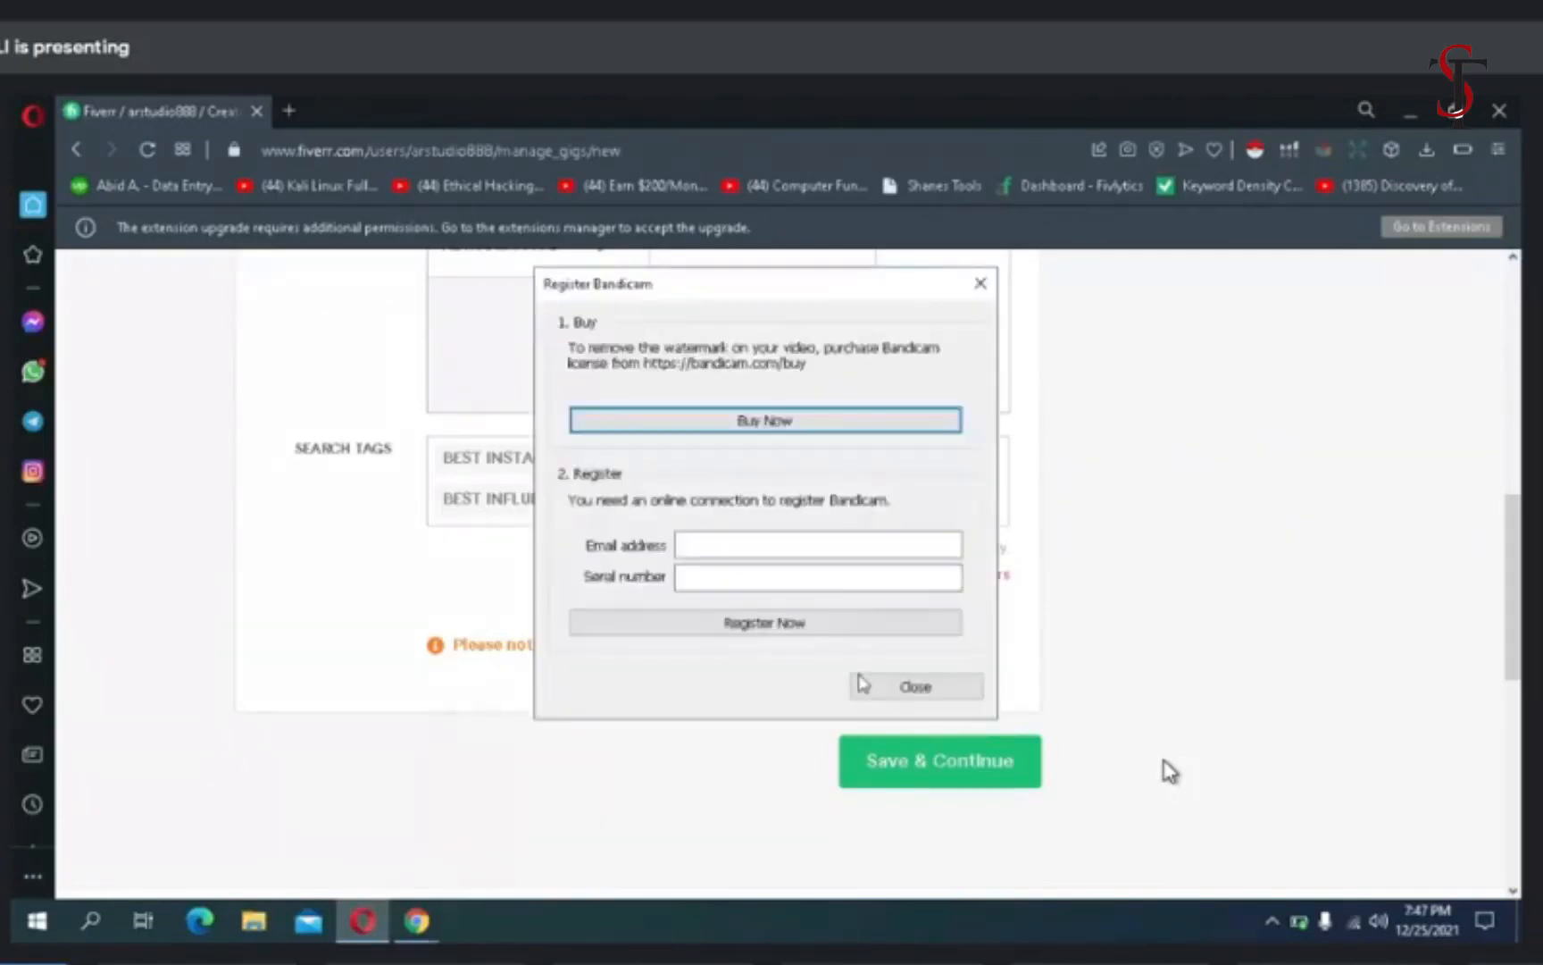
pyautogui.click(982, 284)
pyautogui.moveTo(963, 89)
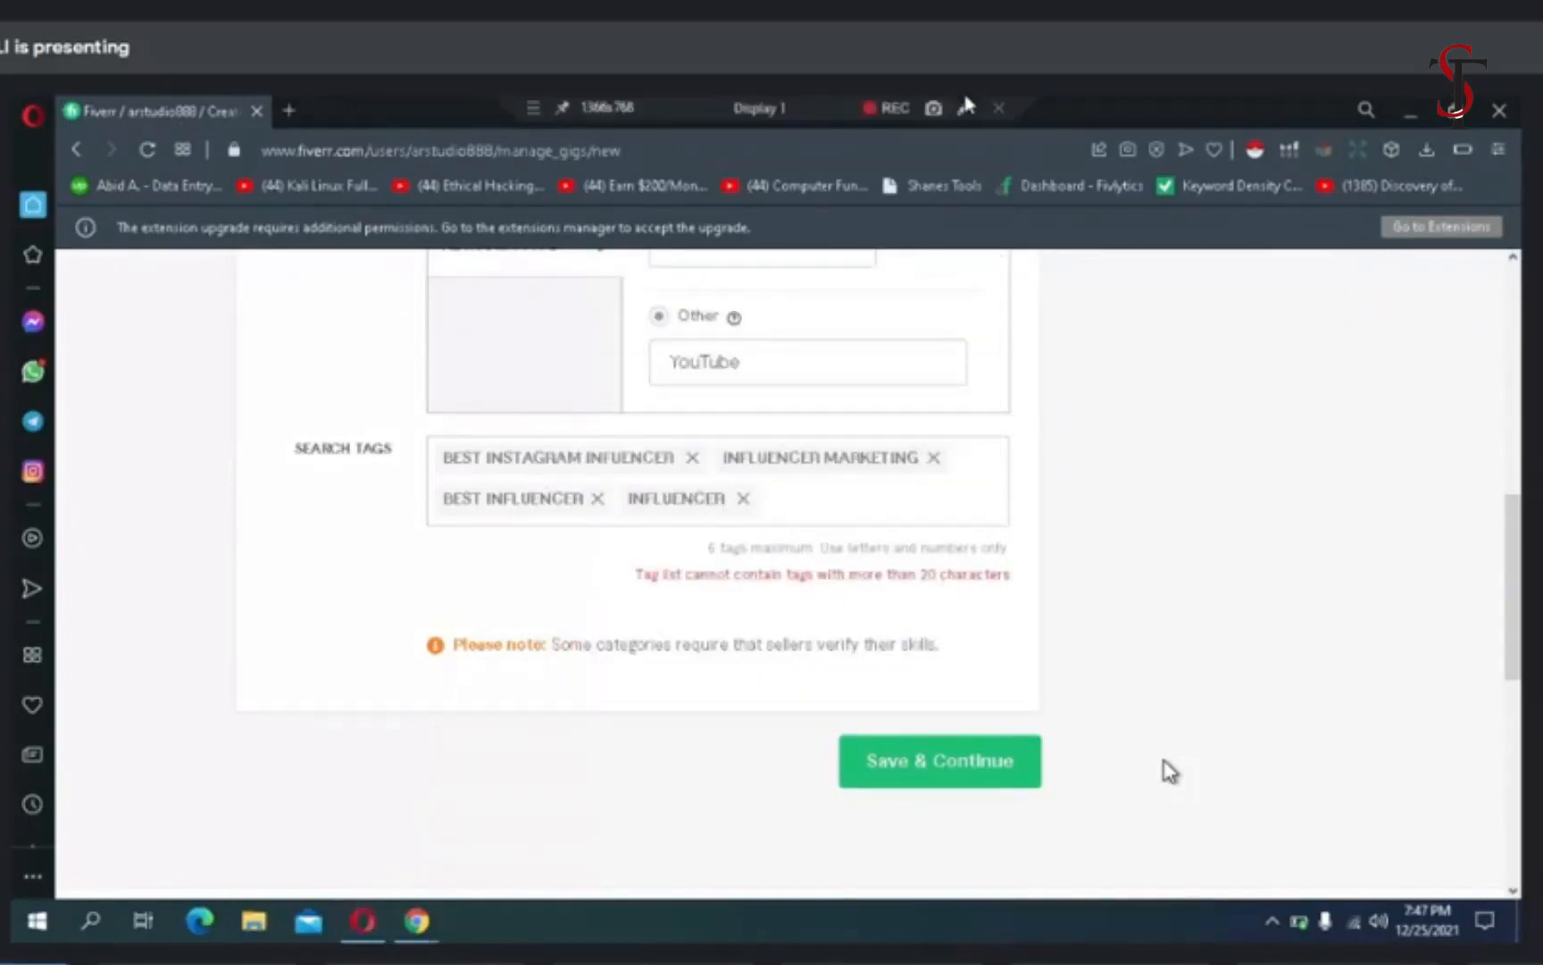
pyautogui.click(893, 111)
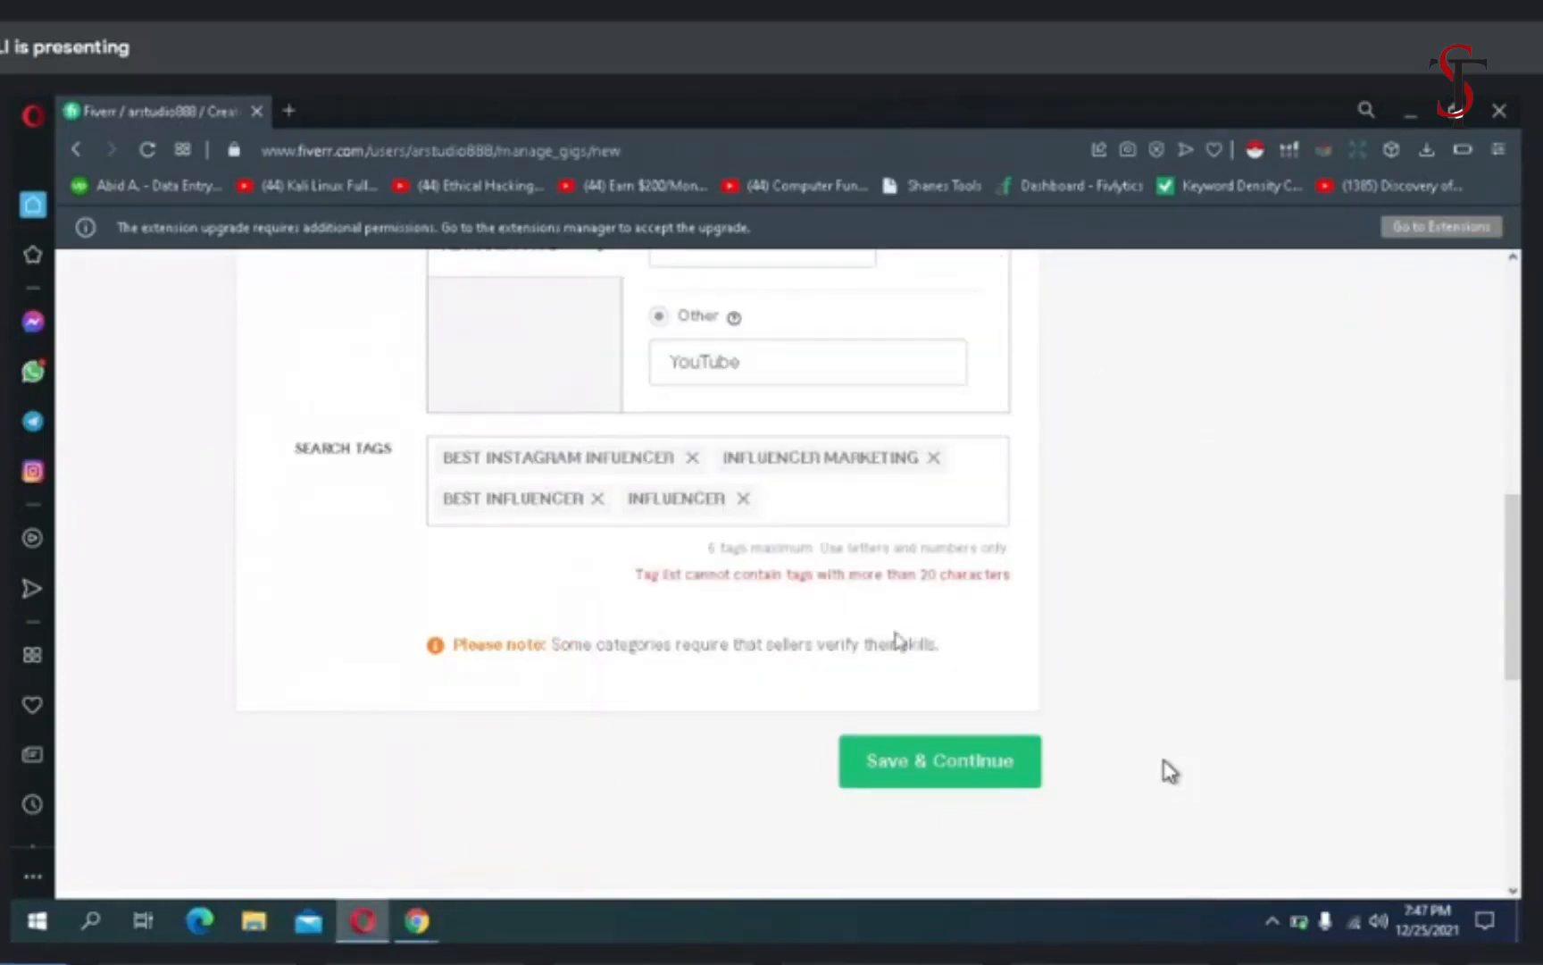
# - Add "influencer marketer" as another search tag for the gig
pyautogui.click(793, 500)
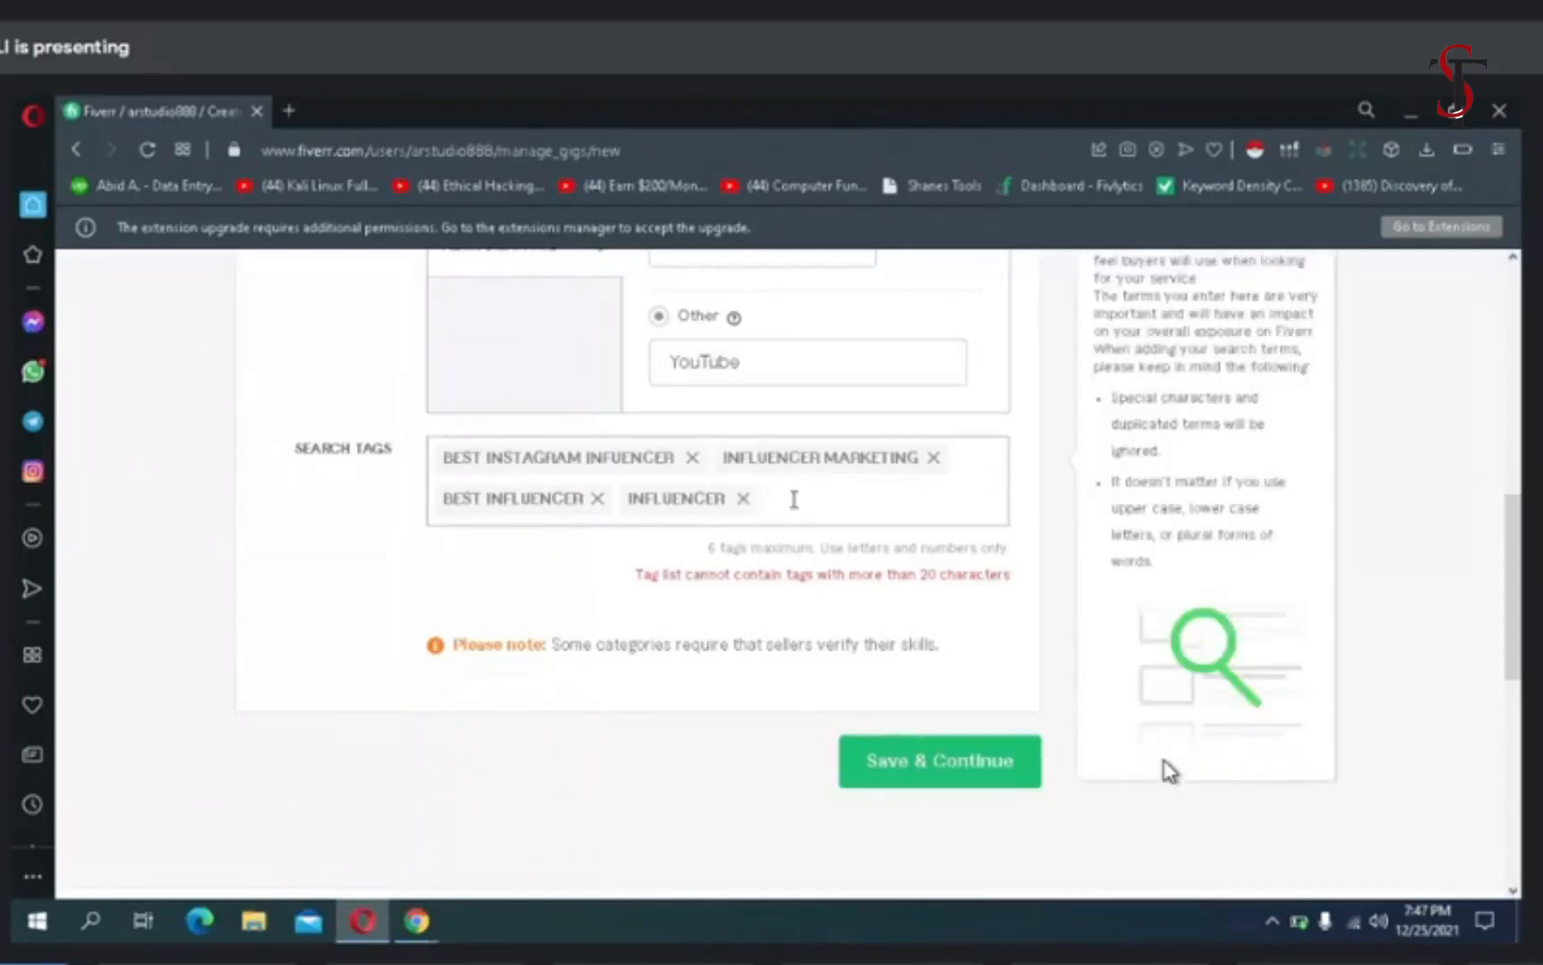
pyautogui.write('influencer')
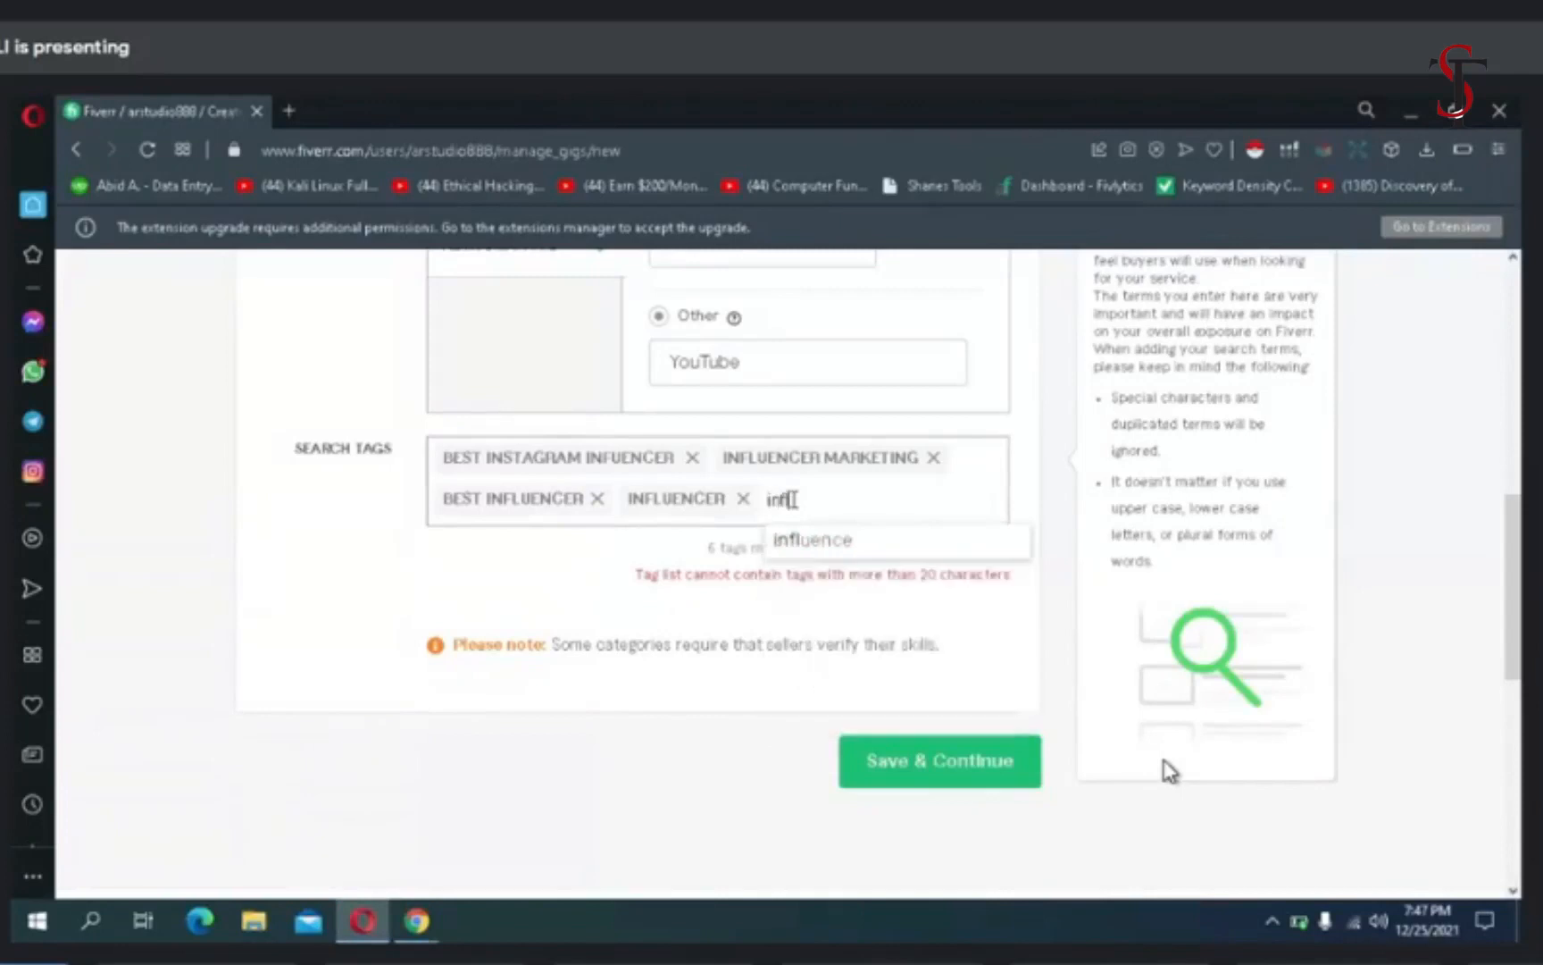
pyautogui.write(' marketer')
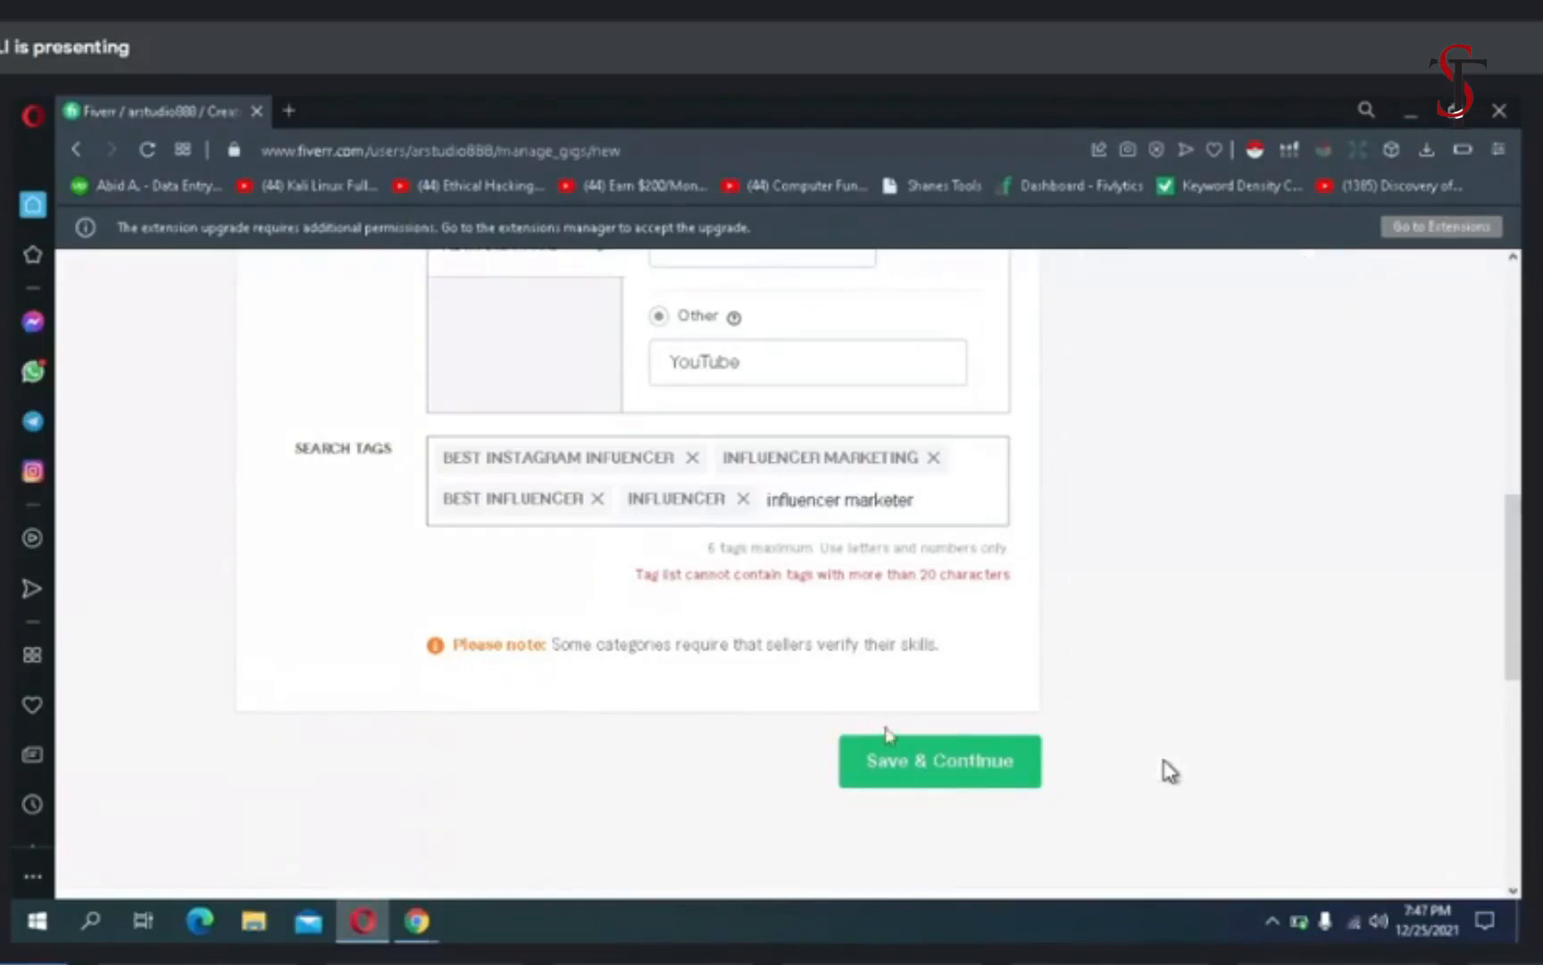
pyautogui.press('Return')
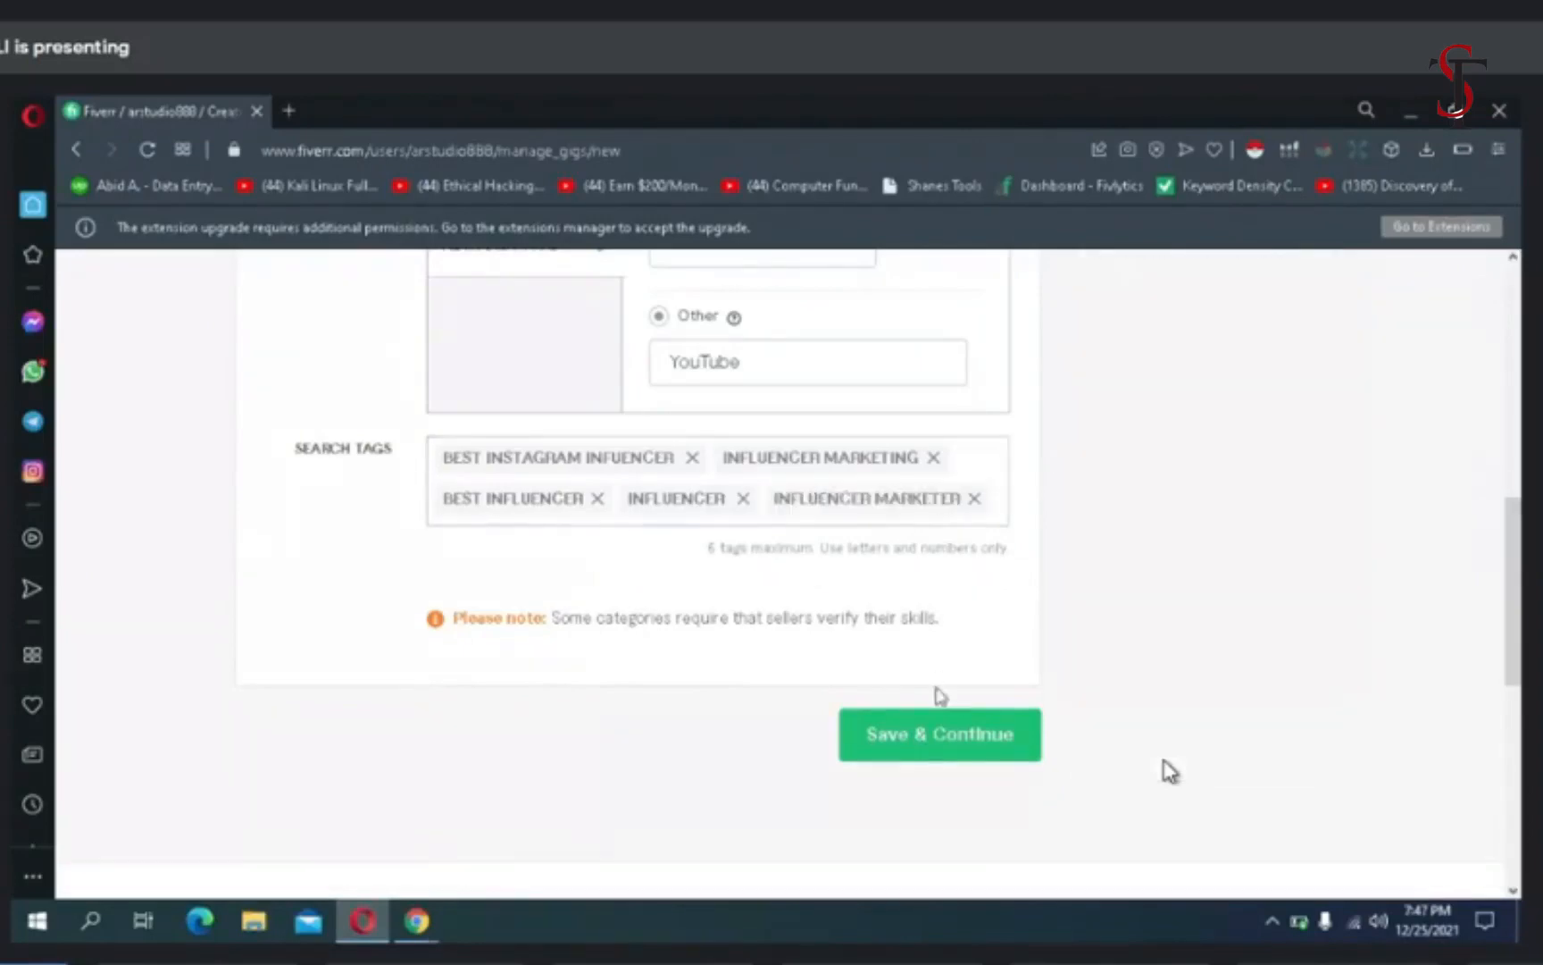
# - Save the gig overview with its search tags and continue to the Pricing stage
pyautogui.click(934, 722)
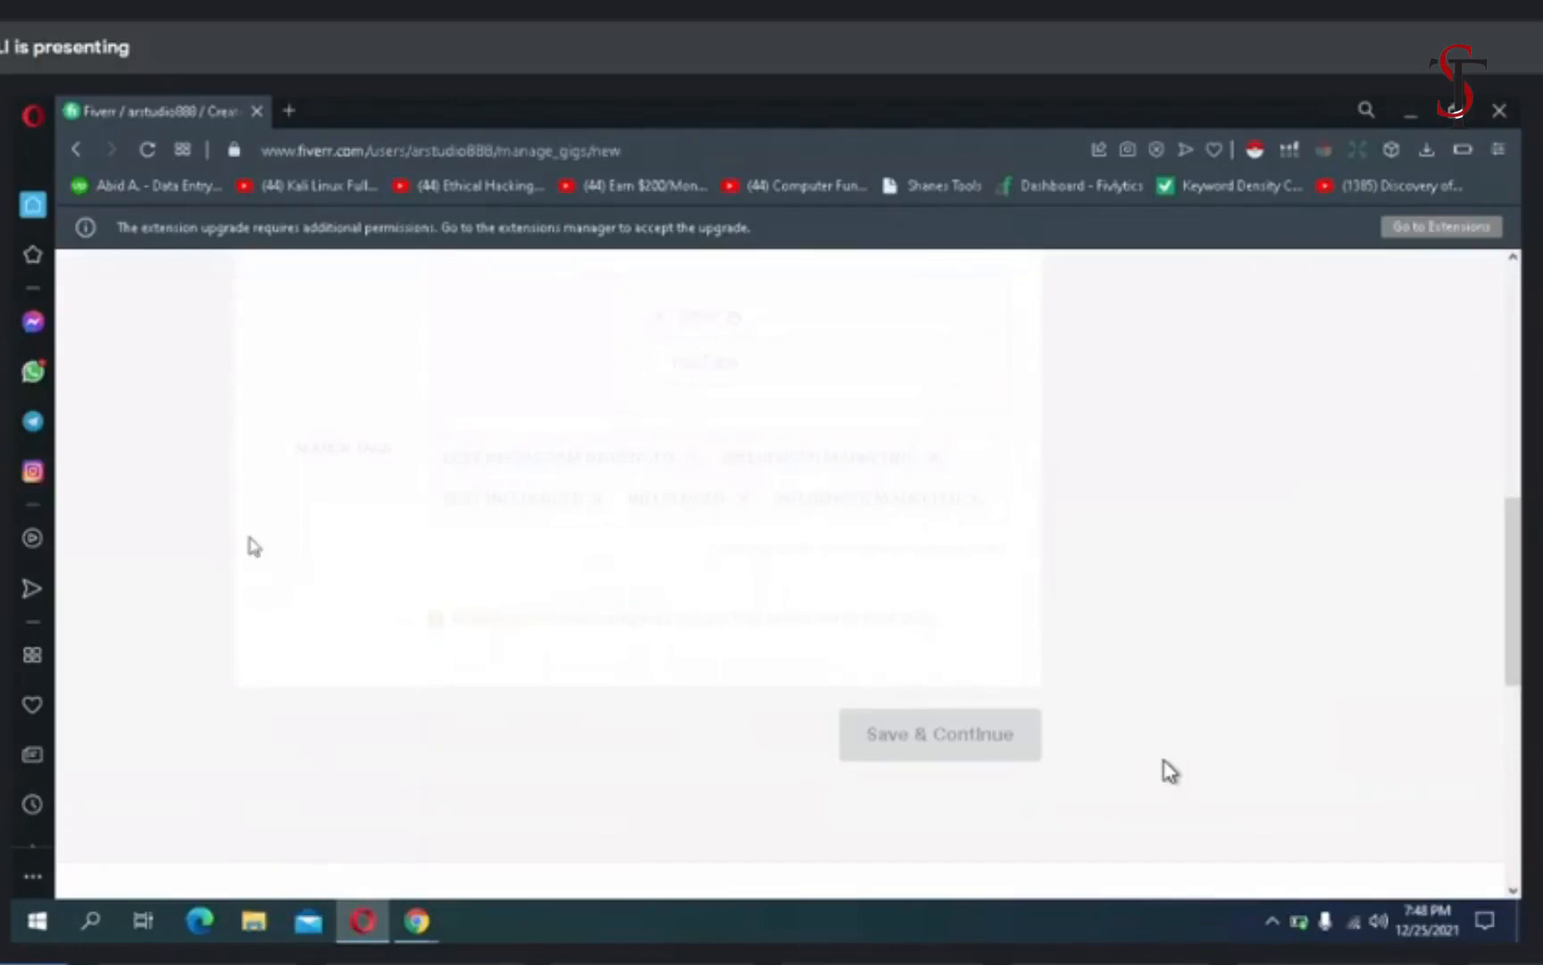
pyautogui.scroll(-2, 255, 547)
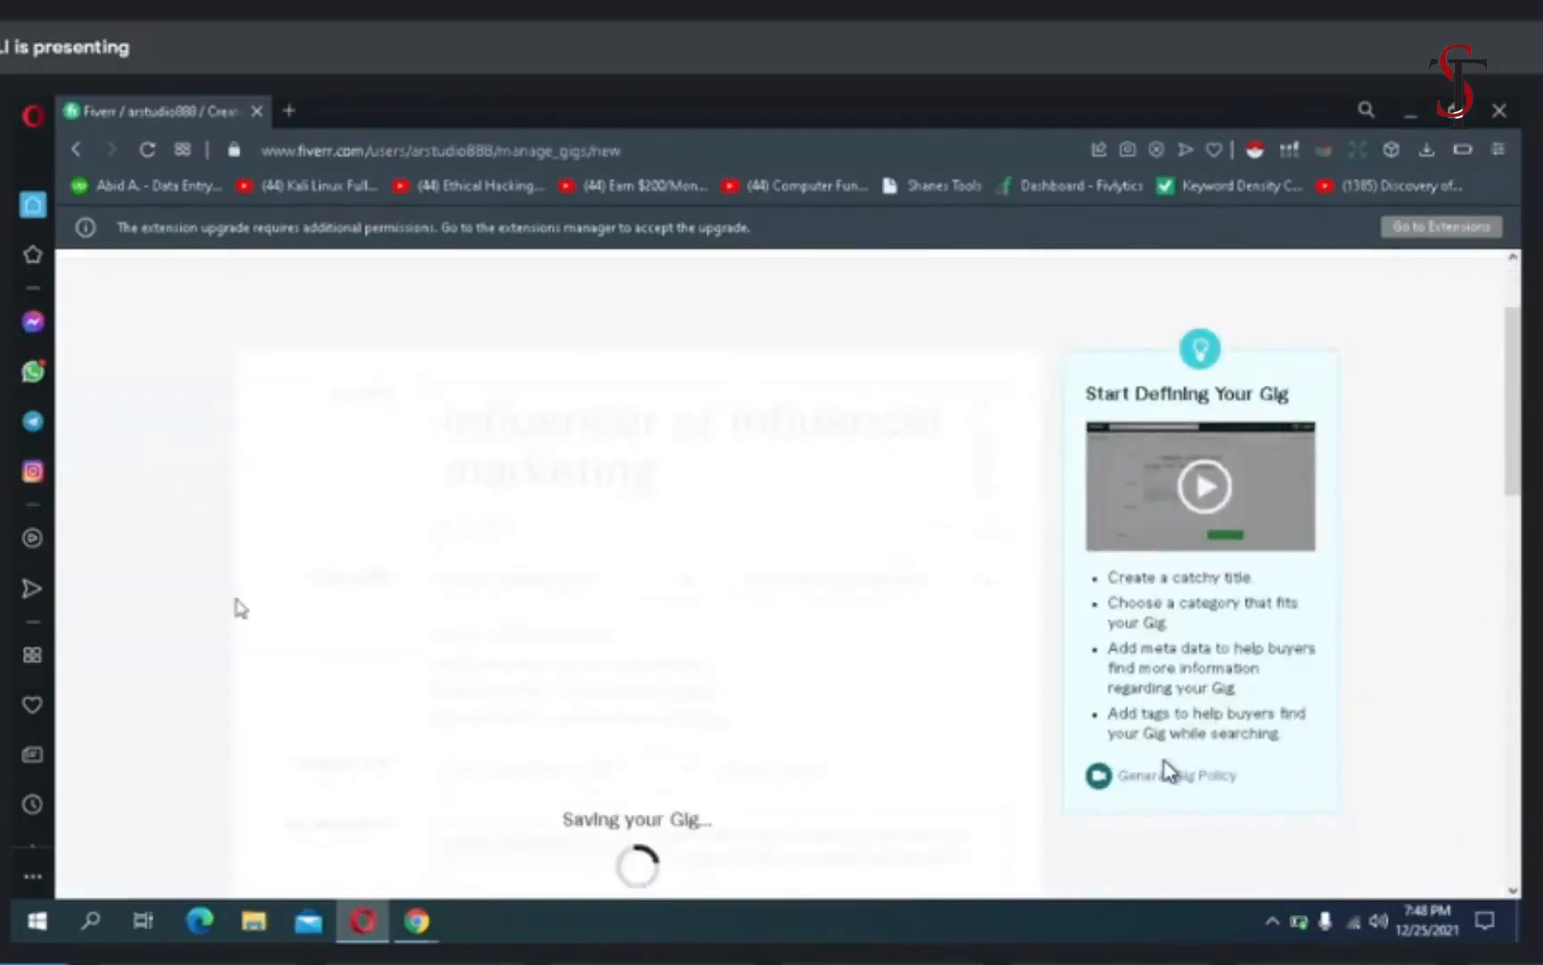
pyautogui.scroll(-7, 239, 610)
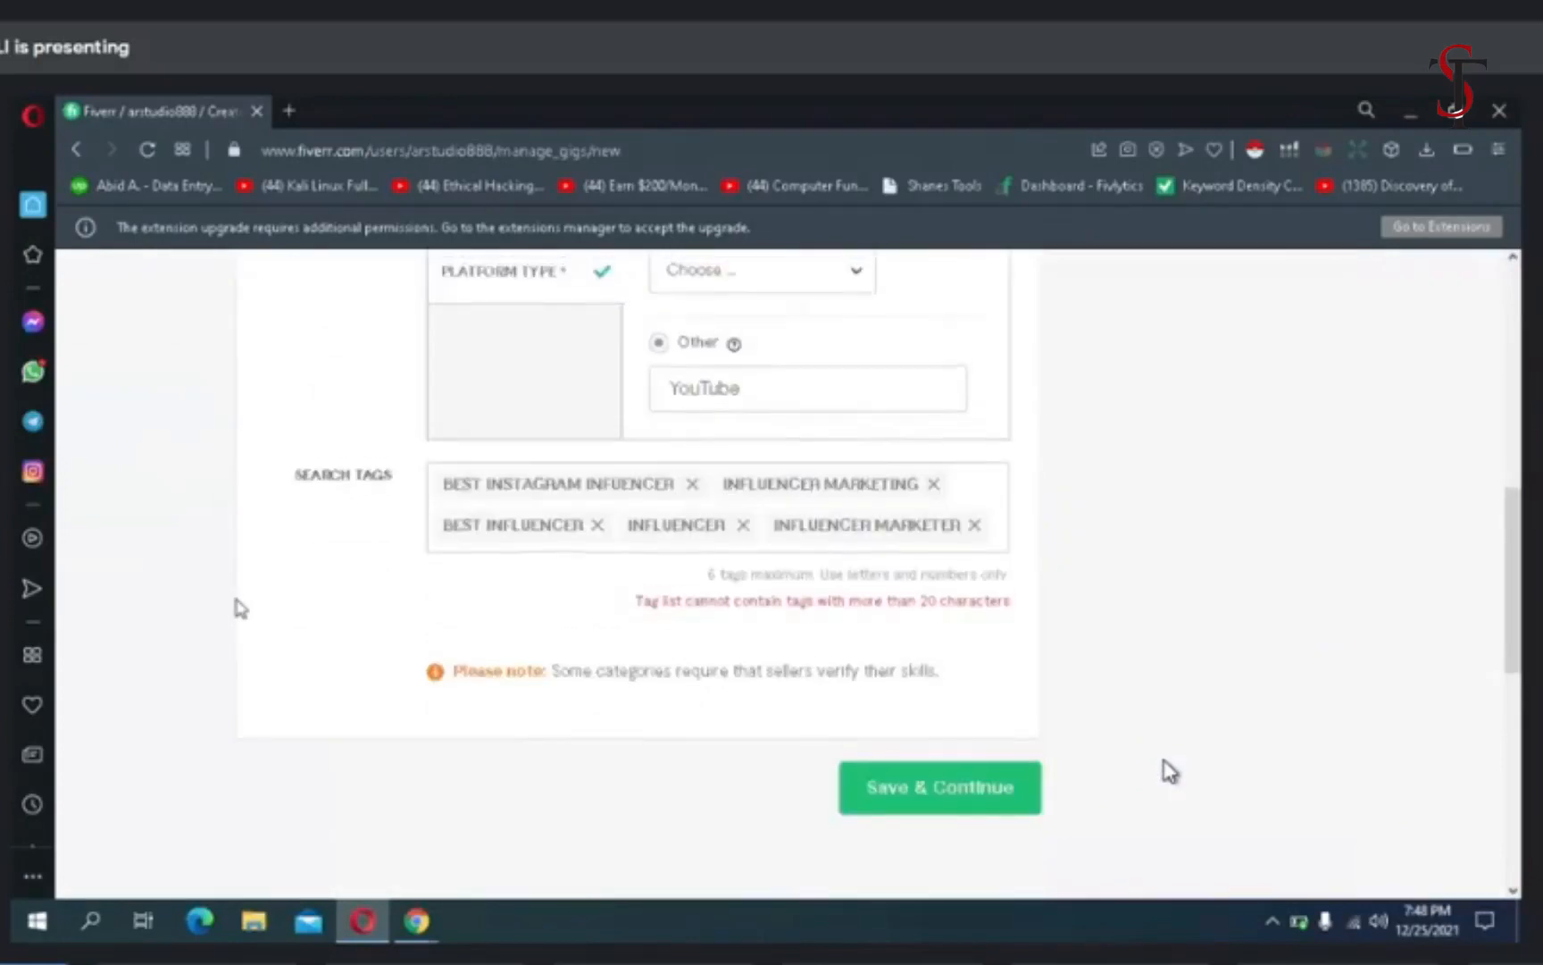
pyautogui.scroll(2, 239, 609)
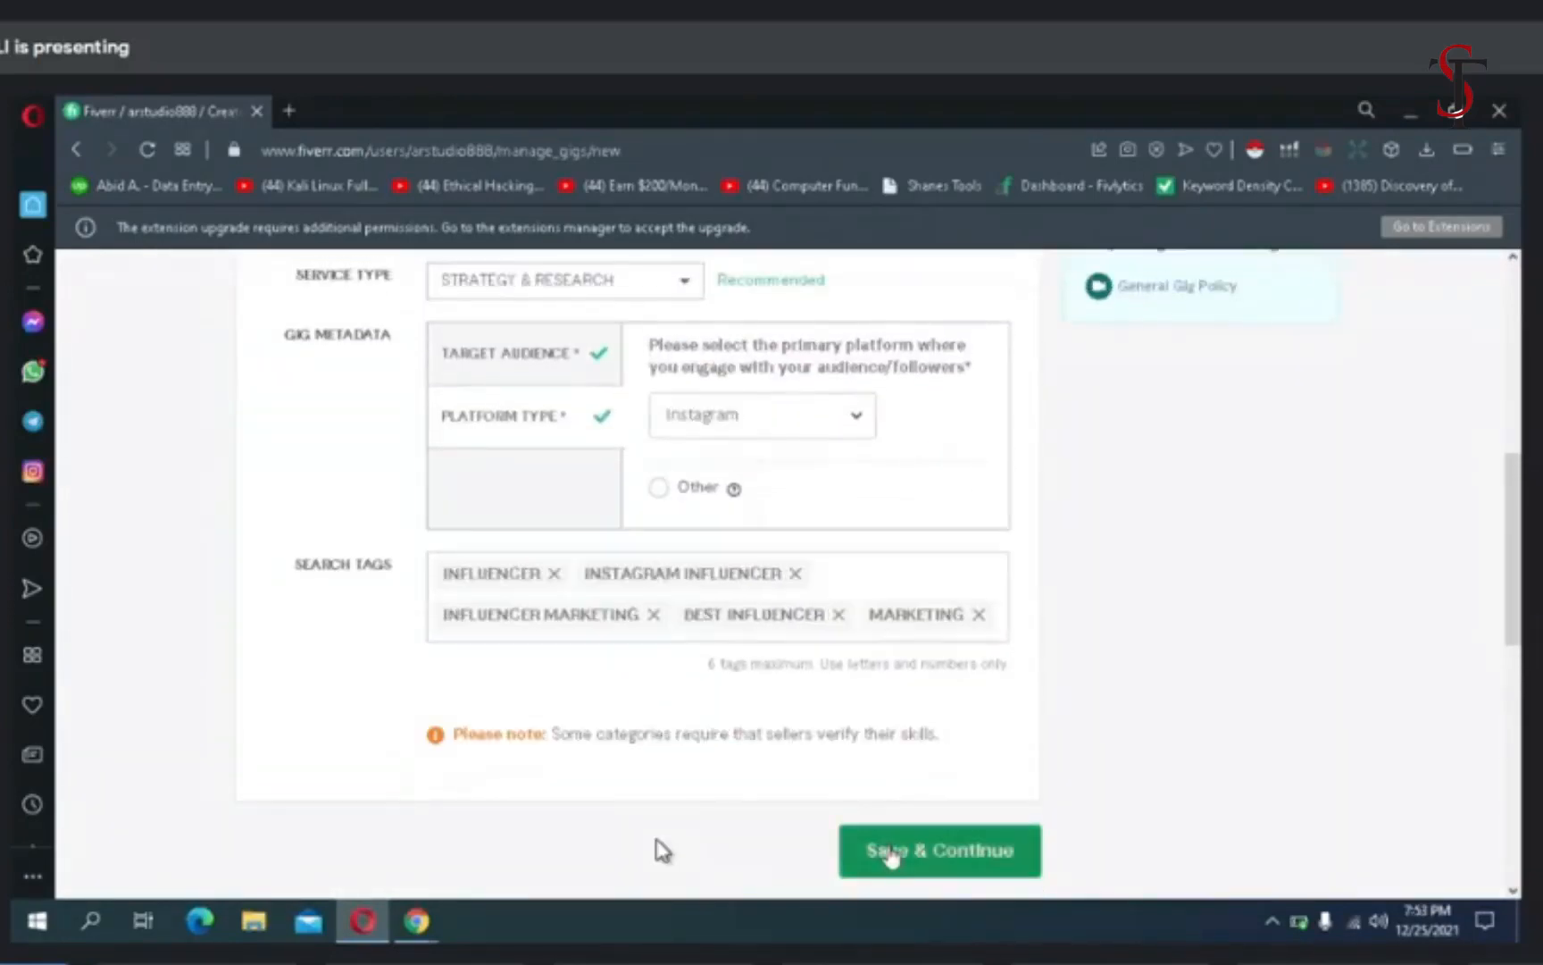
pyautogui.click(890, 850)
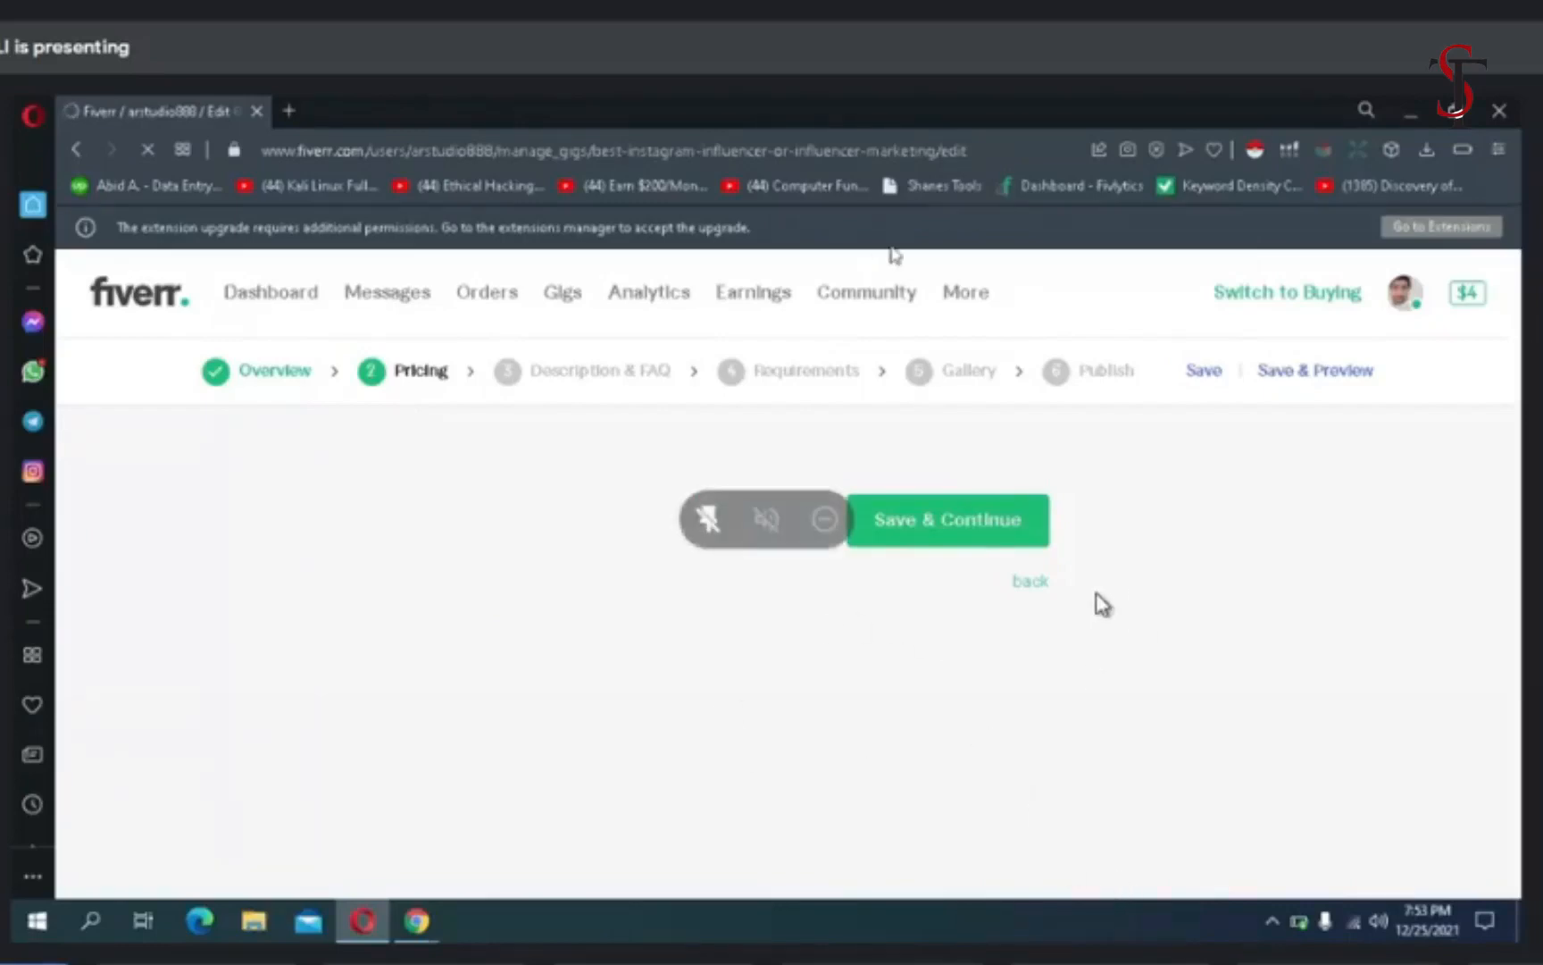
# - Minimize the browser windows, open the desktop text file "instagram influencer" in Notepad and maximize it
pyautogui.click(1397, 122)
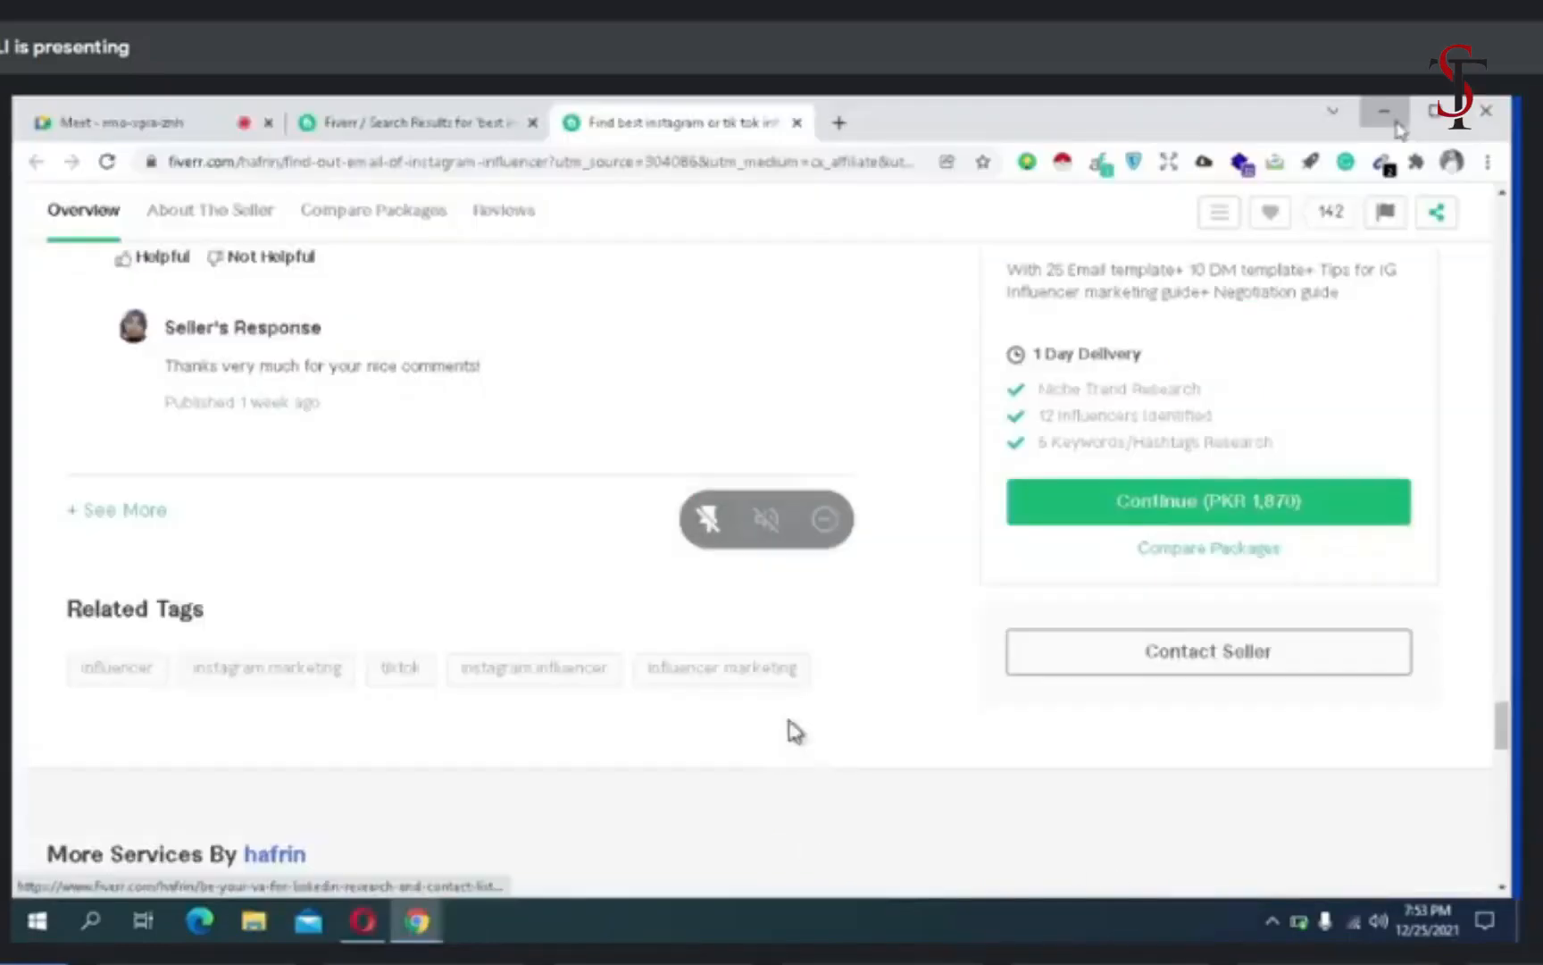
pyautogui.click(1398, 123)
pyautogui.click(416, 920)
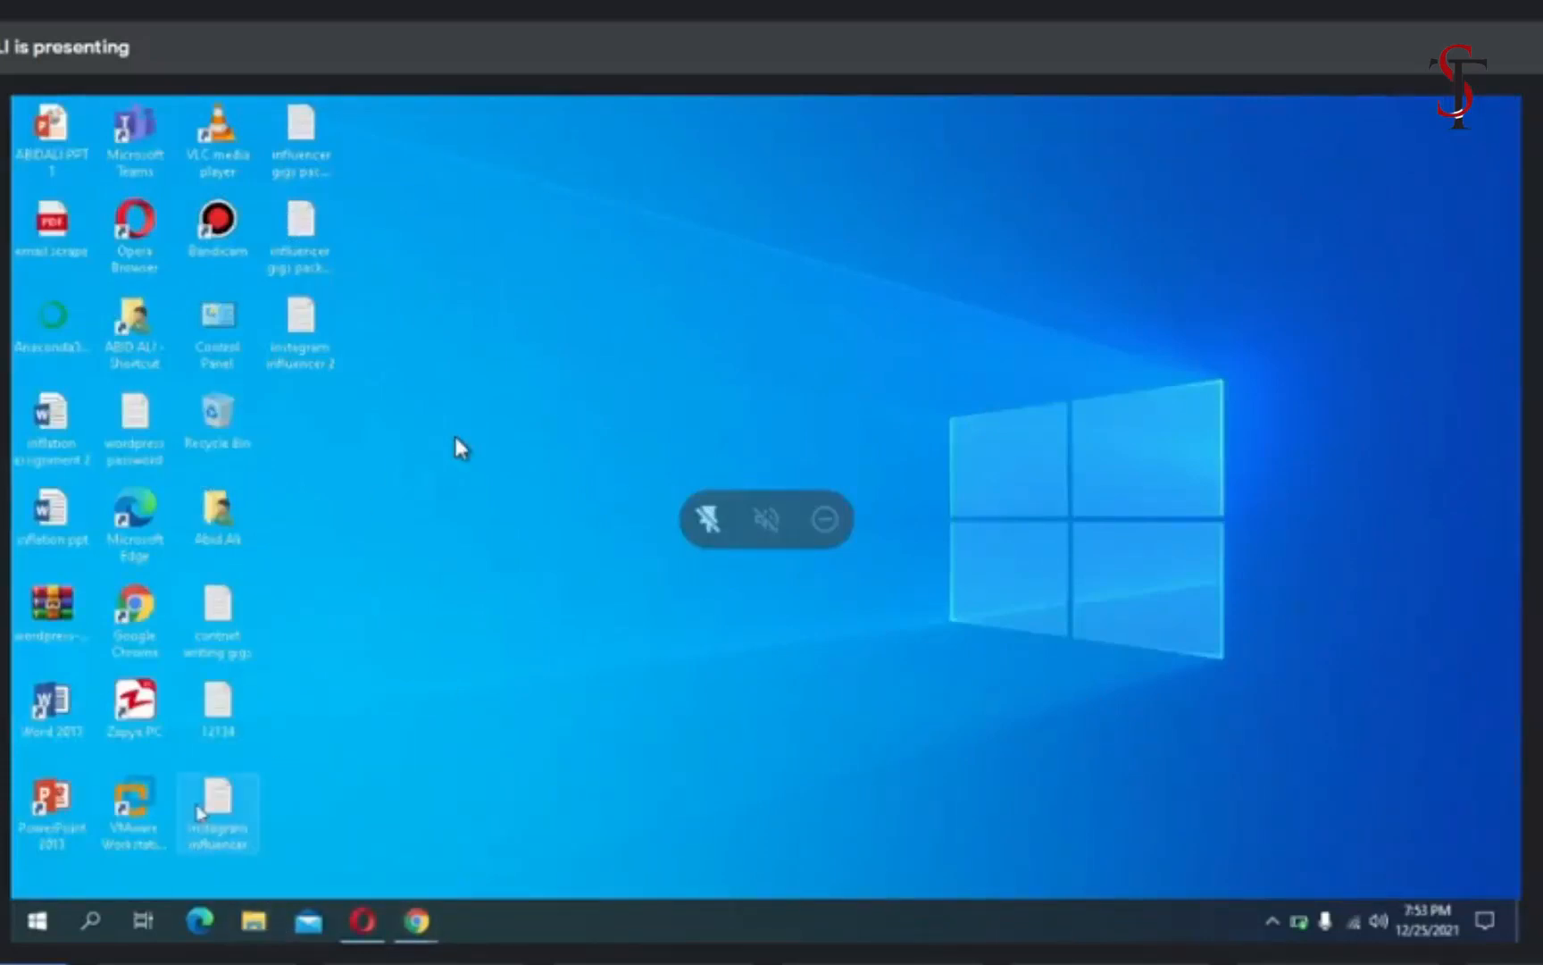
pyautogui.doubleClick(198, 809)
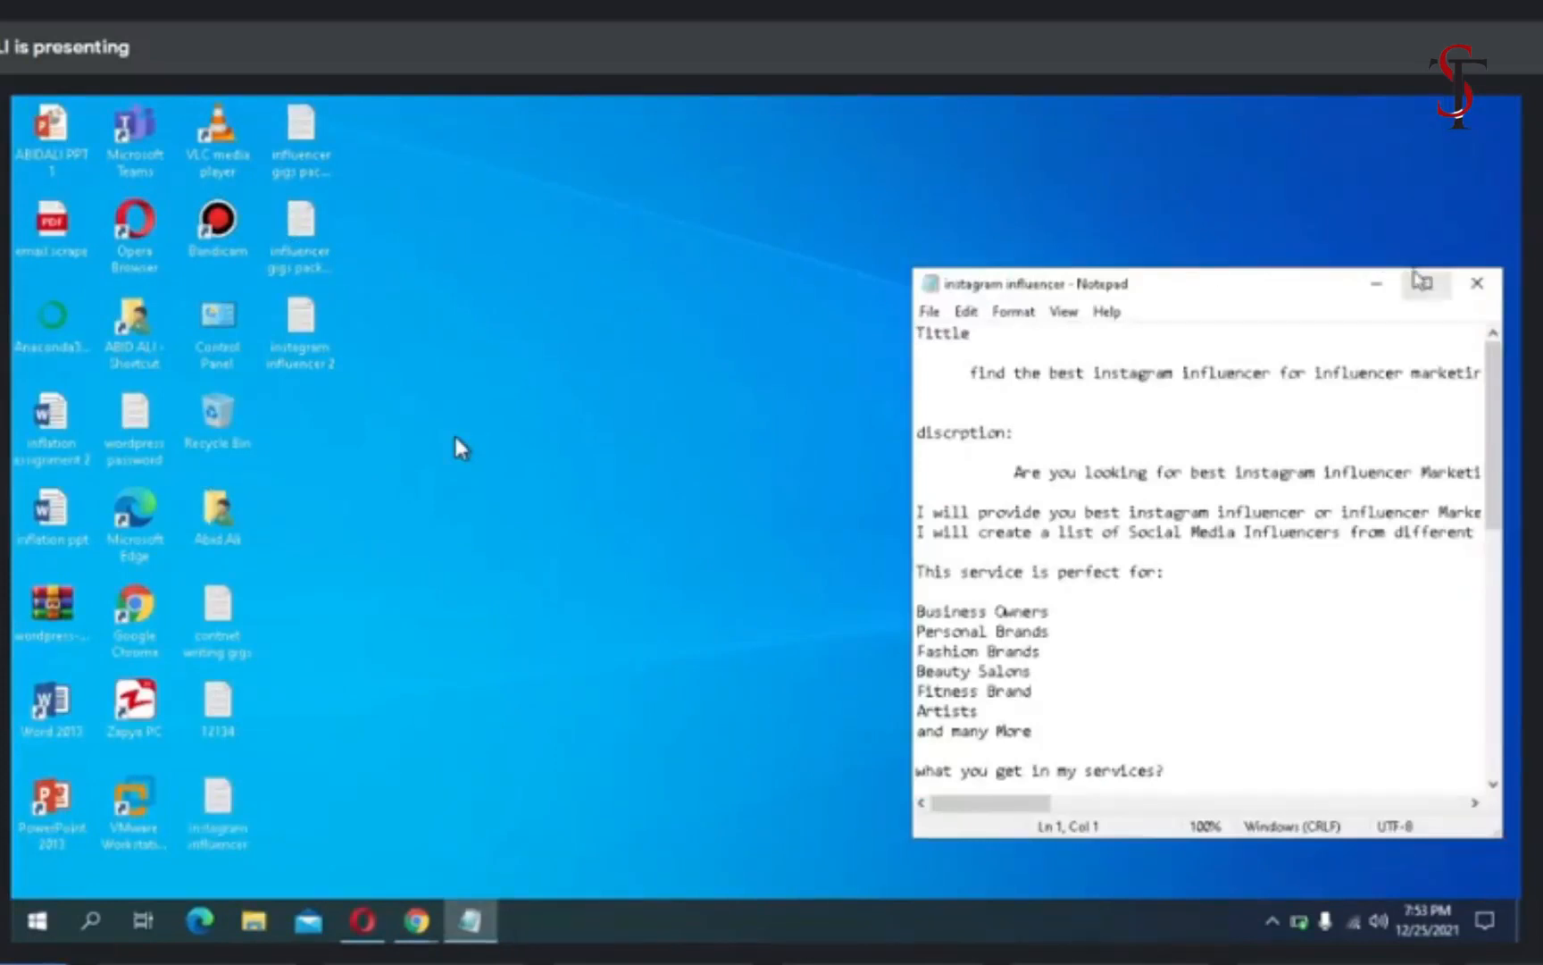
pyautogui.click(1427, 283)
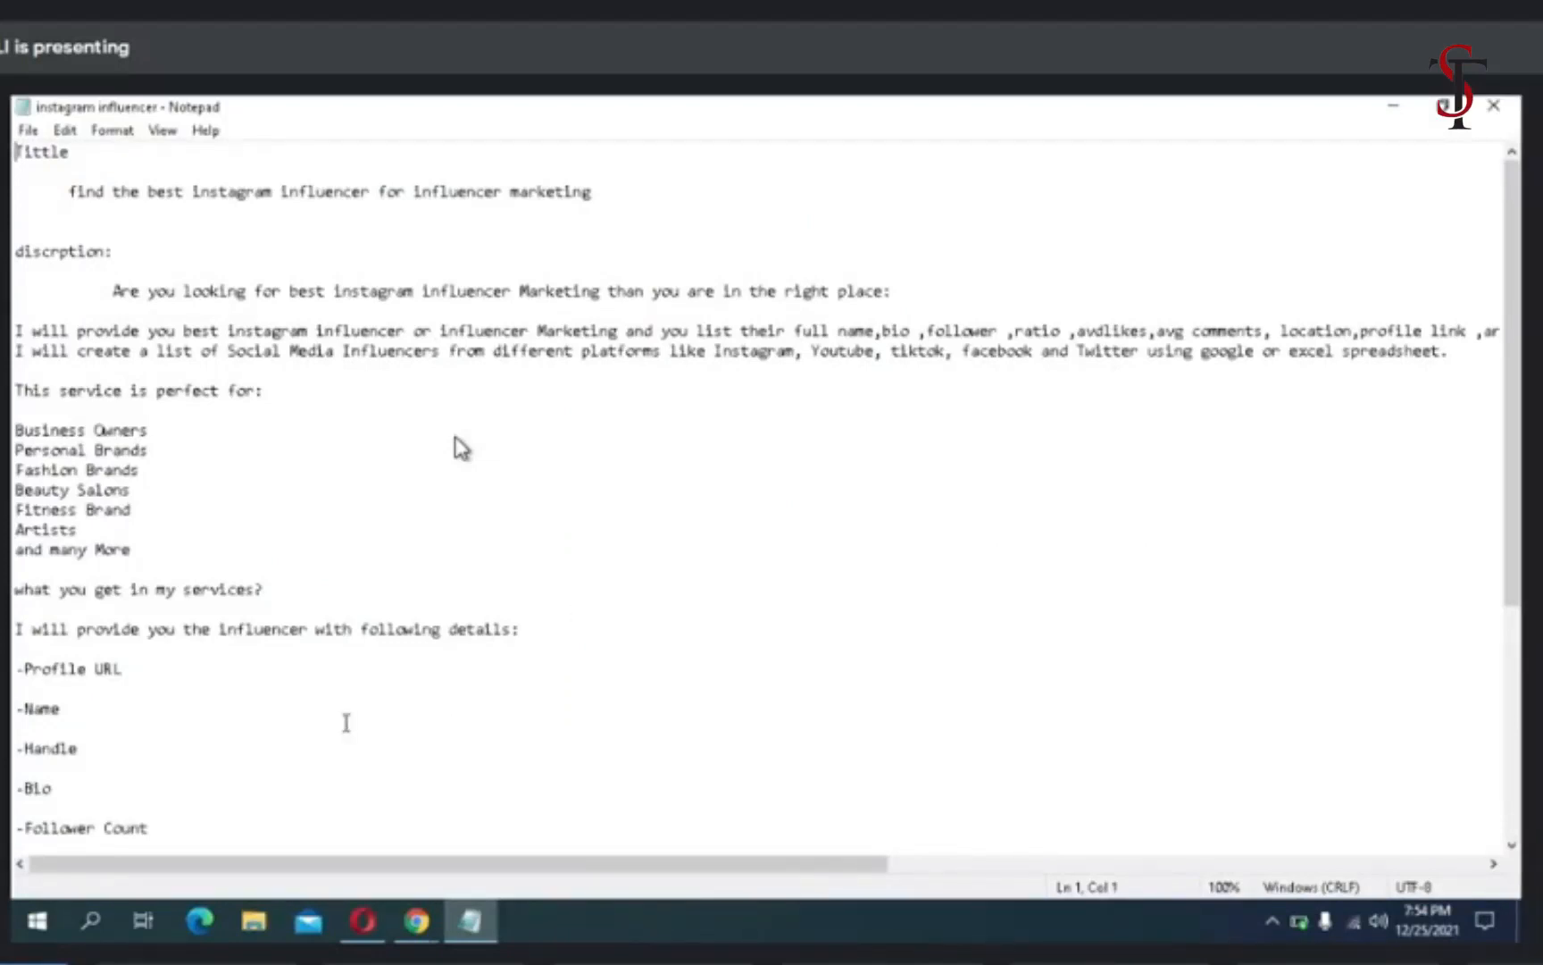
# - Enlarge the draft's text and review its gig title, description, target clients and list of influencer details provided
pyautogui.scroll(4, 347, 723)
pyautogui.rightClick(346, 722)
pyautogui.scroll(-2, 347, 723)
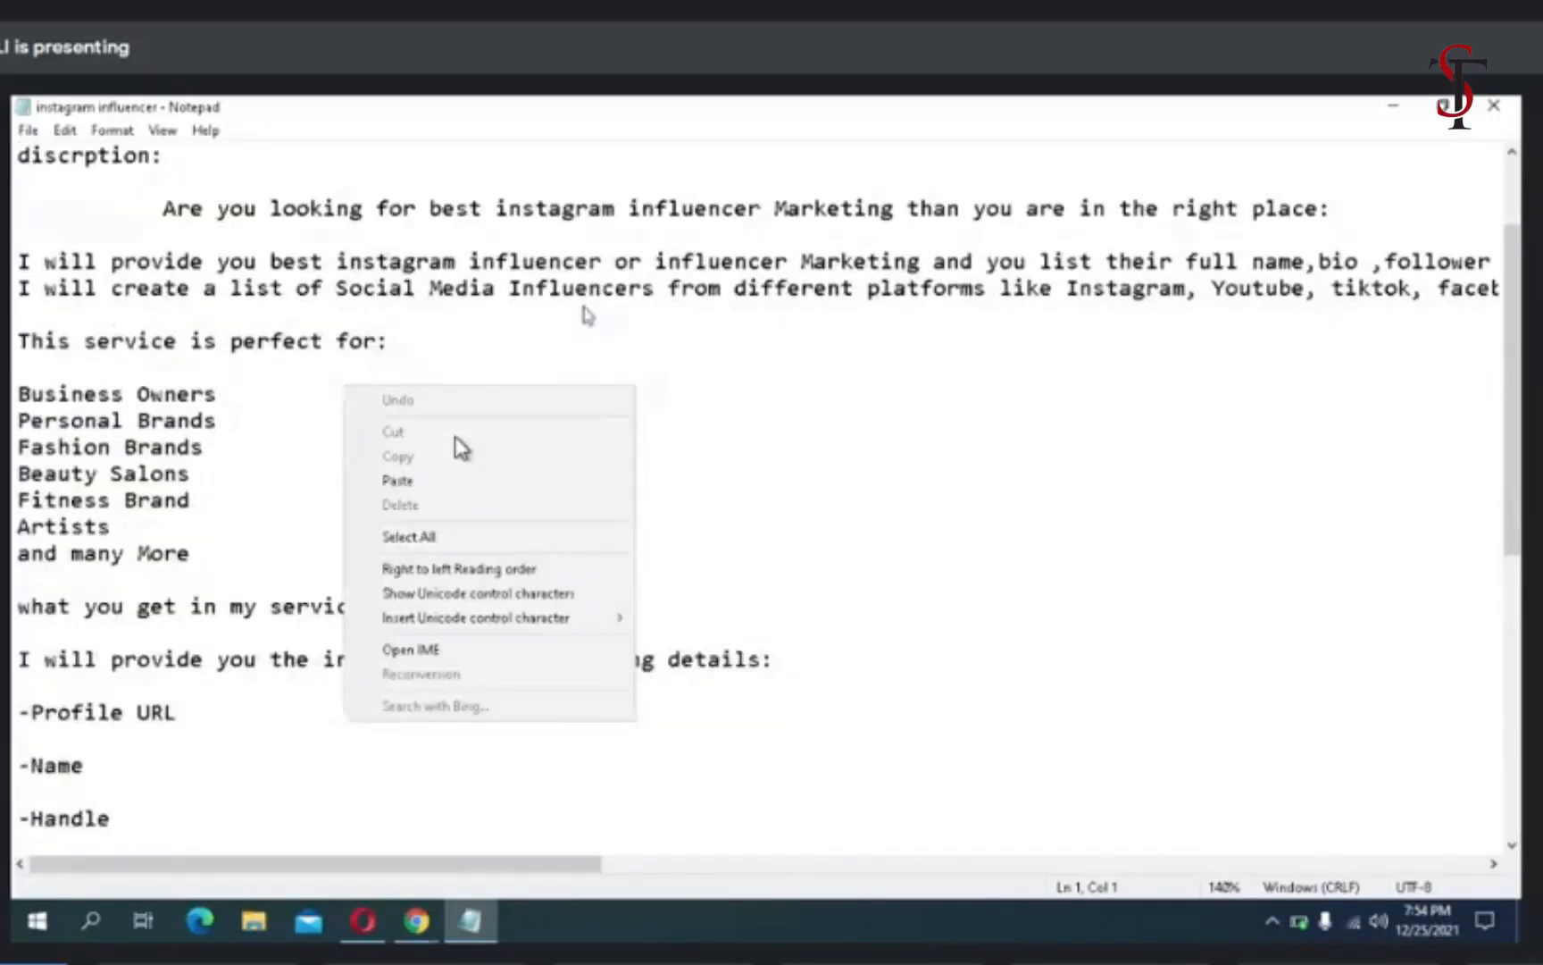
pyautogui.scroll(2, 586, 314)
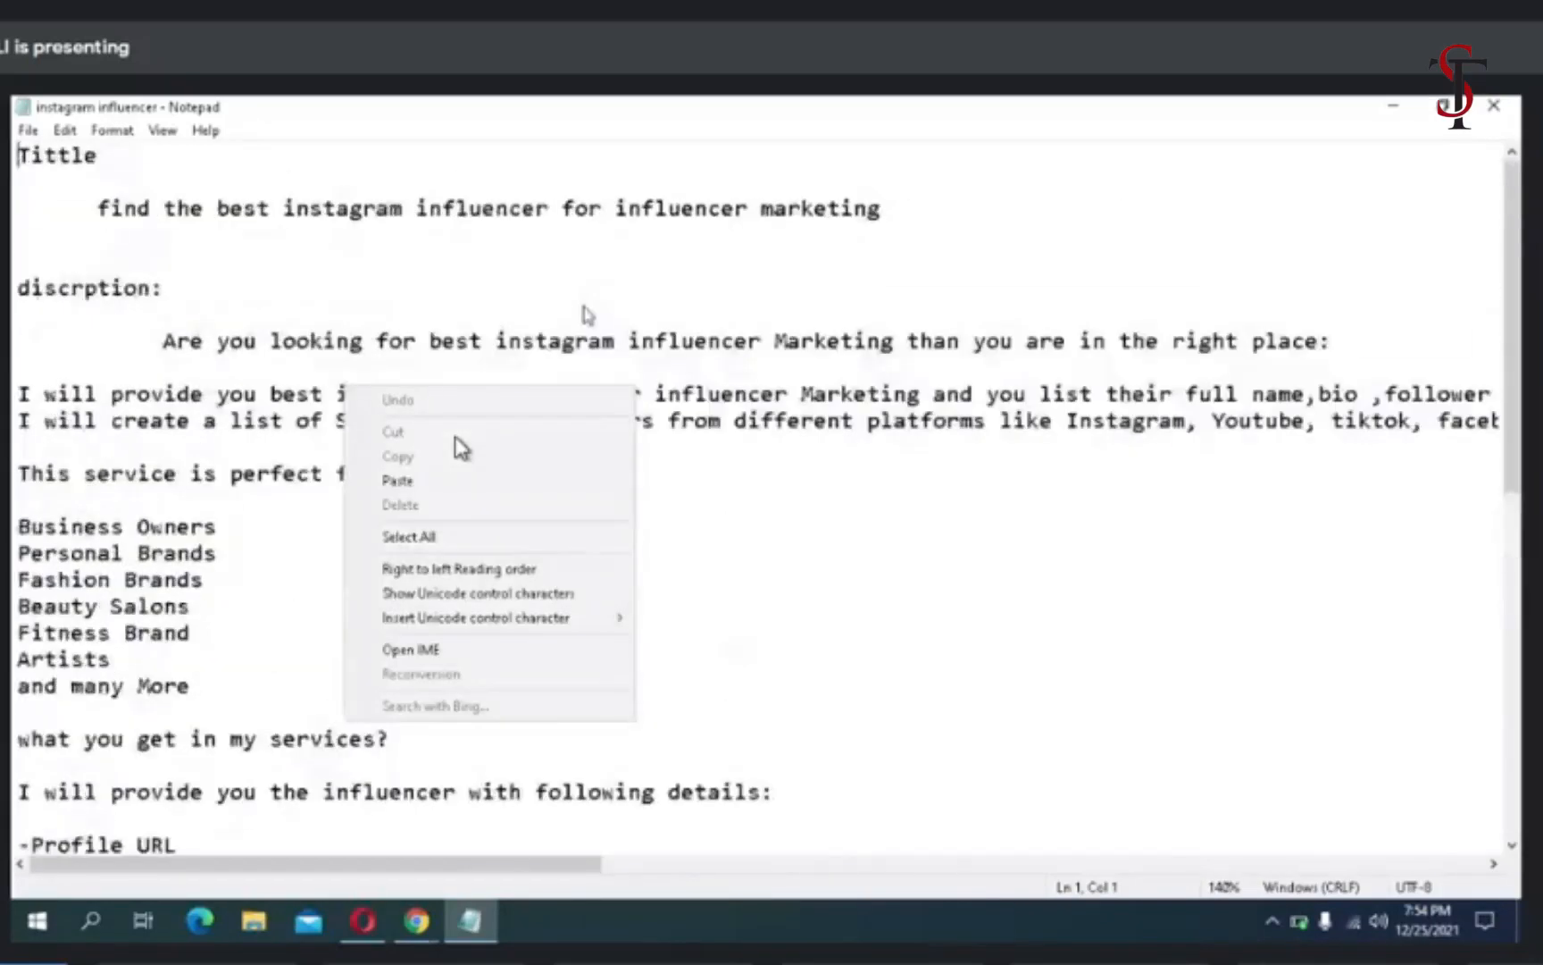
pyautogui.click(781, 571)
pyautogui.scroll(-9, 656, 652)
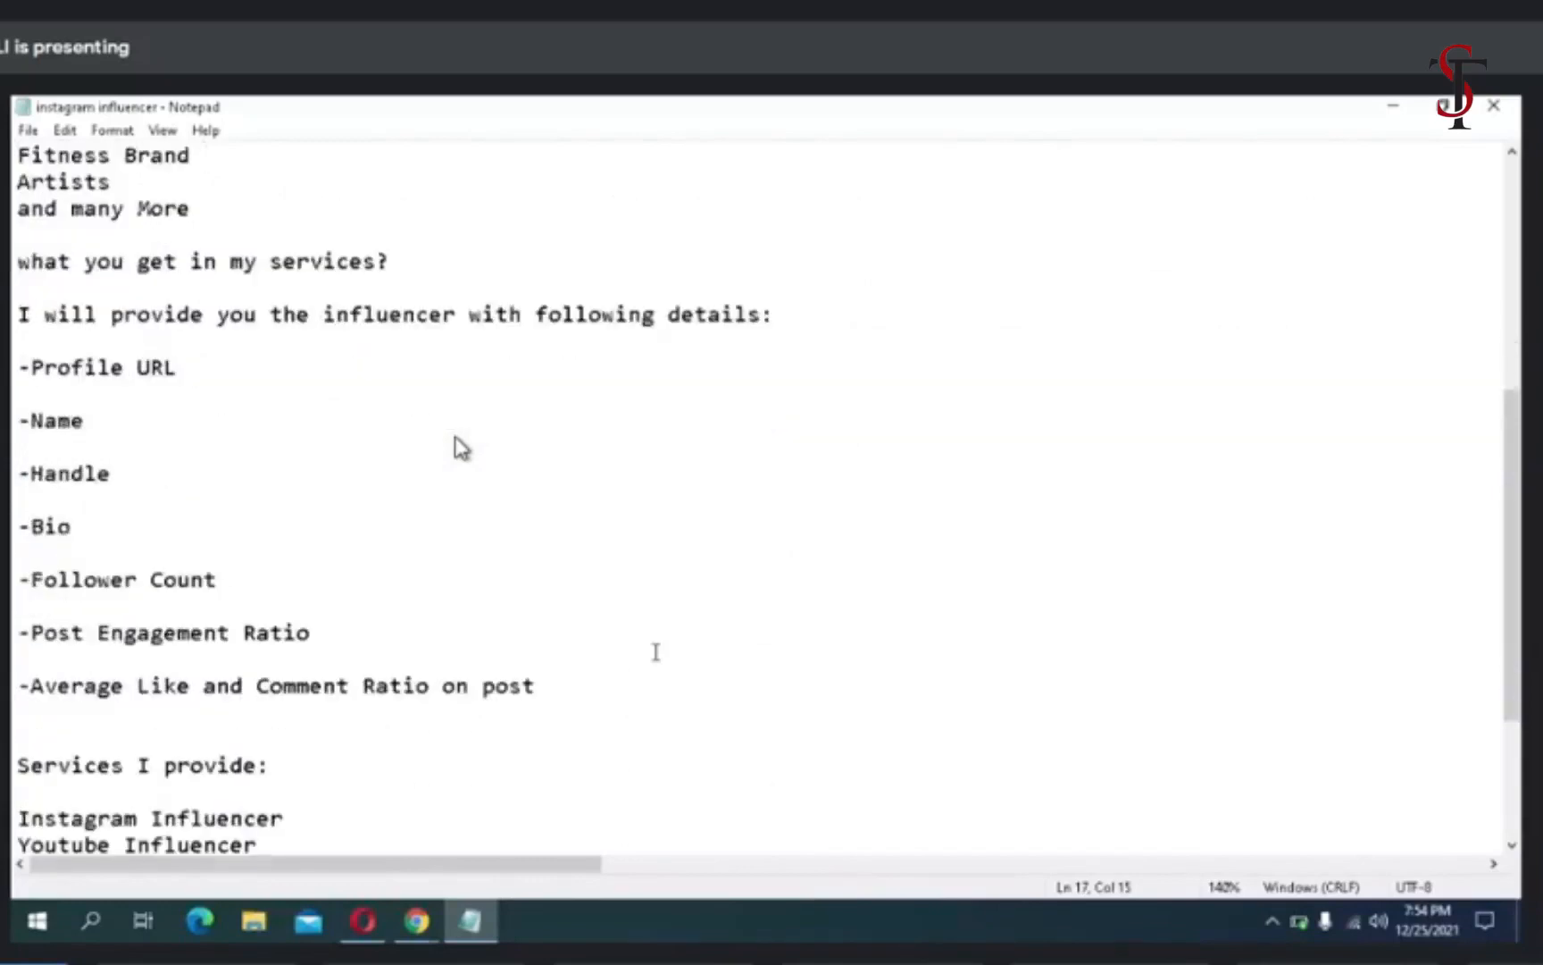
pyautogui.scroll(8, 655, 652)
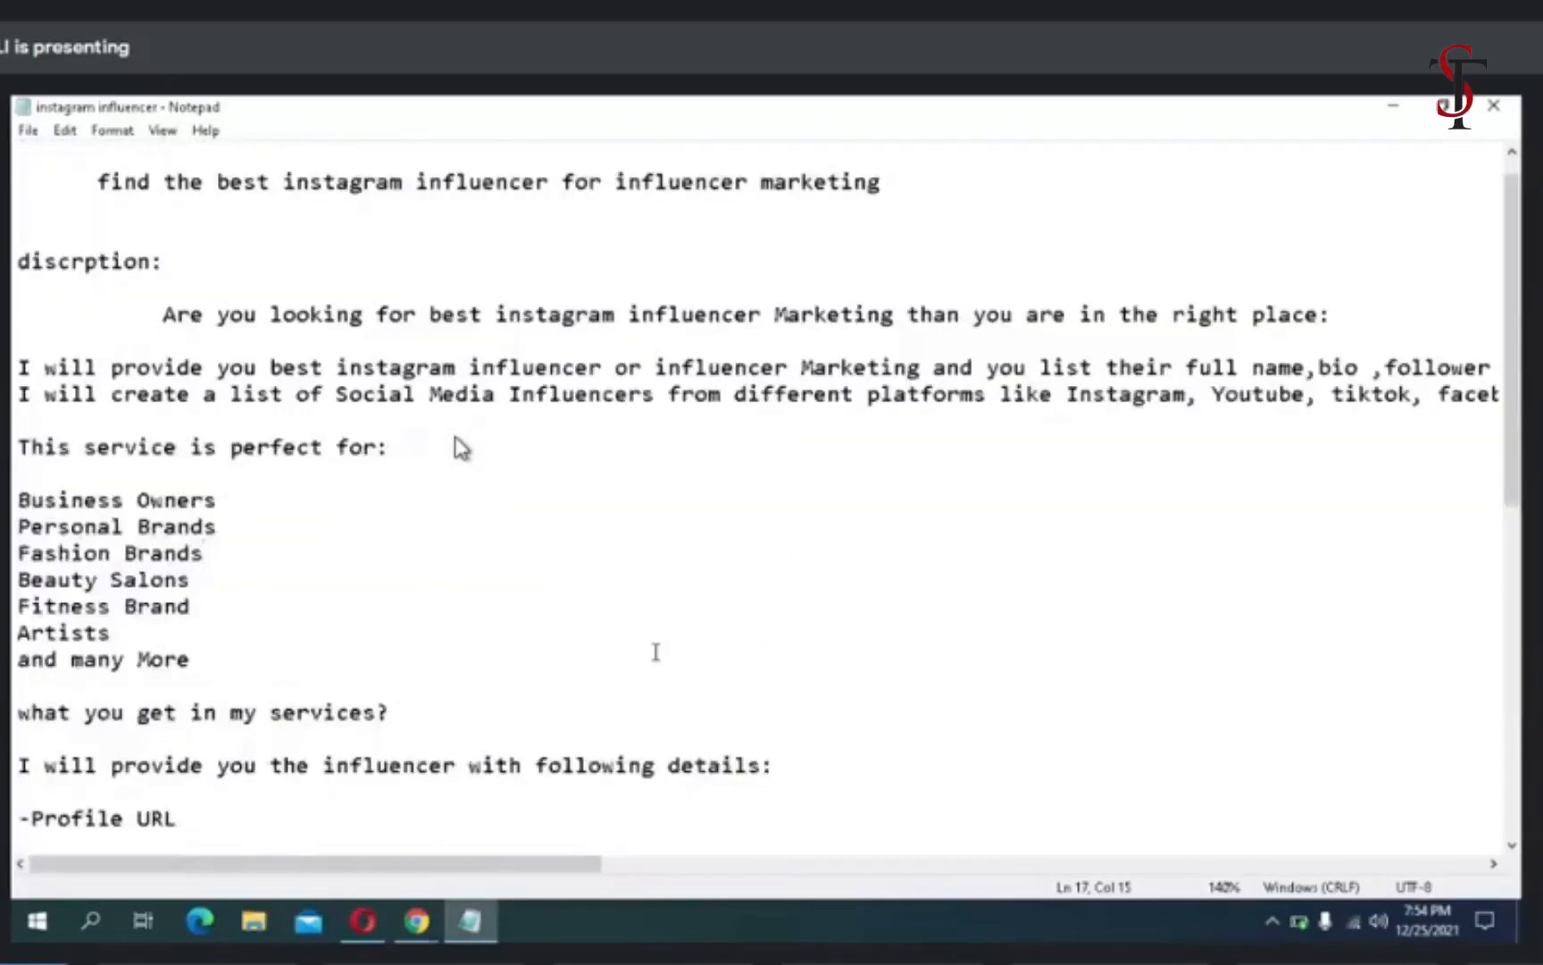
# - Switch back to the gig's Scope & Pricing page in Opera, turn on Offer packages and close the introduction video
pyautogui.moveTo(417, 921)
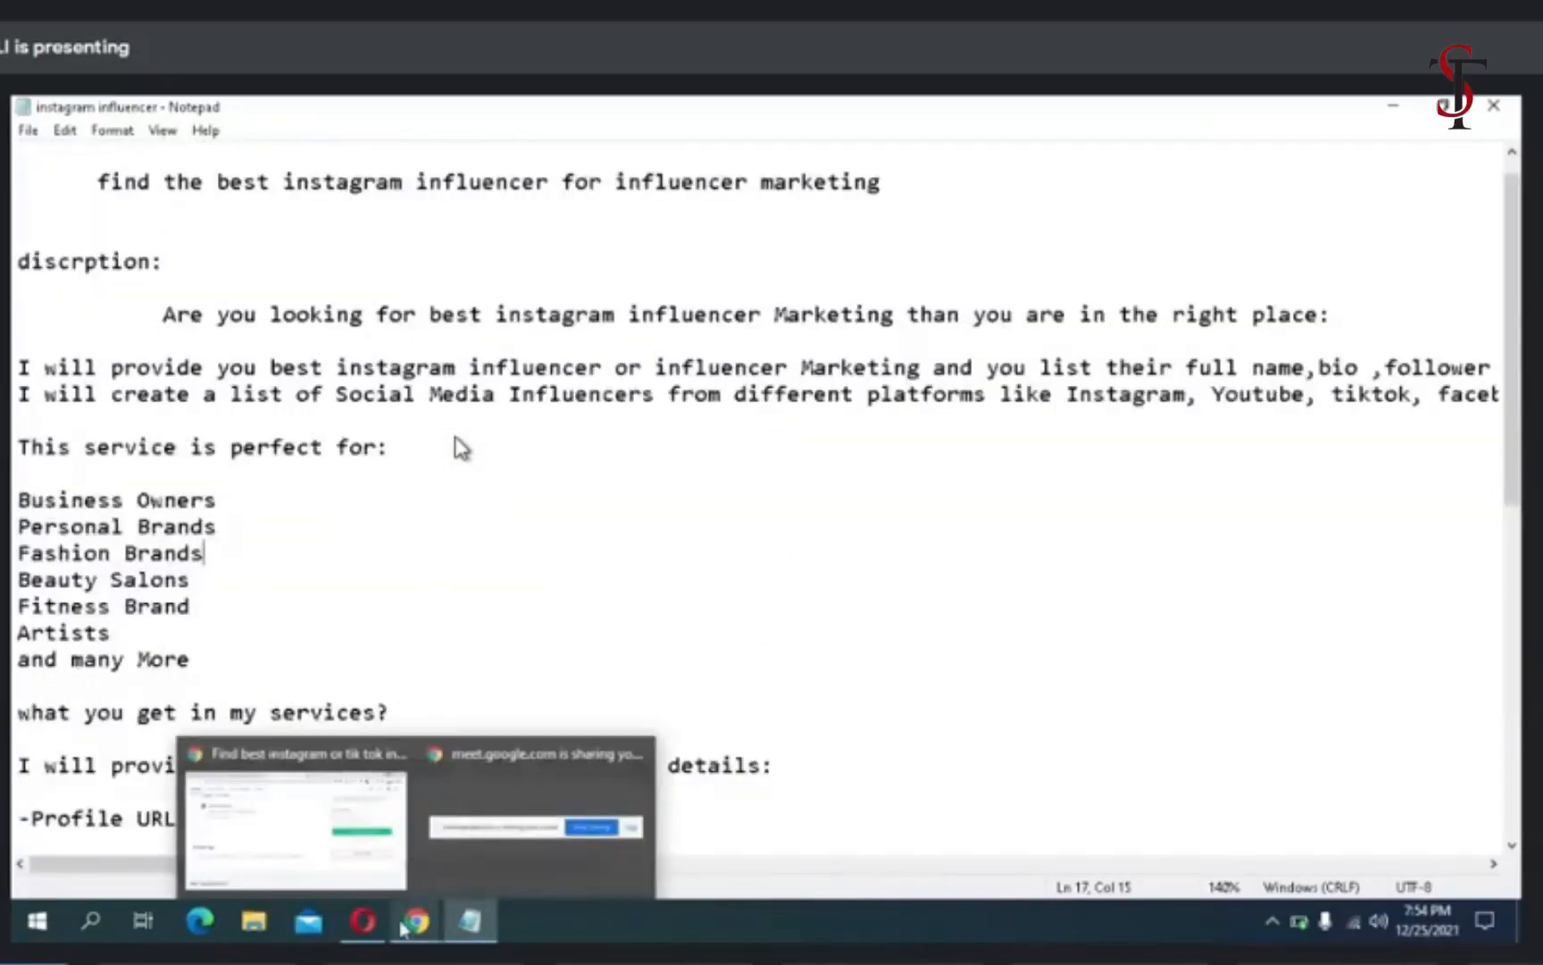
pyautogui.click(349, 861)
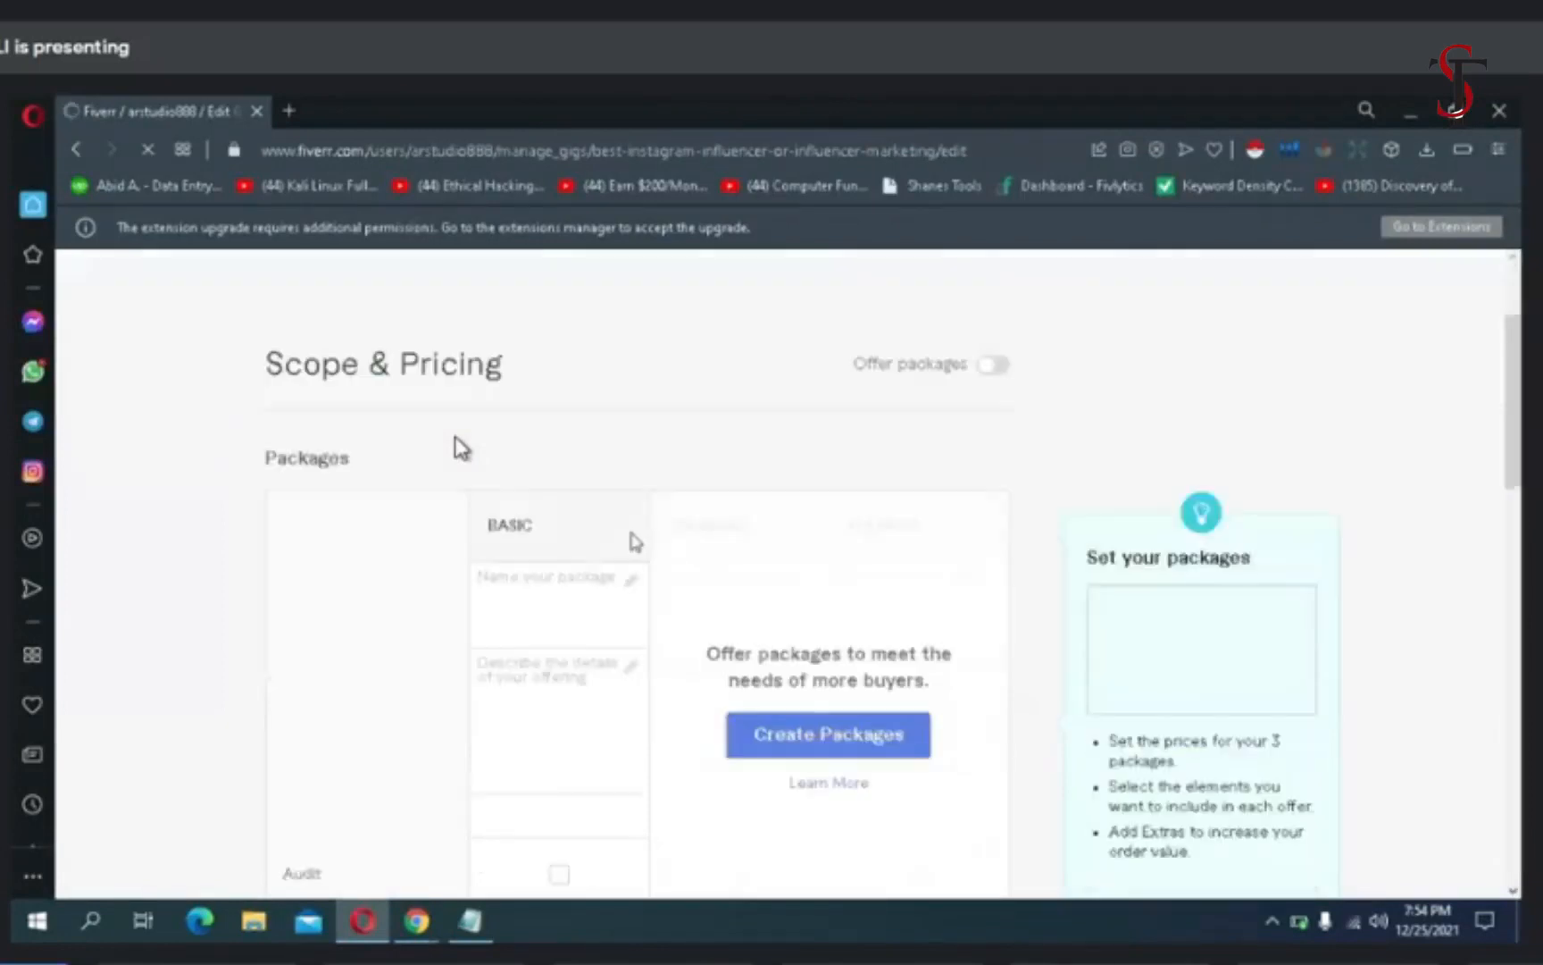
pyautogui.scroll(-3, 635, 541)
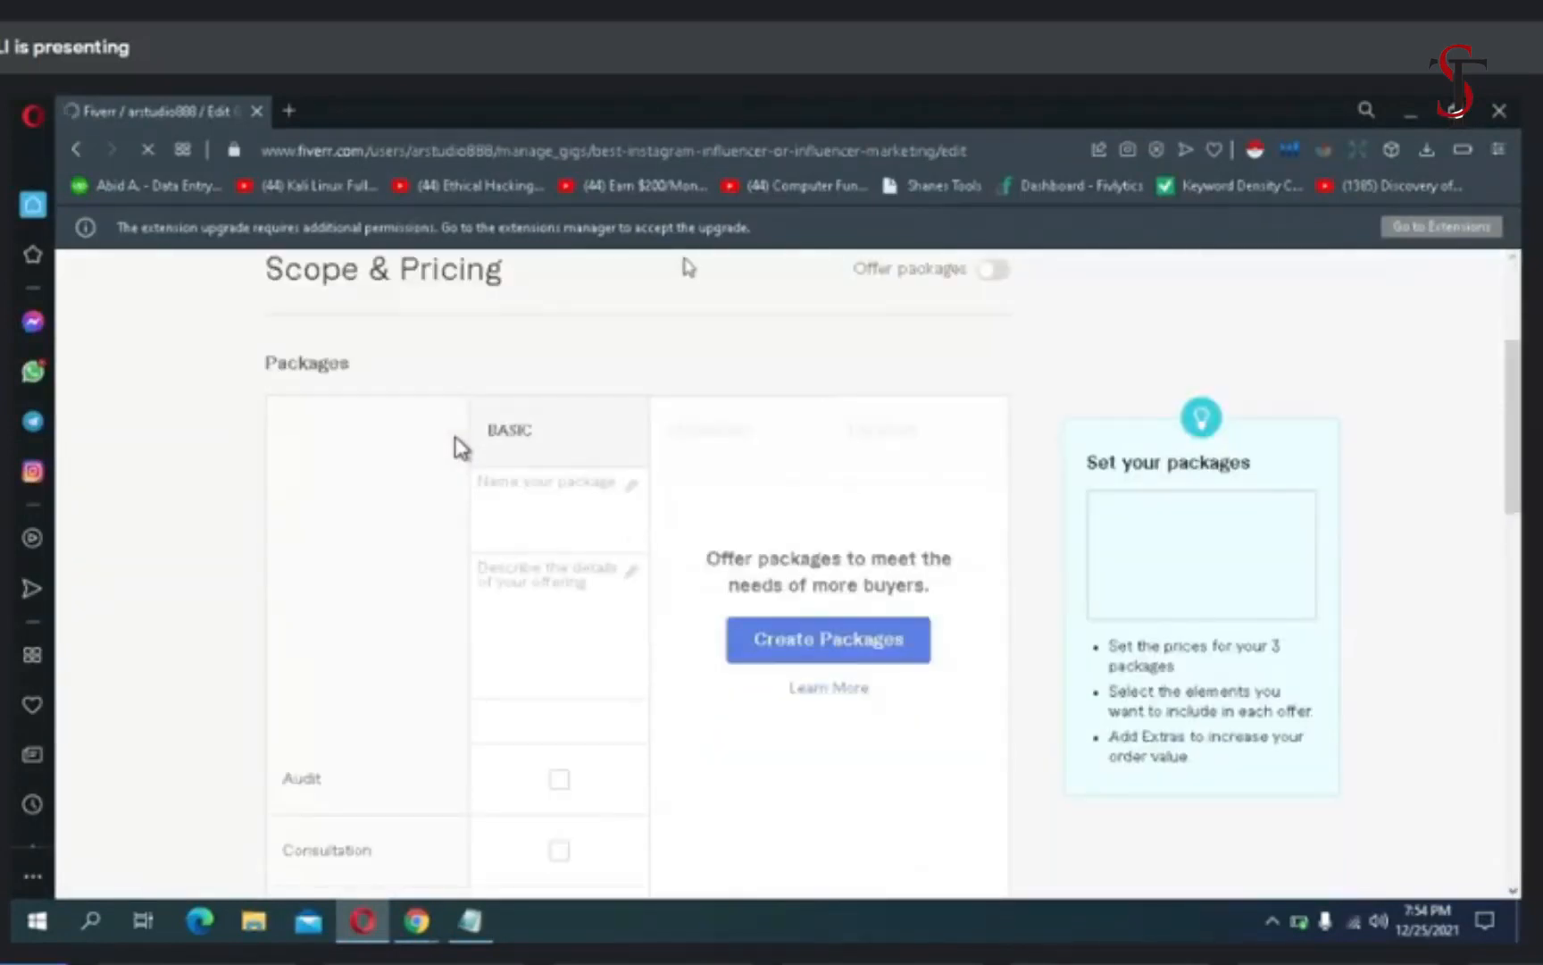
pyautogui.scroll(1, 686, 266)
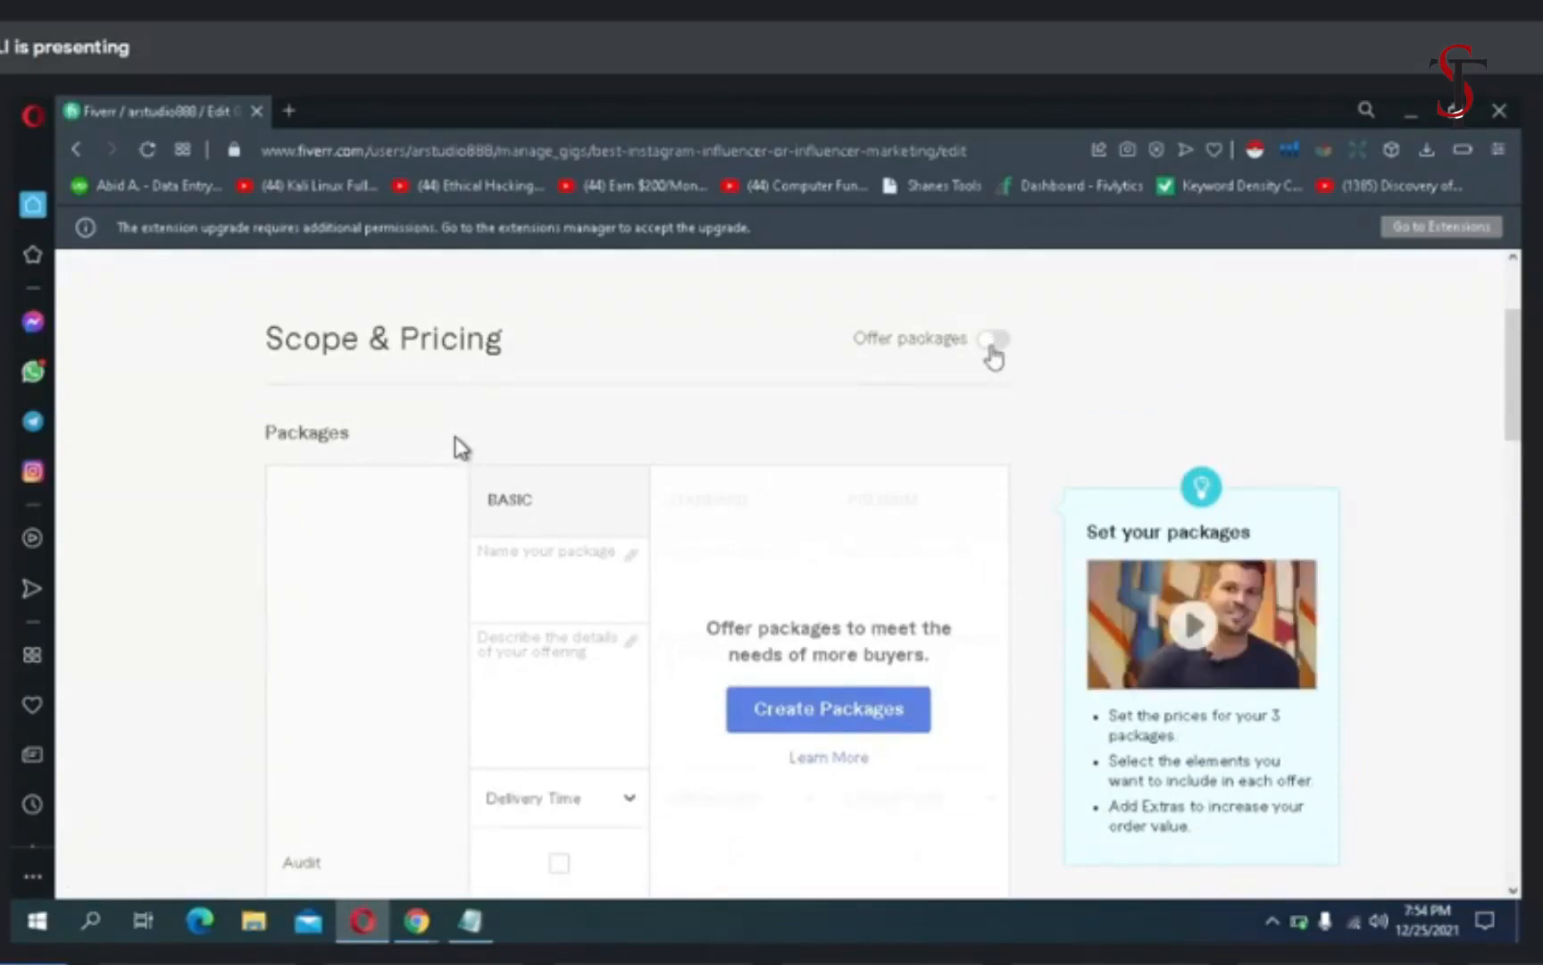
pyautogui.click(991, 348)
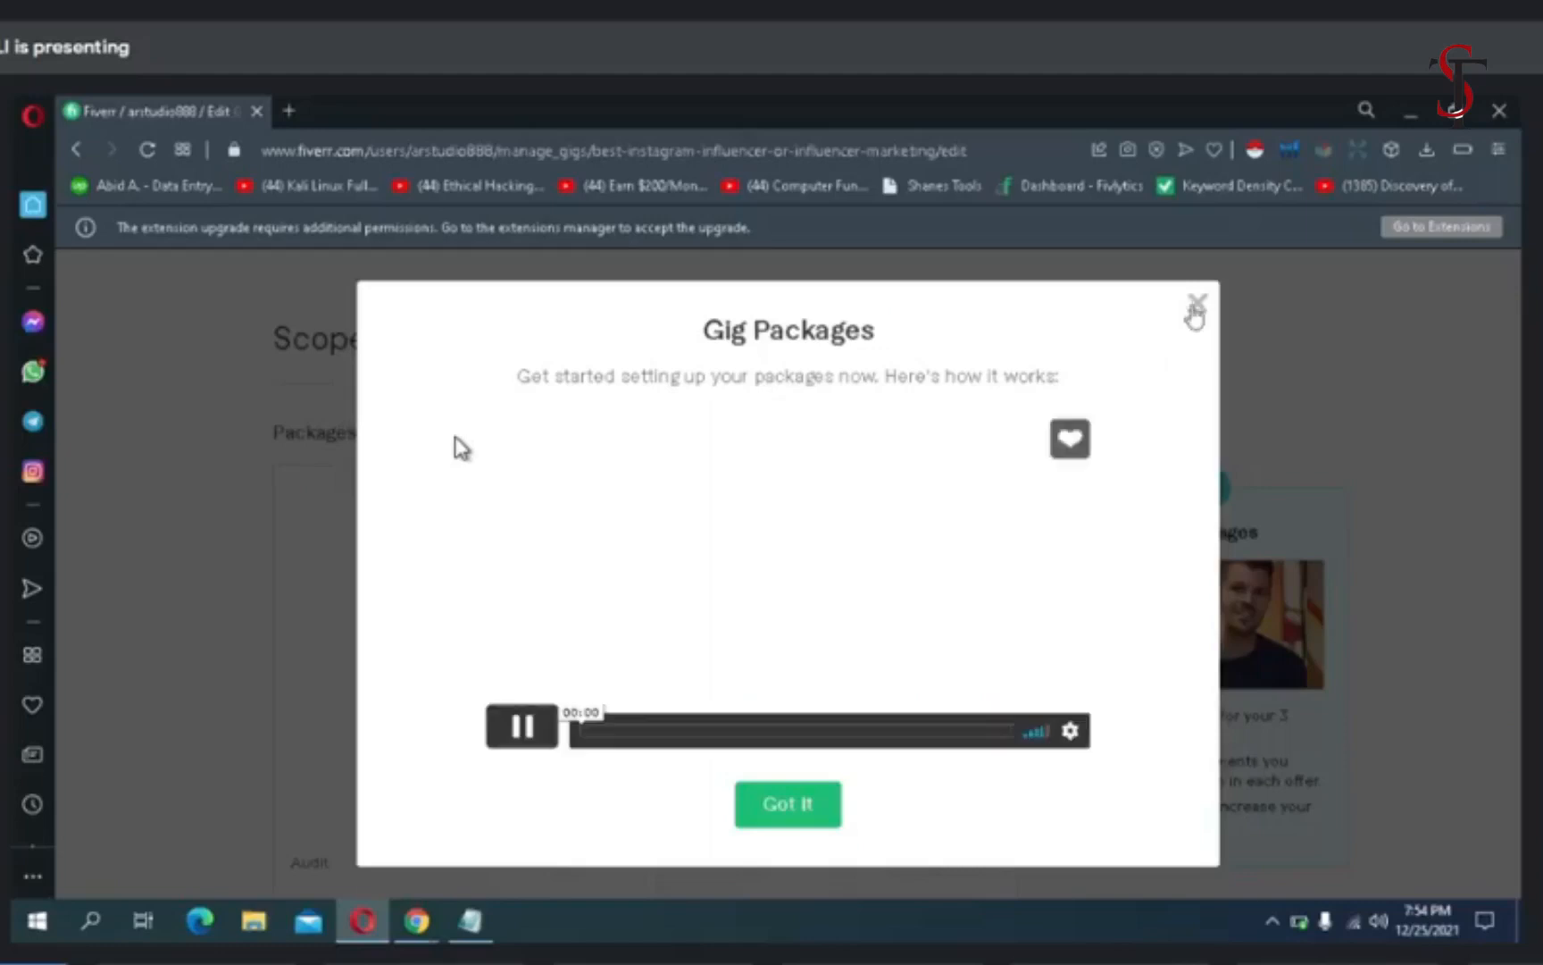
pyautogui.click(1197, 304)
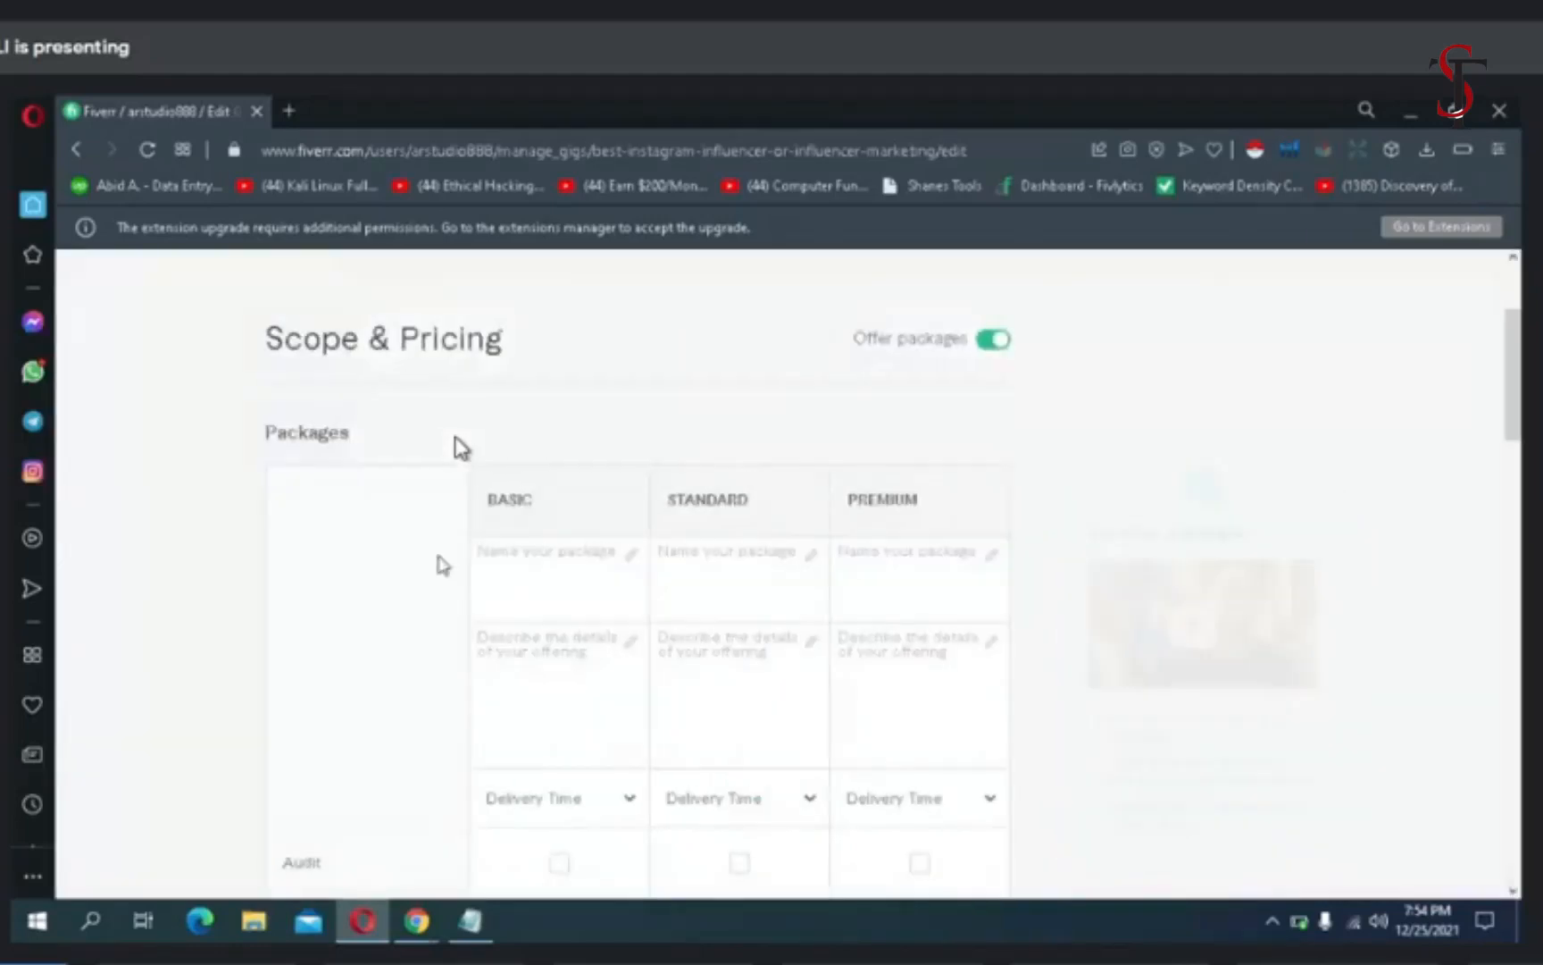
# - Name the Basic, Standard and Premium packages "silver", "gold" and "platnium", and add the Premium name's spelling to the dictionary
pyautogui.click(516, 557)
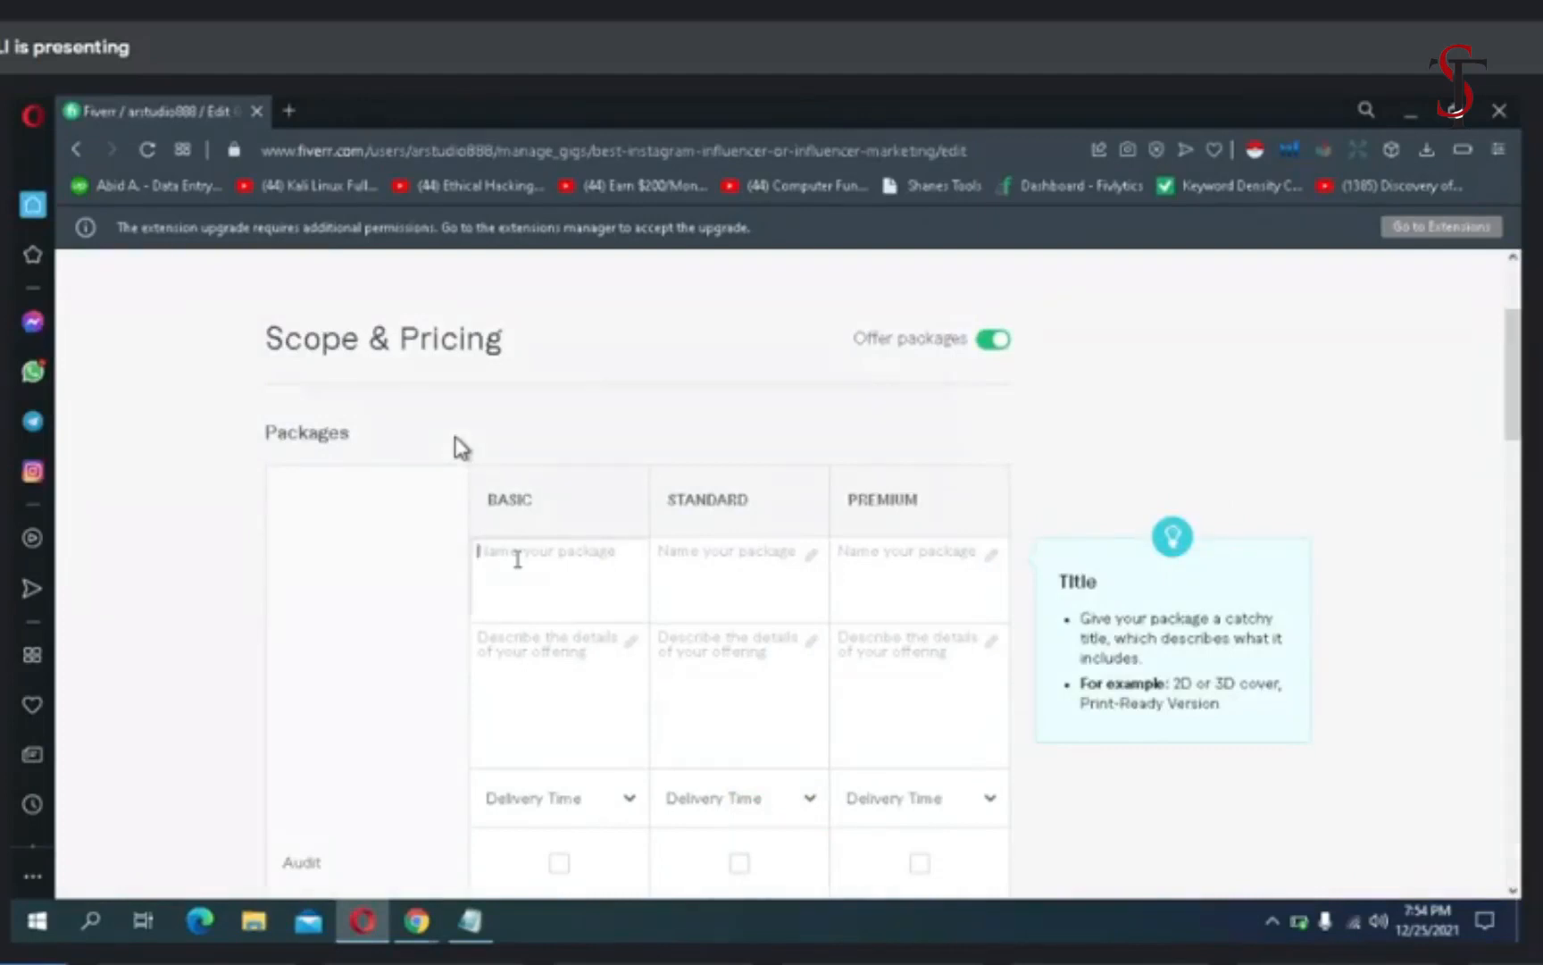
pyautogui.write('B')
pyautogui.click(697, 557)
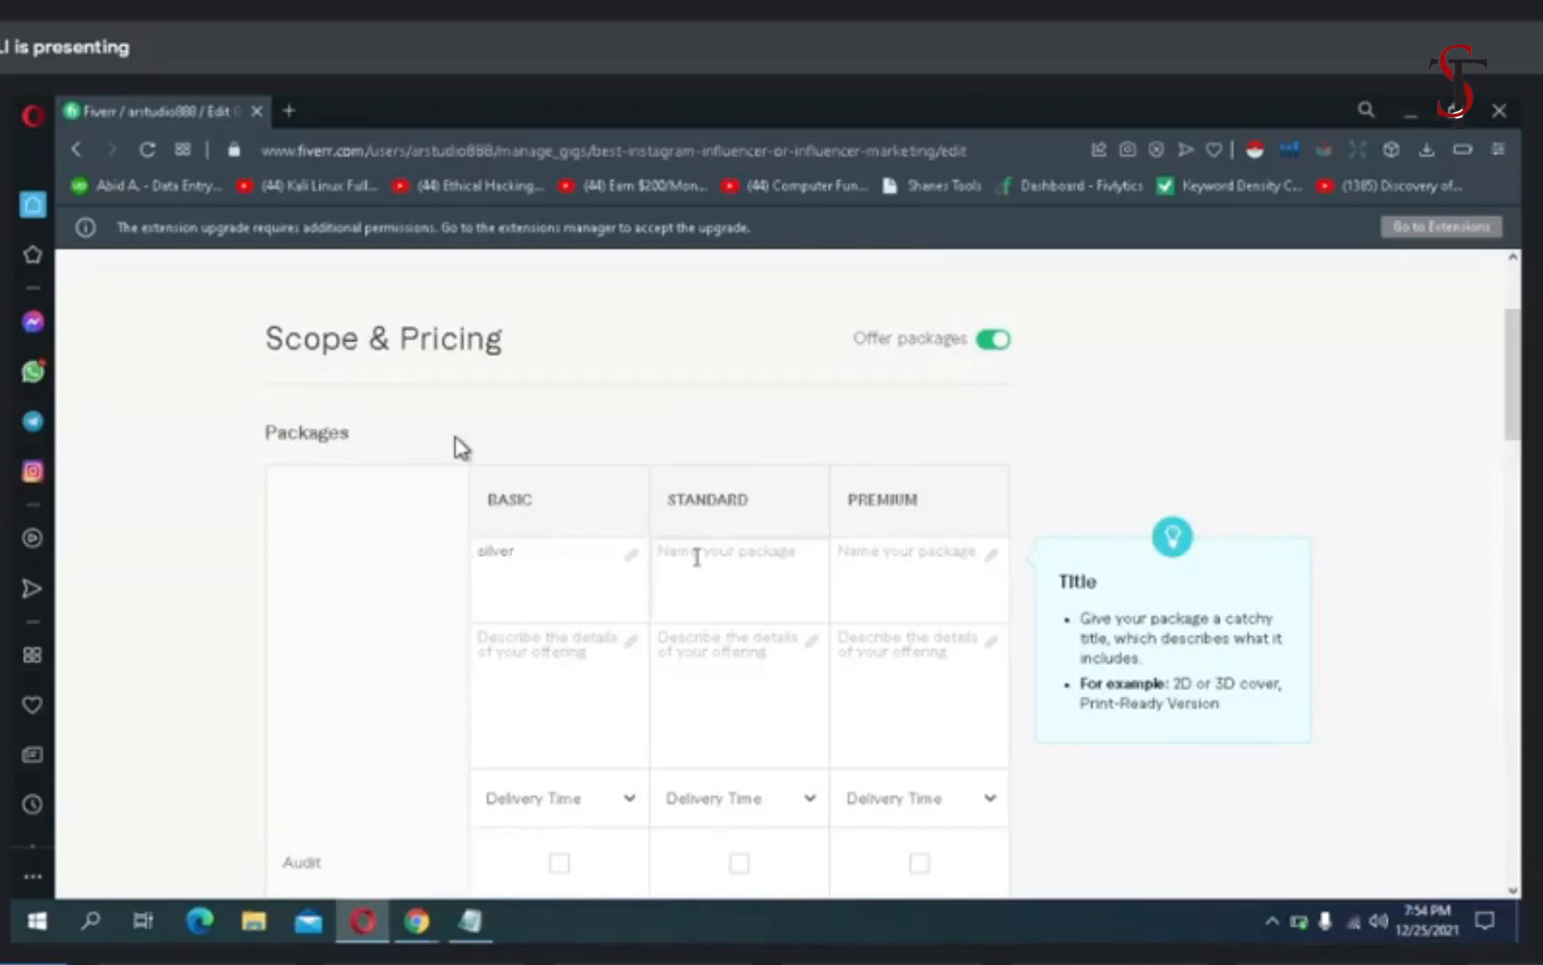
pyautogui.write('gold')
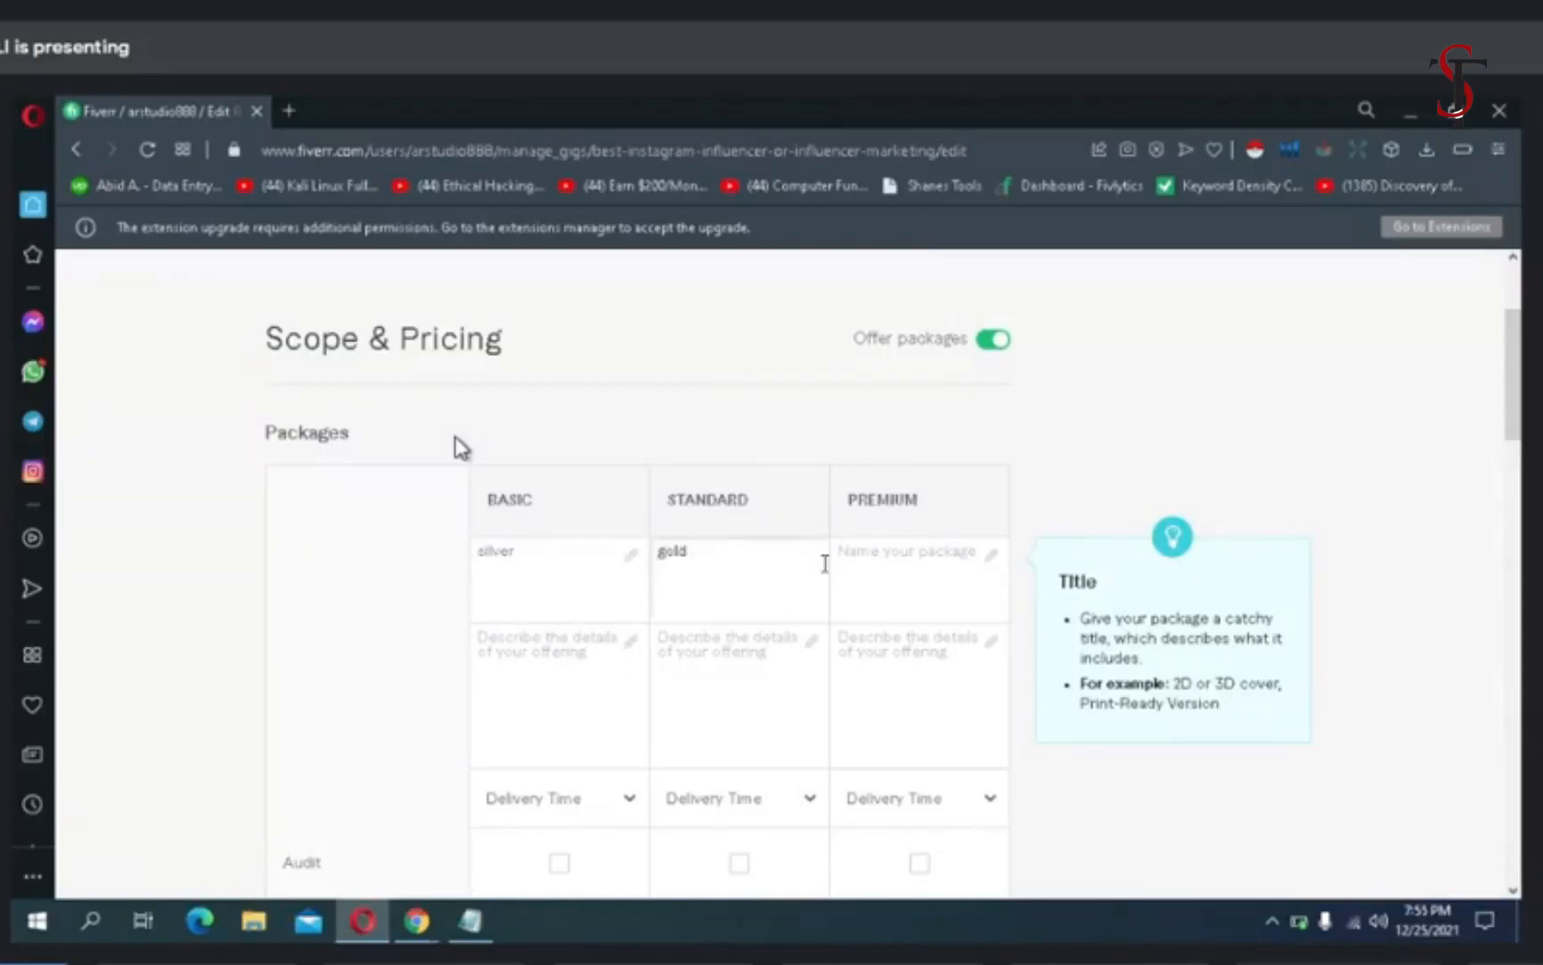
pyautogui.click(865, 568)
pyautogui.write('platnium')
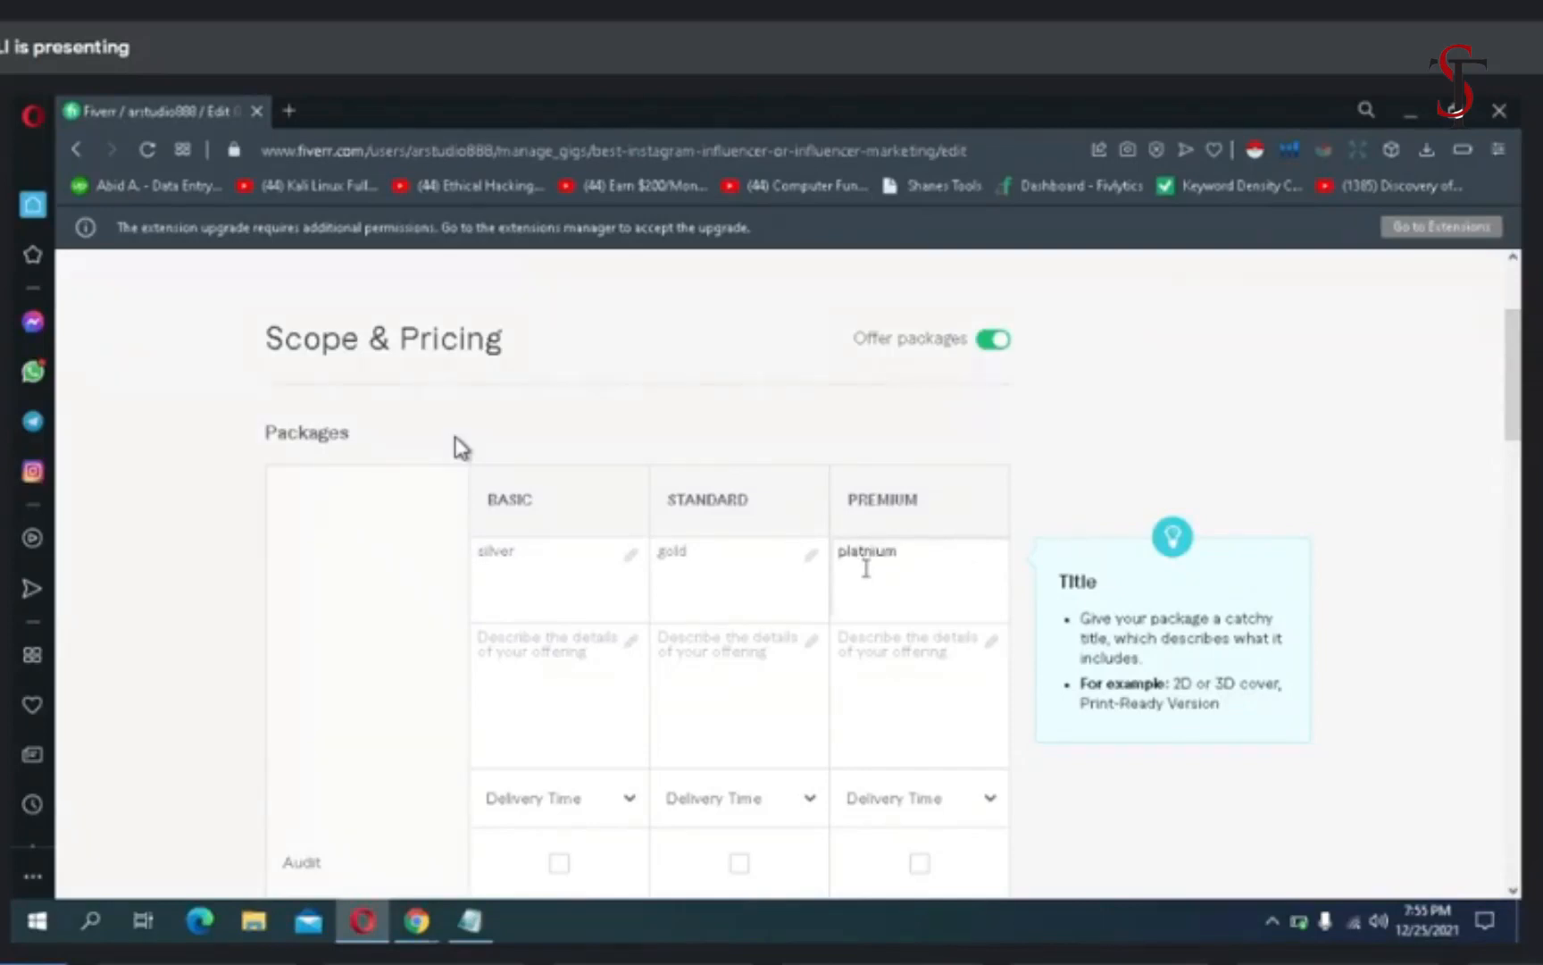
pyautogui.rightClick(859, 560)
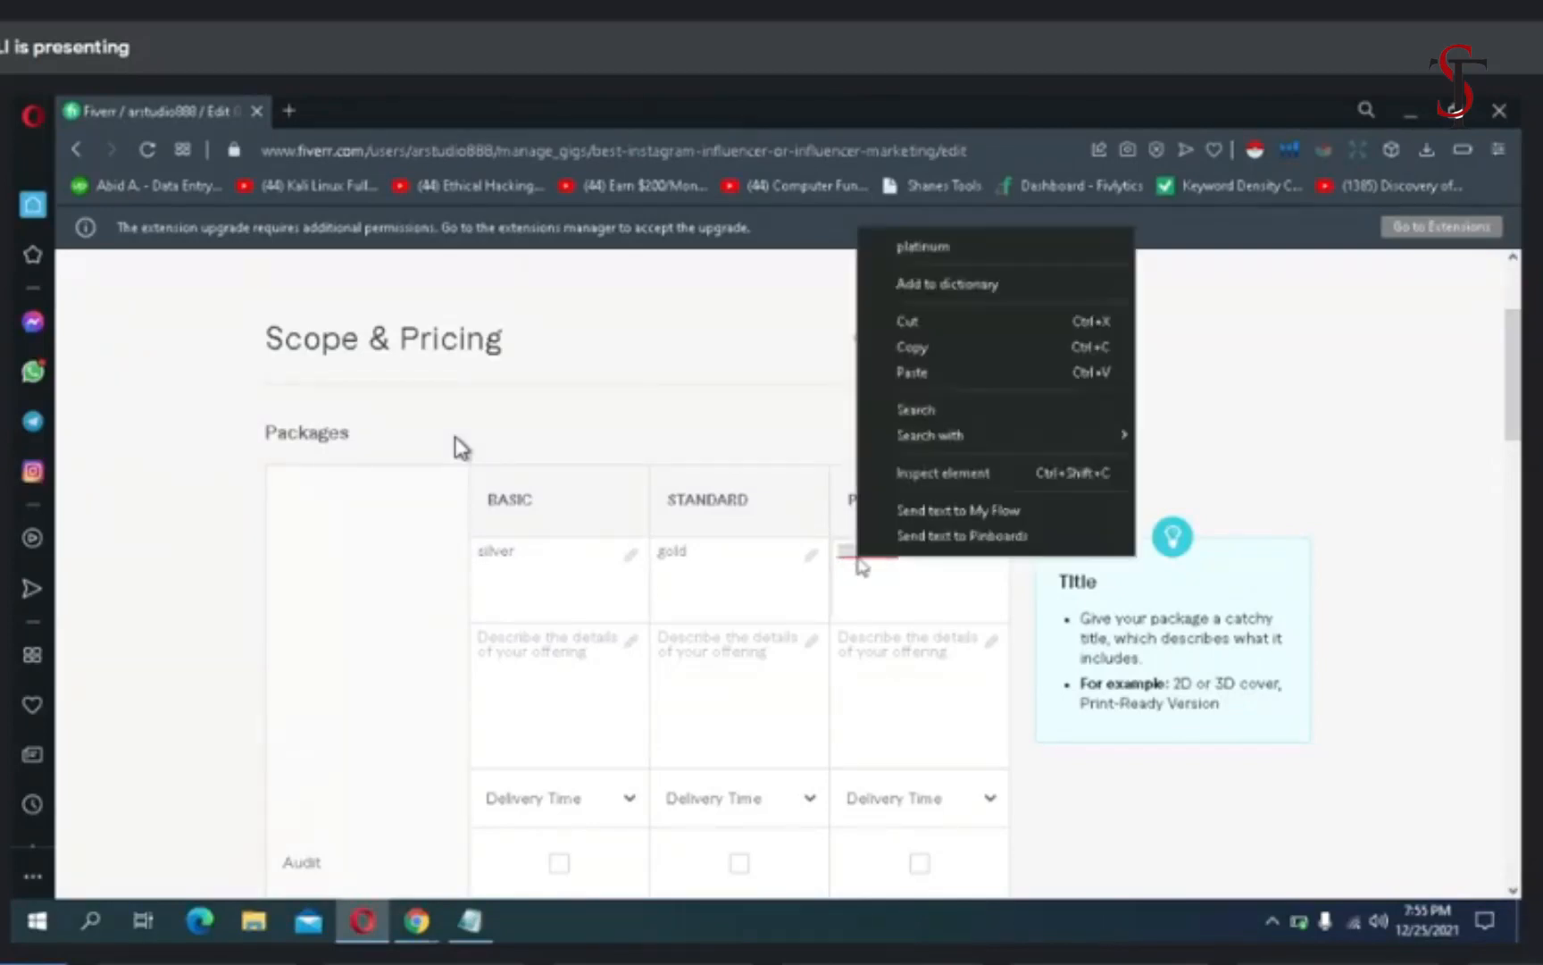
pyautogui.click(938, 284)
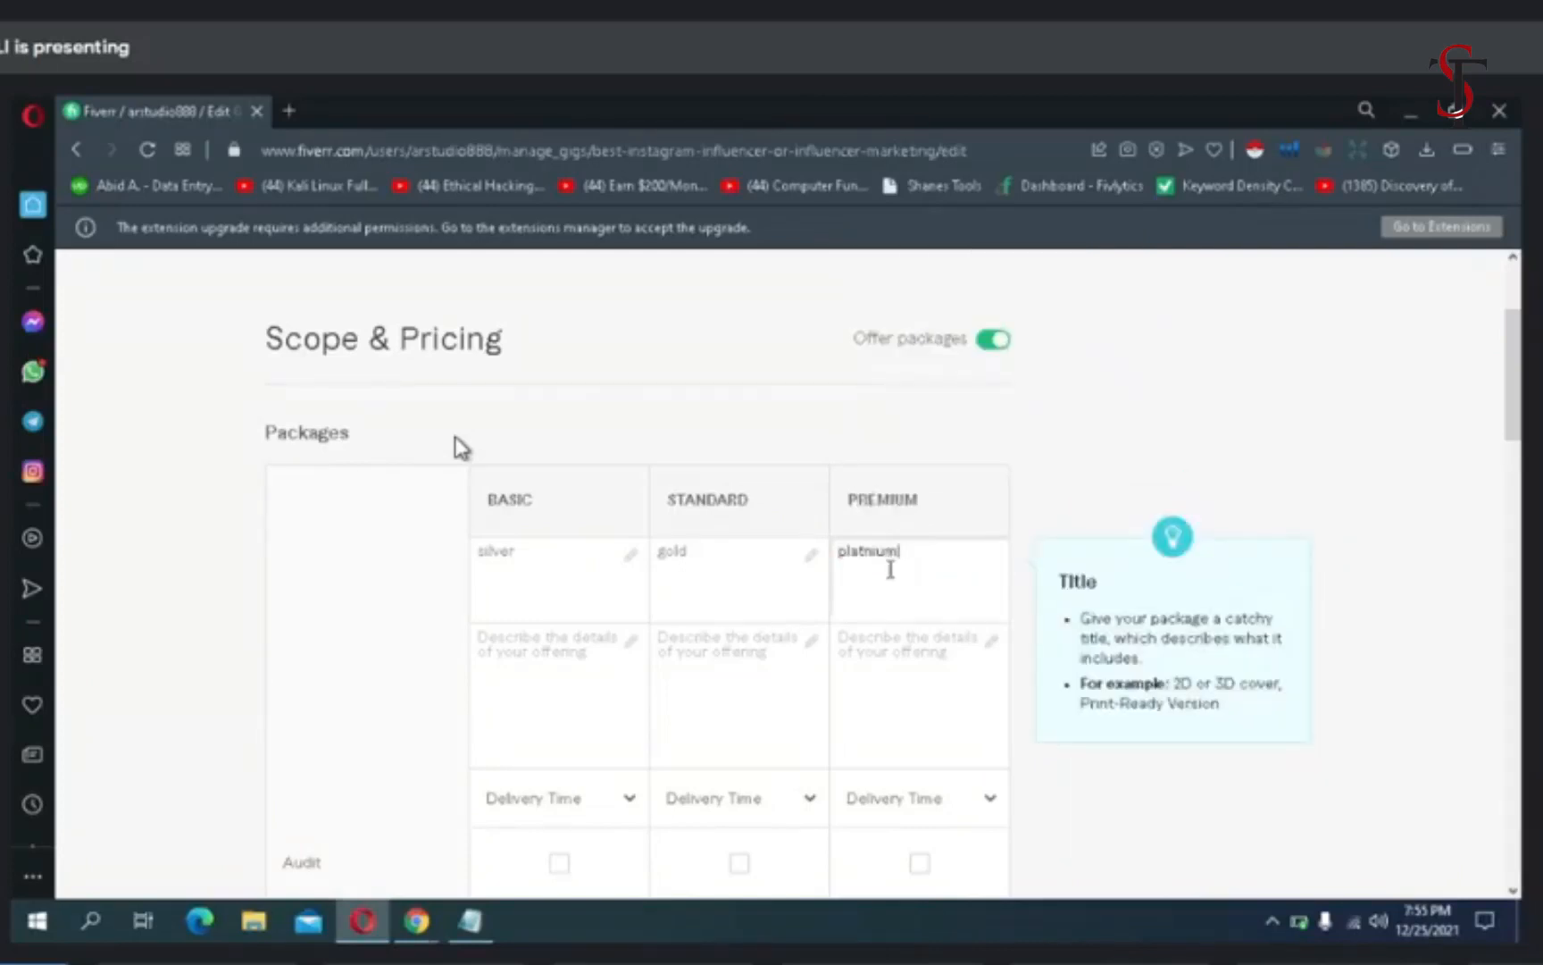
pyautogui.click(602, 643)
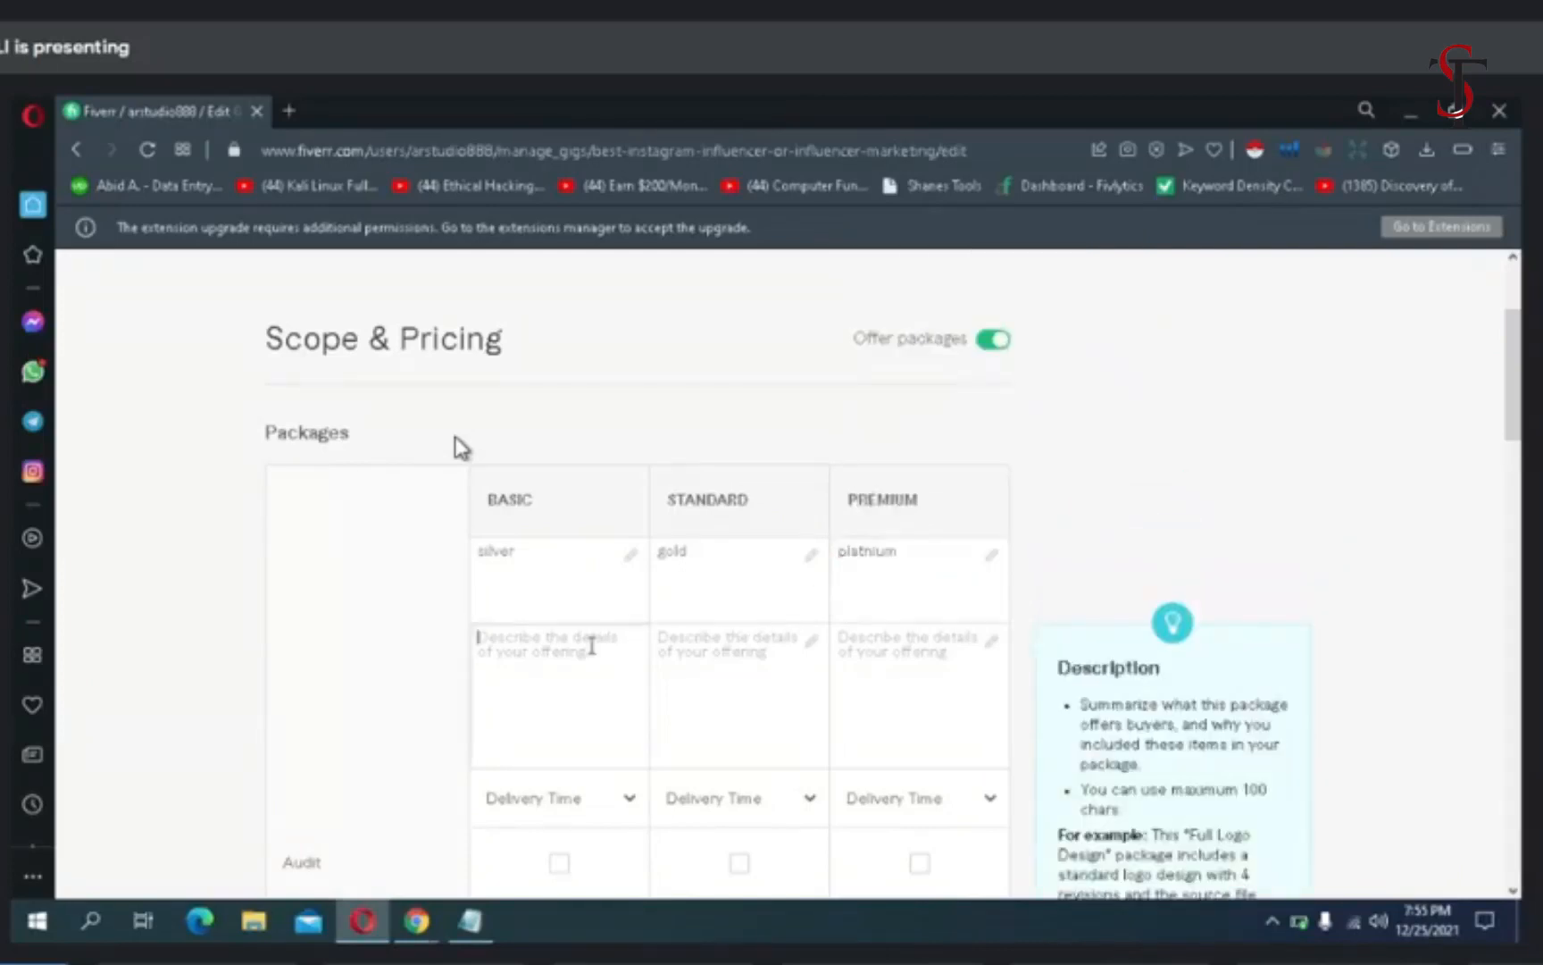
pyautogui.moveTo(465, 918)
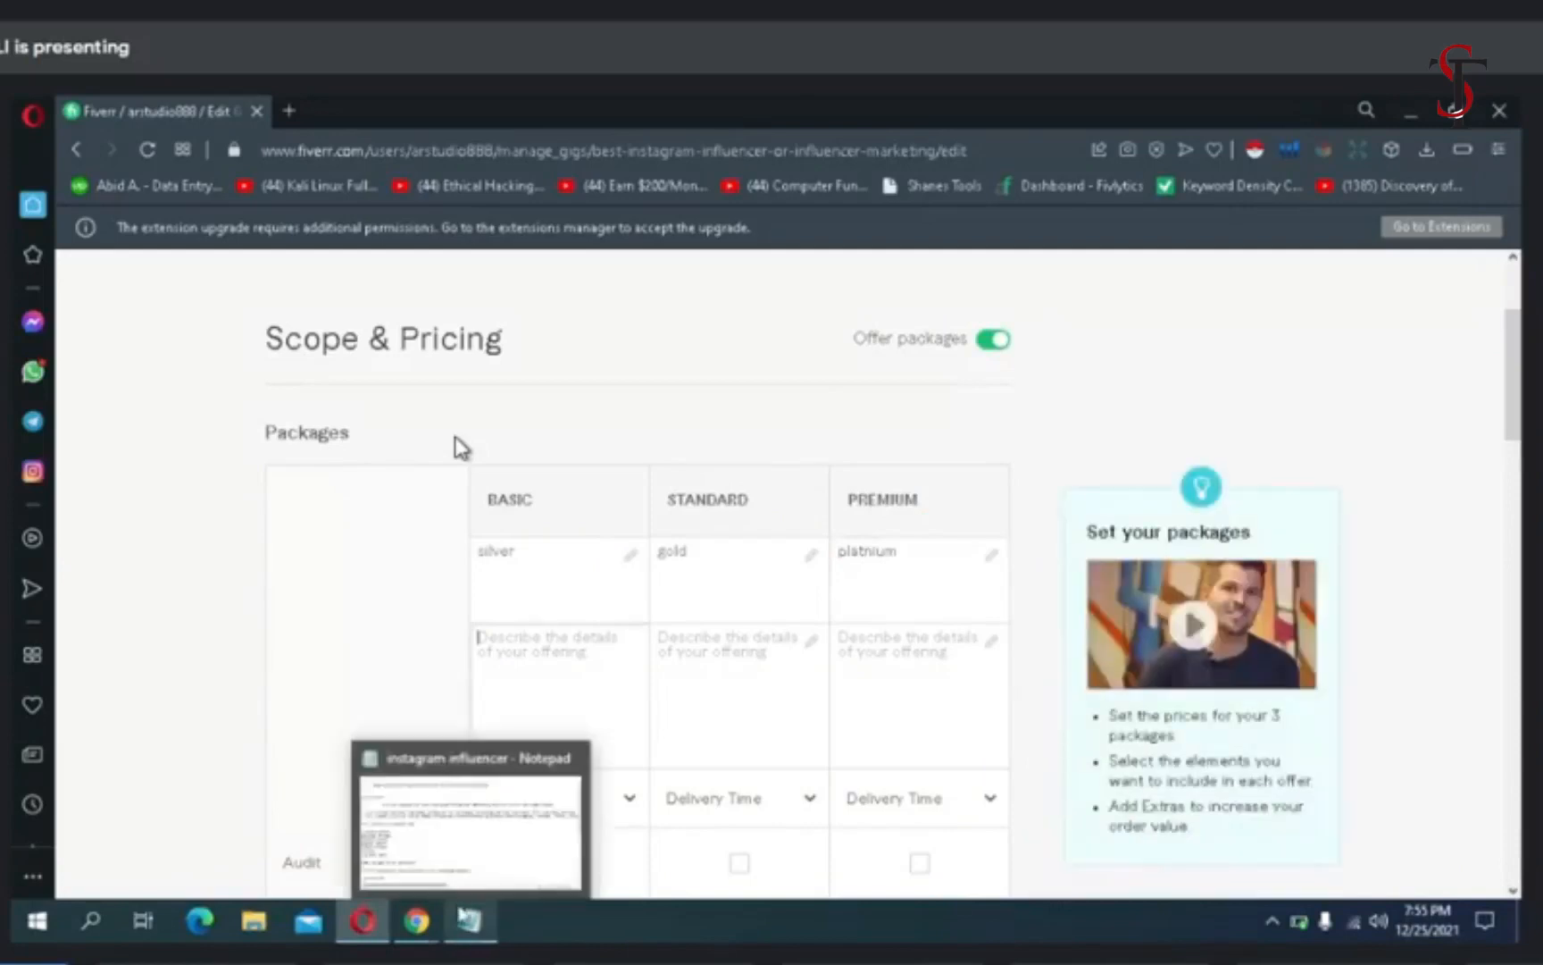
pyautogui.click(451, 837)
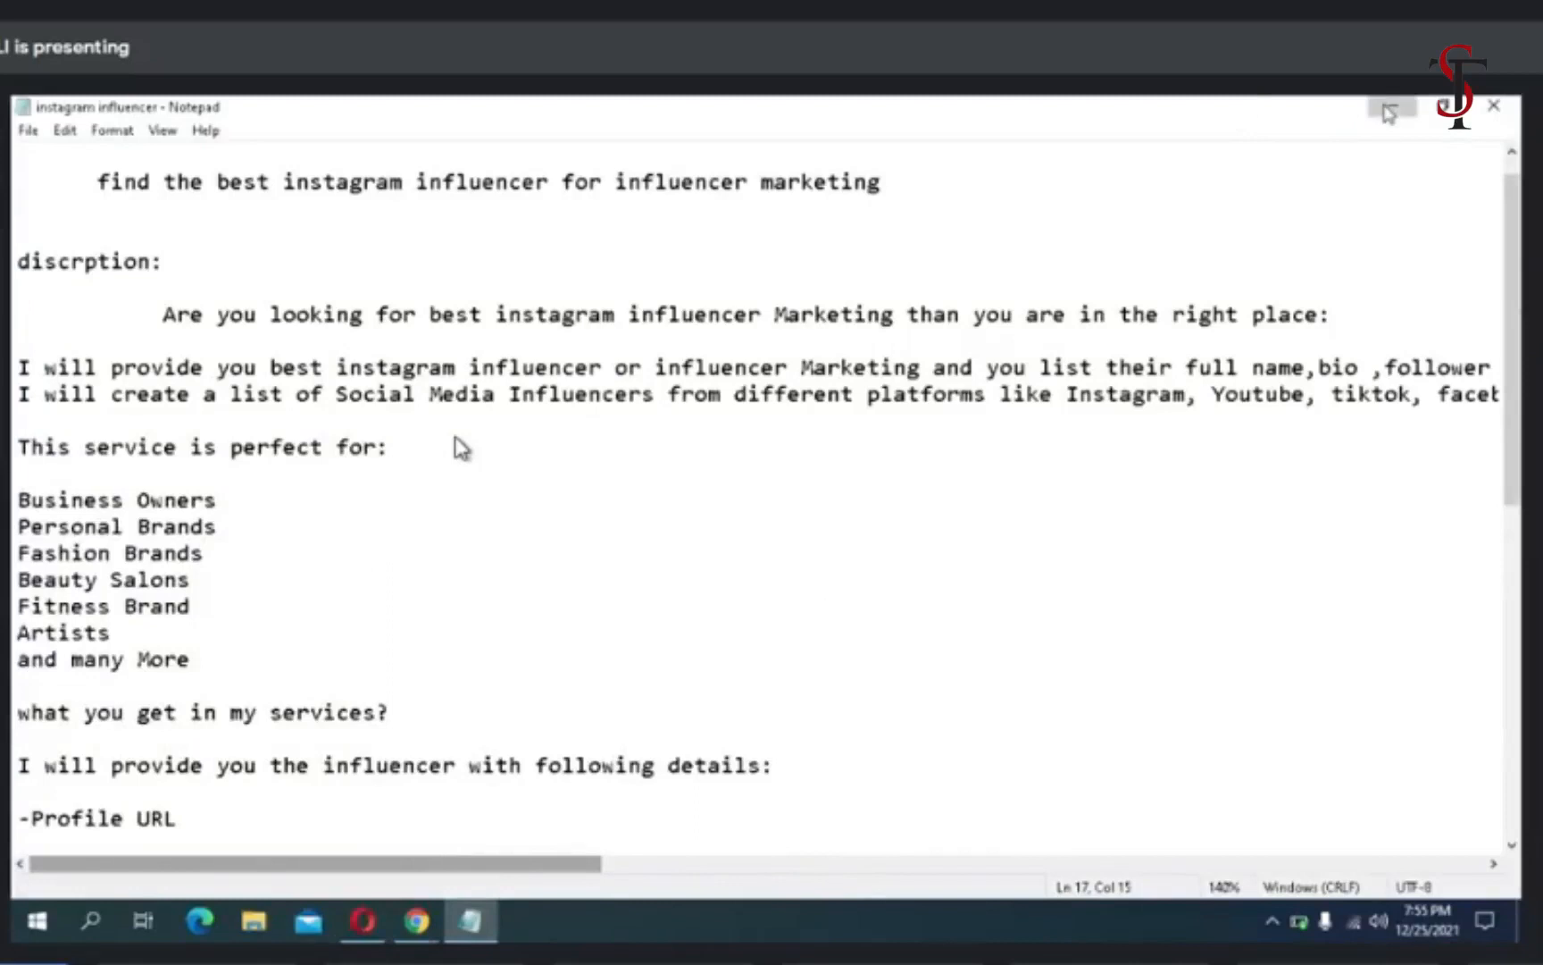
pyautogui.click(1389, 110)
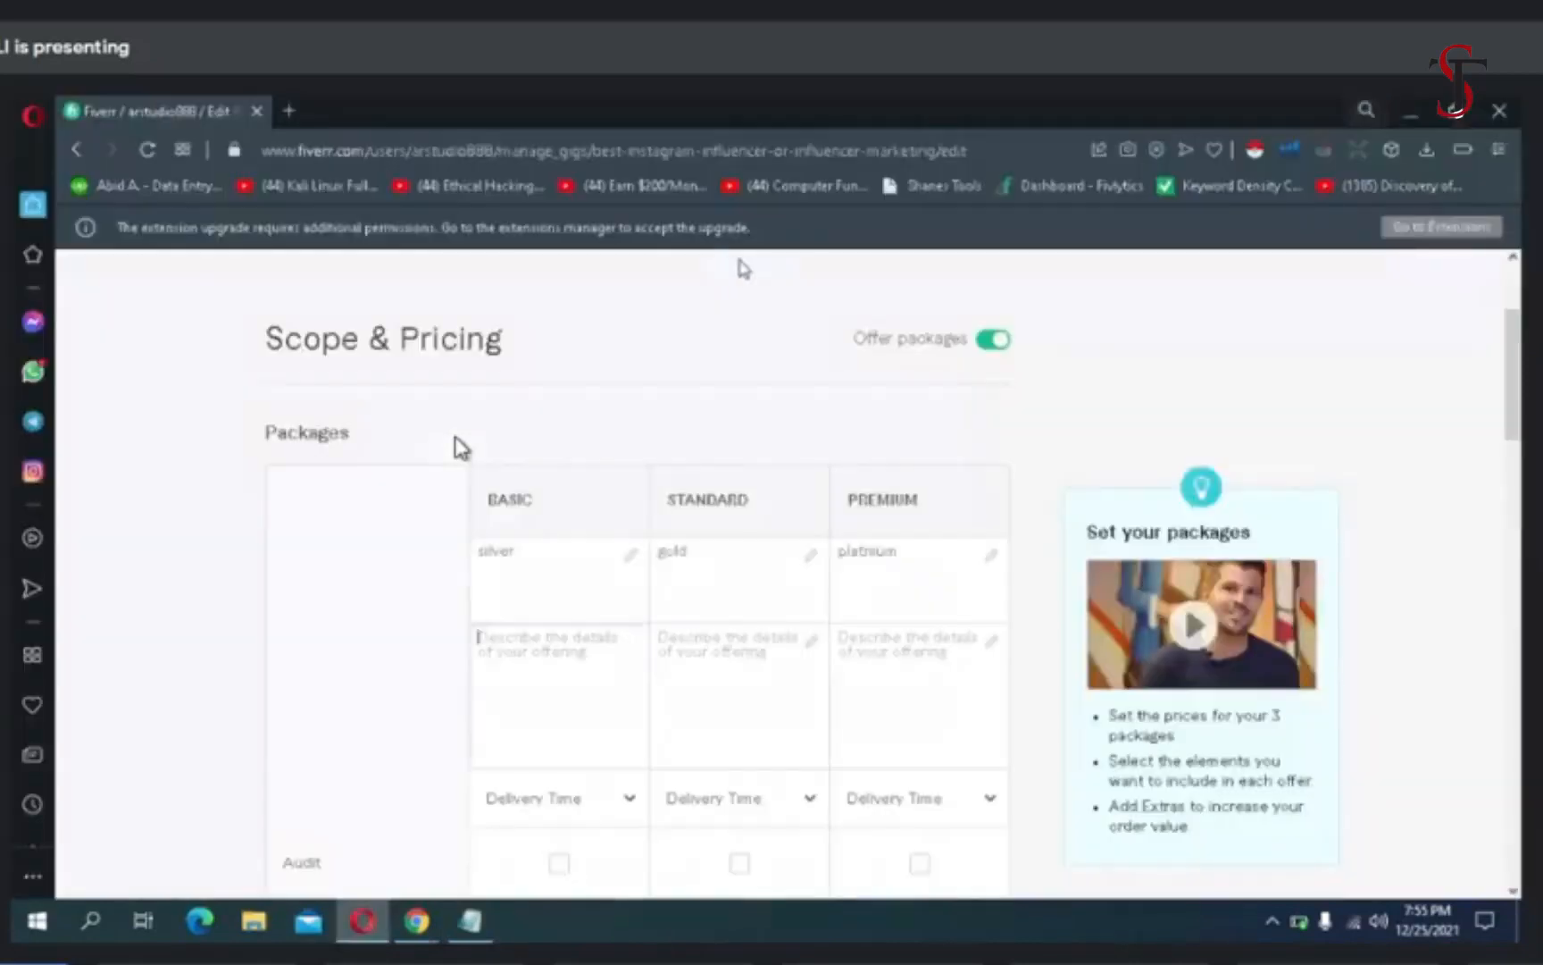
# - Minimize the browser, open the desktop text file "influencer gigs packages" in Notepad and maximize it
pyautogui.click(1411, 111)
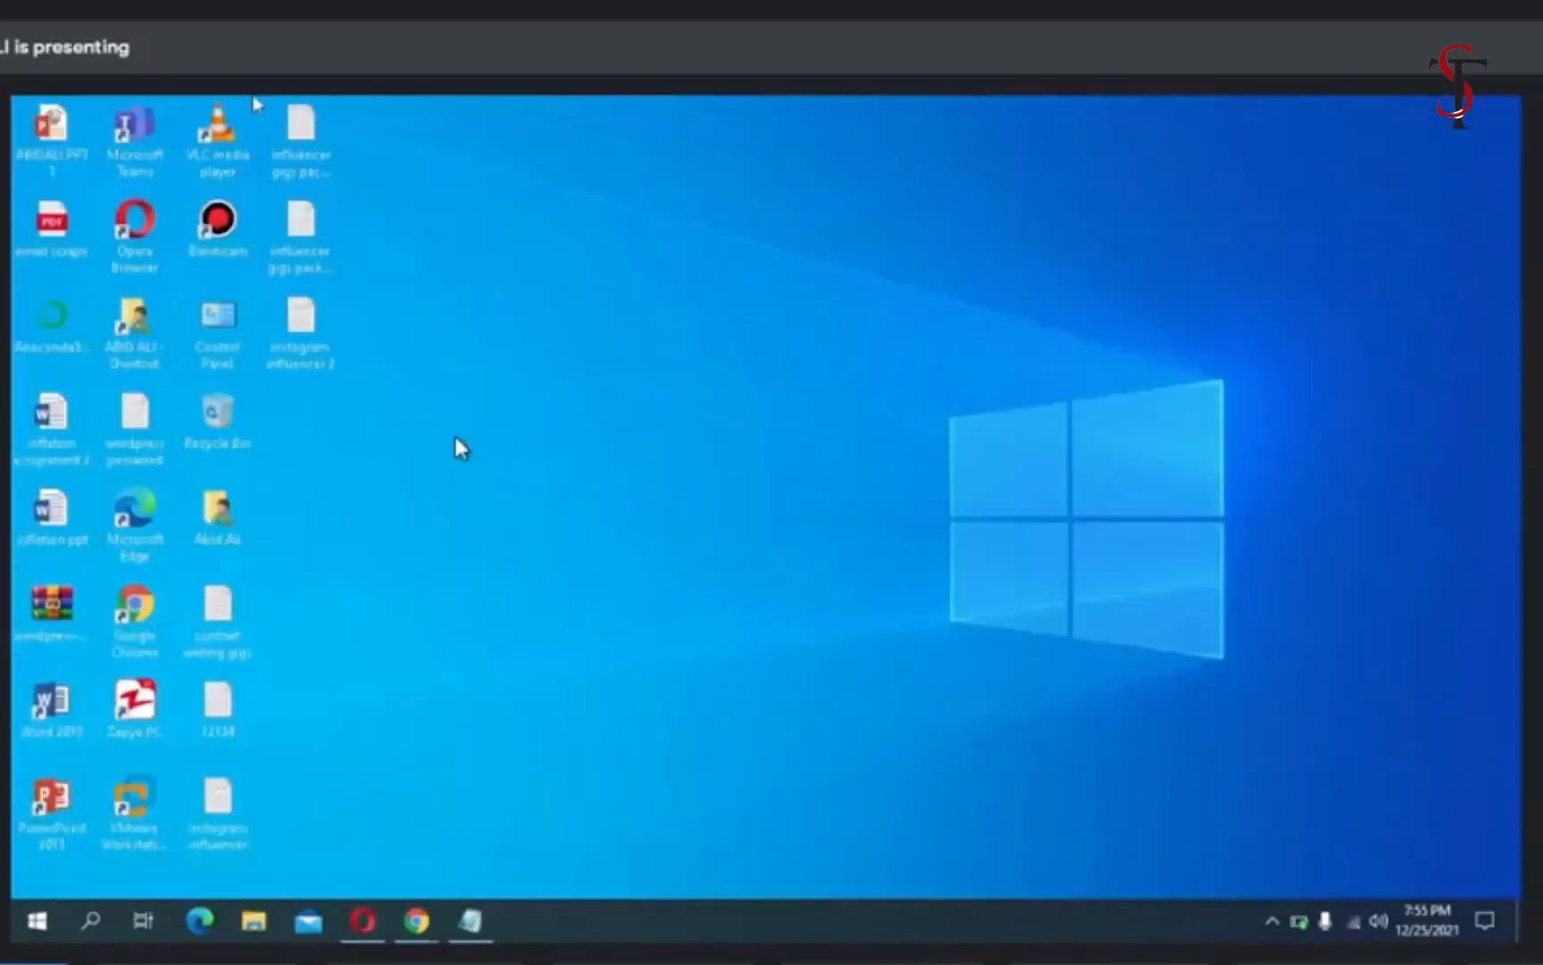
pyautogui.doubleClick(304, 177)
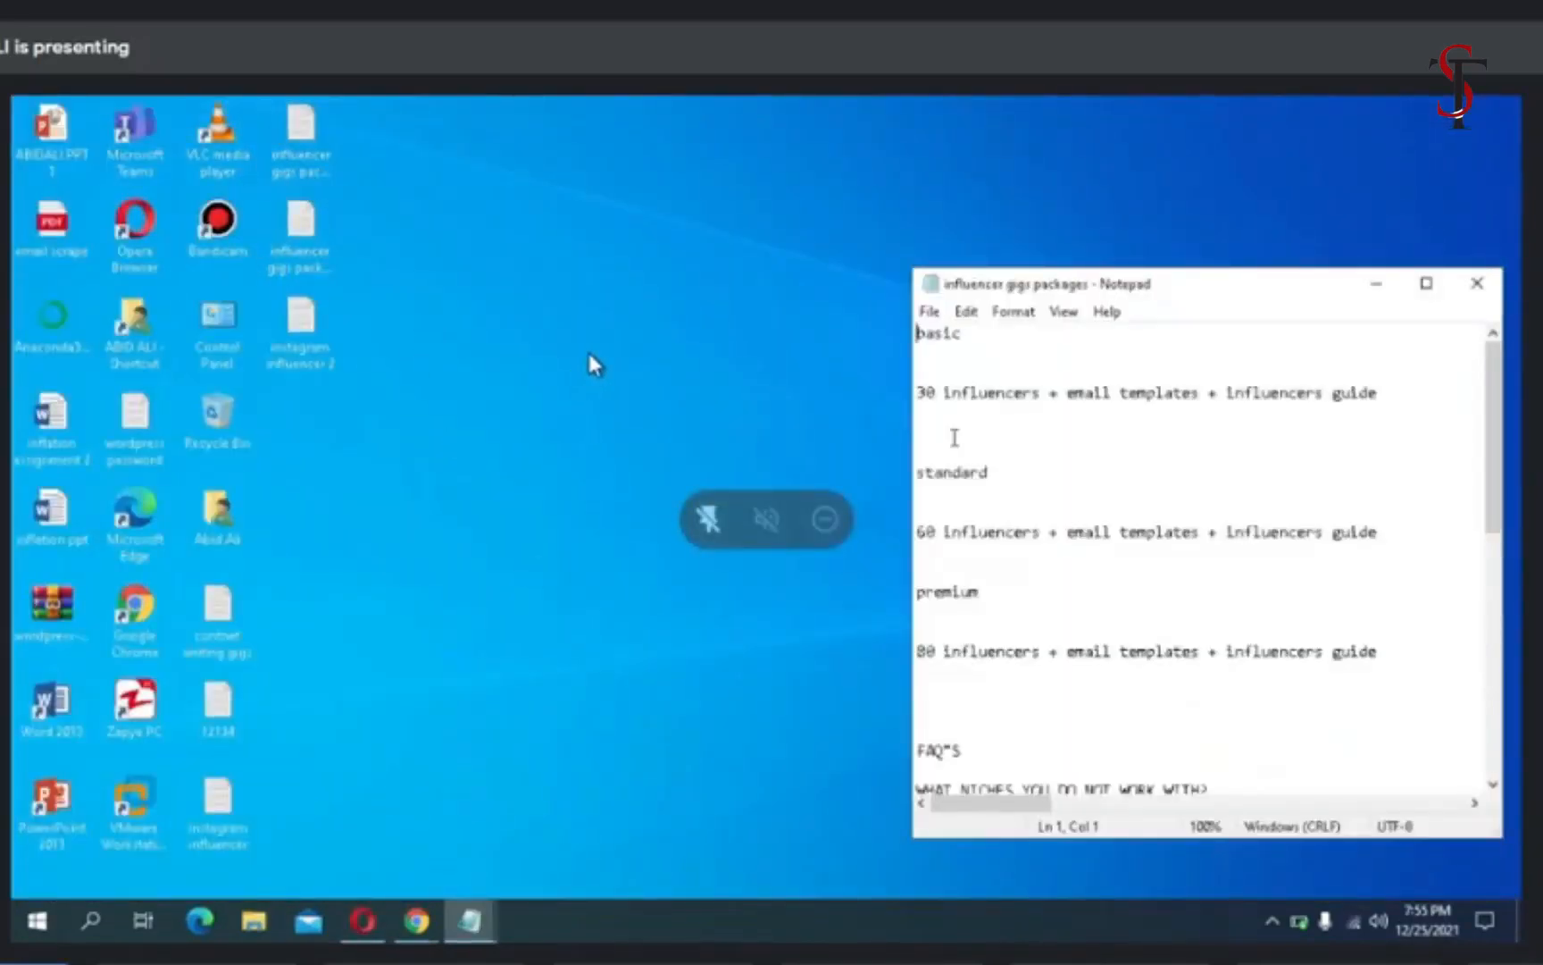
pyautogui.click(1426, 284)
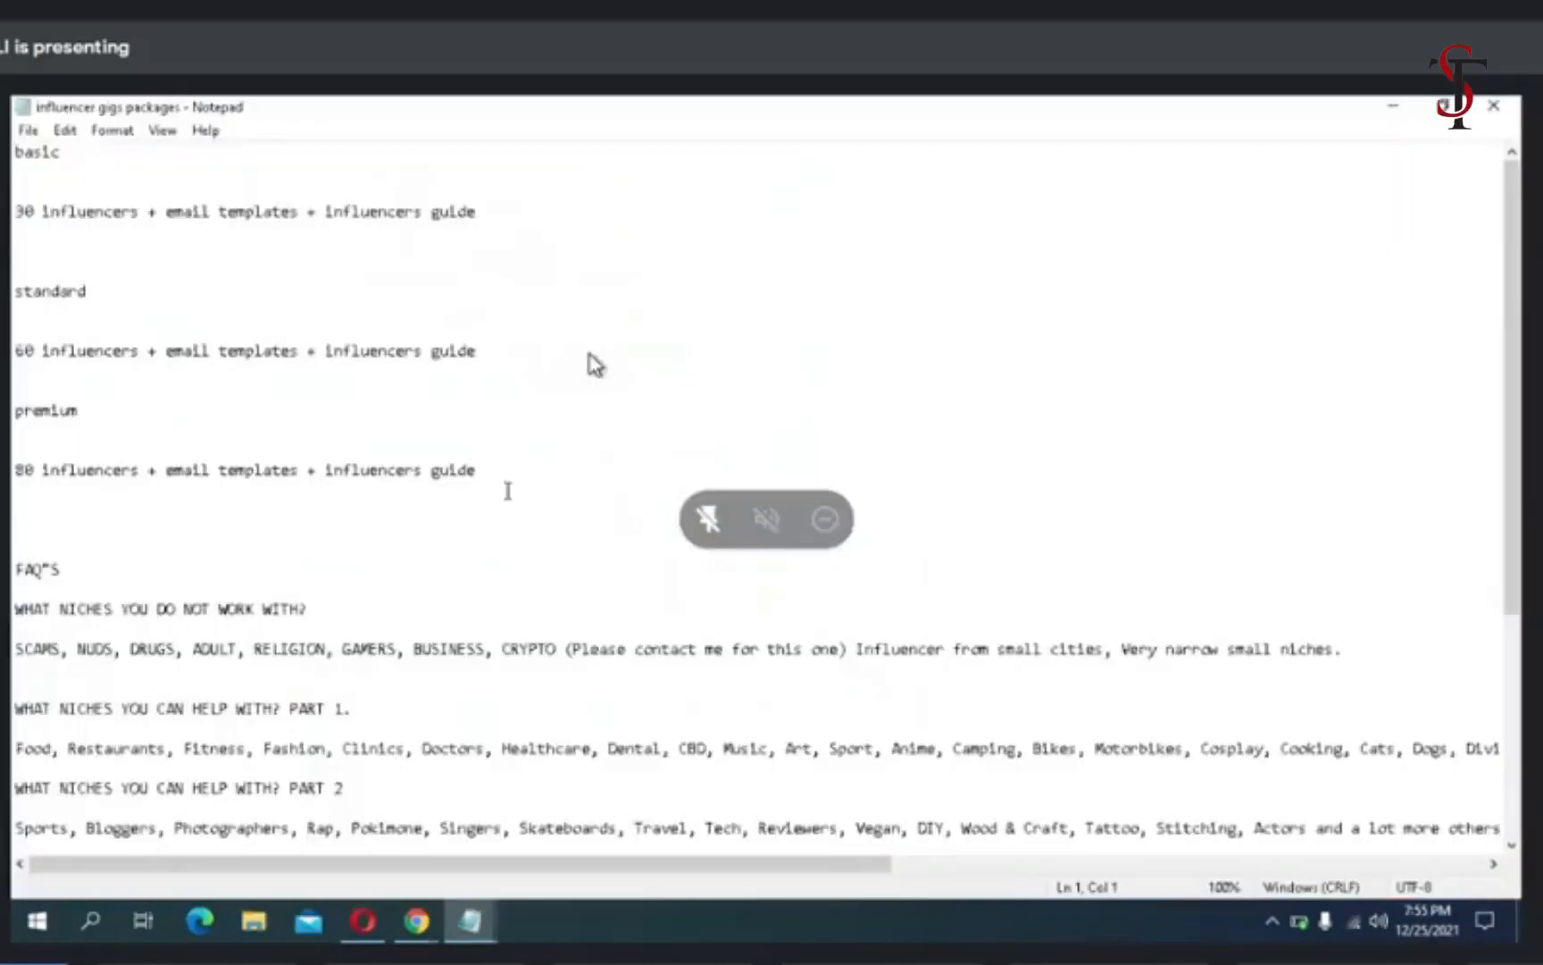
# - Copy the basic line "30 influencers + email templates + influencers guide" and paste it into the Basic package's description in Opera
pyautogui.click(494, 222)
pyautogui.moveTo(146, 225); pyautogui.dragTo(27, 187)
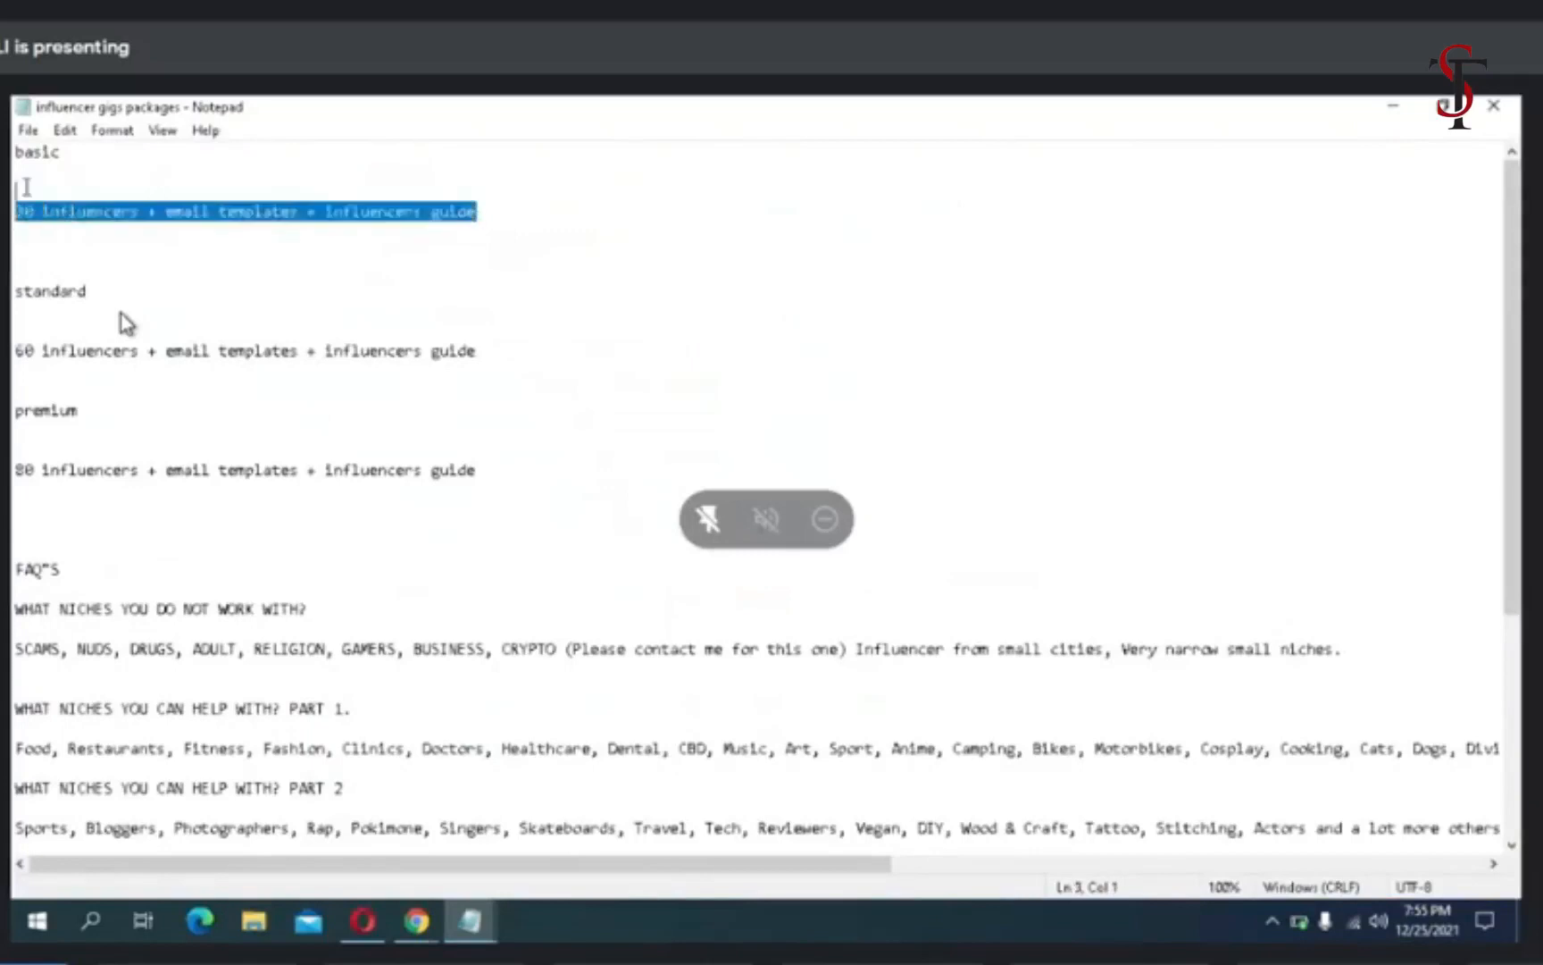
pyautogui.rightClick(18, 207)
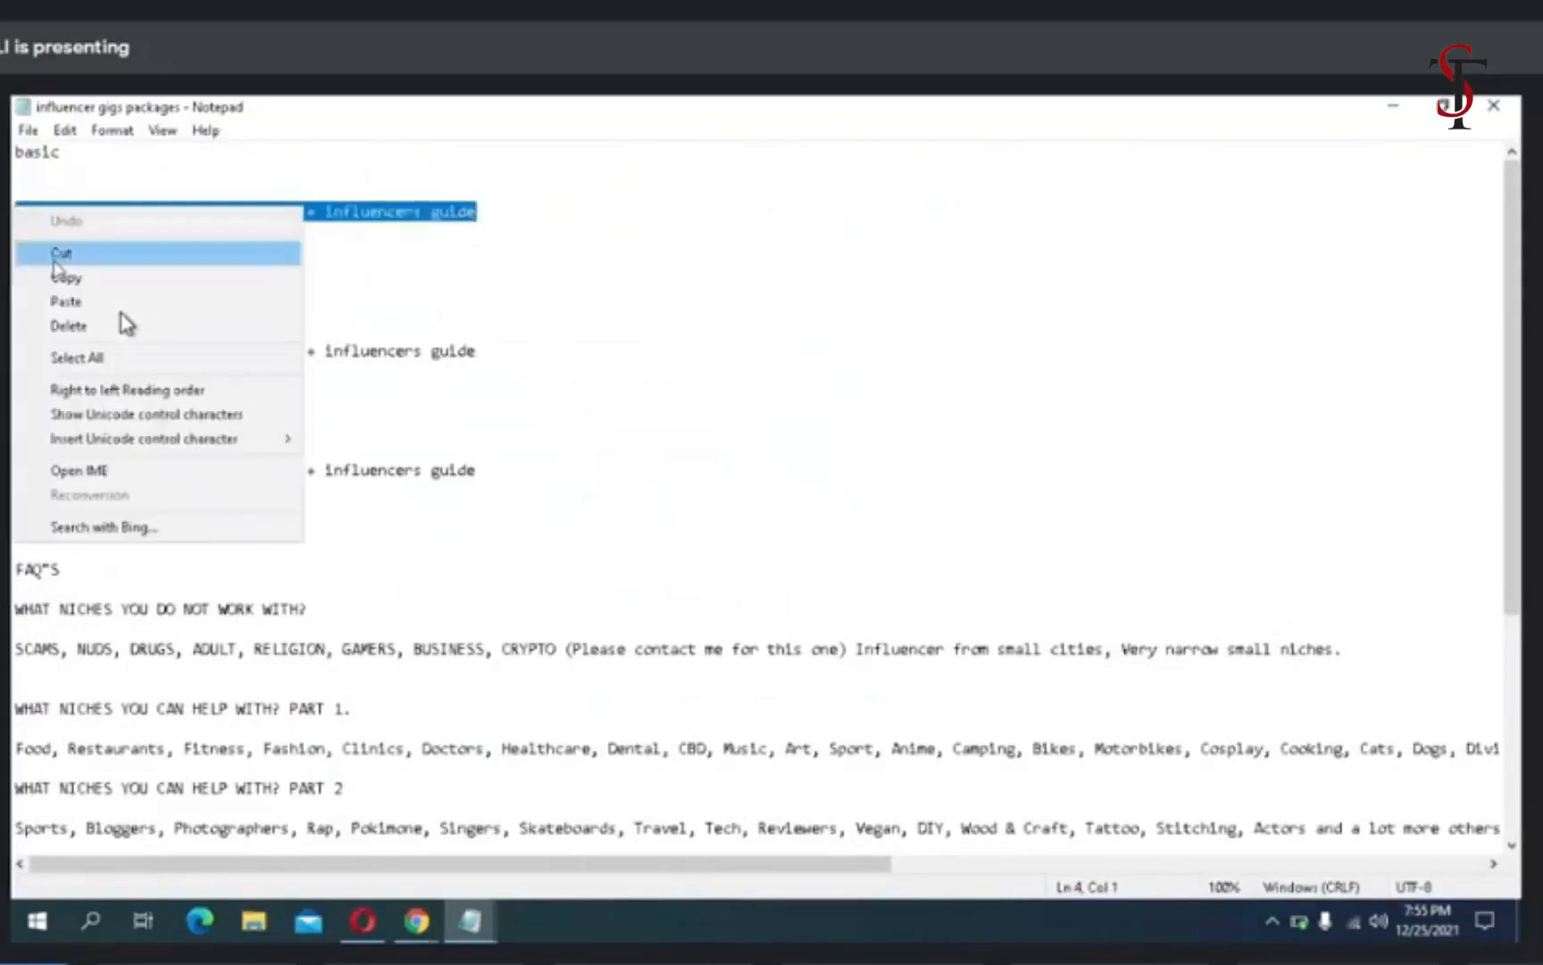
pyautogui.click(63, 277)
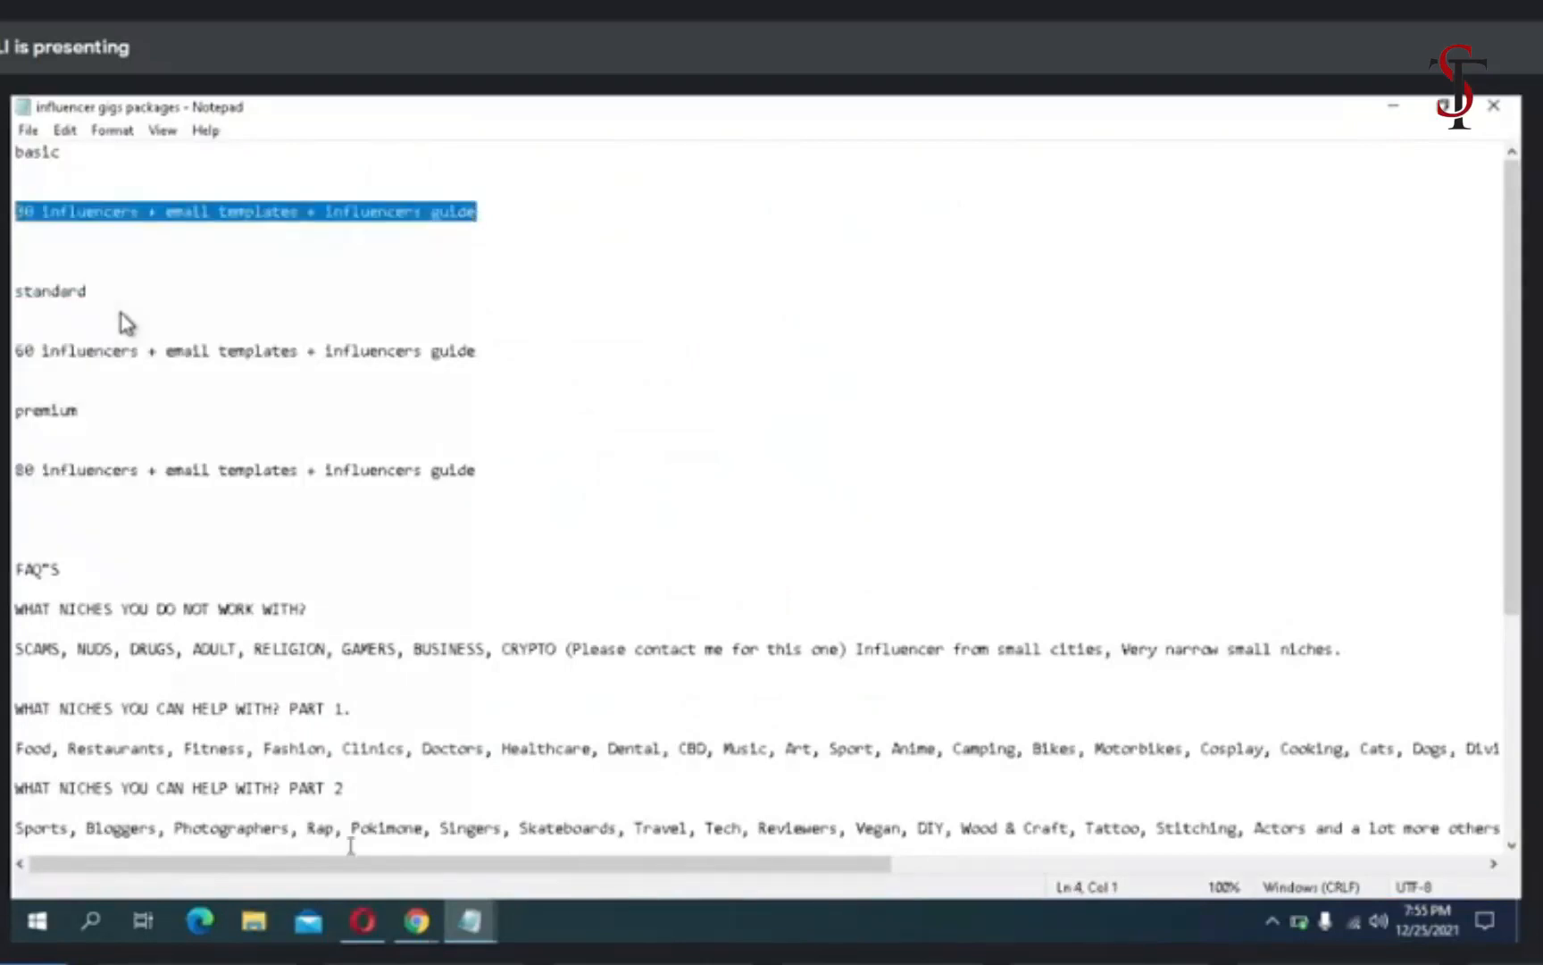
pyautogui.click(362, 920)
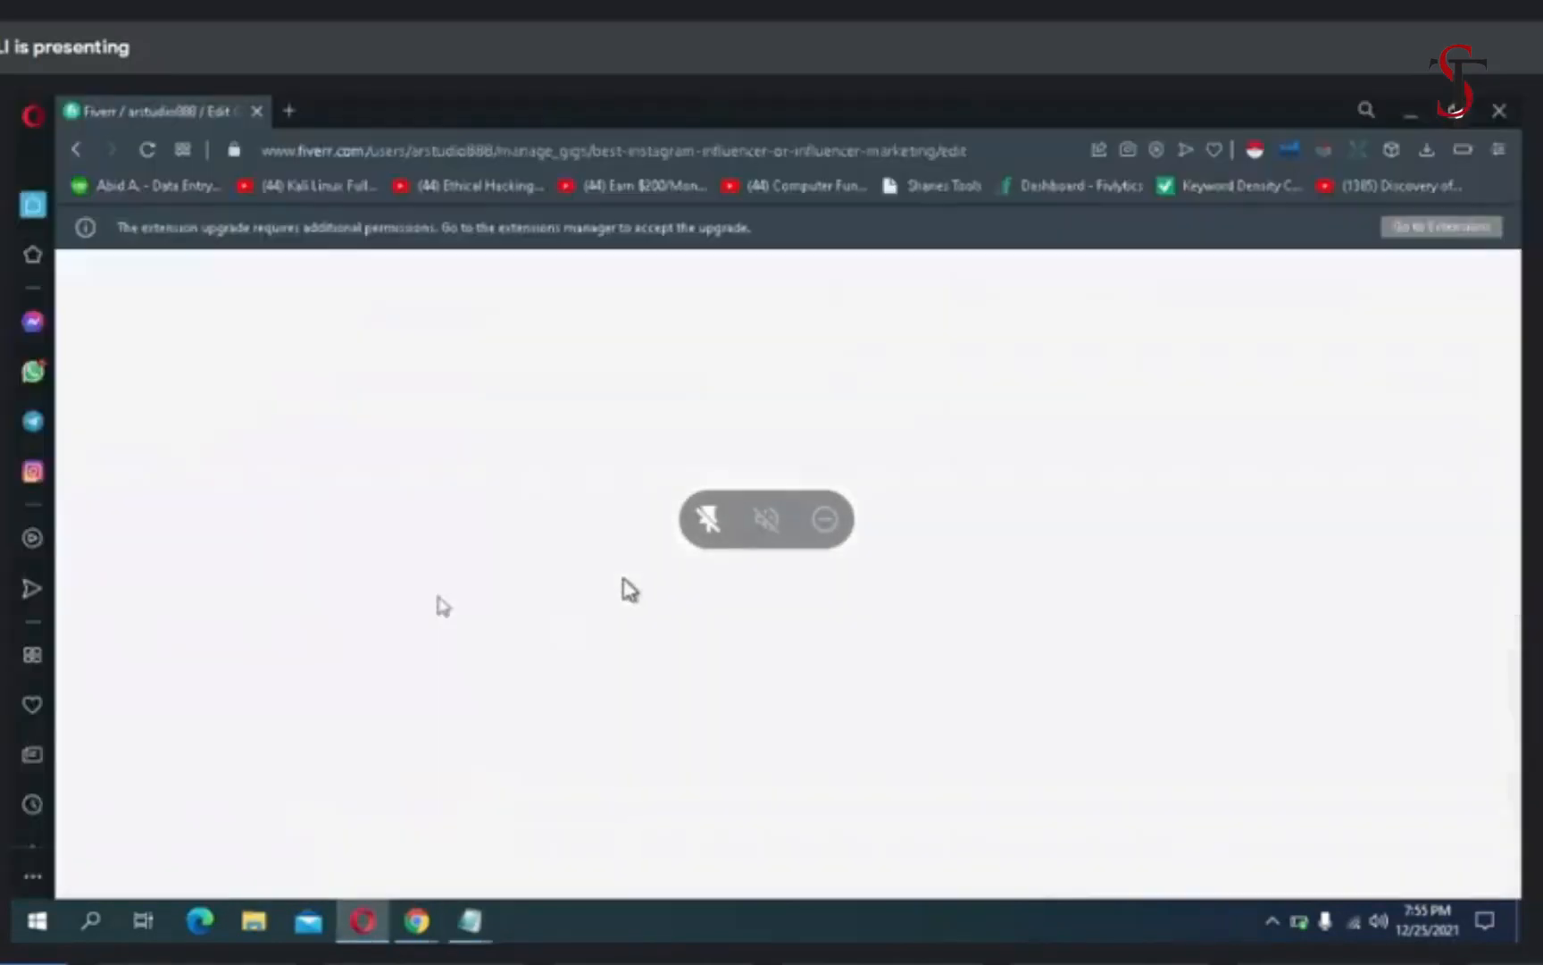
pyautogui.click(523, 636)
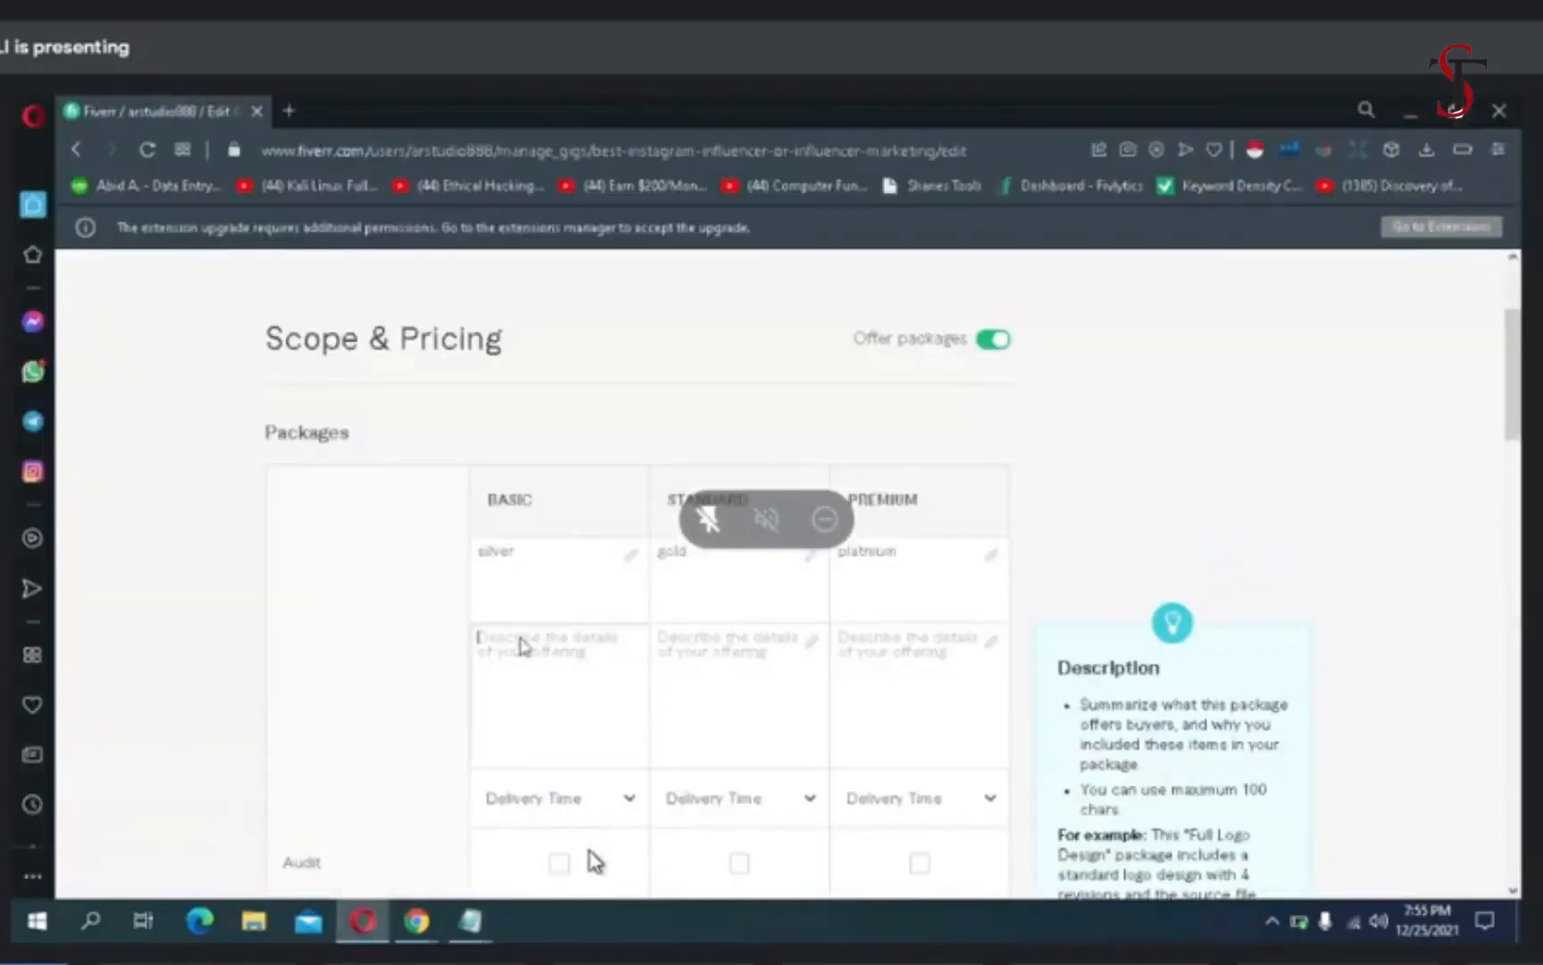
pyautogui.rightClick(522, 643)
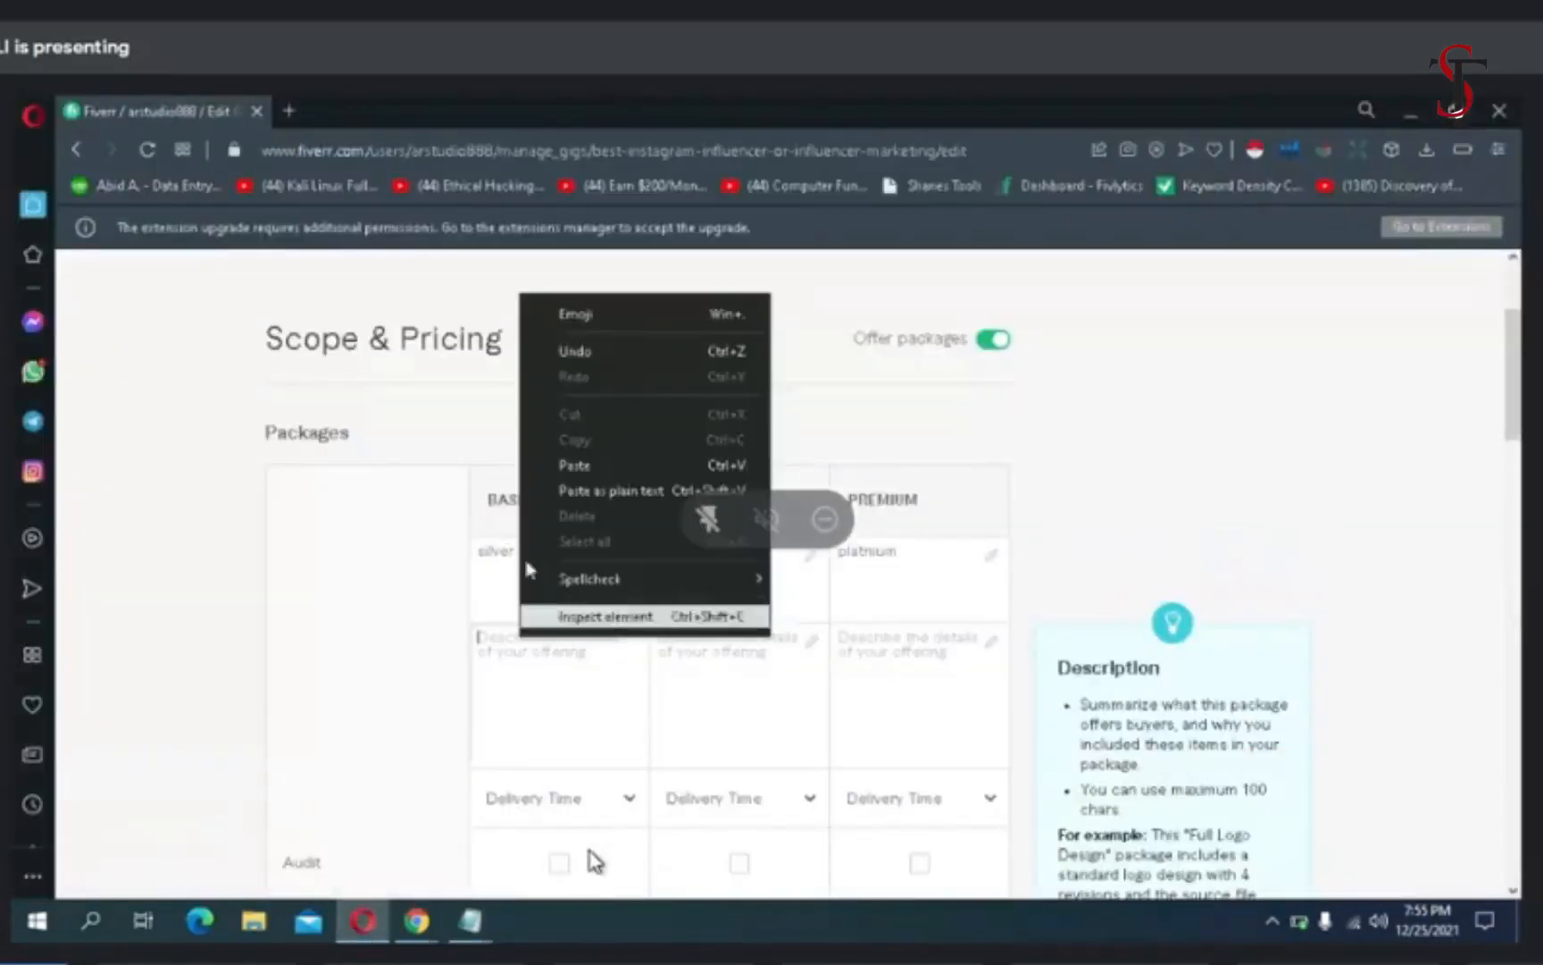
pyautogui.click(562, 466)
# - Return to the packages file in Notepad and replace the line under standard with "30 influencers + email templates + influencers guide"
pyautogui.click(751, 659)
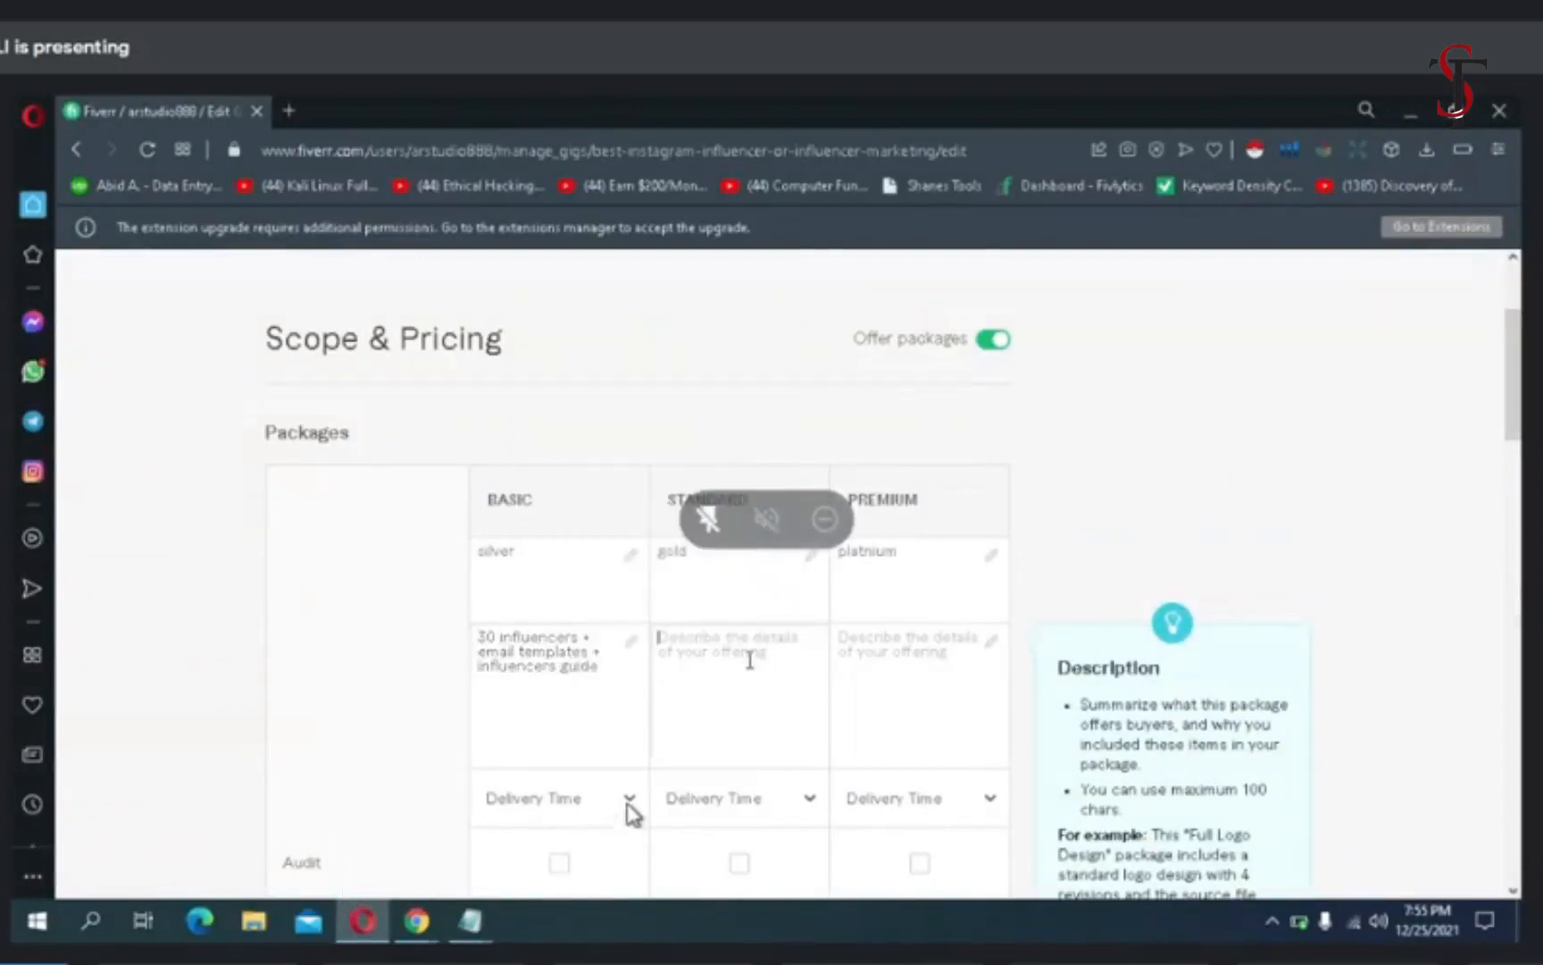
pyautogui.moveTo(470, 921)
pyautogui.click(490, 829)
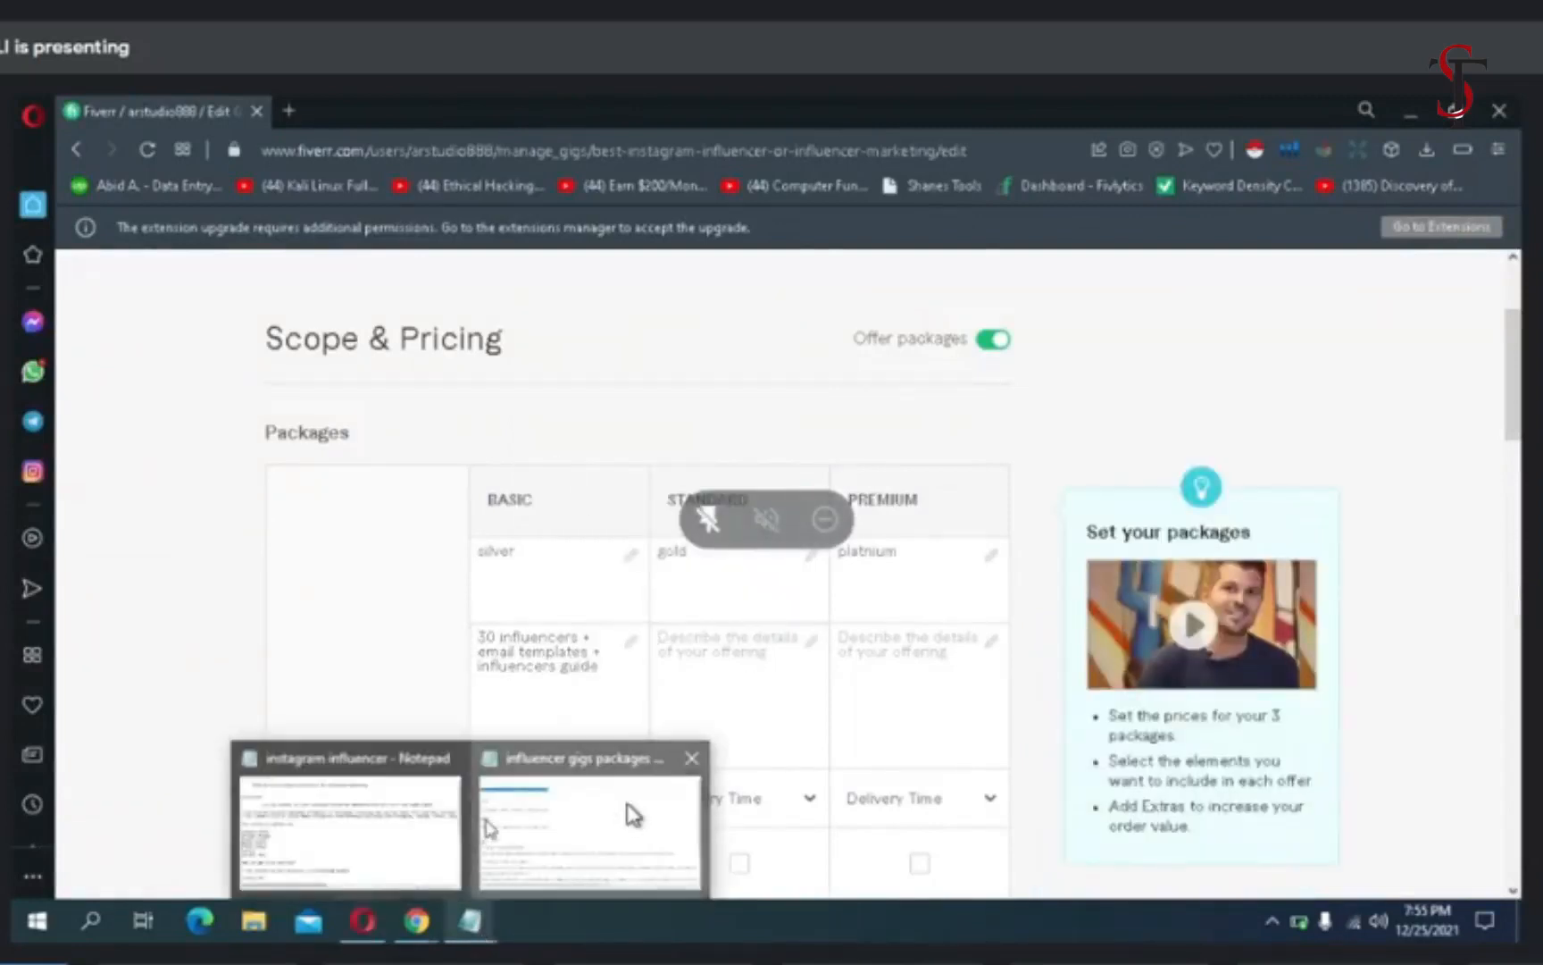
pyautogui.moveTo(416, 921)
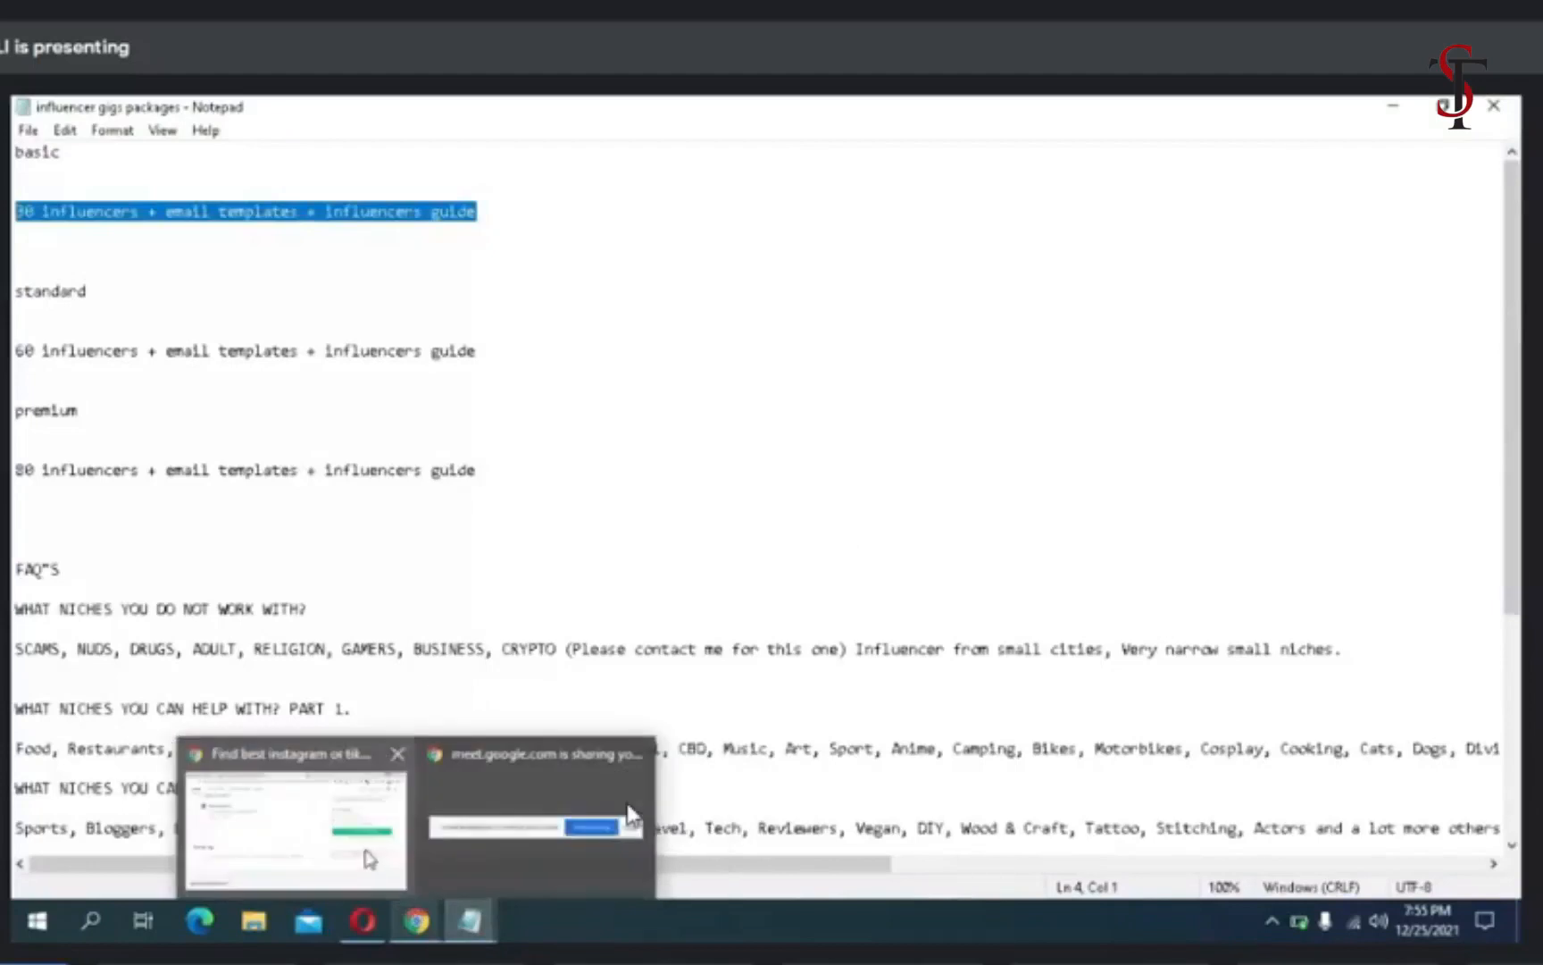
pyautogui.moveTo(501, 357); pyautogui.dragTo(20, 352)
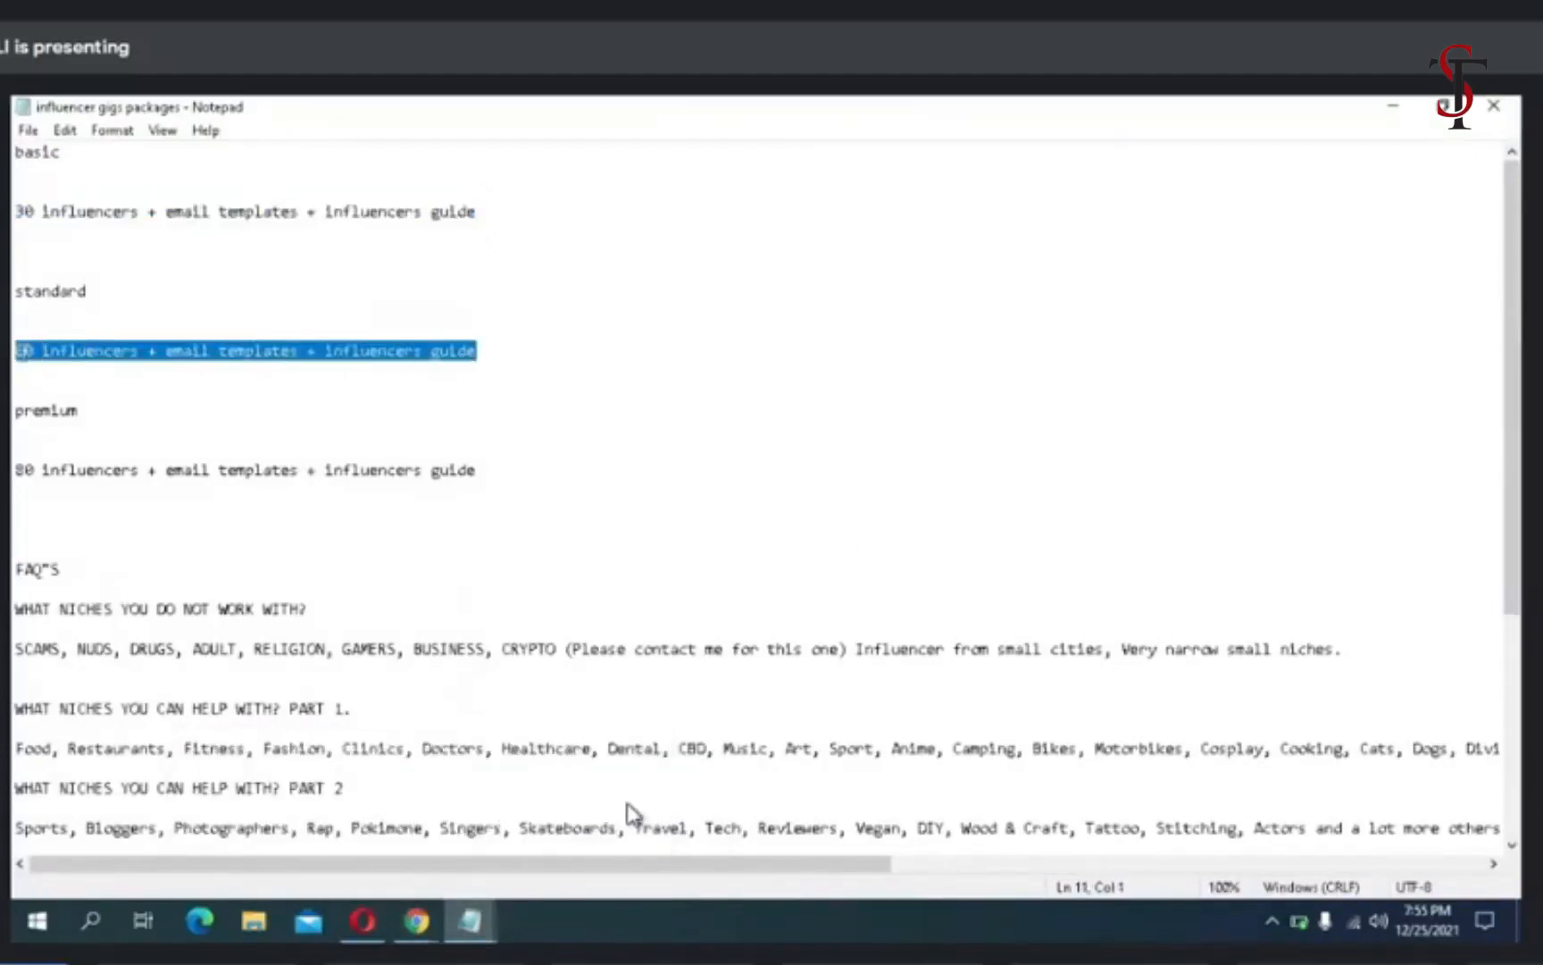
pyautogui.rightClick(20, 352)
pyautogui.click(67, 444)
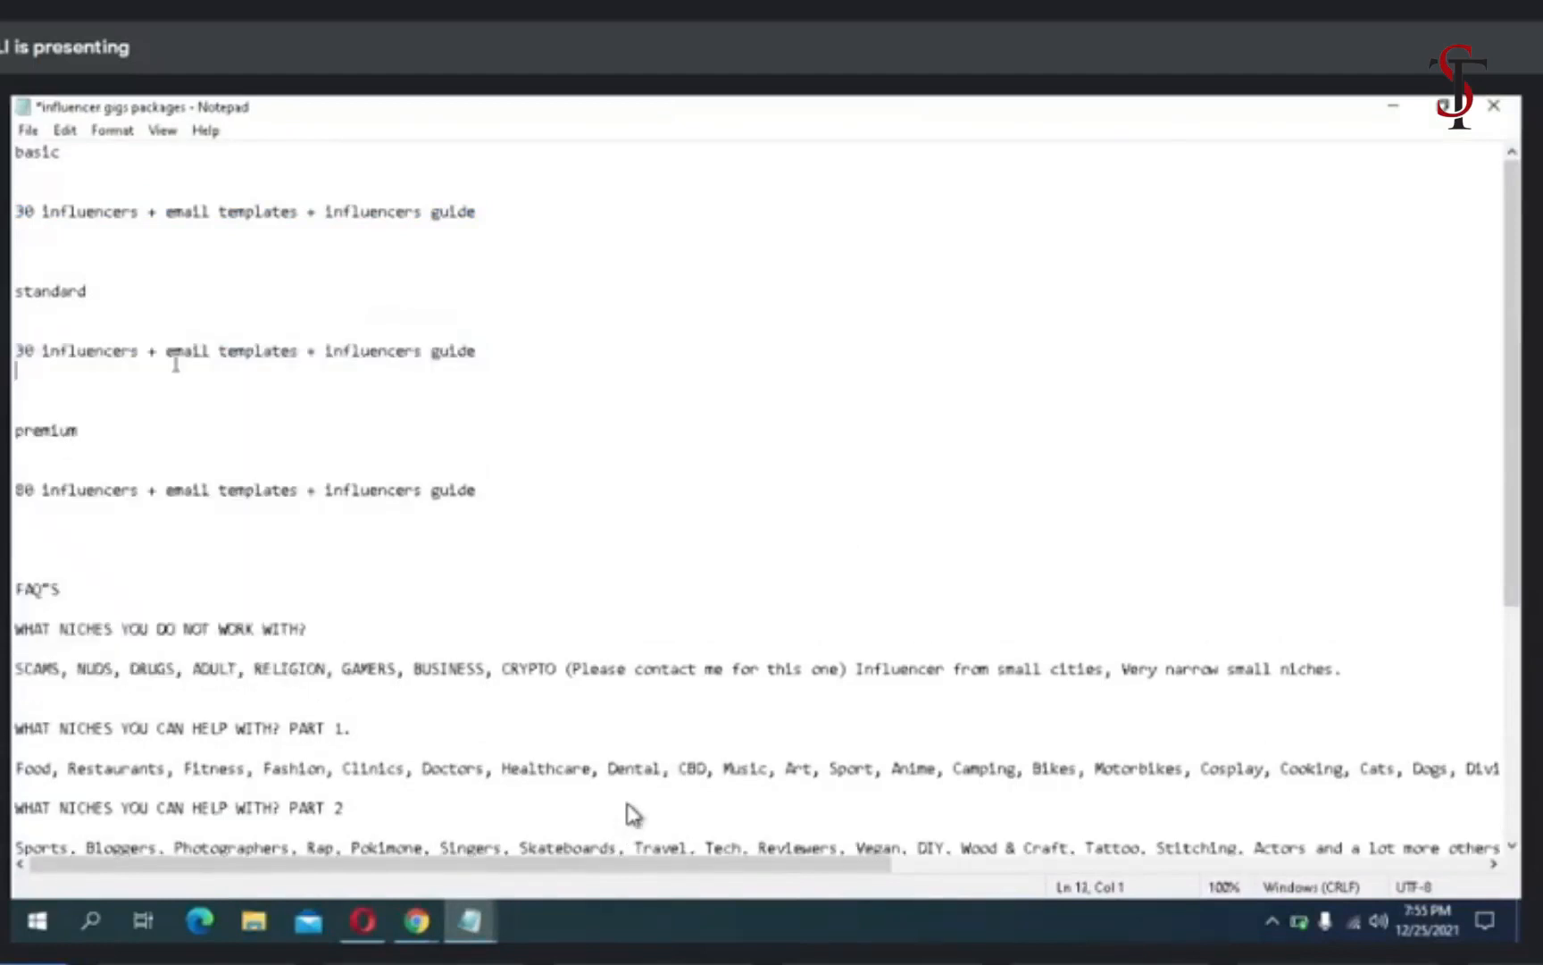
# - Copy the standard line "30 influencers + email templates + influencers guide" and paste it into the Standard package's description in Opera
pyautogui.click(466, 349)
pyautogui.moveTo(490, 351); pyautogui.dragTo(338, 330)
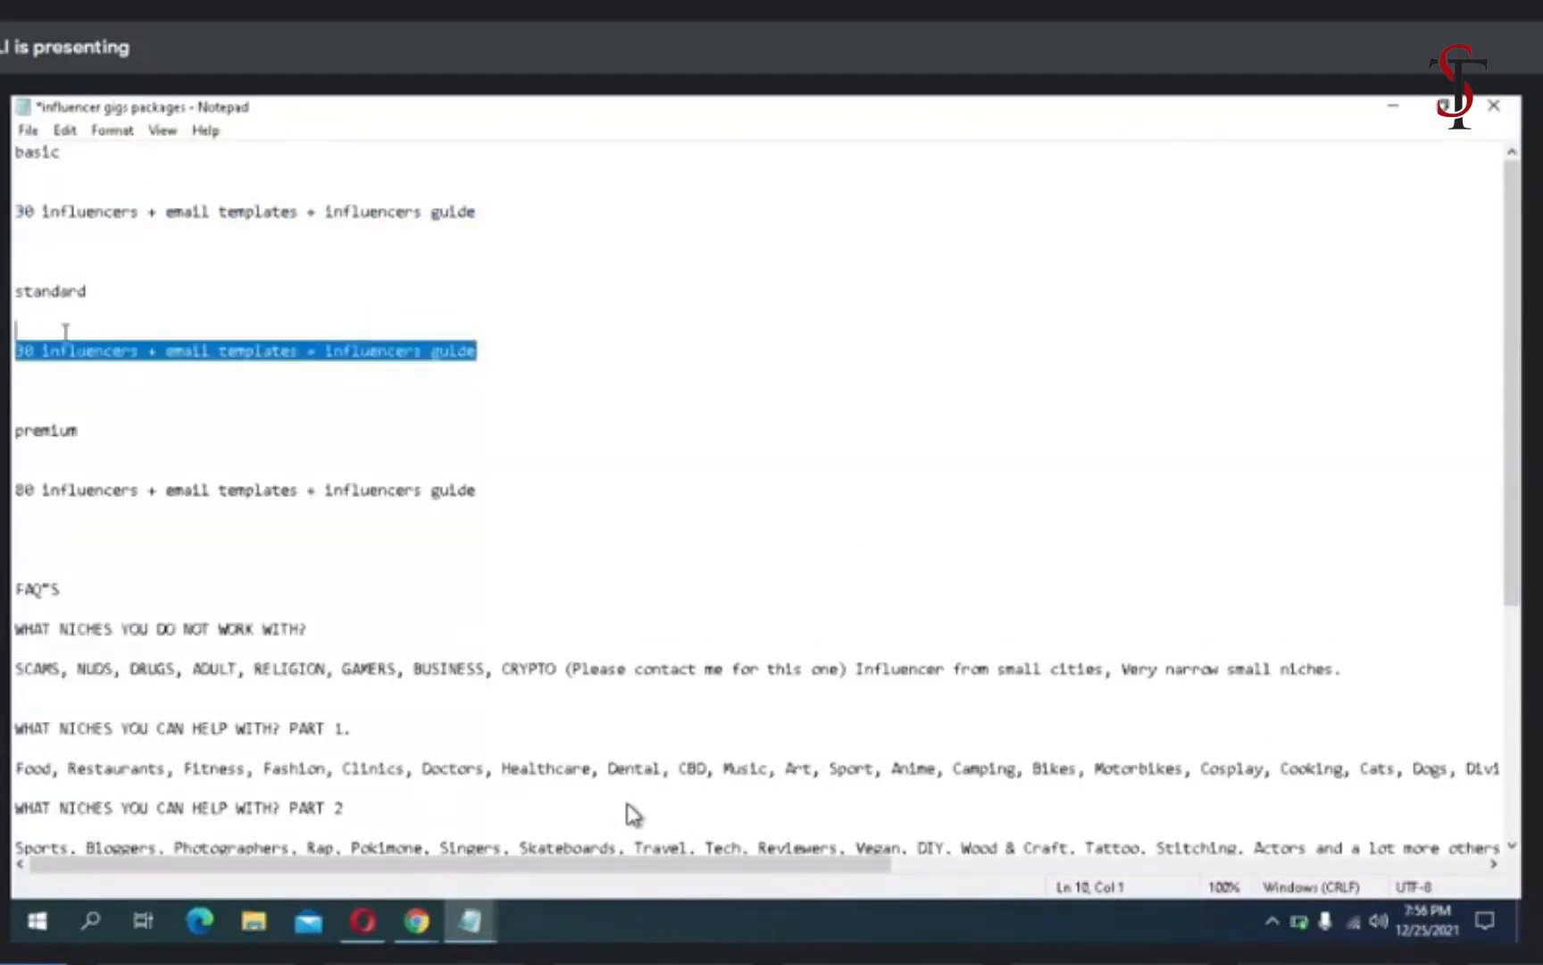
pyautogui.rightClick(24, 337)
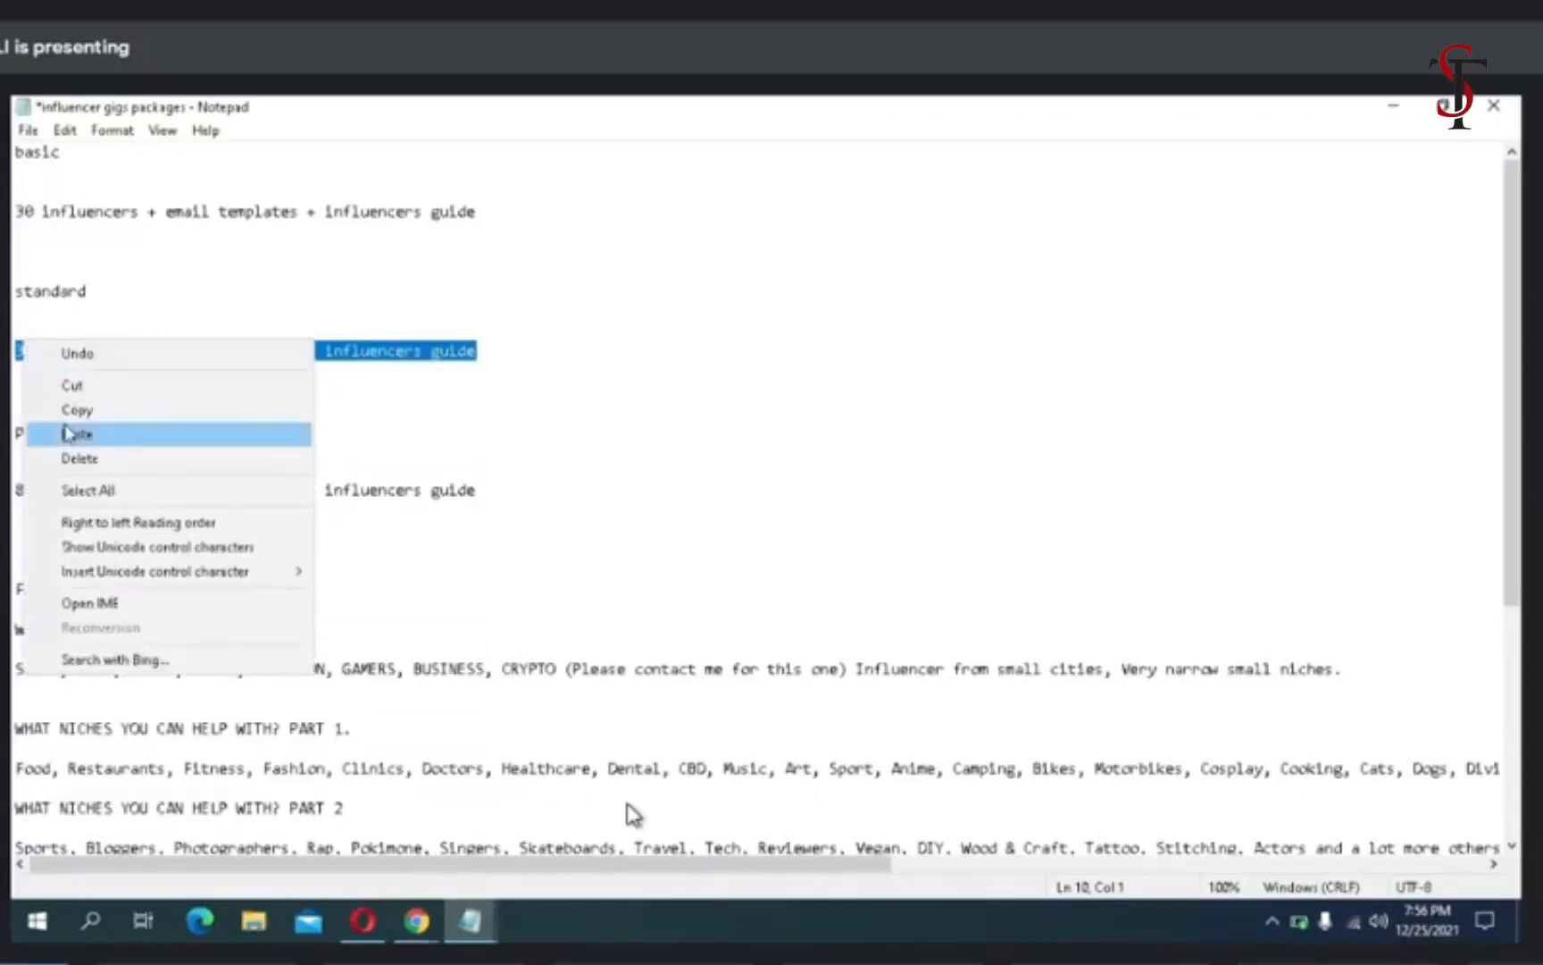
pyautogui.click(64, 418)
pyautogui.moveTo(420, 916)
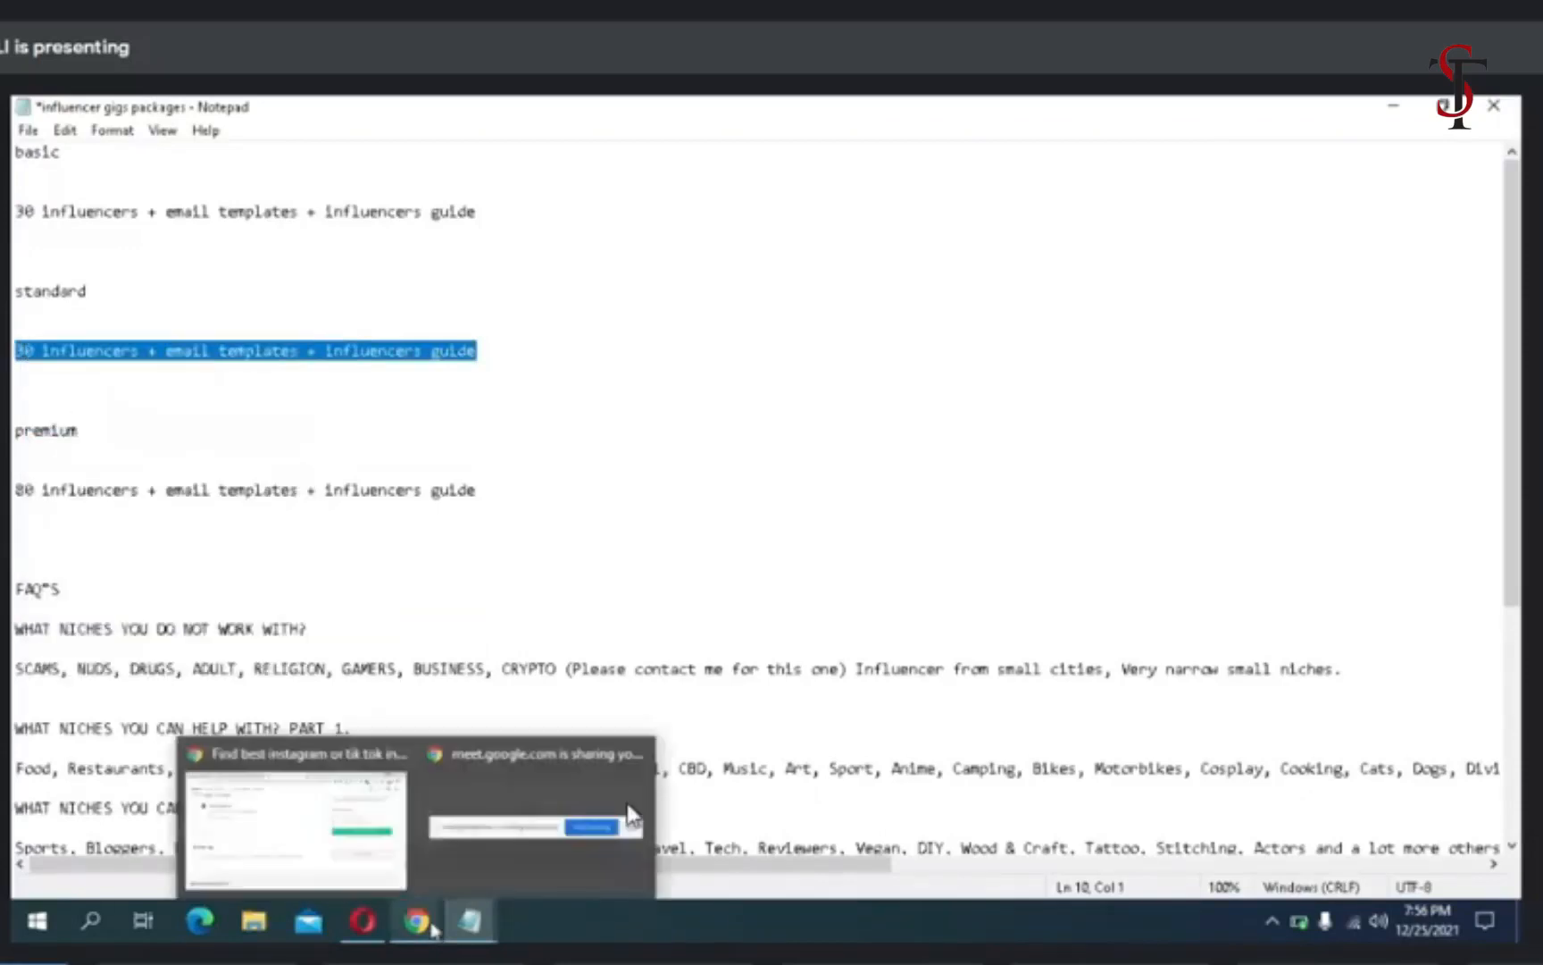
pyautogui.click(393, 839)
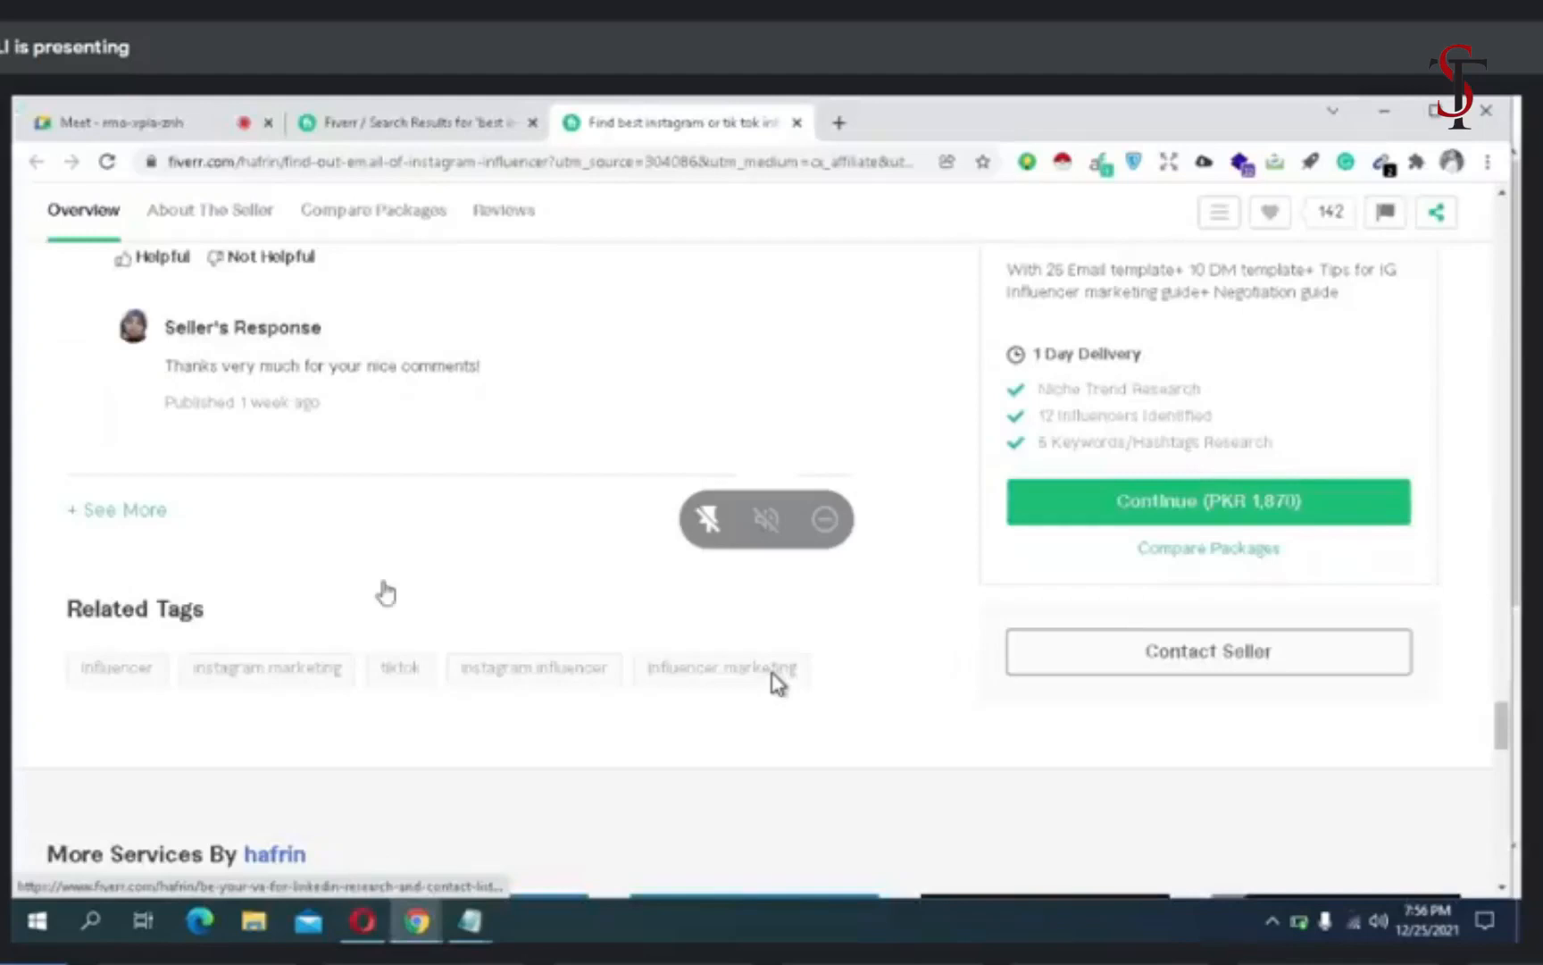
pyautogui.moveTo(364, 916)
pyautogui.click(366, 859)
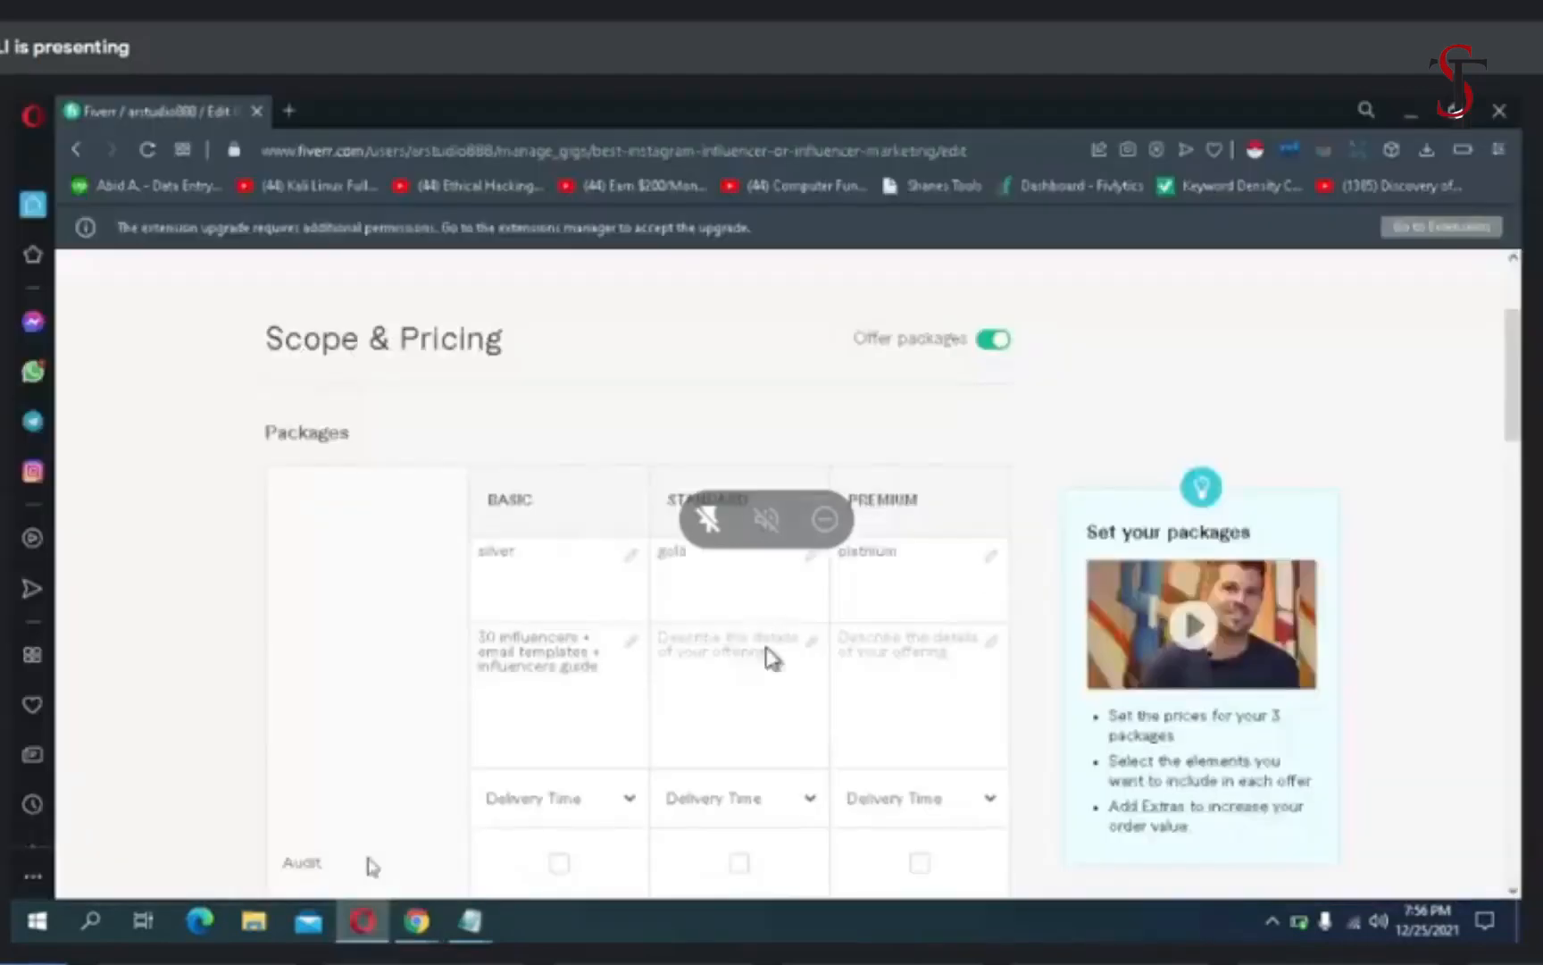
pyautogui.click(707, 668)
pyautogui.rightClick(707, 668)
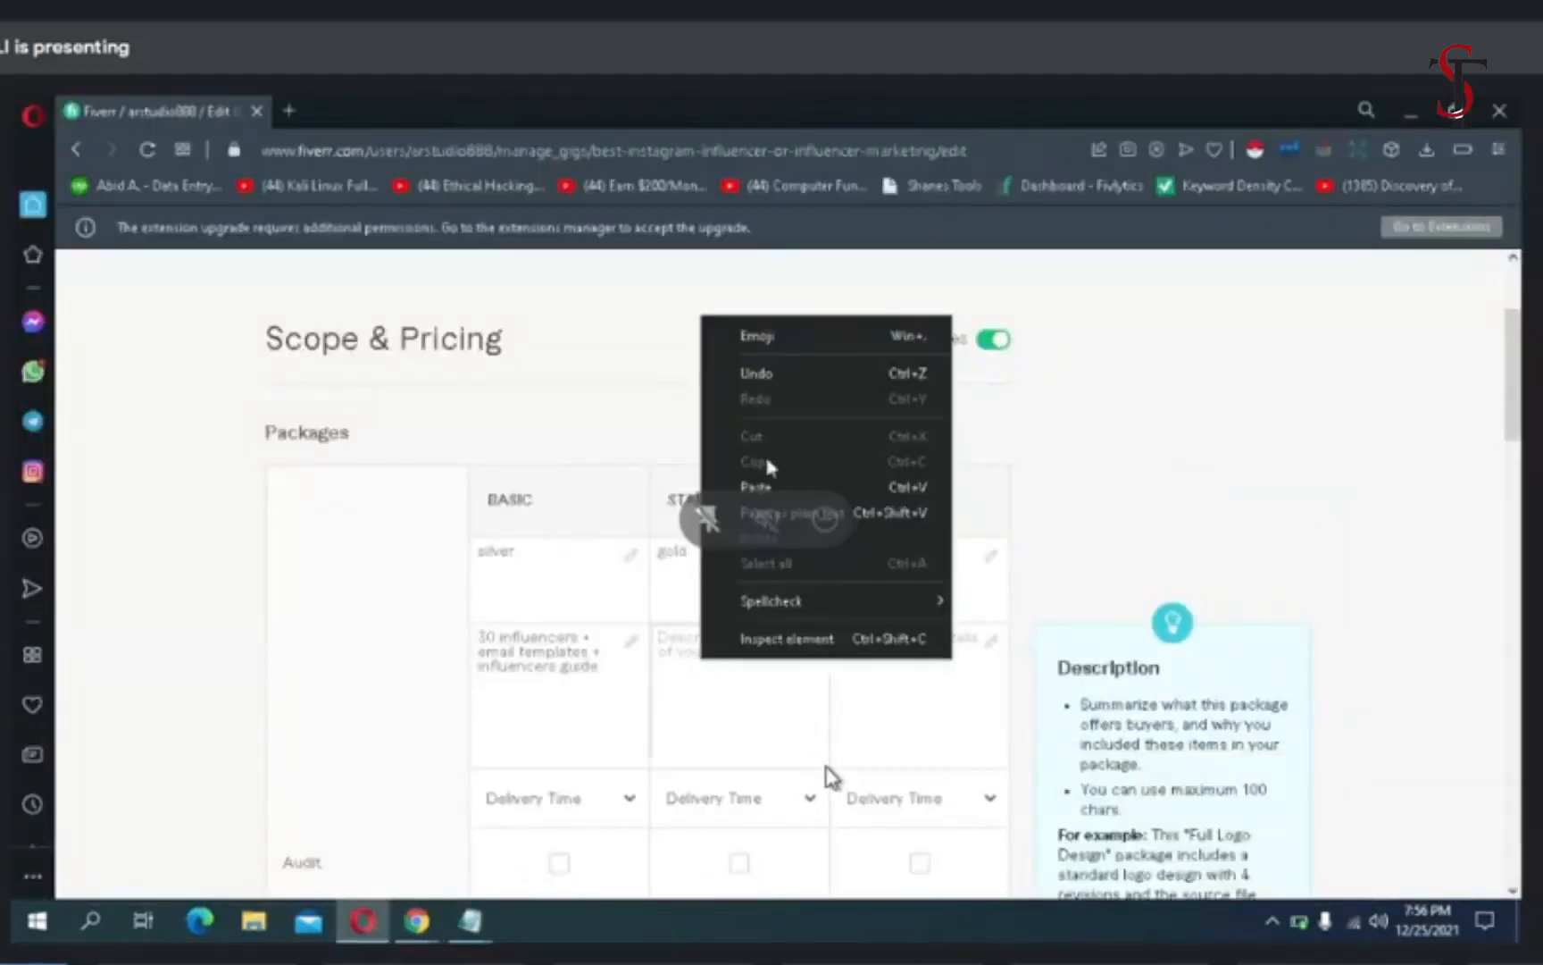
pyautogui.click(759, 488)
# - Copy the premium line "80 influencers + email templates + influencers guide" from Notepad and paste it into the Premium package's description in Opera
pyautogui.click(849, 645)
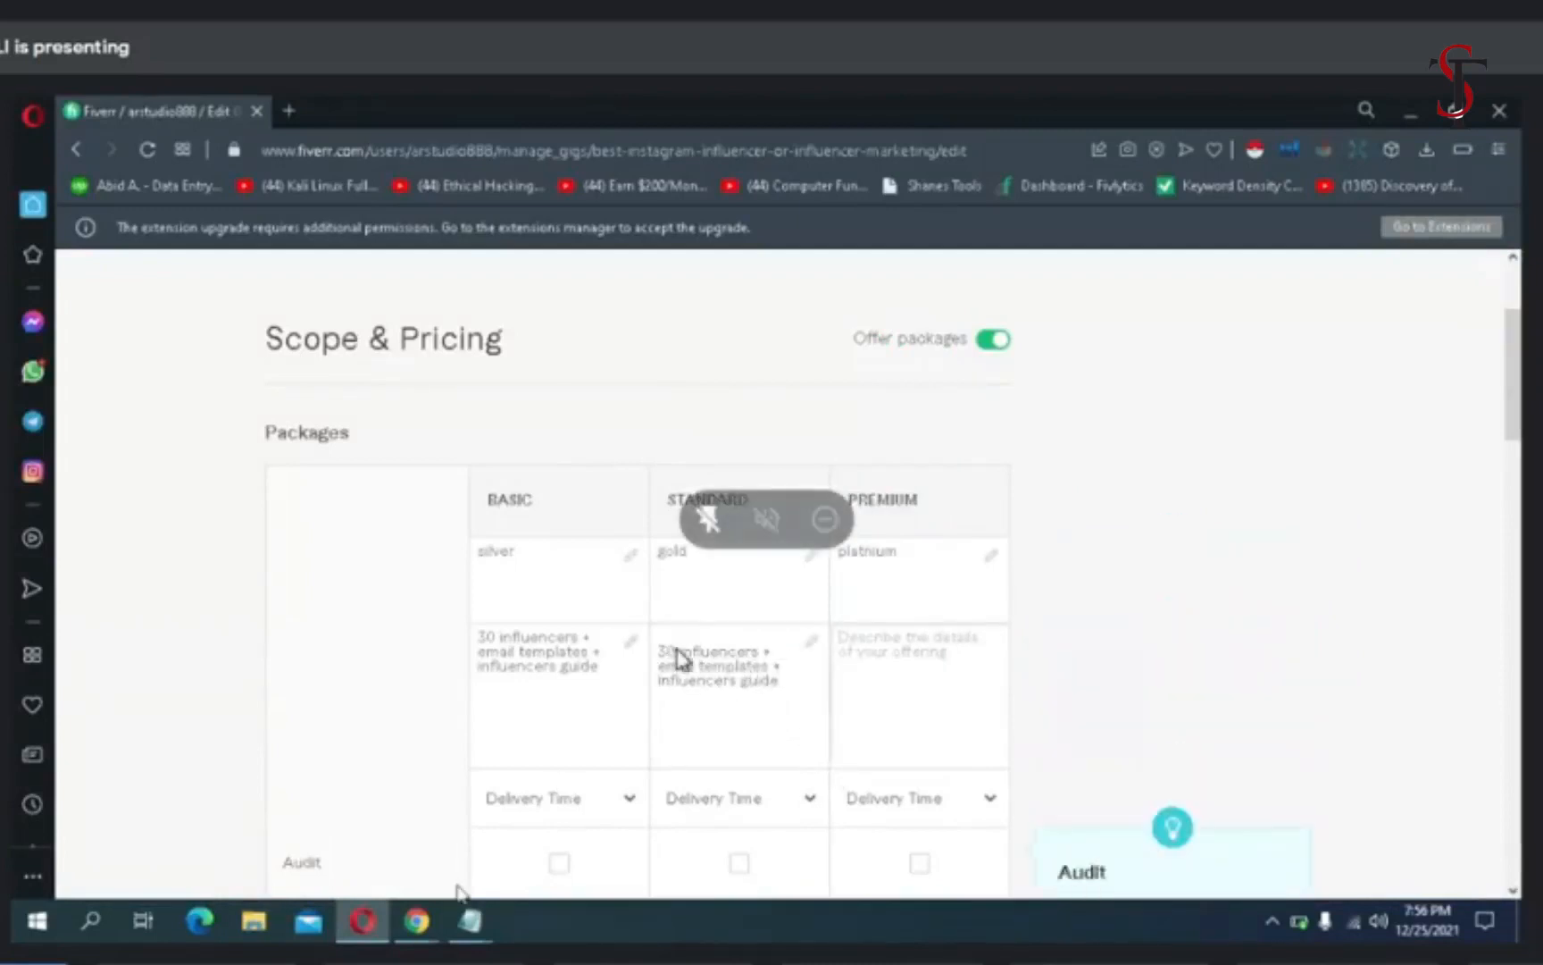
pyautogui.moveTo(470, 921)
pyautogui.click(519, 854)
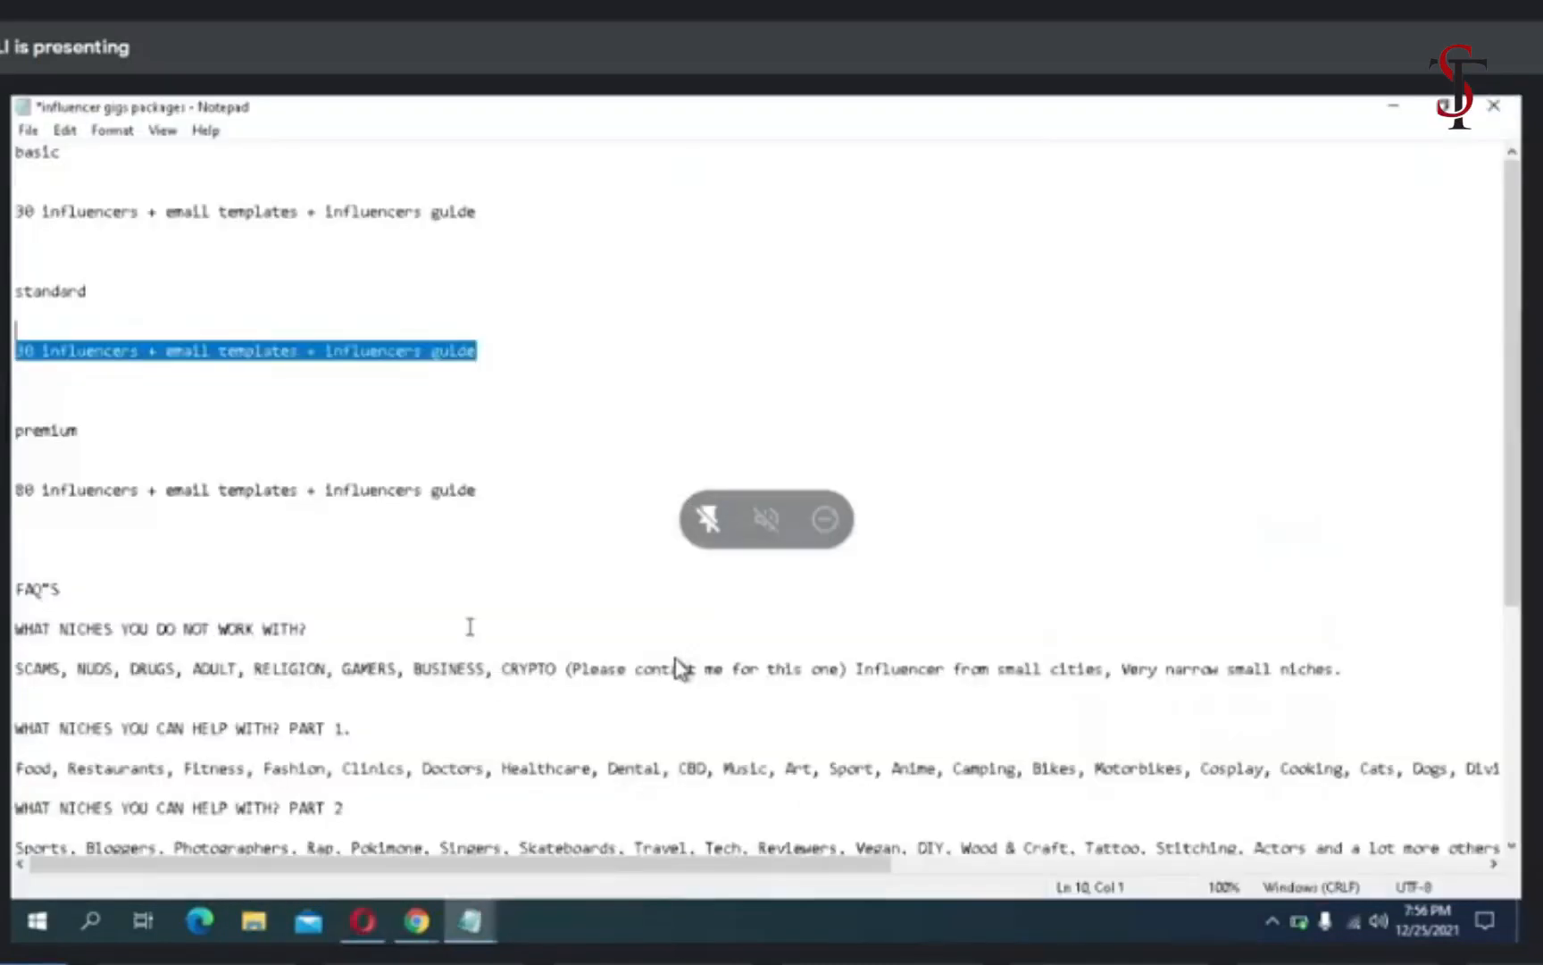
pyautogui.moveTo(16, 490); pyautogui.dragTo(470, 489)
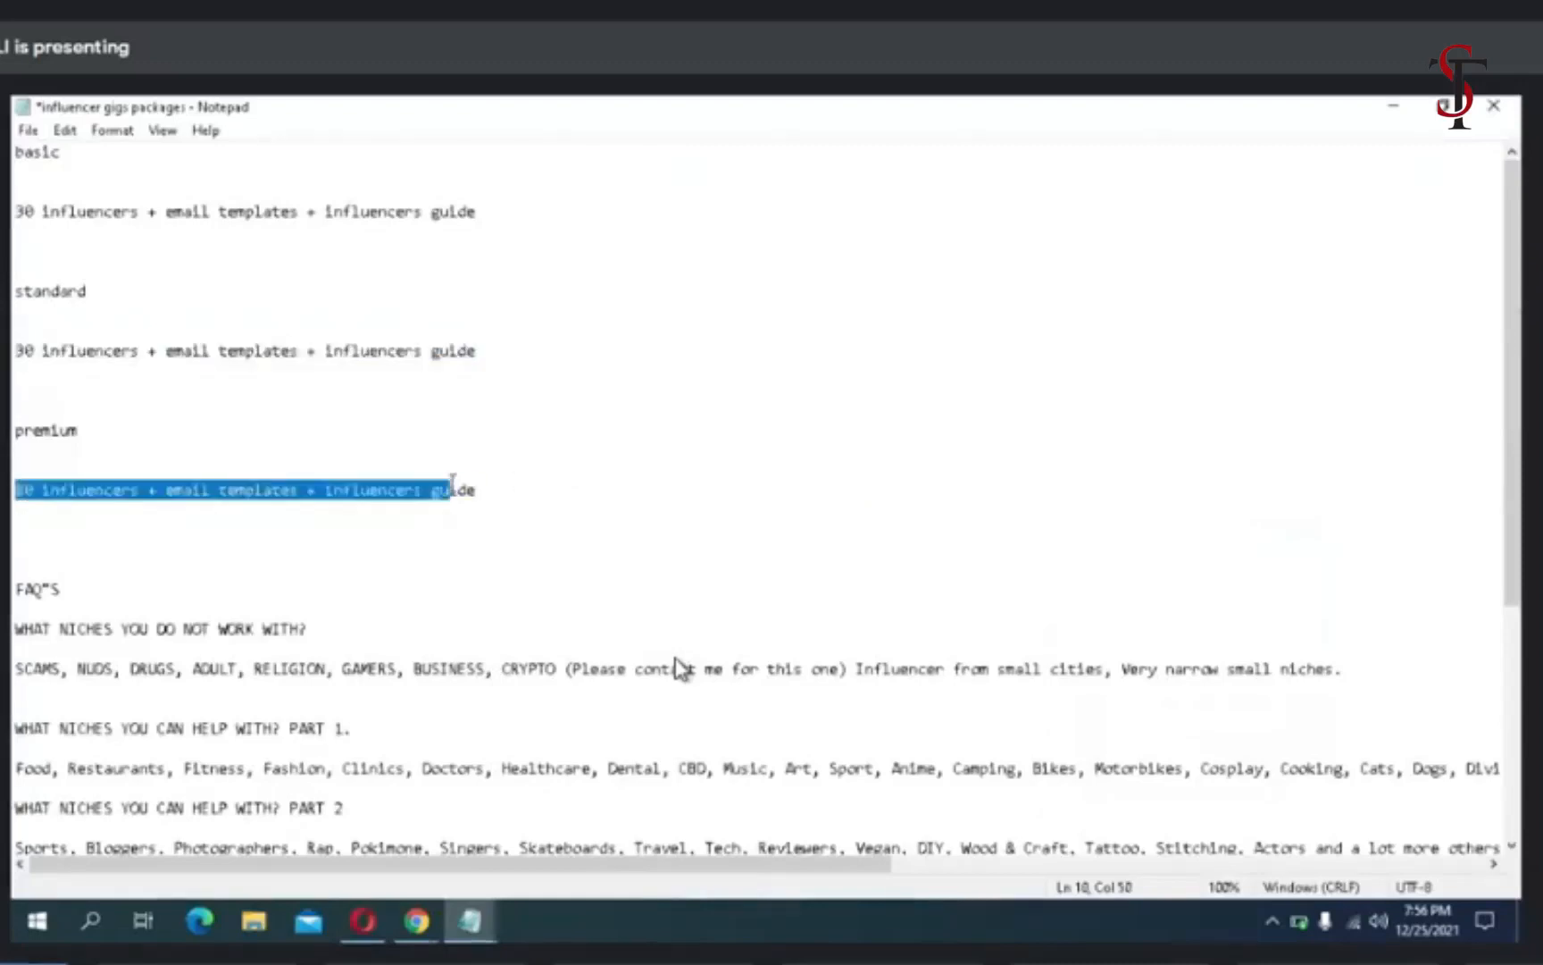
pyautogui.rightClick(547, 486)
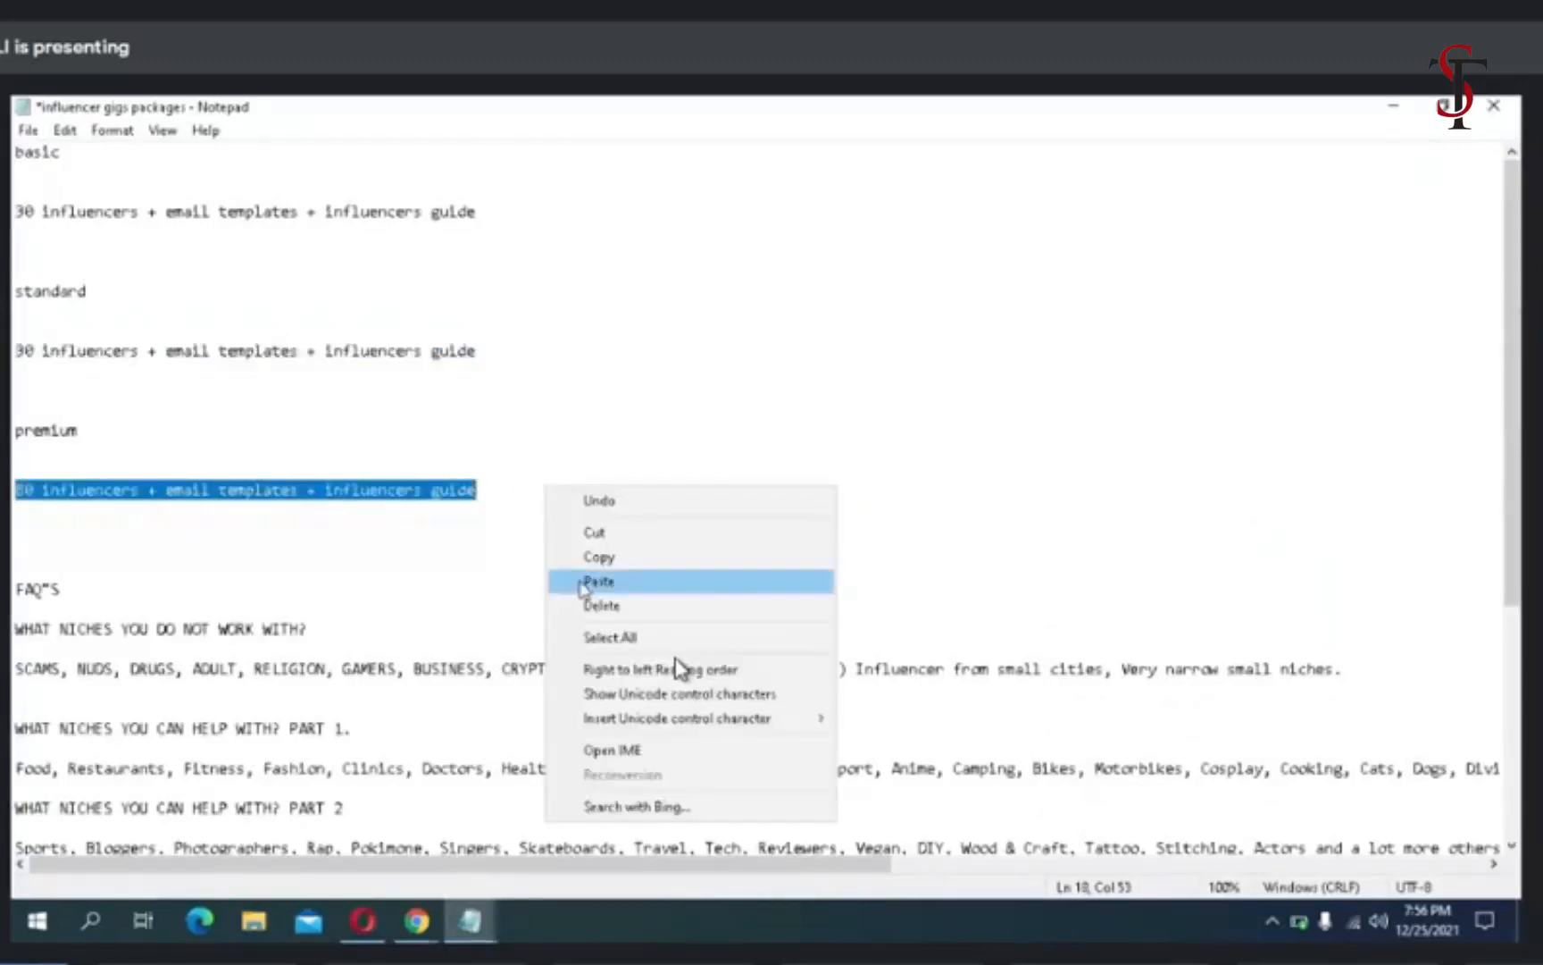
pyautogui.click(597, 557)
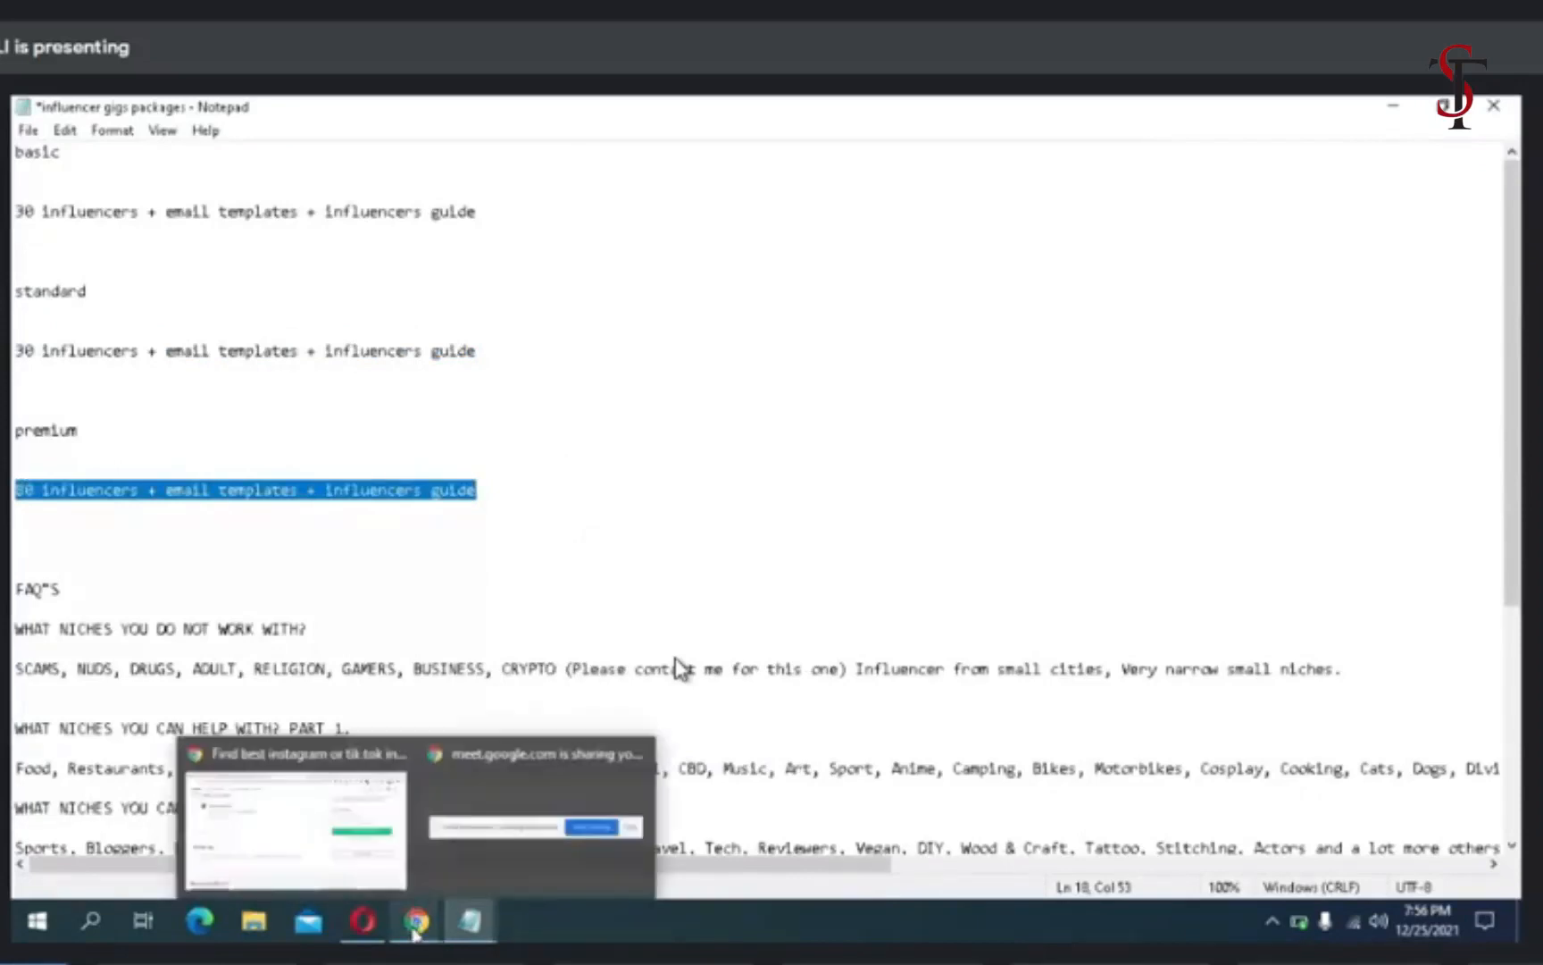
pyautogui.moveTo(363, 918)
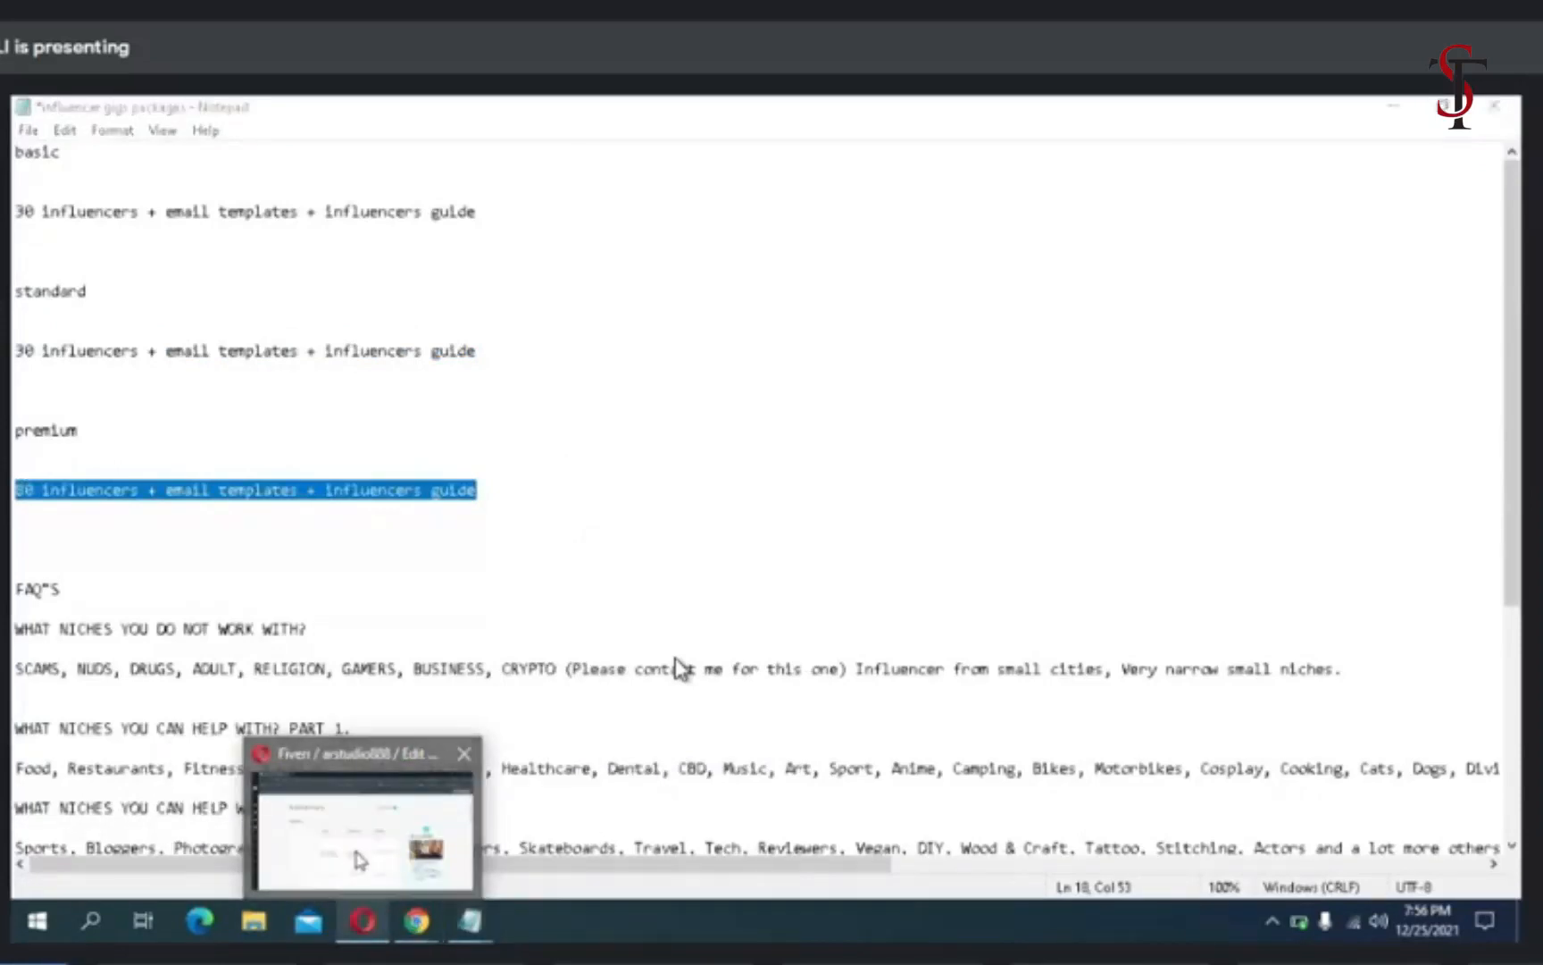
pyautogui.click(363, 889)
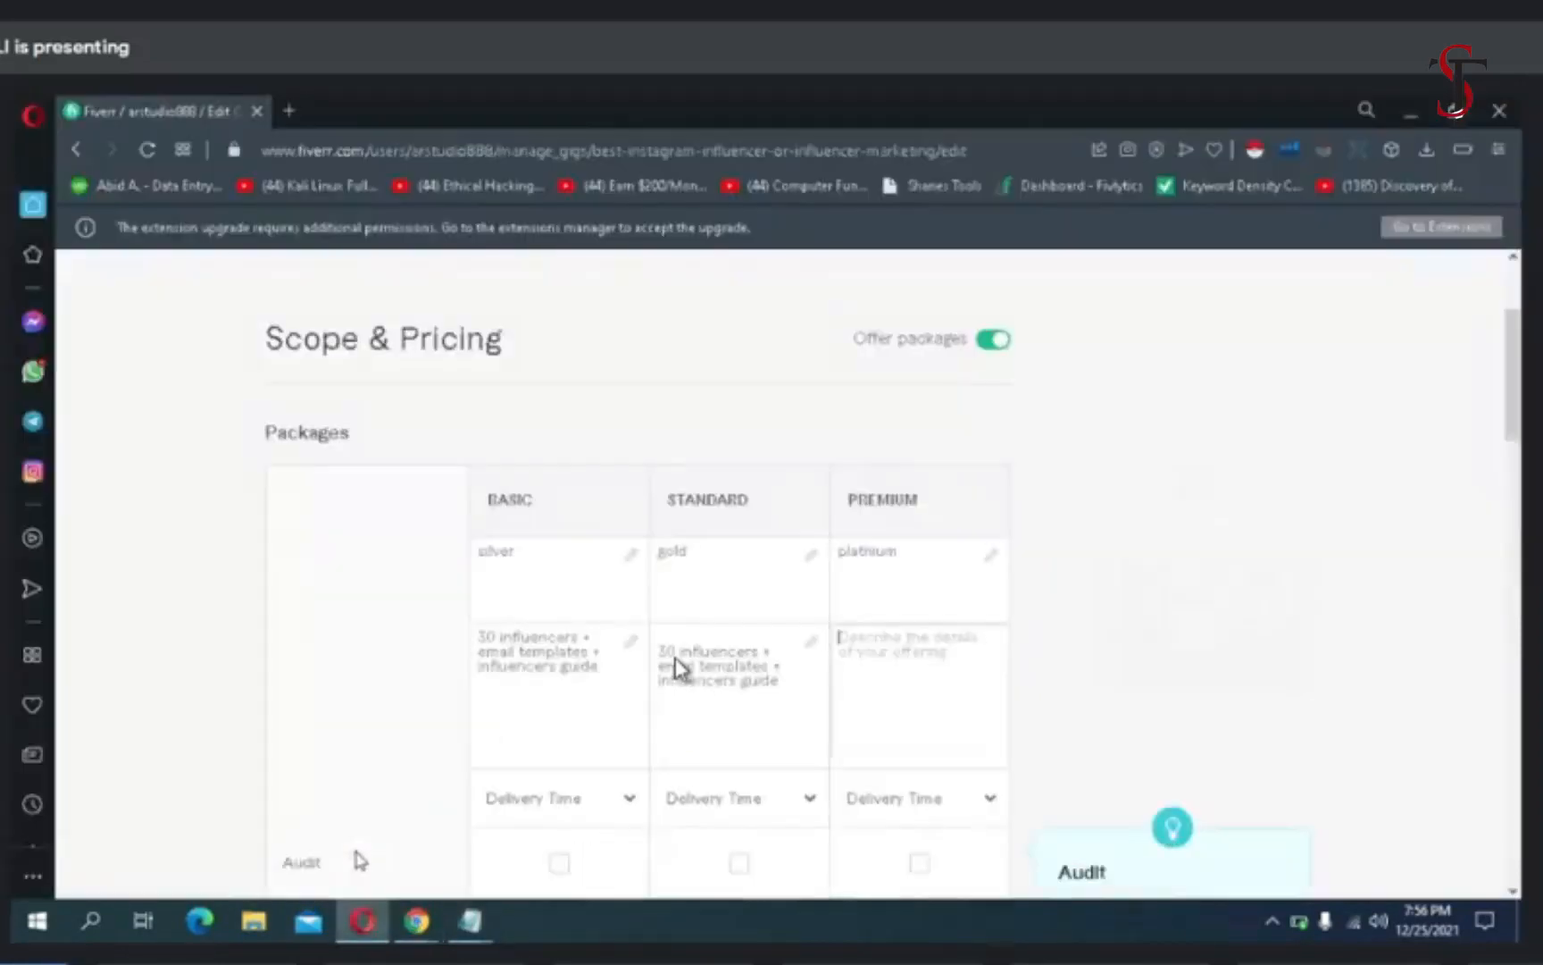
pyautogui.rightClick(857, 644)
pyautogui.click(929, 468)
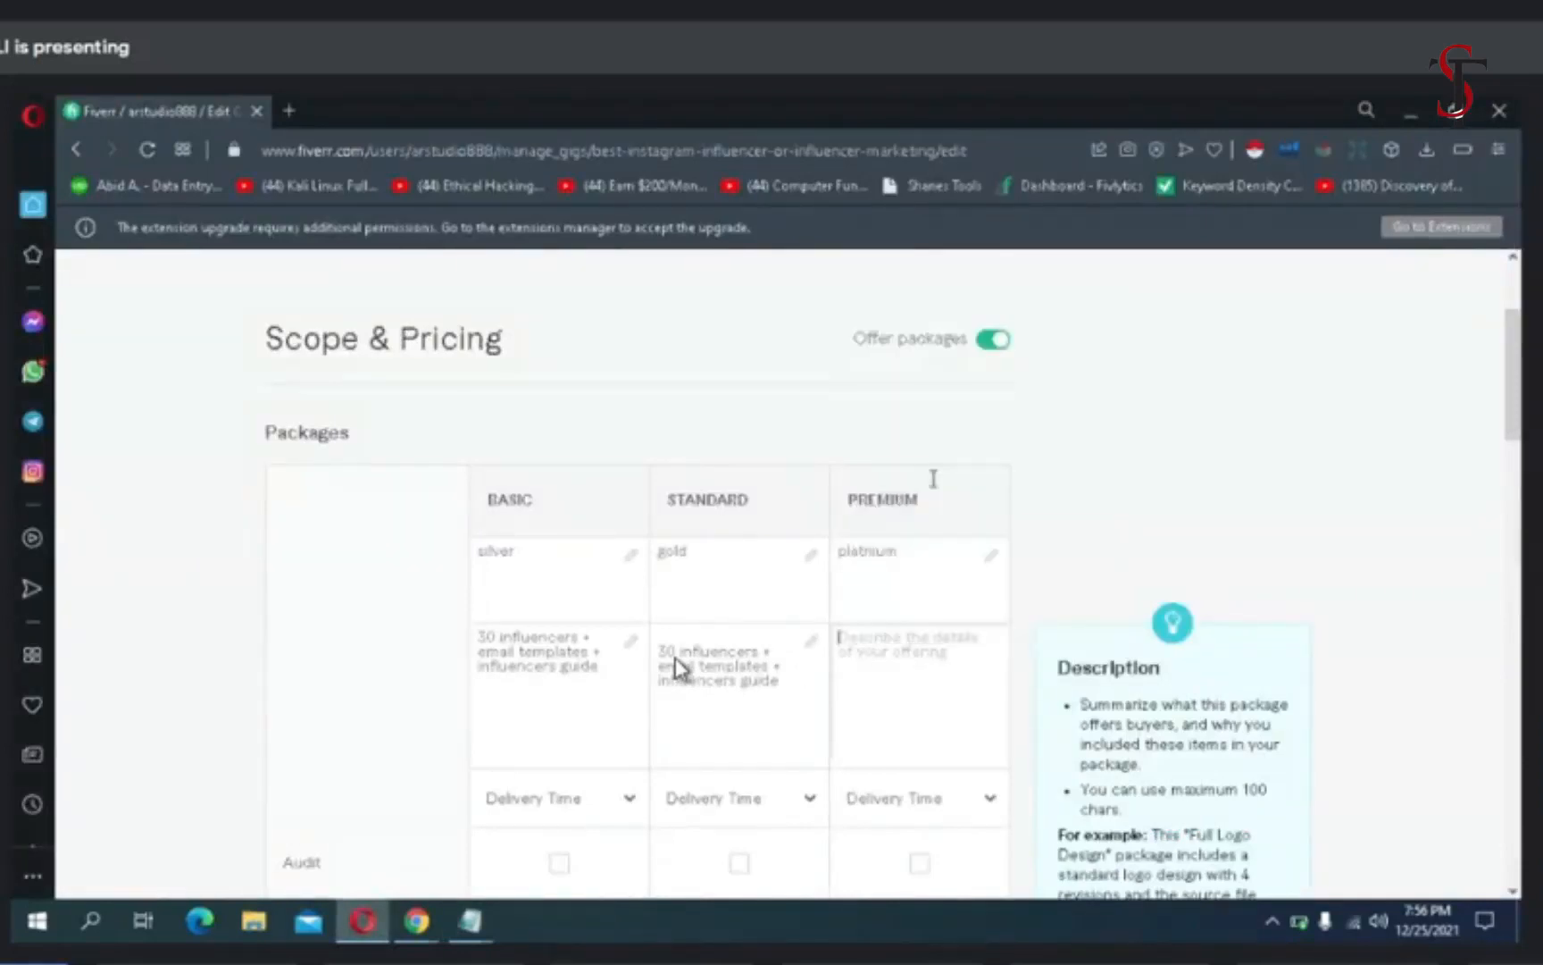
# - Set the delivery times to 1 day for Basic, 2 days for Standard and 3 days for Premium
pyautogui.scroll(-3, 796, 640)
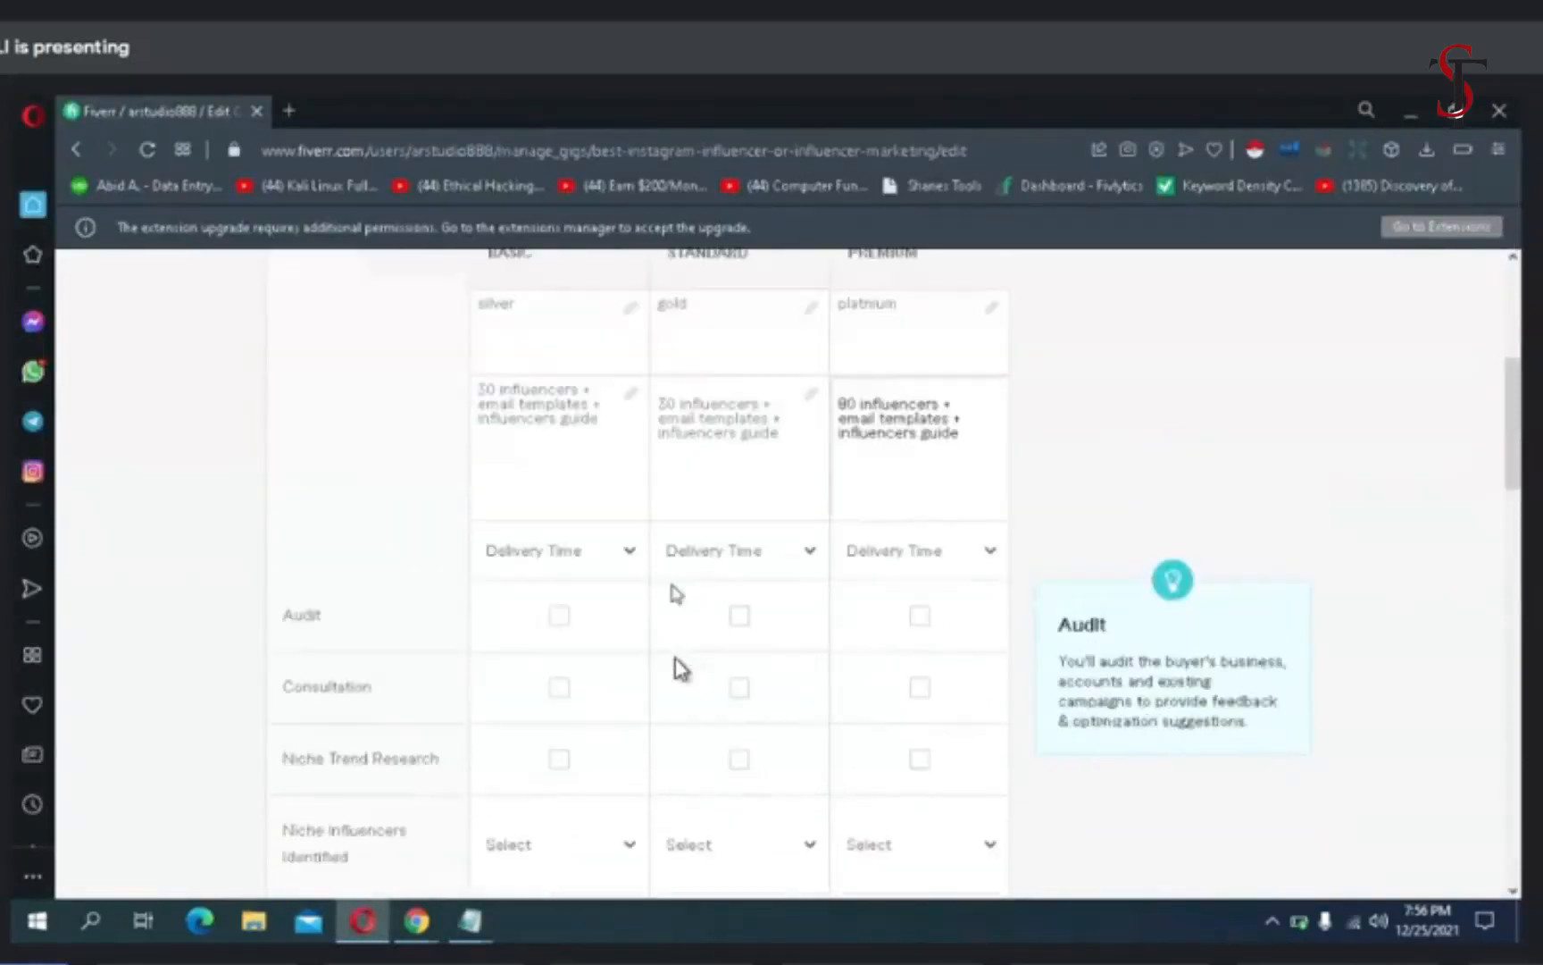
pyautogui.click(639, 549)
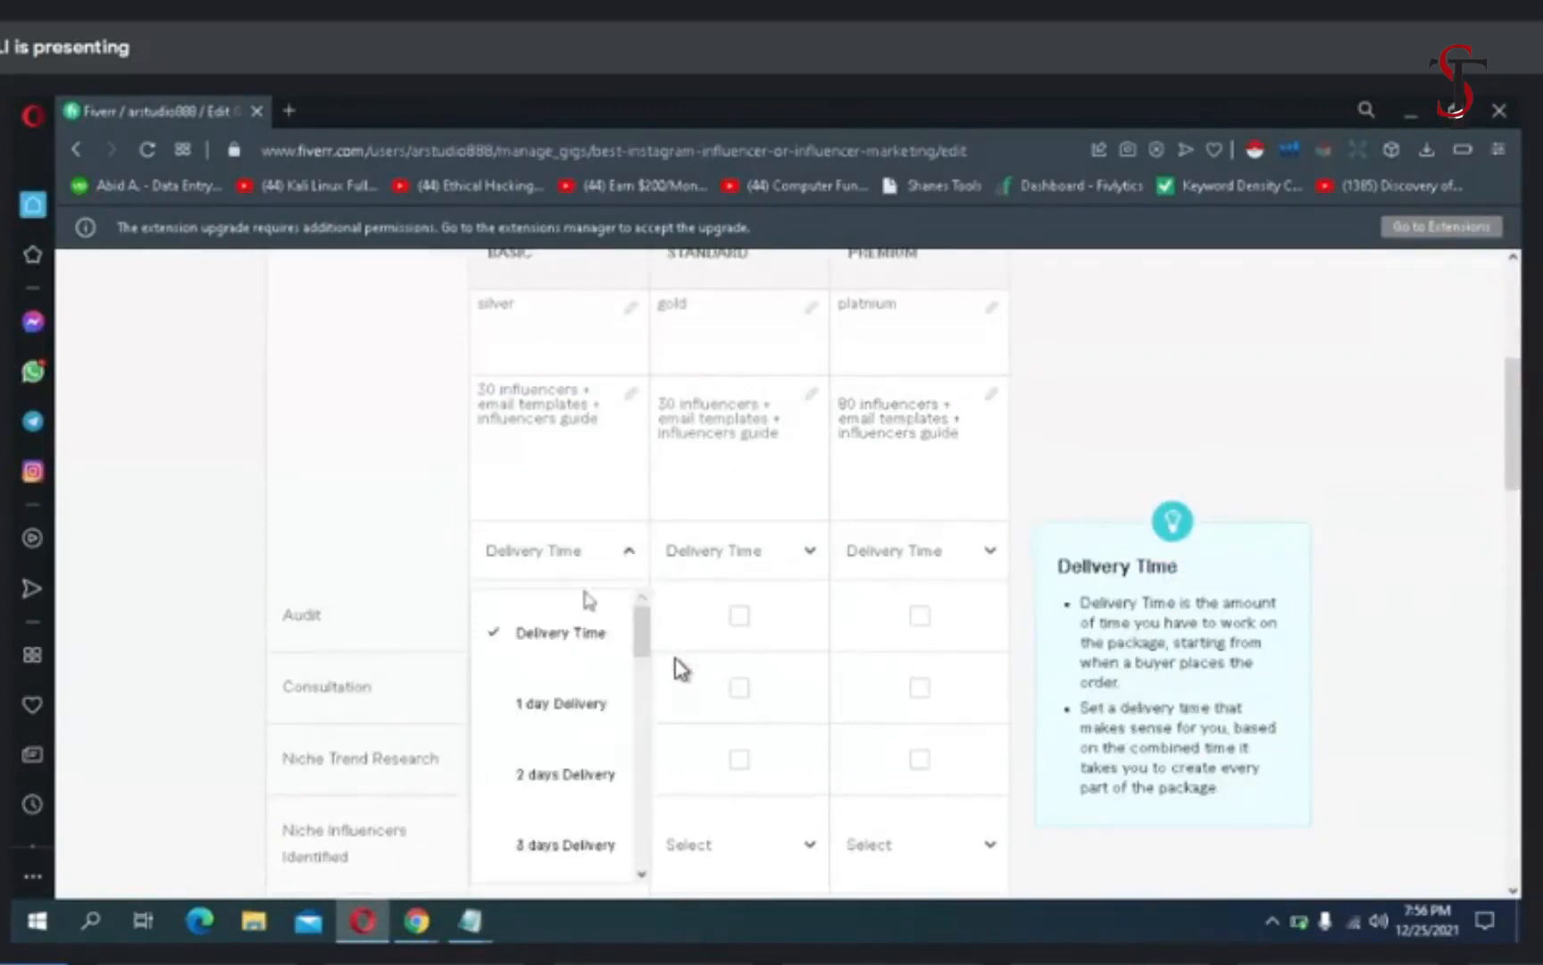
pyautogui.click(552, 706)
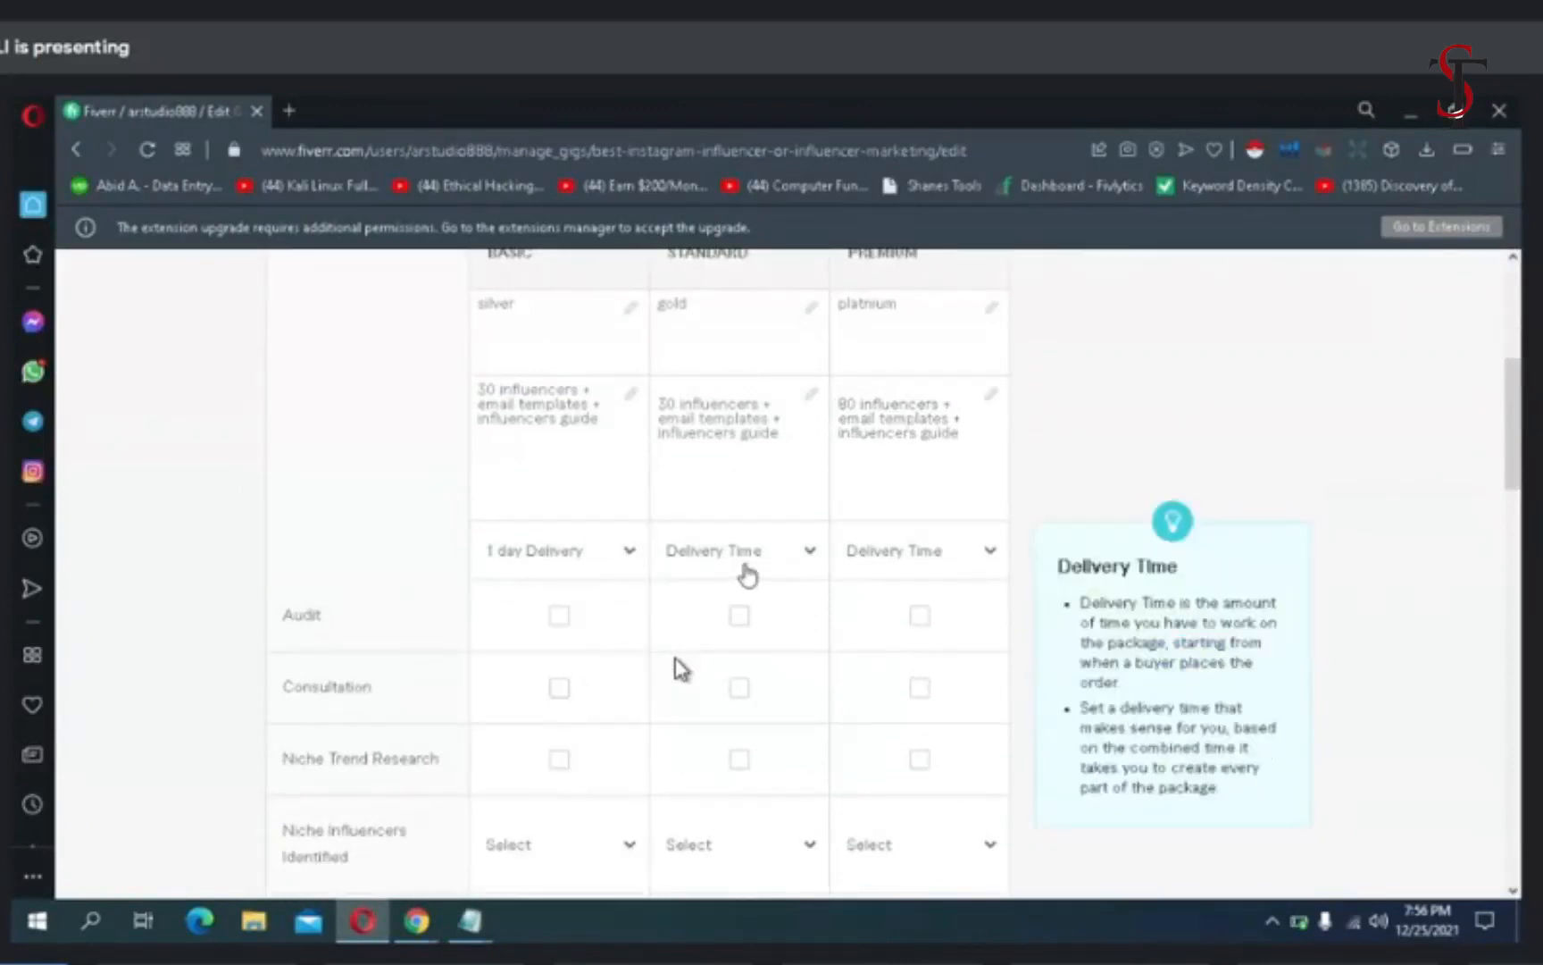
pyautogui.click(768, 572)
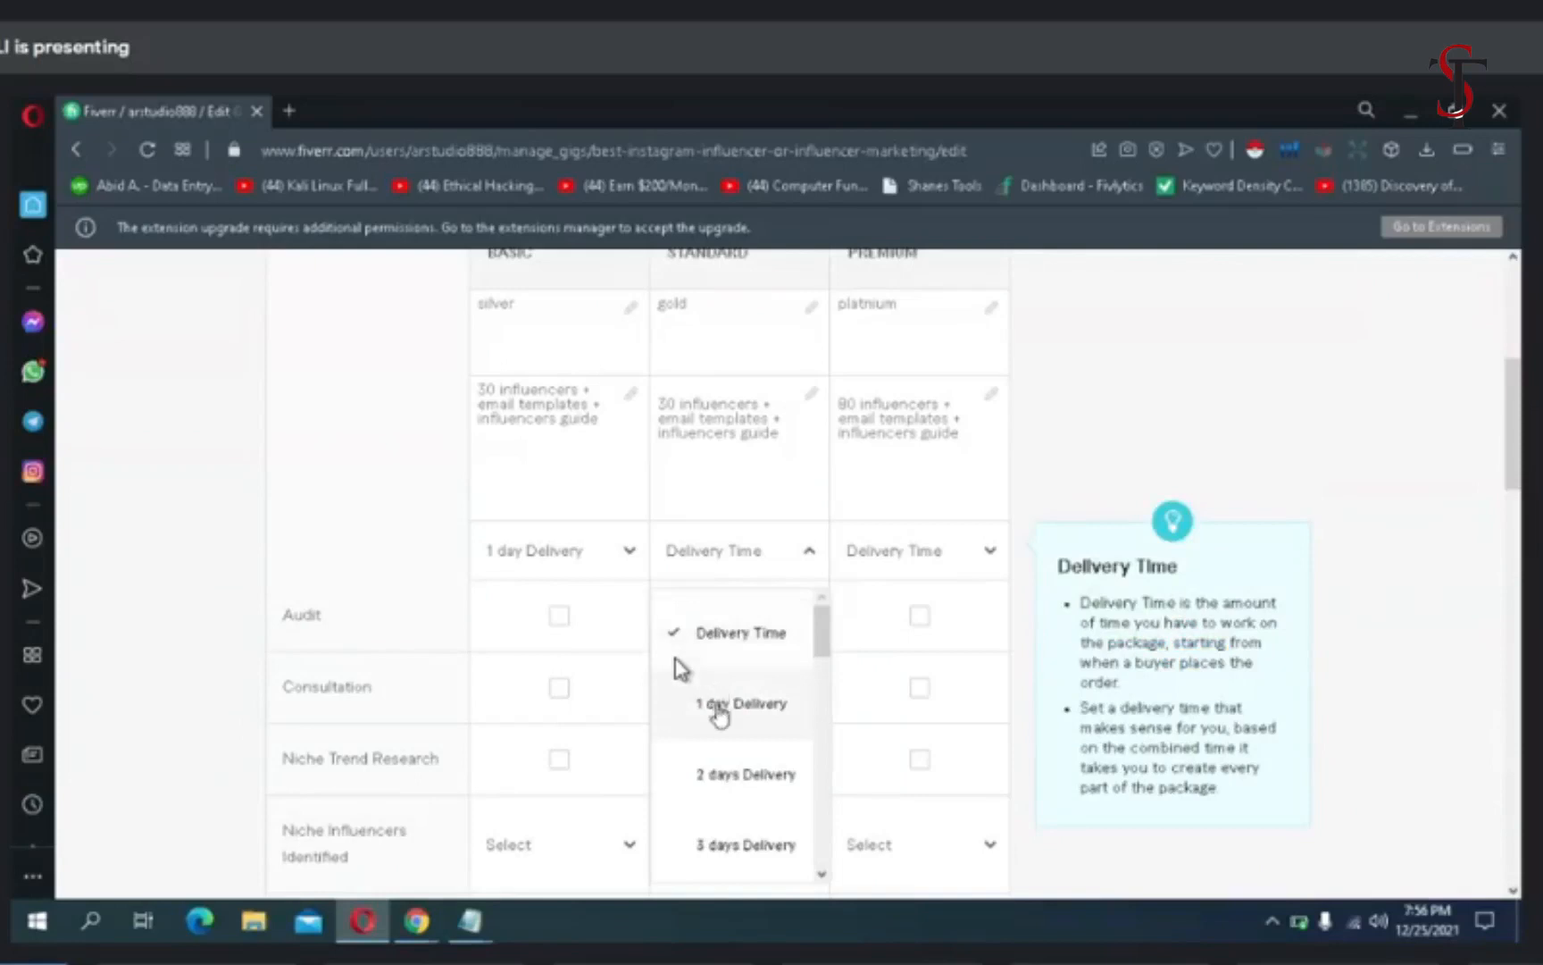
pyautogui.click(714, 802)
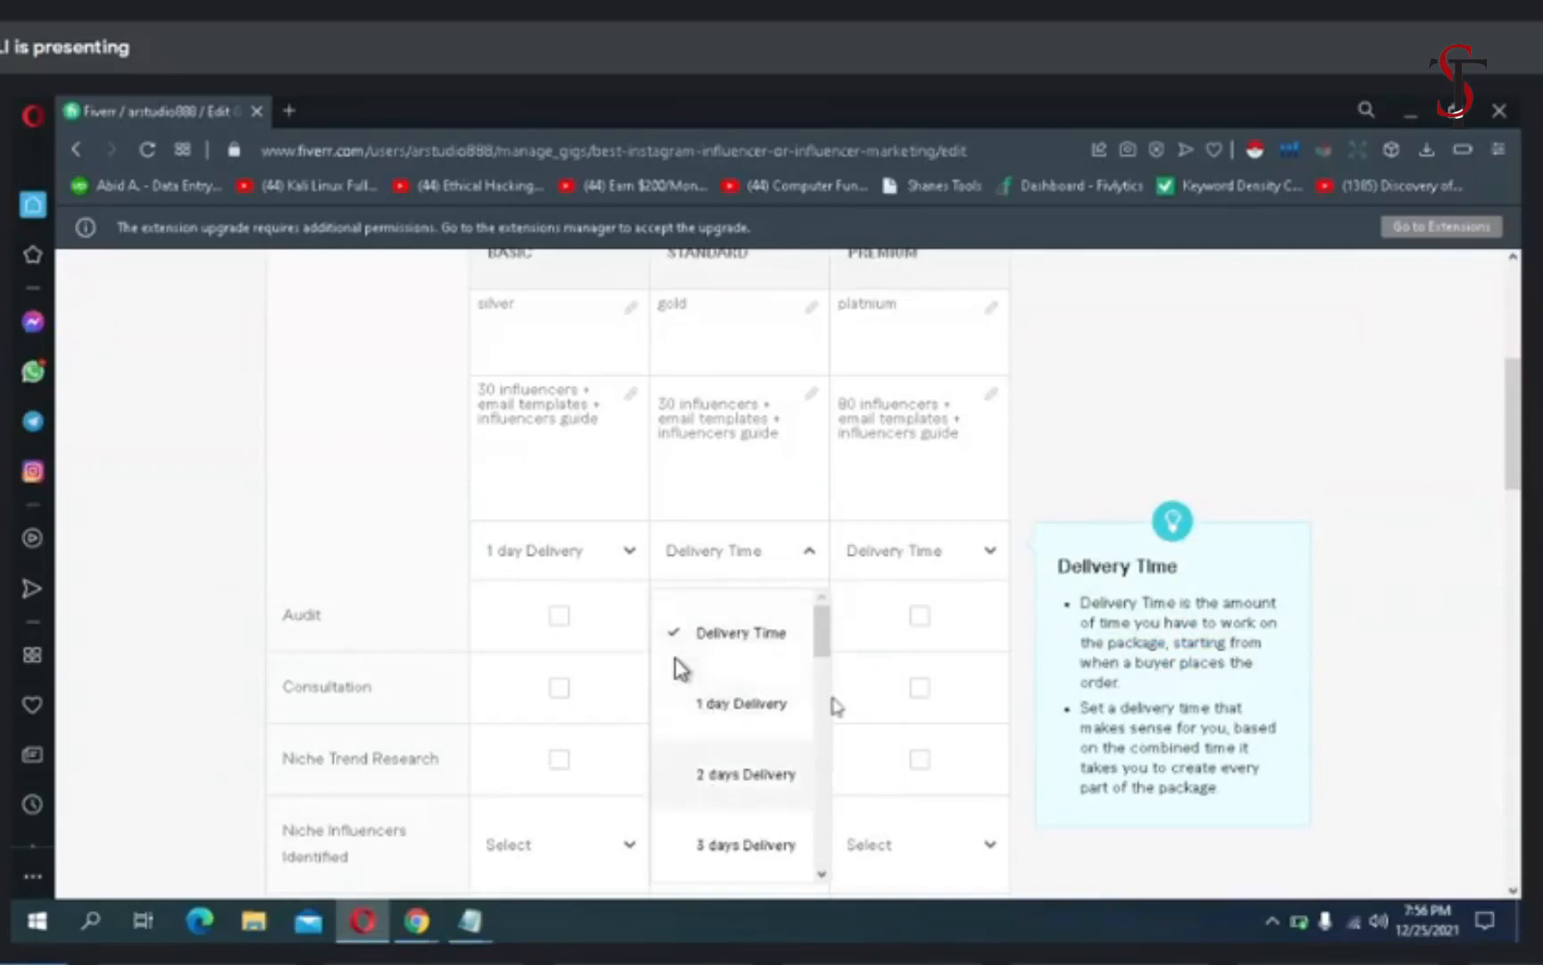
pyautogui.click(920, 549)
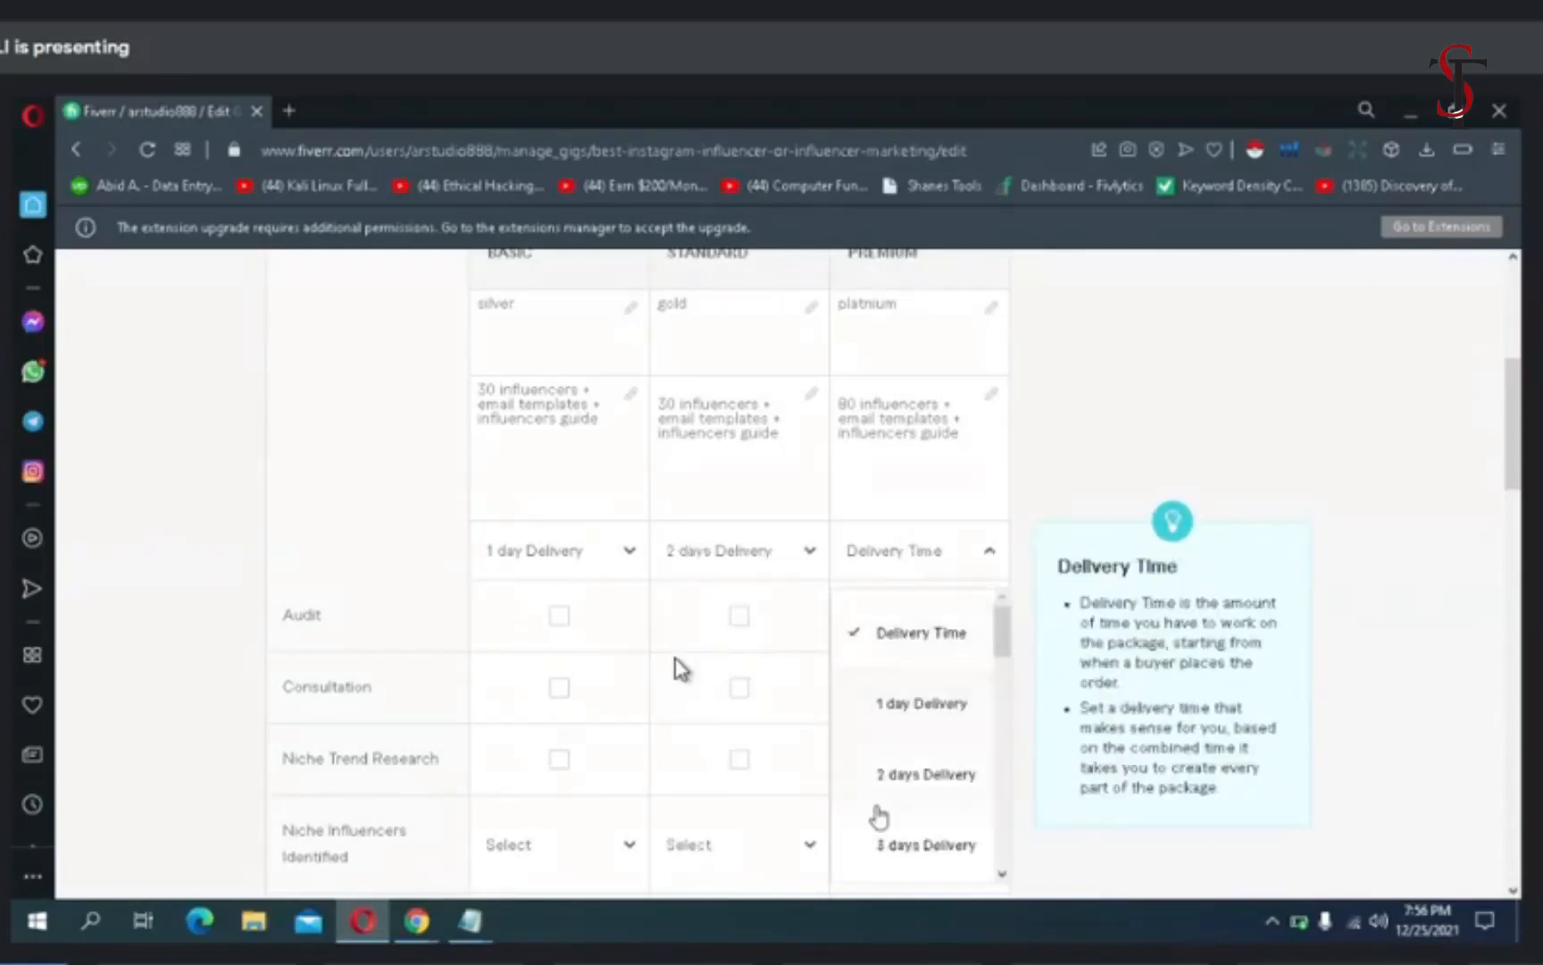
pyautogui.click(884, 839)
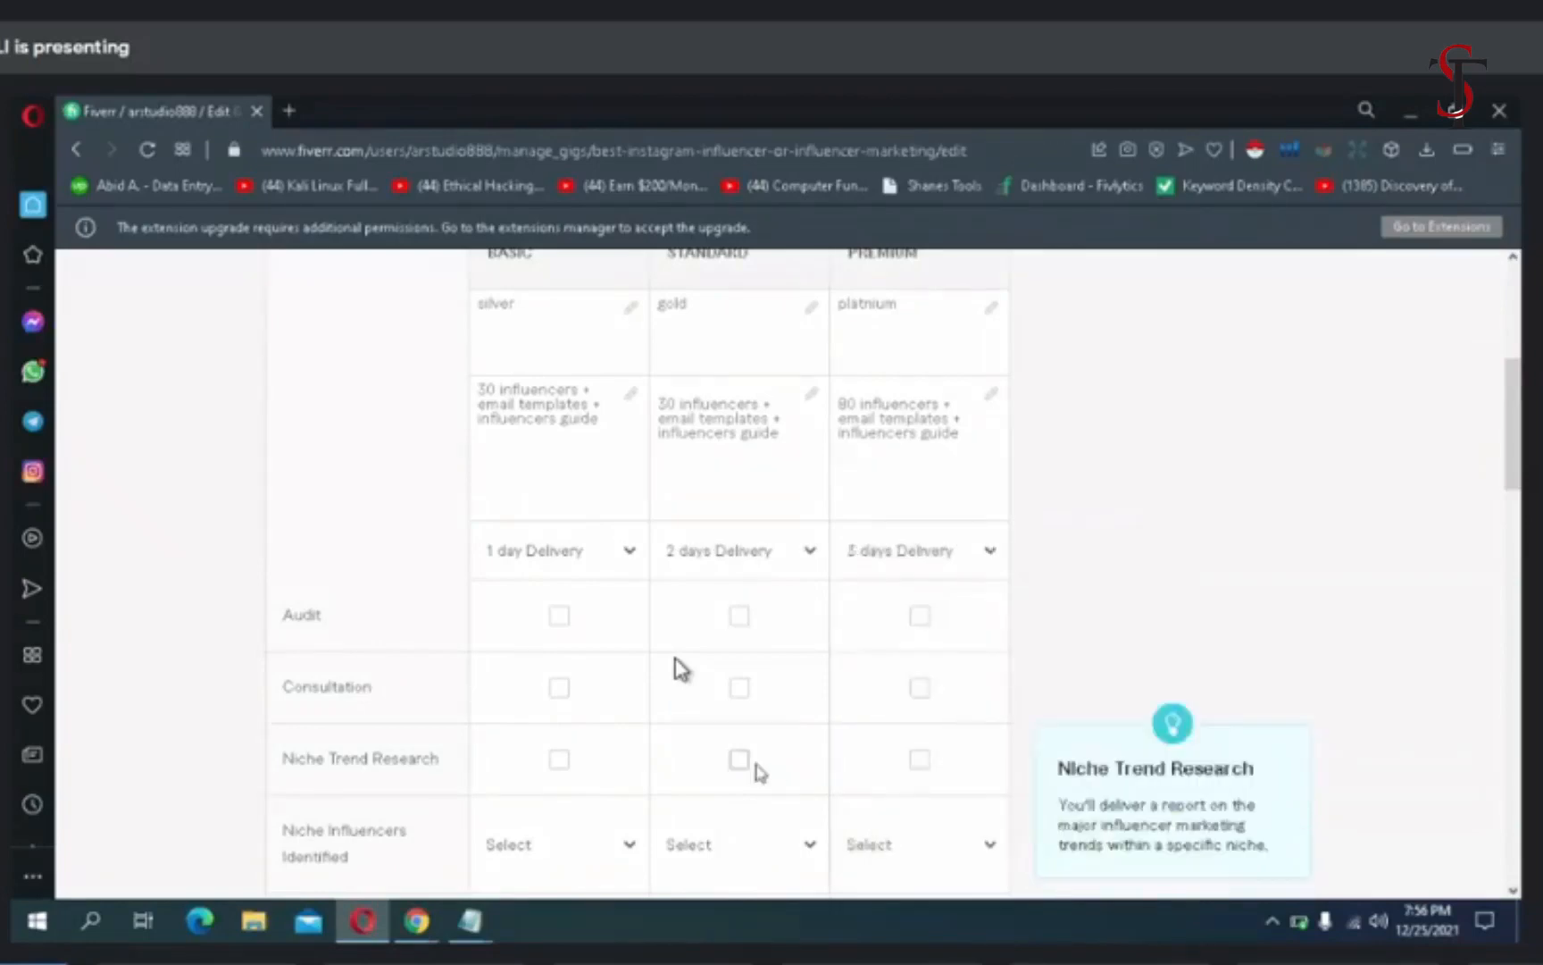
# - Include Niche Trend Research in the Basic, Standard and Premium packages
pyautogui.scroll(-2, 628, 705)
pyautogui.scroll(2, 628, 703)
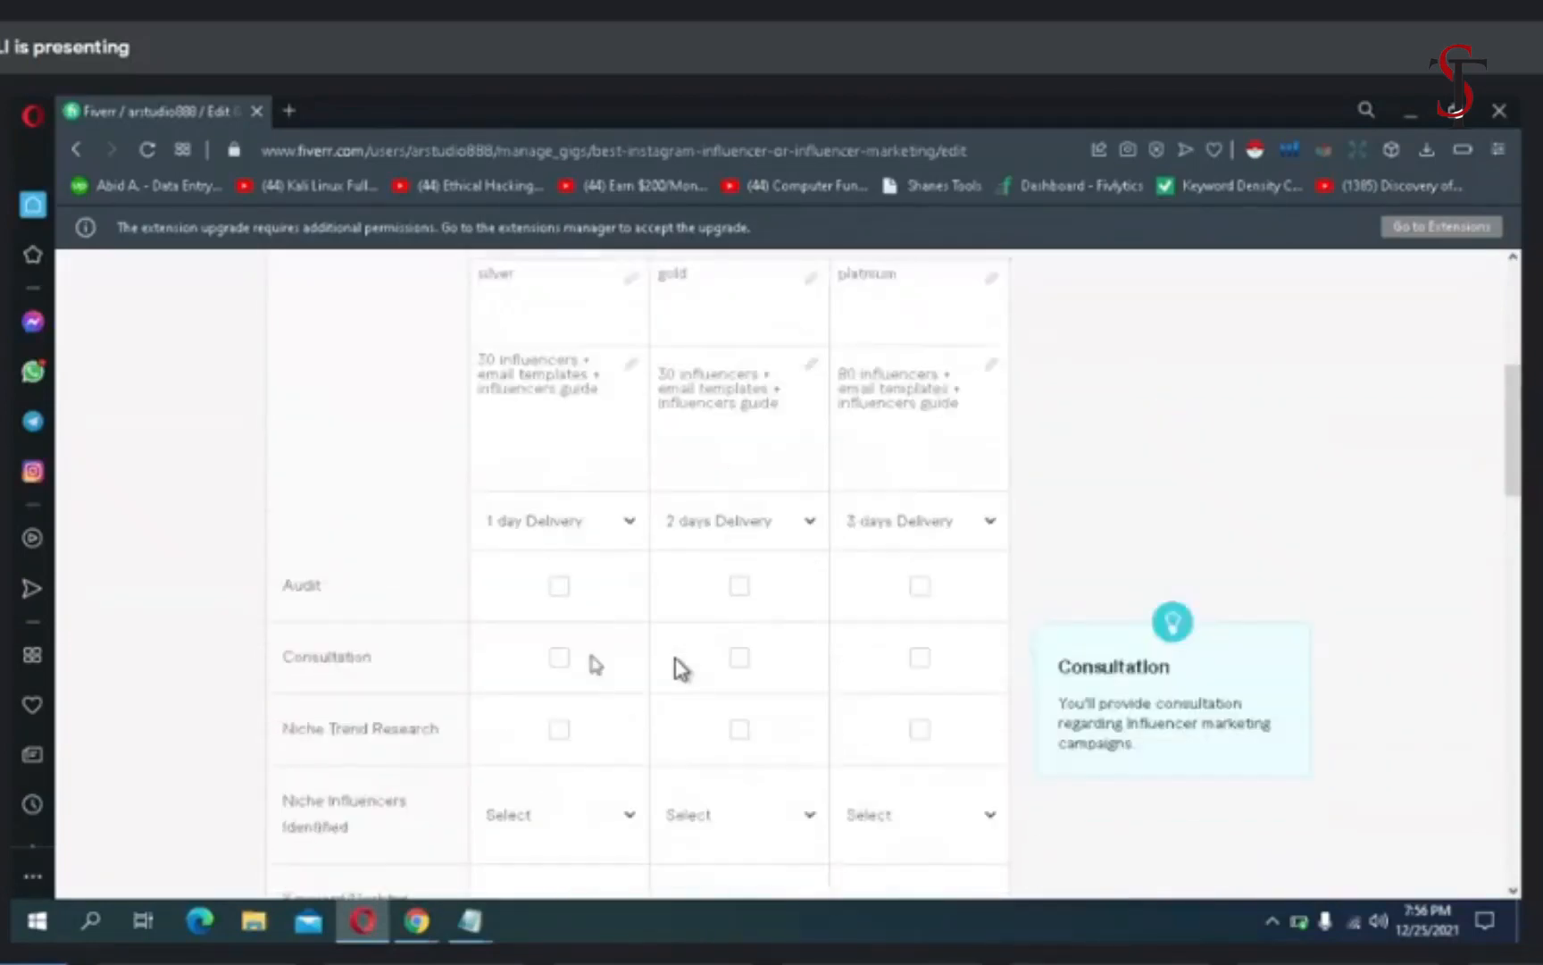
pyautogui.hotkey('ctrl', '0')
pyautogui.hotkey('ctrl', '-')
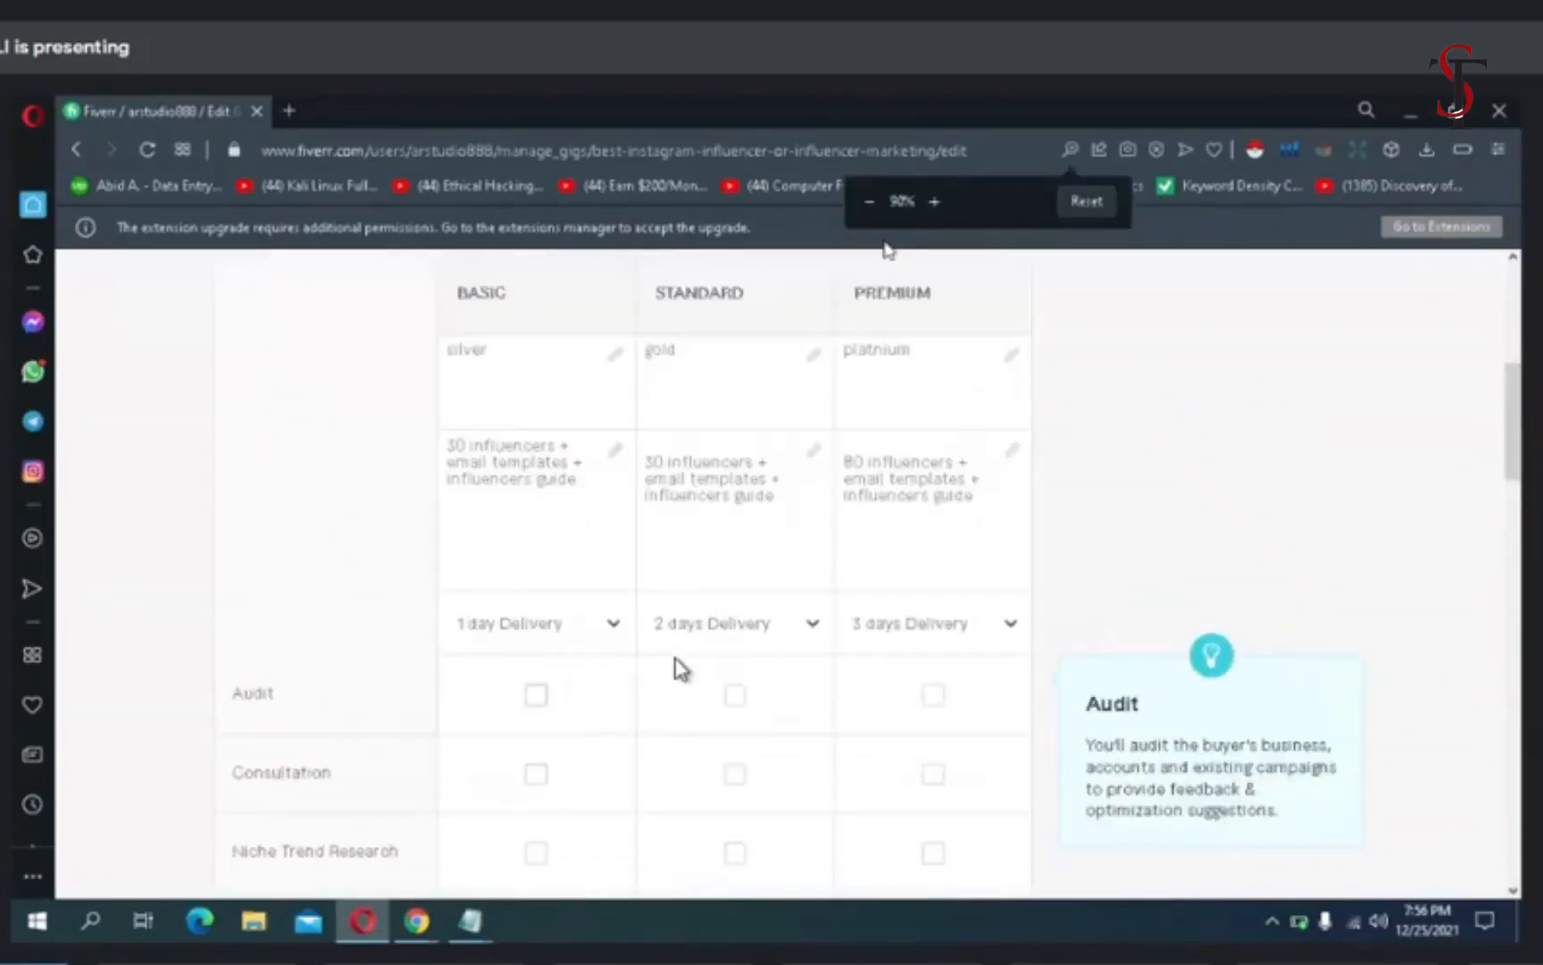
pyautogui.click(936, 202)
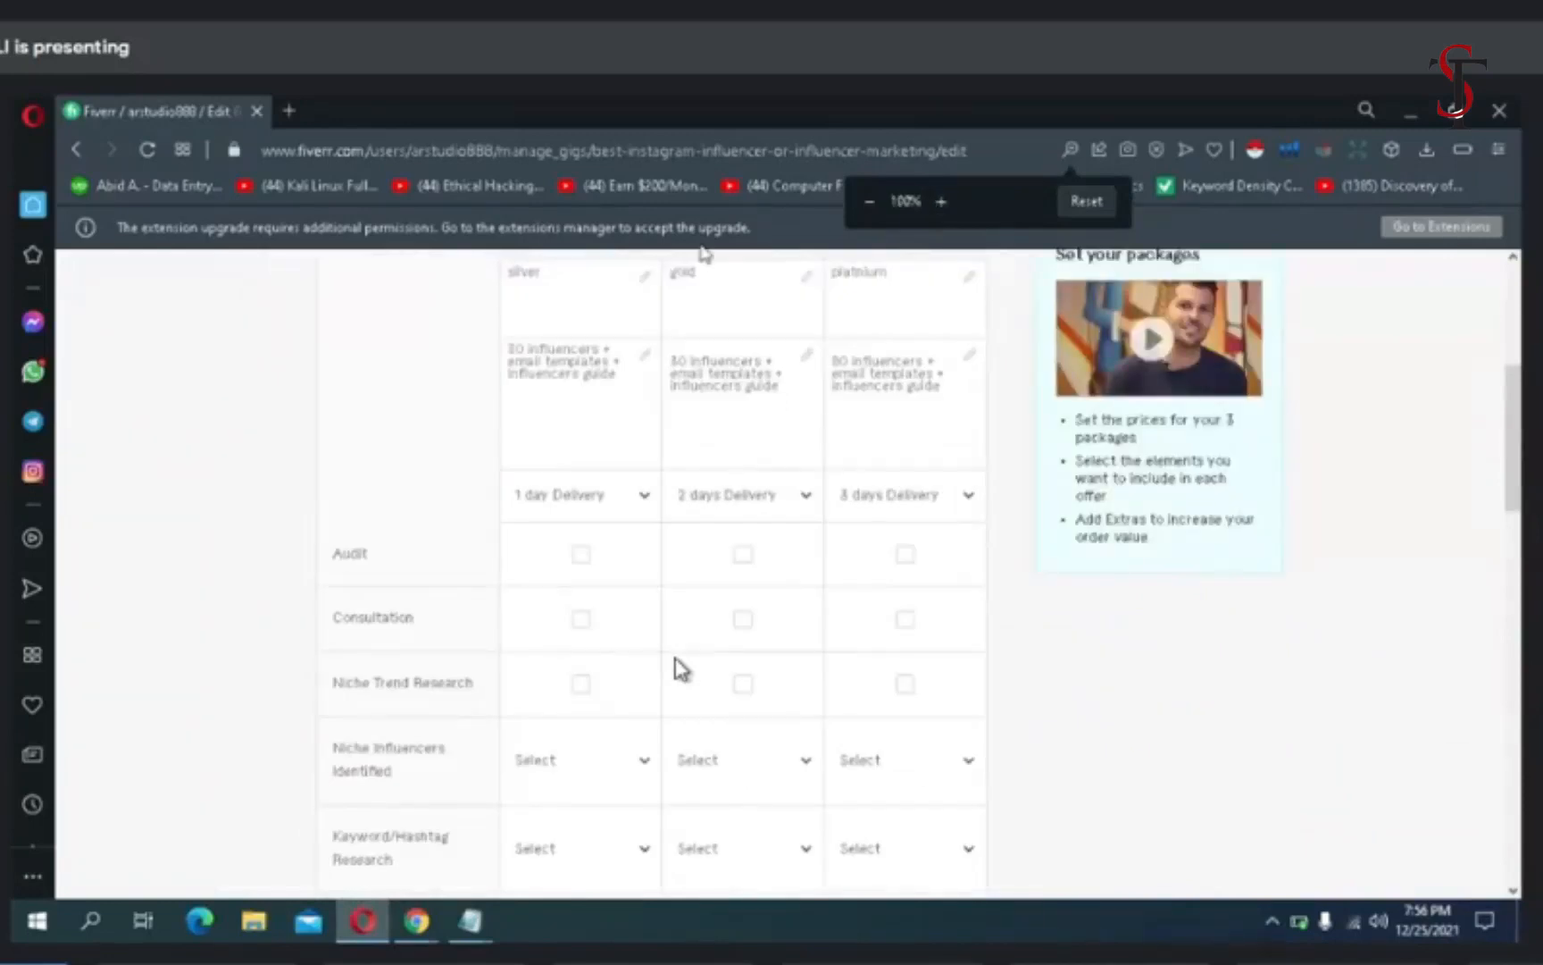
pyautogui.hotkey('ctrl', '-')
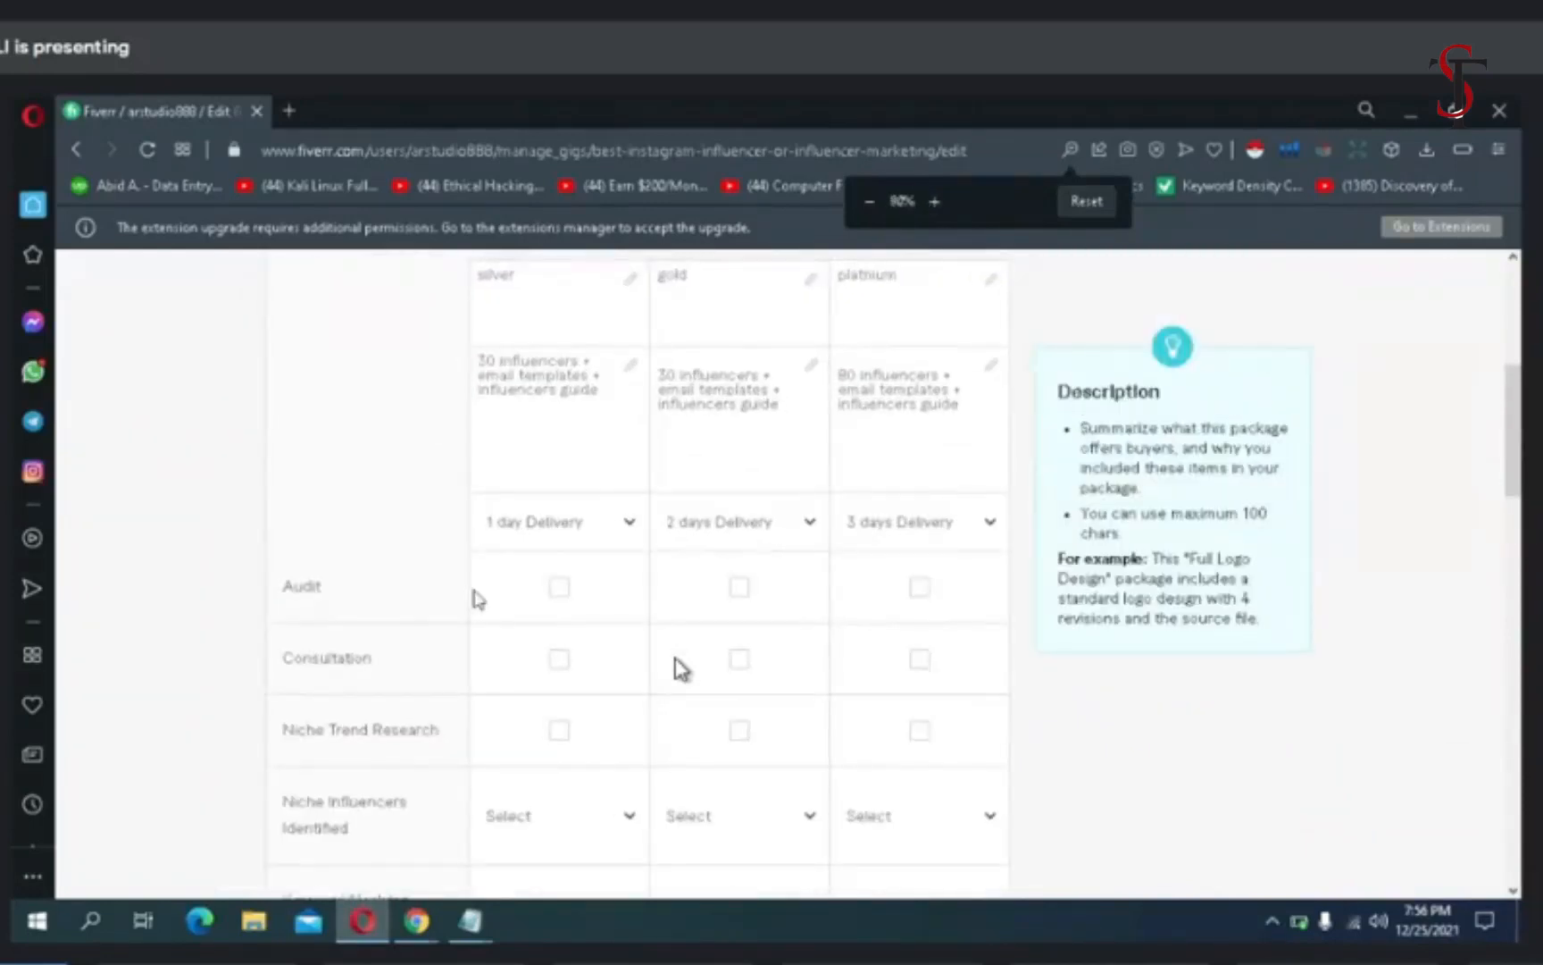
pyautogui.hotkey('ctrl', '-')
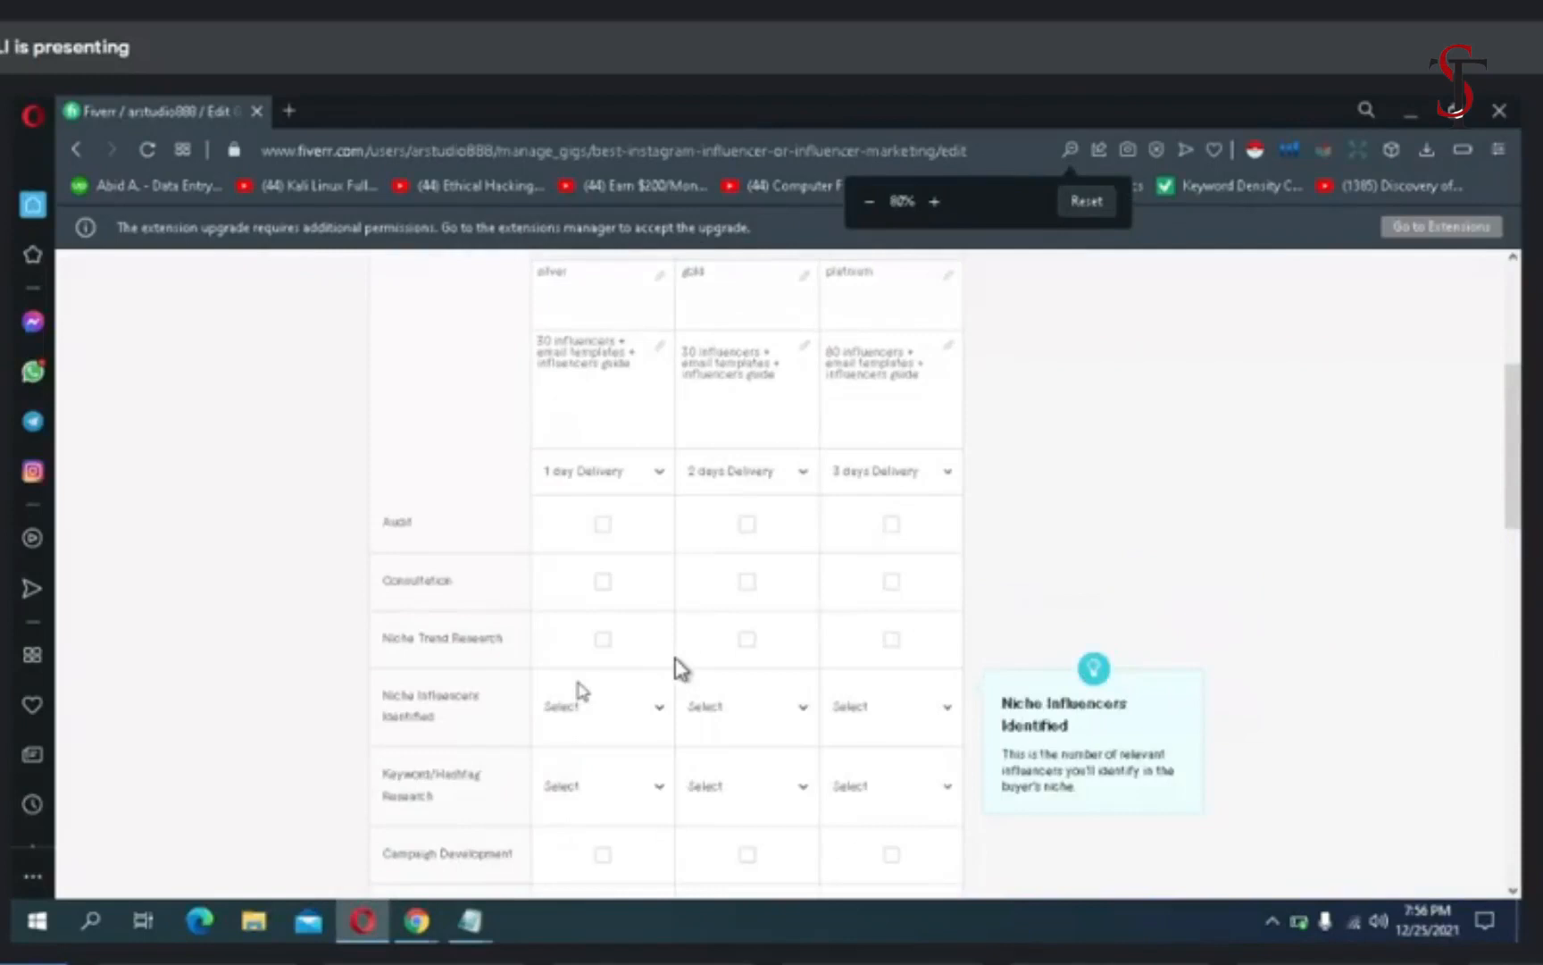
pyautogui.click(604, 640)
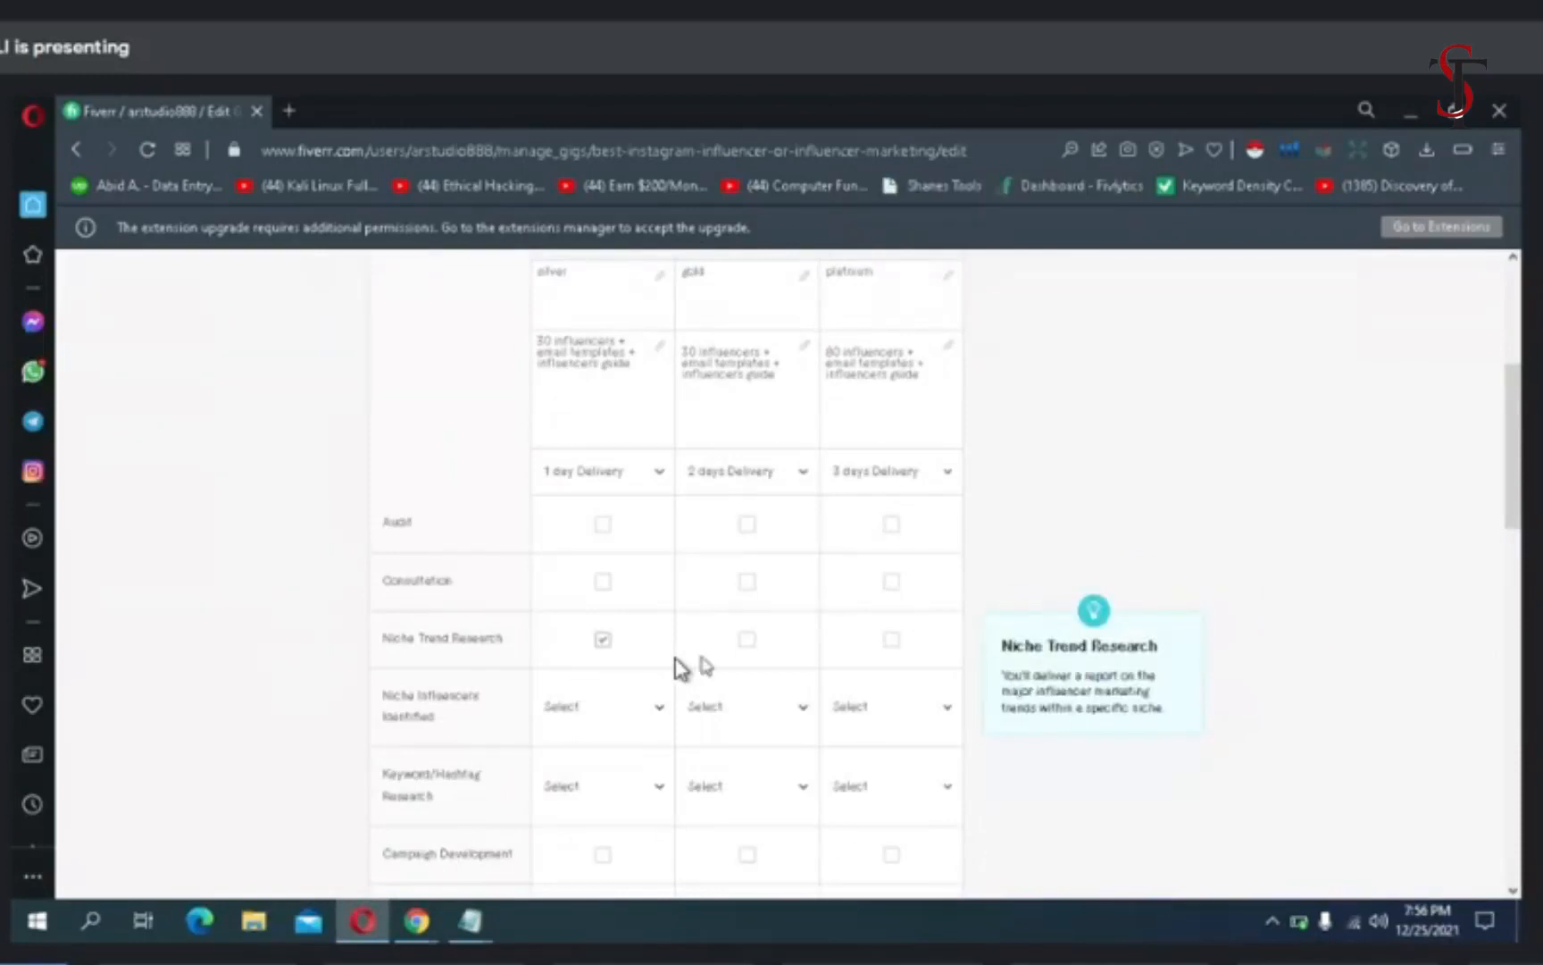
pyautogui.click(748, 639)
pyautogui.click(891, 640)
pyautogui.click(1069, 150)
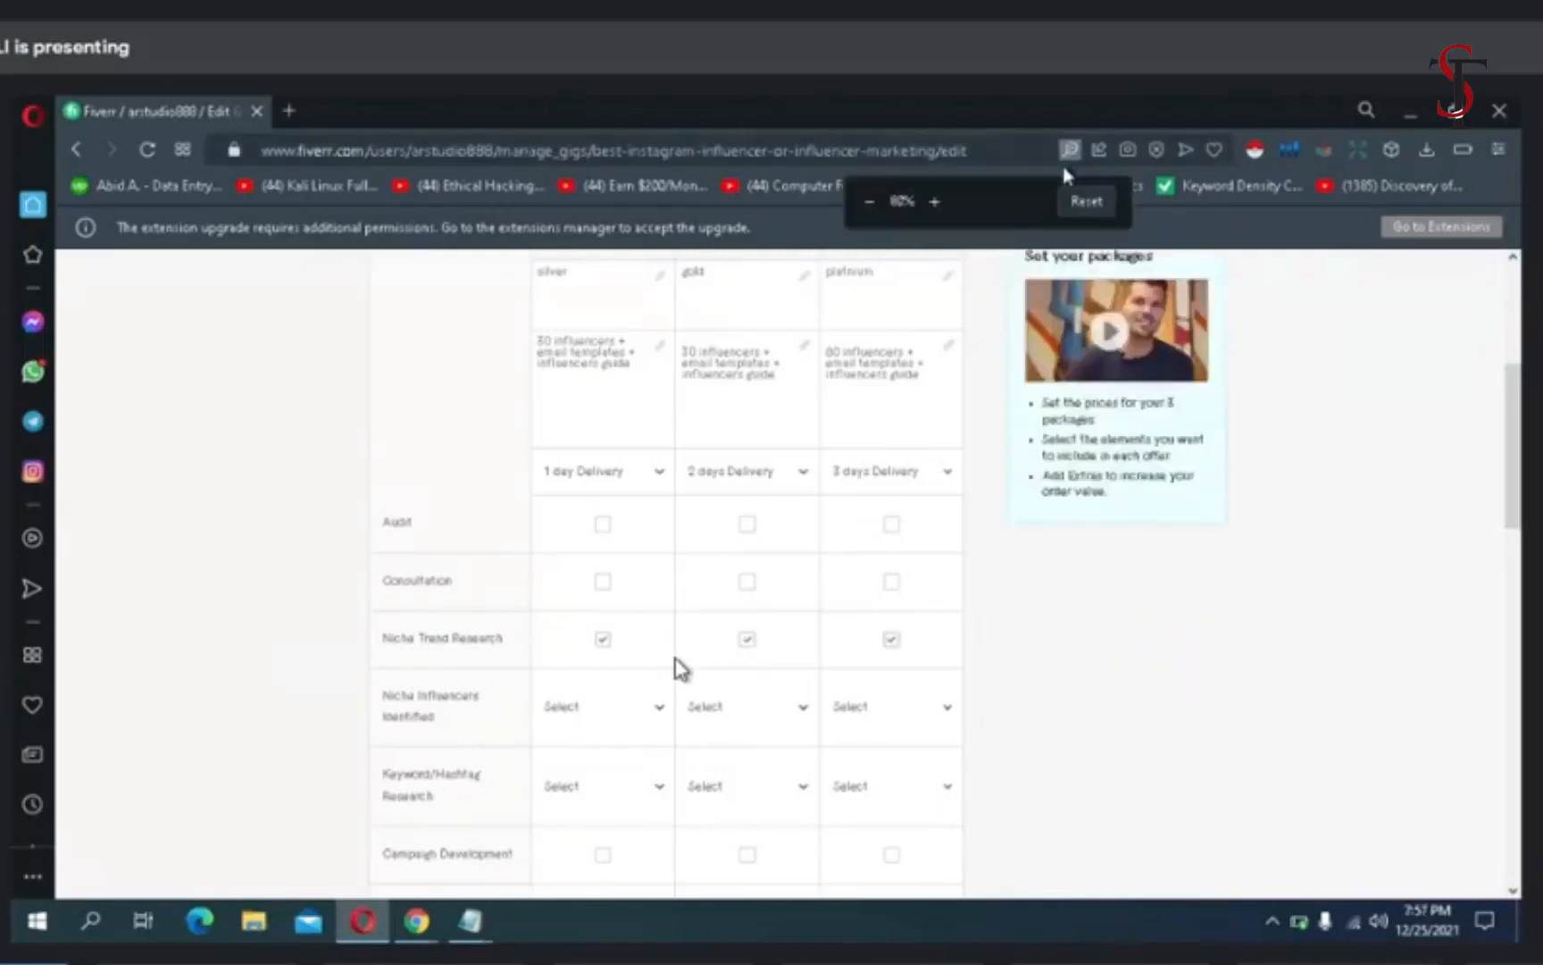
pyautogui.click(936, 202)
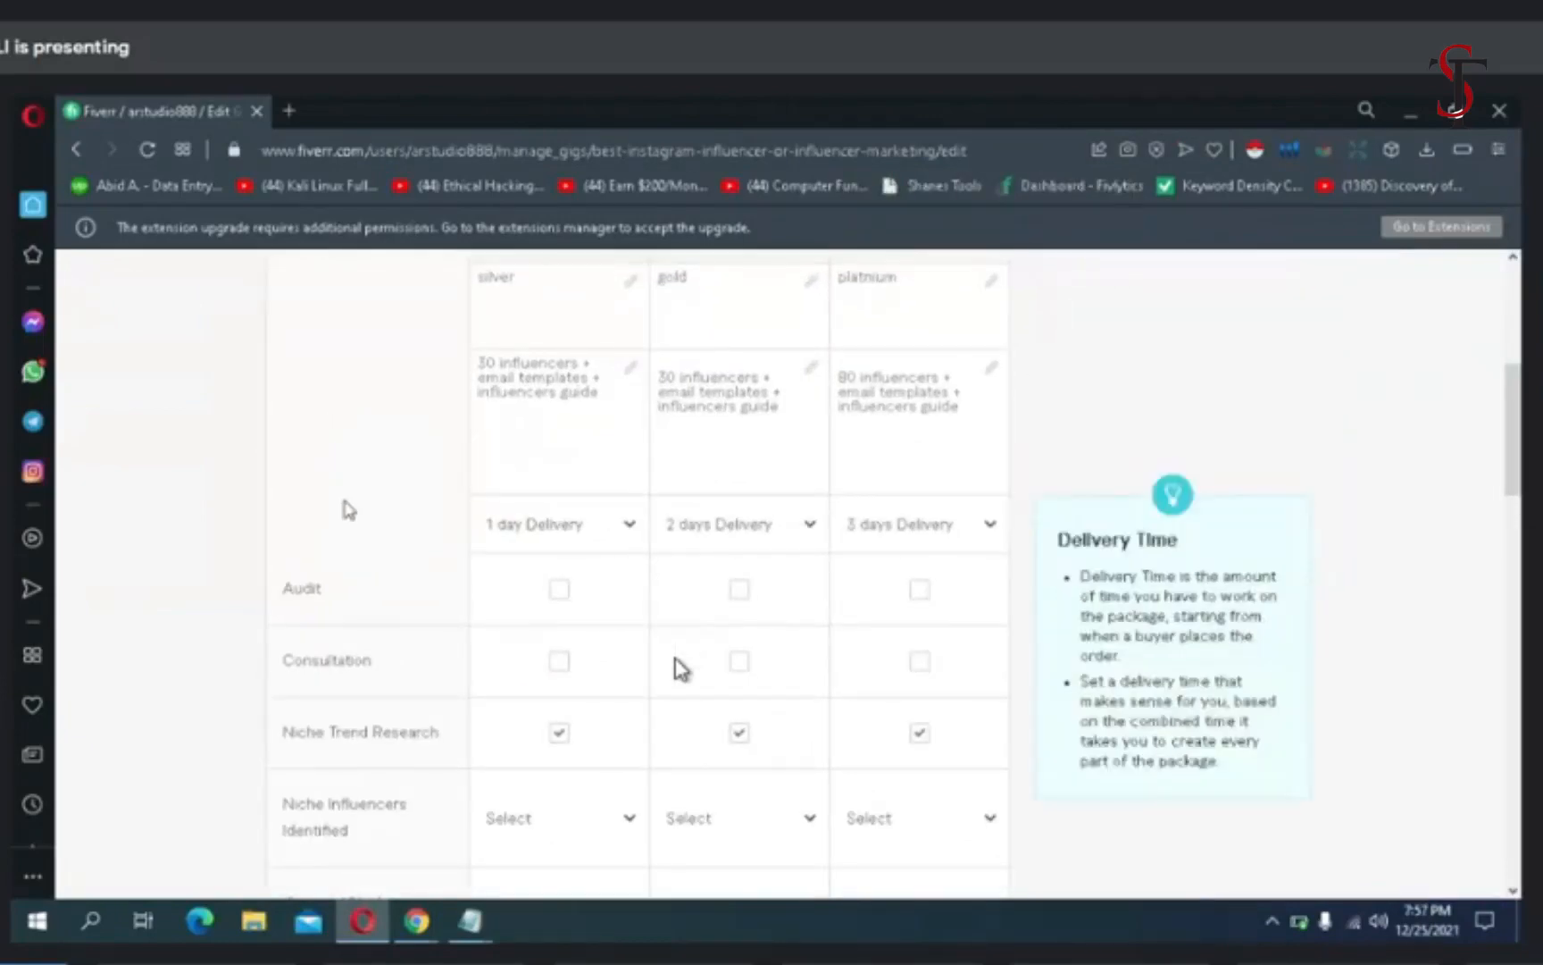
pyautogui.click(605, 842)
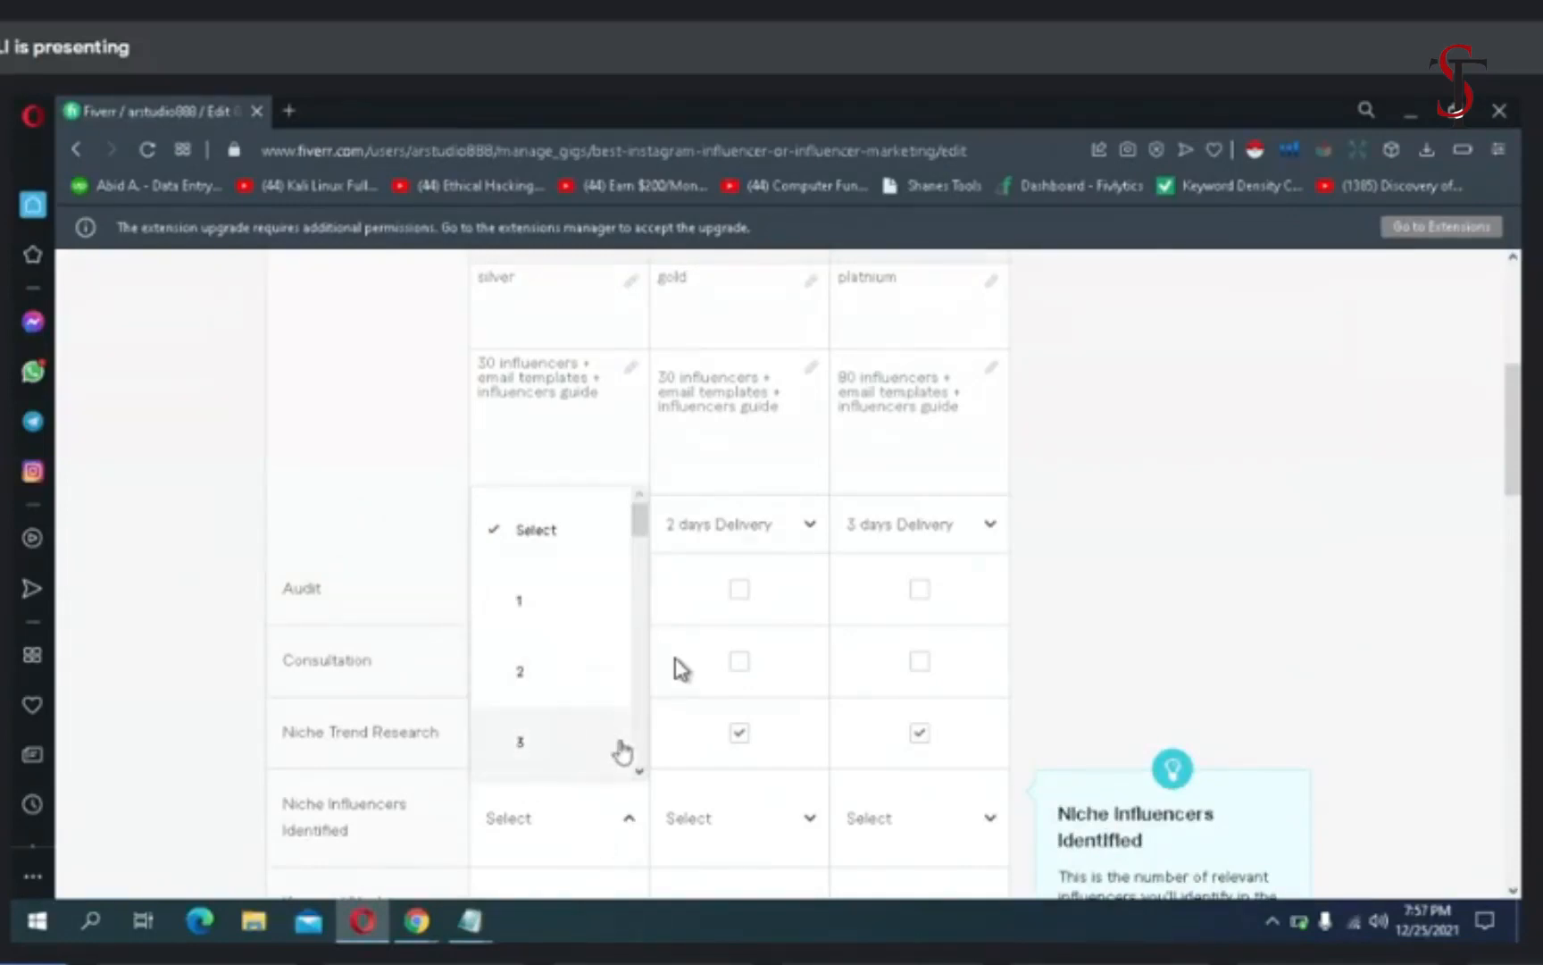
pyautogui.click(629, 770)
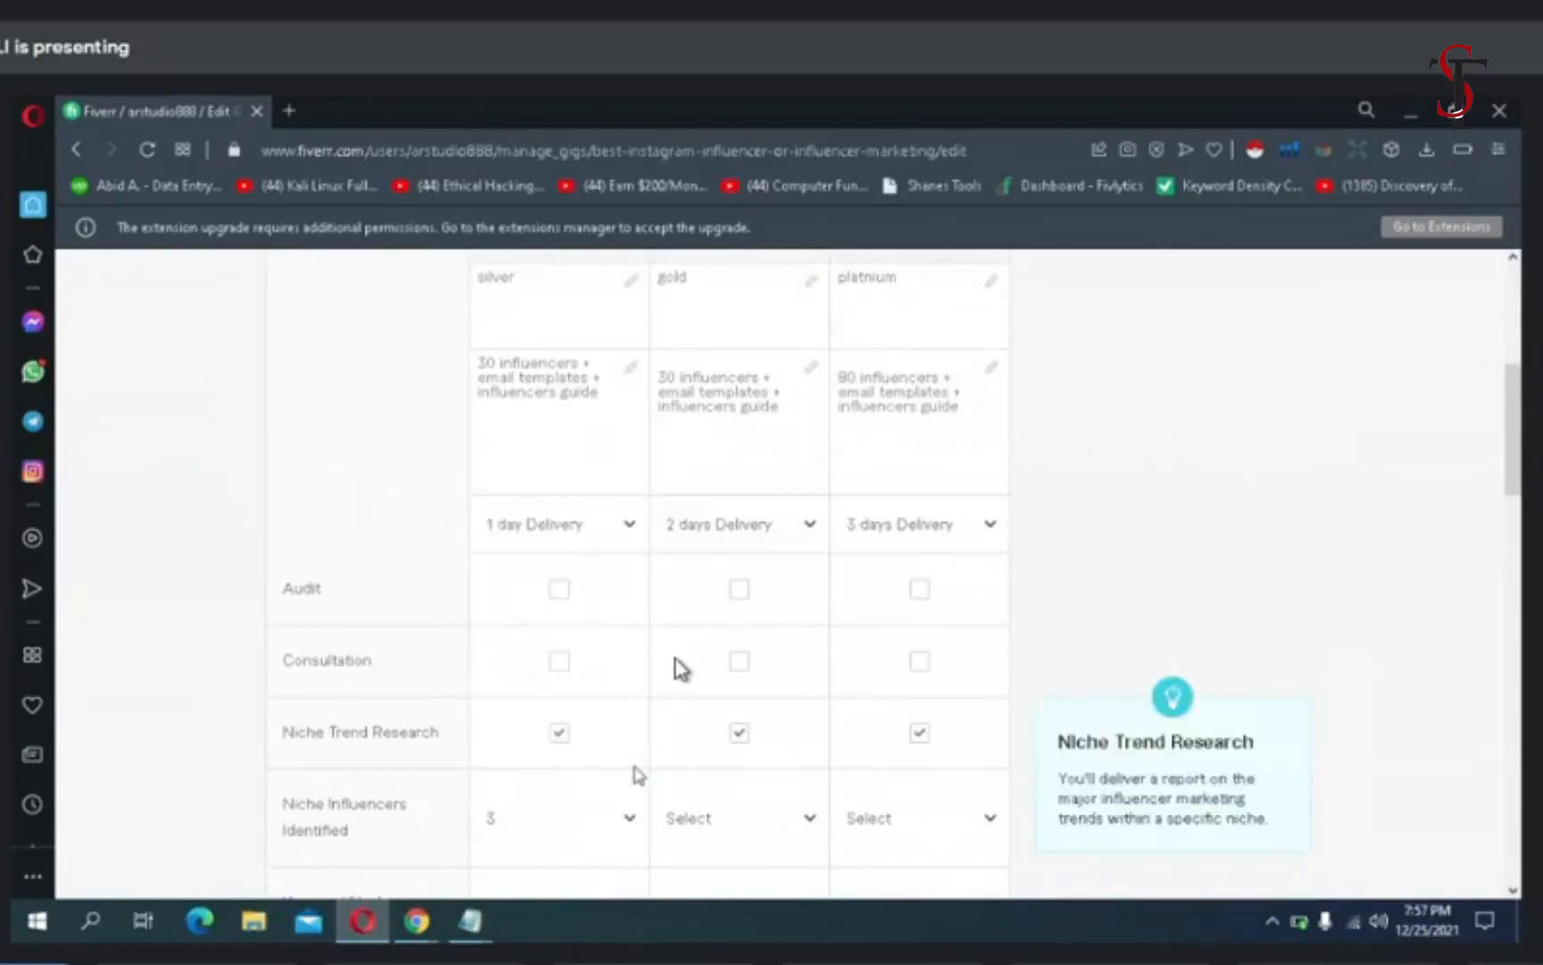
pyautogui.click(628, 816)
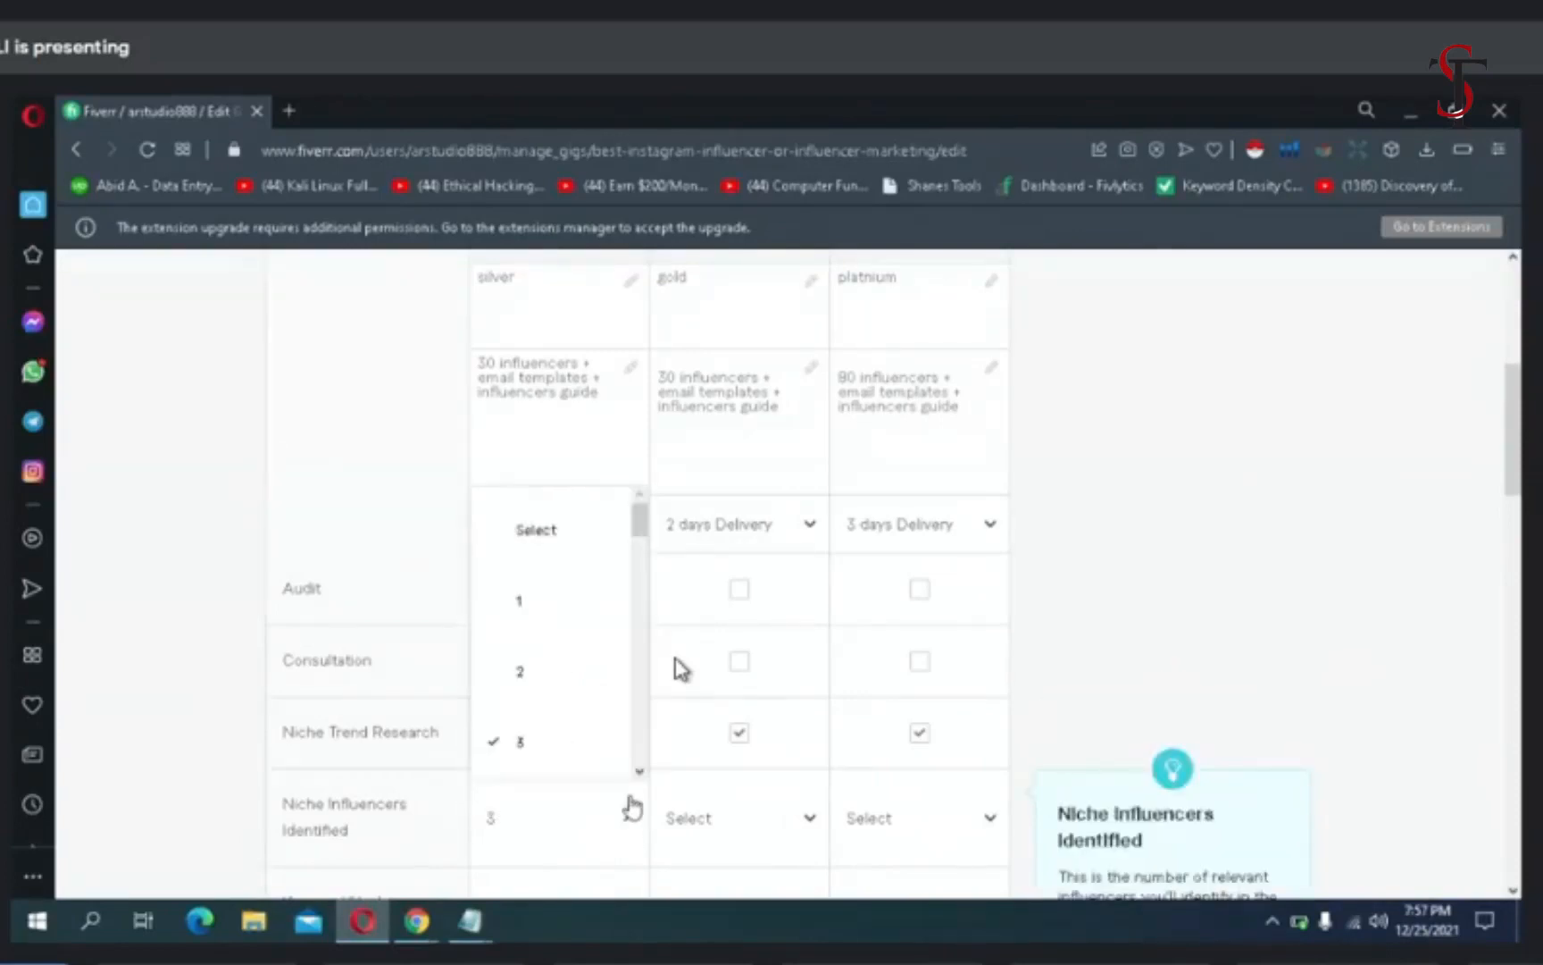
pyautogui.click(629, 815)
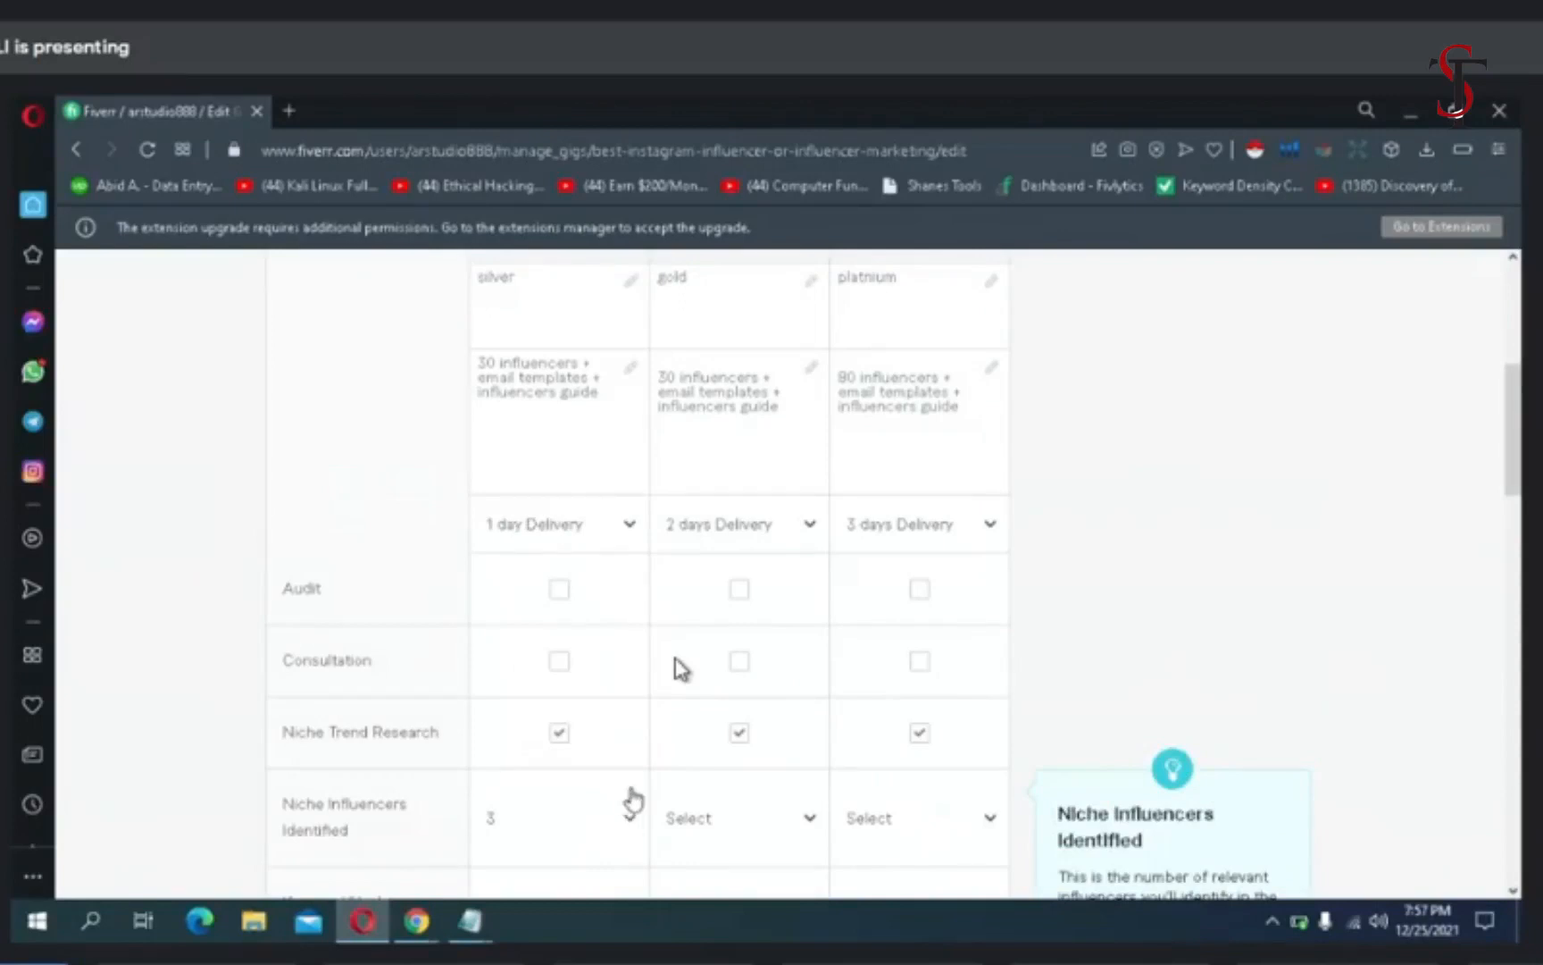
# - Dismiss the low-battery notice and set the Basic package's Niche Influencers Identified to 30
pyautogui.click(631, 801)
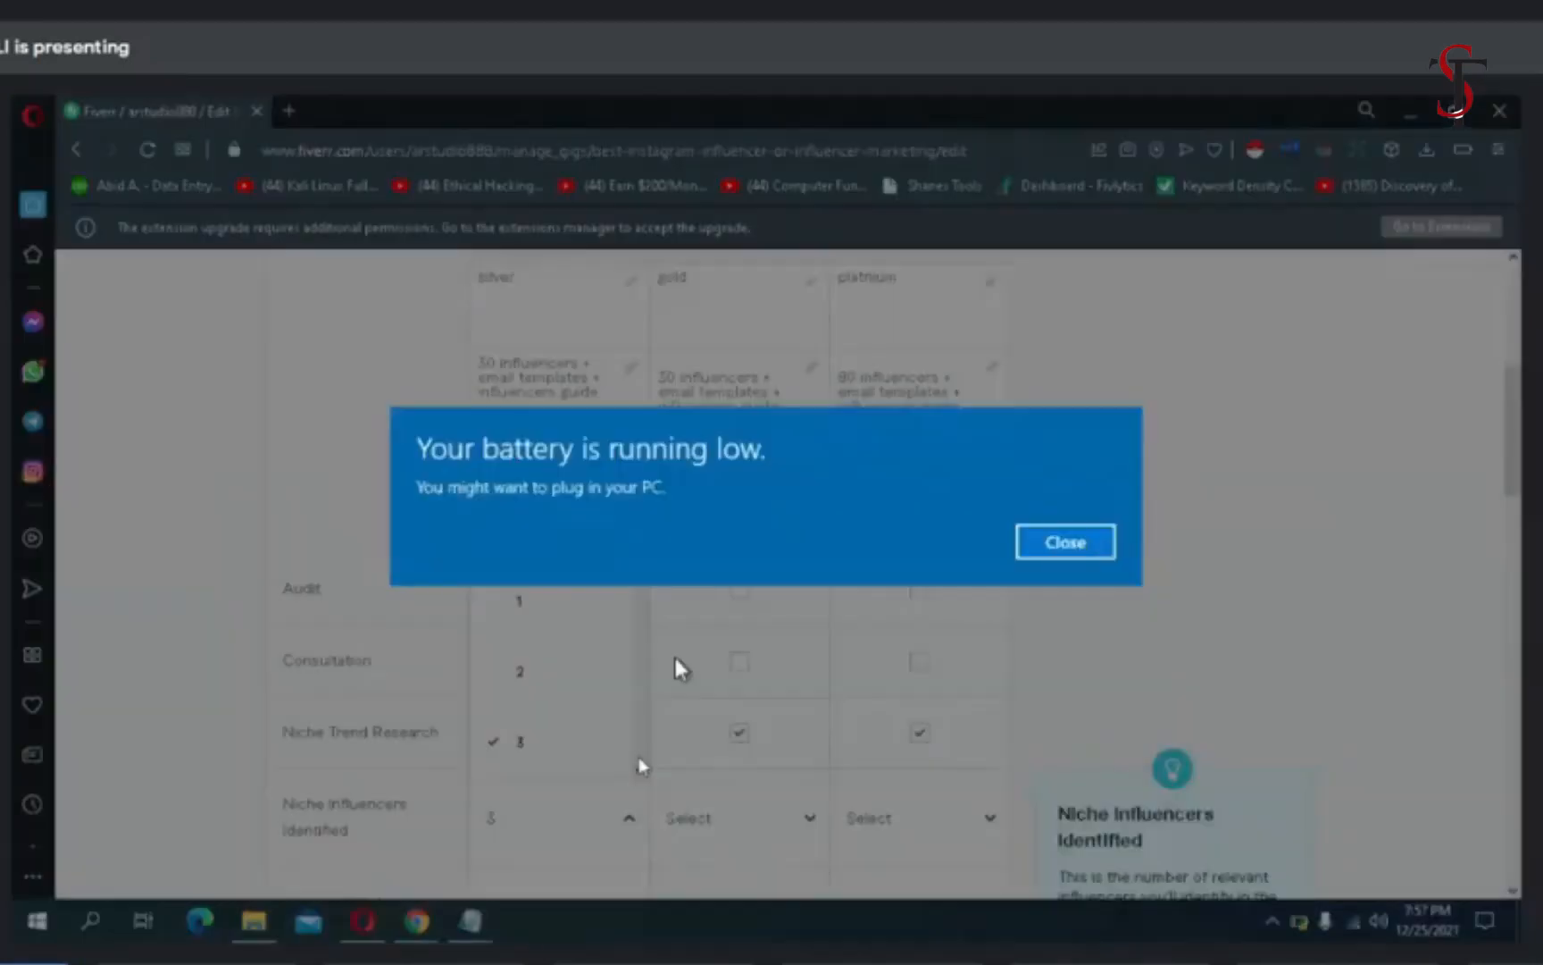
pyautogui.click(1031, 534)
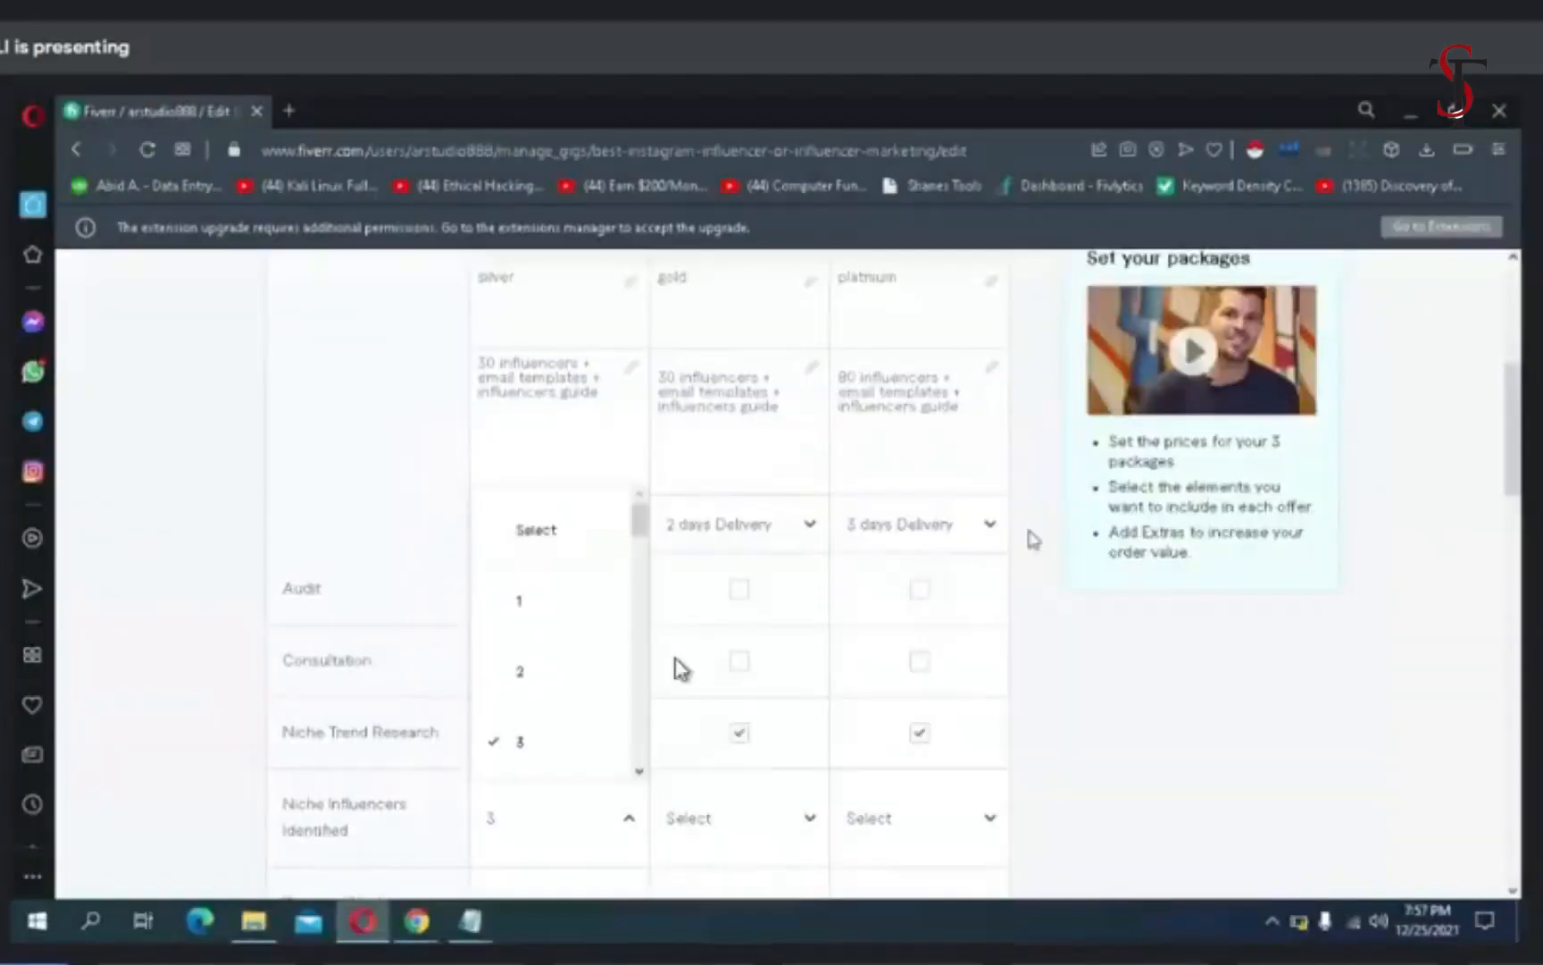
pyautogui.click(639, 774)
pyautogui.click(639, 774)
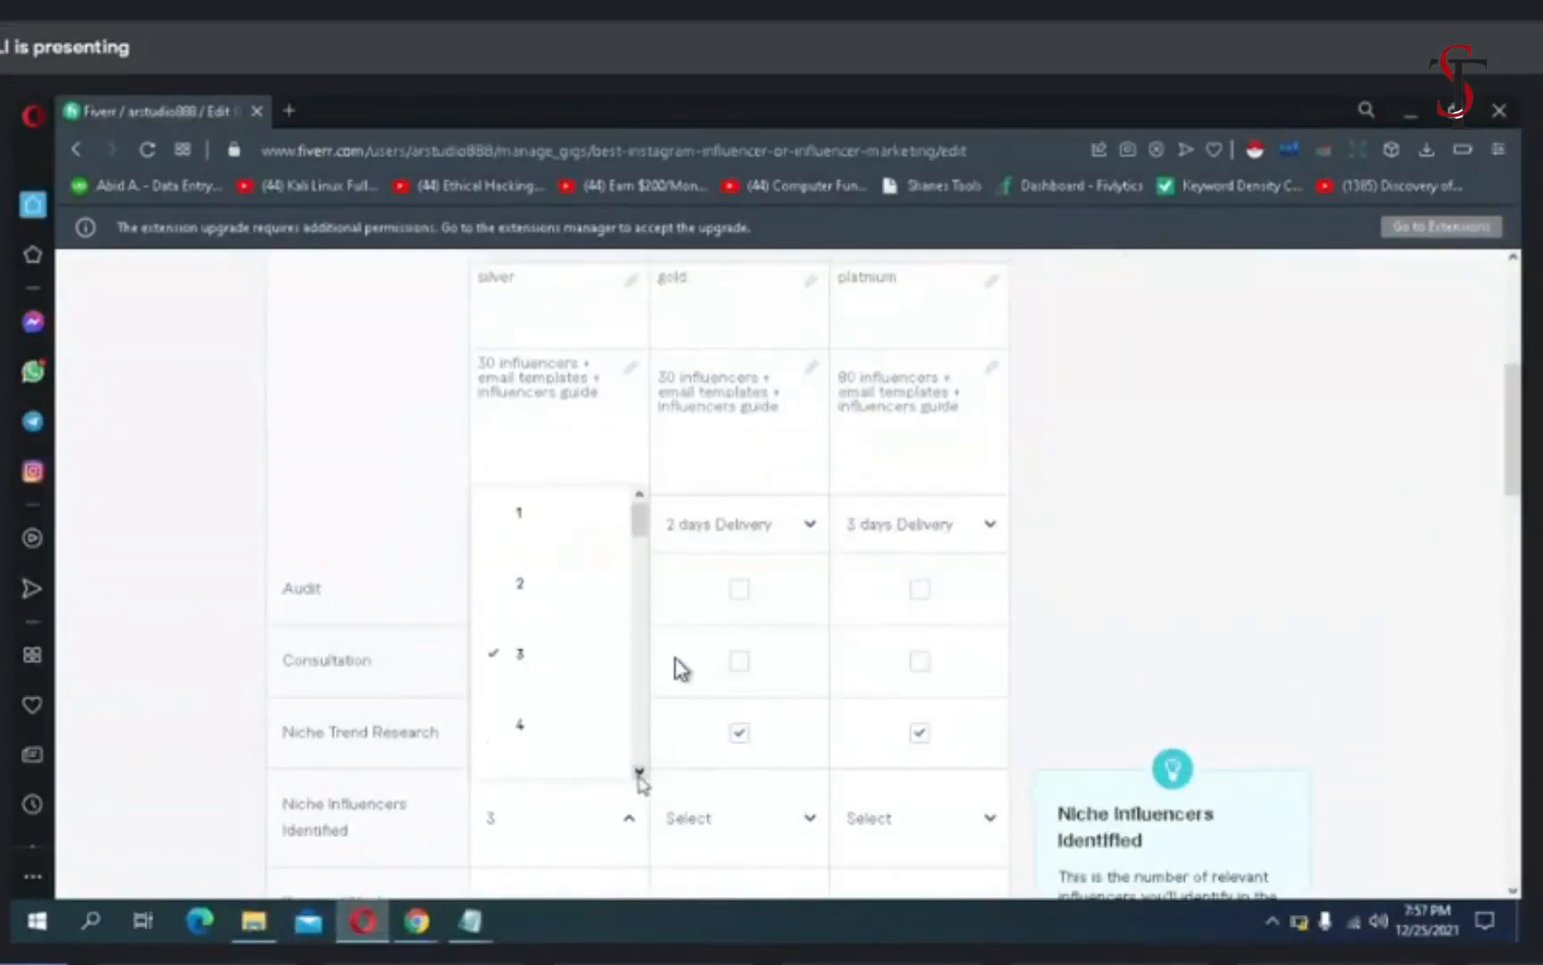
pyautogui.click(639, 773)
pyautogui.click(639, 773)
pyautogui.click(639, 773)
pyautogui.click(639, 773)
pyautogui.click(638, 773)
pyautogui.click(639, 773)
pyautogui.click(639, 774)
pyautogui.click(638, 773)
pyautogui.click(639, 773)
pyautogui.click(638, 773)
pyautogui.click(639, 773)
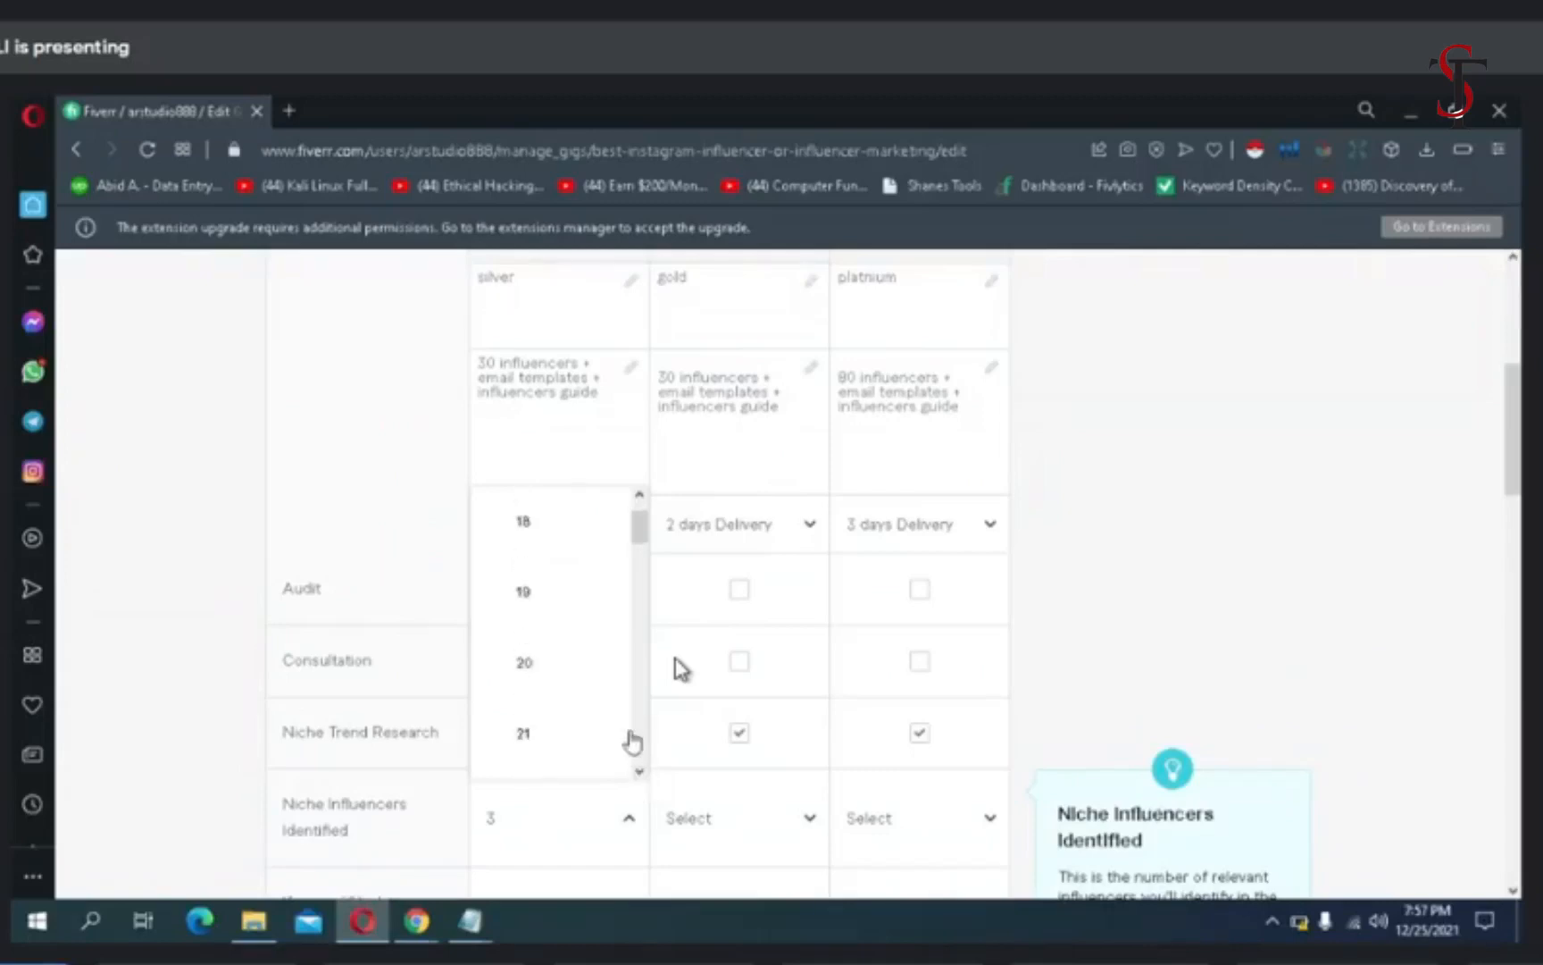
pyautogui.scroll(-5, 642, 738)
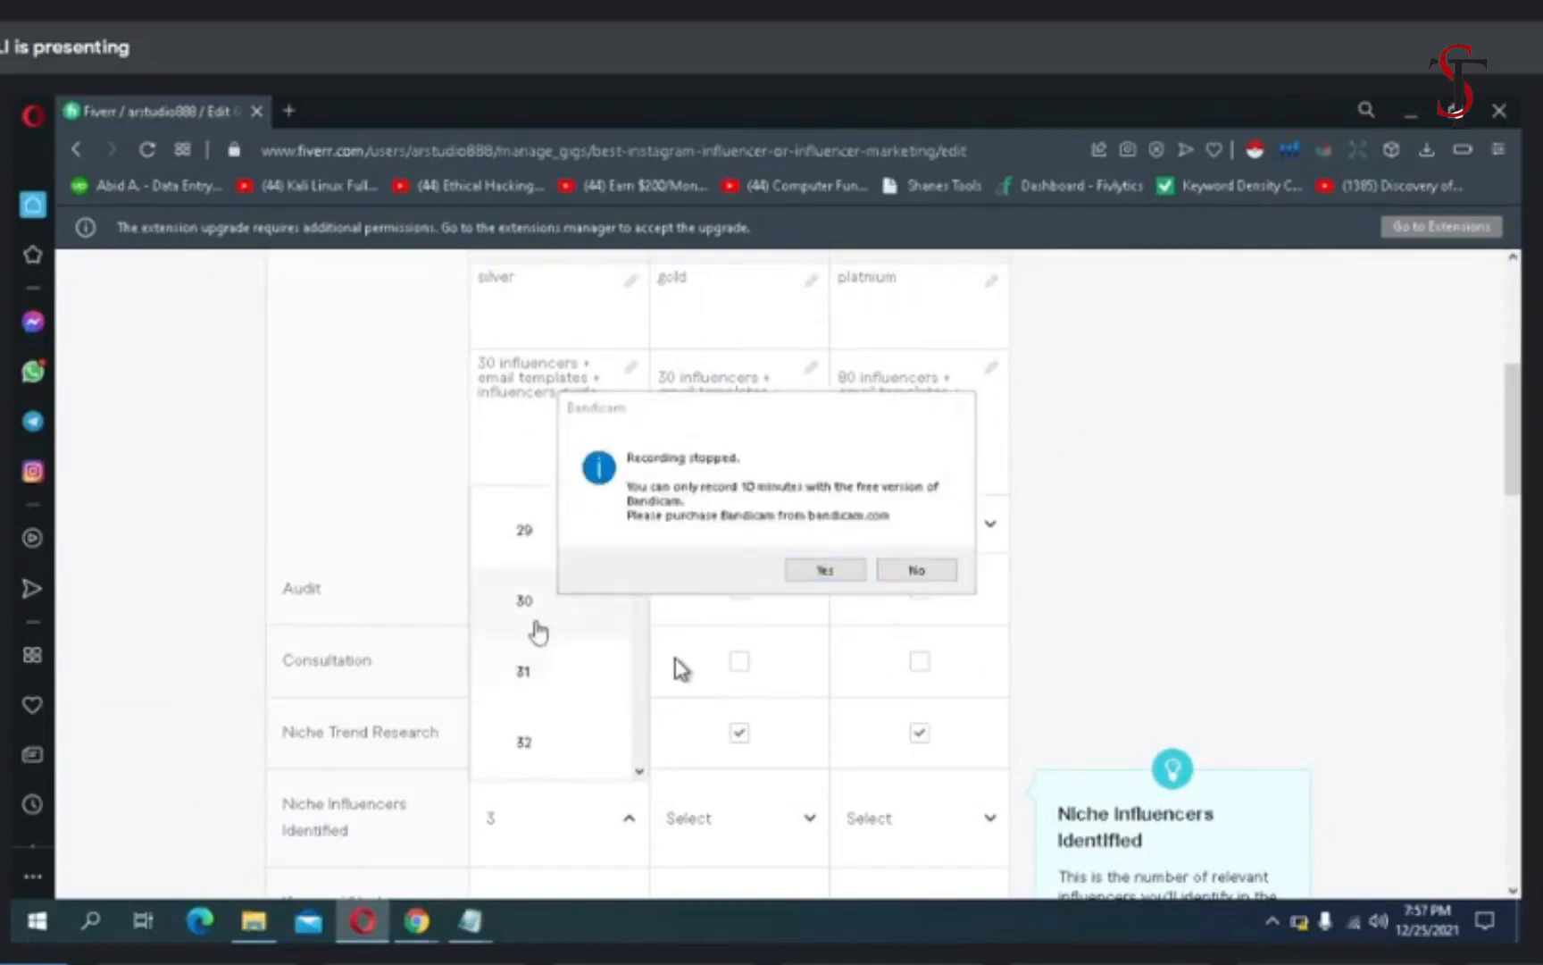
pyautogui.click(623, 608)
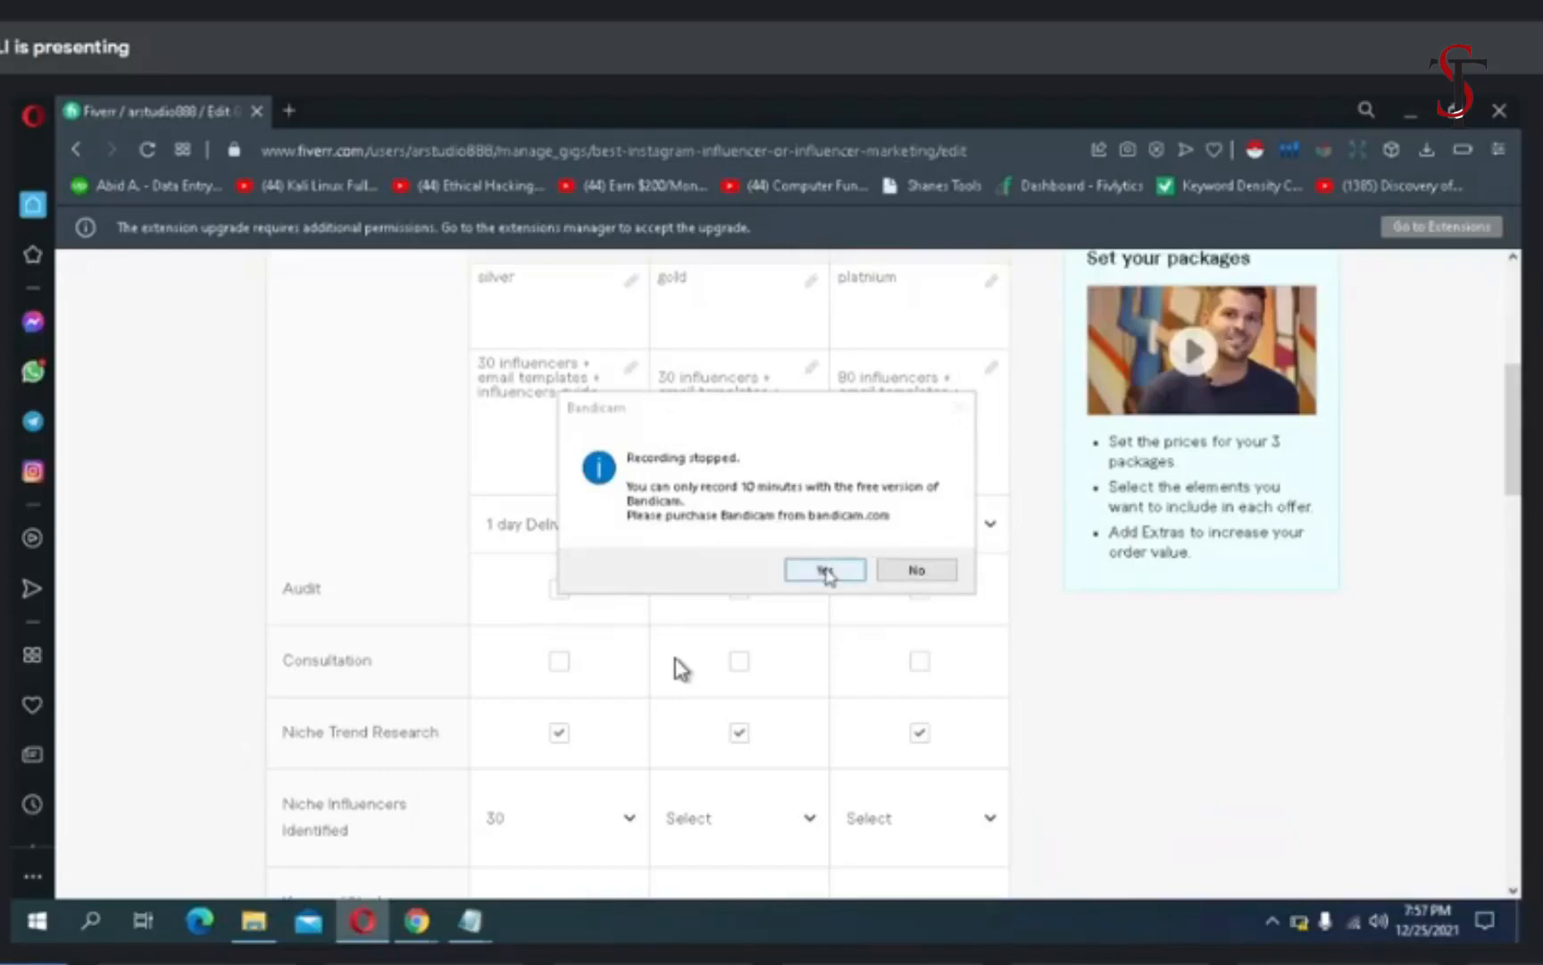
# - Dismiss the Bandicam recording notice and close its registration window without registering
pyautogui.click(826, 571)
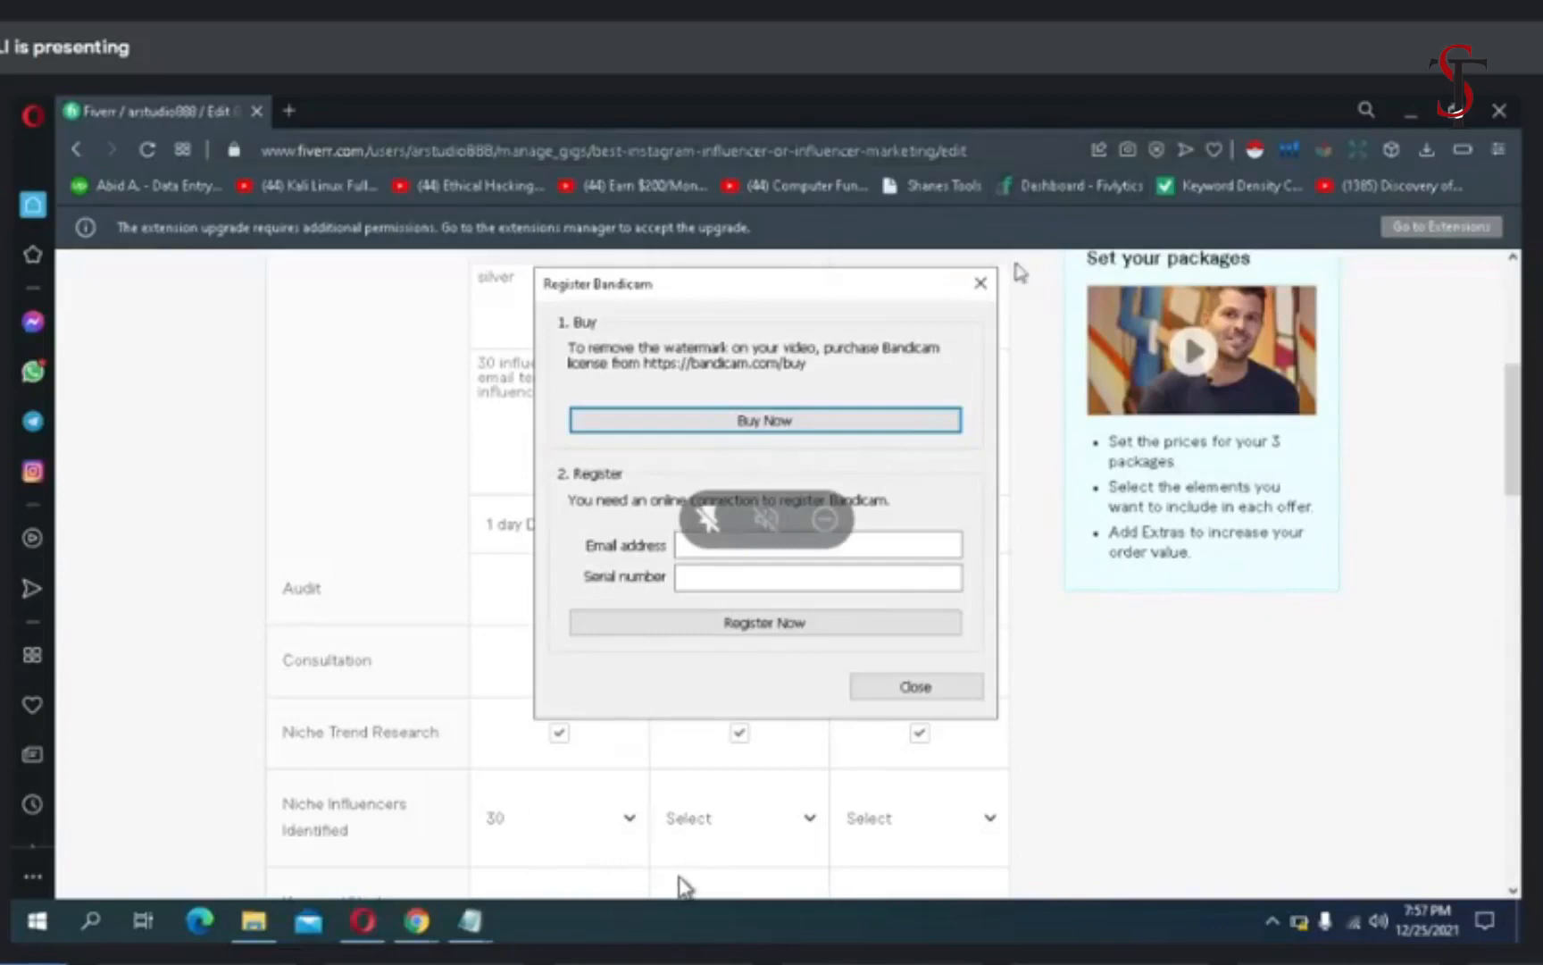
pyautogui.click(981, 283)
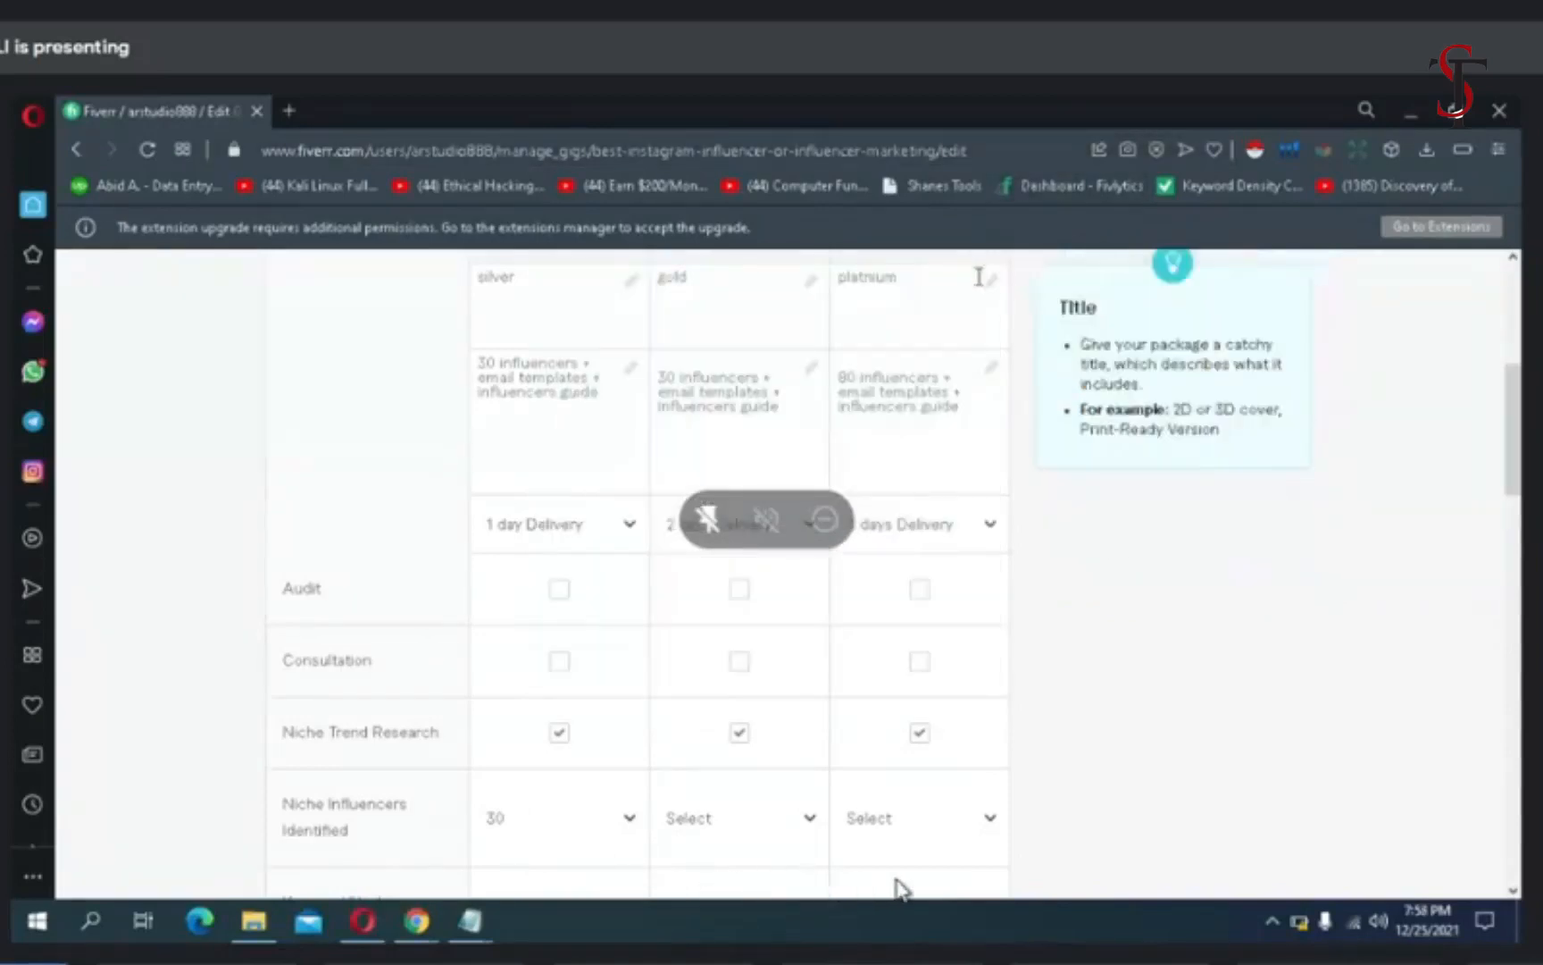
pyautogui.rightClick(652, 708)
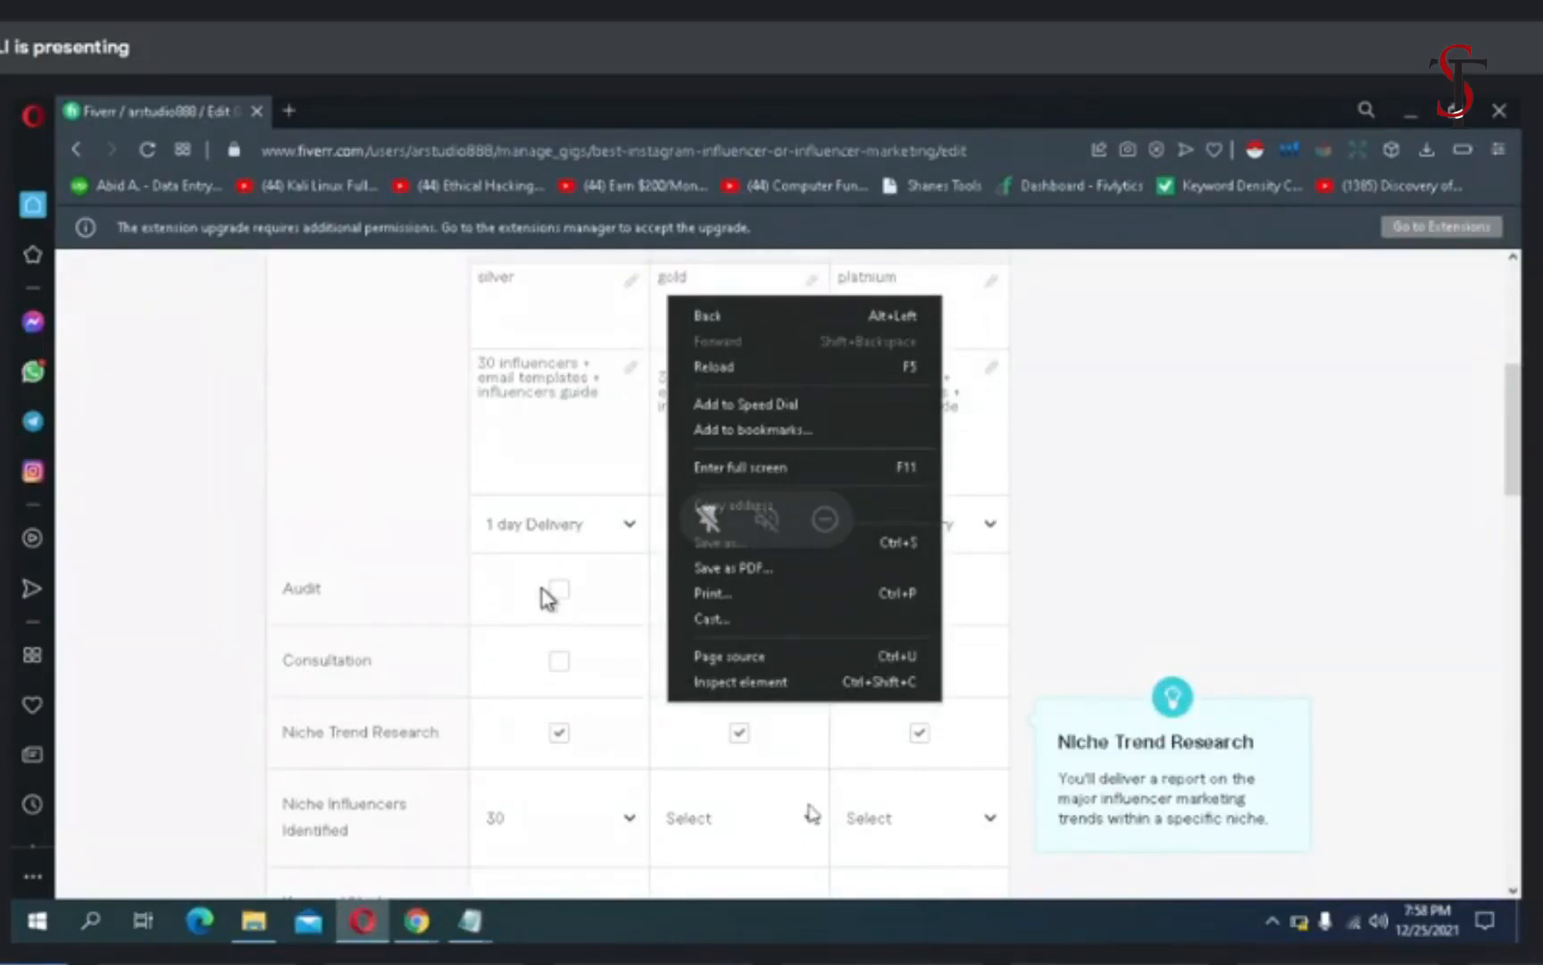
pyautogui.click(811, 817)
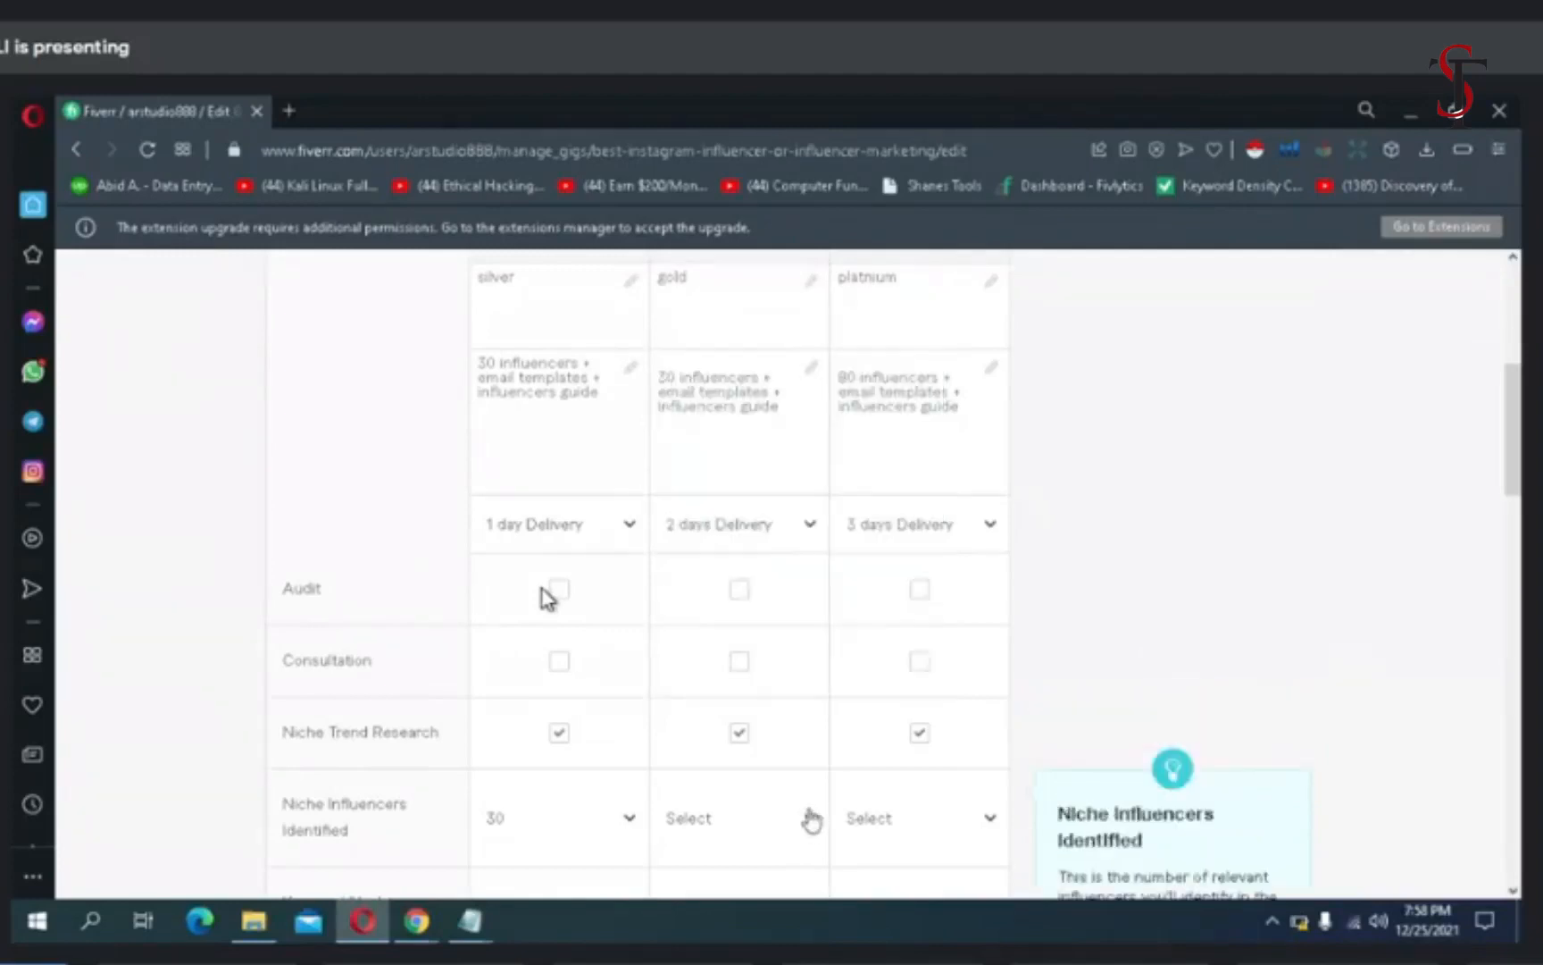
# - Set the Standard package's Niche Influencers Identified to 40
pyautogui.click(811, 816)
pyautogui.click(811, 817)
pyautogui.click(811, 819)
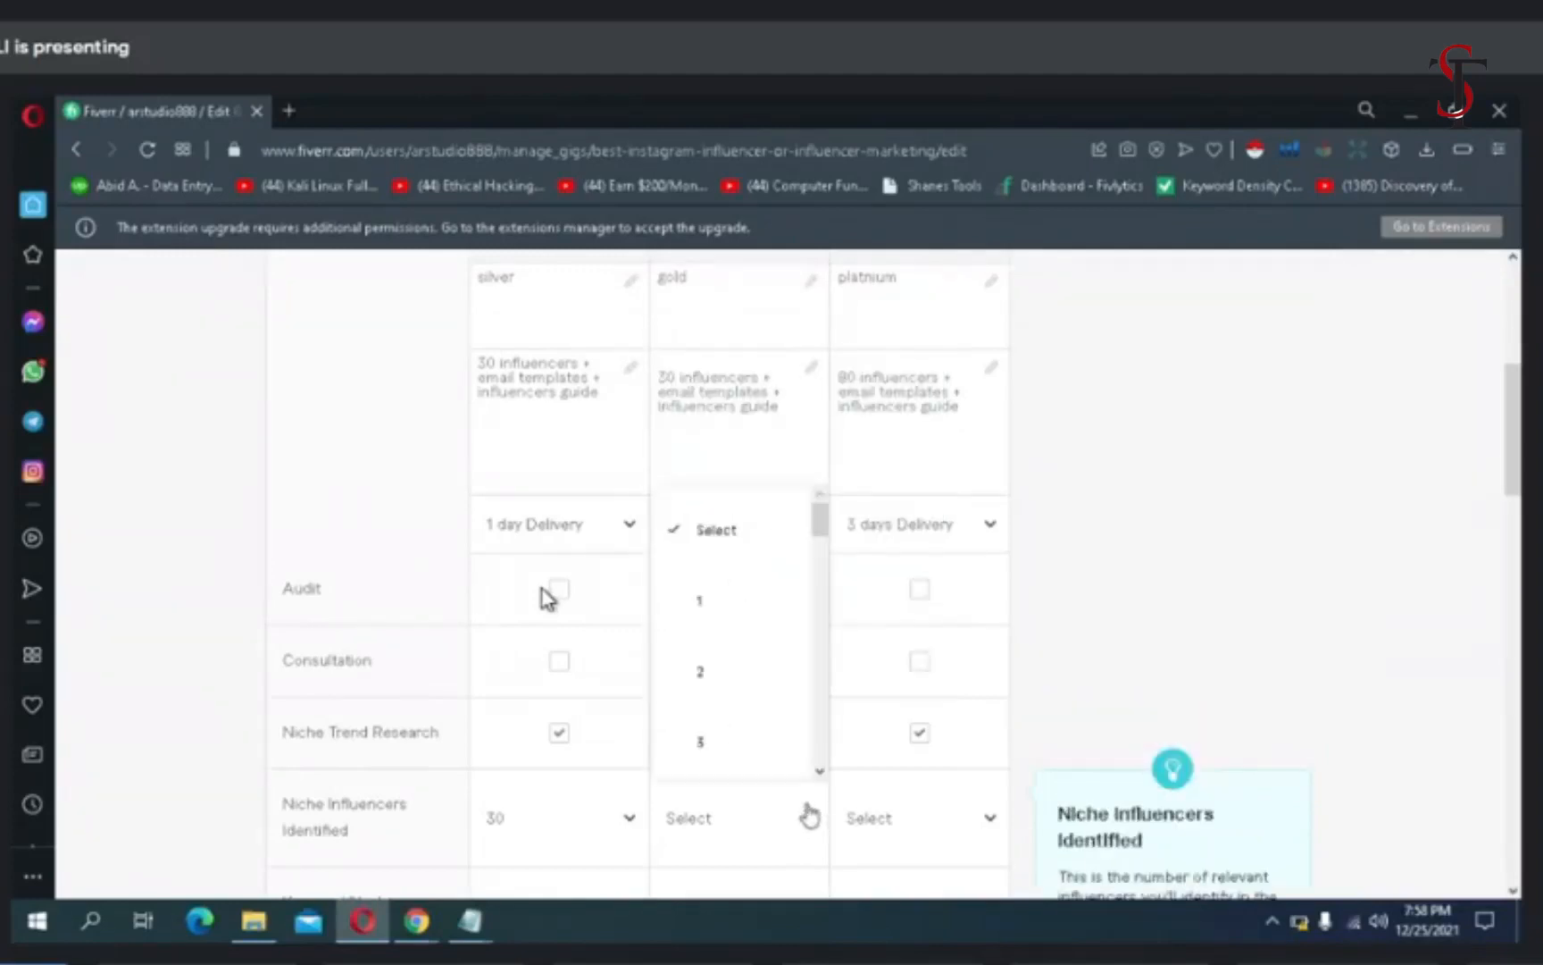
pyautogui.scroll(-1, 818, 786)
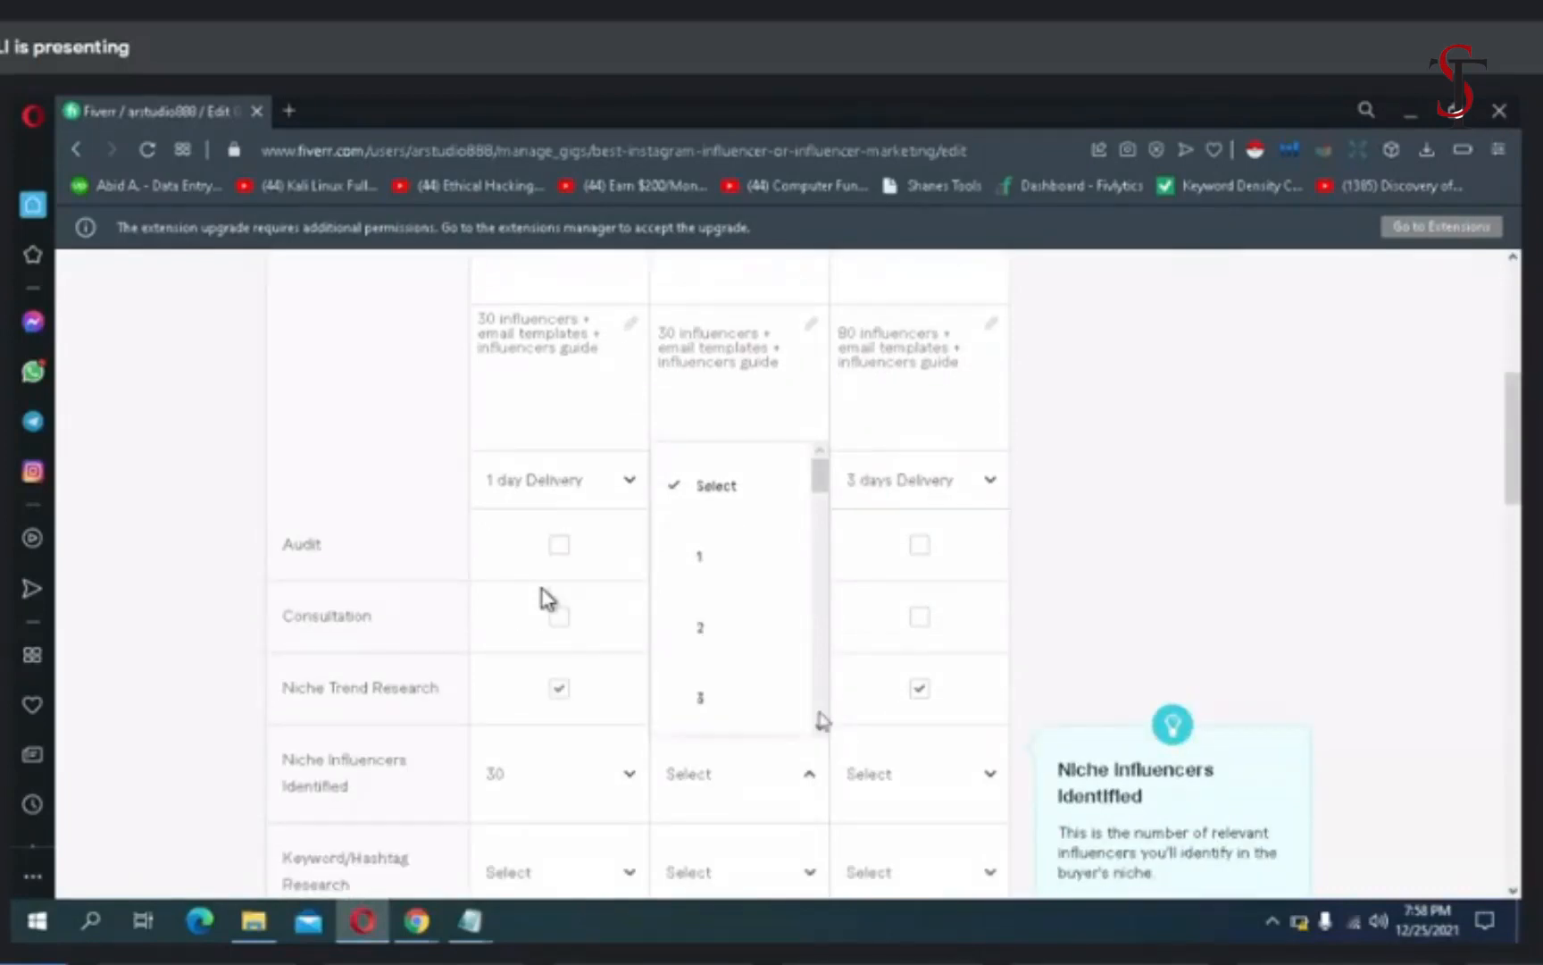
pyautogui.scroll(-5, 817, 717)
pyautogui.scroll(-8, 816, 717)
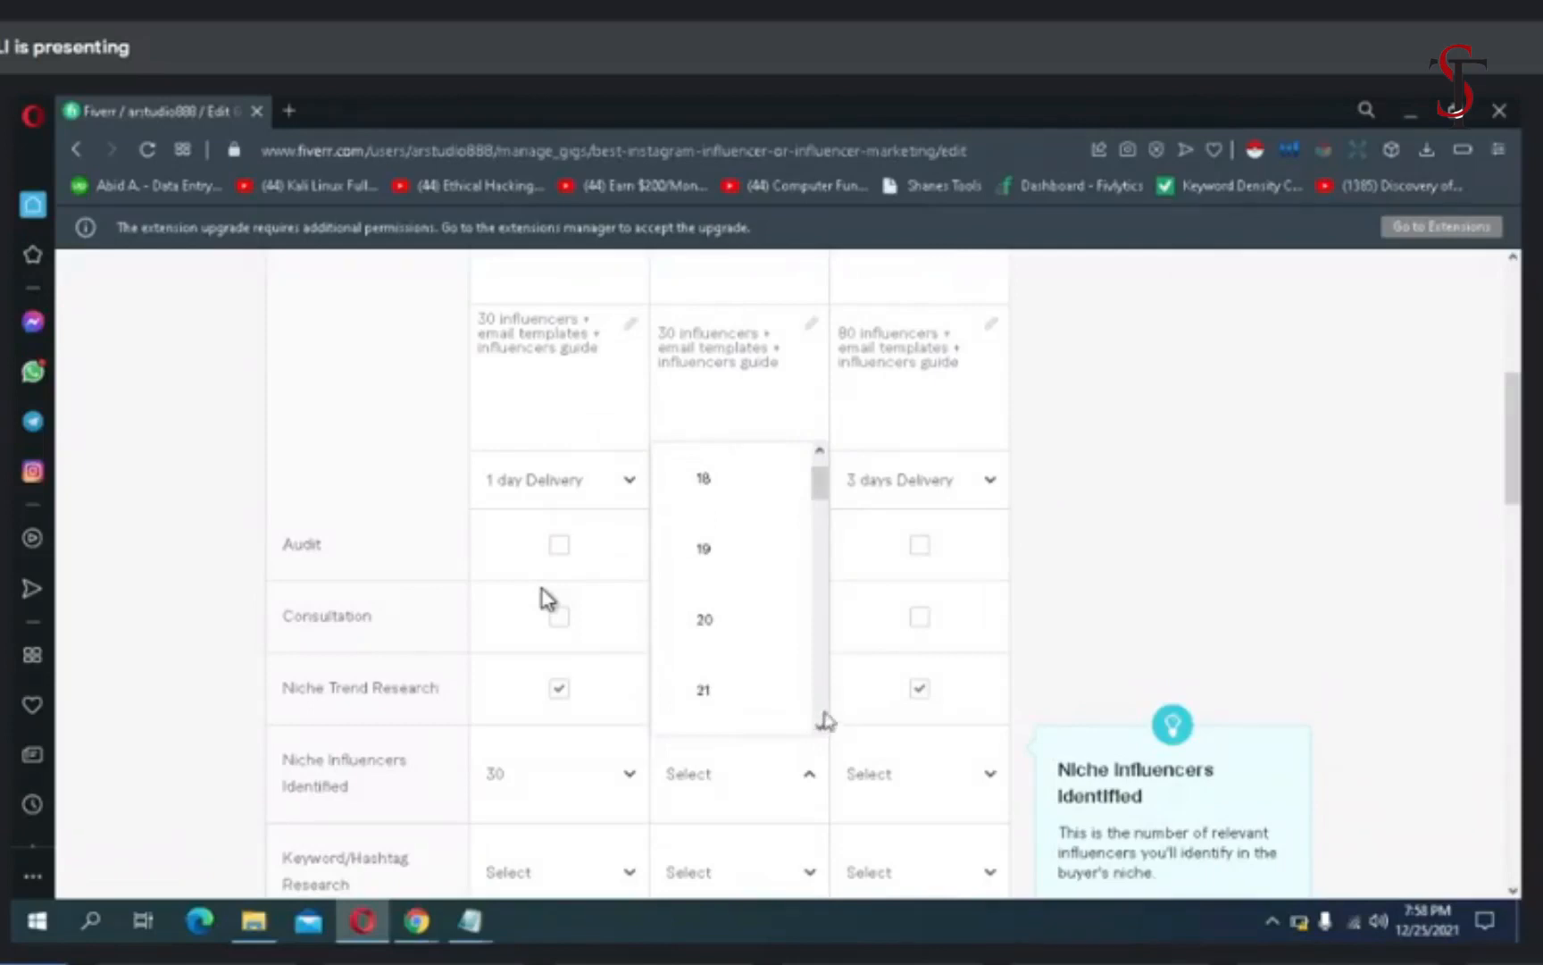
pyautogui.scroll(-10, 825, 720)
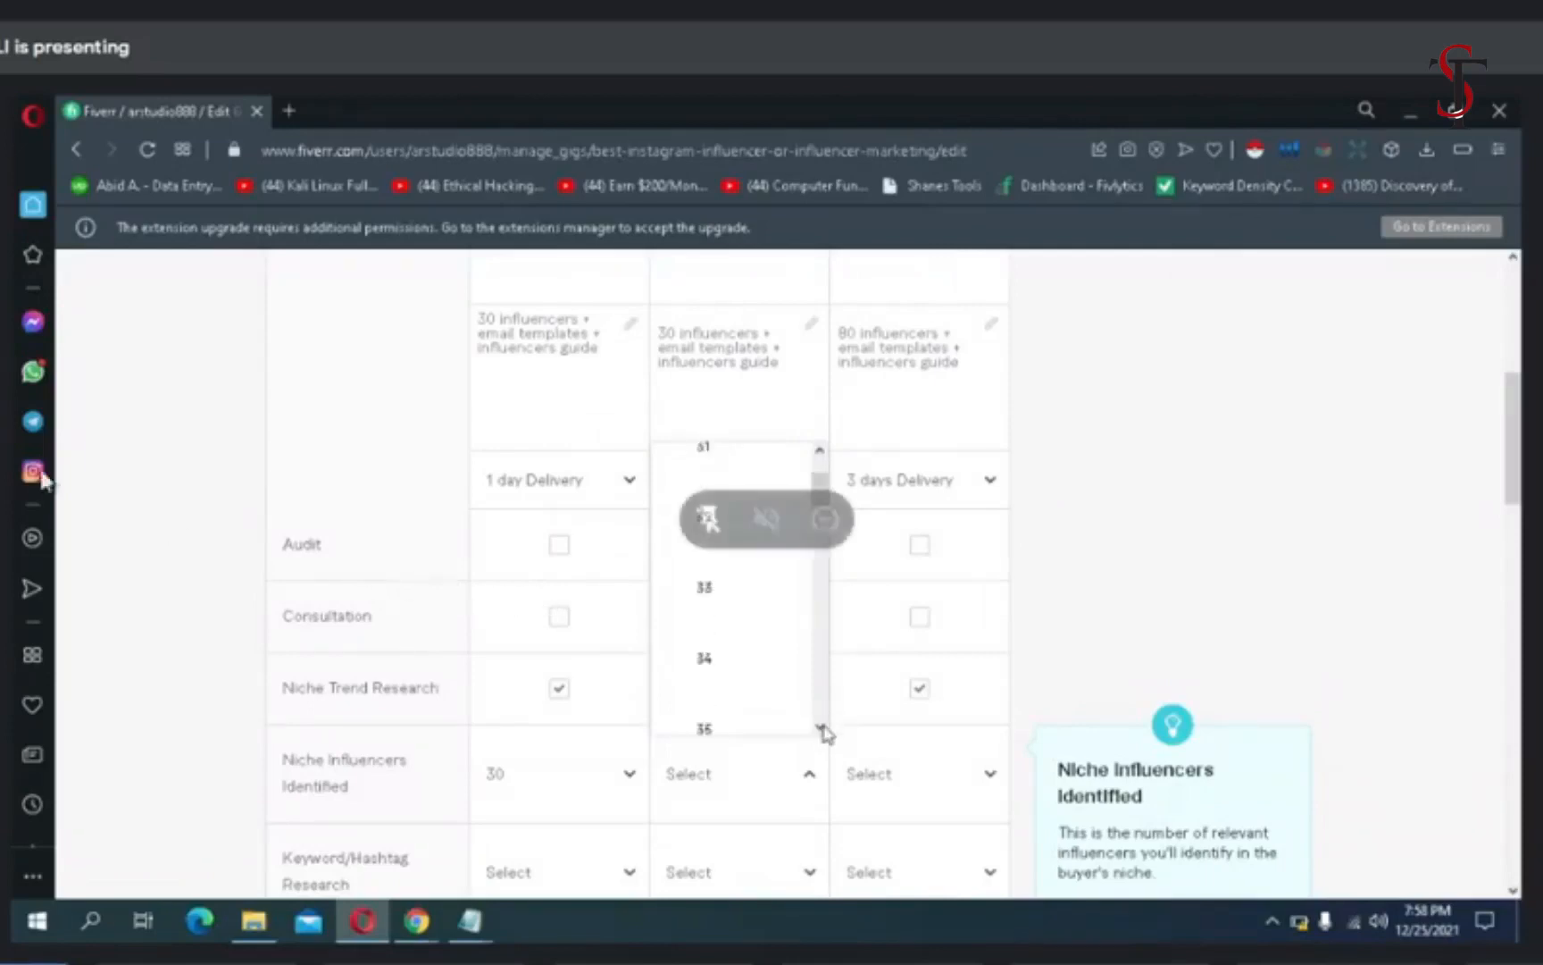
pyautogui.click(820, 727)
pyautogui.click(820, 727)
pyautogui.click(820, 727)
pyautogui.click(820, 727)
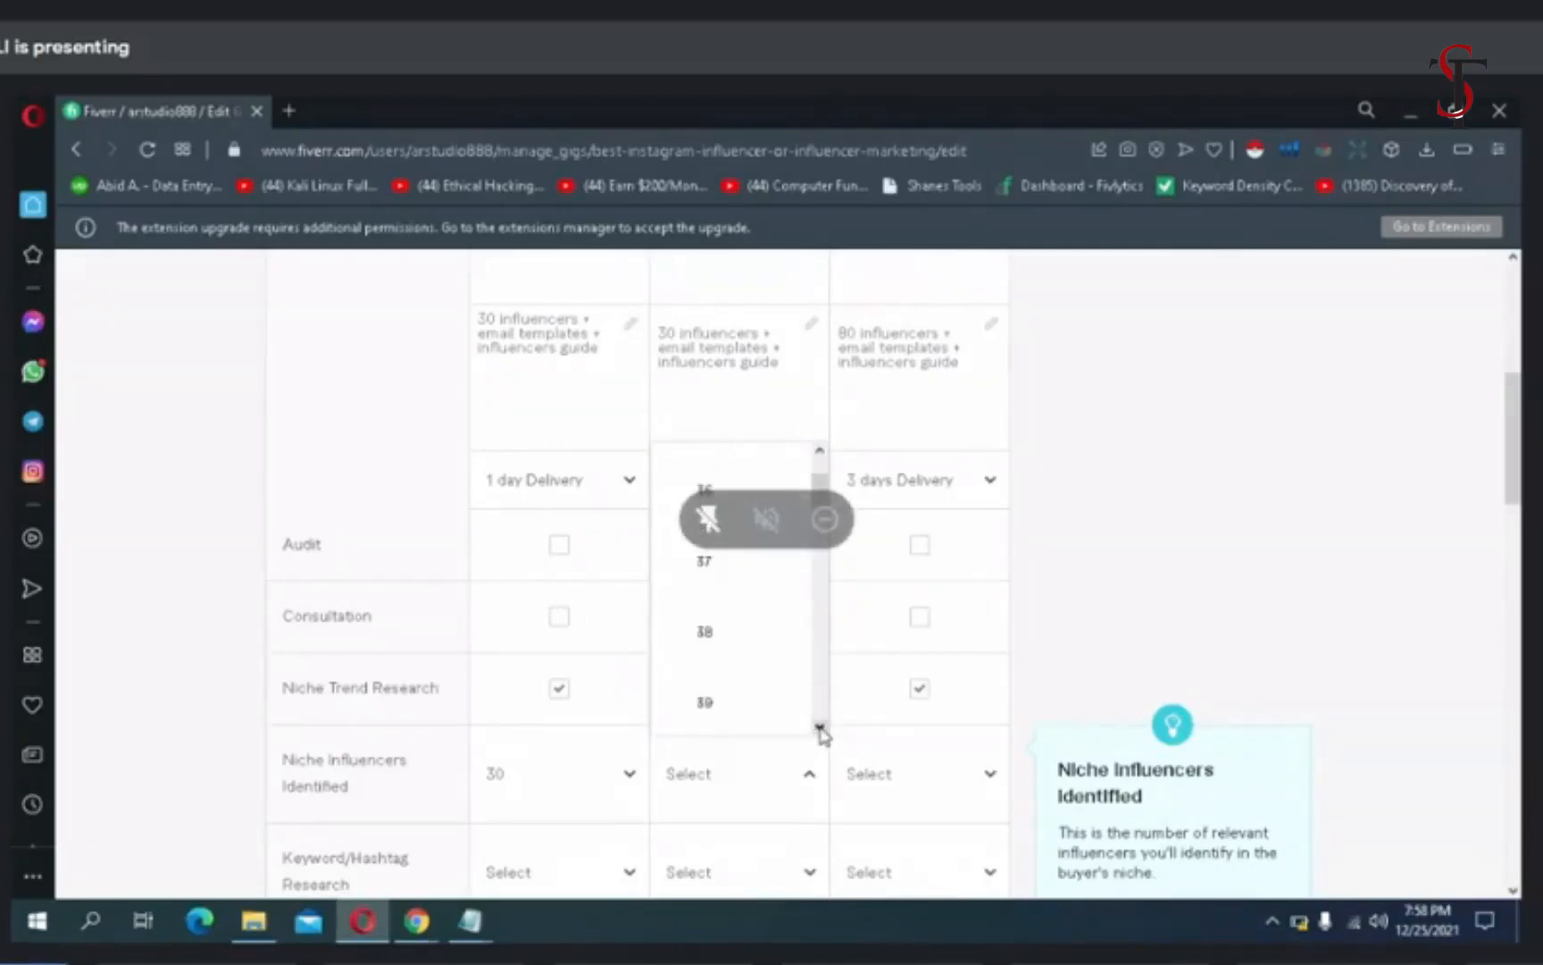
pyautogui.click(820, 727)
pyautogui.click(727, 689)
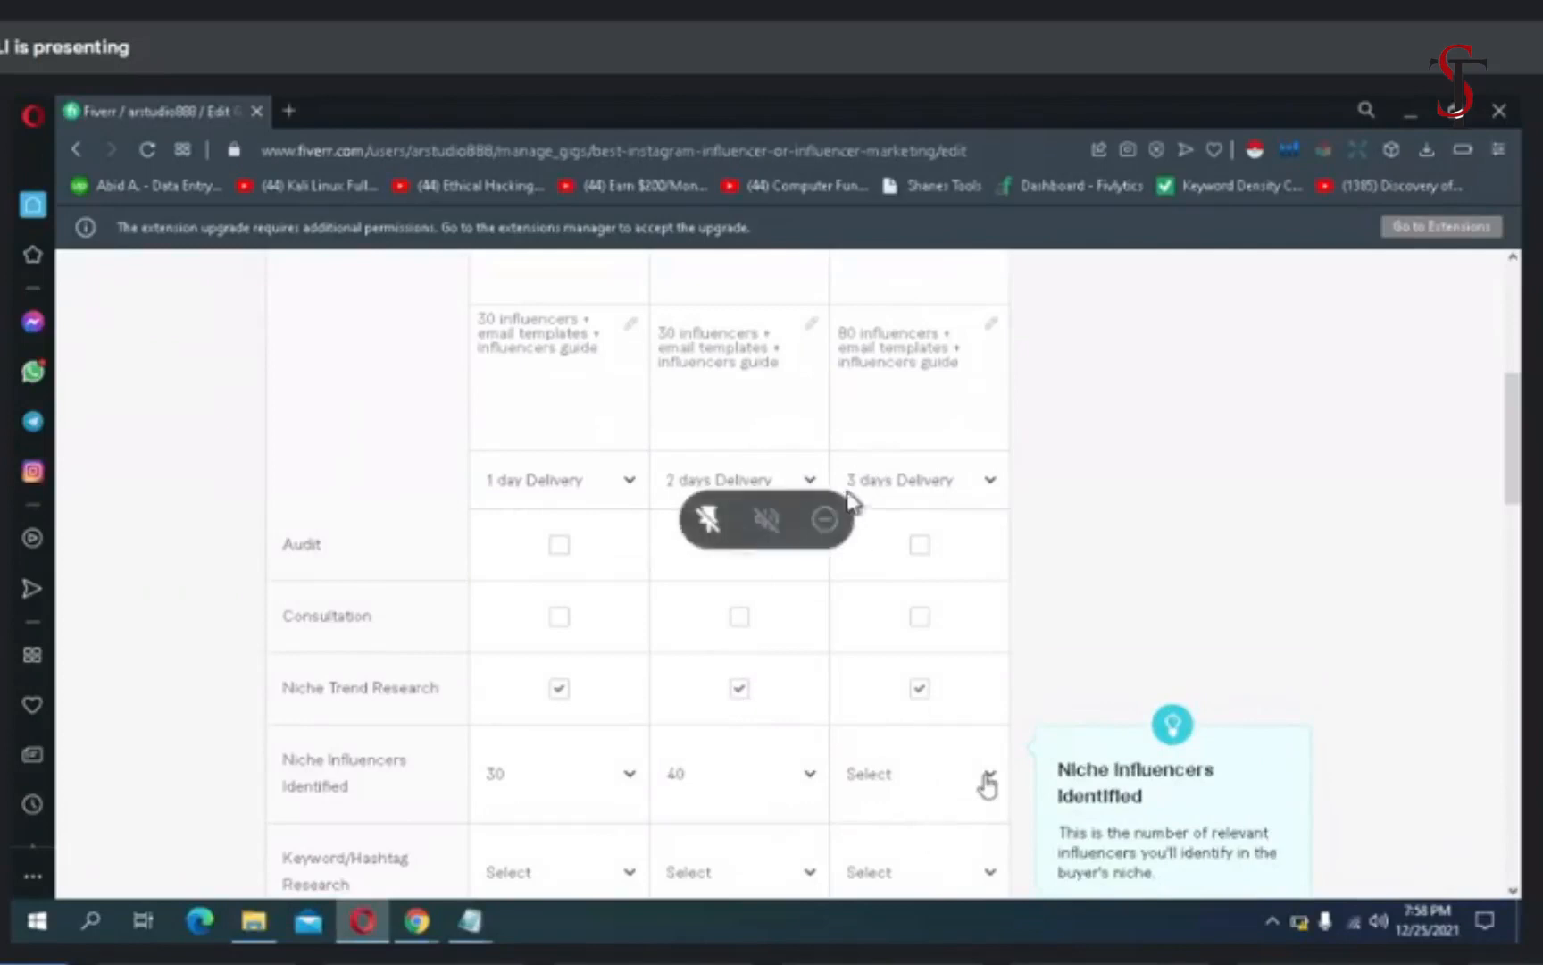
# - Set the Premium package's Niche Influencers Identified to 89
pyautogui.click(987, 784)
pyautogui.scroll(-3, 1001, 668)
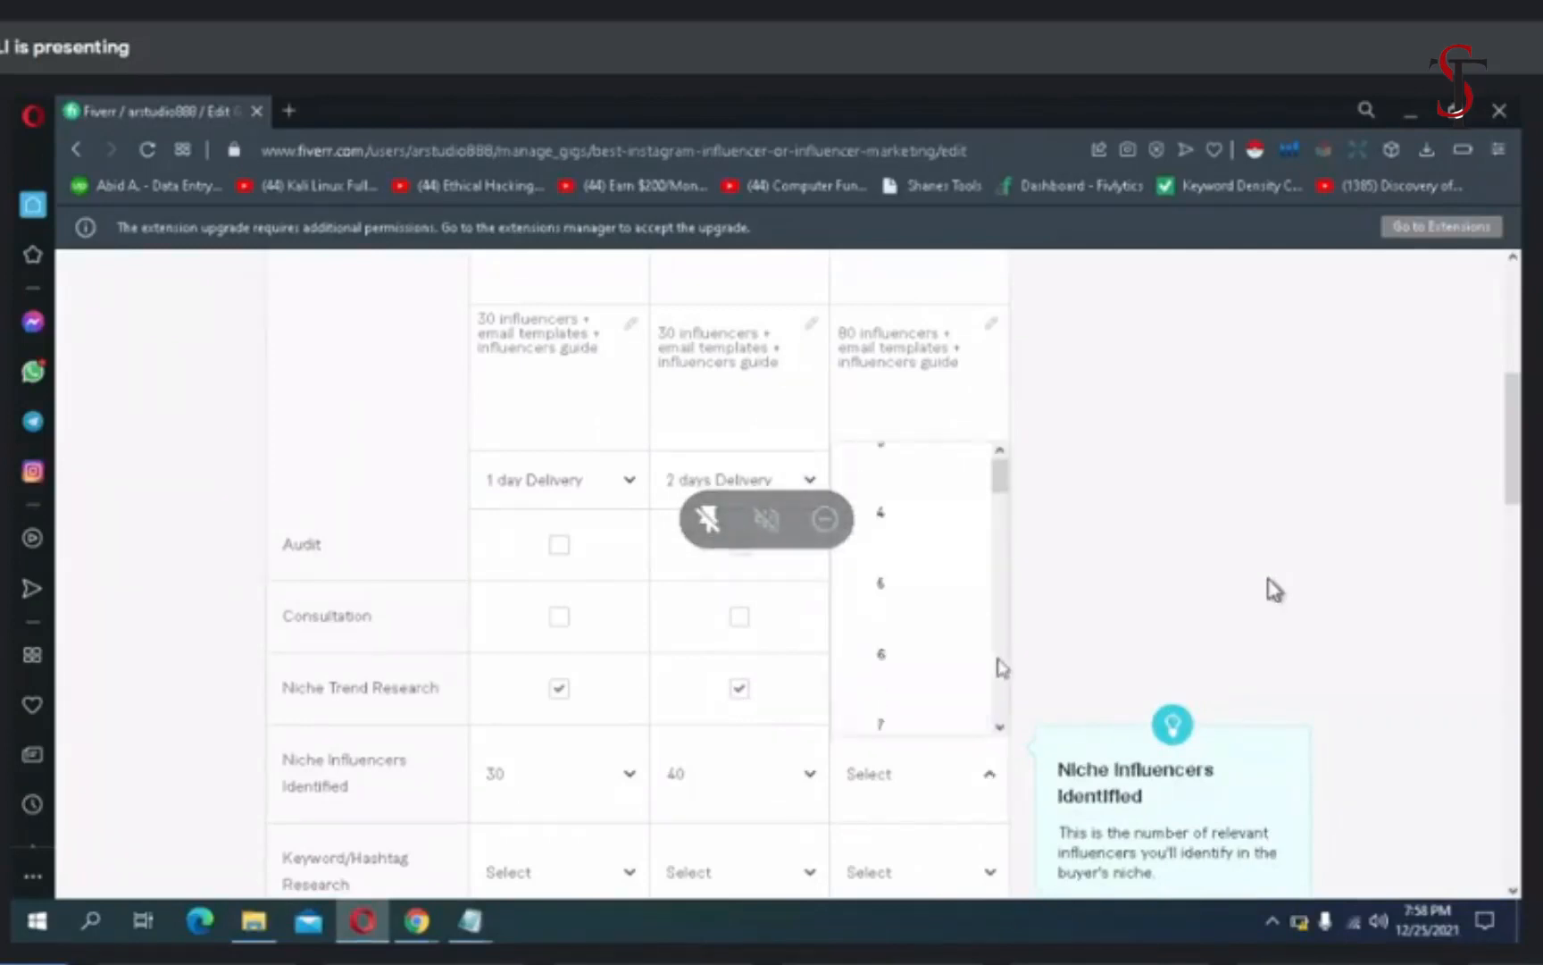
pyautogui.scroll(-5, 1000, 668)
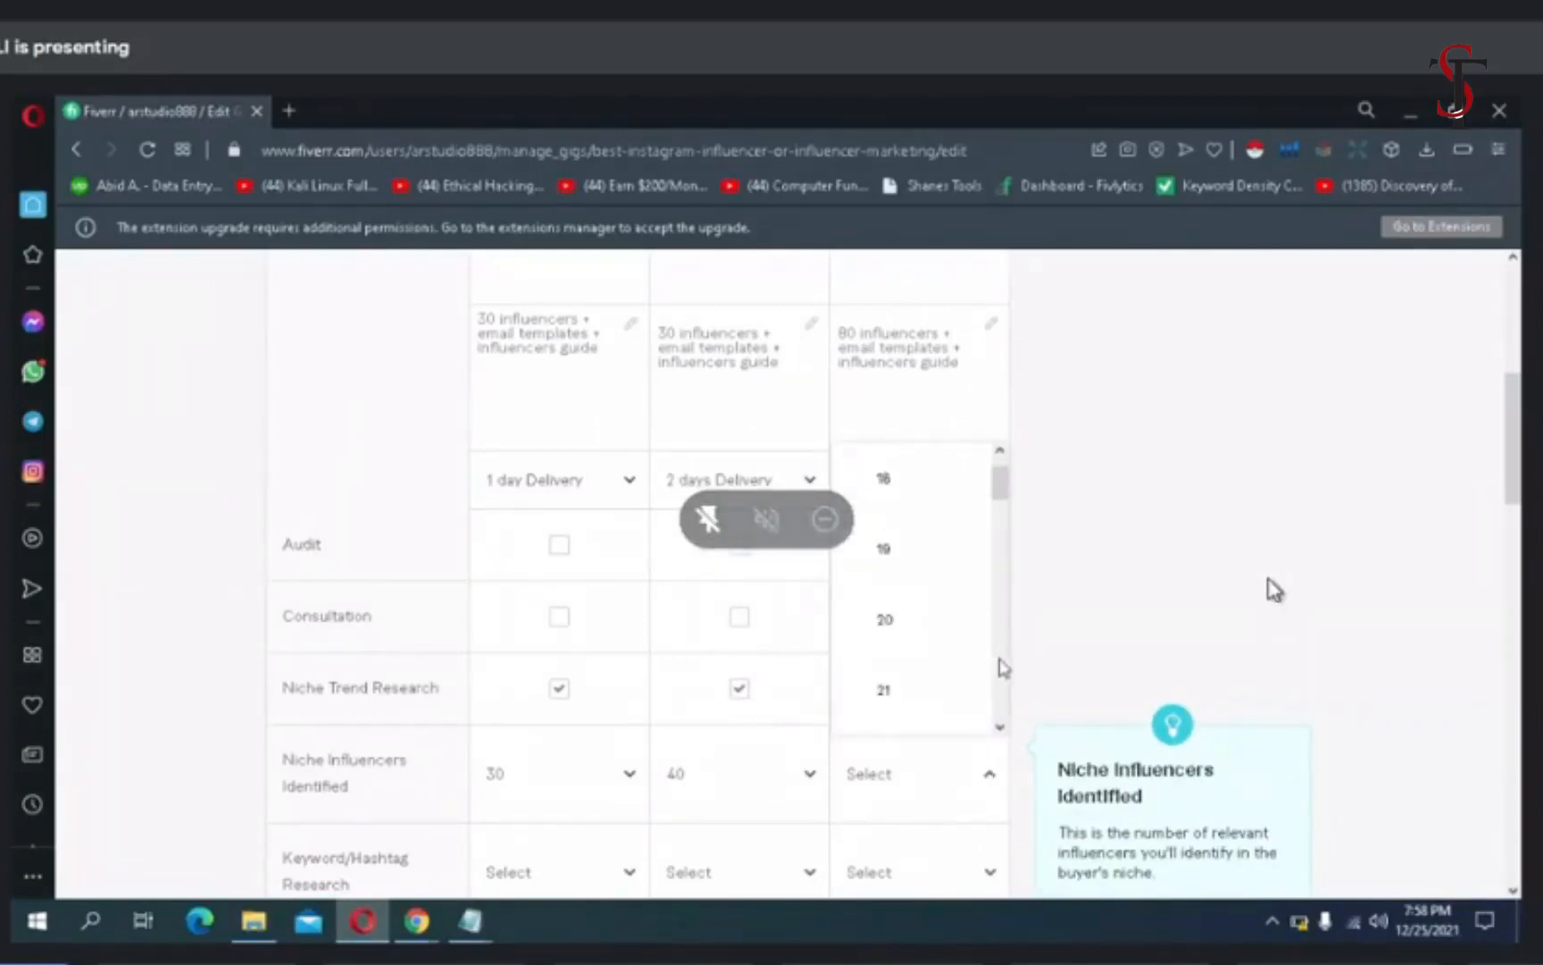
pyautogui.scroll(-3, 1005, 710)
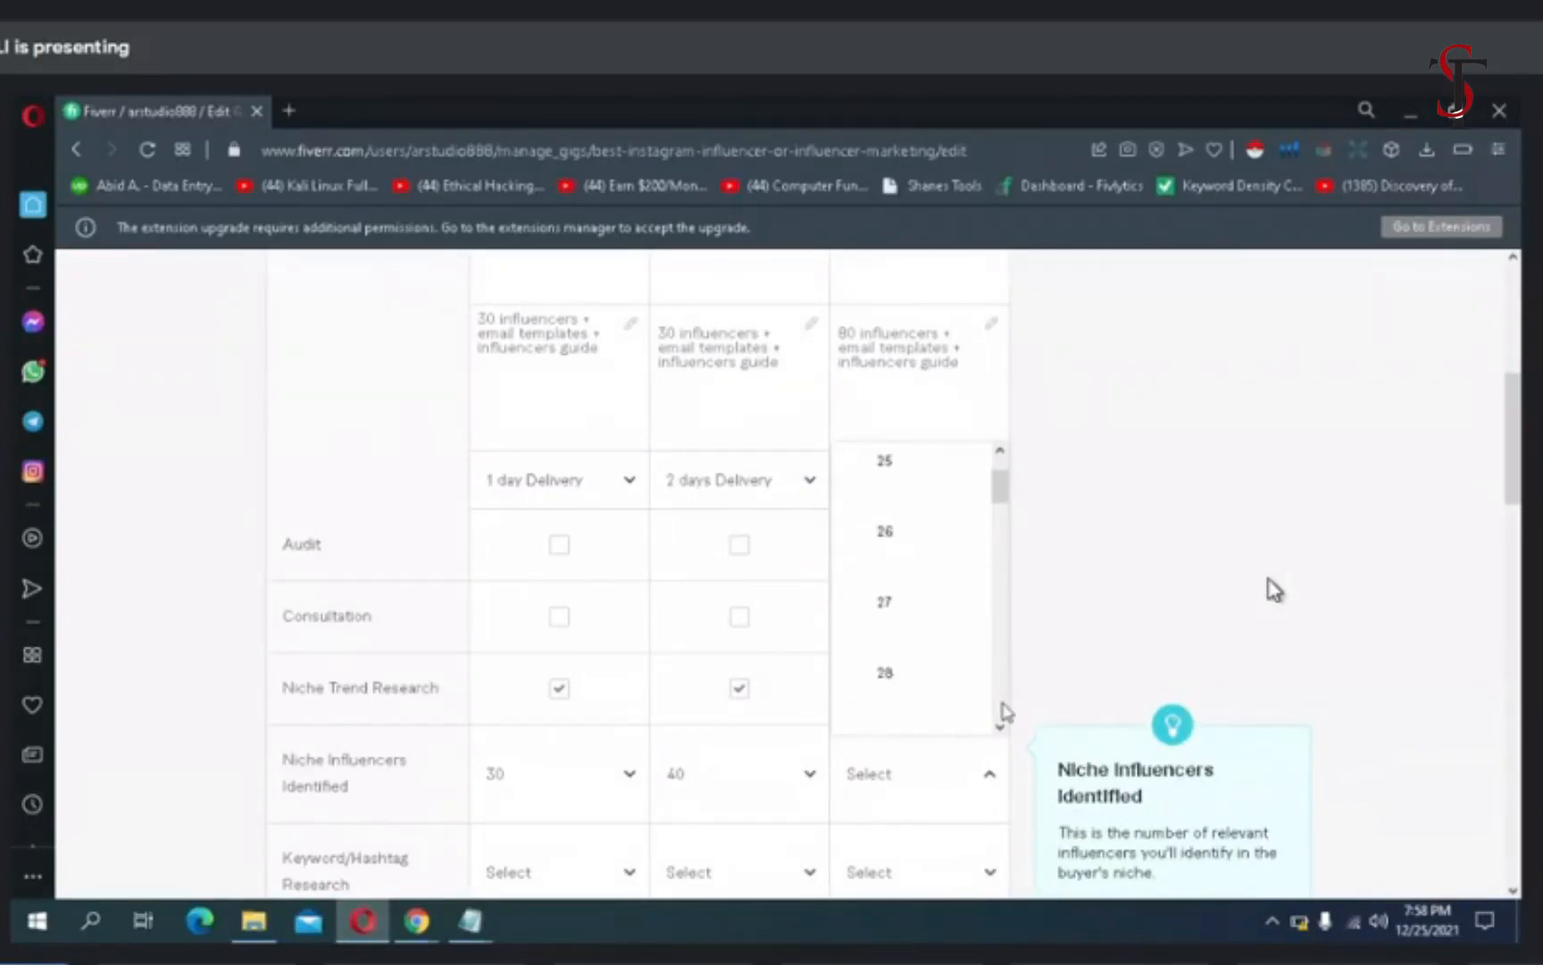
pyautogui.scroll(-3, 1007, 712)
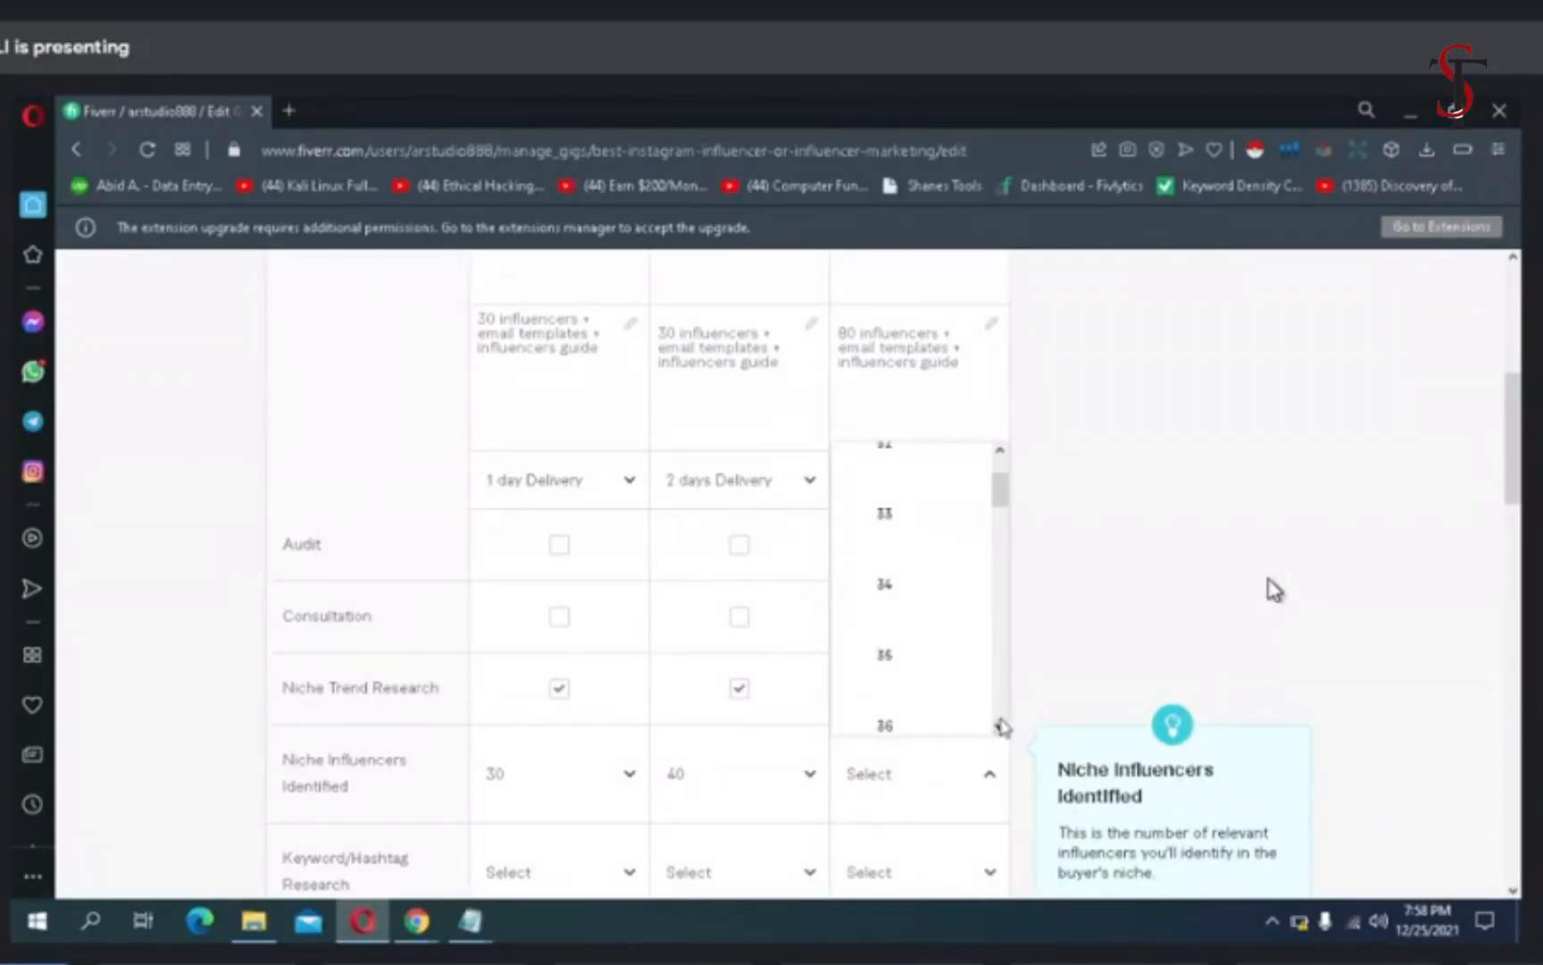
pyautogui.click(1002, 727)
pyautogui.click(1002, 728)
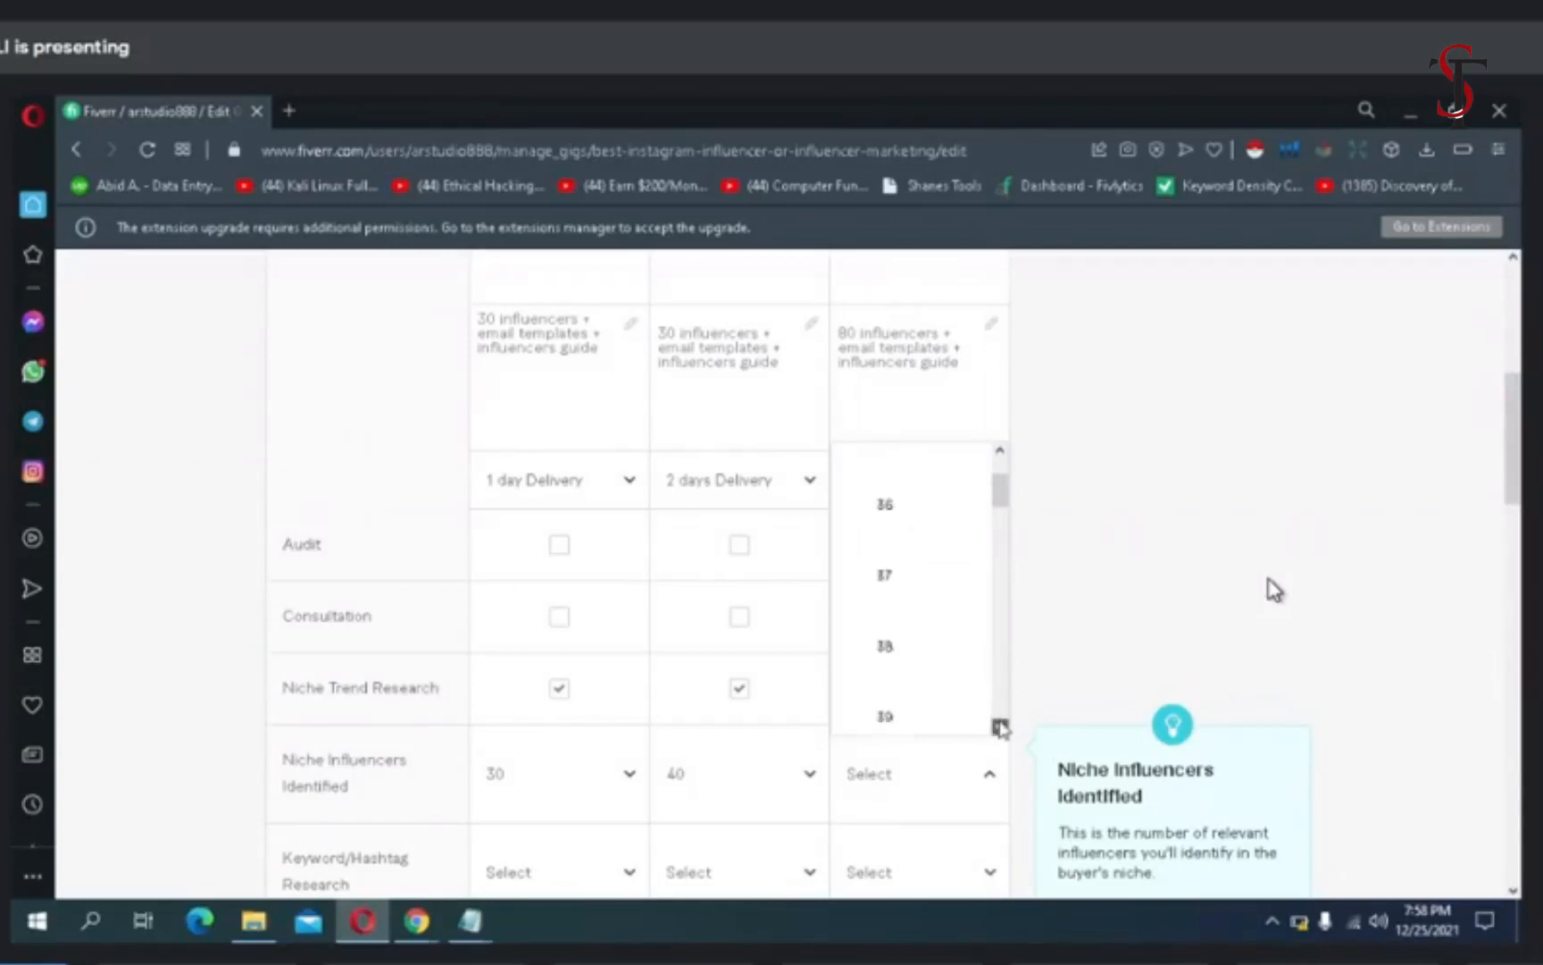
pyautogui.click(1002, 728)
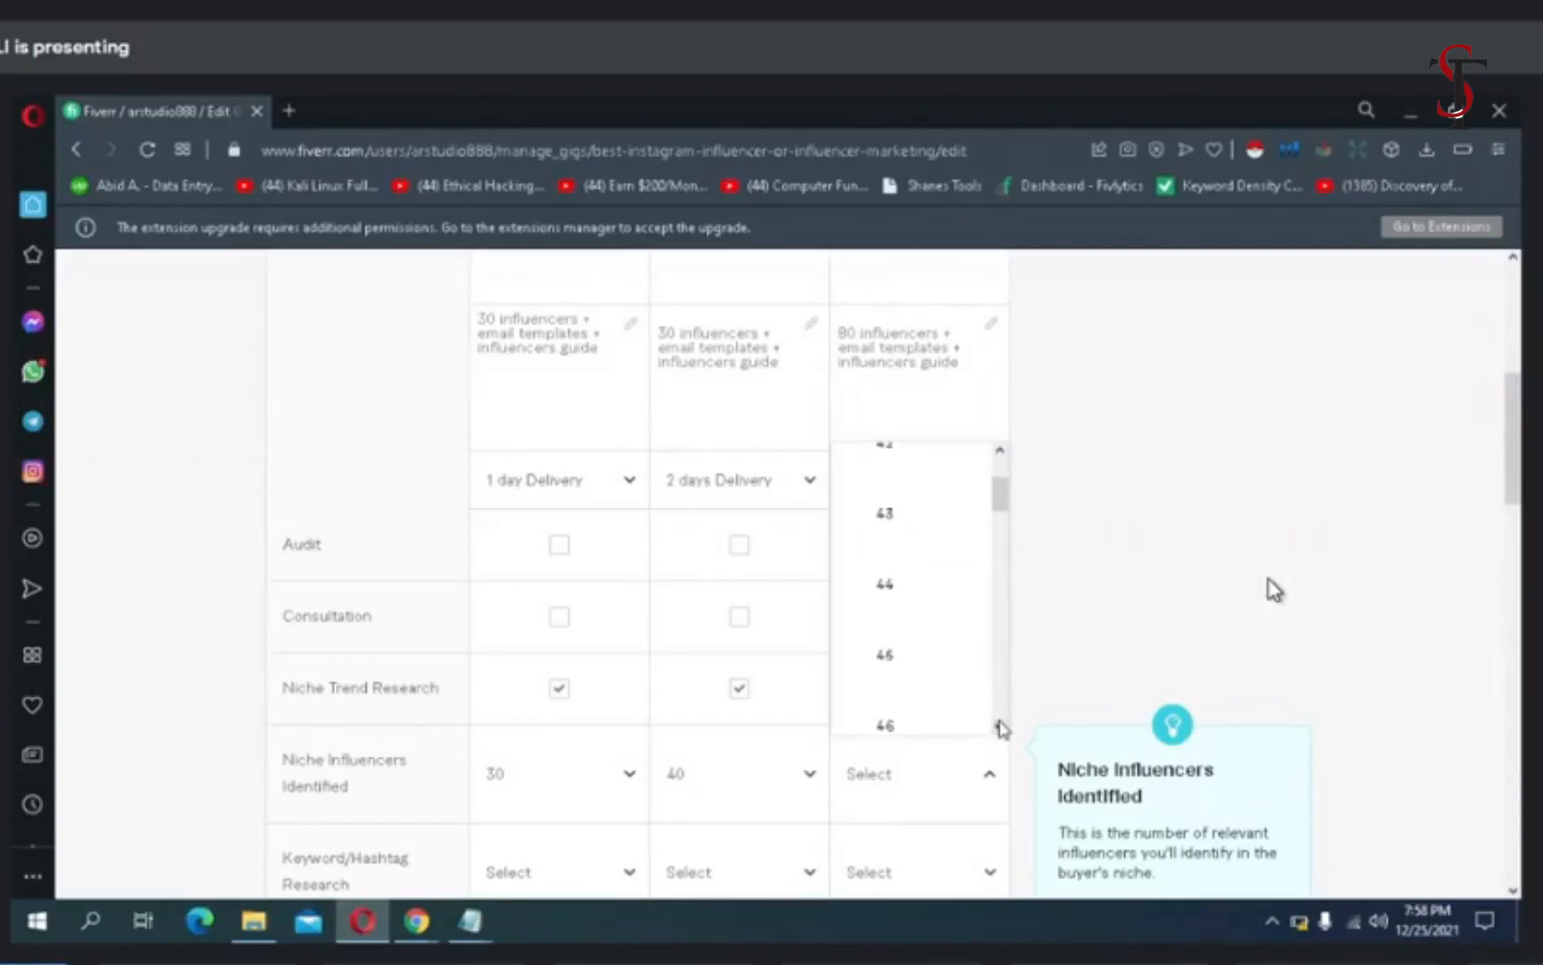
pyautogui.click(1000, 726)
pyautogui.click(1000, 726)
pyautogui.rightClick(1000, 726)
pyautogui.click(1000, 726)
pyautogui.rightClick(1001, 726)
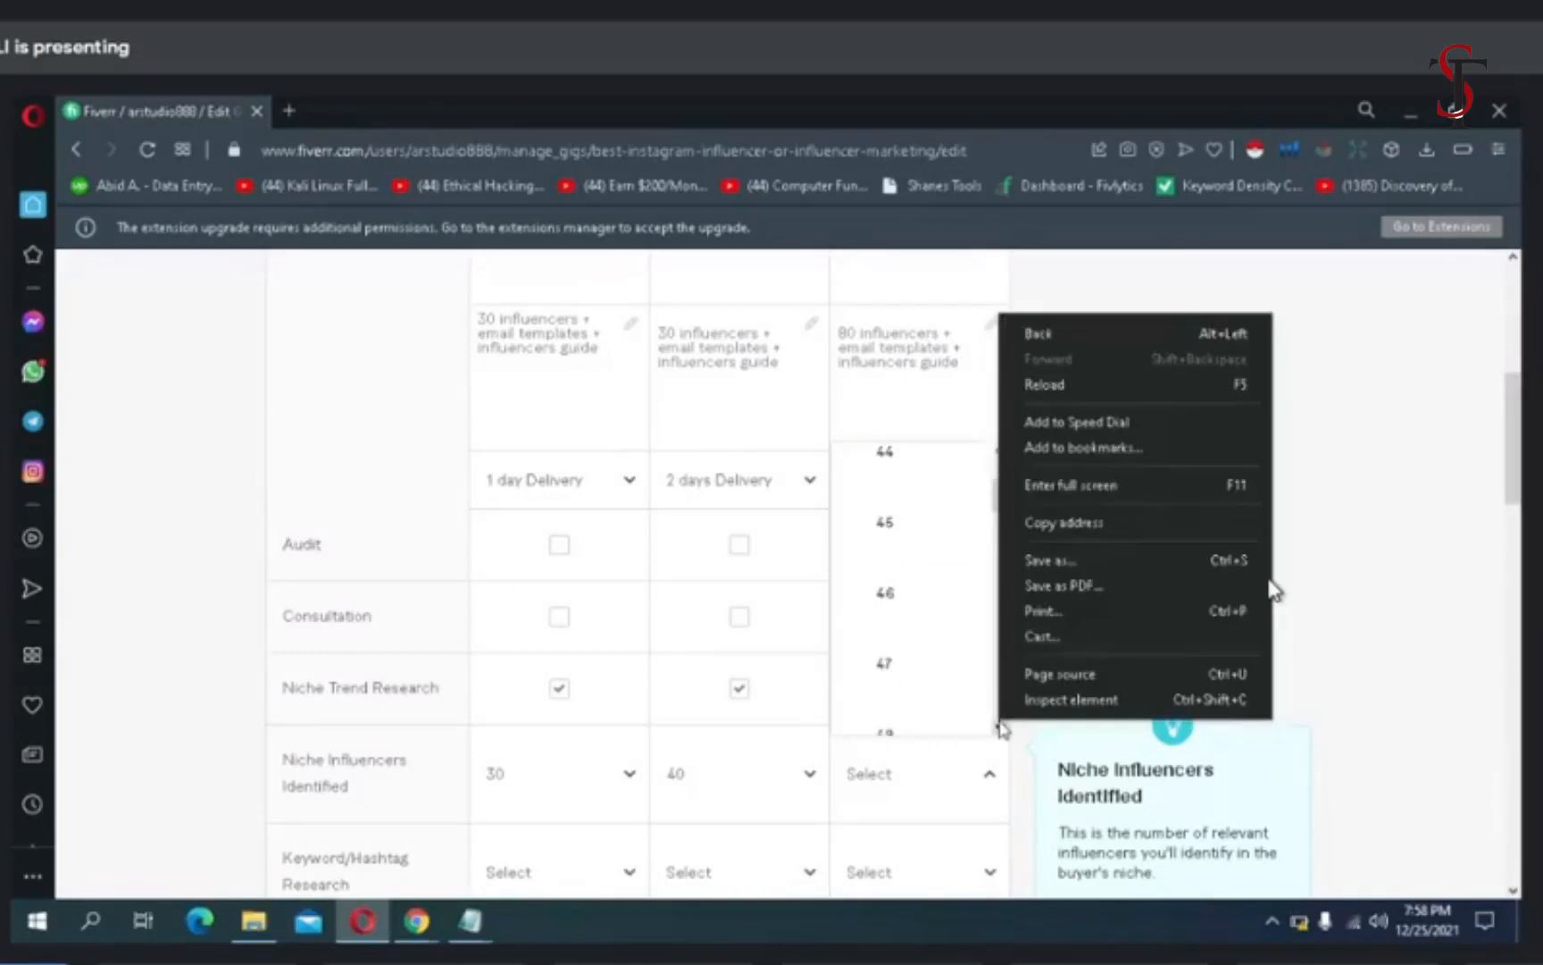
pyautogui.click(1001, 726)
pyautogui.click(1001, 726)
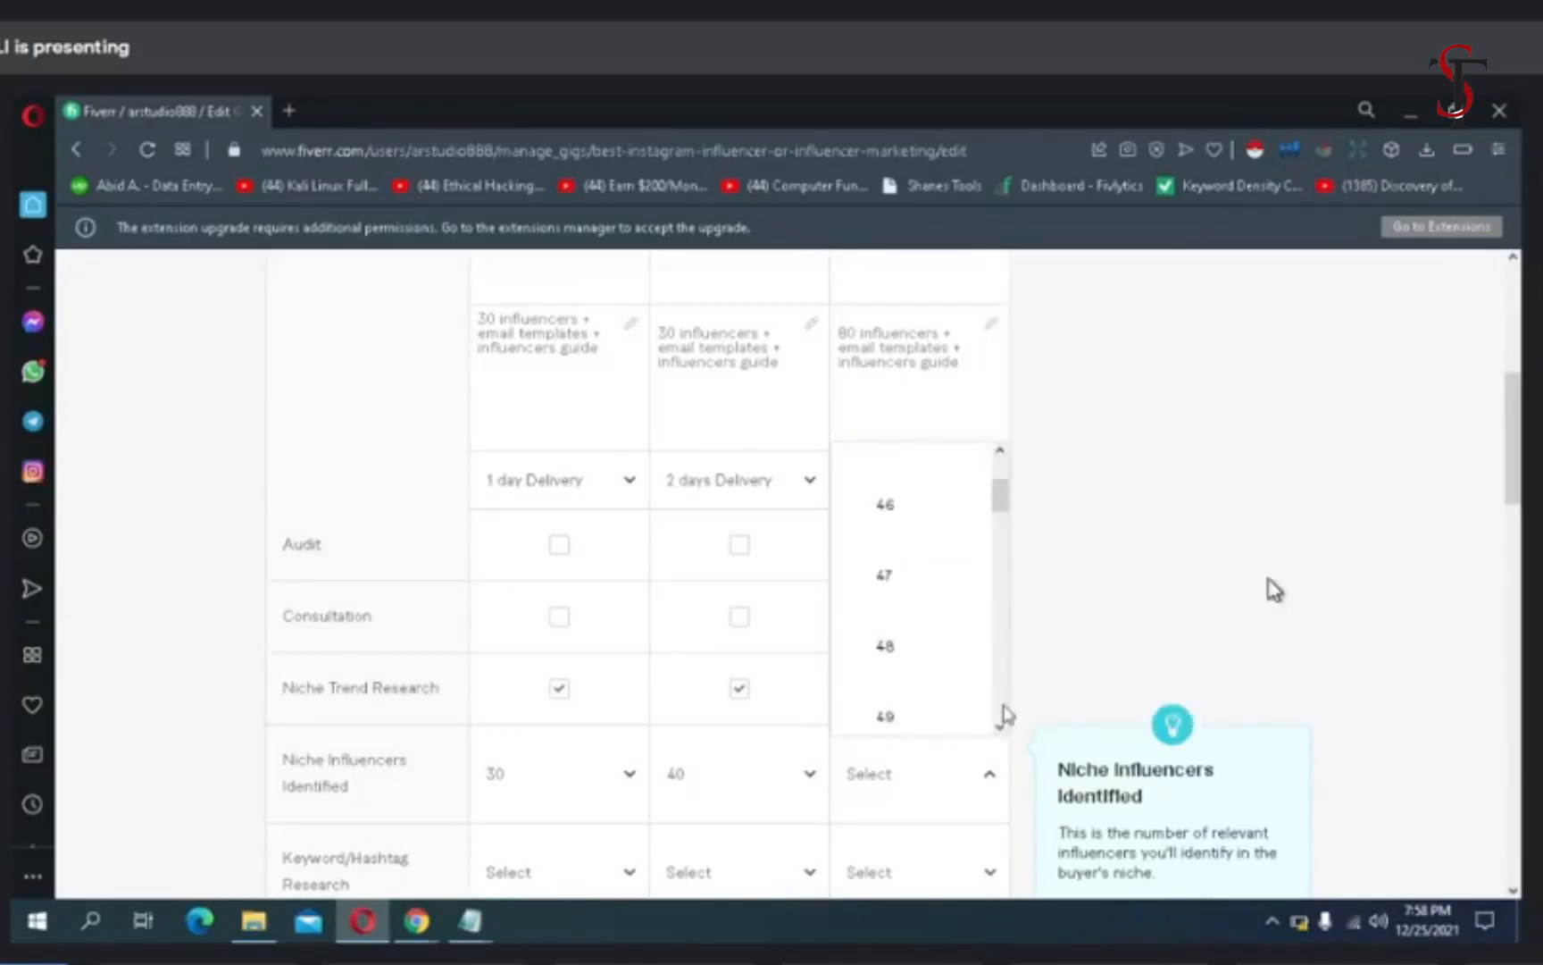
pyautogui.scroll(-3, 1005, 714)
pyautogui.scroll(-15, 1005, 714)
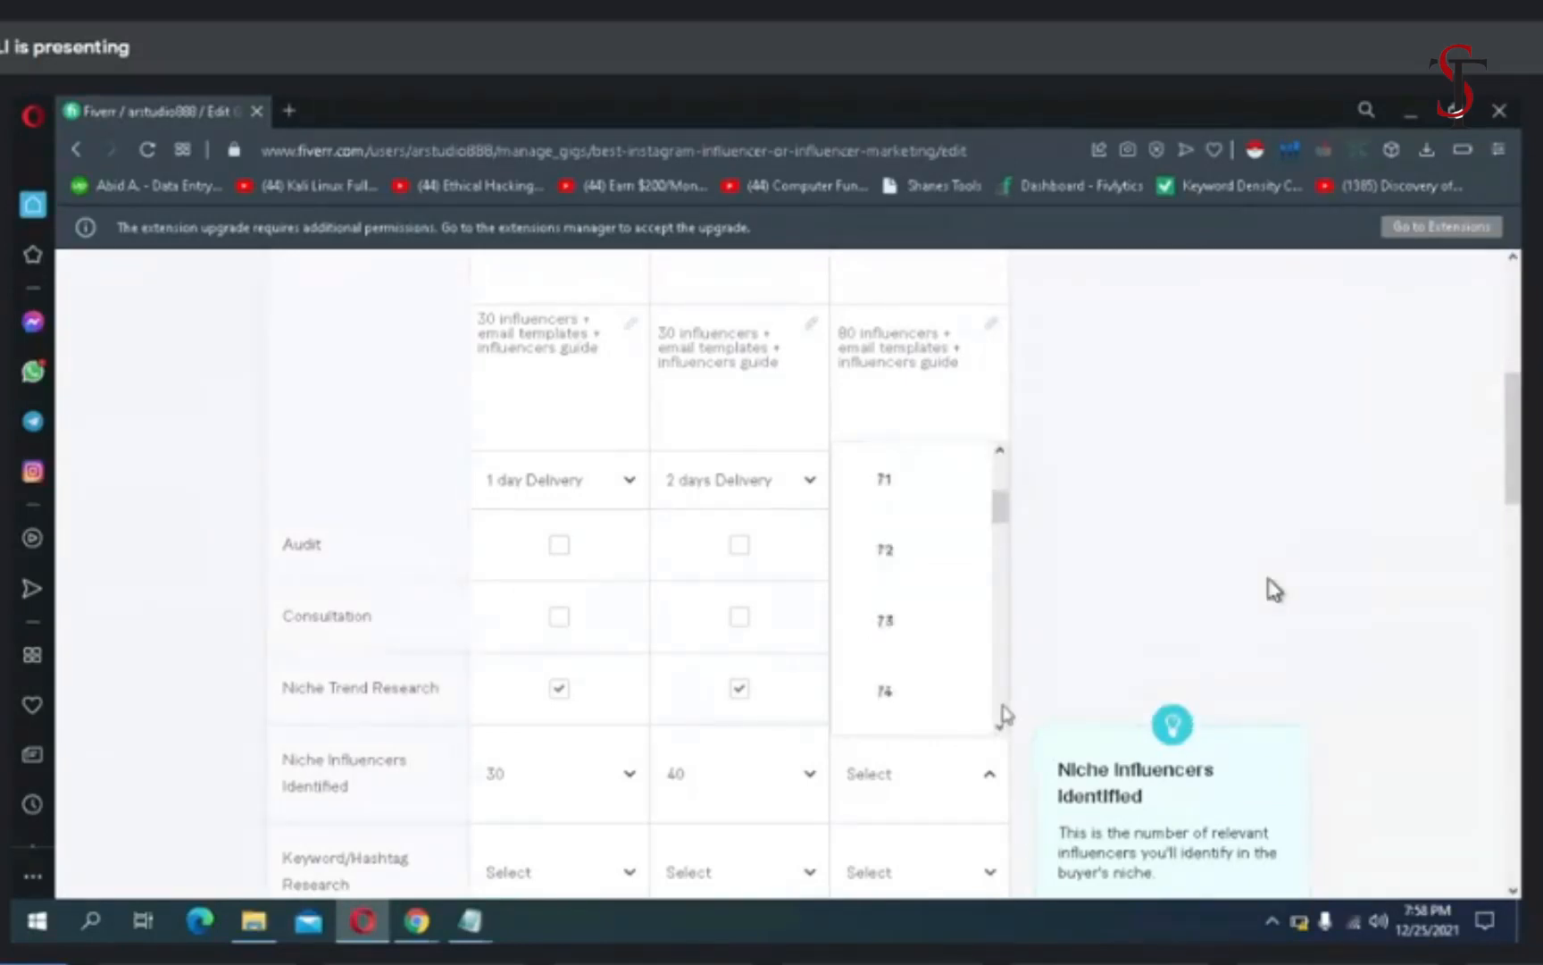
pyautogui.scroll(-15, 1005, 714)
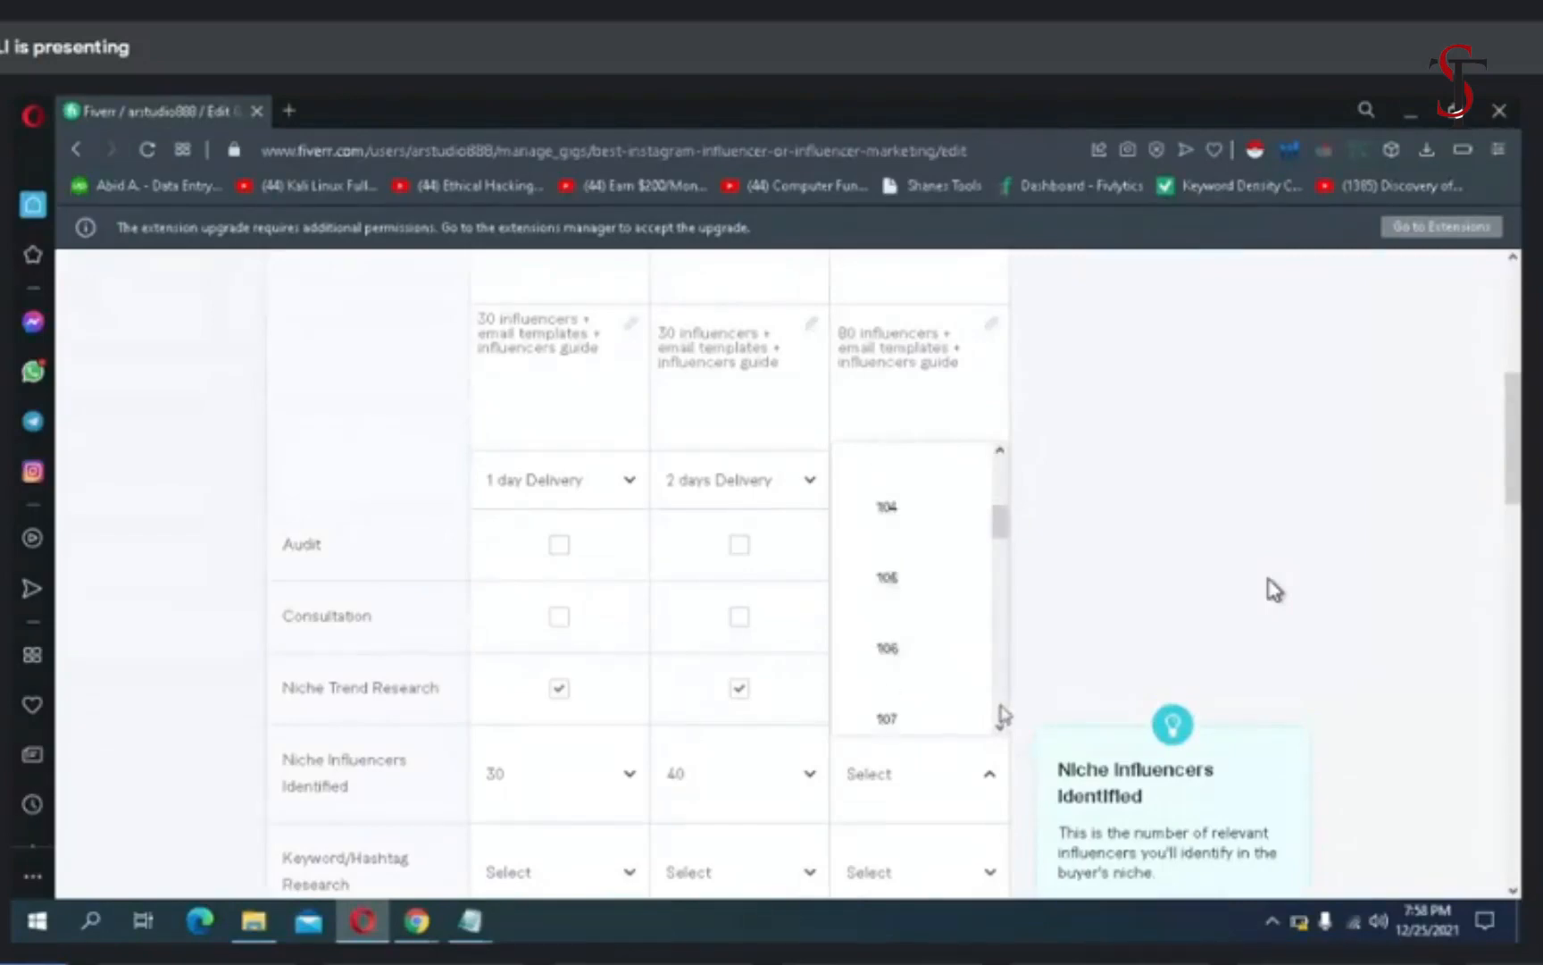
pyautogui.scroll(-3, 1005, 715)
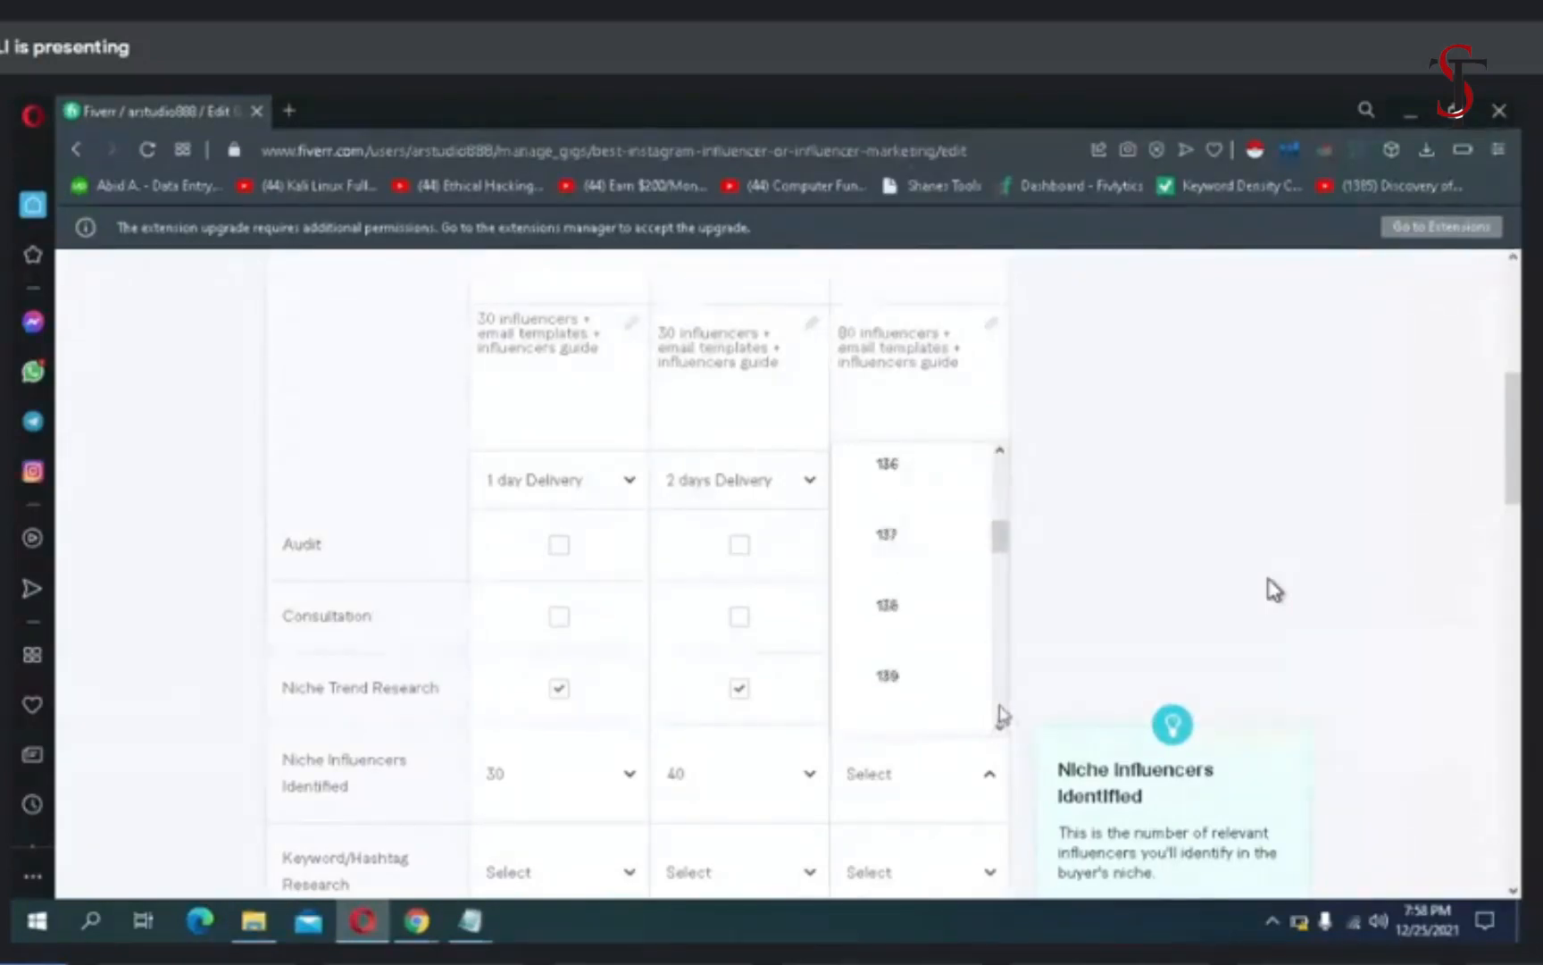
pyautogui.scroll(-9, 1004, 715)
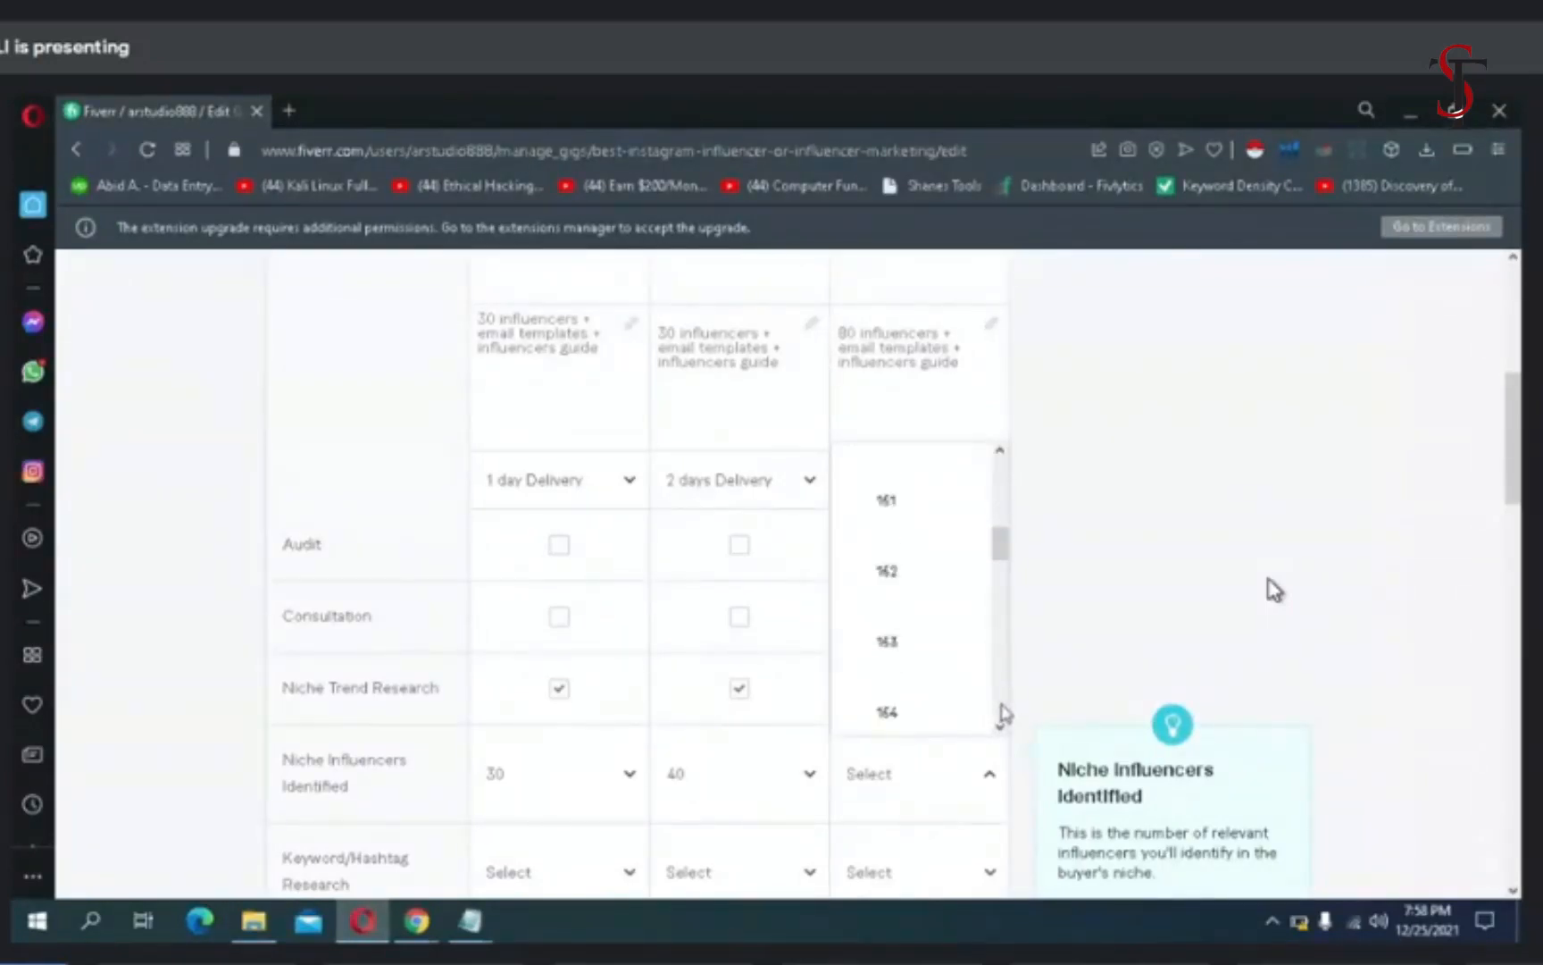
pyautogui.scroll(-2, 1004, 715)
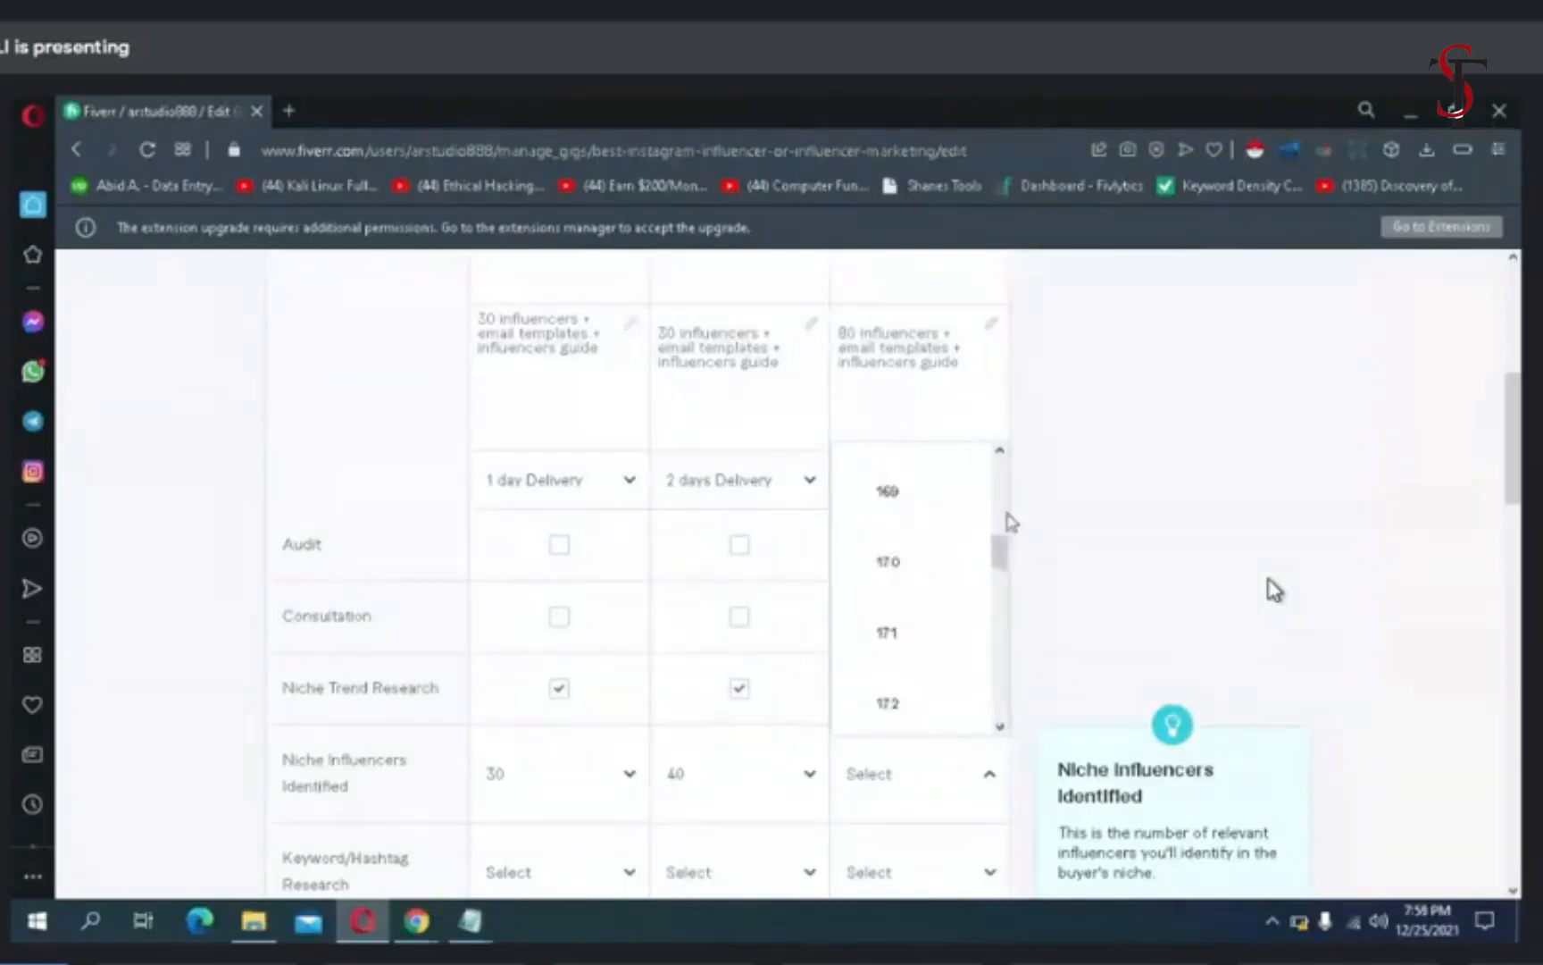
pyautogui.click(999, 450)
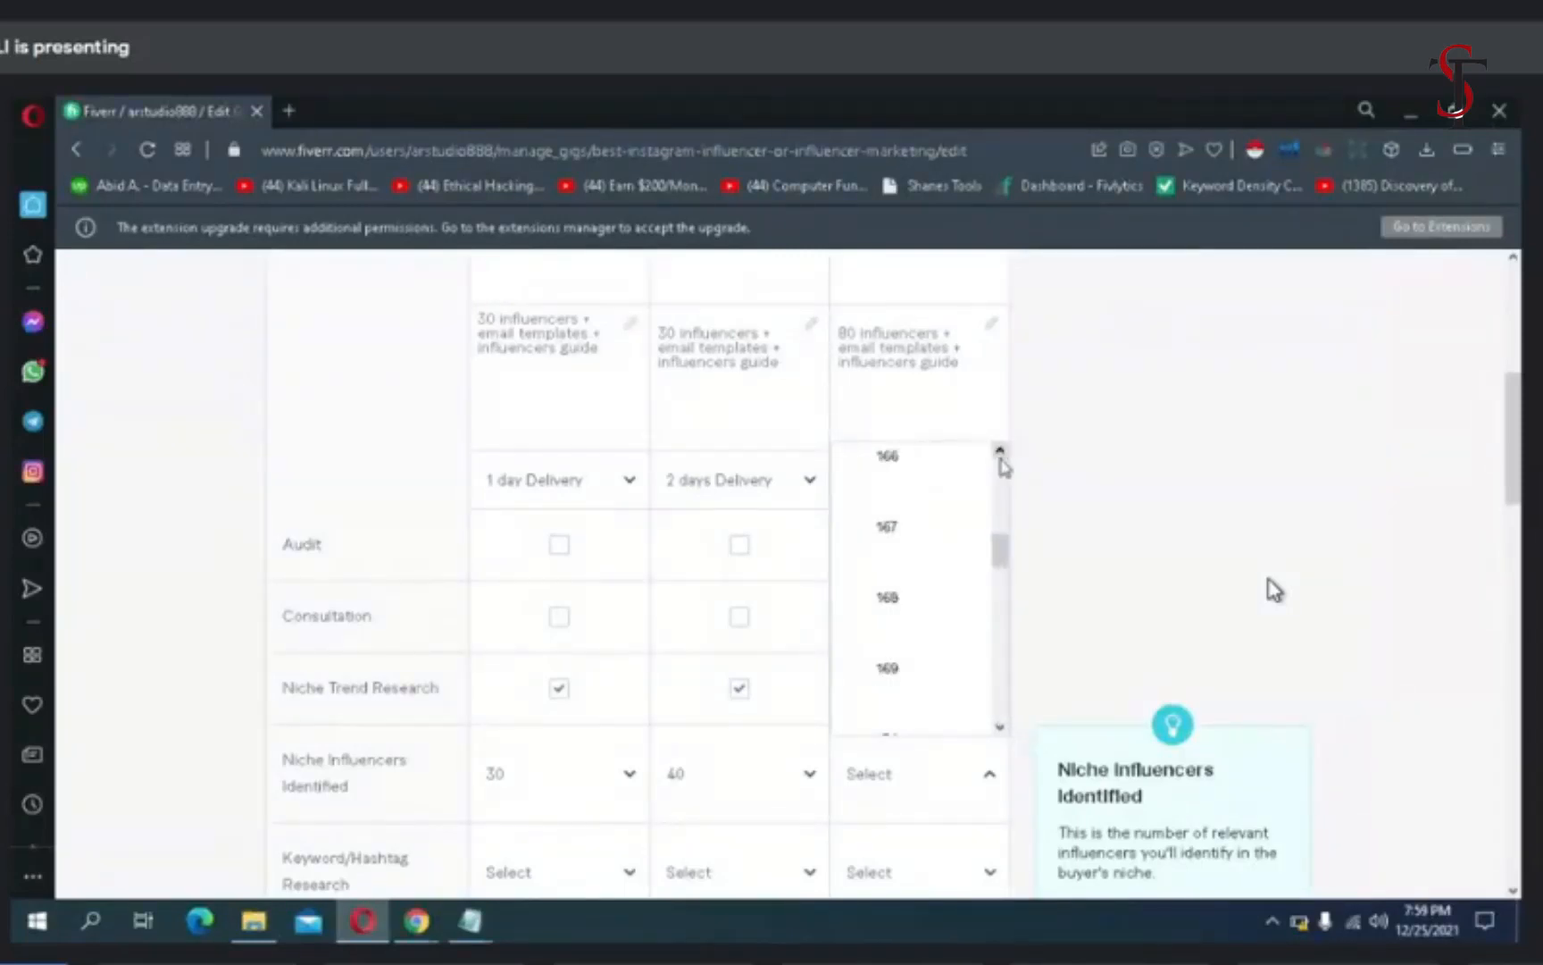
pyautogui.click(1000, 450)
pyautogui.click(999, 450)
pyautogui.click(1000, 450)
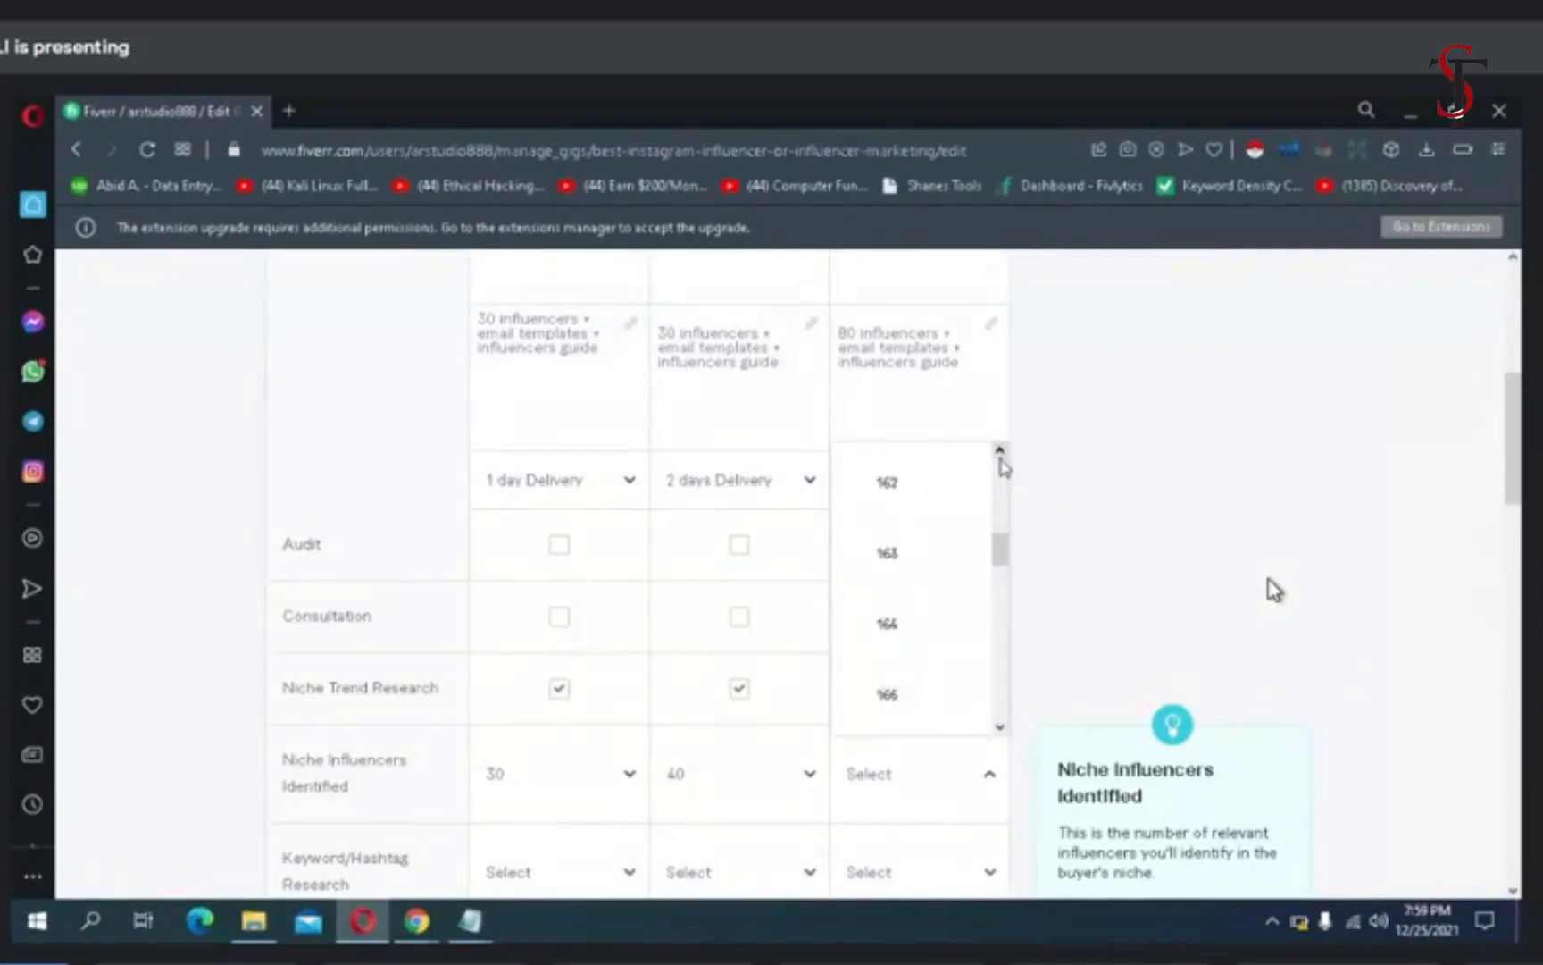
pyautogui.click(1000, 450)
pyautogui.click(1000, 450)
pyautogui.click(999, 450)
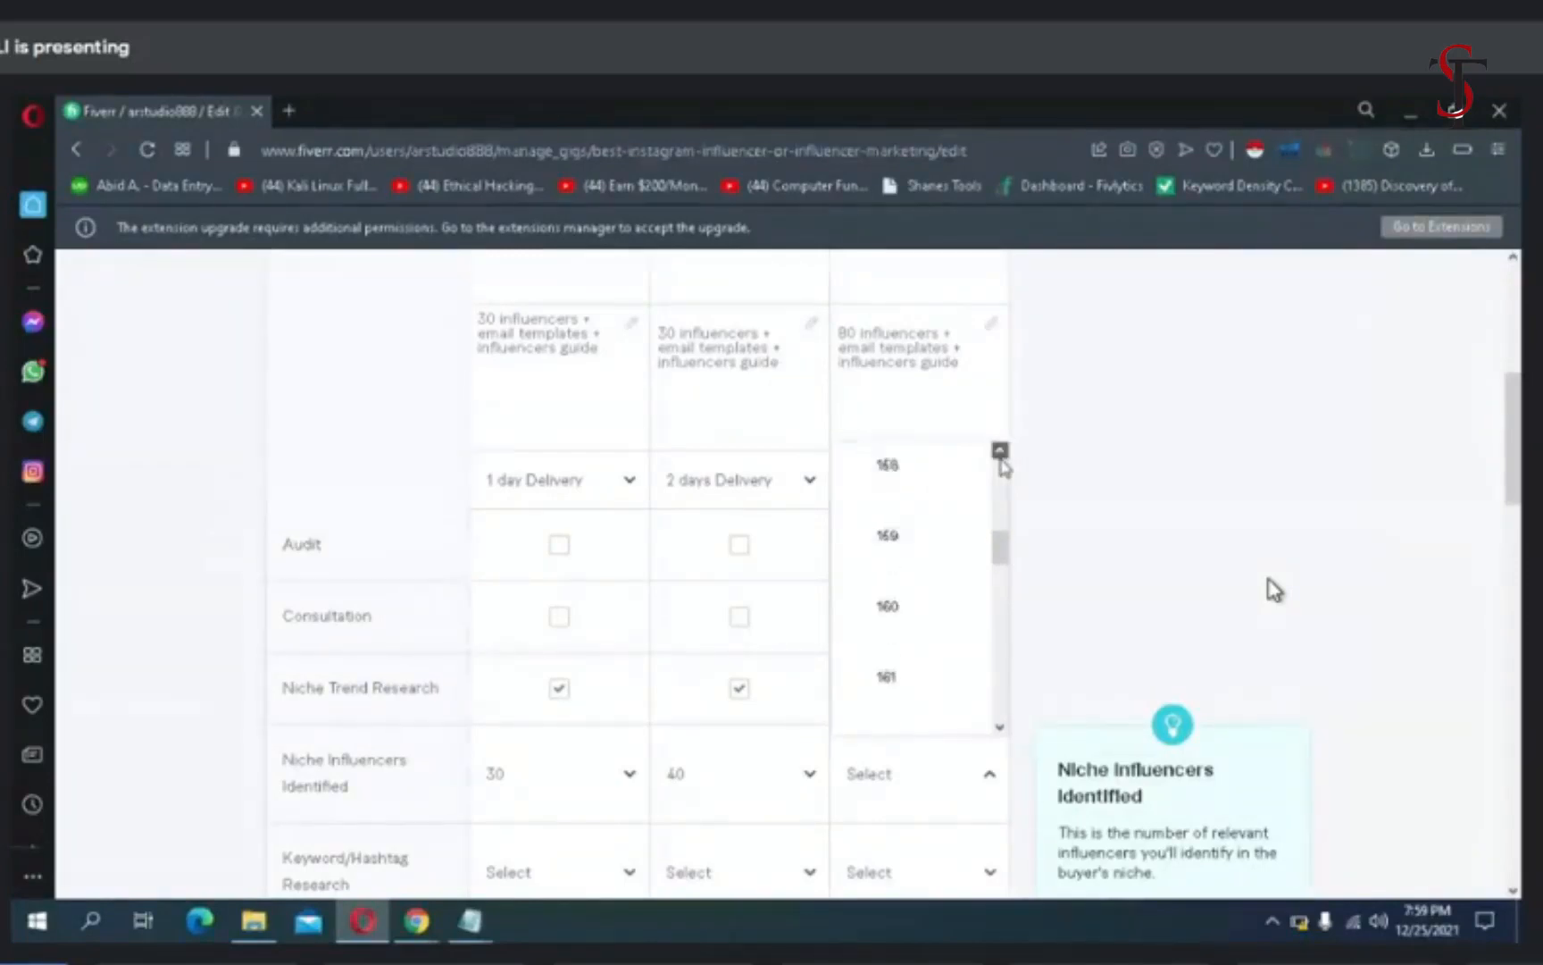
pyautogui.click(999, 450)
pyautogui.click(1000, 450)
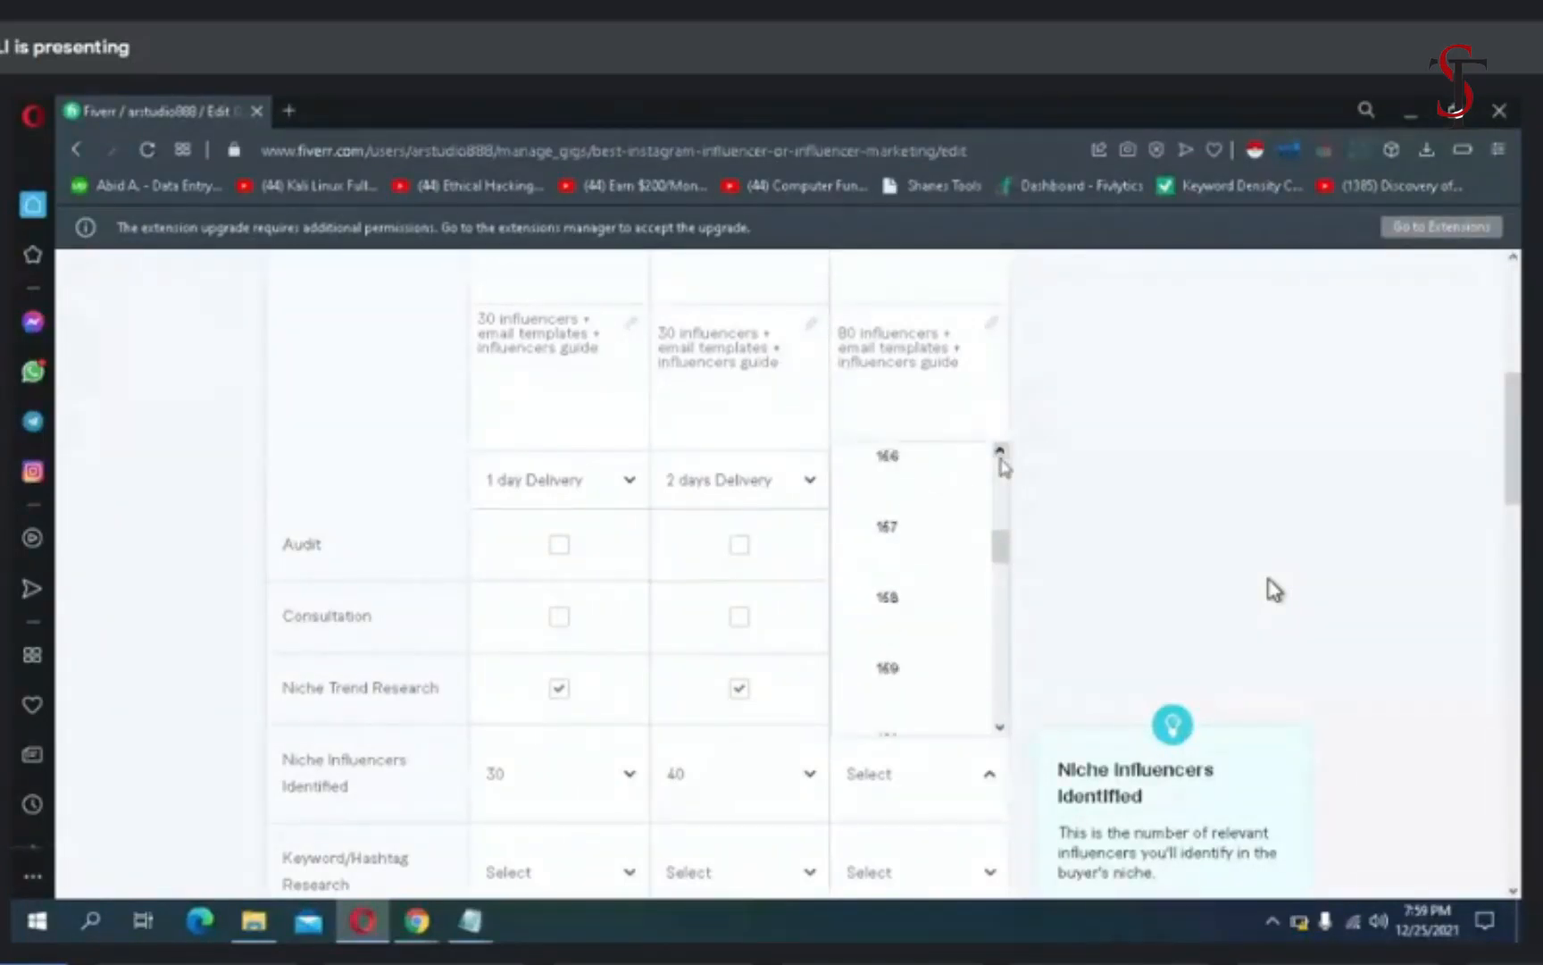
pyautogui.click(1000, 450)
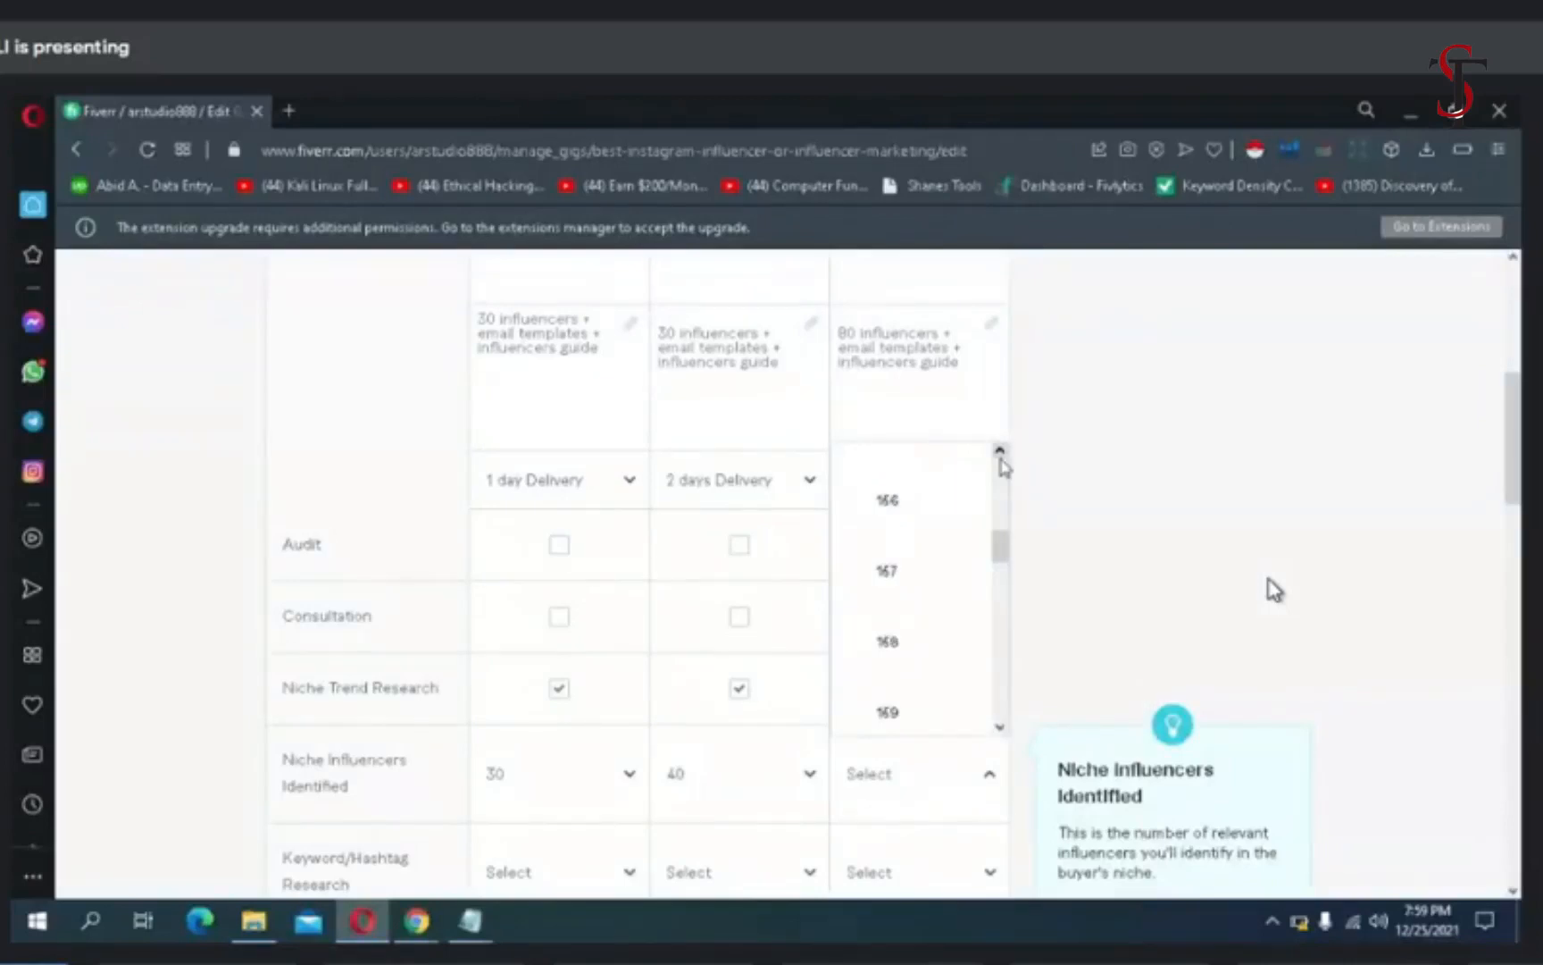
pyautogui.scroll(15, 1002, 460)
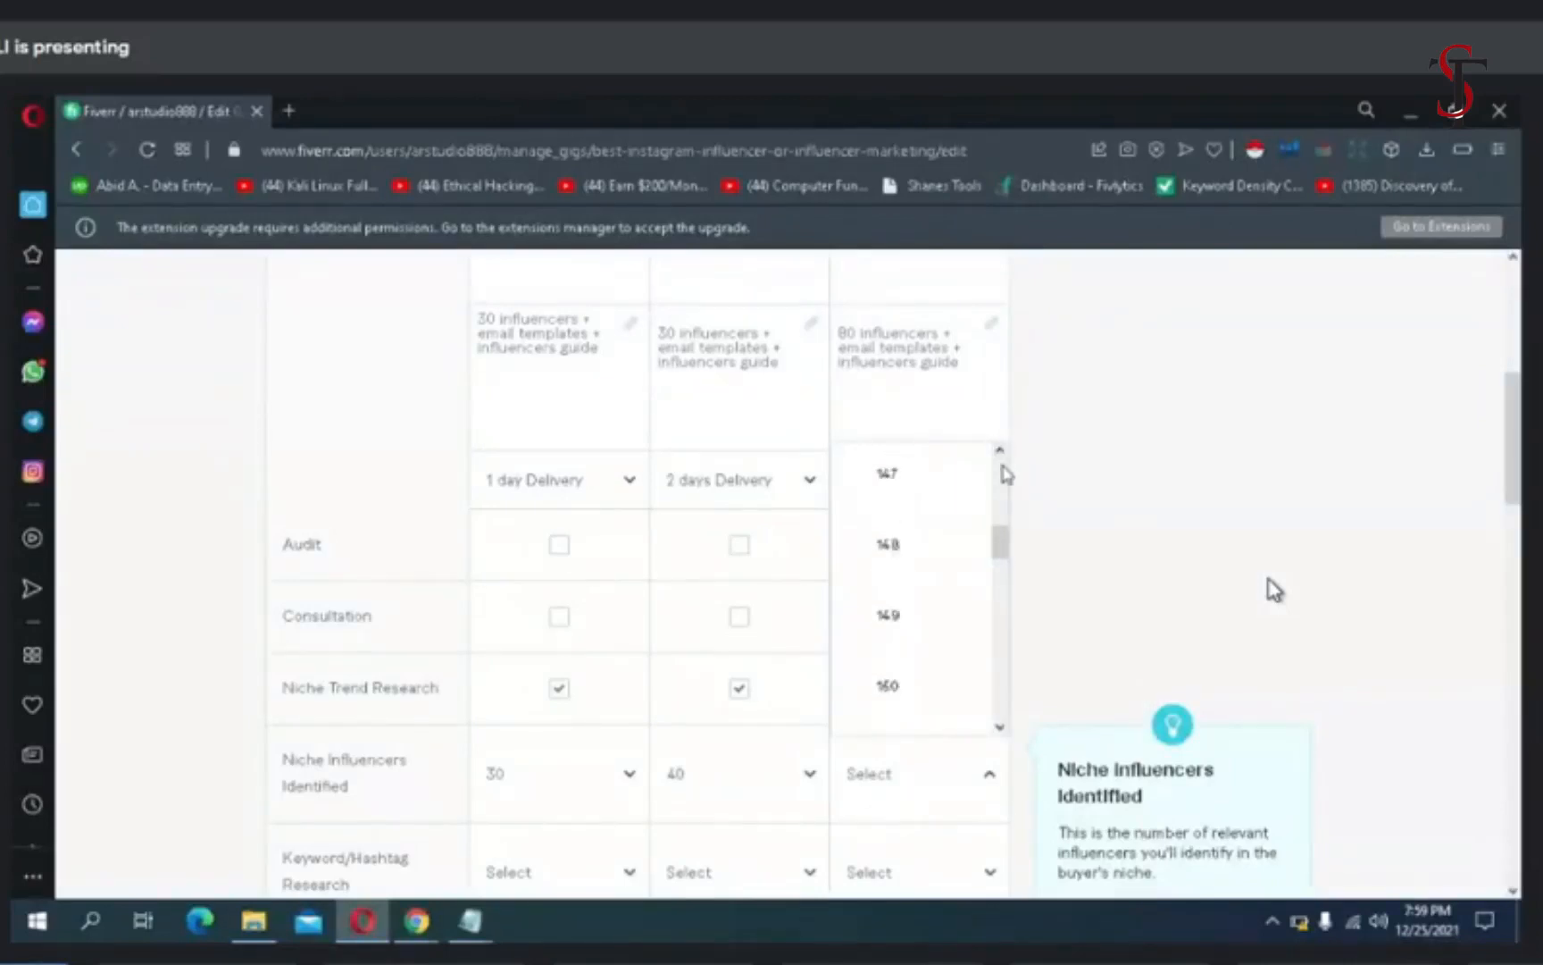
pyautogui.click(1002, 466)
pyautogui.click(999, 451)
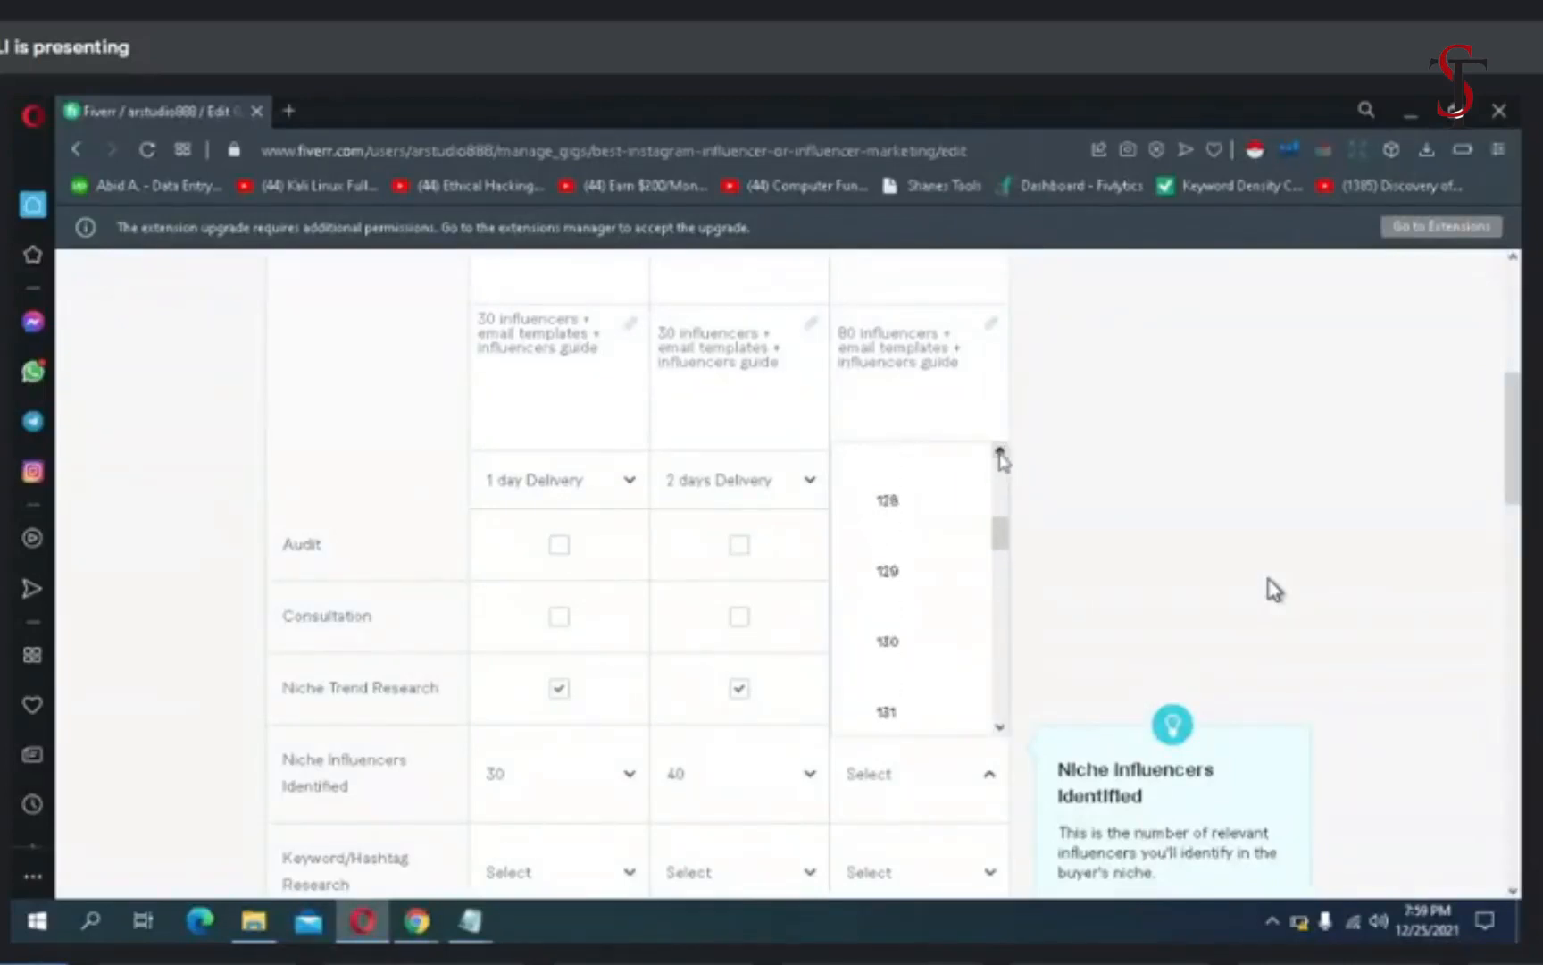
pyautogui.click(999, 451)
pyautogui.click(1000, 452)
pyautogui.click(999, 451)
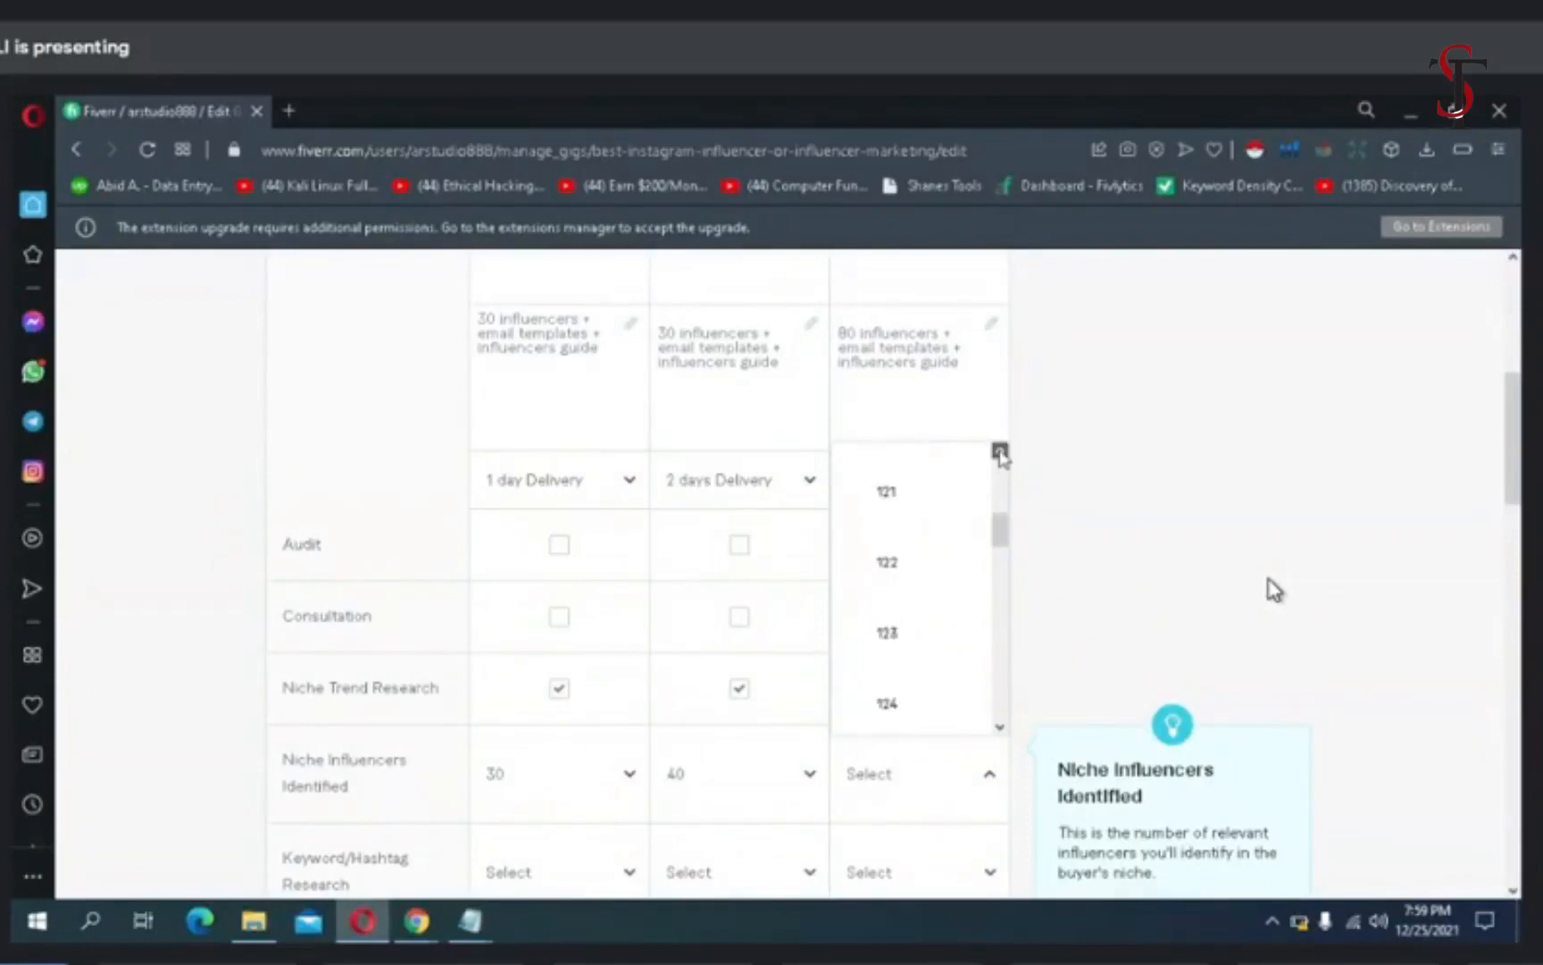
pyautogui.click(1000, 452)
pyautogui.click(1001, 453)
pyautogui.click(1001, 452)
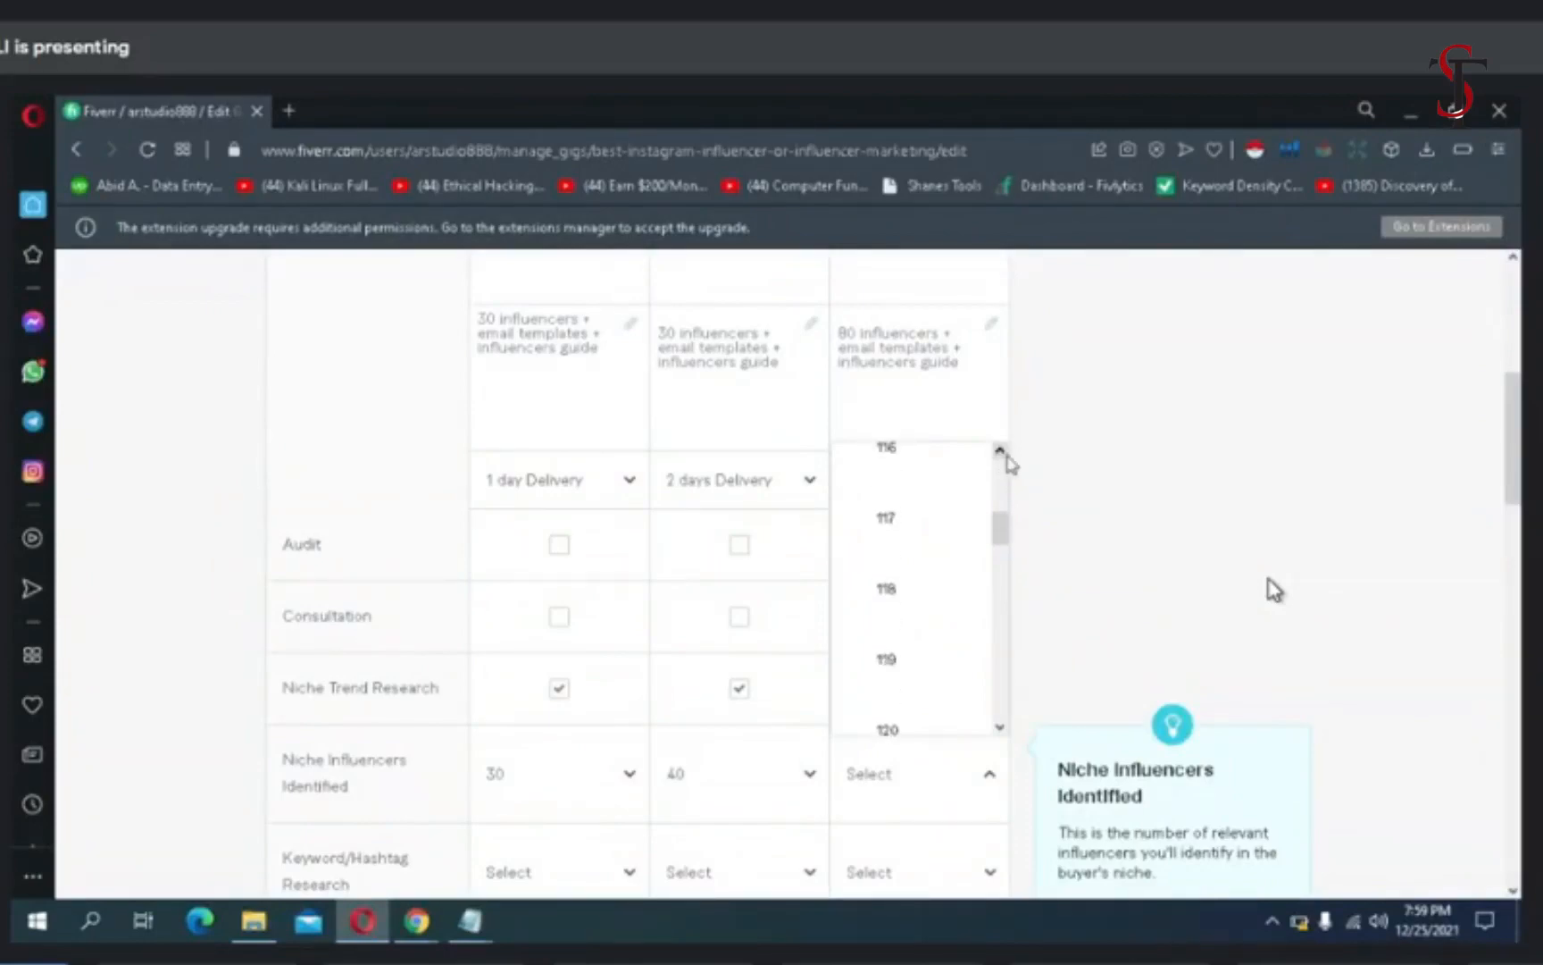
pyautogui.click(1000, 451)
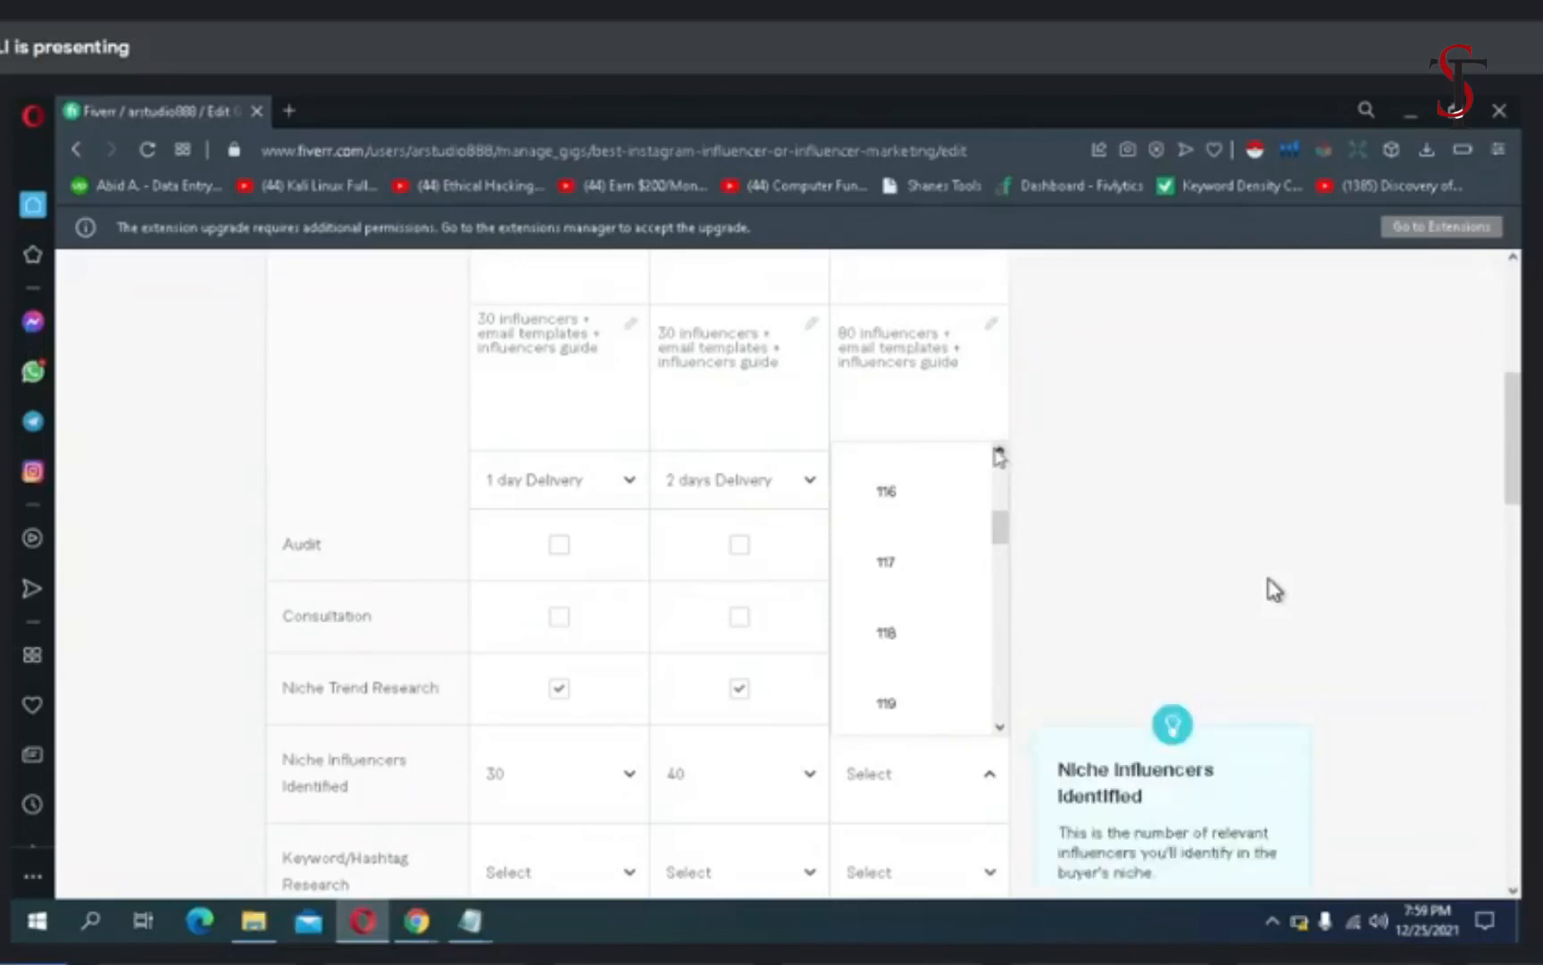
pyautogui.click(1000, 452)
pyautogui.click(1000, 452)
pyautogui.click(1000, 451)
pyautogui.click(999, 451)
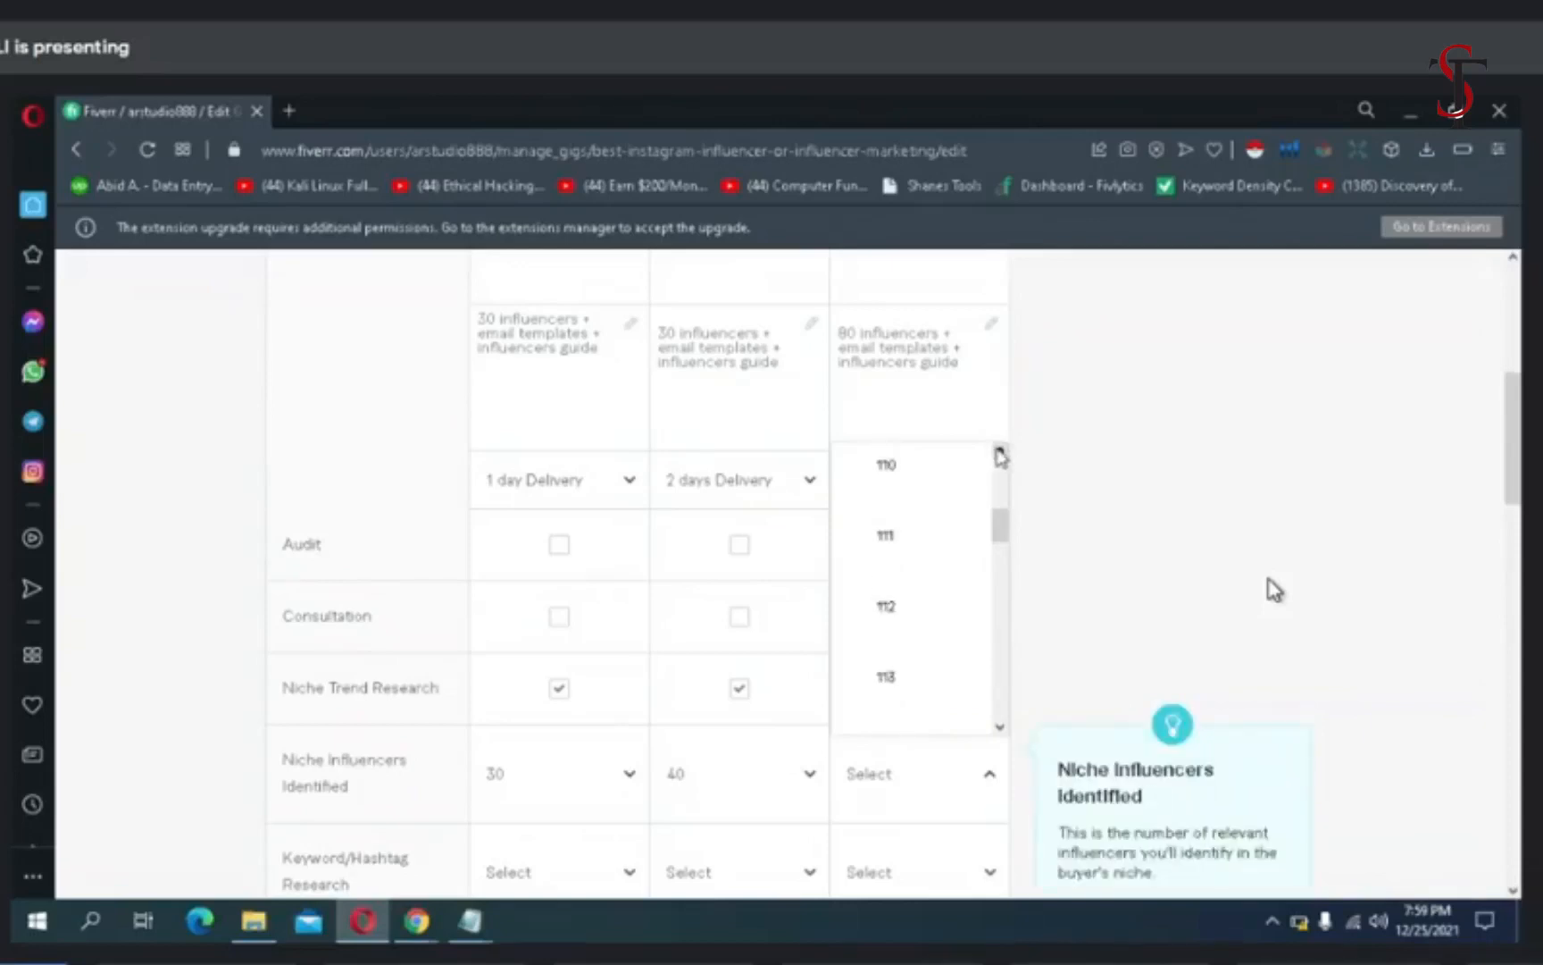
pyautogui.click(999, 452)
pyautogui.click(999, 452)
pyautogui.click(1001, 453)
pyautogui.click(1000, 452)
pyautogui.click(999, 452)
pyautogui.click(999, 452)
pyautogui.click(1000, 452)
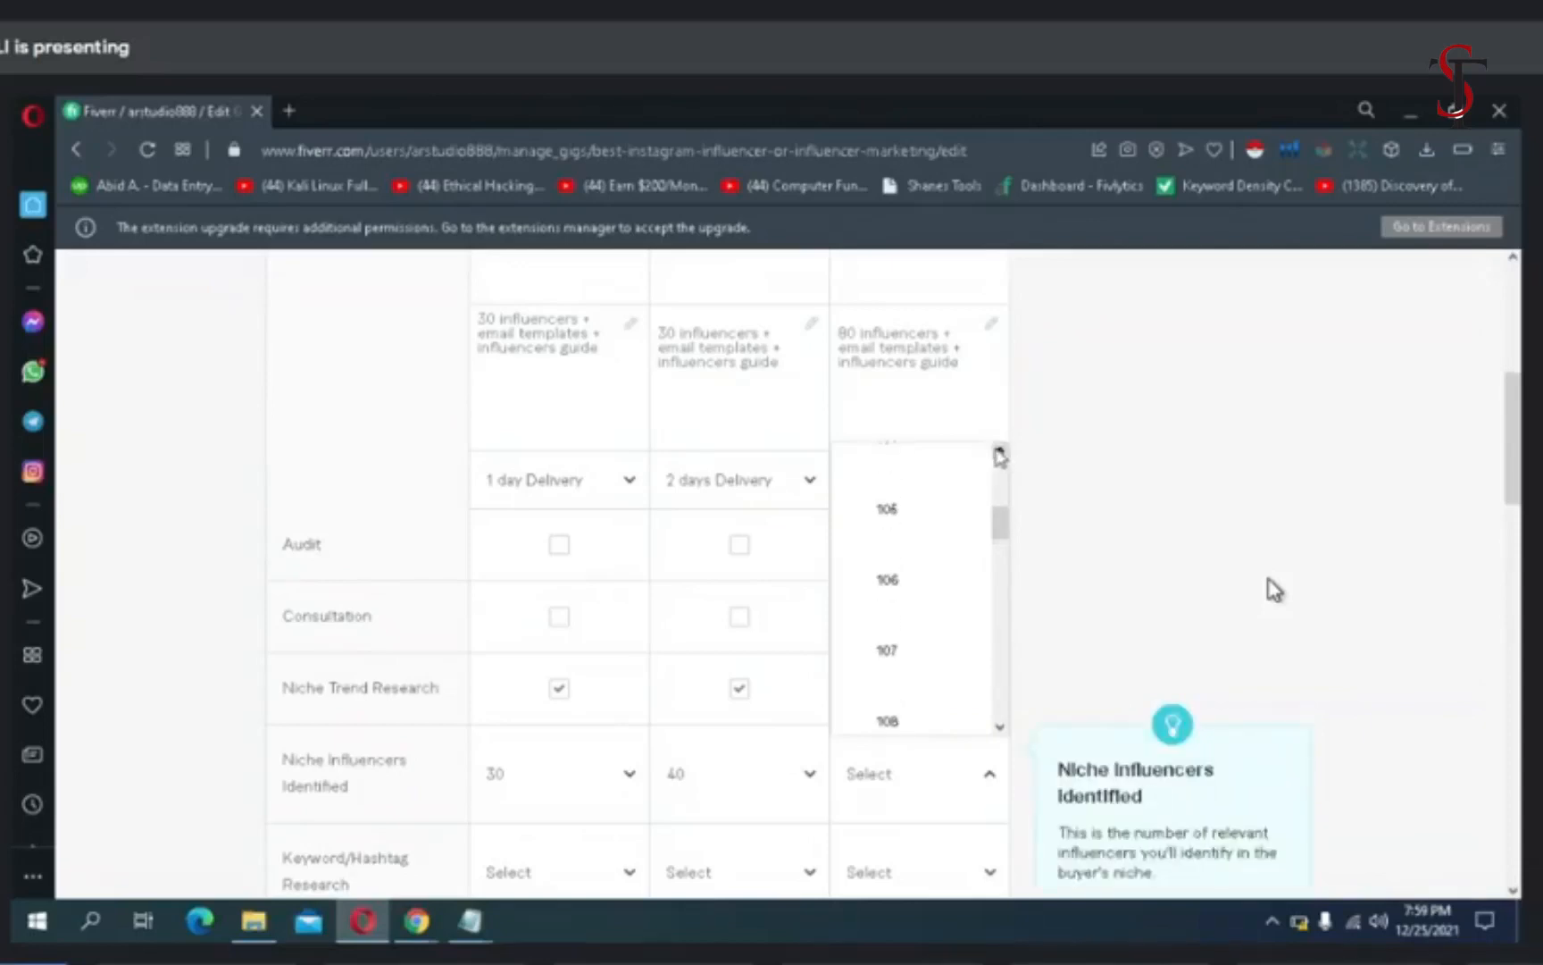
pyautogui.click(999, 451)
pyautogui.click(1000, 452)
pyautogui.click(1000, 453)
pyautogui.click(999, 452)
pyautogui.click(999, 452)
pyautogui.click(999, 452)
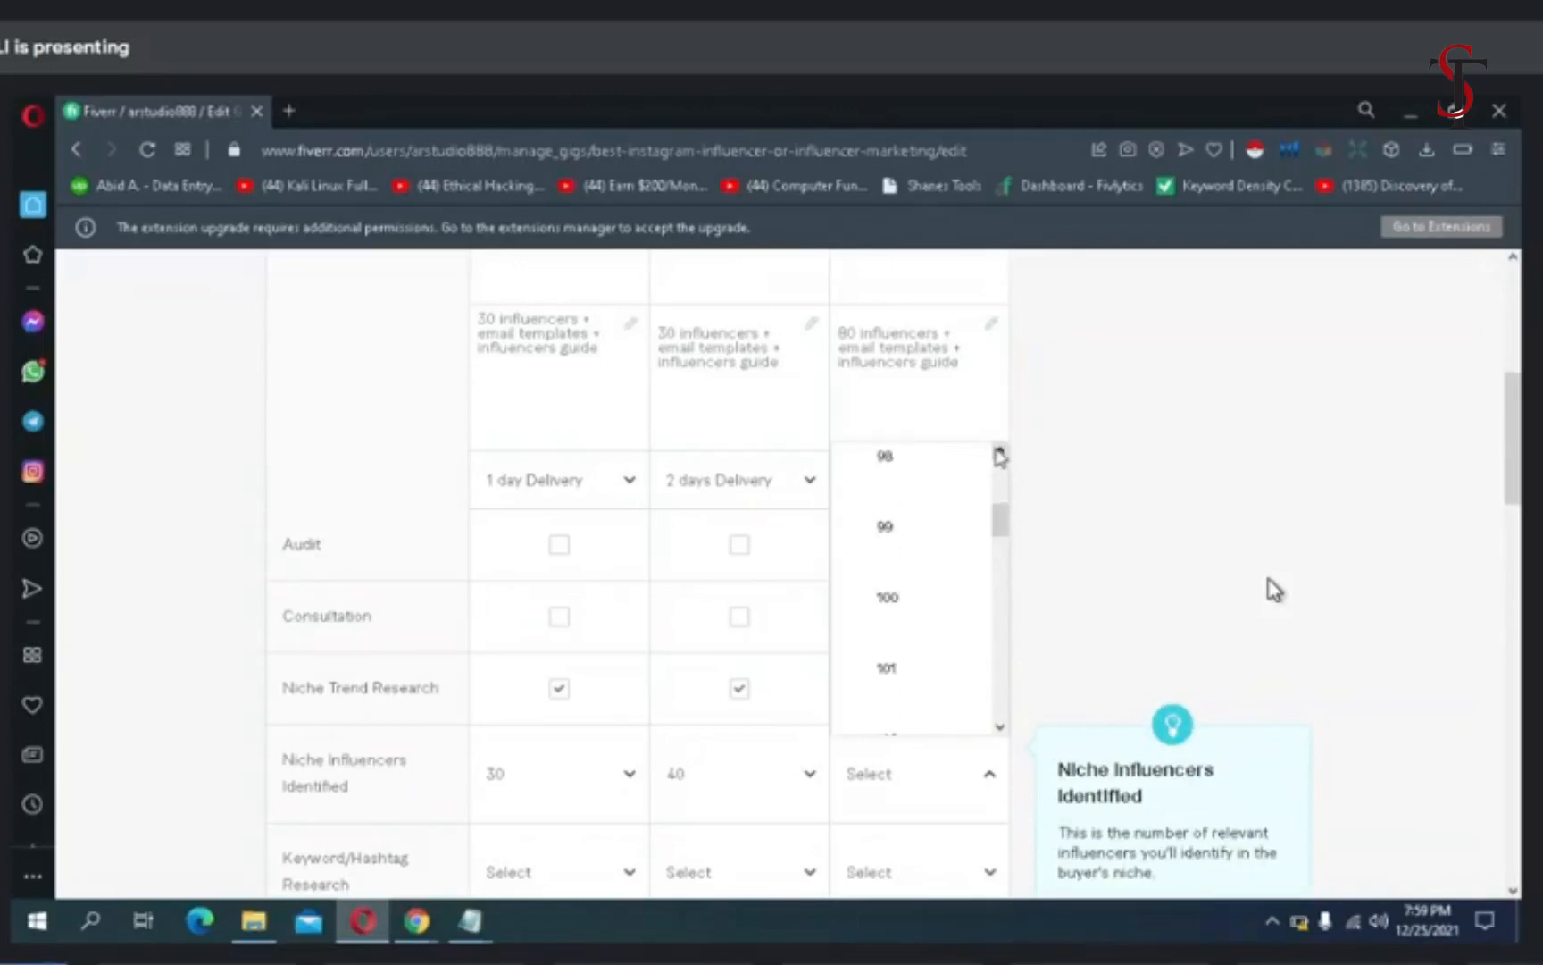
pyautogui.click(1000, 452)
pyautogui.click(999, 452)
pyautogui.click(999, 452)
pyautogui.click(999, 452)
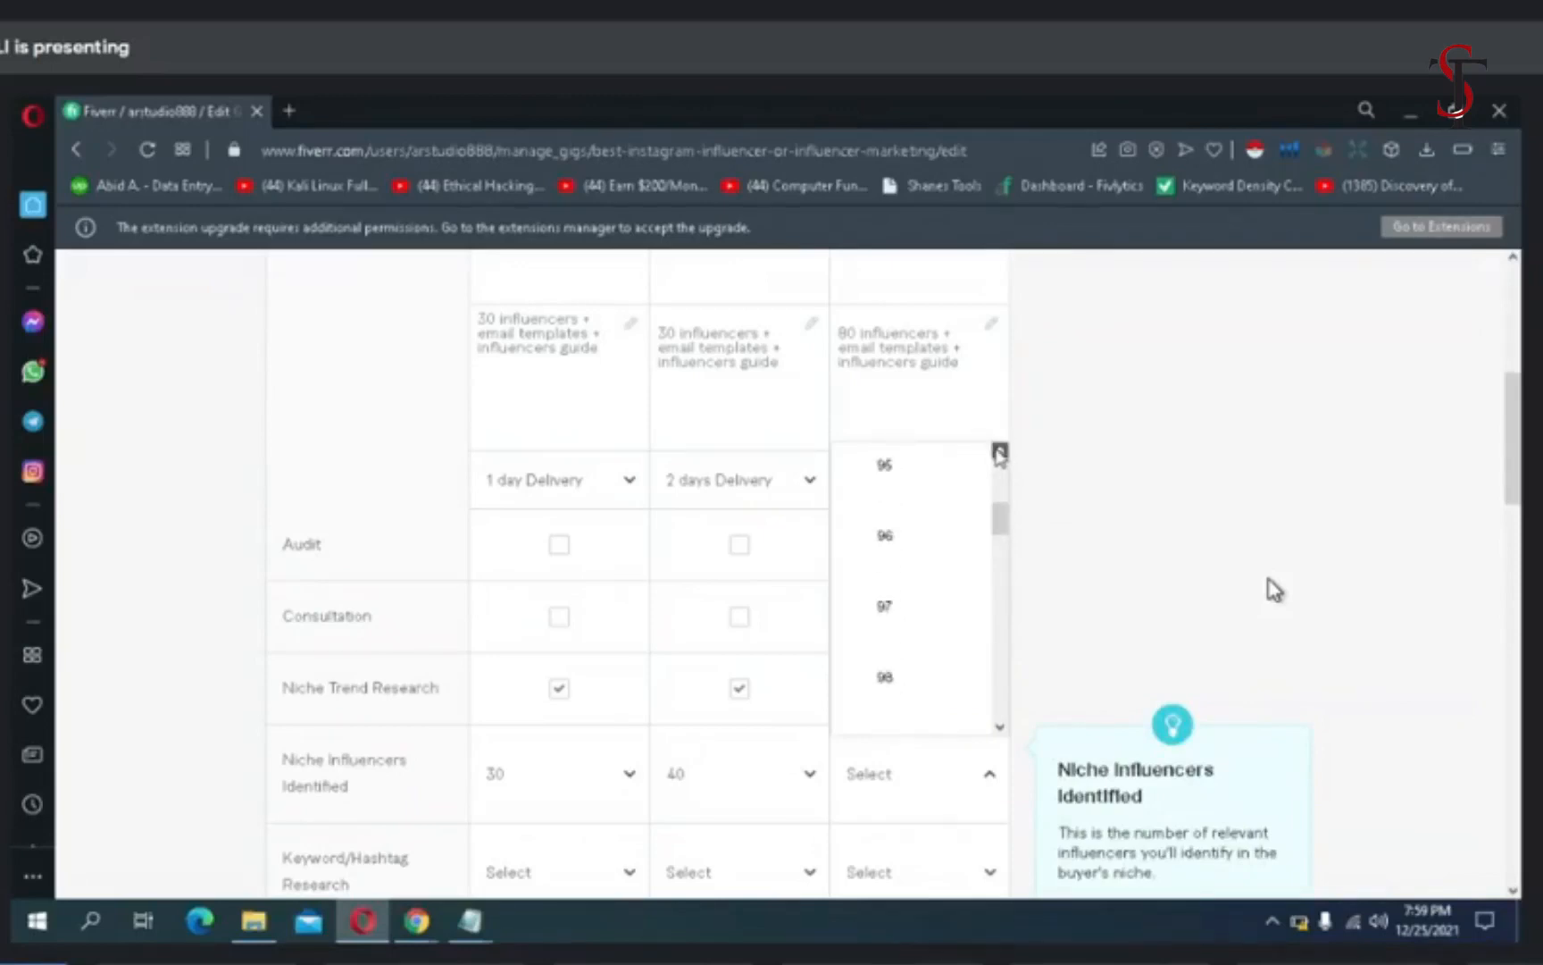
pyautogui.click(1000, 452)
pyautogui.click(1000, 452)
pyautogui.click(999, 452)
pyautogui.click(999, 452)
pyautogui.click(999, 452)
pyautogui.click(999, 452)
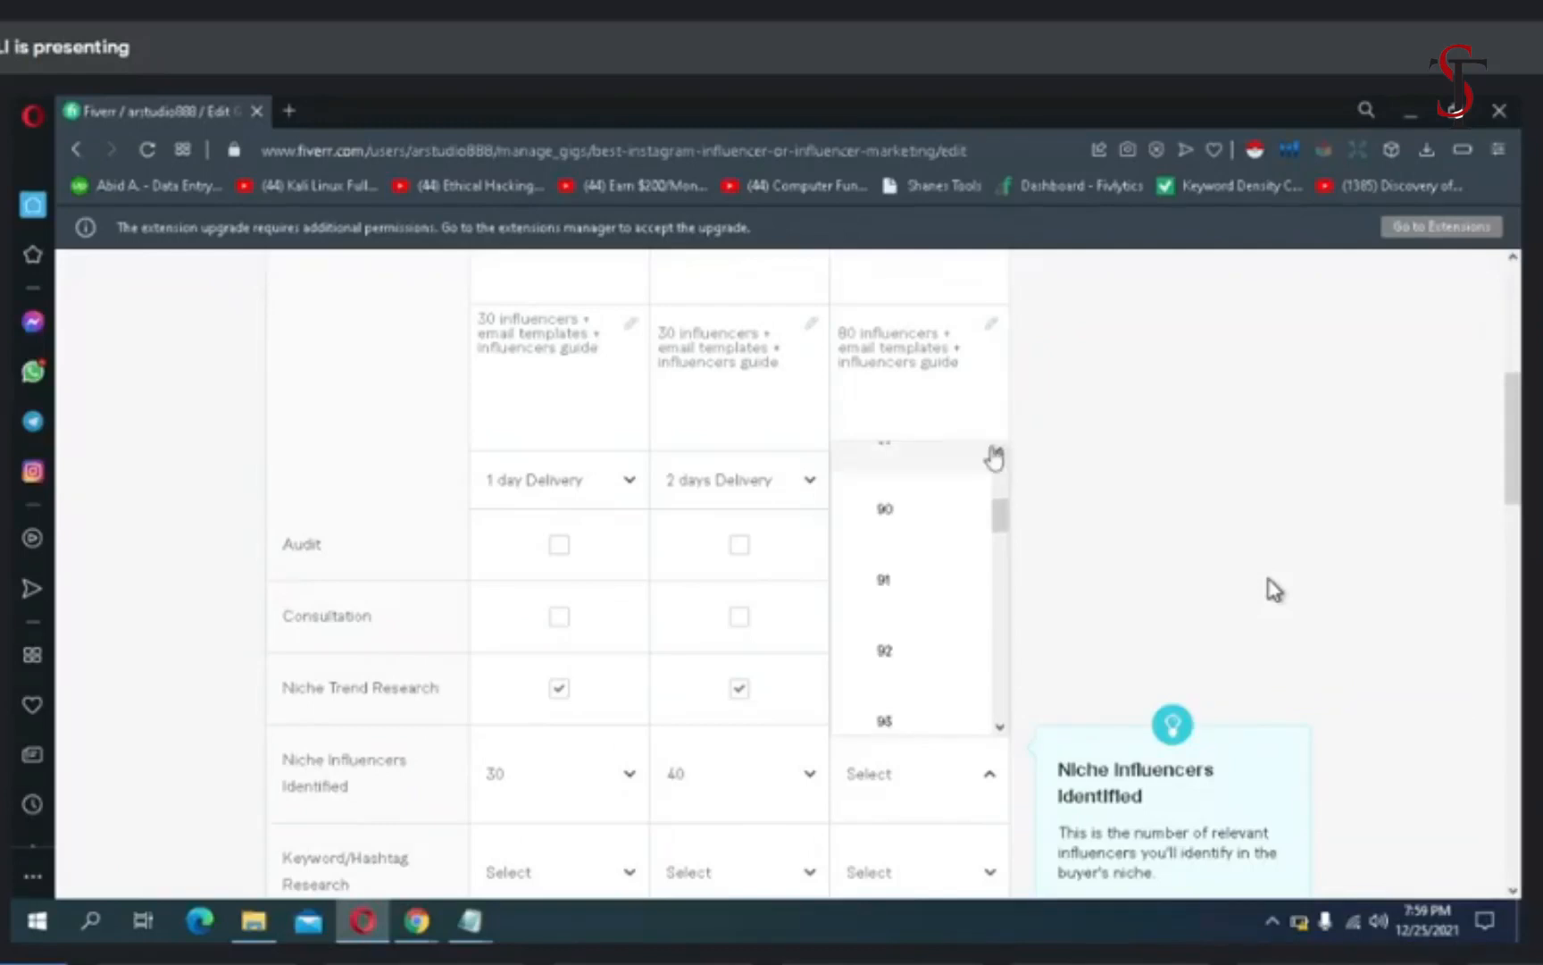
pyautogui.doubleClick(992, 449)
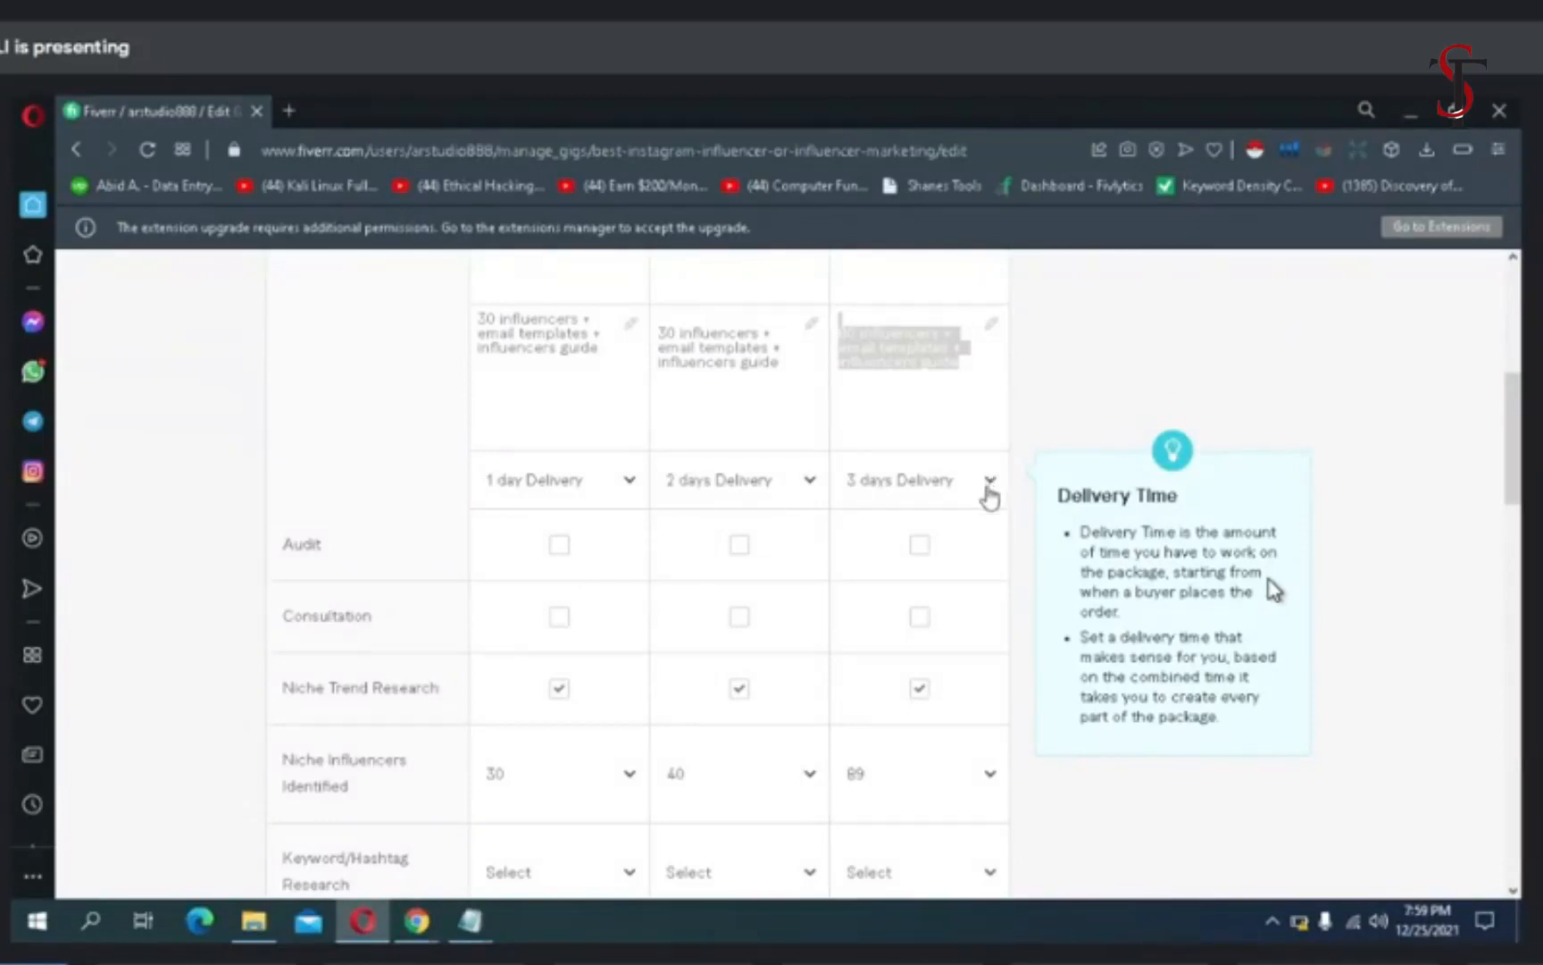
pyautogui.click(989, 495)
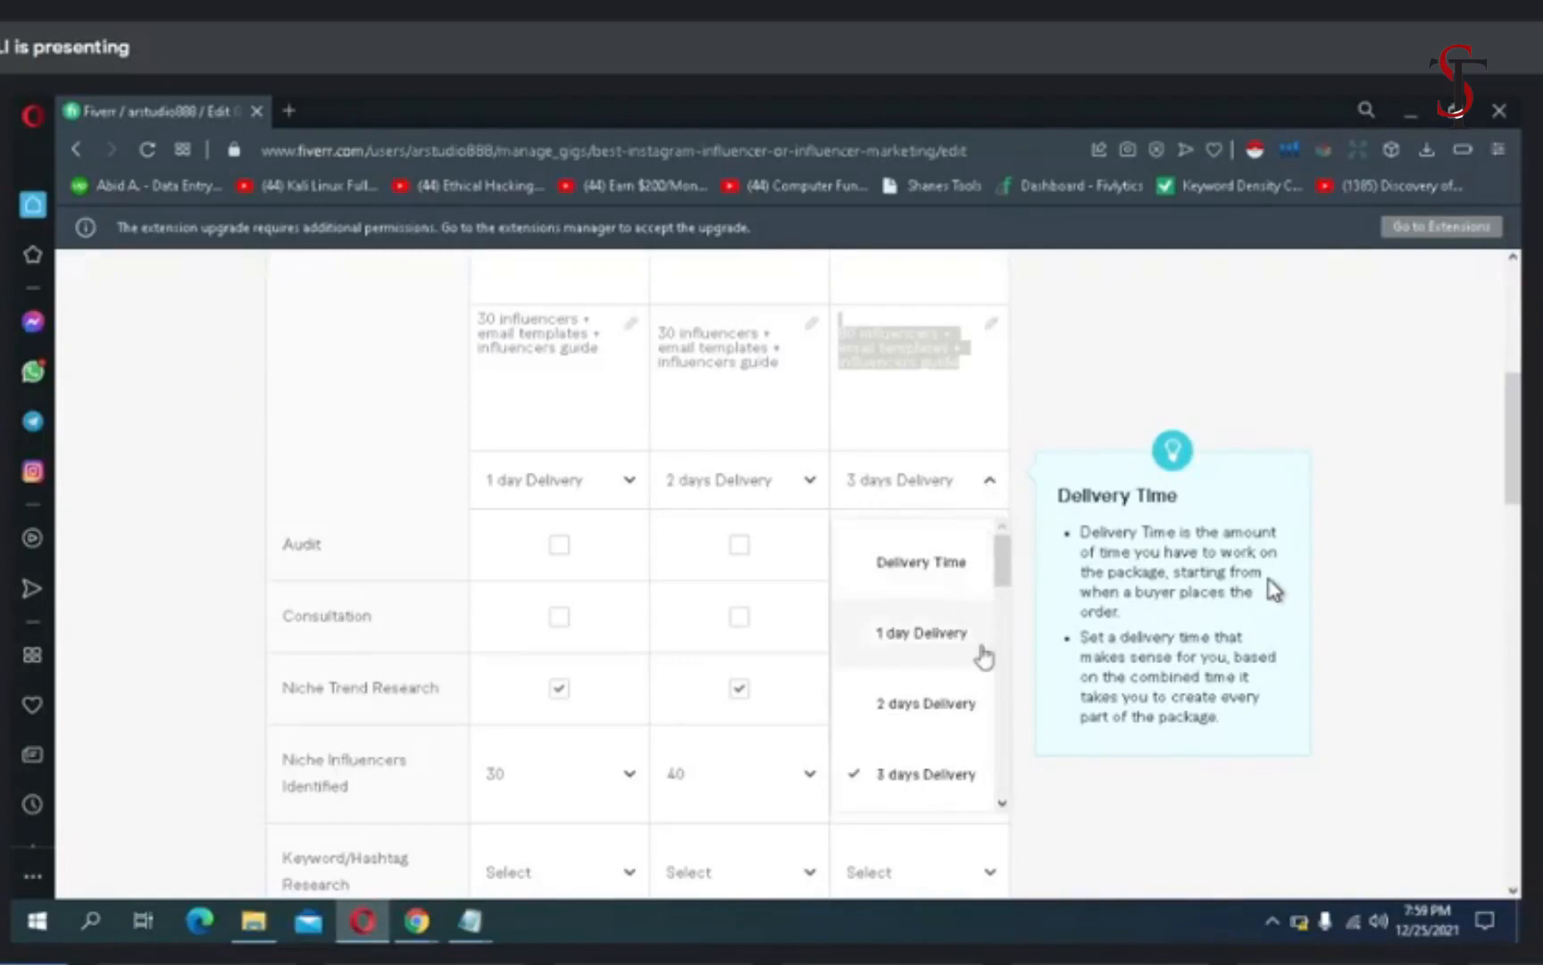
pyautogui.scroll(-3, 1008, 686)
pyautogui.scroll(-3, 1005, 687)
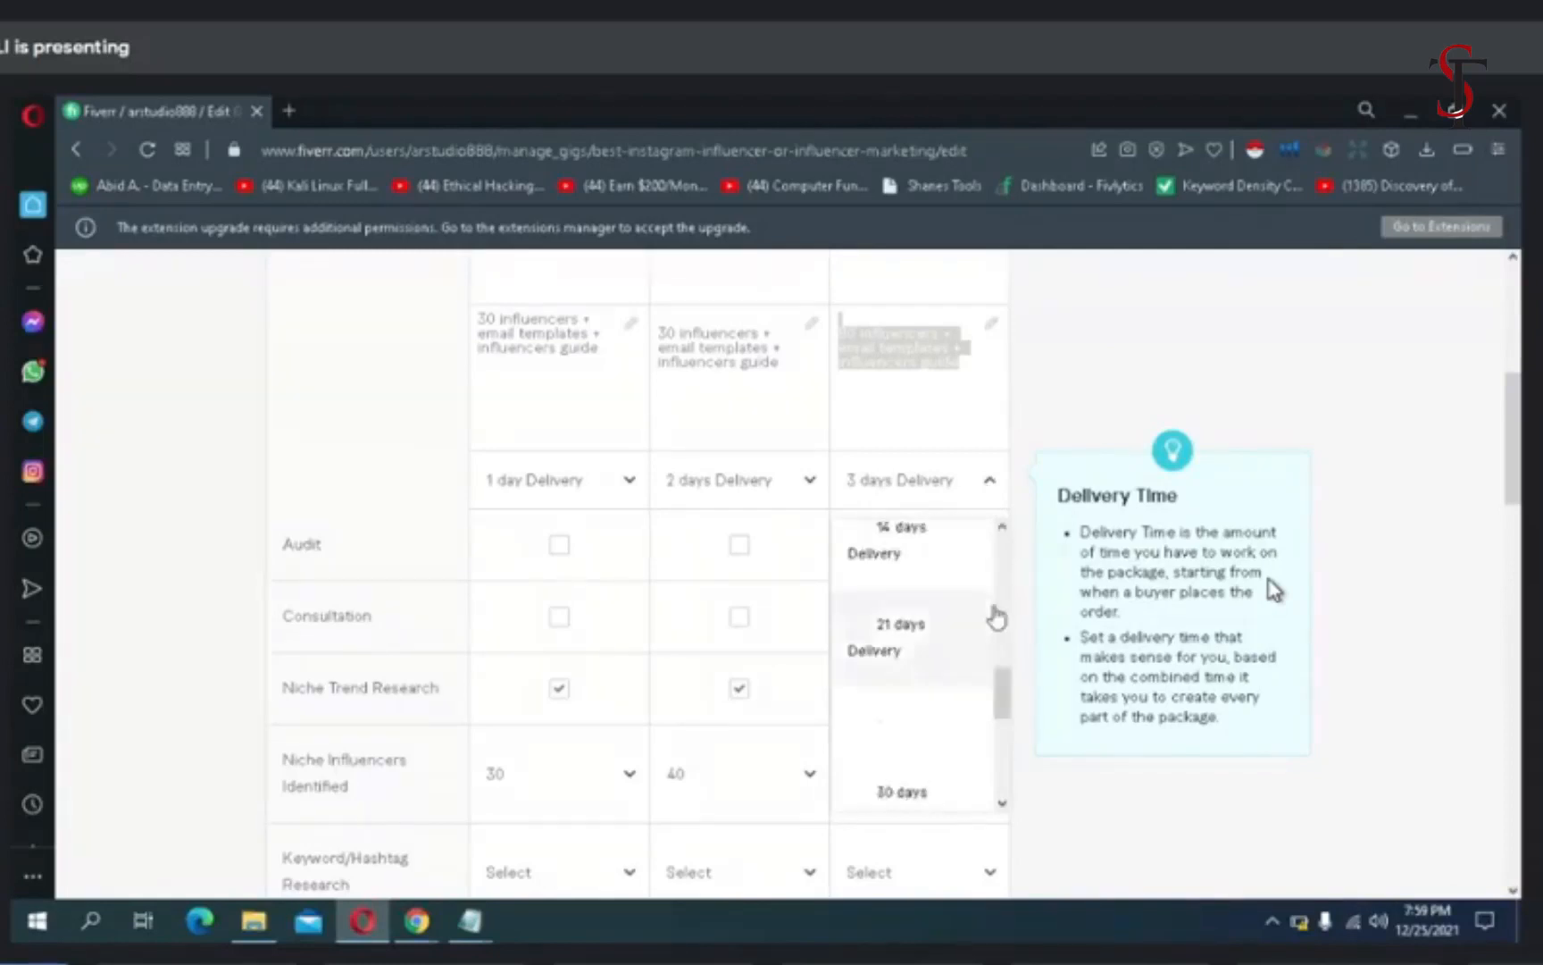
pyautogui.click(991, 483)
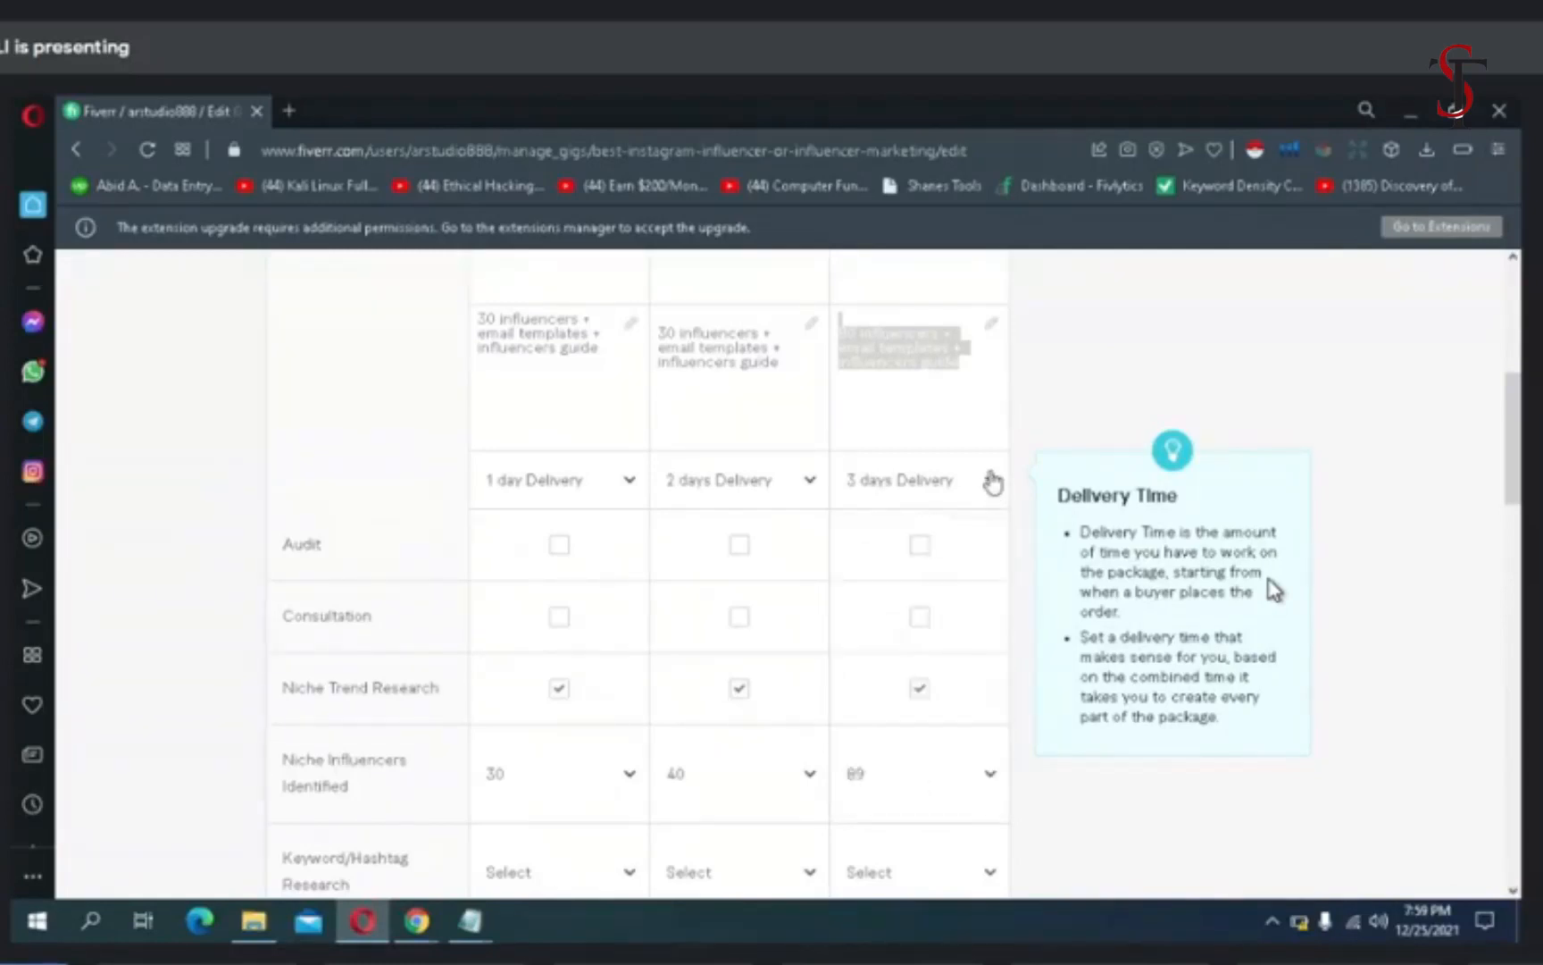
pyautogui.click(980, 494)
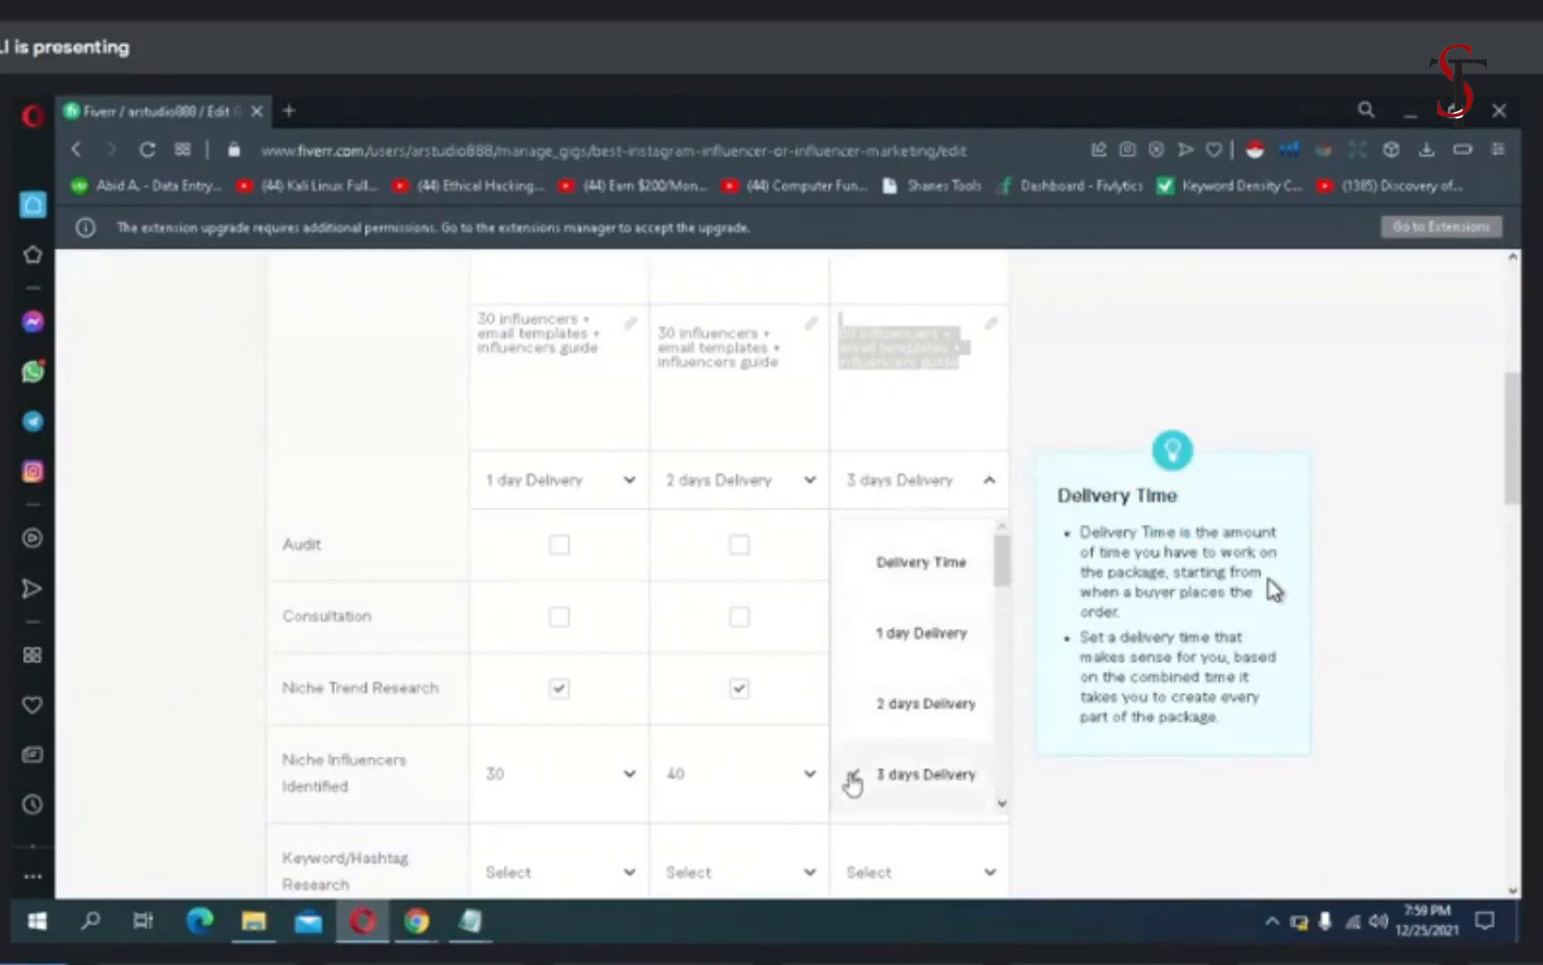
pyautogui.click(1054, 798)
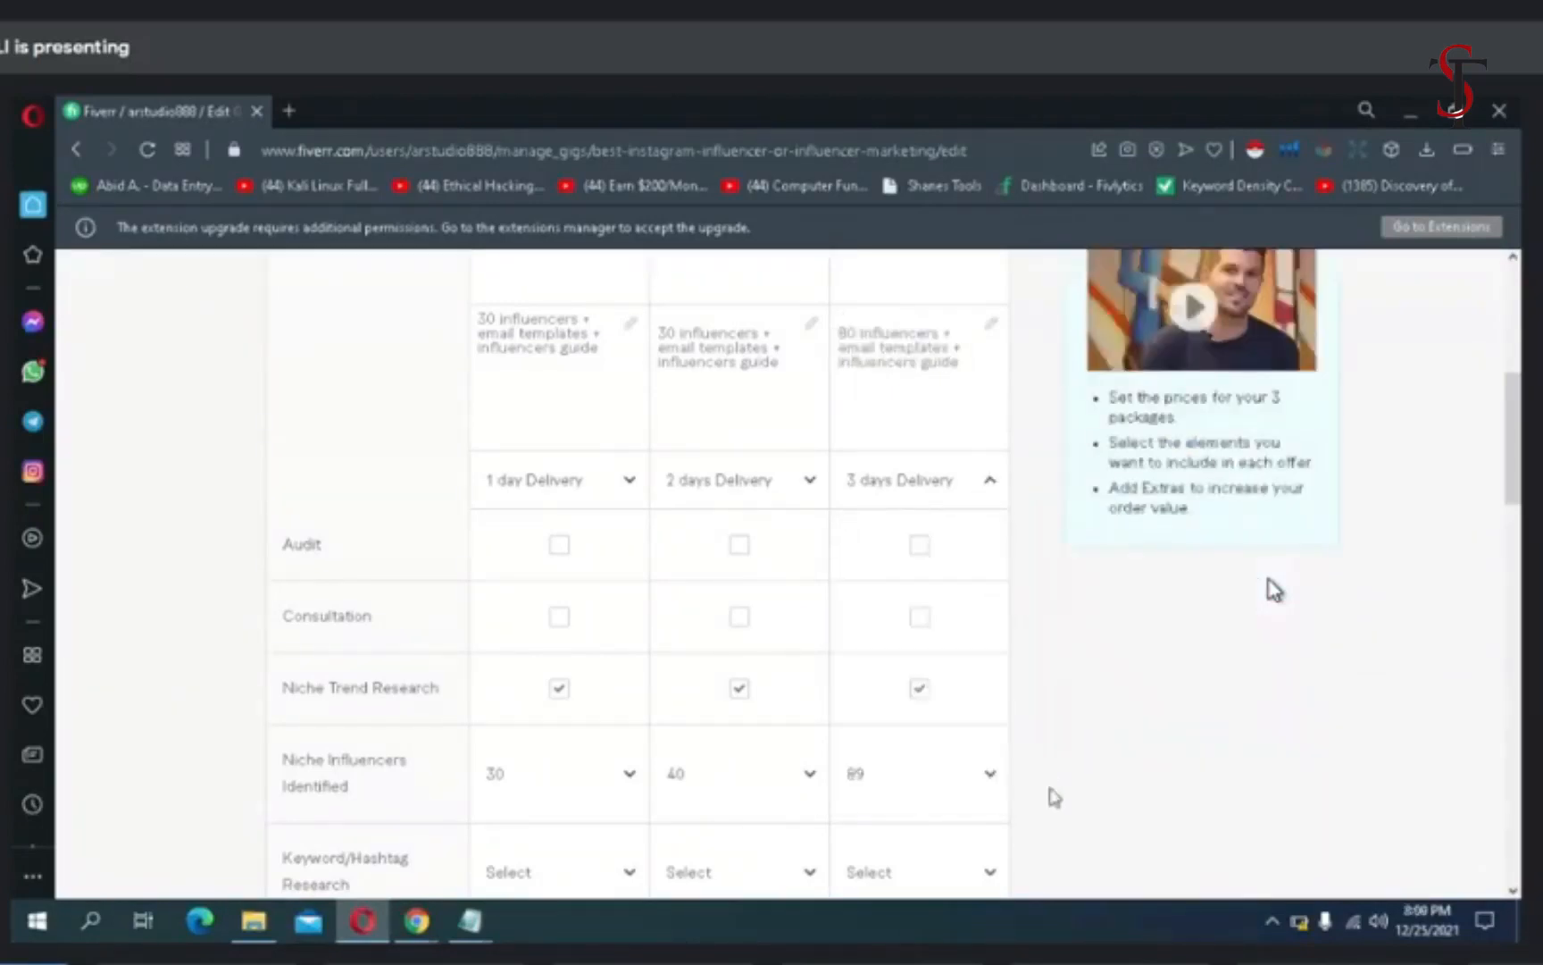
# - Change the Premium package's Niche Influencers Identified to 80
pyautogui.click(989, 786)
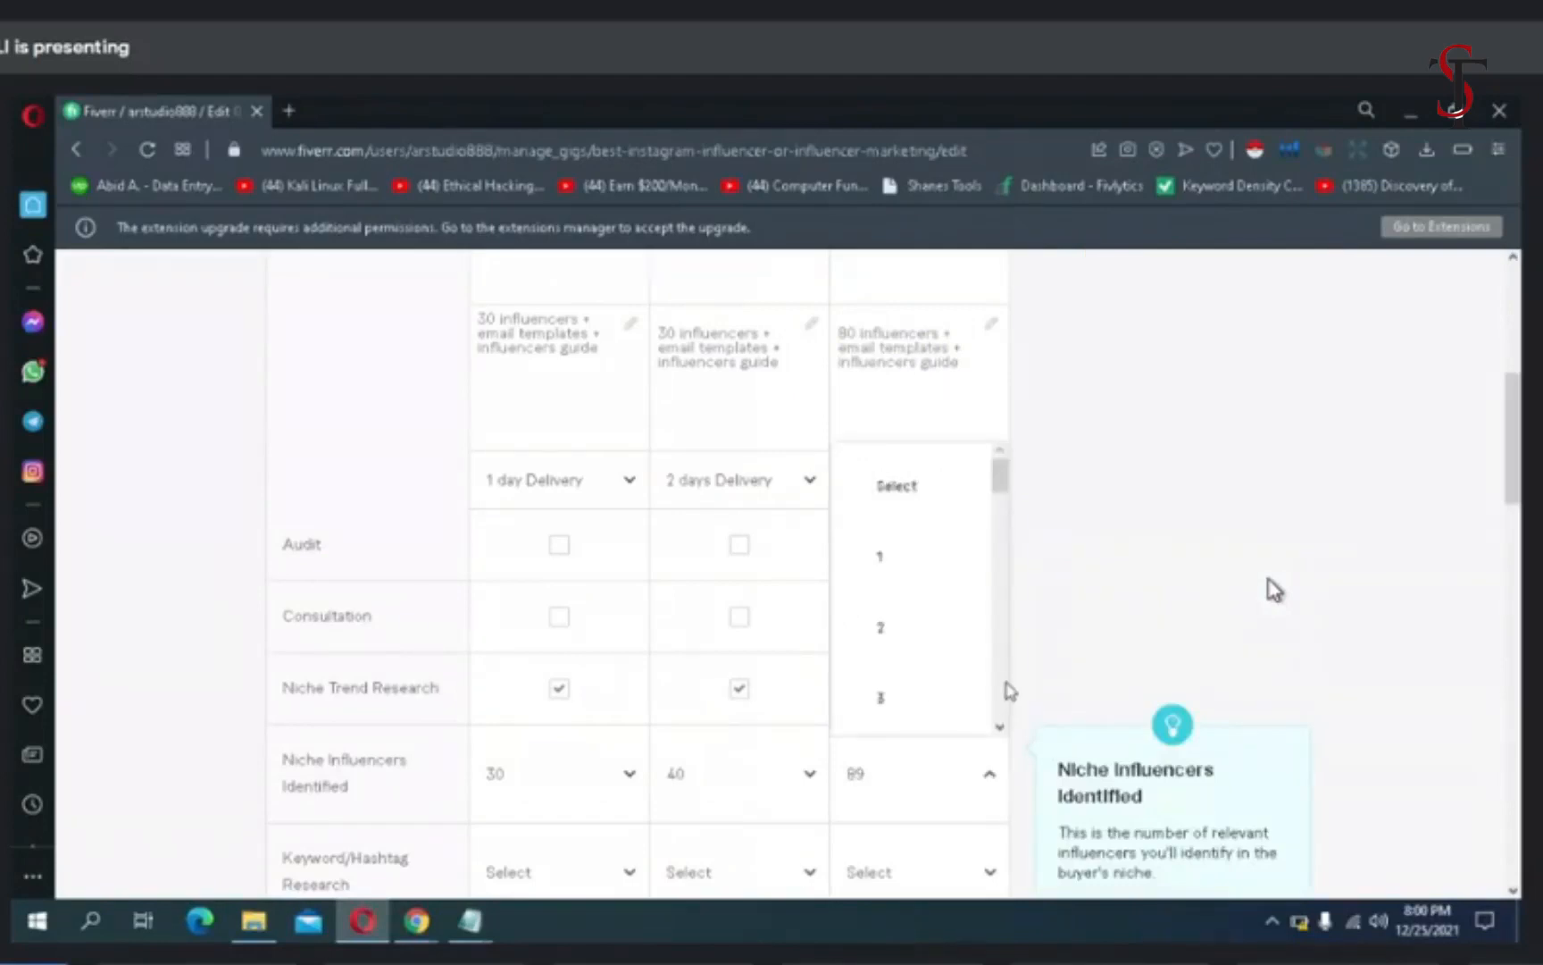
pyautogui.scroll(-3, 1008, 689)
pyautogui.scroll(-18, 1006, 688)
pyautogui.scroll(-13, 1009, 694)
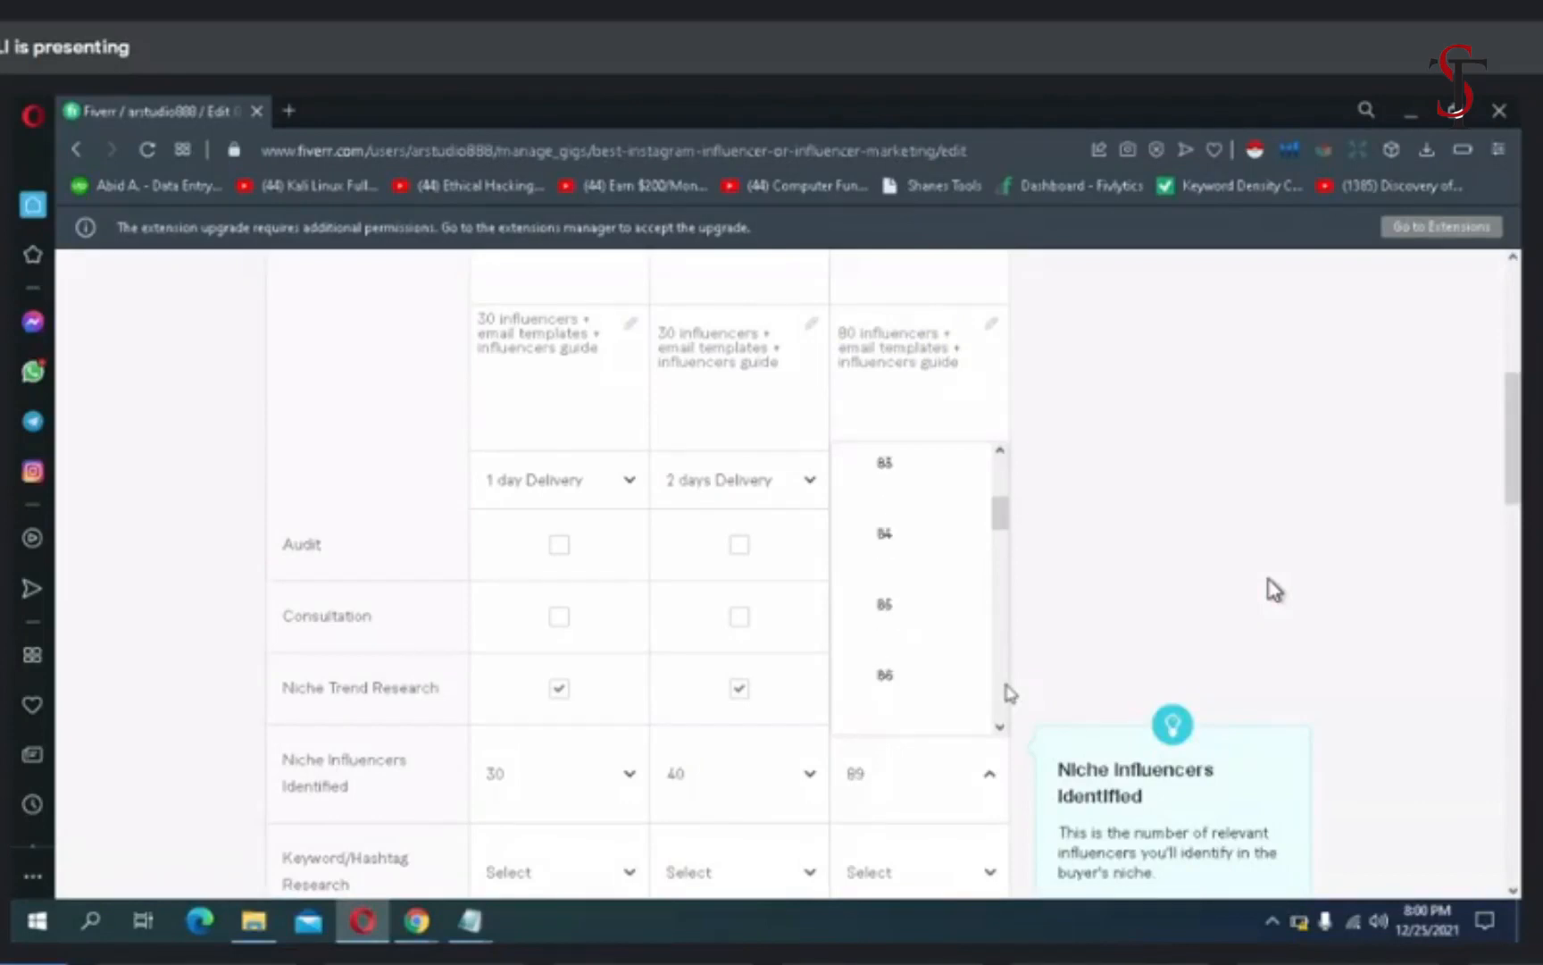
pyautogui.scroll(-4, 1009, 693)
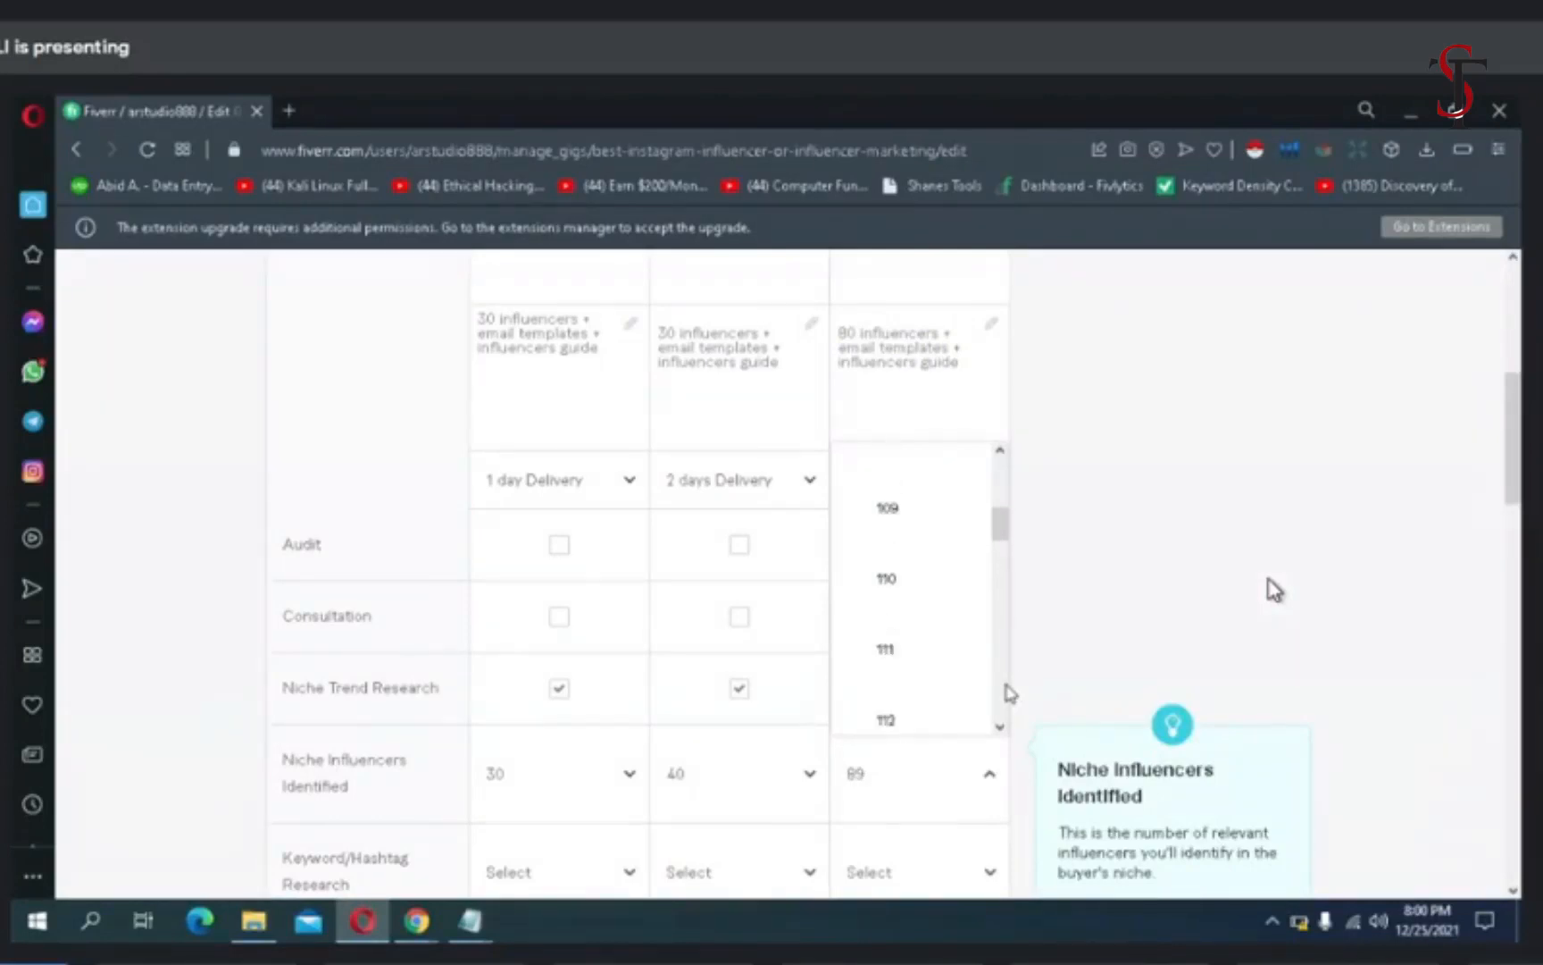
pyautogui.scroll(-8, 1009, 692)
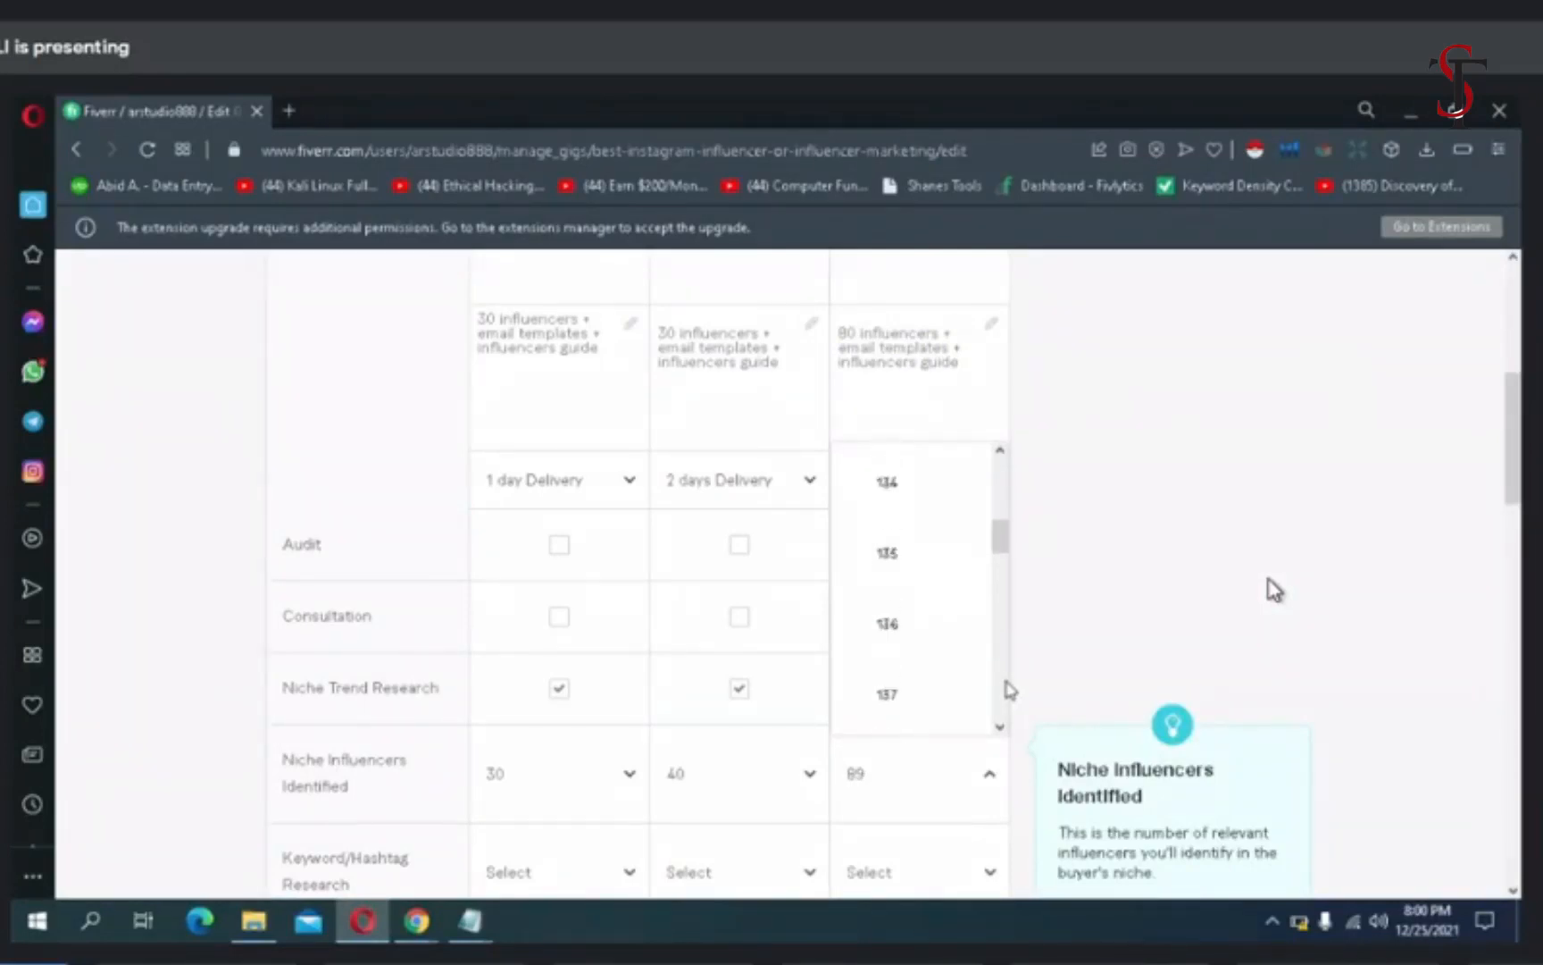
pyautogui.scroll(-8, 1010, 692)
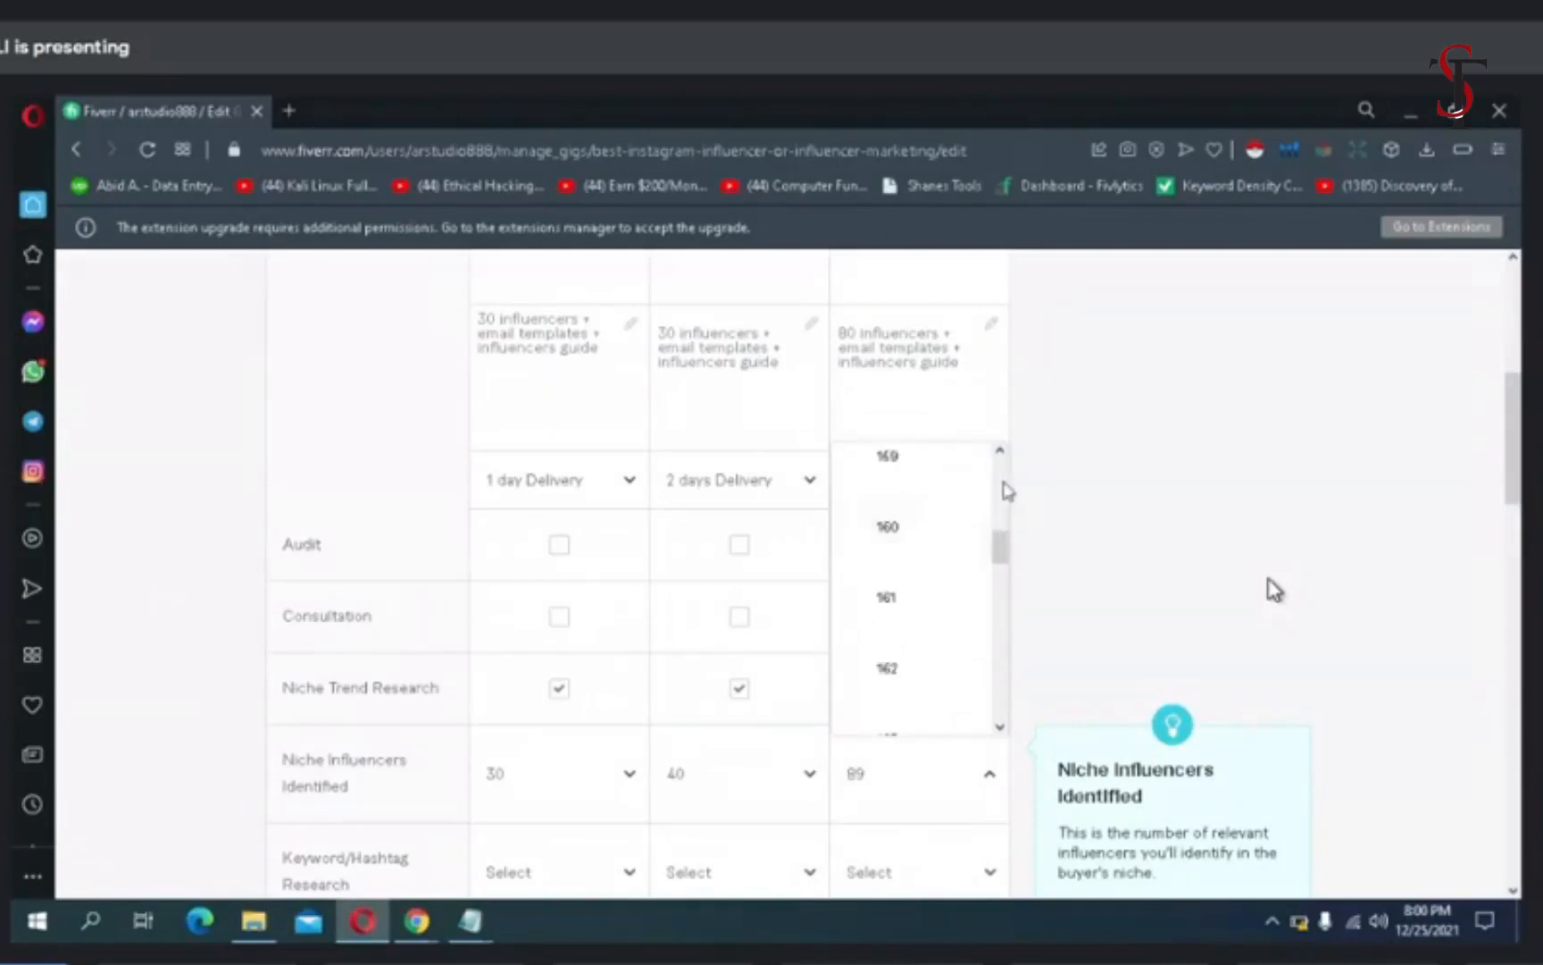
pyautogui.scroll(12, 1009, 491)
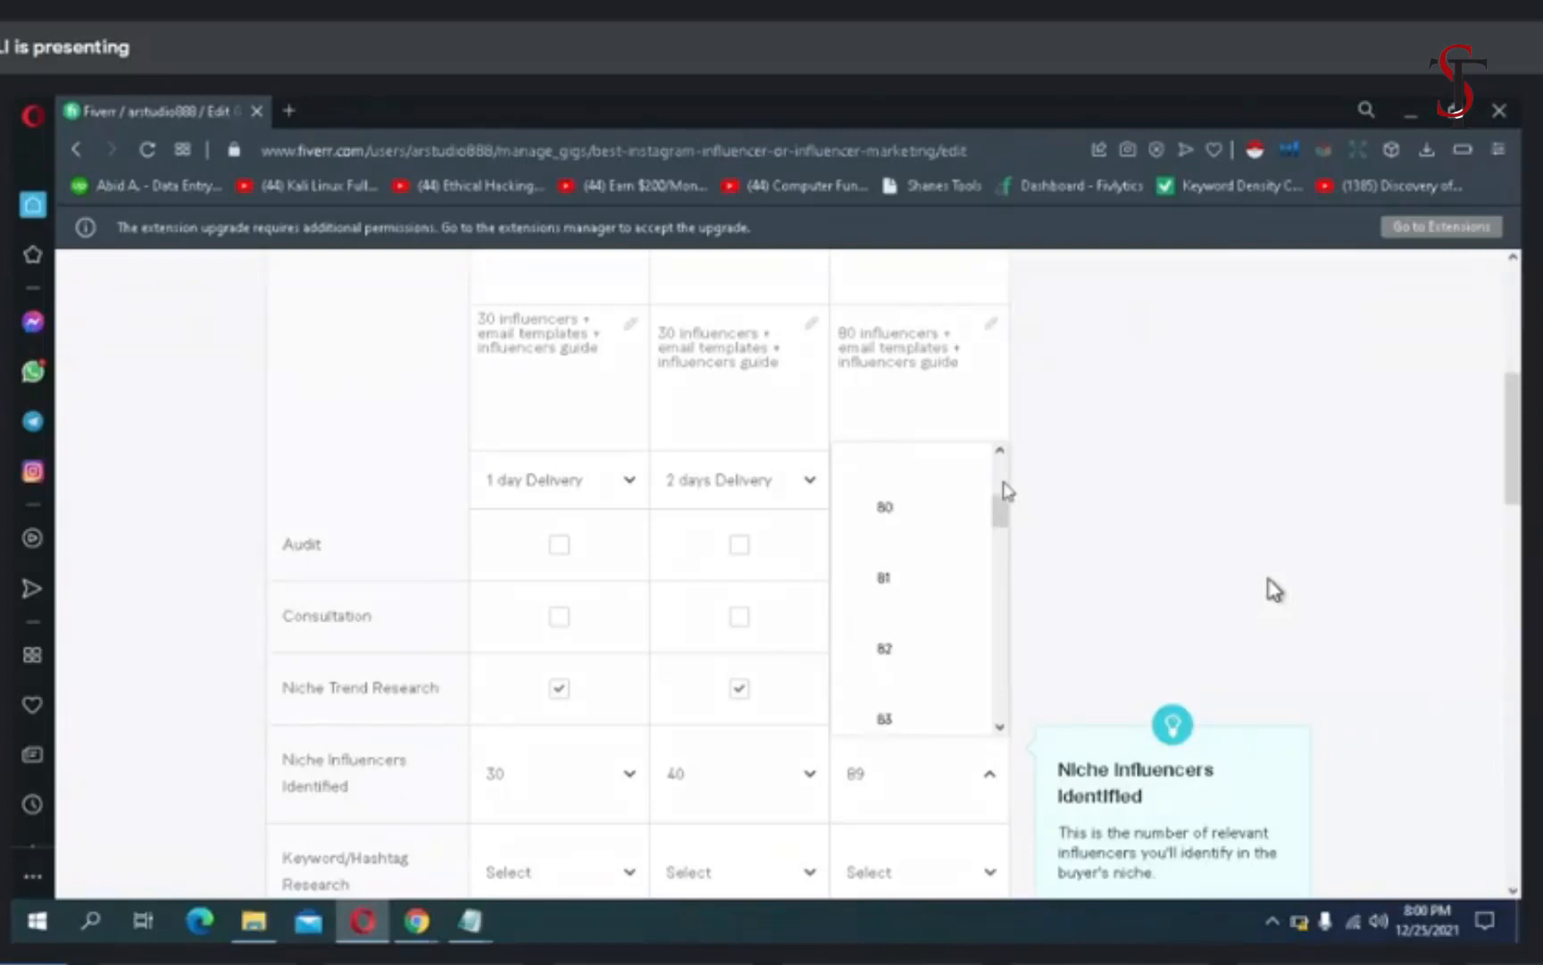
pyautogui.click(915, 528)
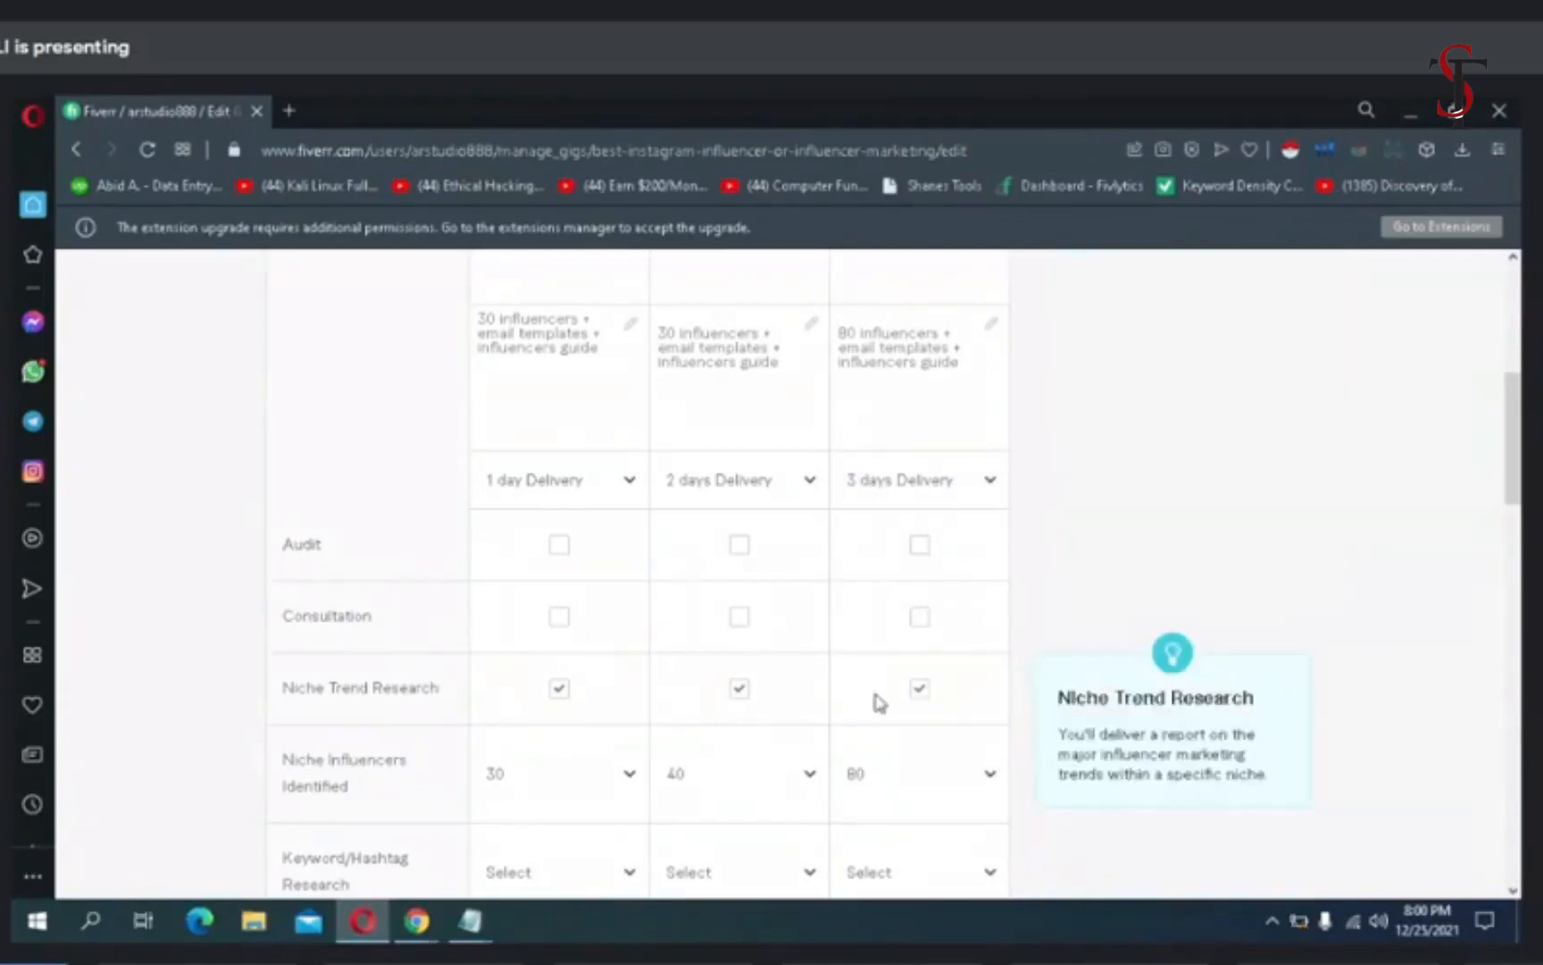
# - Set Keyword/Hashtag Research to 10 for each of the Basic, Standard and Premium packages
pyautogui.scroll(-4, 878, 701)
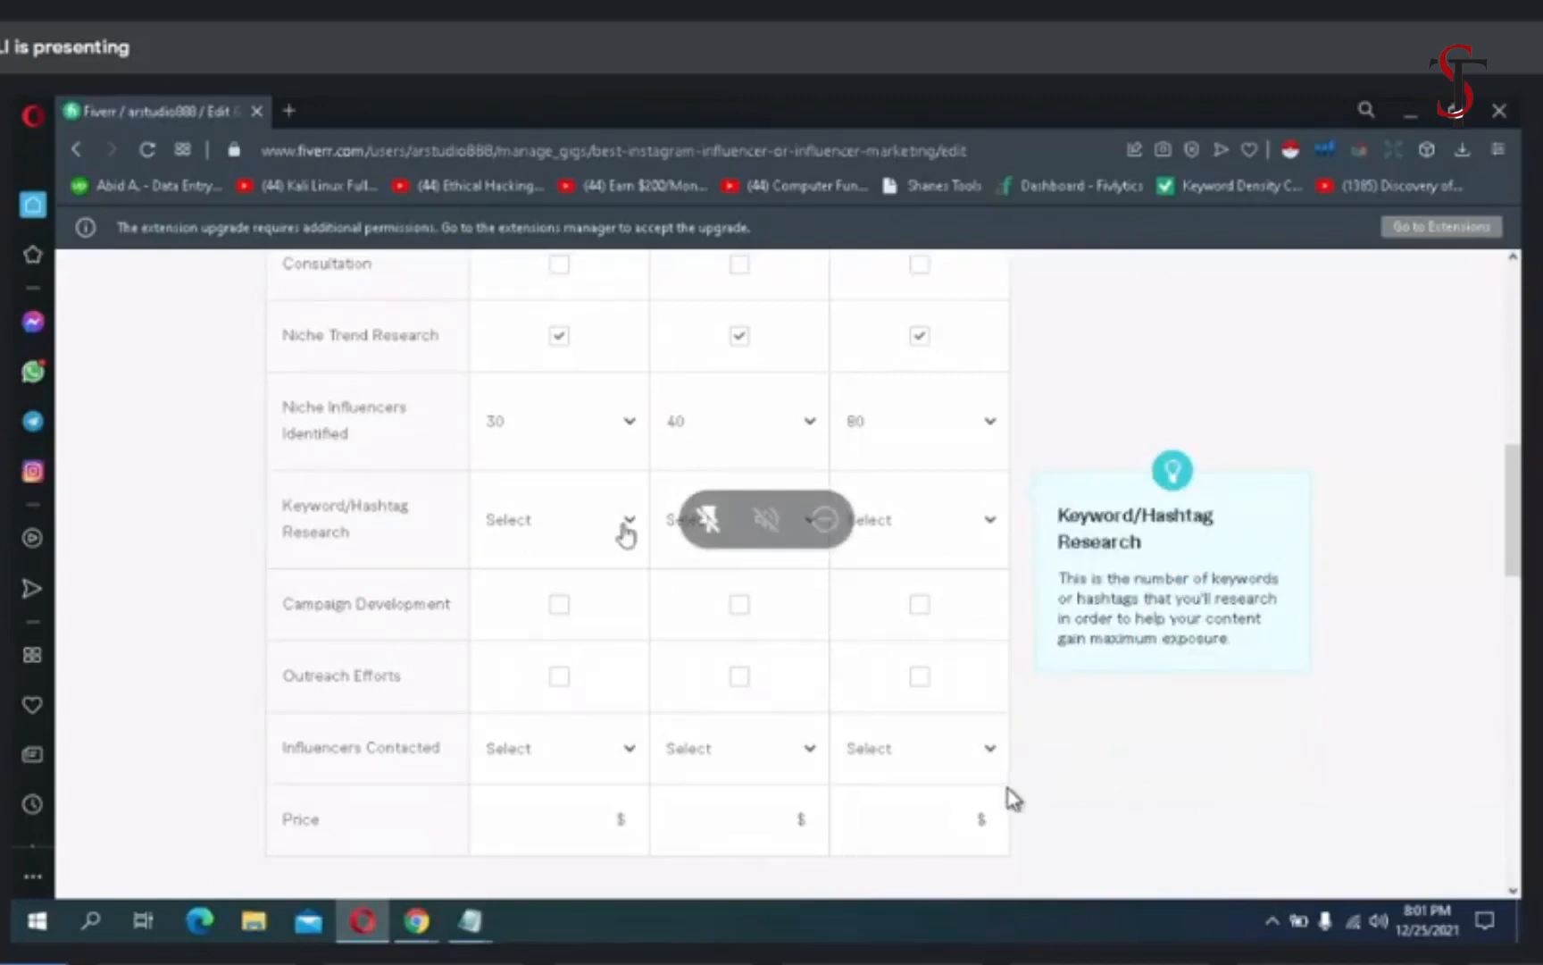
pyautogui.click(625, 527)
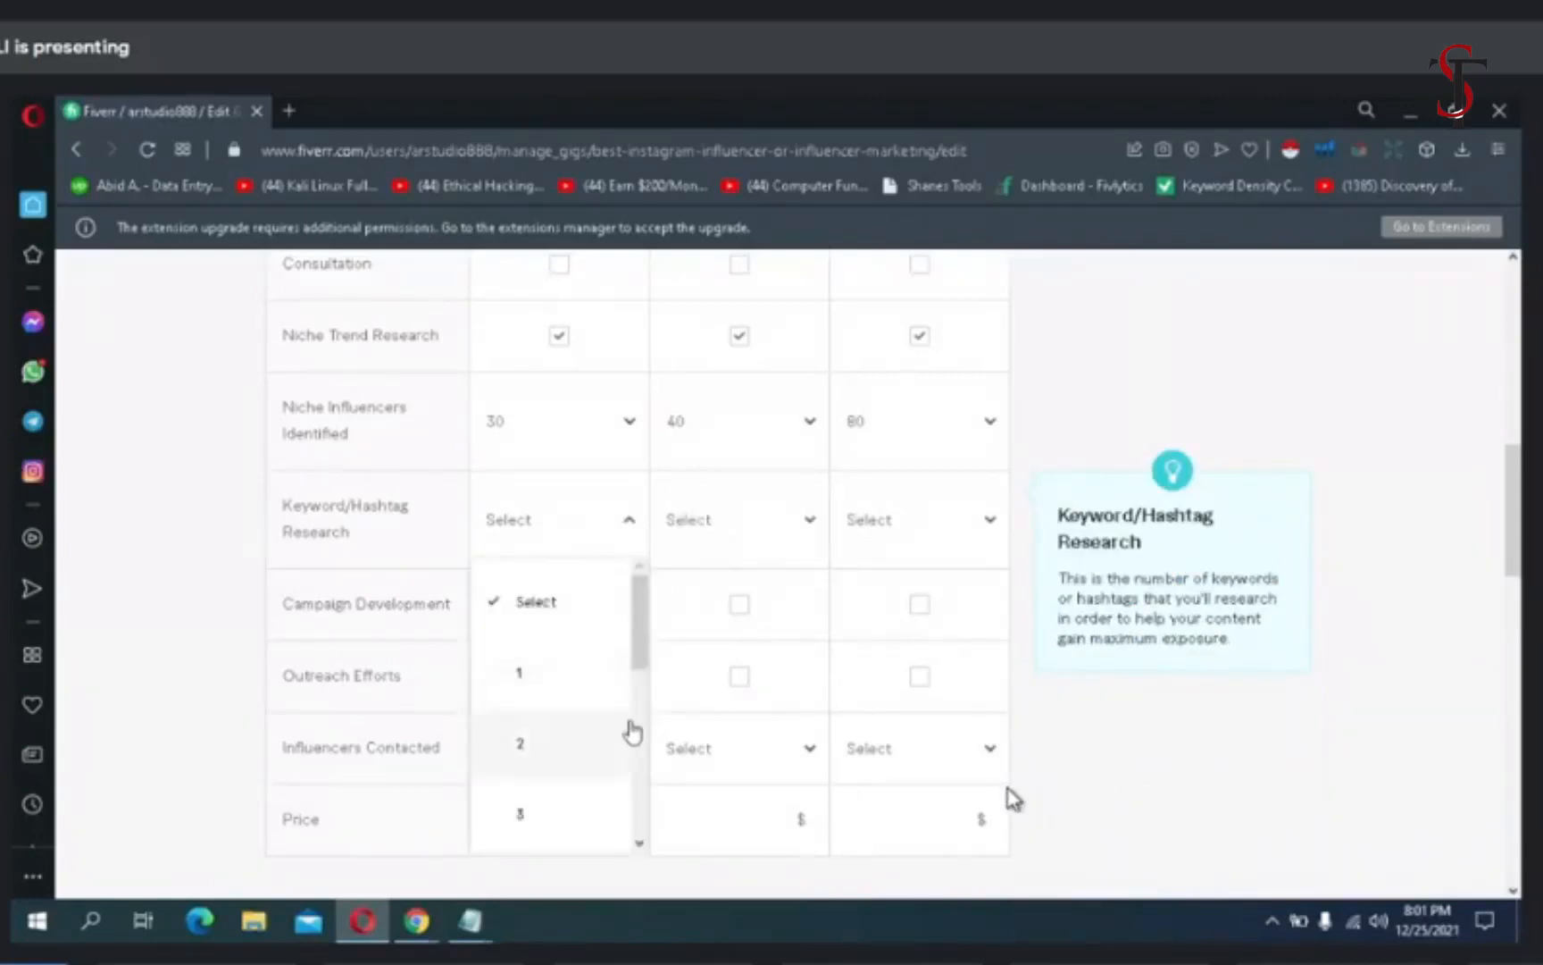
pyautogui.scroll(-3, 627, 731)
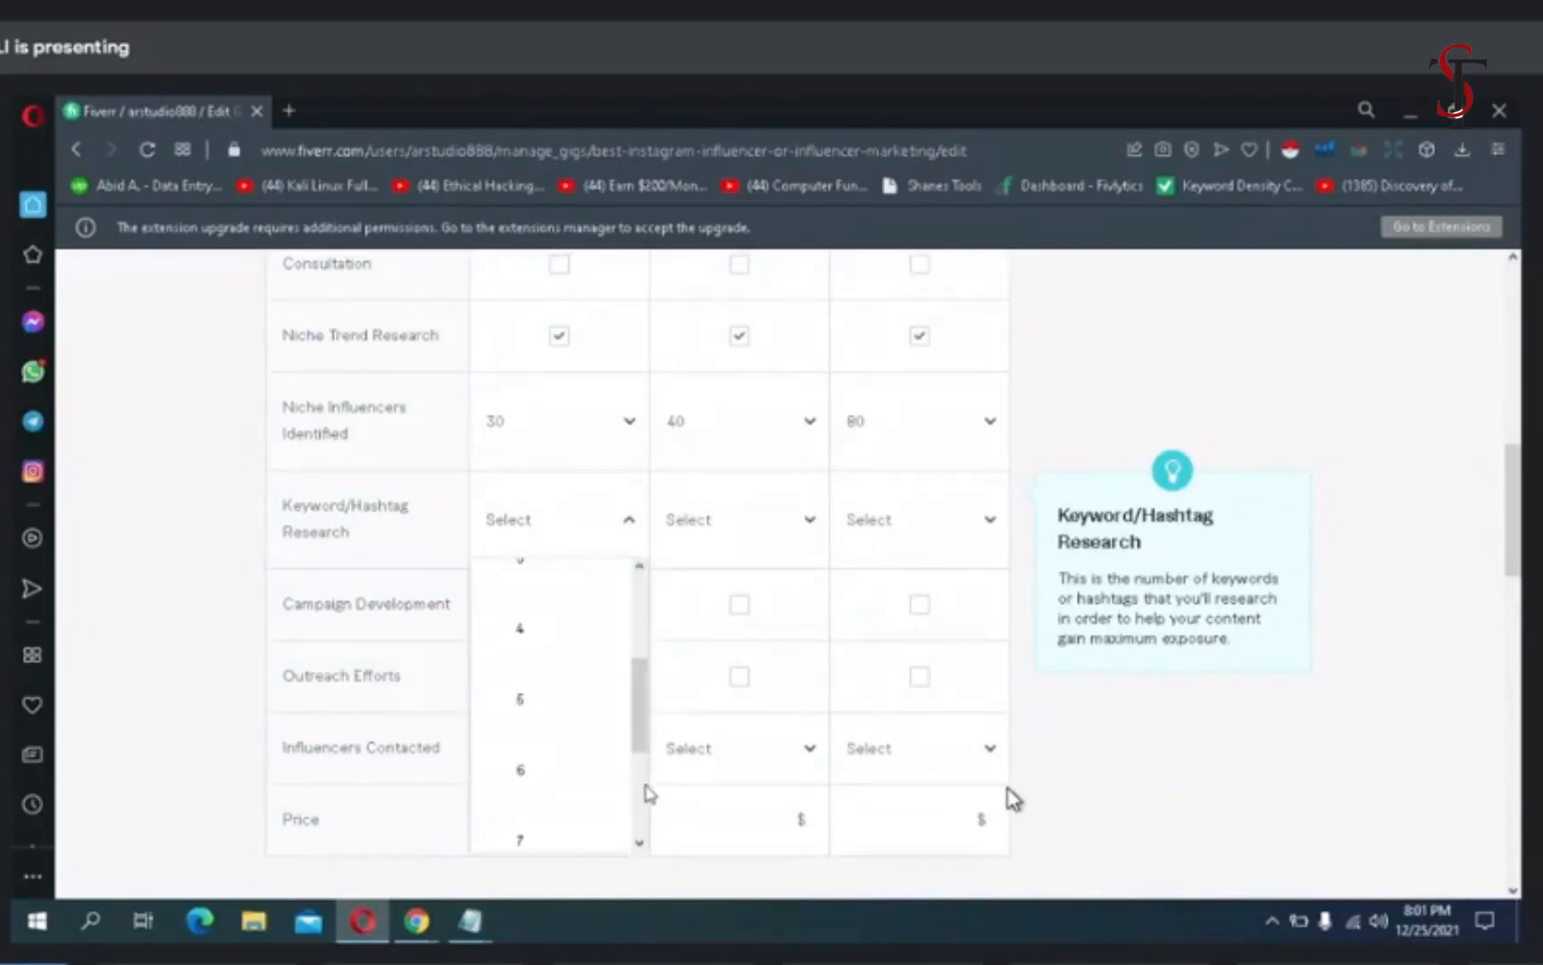
pyautogui.scroll(-3, 647, 784)
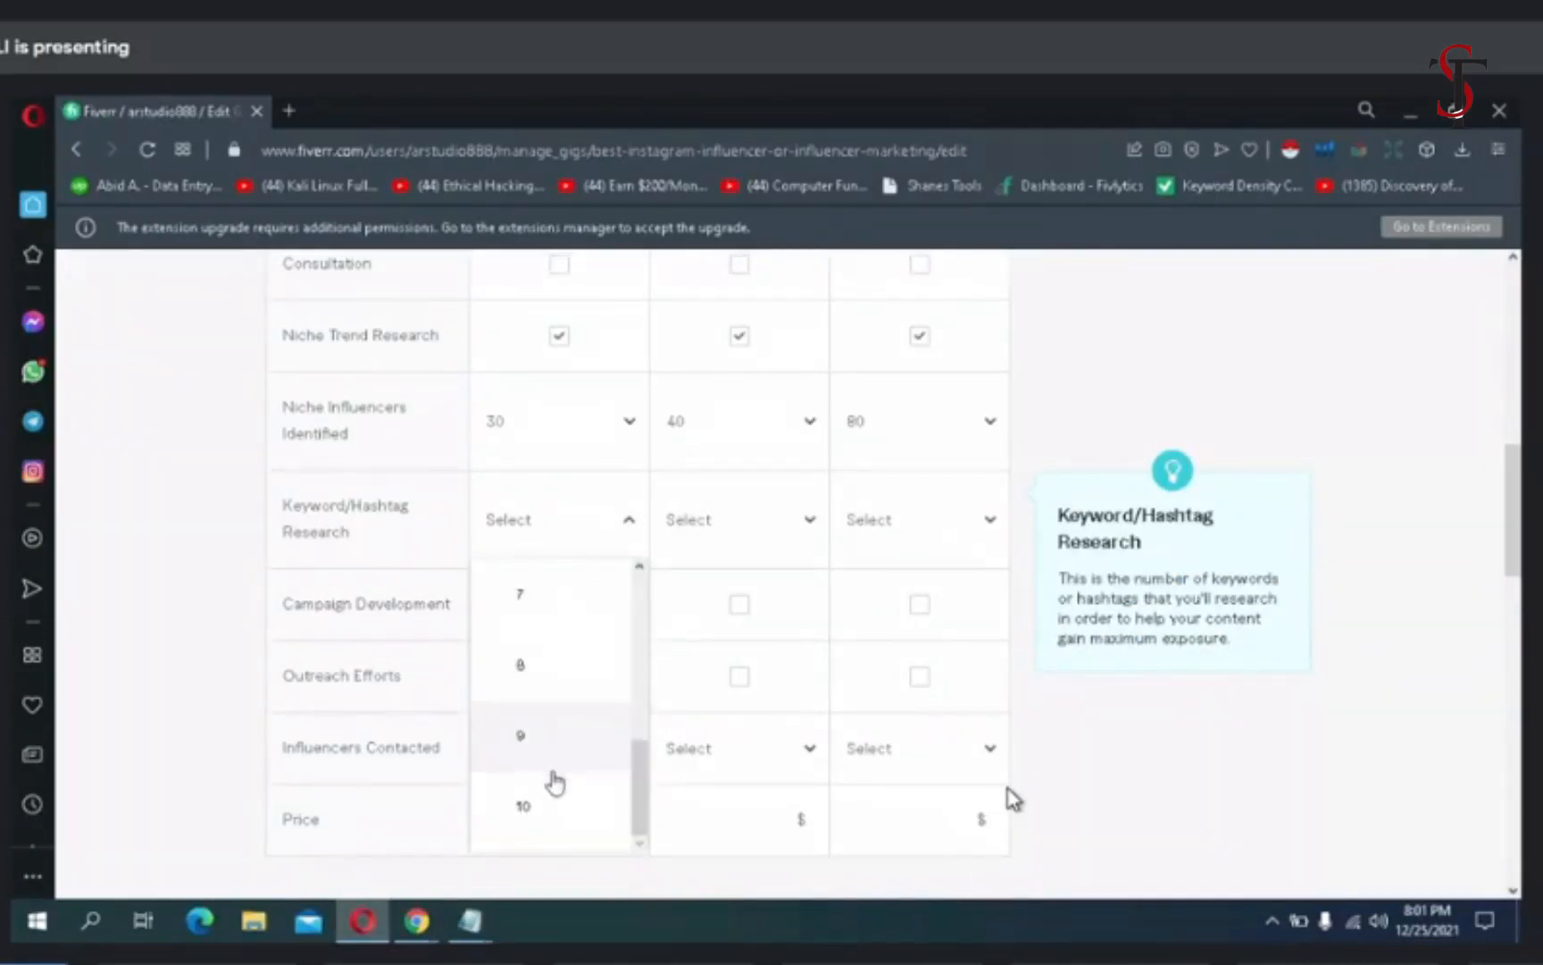
pyautogui.click(552, 809)
pyautogui.click(770, 529)
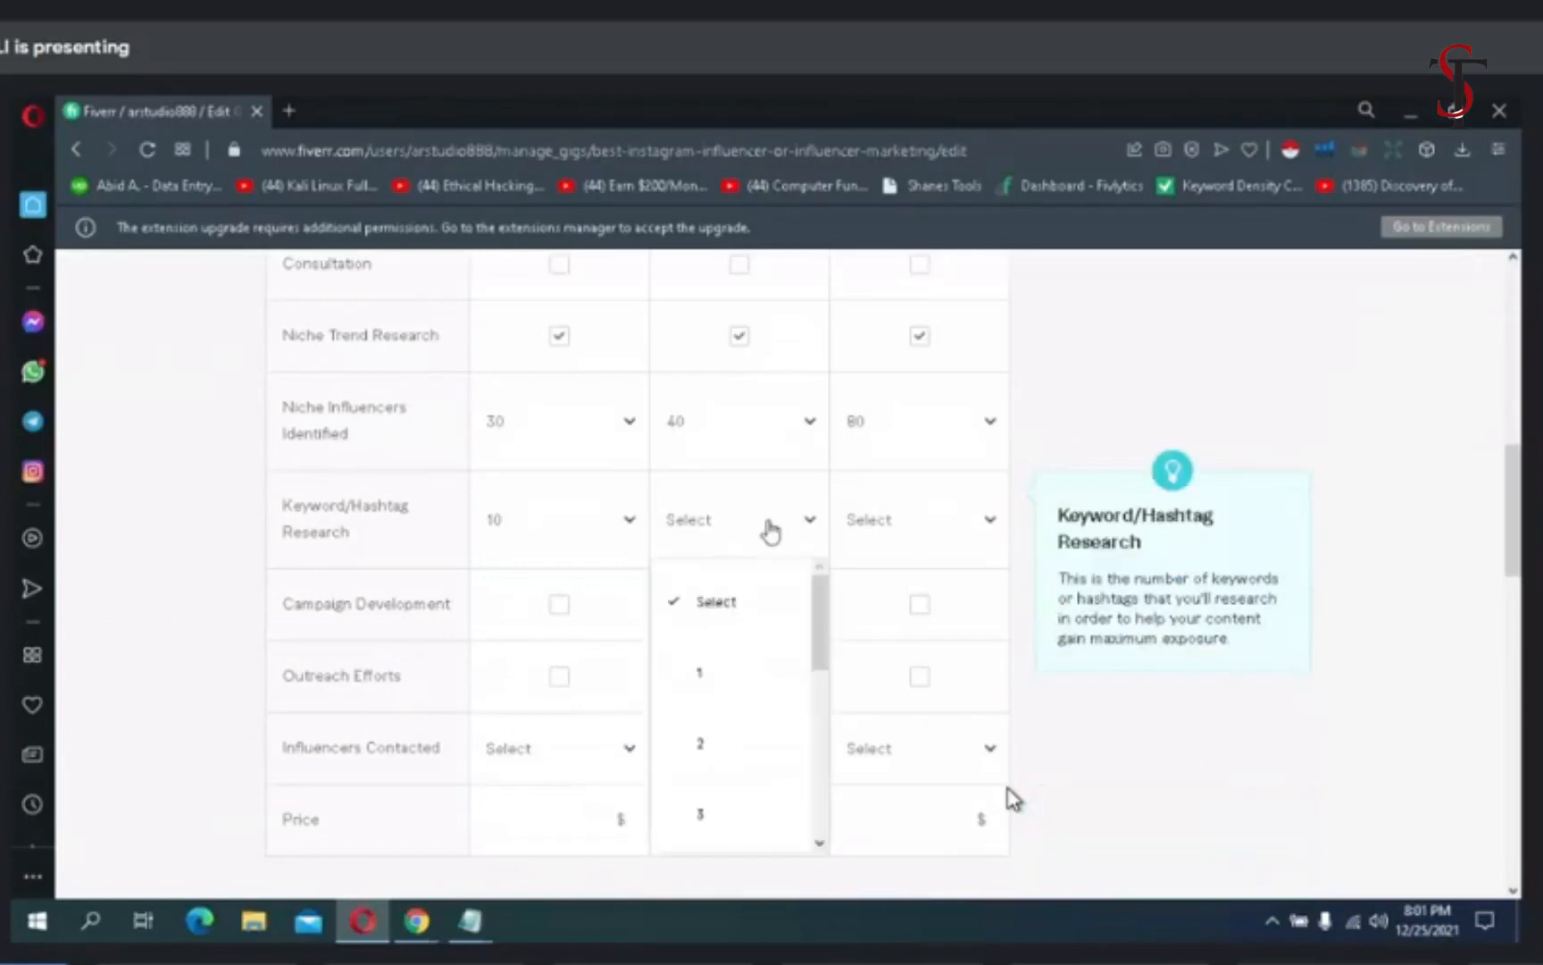
pyautogui.scroll(-5, 818, 795)
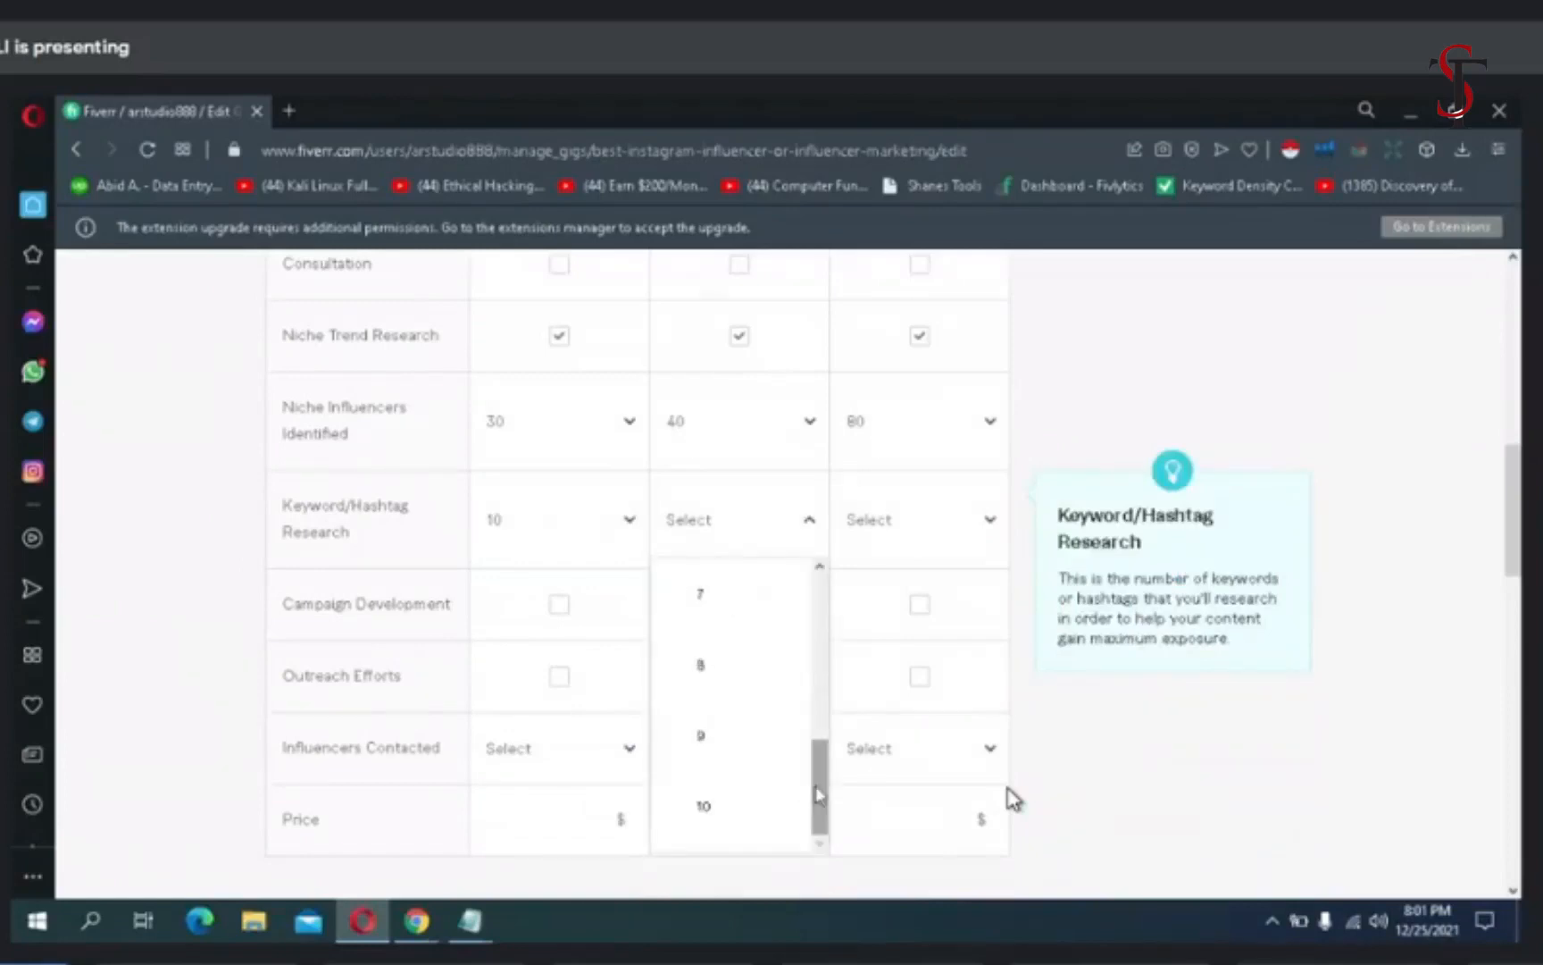
pyautogui.click(745, 808)
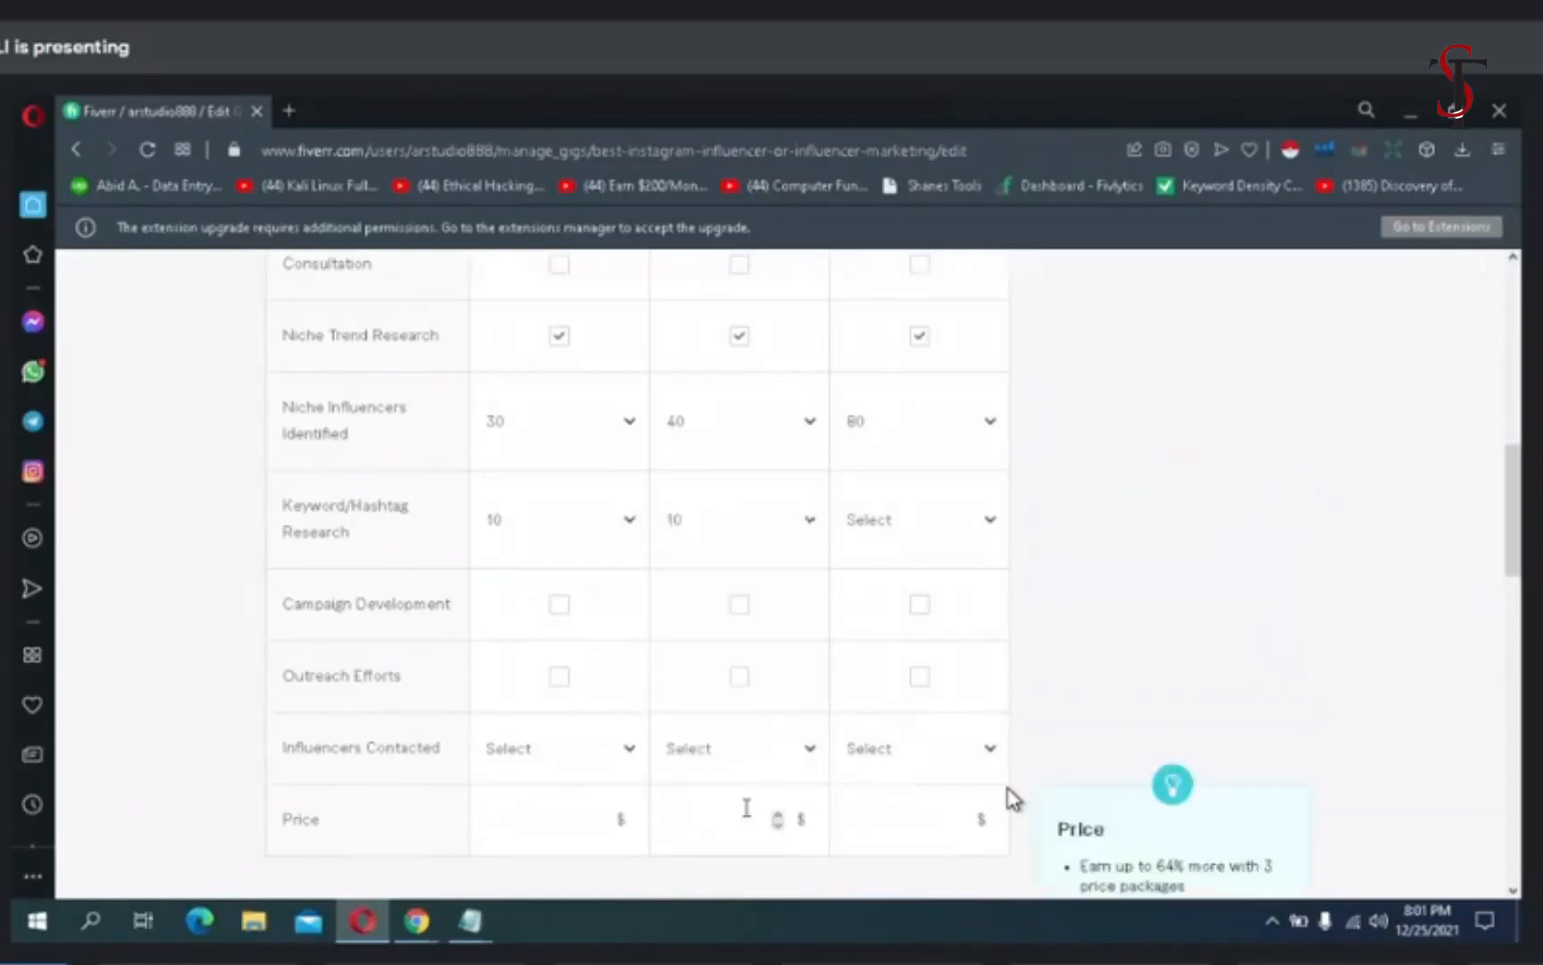
pyautogui.click(889, 536)
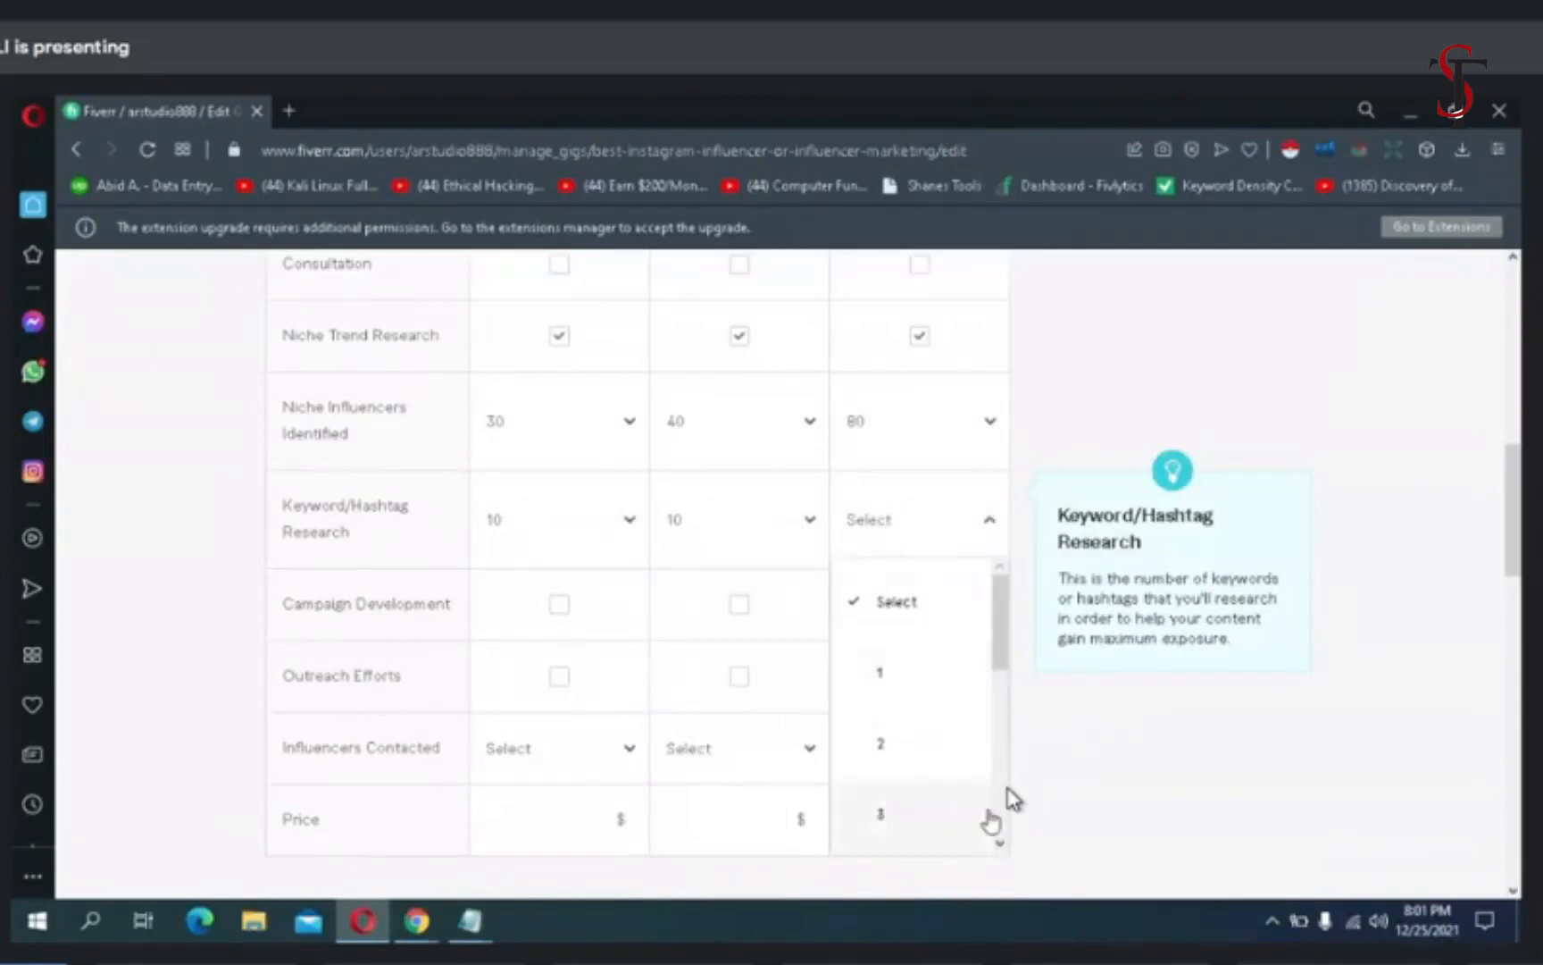
pyautogui.scroll(-5, 992, 831)
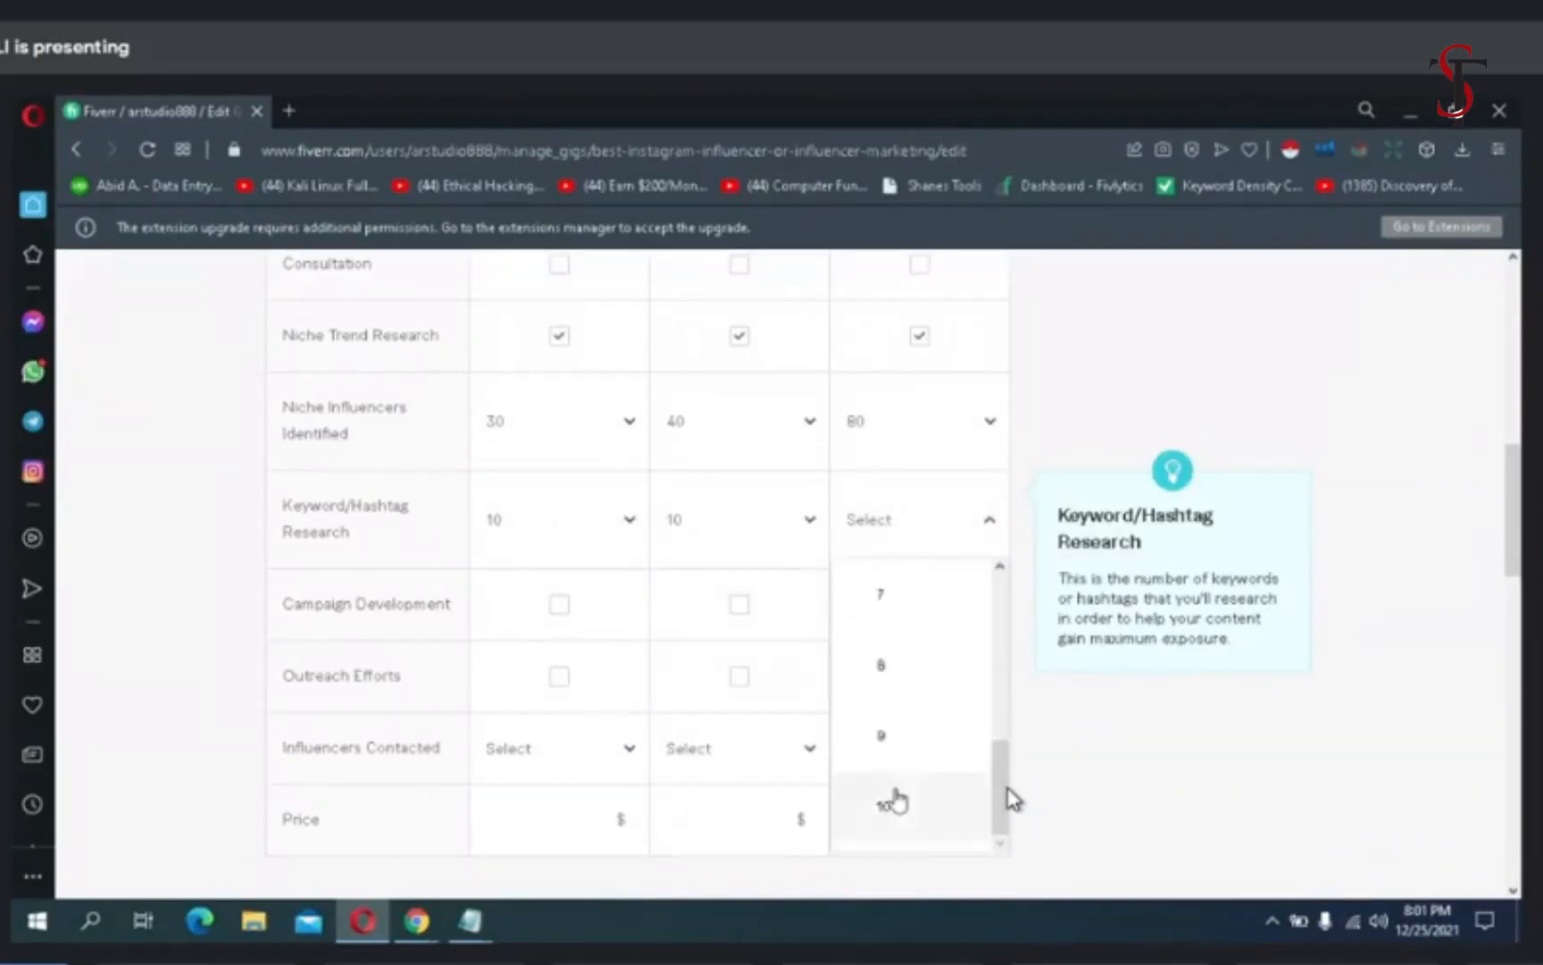
pyautogui.click(896, 803)
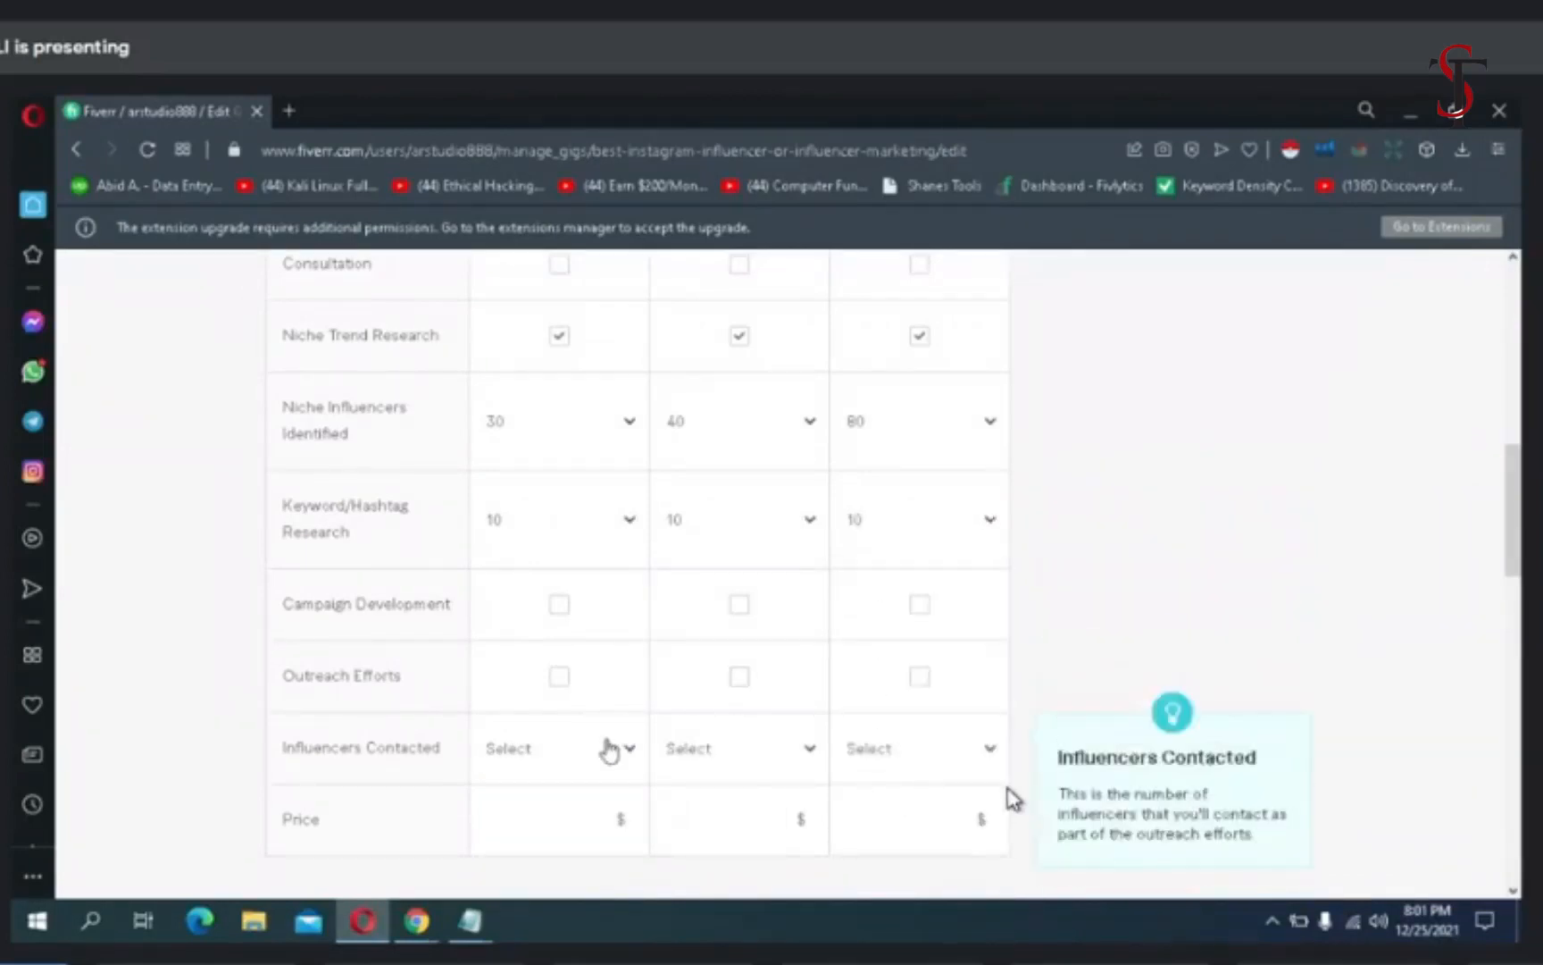
# - Set the Basic package's number of Influencers Contacted to 10
pyautogui.click(601, 755)
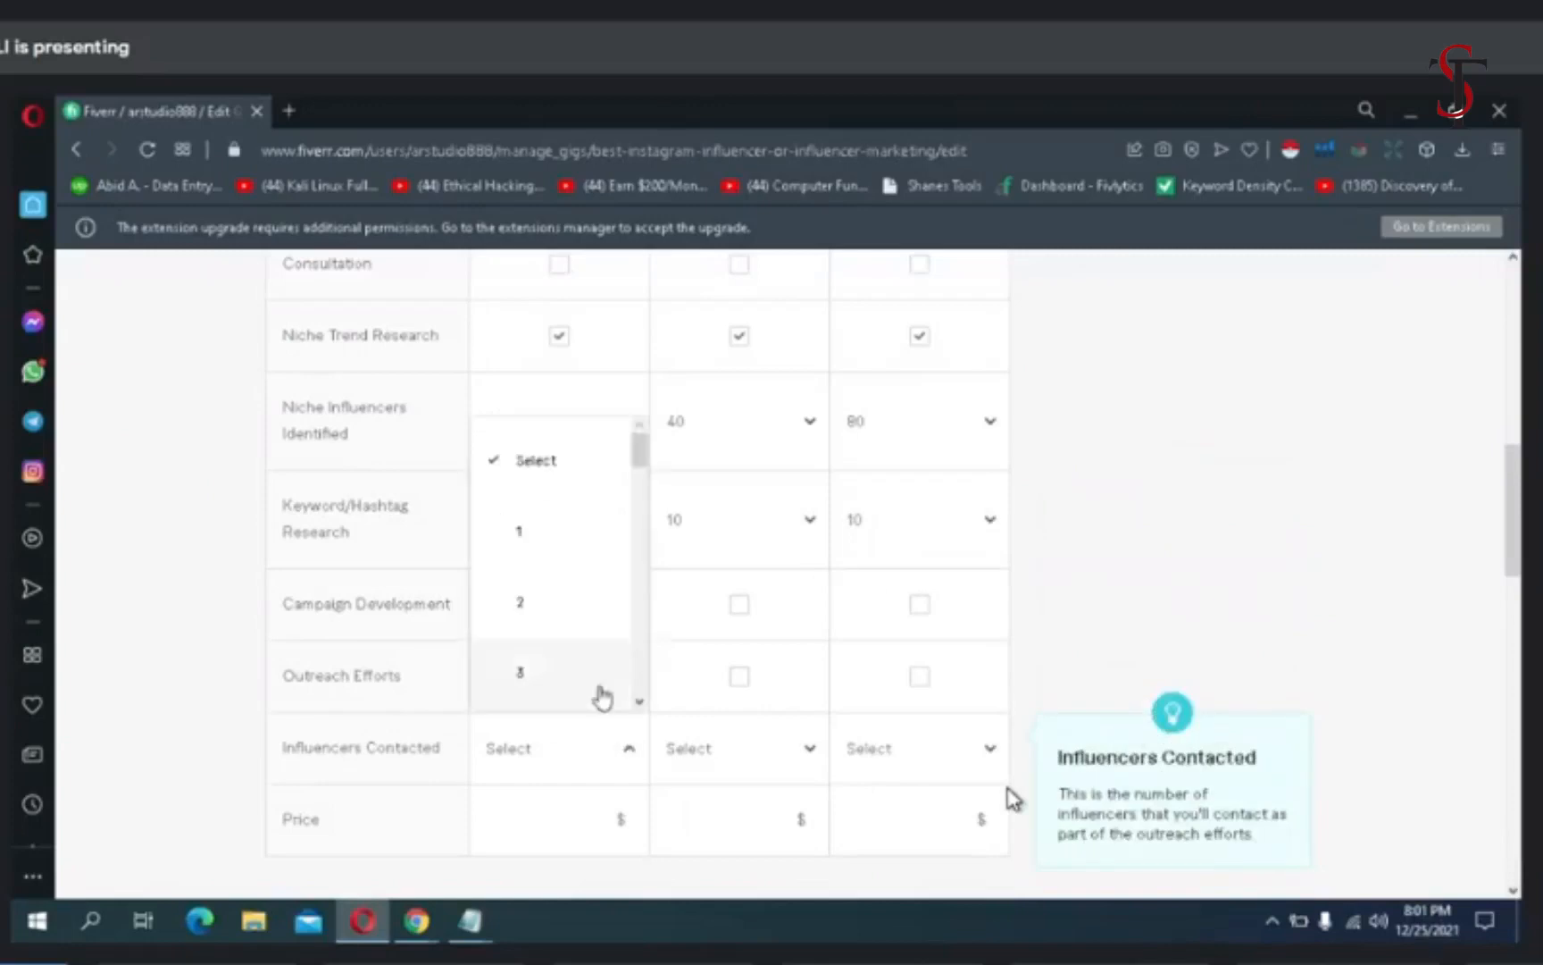
pyautogui.click(640, 703)
pyautogui.click(639, 704)
pyautogui.click(640, 704)
pyautogui.click(640, 704)
pyautogui.click(639, 704)
pyautogui.click(639, 704)
pyautogui.click(639, 704)
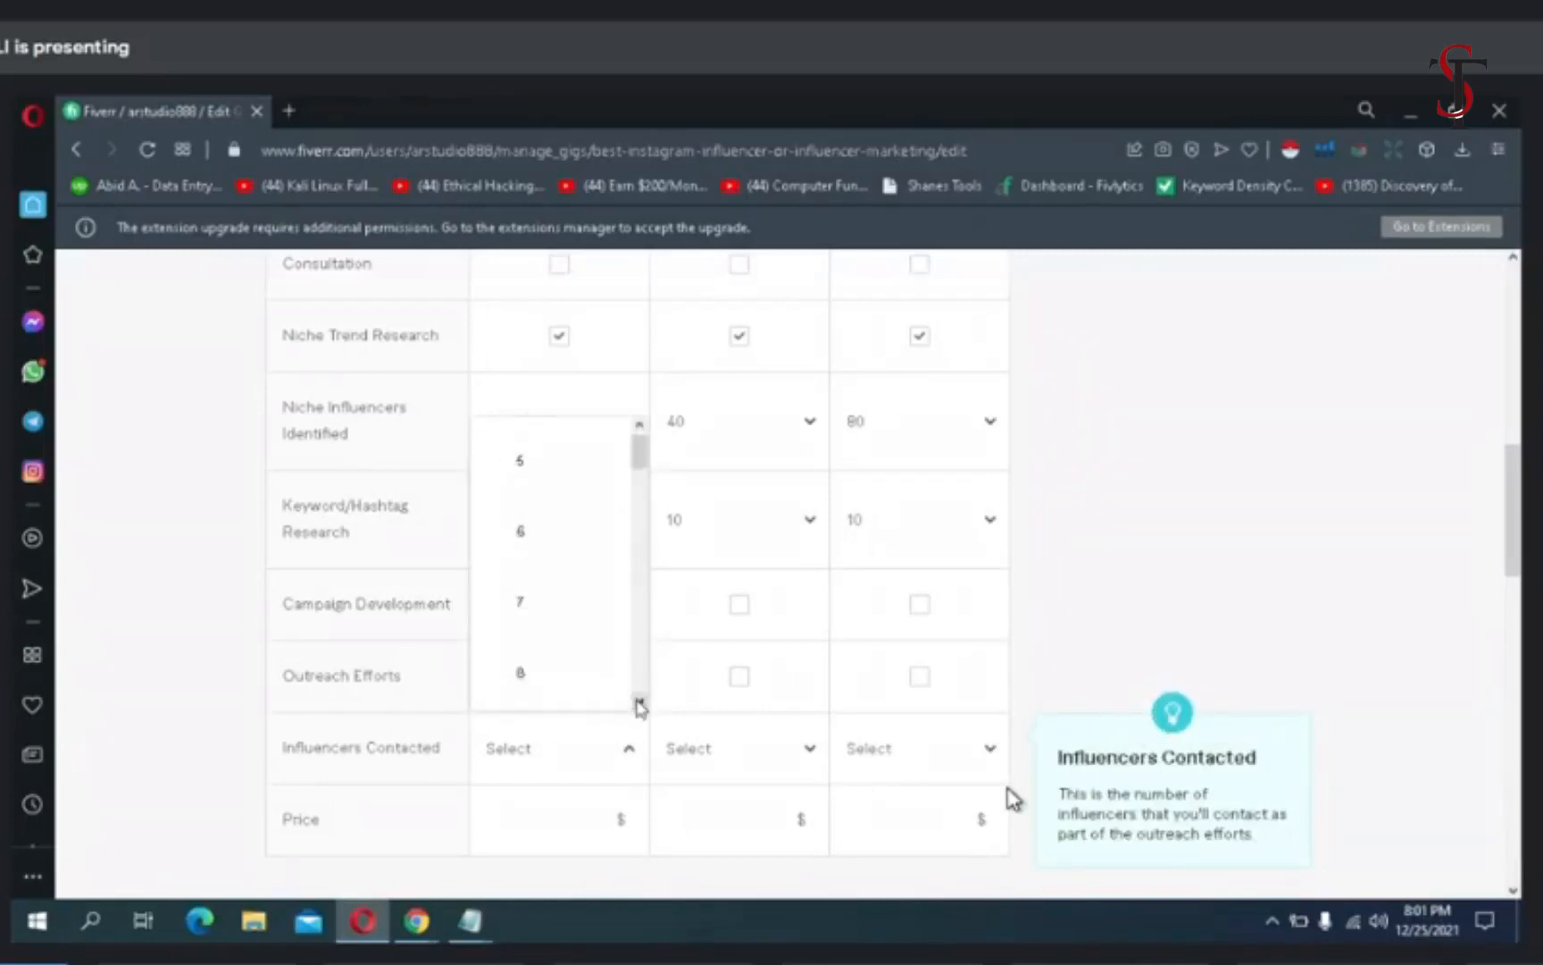
pyautogui.click(640, 703)
pyautogui.click(639, 704)
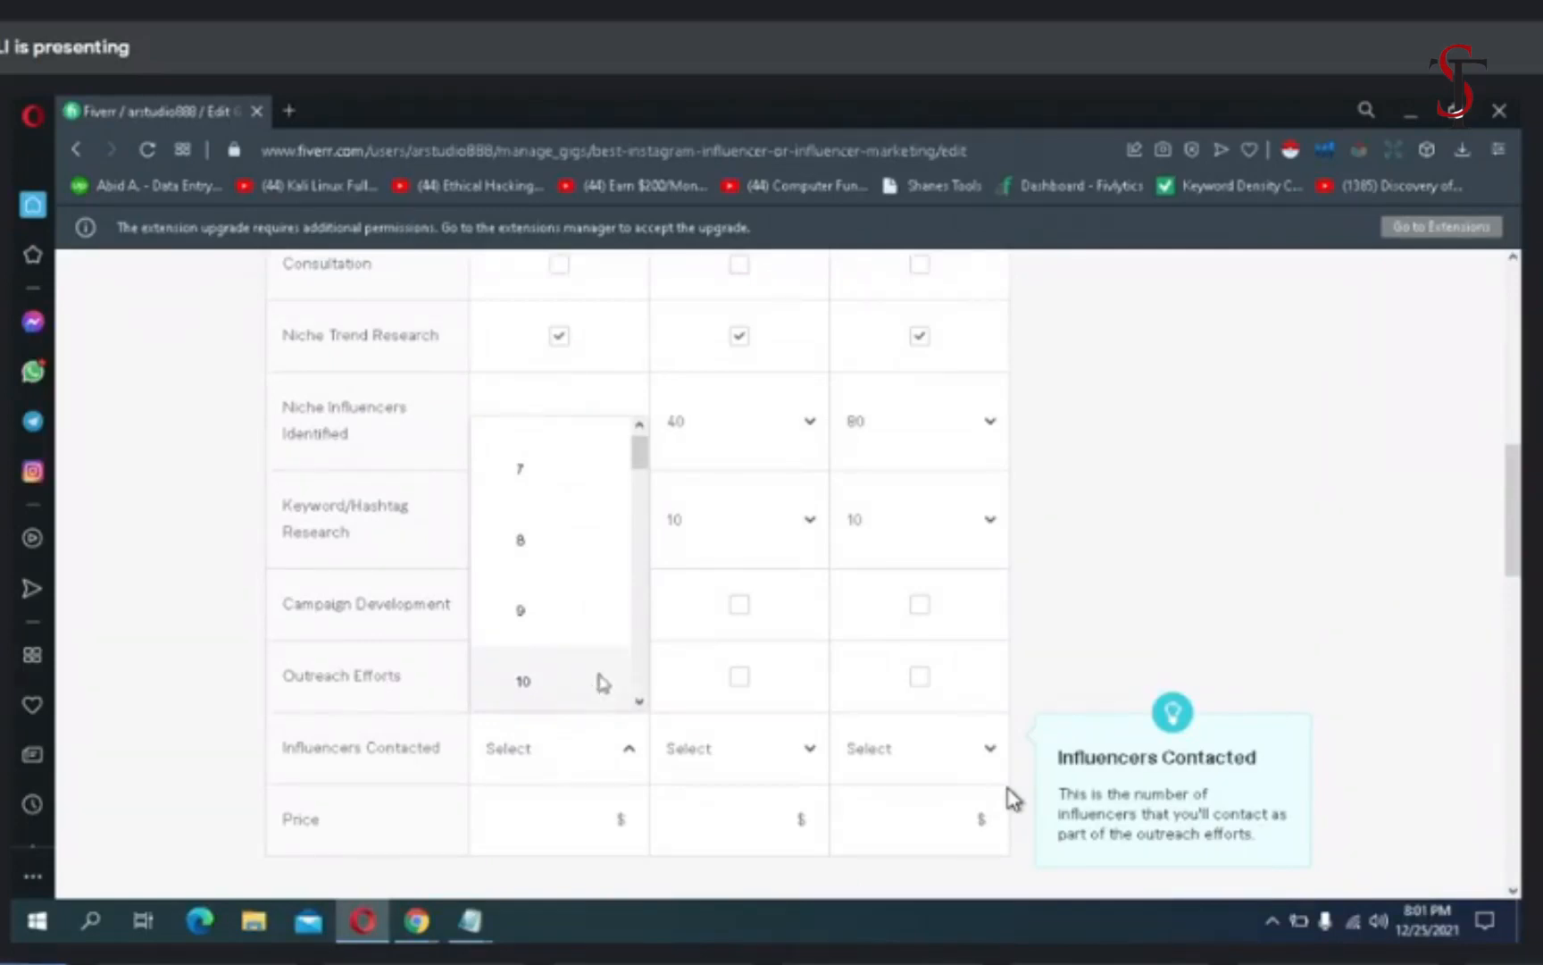
pyautogui.click(598, 681)
# - Set the Standard package's number of Influencers Contacted to 30
pyautogui.click(751, 761)
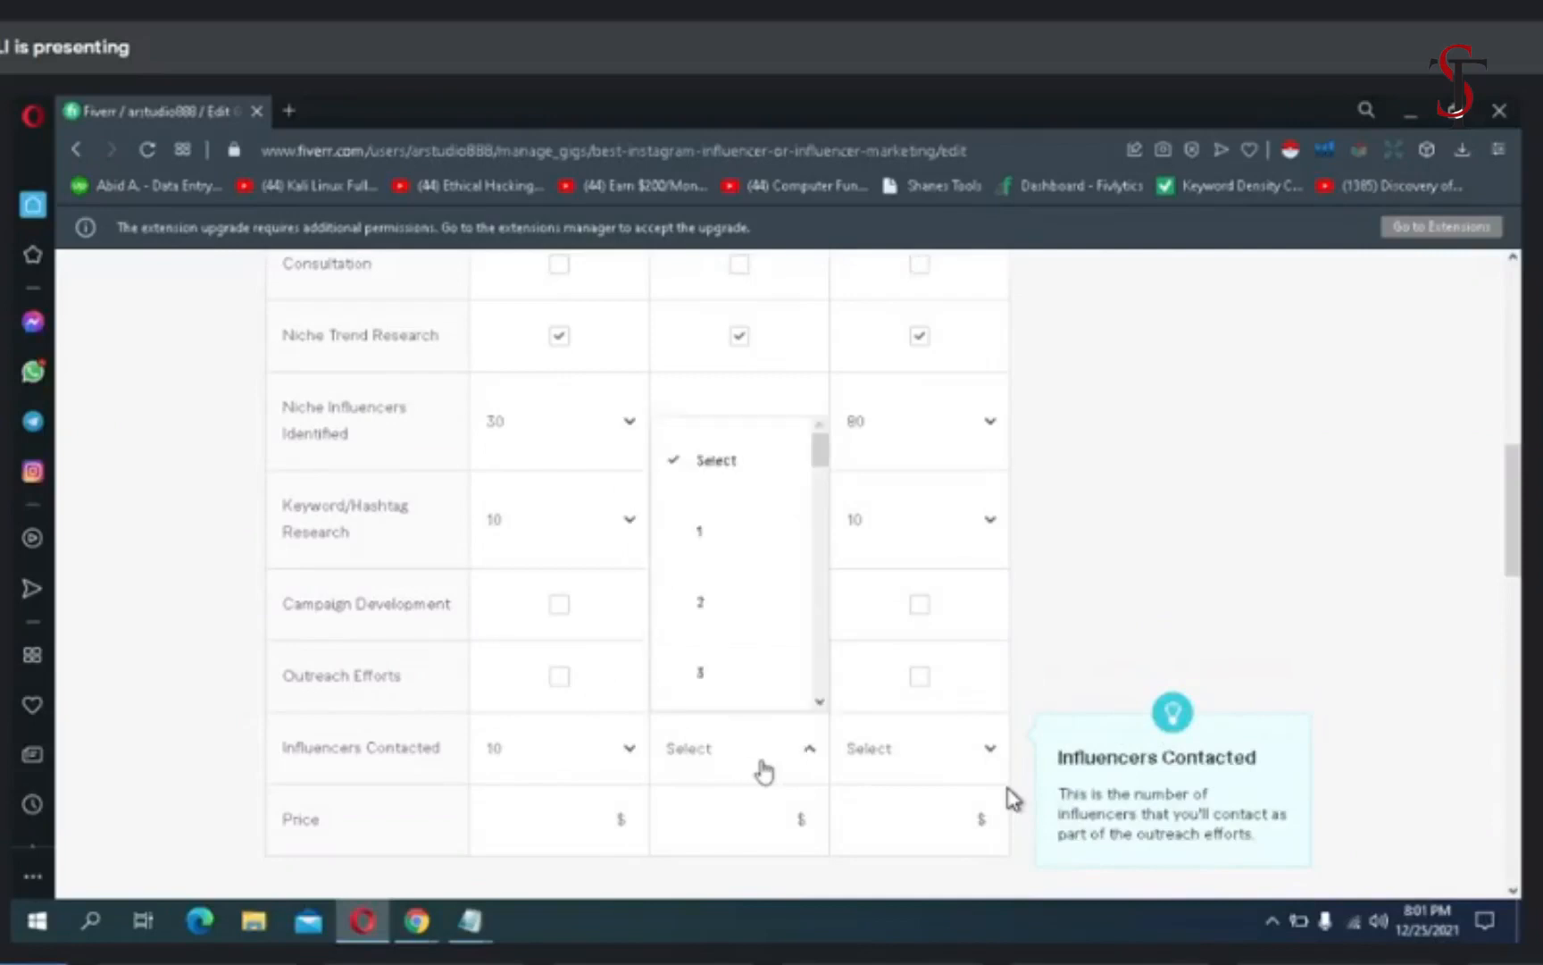
pyautogui.scroll(-19, 813, 657)
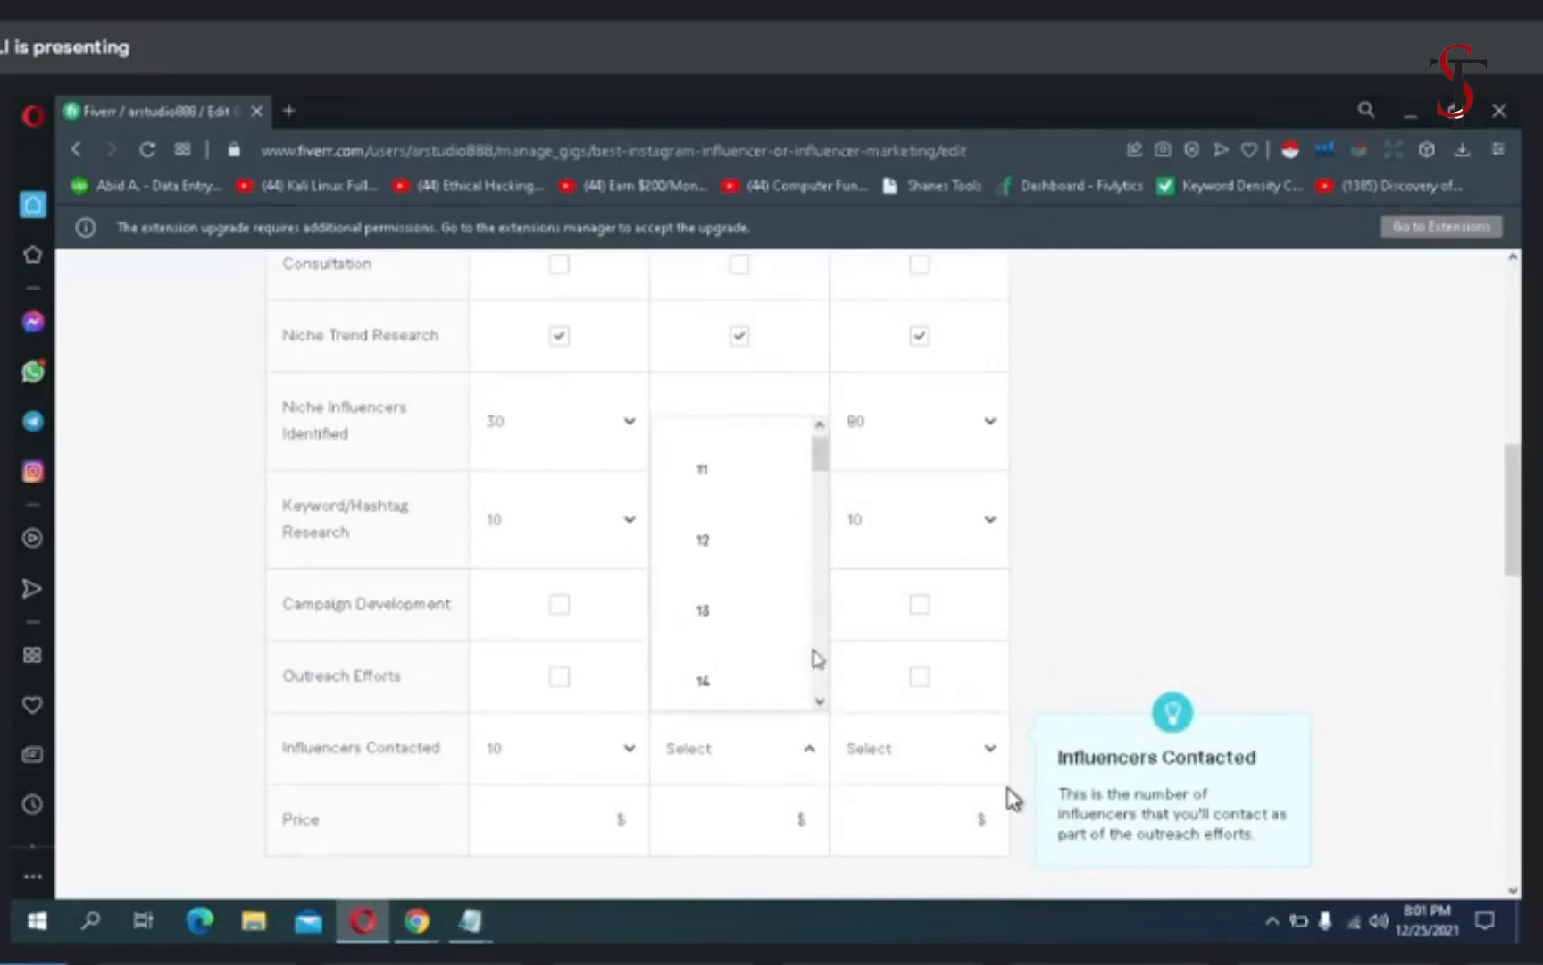
pyautogui.scroll(-3, 815, 659)
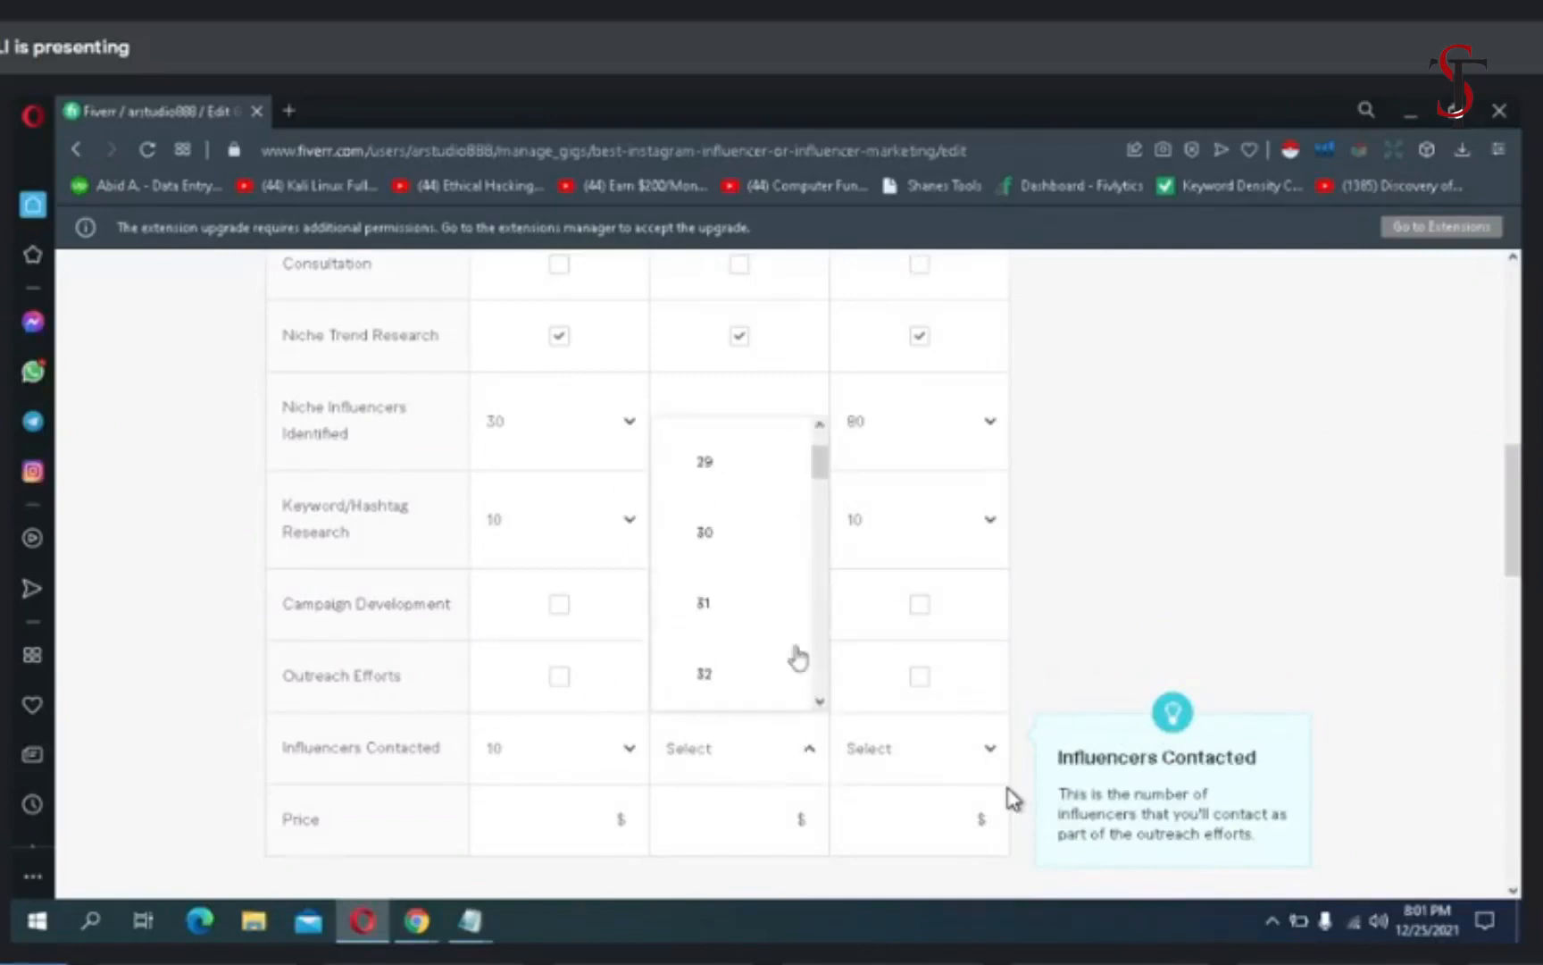
pyautogui.click(704, 534)
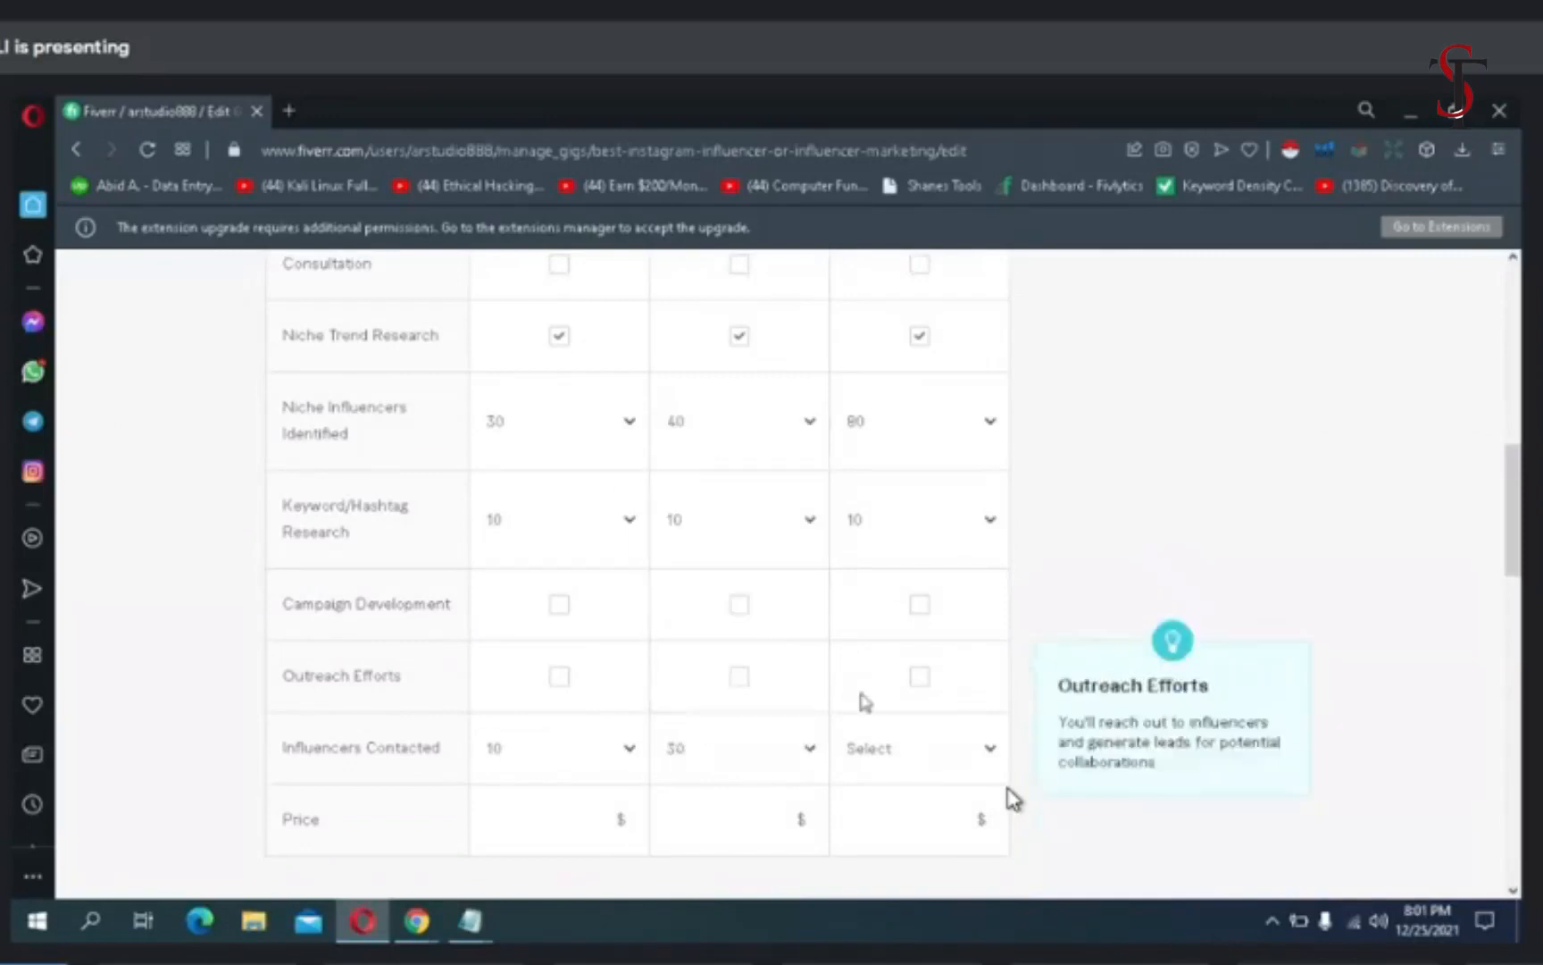
# - Set the Premium package's number of Influencers Contacted to 40
pyautogui.click(929, 761)
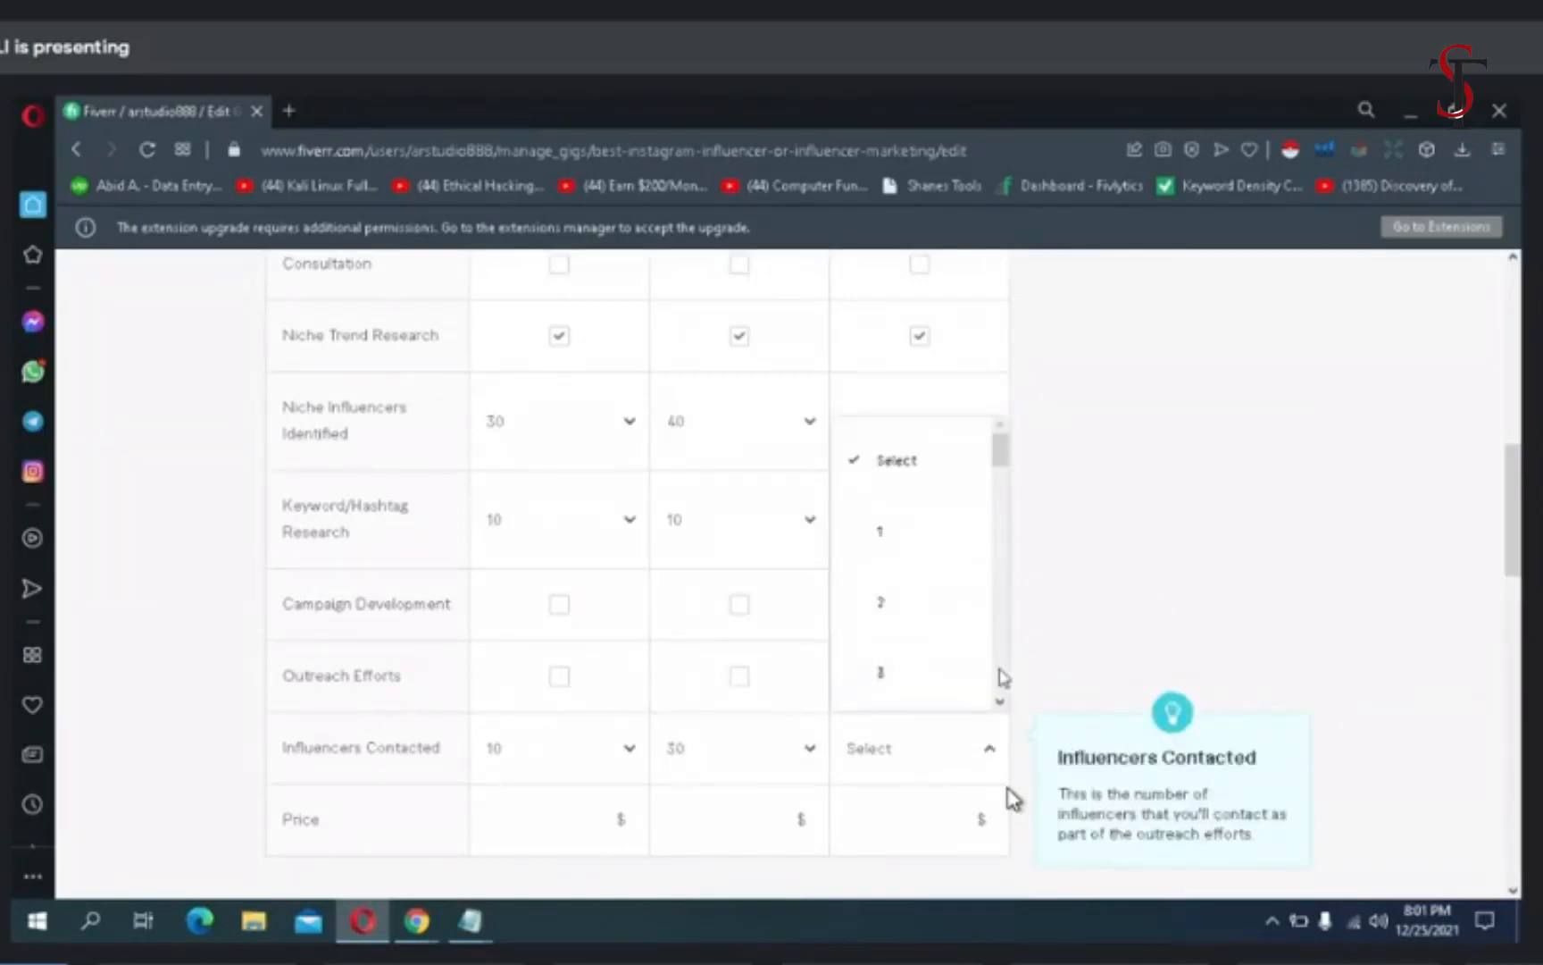
pyautogui.scroll(-5, 1001, 678)
pyautogui.scroll(-5, 1000, 679)
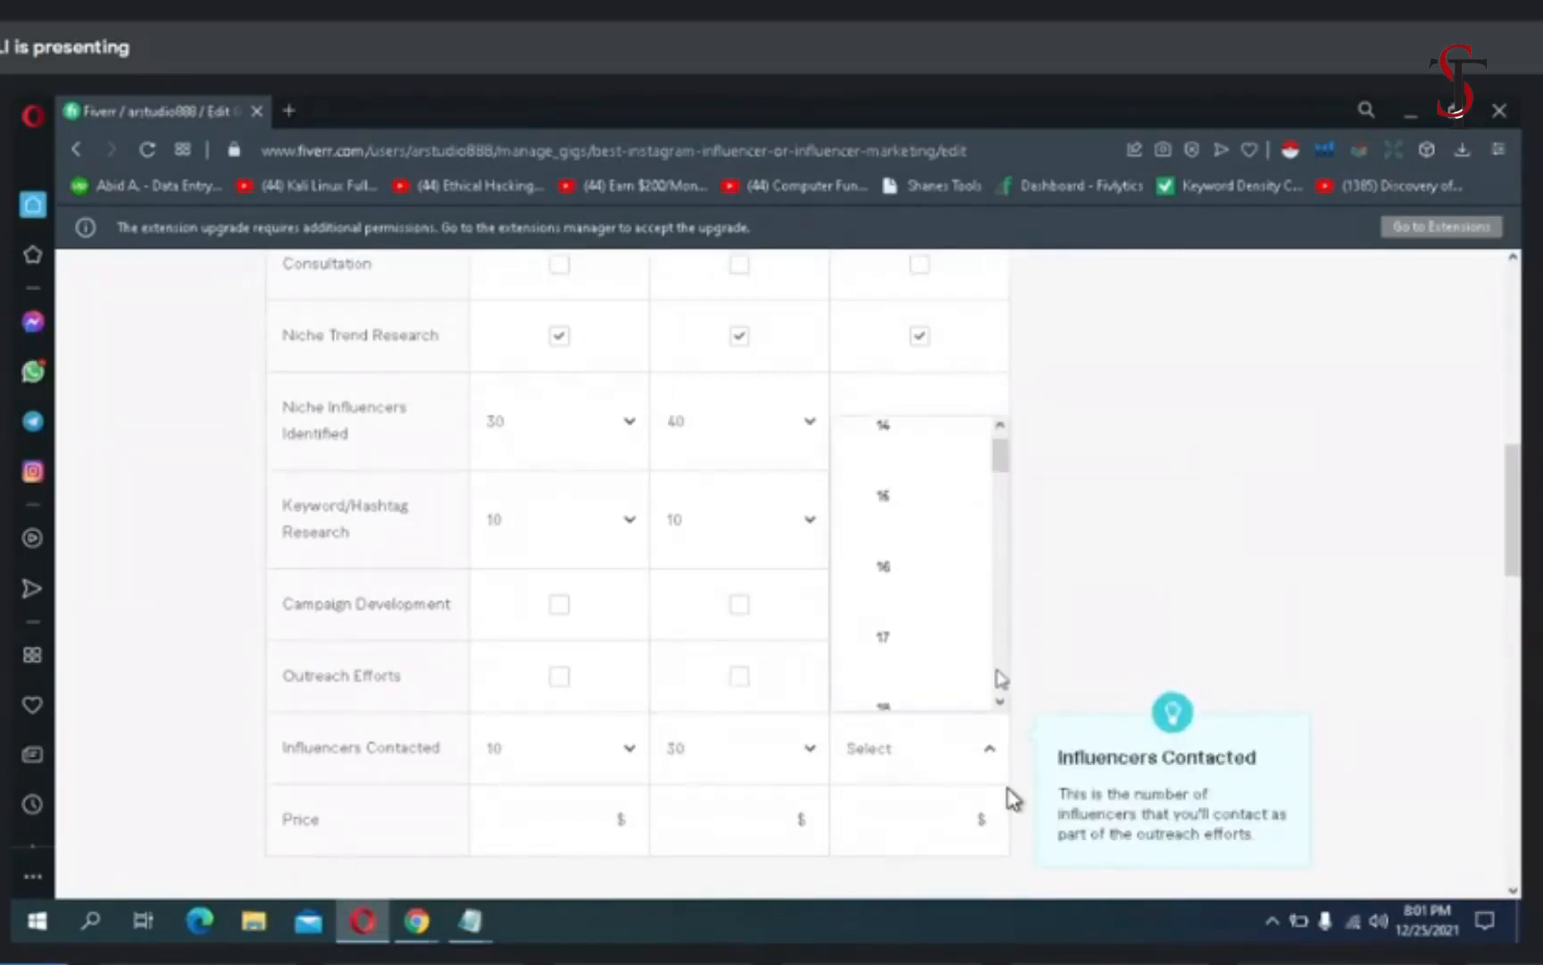
pyautogui.scroll(-18, 1000, 679)
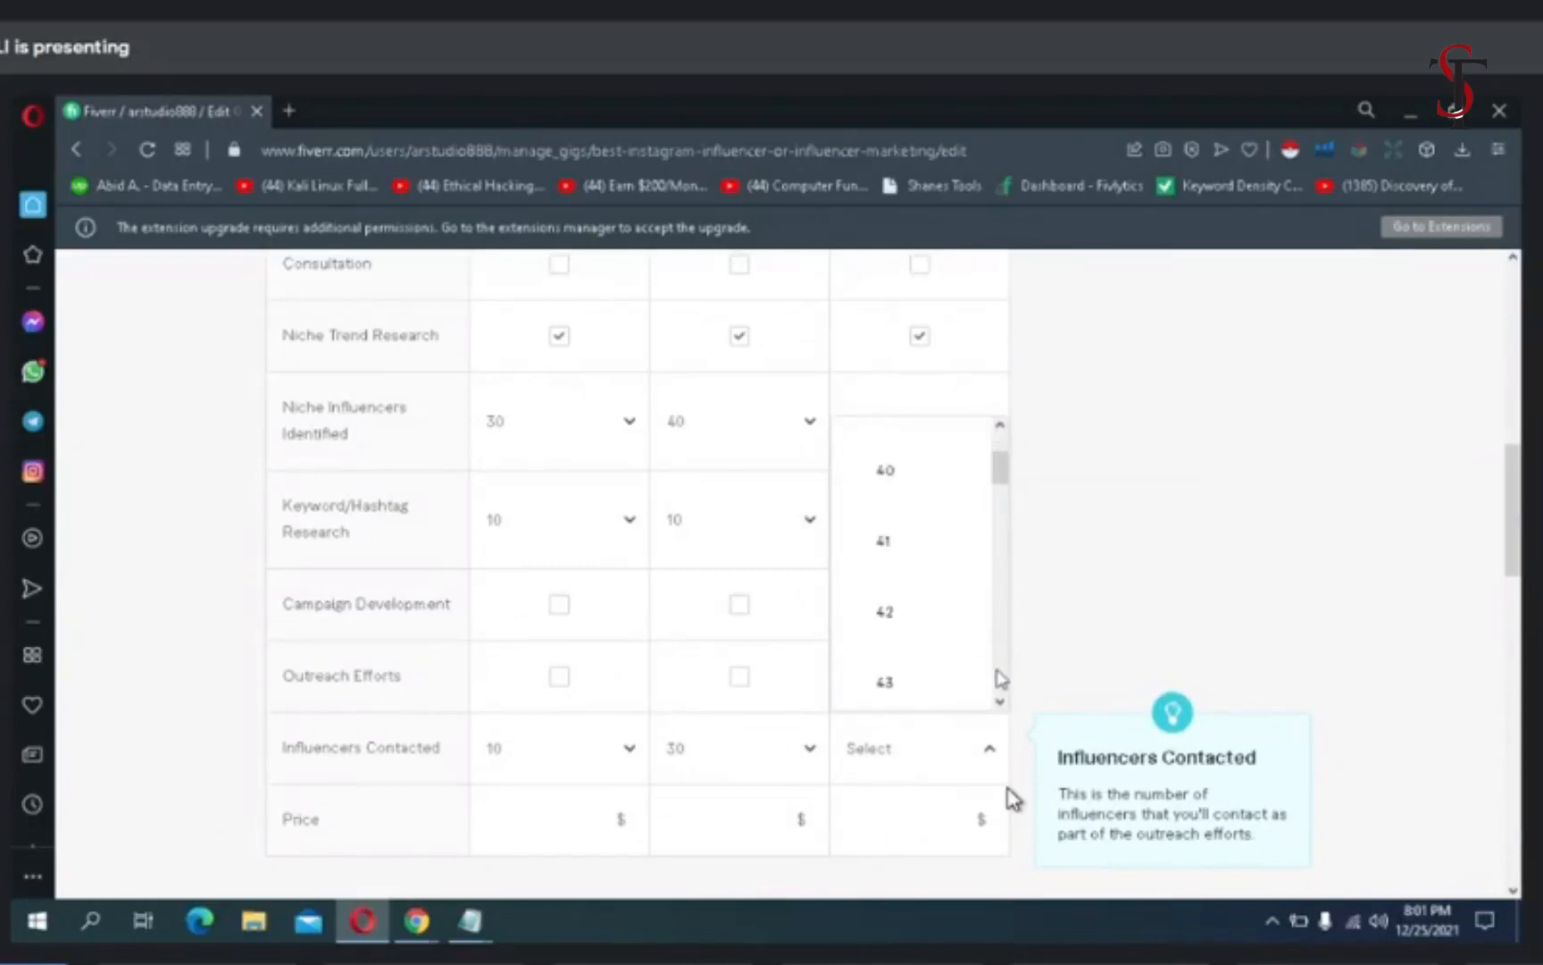
pyautogui.click(881, 478)
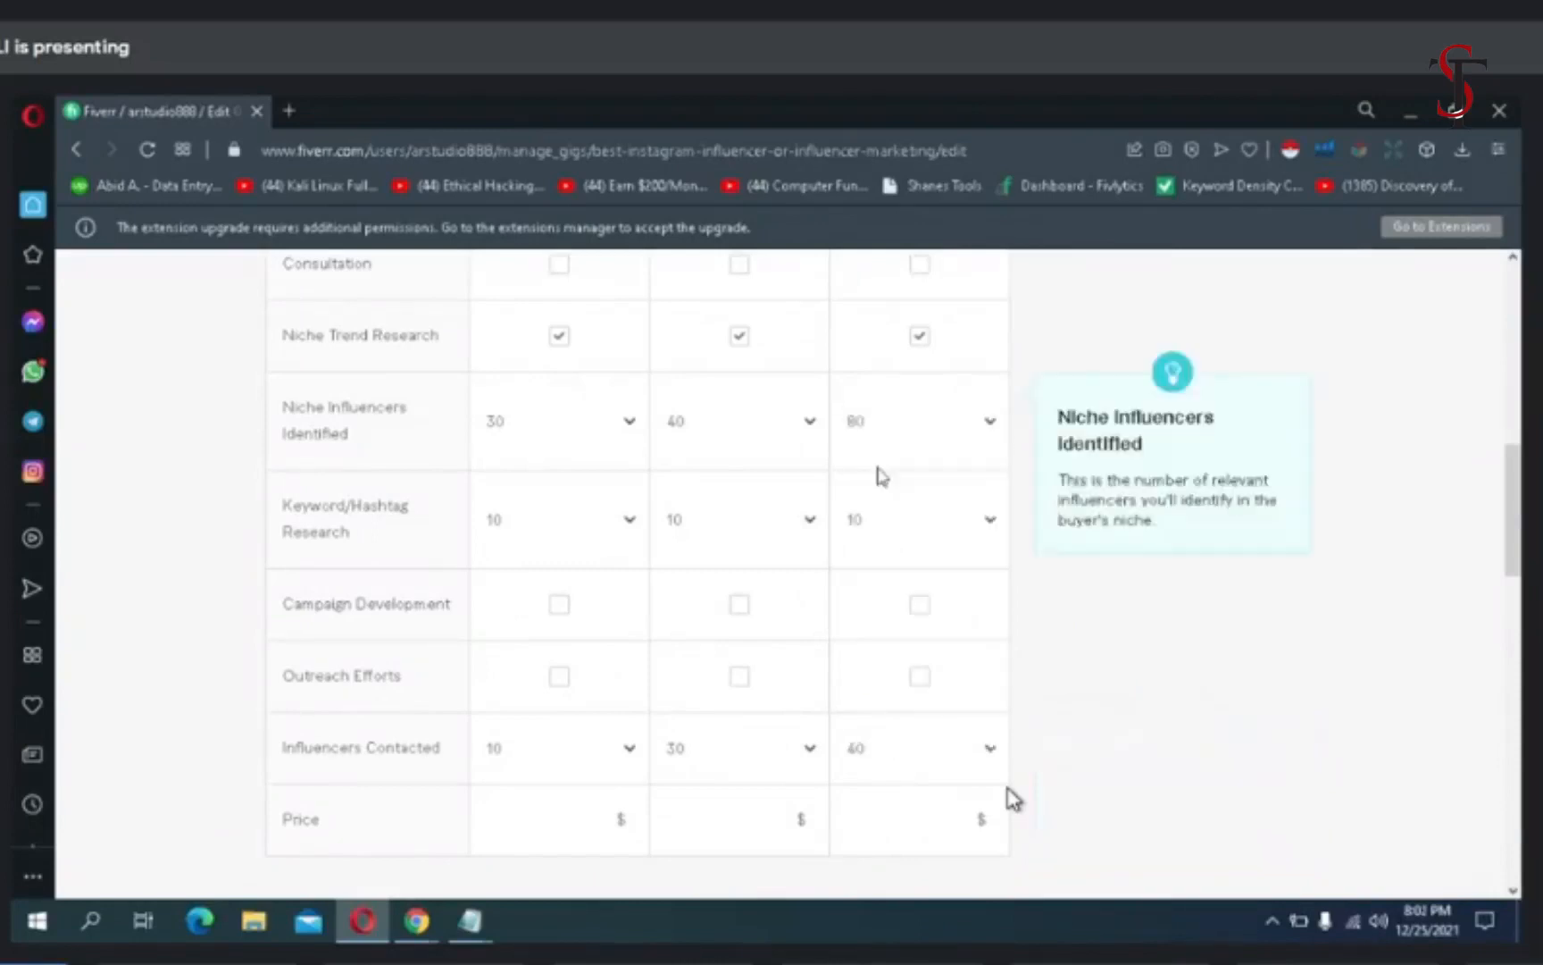
# - Start entering the Basic package's price
pyautogui.click(560, 829)
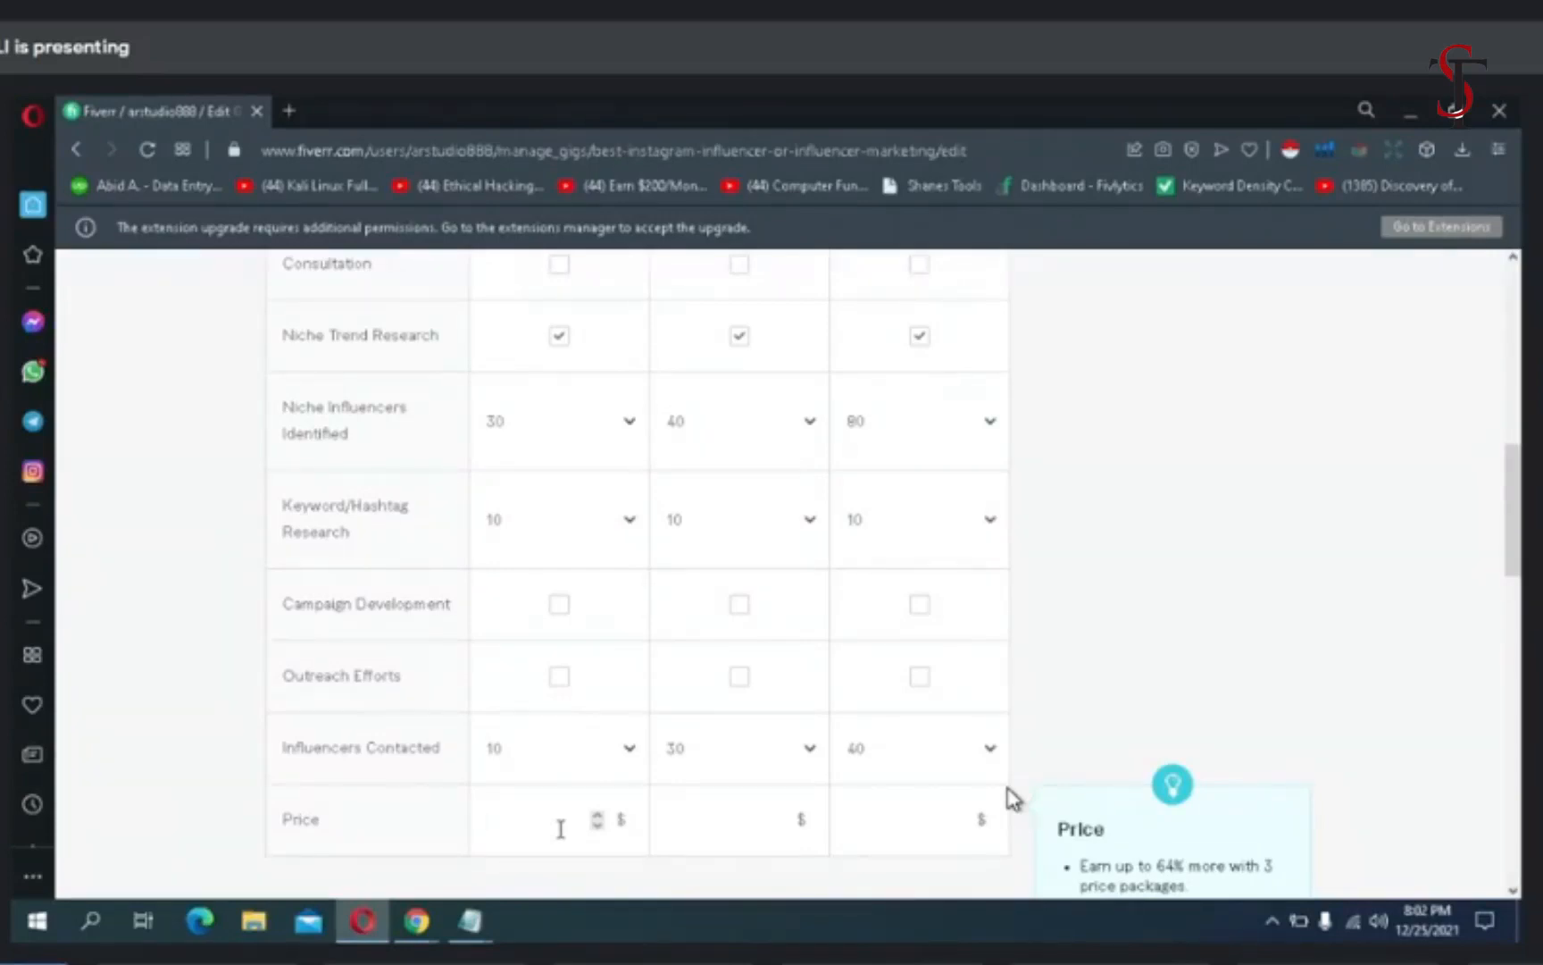
# - Set the package prices to $5 for Basic, $10 for Standard and $20 for Premium
pyautogui.write('5')
pyautogui.click(700, 820)
pyautogui.write('10')
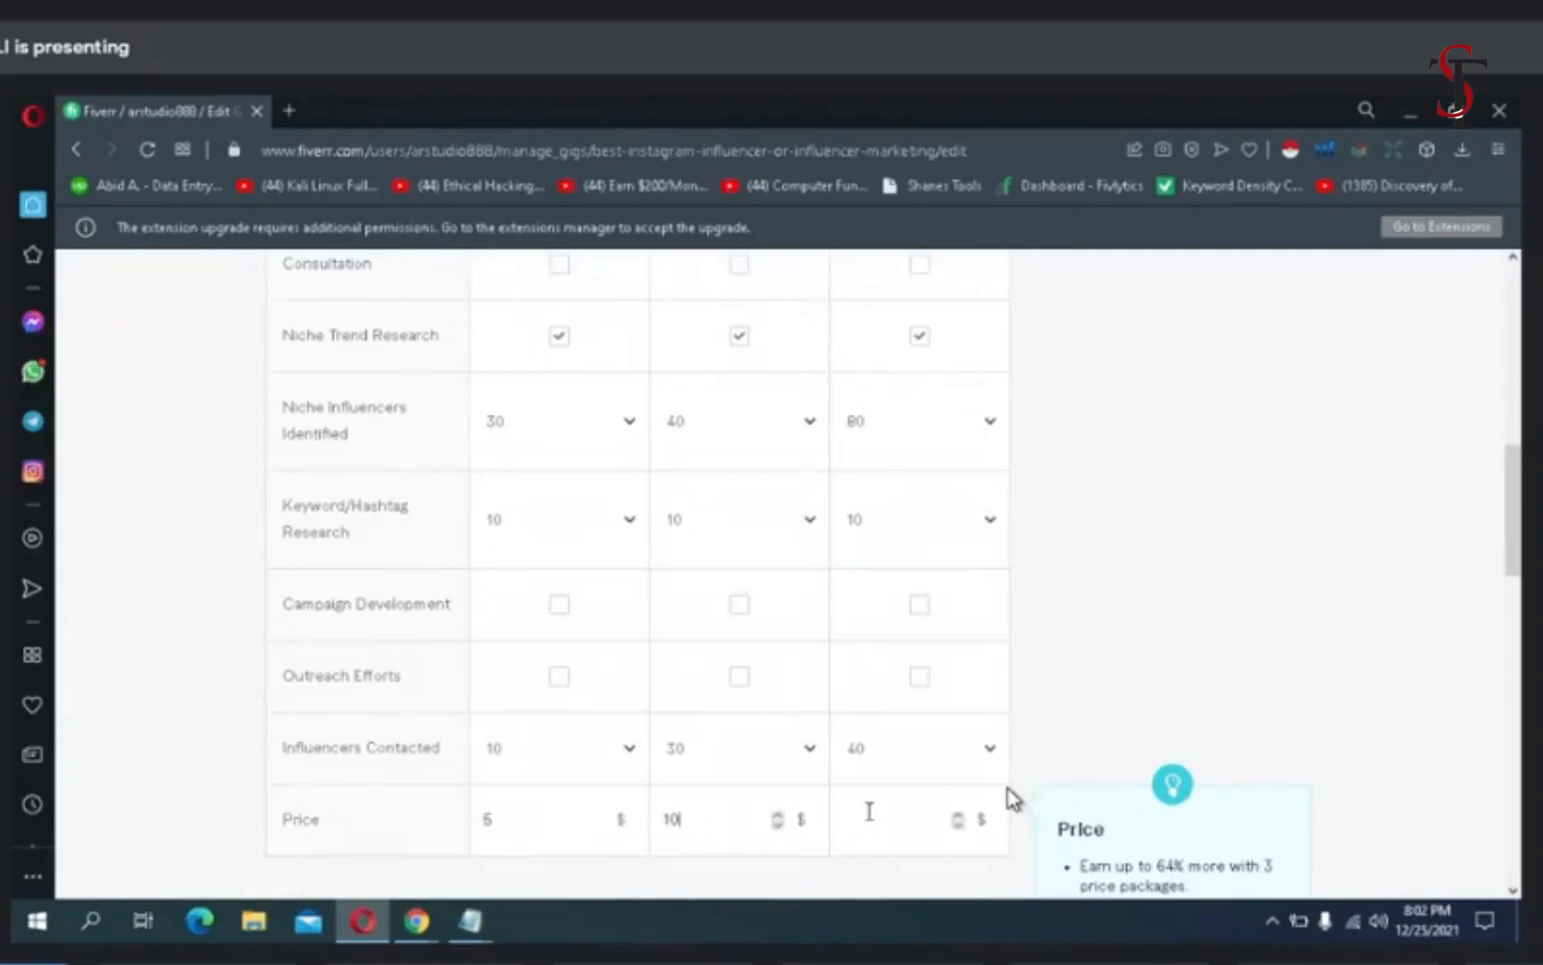
pyautogui.click(869, 811)
pyautogui.write('20')
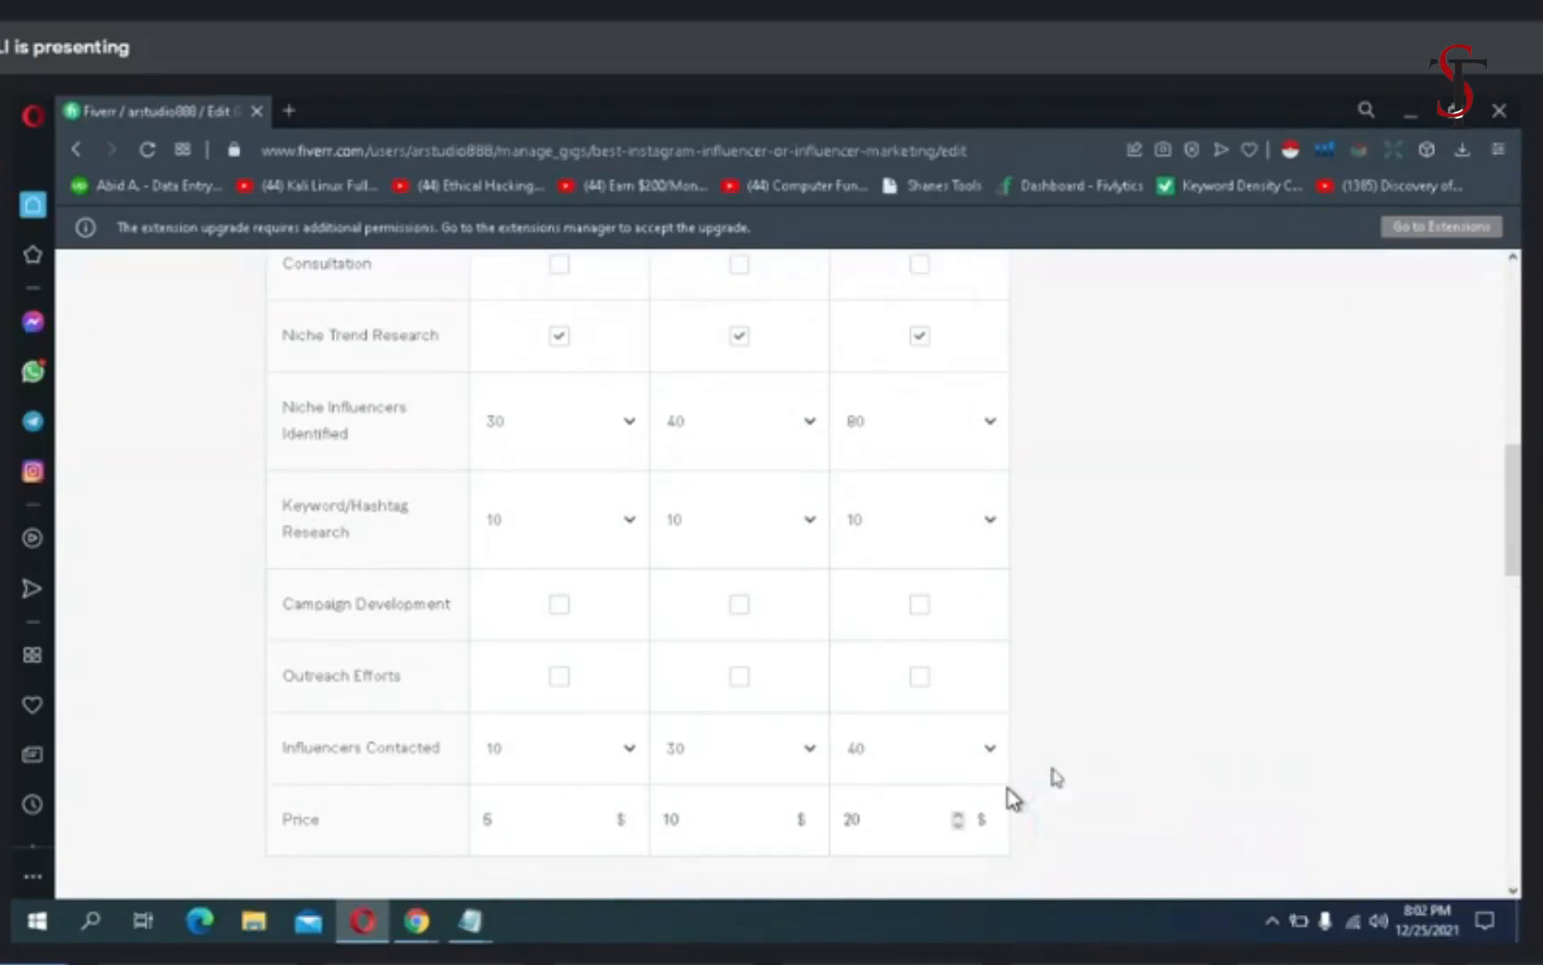
# - Leave all extra services unselected, then save the pricing and continue to the Description & FAQ stage
pyautogui.scroll(-7, 1014, 798)
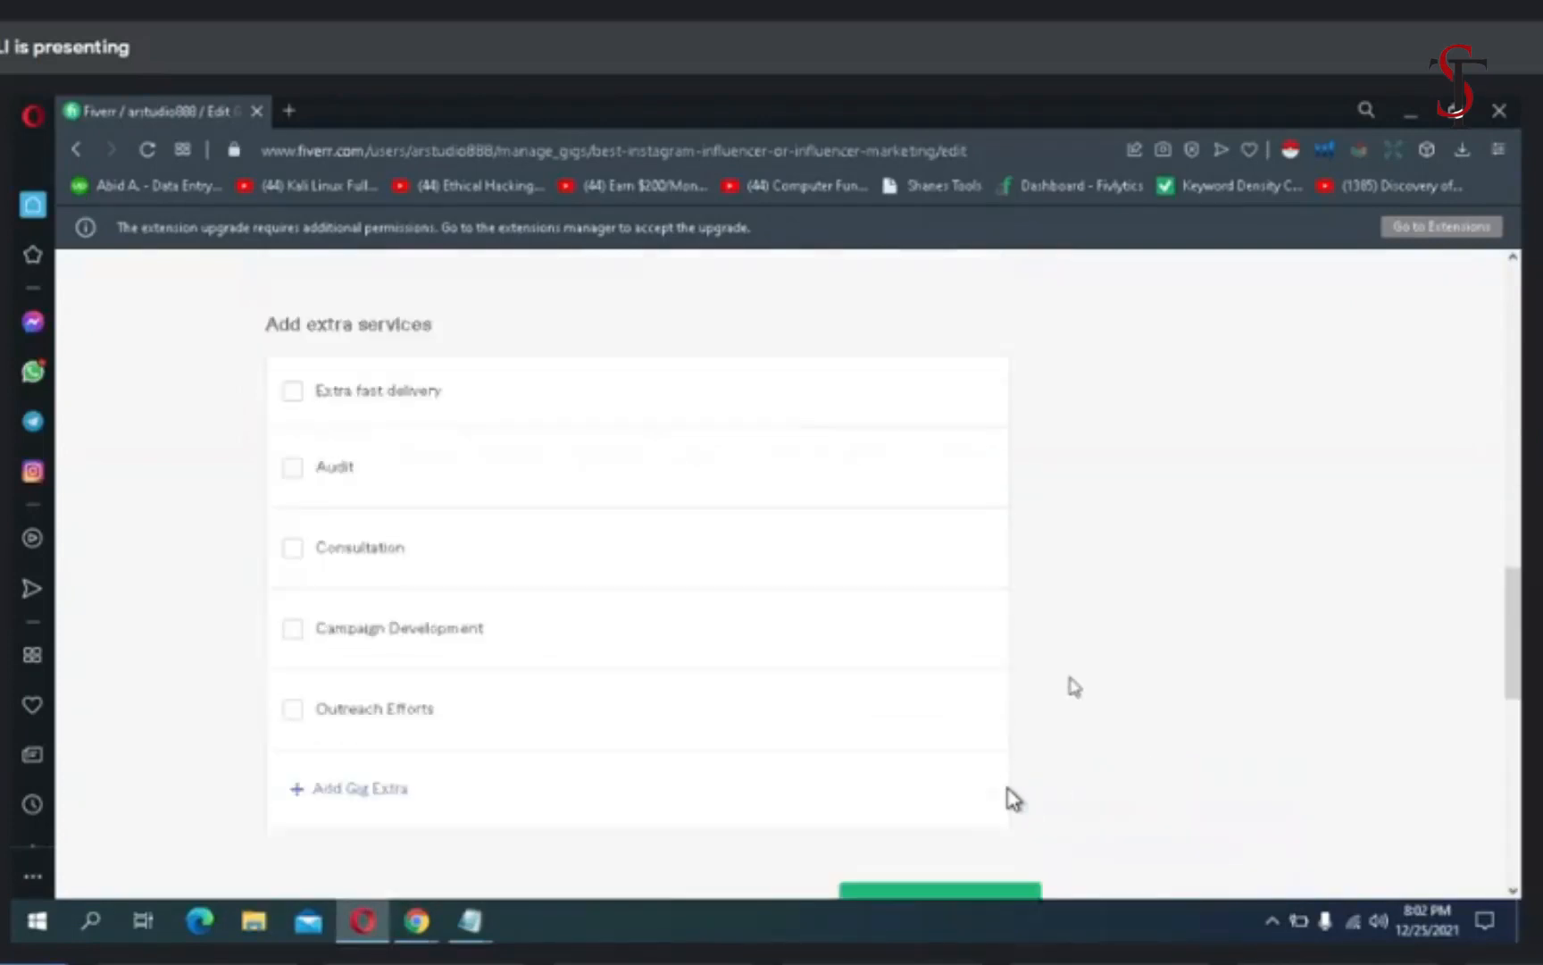
pyautogui.scroll(-1, 1074, 687)
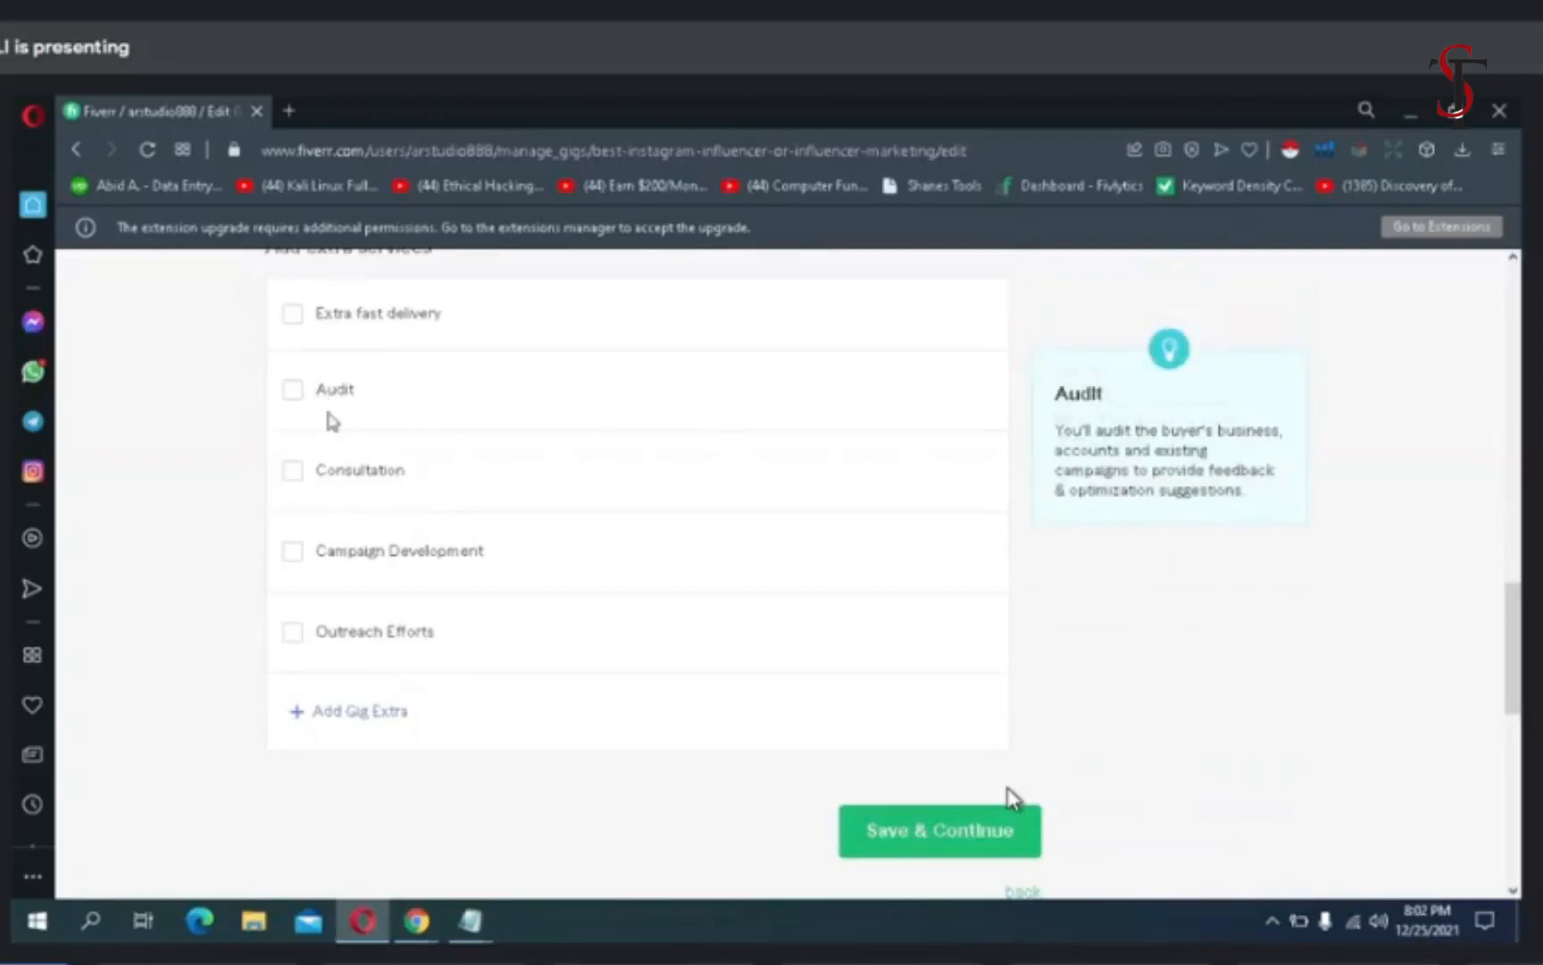
pyautogui.click(899, 858)
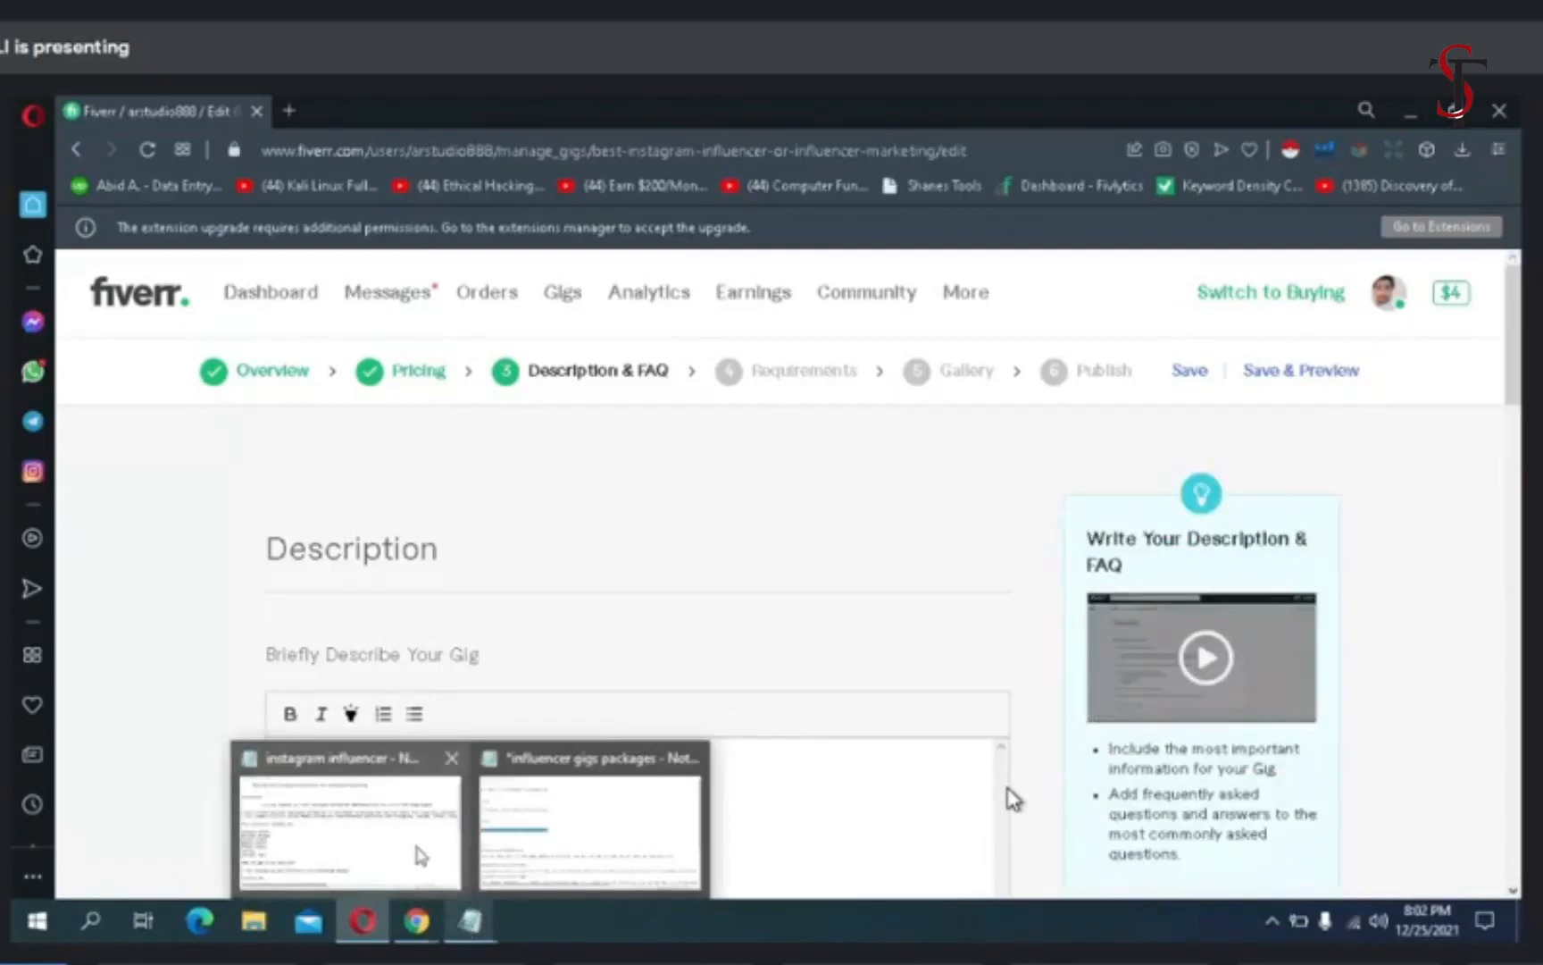
# - Switch to the "instagram influencer" Notepad file and copy its text from "find the best instagram influencer" through "Feel free to order now."
pyautogui.hotkey('alt', 'Tab')
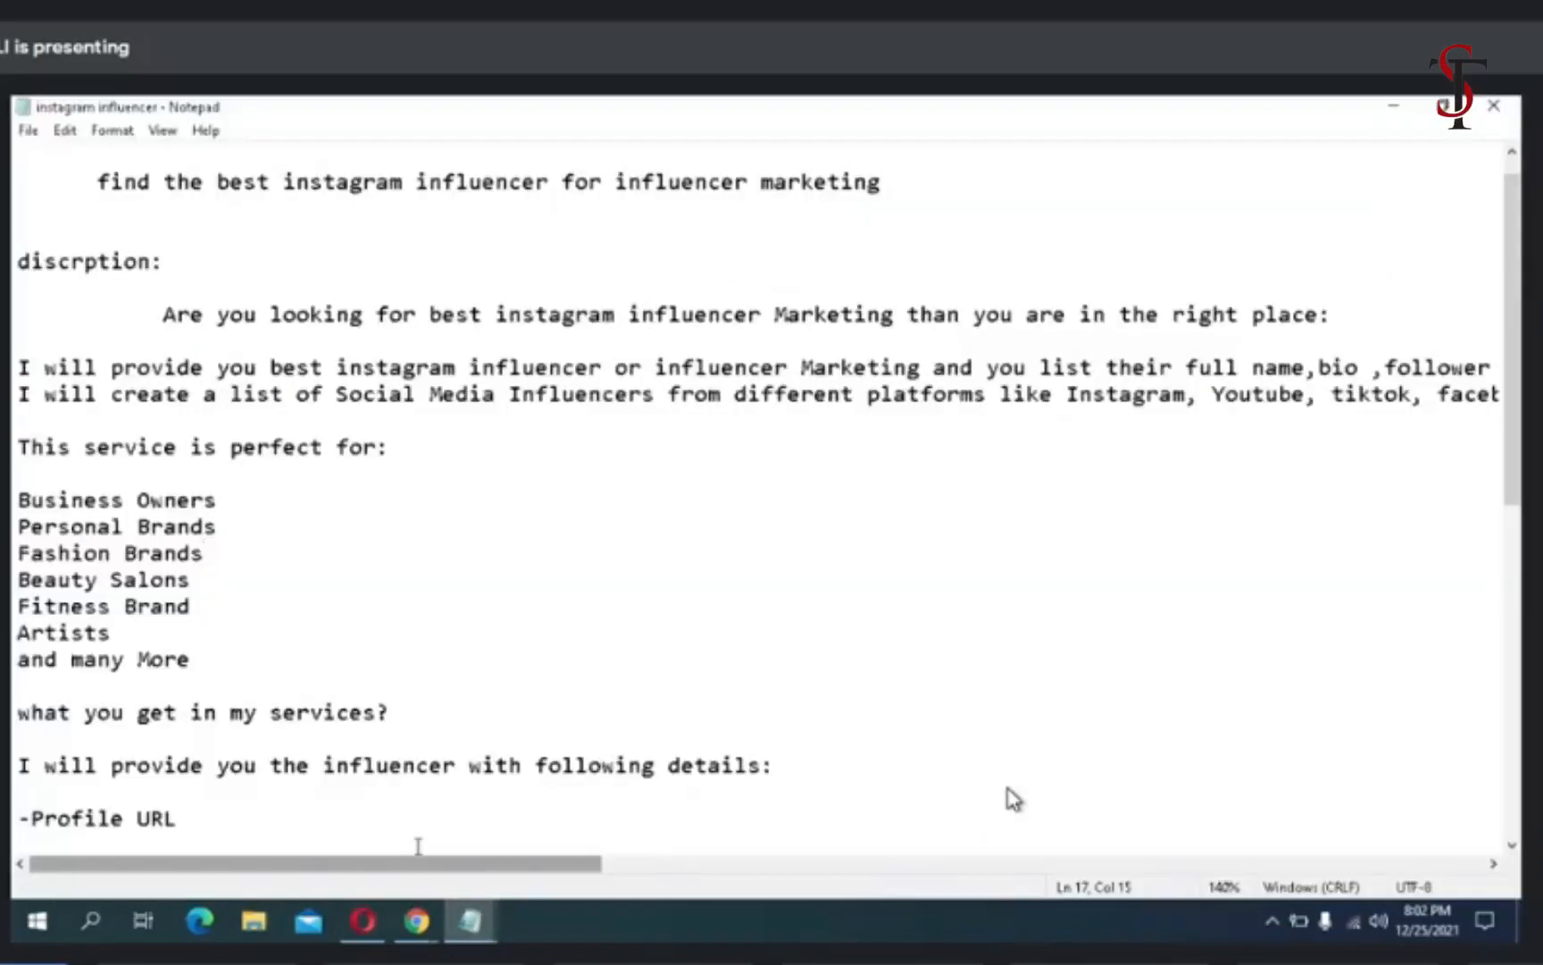
pyautogui.click(822, 865)
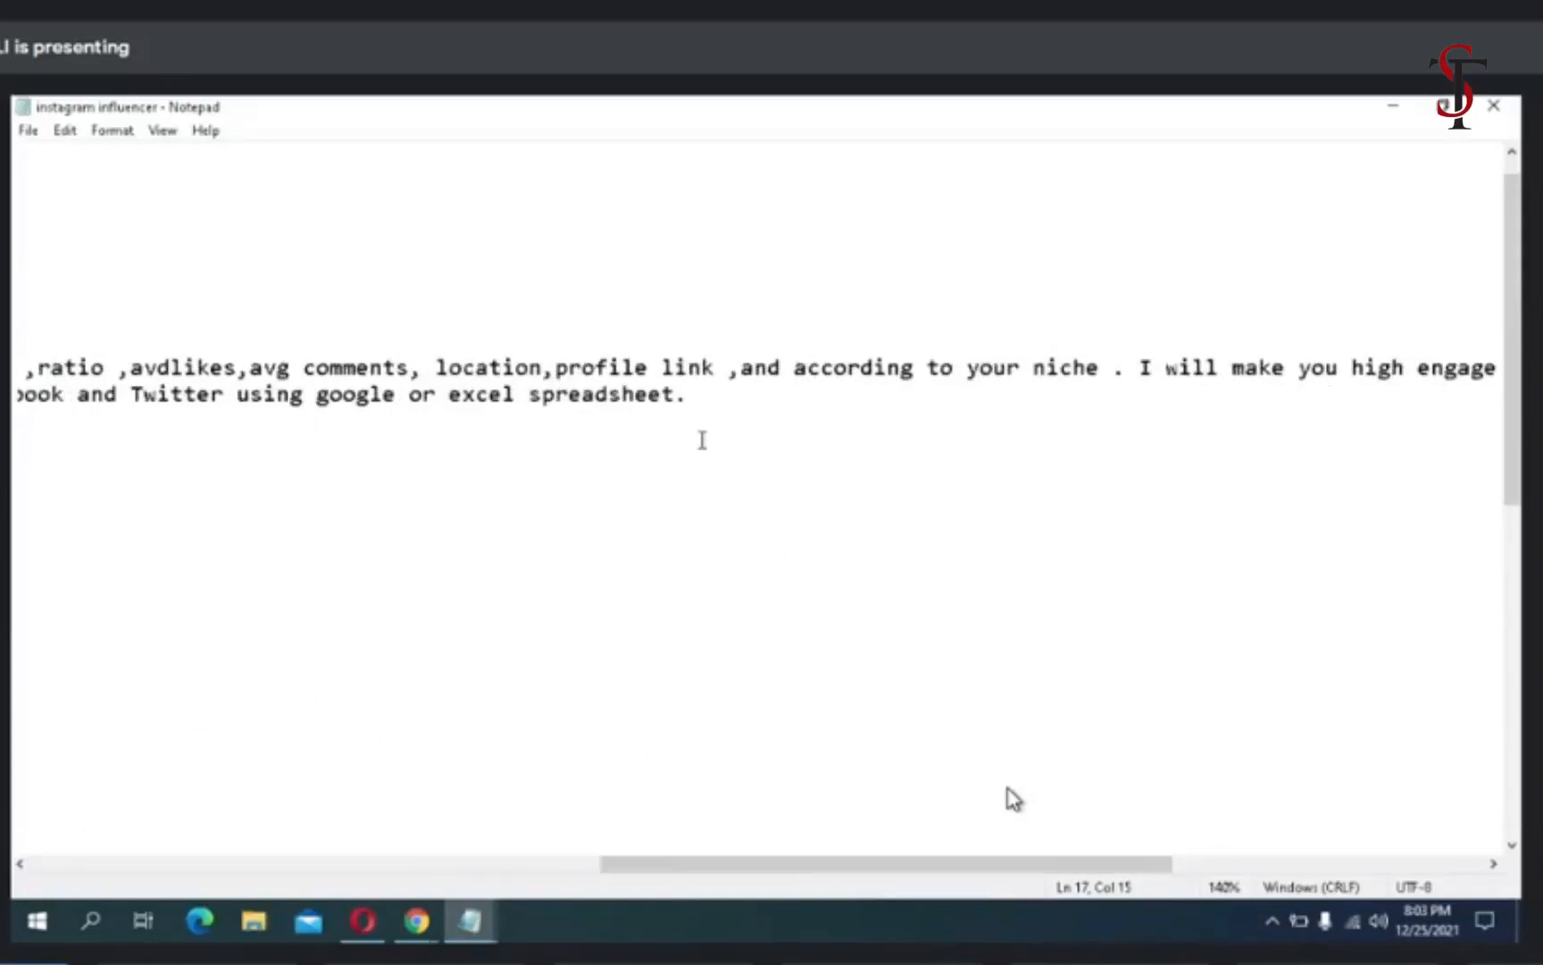
pyautogui.moveTo(692, 402); pyautogui.dragTo(184, 395)
pyautogui.scroll(-10, 575, 652)
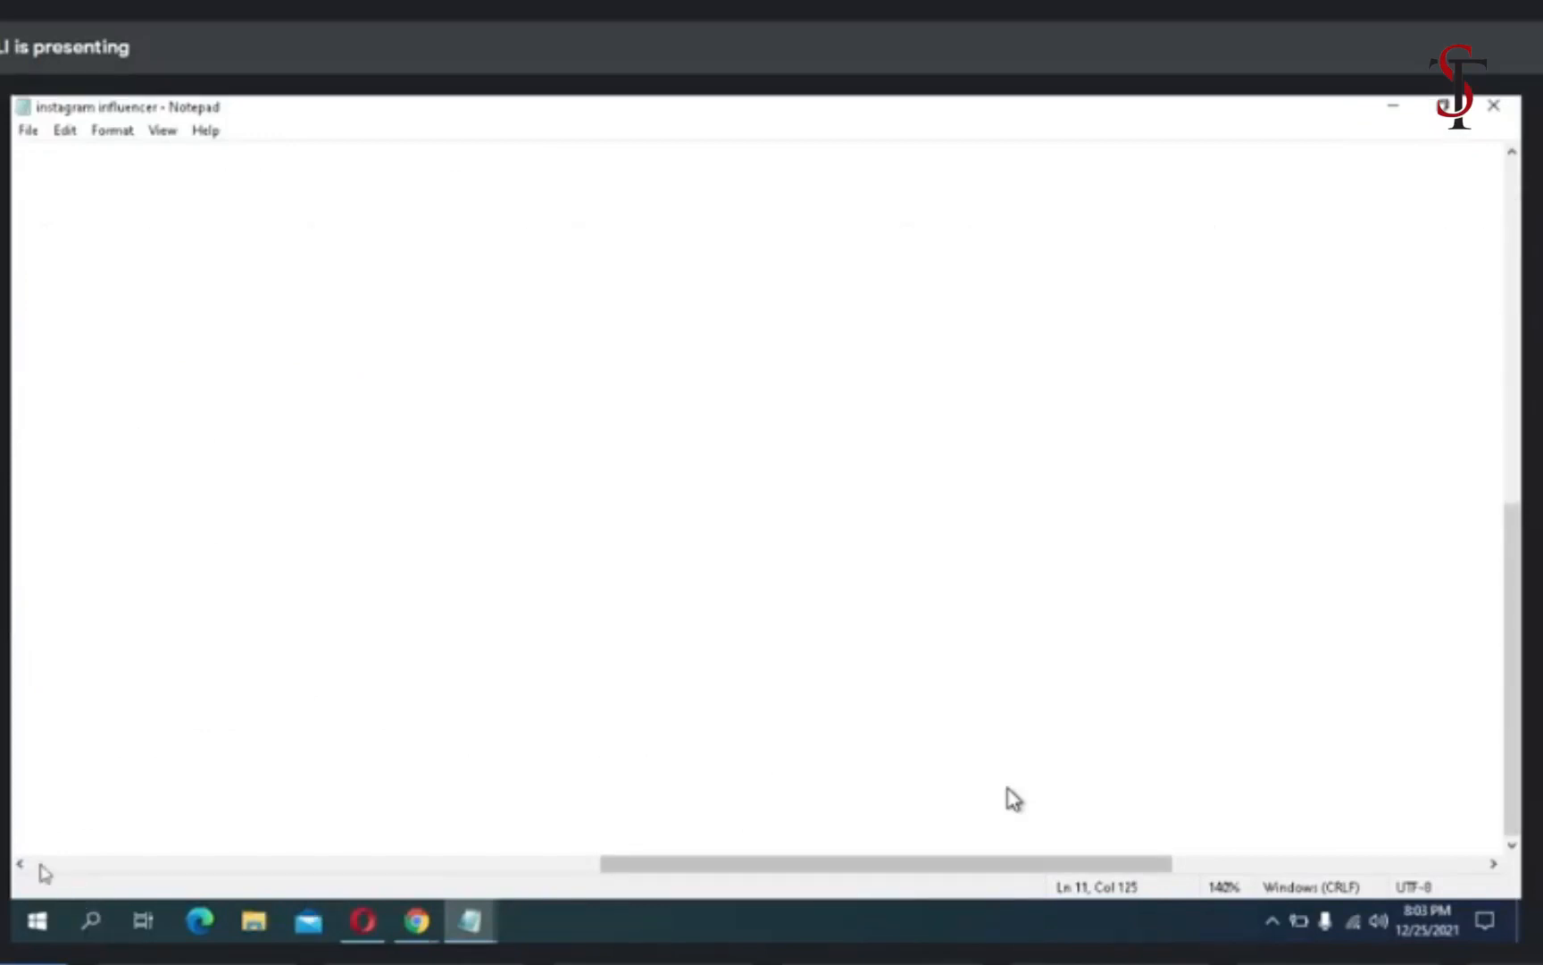
pyautogui.click(41, 863)
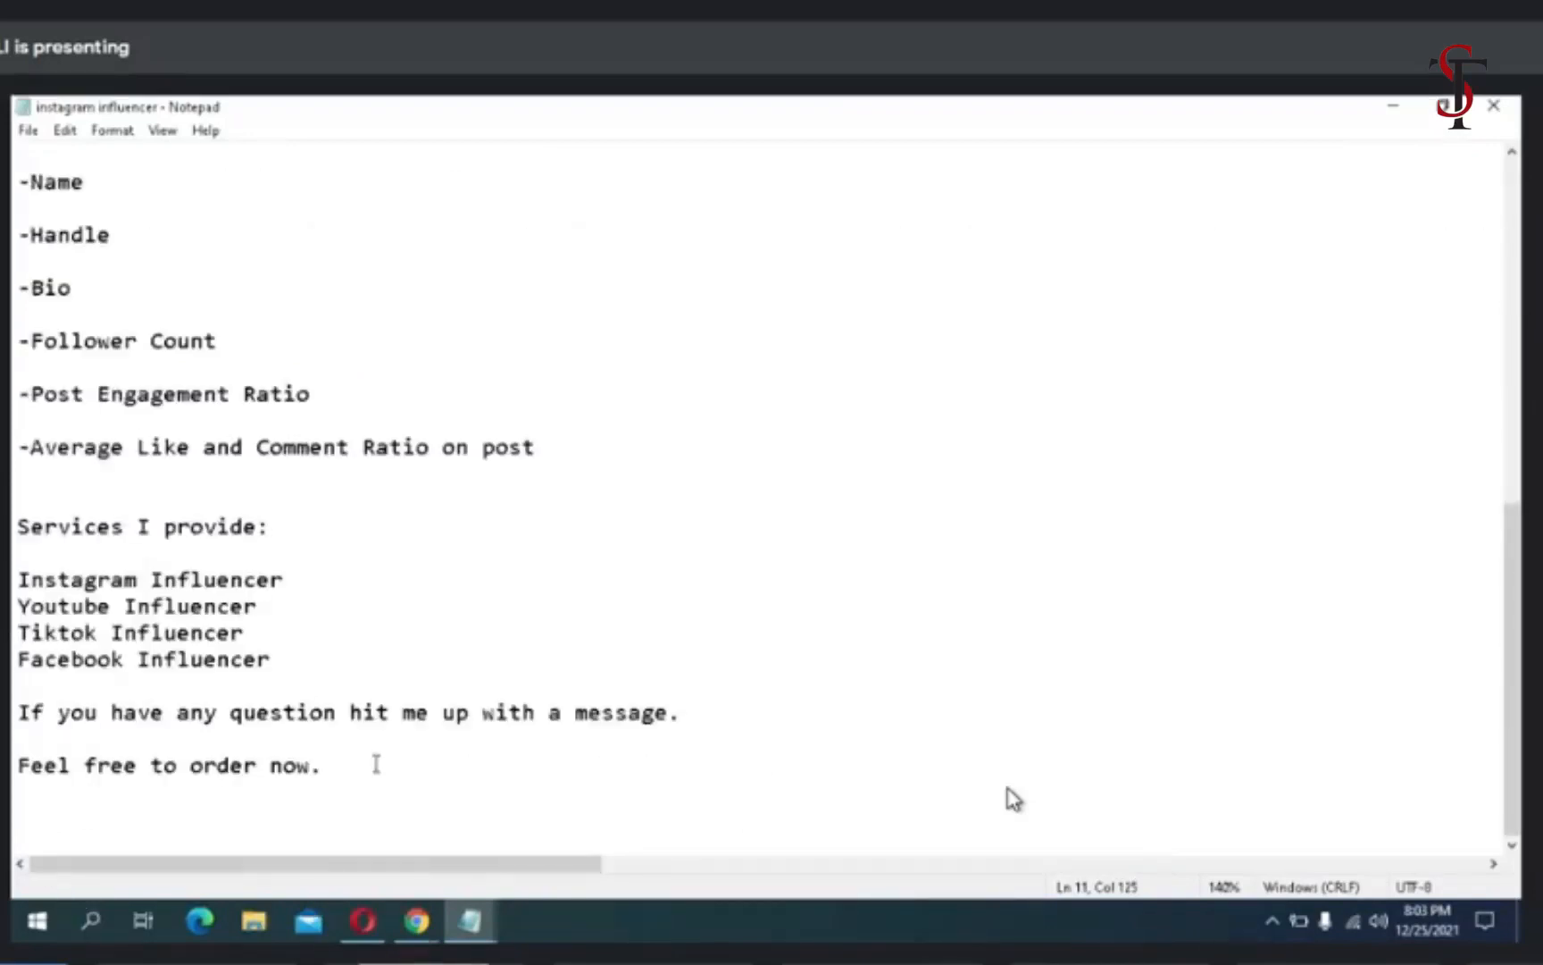
pyautogui.click(315, 765)
pyautogui.hotkey('shift', 'Up')
pyautogui.hotkey('shift', 'Up')
pyautogui.hotkey('shift', 'Up')
pyautogui.hotkey('shift', 'Up')
pyautogui.hotkey('shift', 'Home')
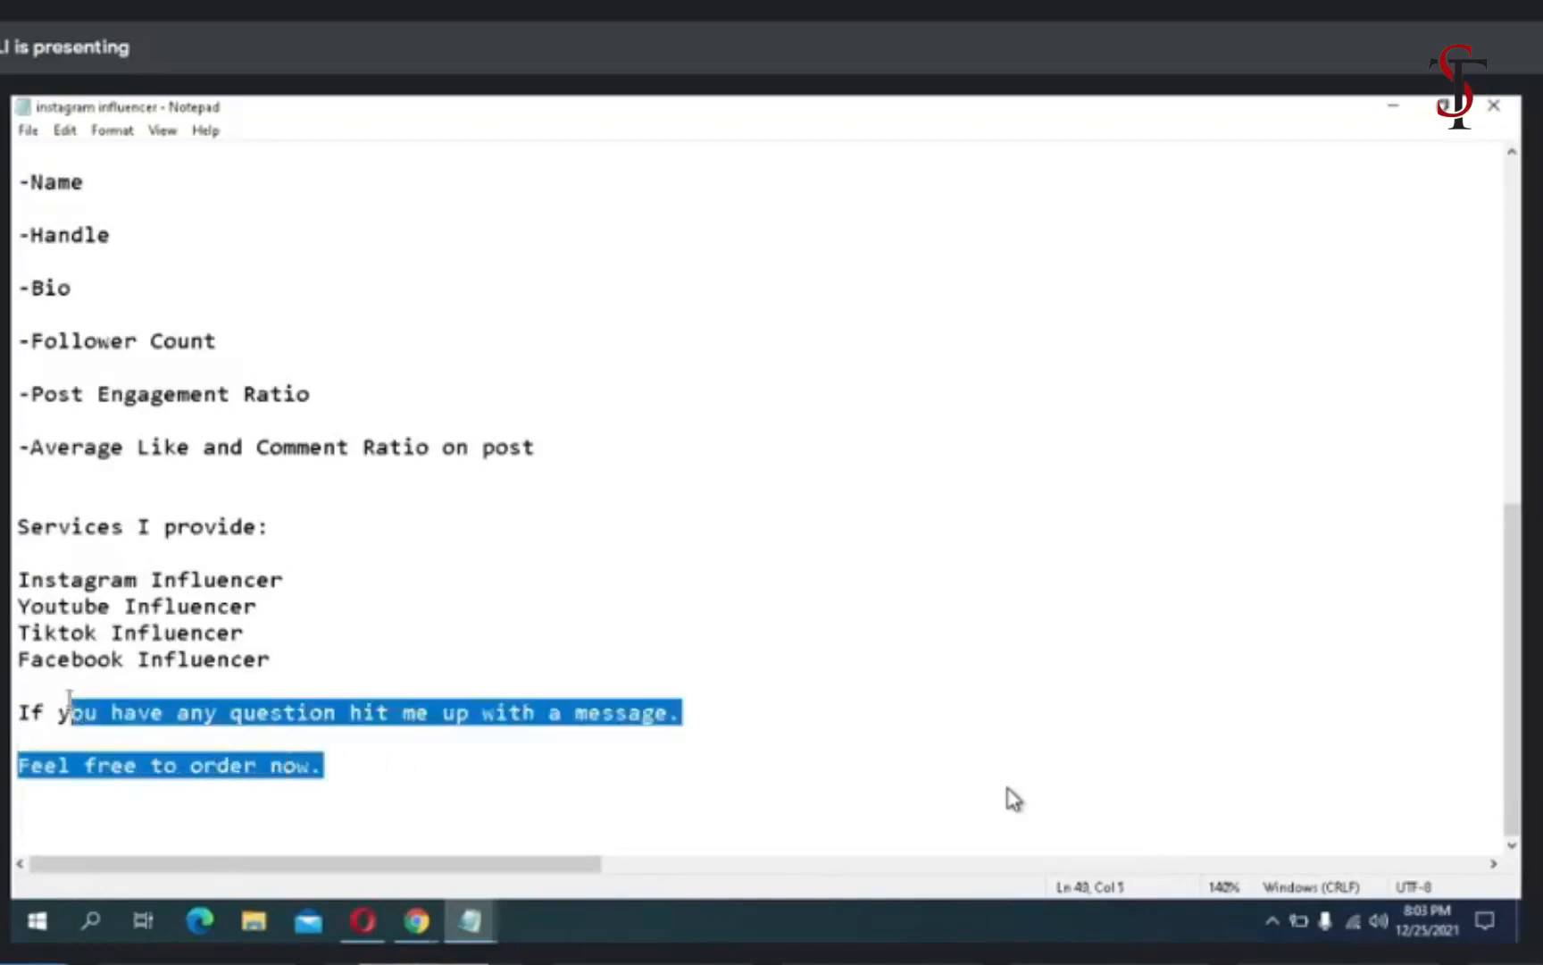
pyautogui.hotkey('shift', 'Up')
pyautogui.hotkey('shift', 'Up')
pyautogui.hotkey('shift', 'Up')
pyautogui.hotkey('shift', 'Up')
pyautogui.hotkey('shift', 'Up')
pyautogui.hotkey('shift', 'Up')
pyautogui.hotkey('shift', 'Up')
pyautogui.hotkey('shift', 'Up')
pyautogui.hotkey('shift', 'Up')
pyautogui.hotkey('shift', 'Up')
pyautogui.hotkey('shift', 'Up')
pyautogui.hotkey('shift', 'Up')
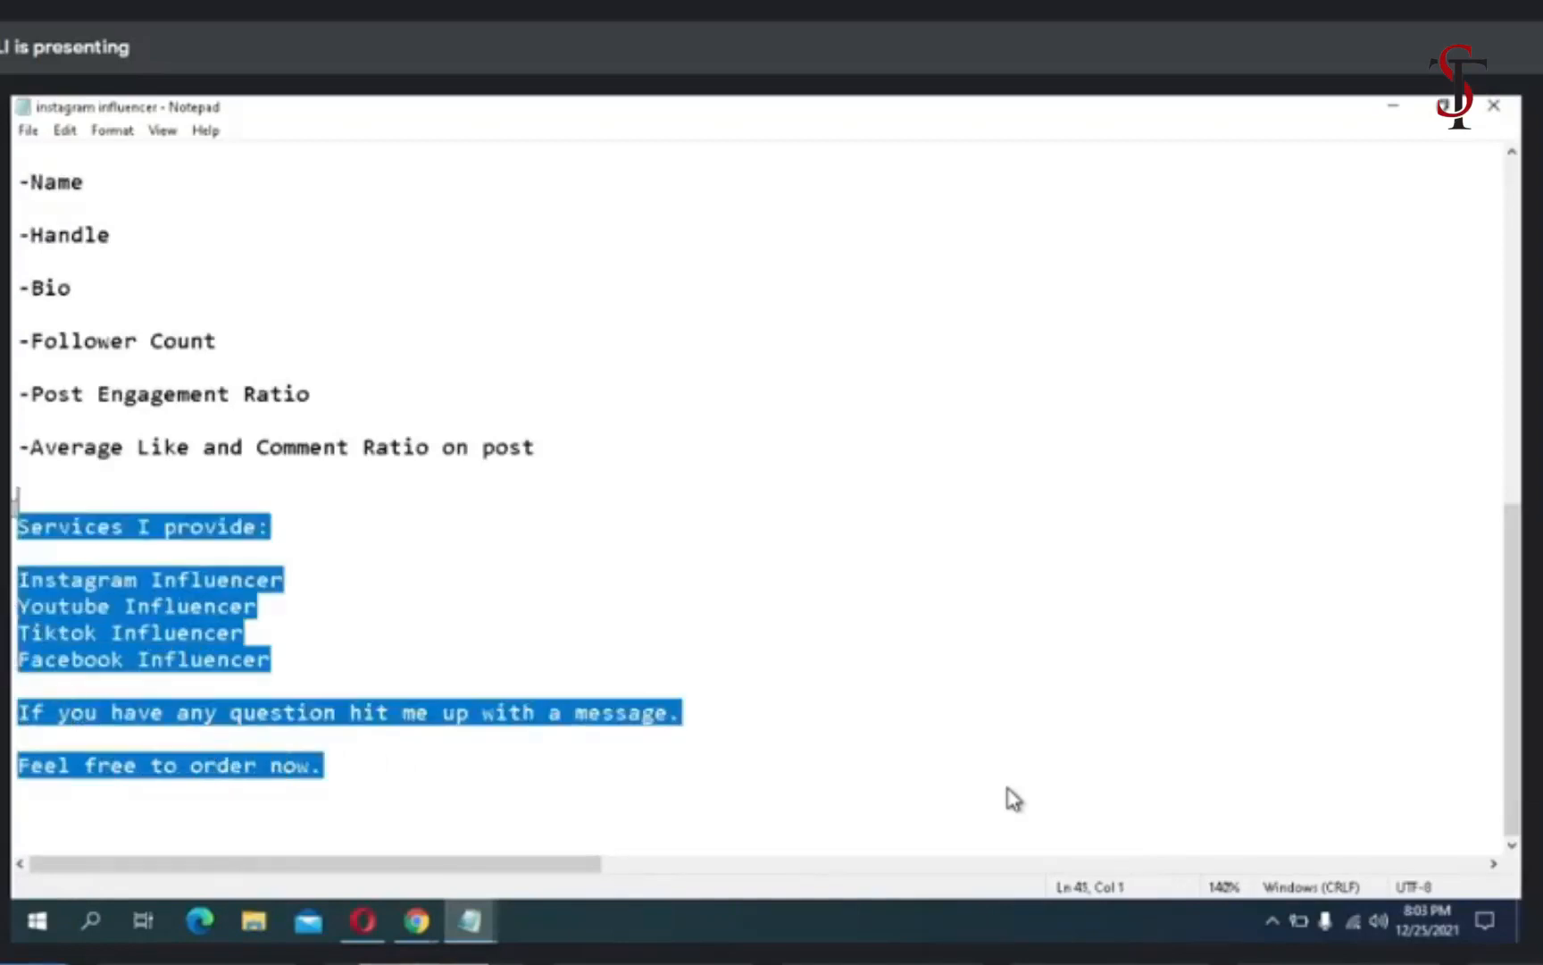
pyautogui.hotkey('shift', 'Up')
pyautogui.hotkey('shift', 'Up')
pyautogui.hotkey('shift', 'Up')
pyautogui.hotkey('shift', 'Up')
pyautogui.hotkey('shift', 'Up')
pyautogui.hotkey('shift', 'Up')
pyautogui.hotkey('shift', 'Up')
pyautogui.hotkey('shift', 'Up')
pyautogui.hotkey('shift', 'Up')
pyautogui.hotkey('shift', 'Up')
pyautogui.hotkey('shift', 'Up')
pyautogui.hotkey('shift', 'Up')
pyautogui.hotkey('shift', 'Up')
pyautogui.hotkey('shift', 'Up')
pyautogui.hotkey('shift', 'Up')
pyautogui.hotkey('shift', 'Up')
pyautogui.hotkey('shift', 'Up')
pyautogui.hotkey('shift', 'Up')
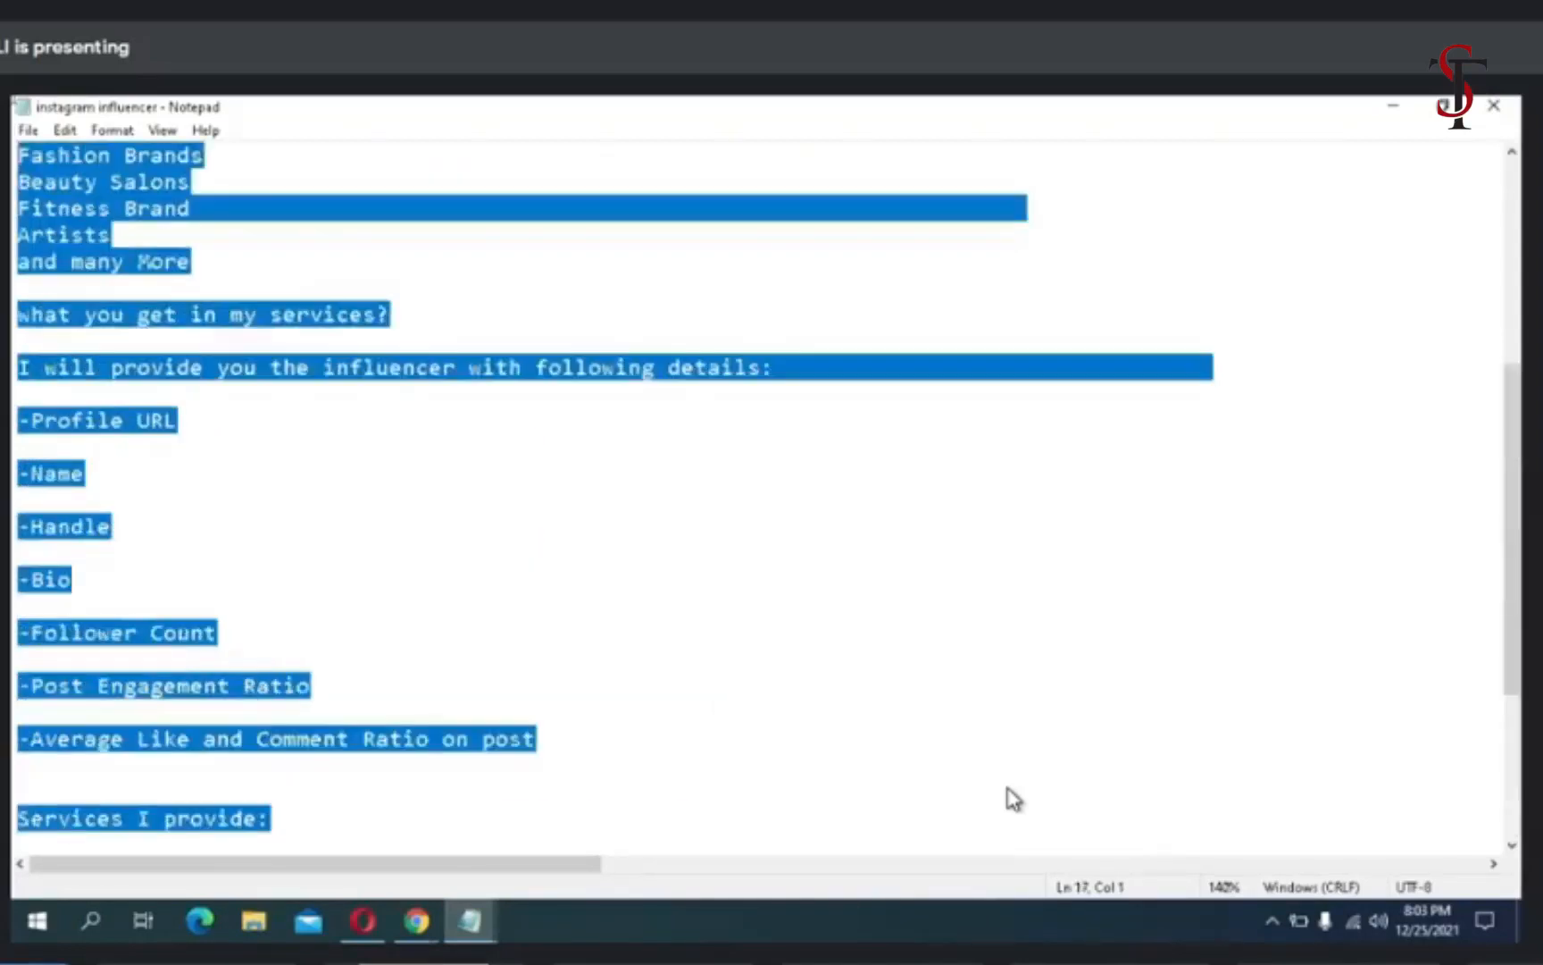
pyautogui.hotkey('shift', 'Up')
pyautogui.hotkey('shift', 'Up')
pyautogui.hotkey('shift', 'Up')
pyautogui.hotkey('shift', 'Up')
pyautogui.hotkey('shift', 'Up')
pyautogui.hotkey('shift', 'Up')
pyautogui.hotkey('shift', 'Up')
pyautogui.hotkey('shift', 'Up')
pyautogui.hotkey('shift', 'Up')
pyautogui.hotkey('shift', 'Up')
pyautogui.hotkey('shift', 'Up')
pyautogui.hotkey('shift', 'Up')
pyautogui.hotkey('shift', 'Up')
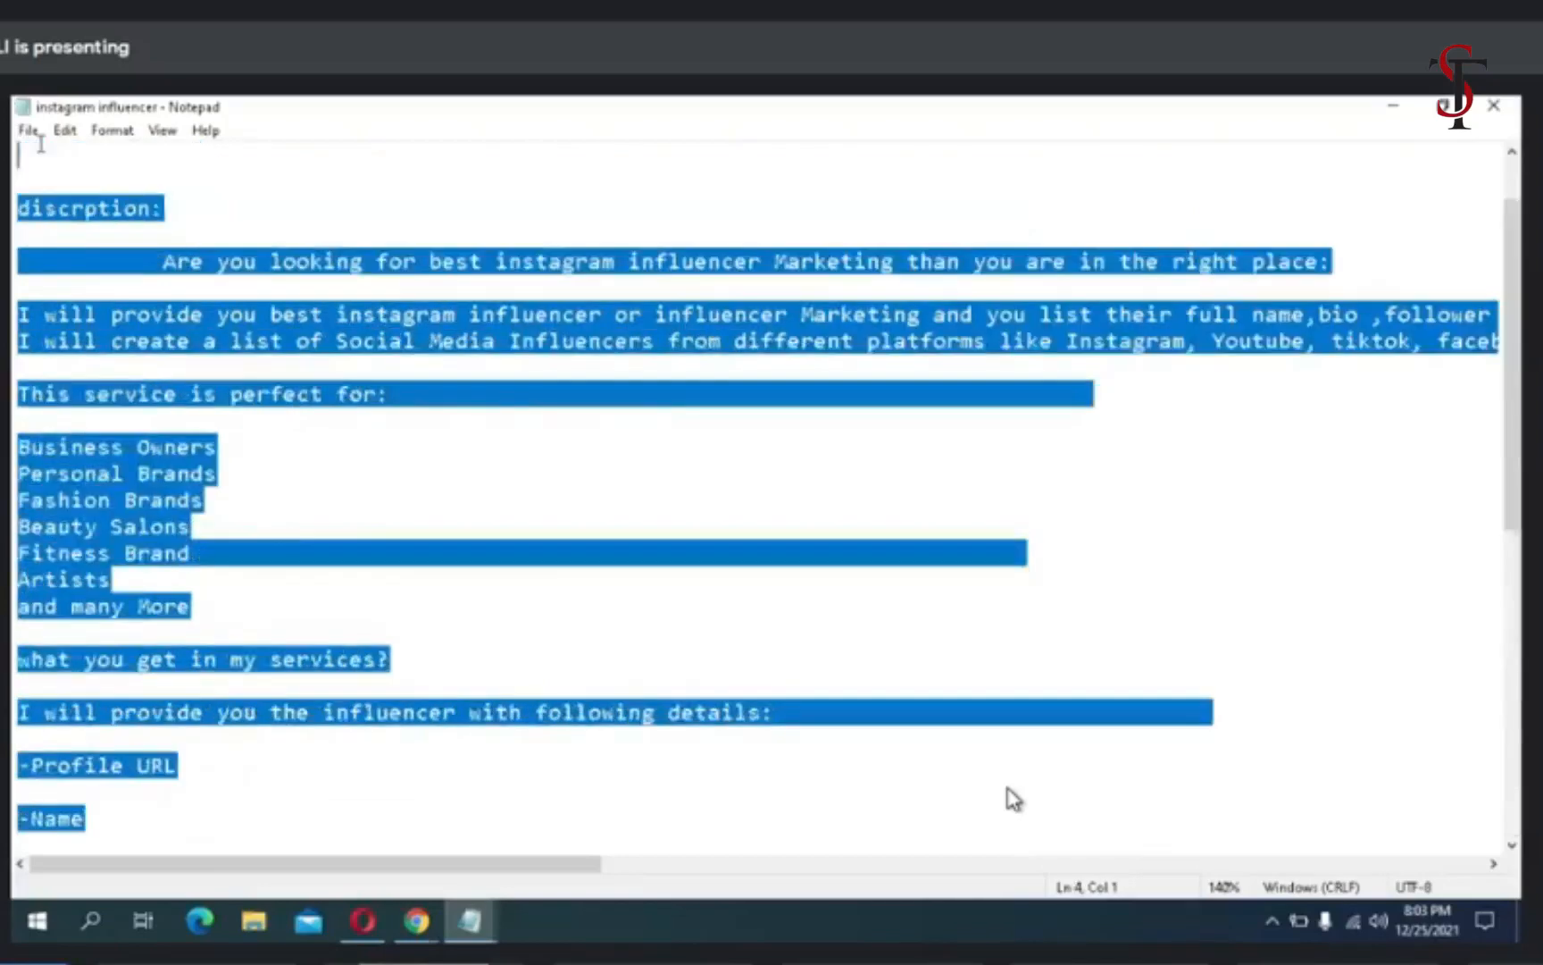
pyautogui.hotkey('shift', 'Up')
pyautogui.hotkey('shift', 'Up')
pyautogui.hotkey('shift', 'Up')
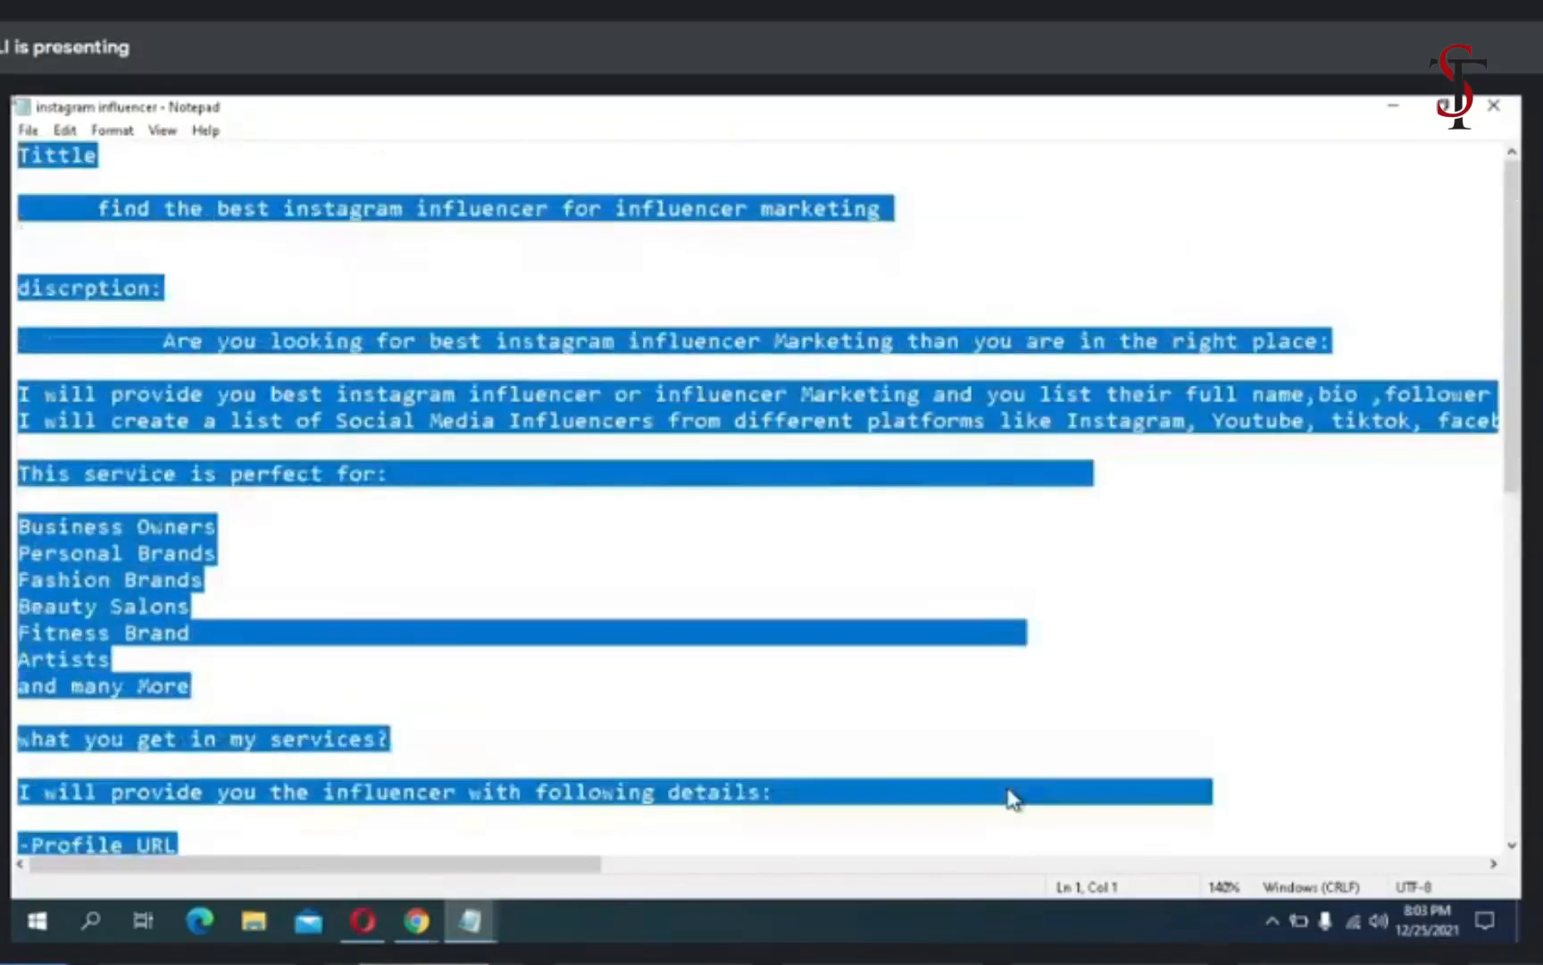
pyautogui.hotkey('shift', 'Down')
pyautogui.hotkey('shift', 'Down')
pyautogui.hotkey('shift', 'Right')
pyautogui.hotkey('shift', 'Right')
pyautogui.hotkey('shift', 'Right')
pyautogui.hotkey('shift', 'Right')
pyautogui.hotkey('shift', 'Right')
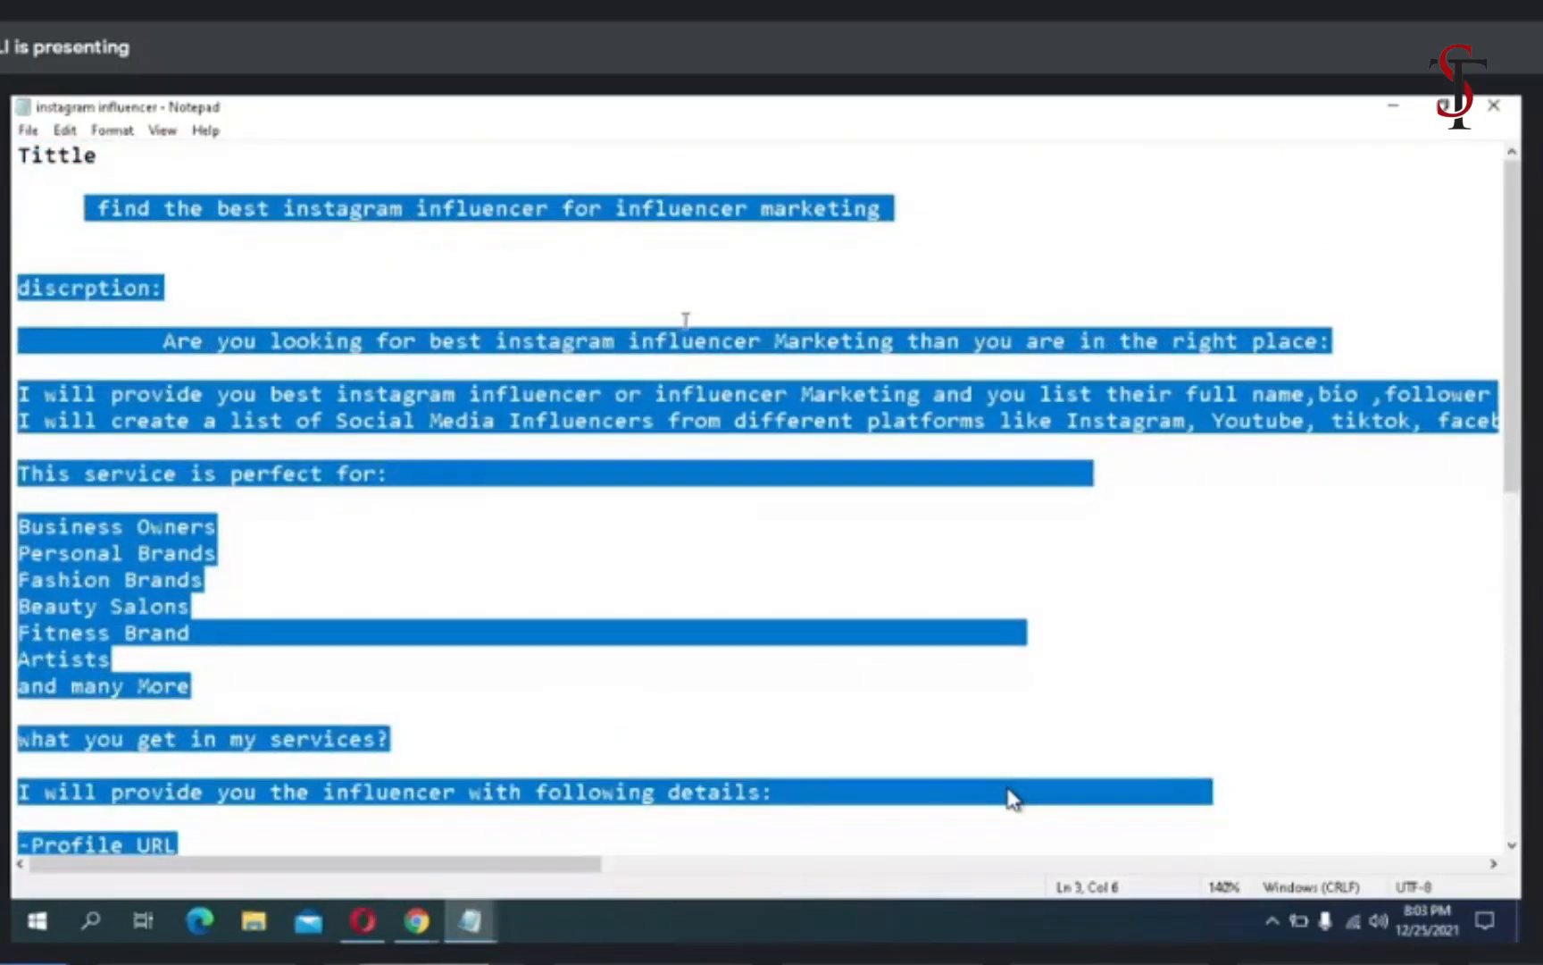
pyautogui.click(967, 250)
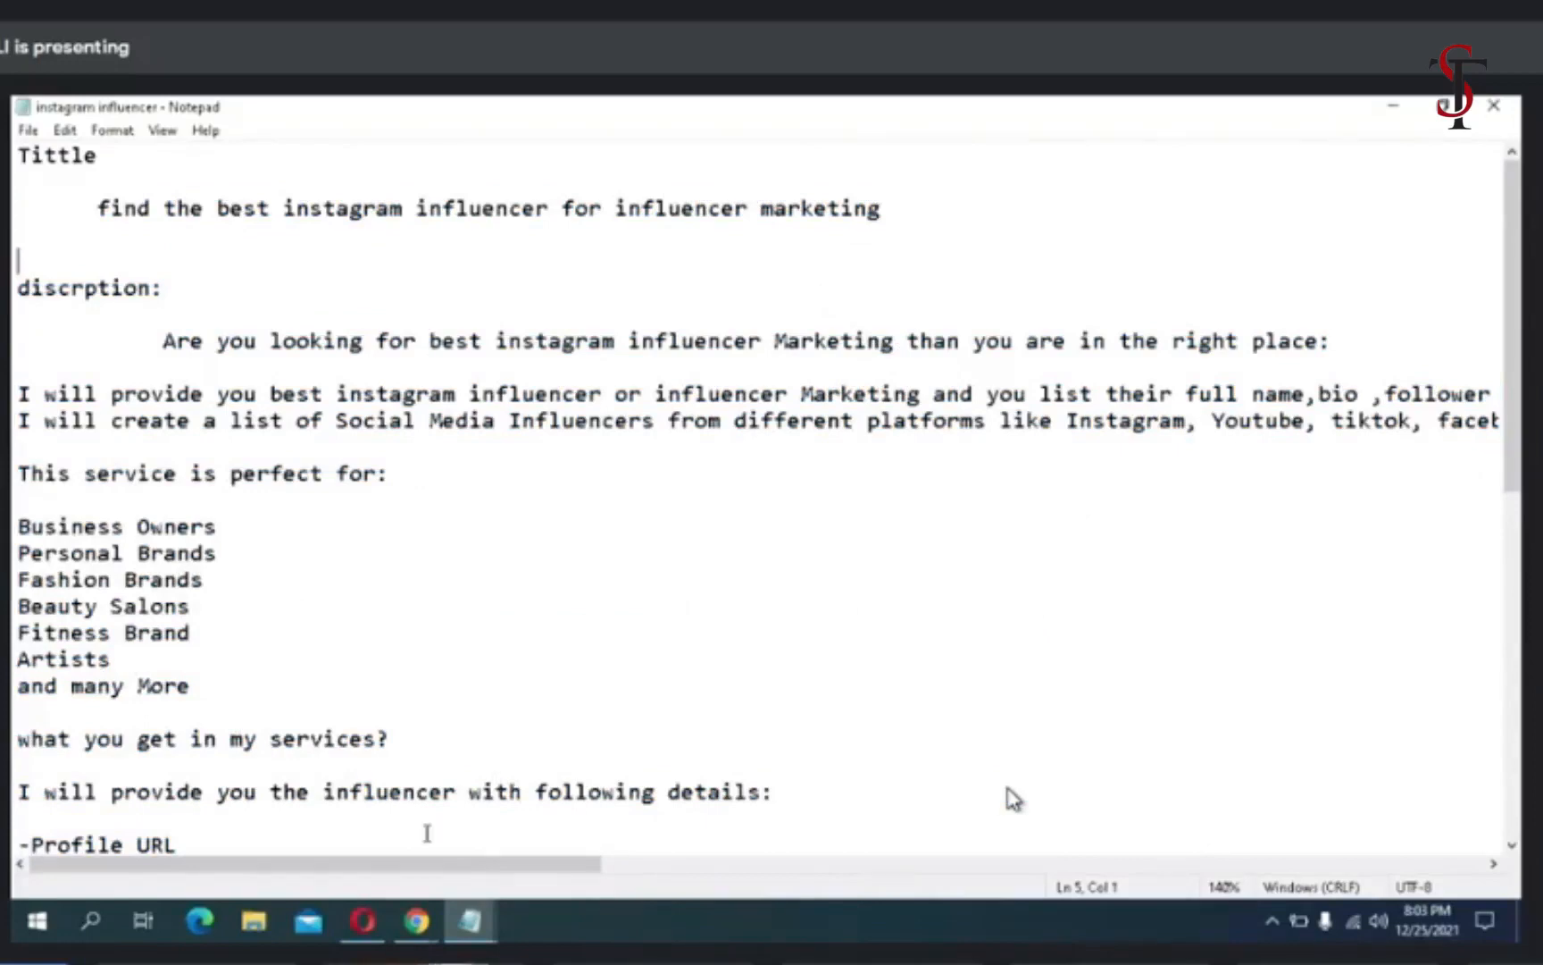
# - Return to the Fiverr gig in the browser and paste the copied text as the gig's description
pyautogui.moveTo(376, 909)
pyautogui.click(378, 835)
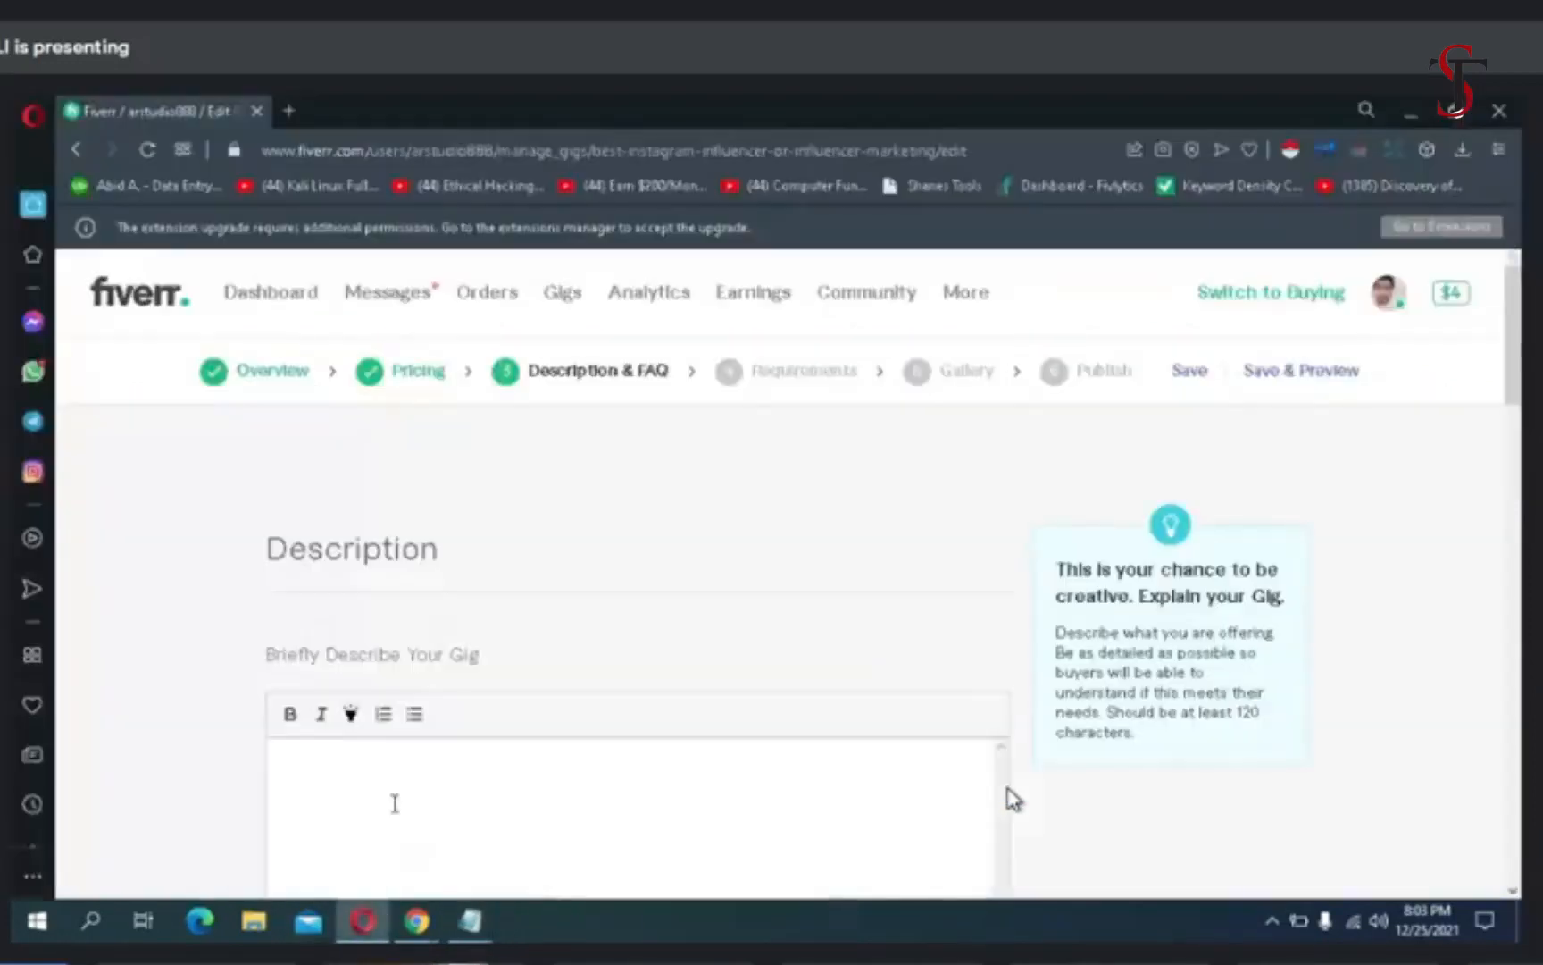
pyautogui.scroll(-2, 380, 791)
pyautogui.scroll(-3, 373, 748)
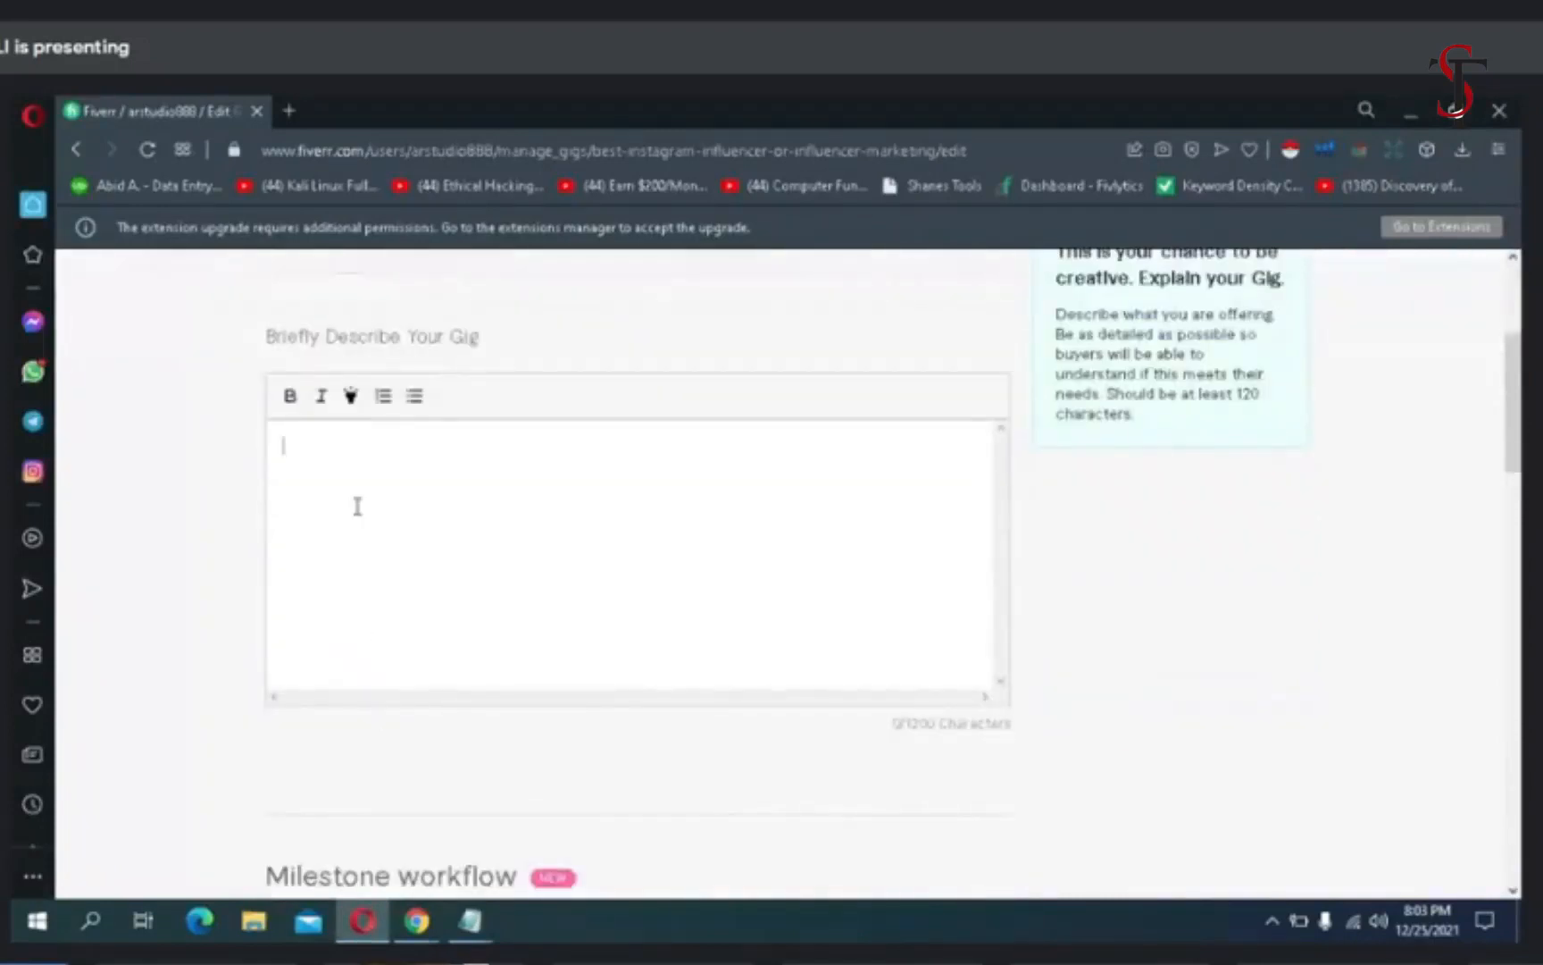
pyautogui.rightClick(356, 506)
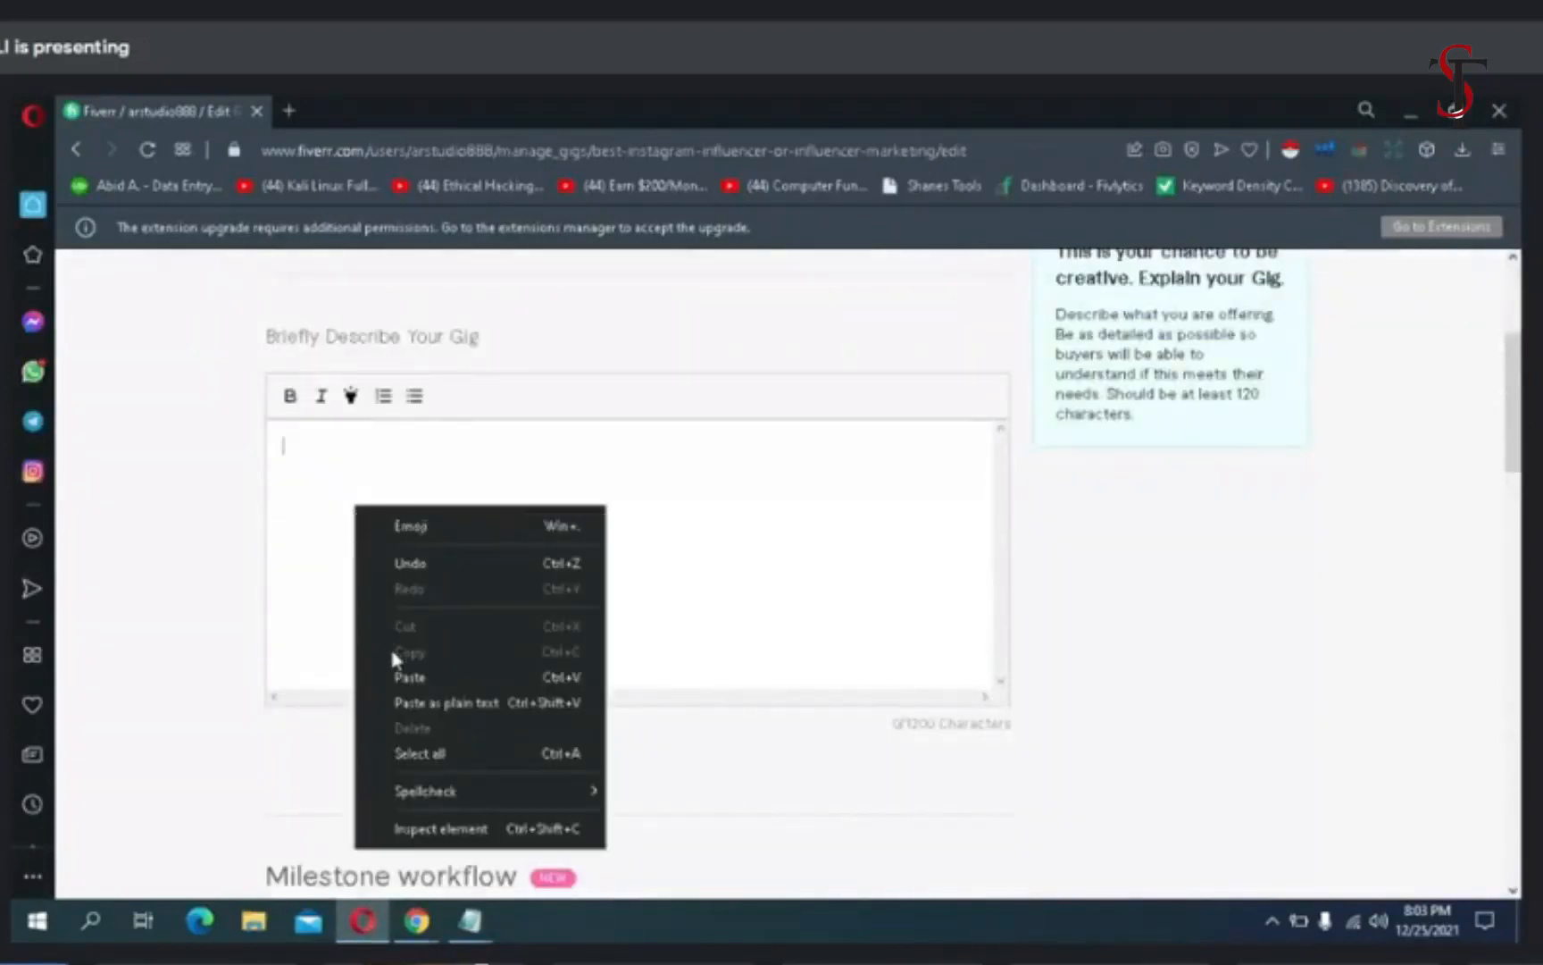
pyautogui.click(402, 676)
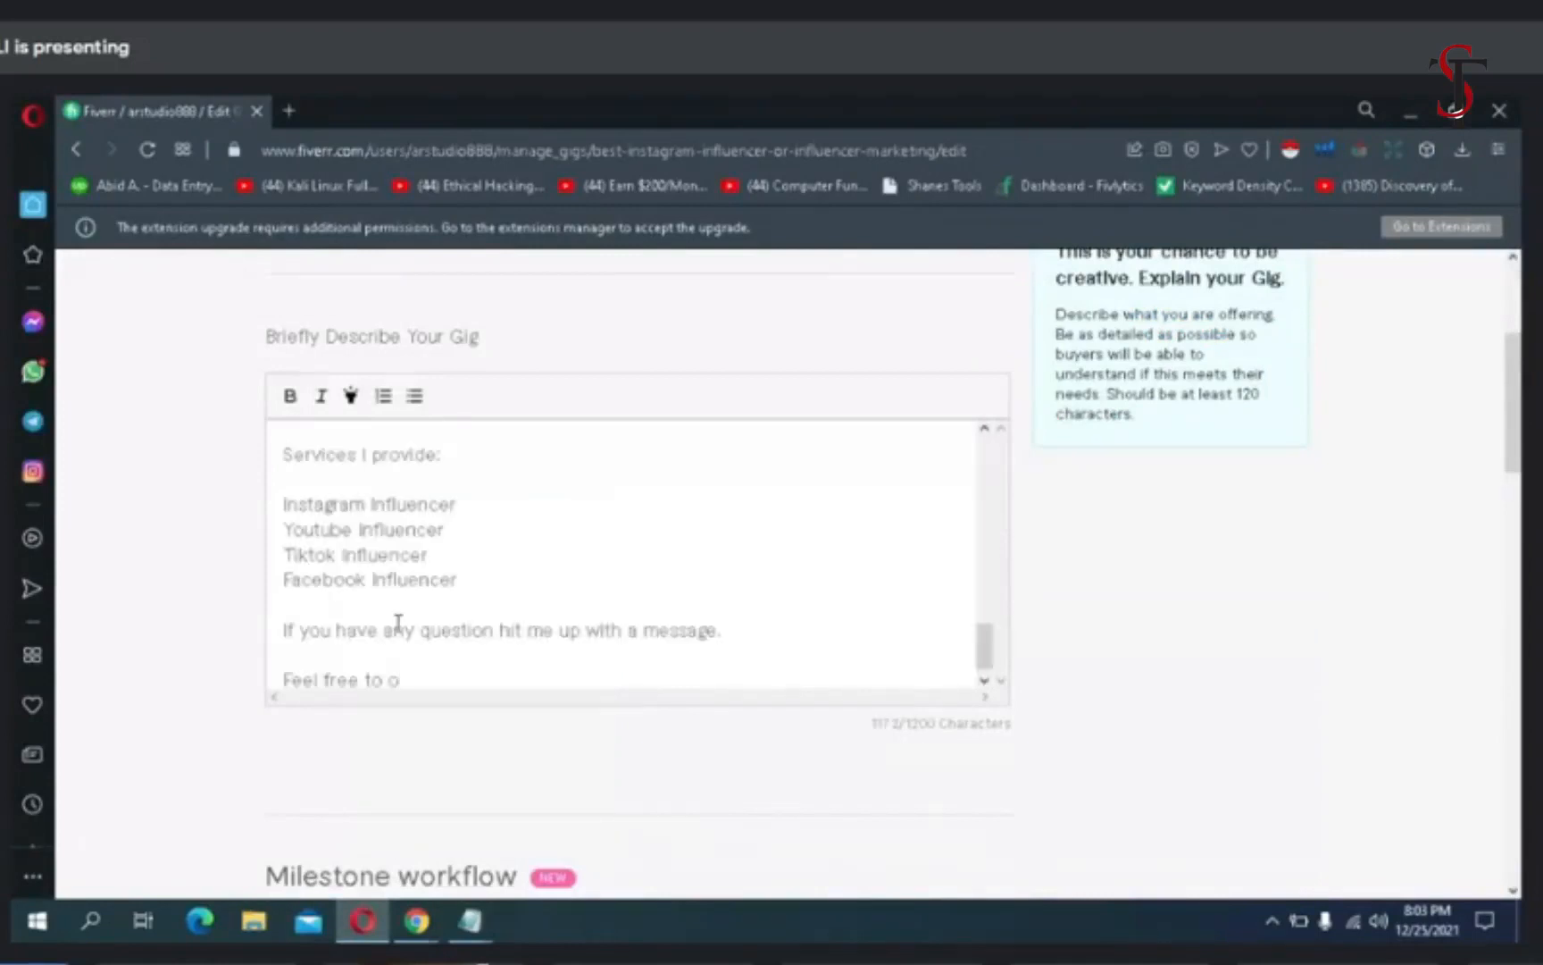
pyautogui.scroll(15, 369, 544)
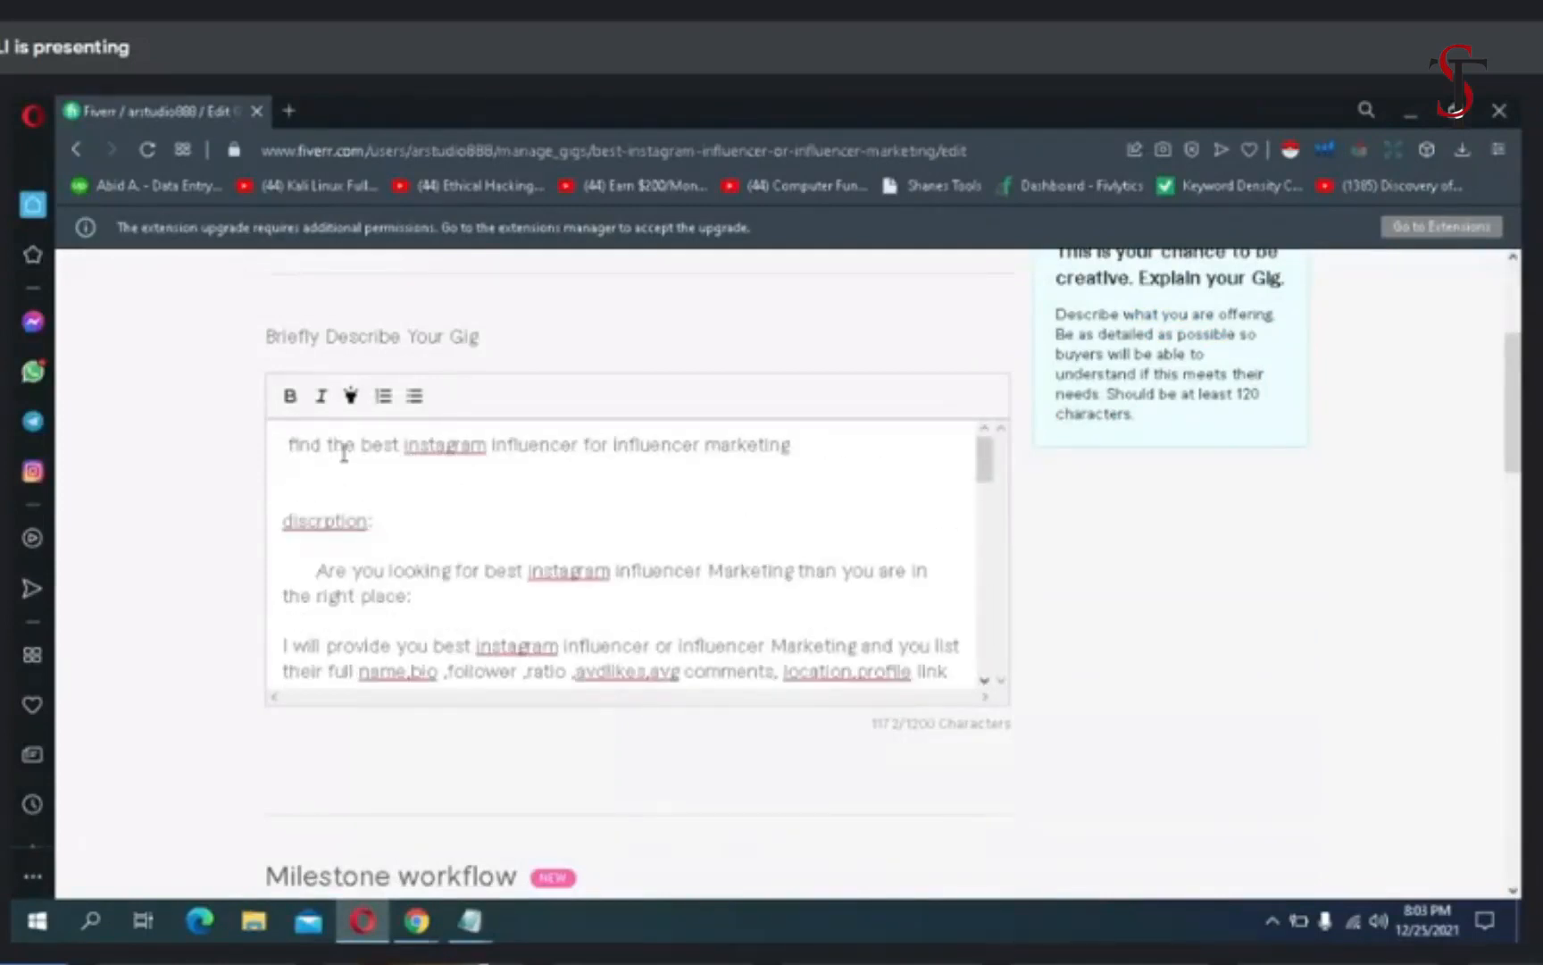
# - Try to correct the misspelled words "instagram" and "discrption" in the opening lines of the gig description using the spelling suggestions
pyautogui.rightClick(444, 447)
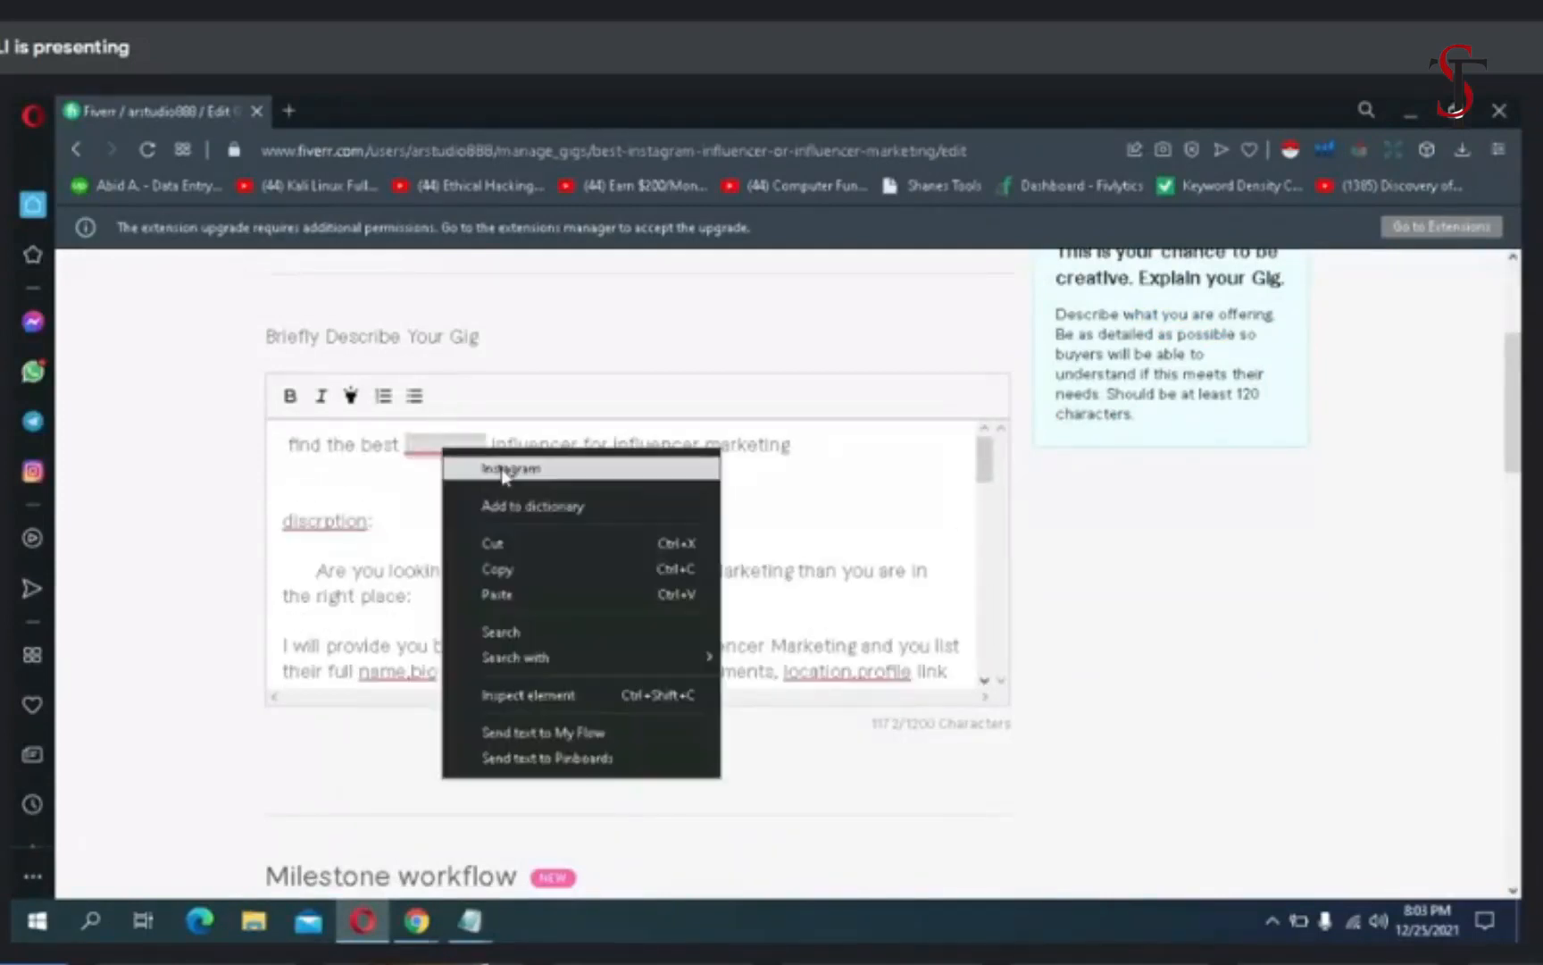
pyautogui.click(504, 471)
pyautogui.rightClick(351, 522)
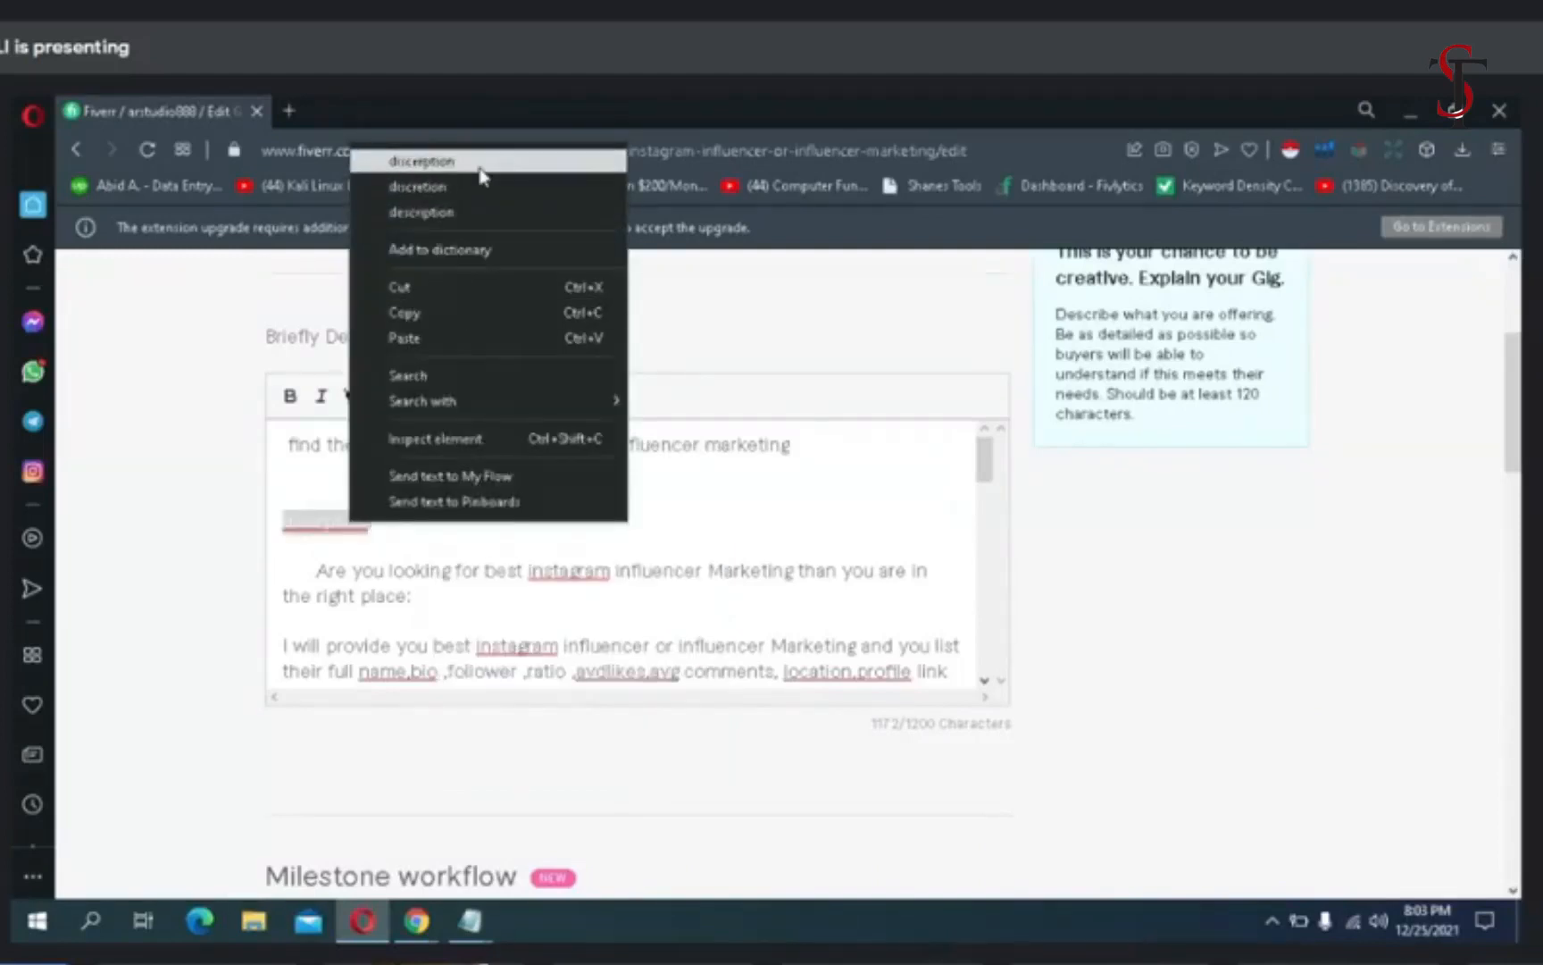
pyautogui.click(481, 169)
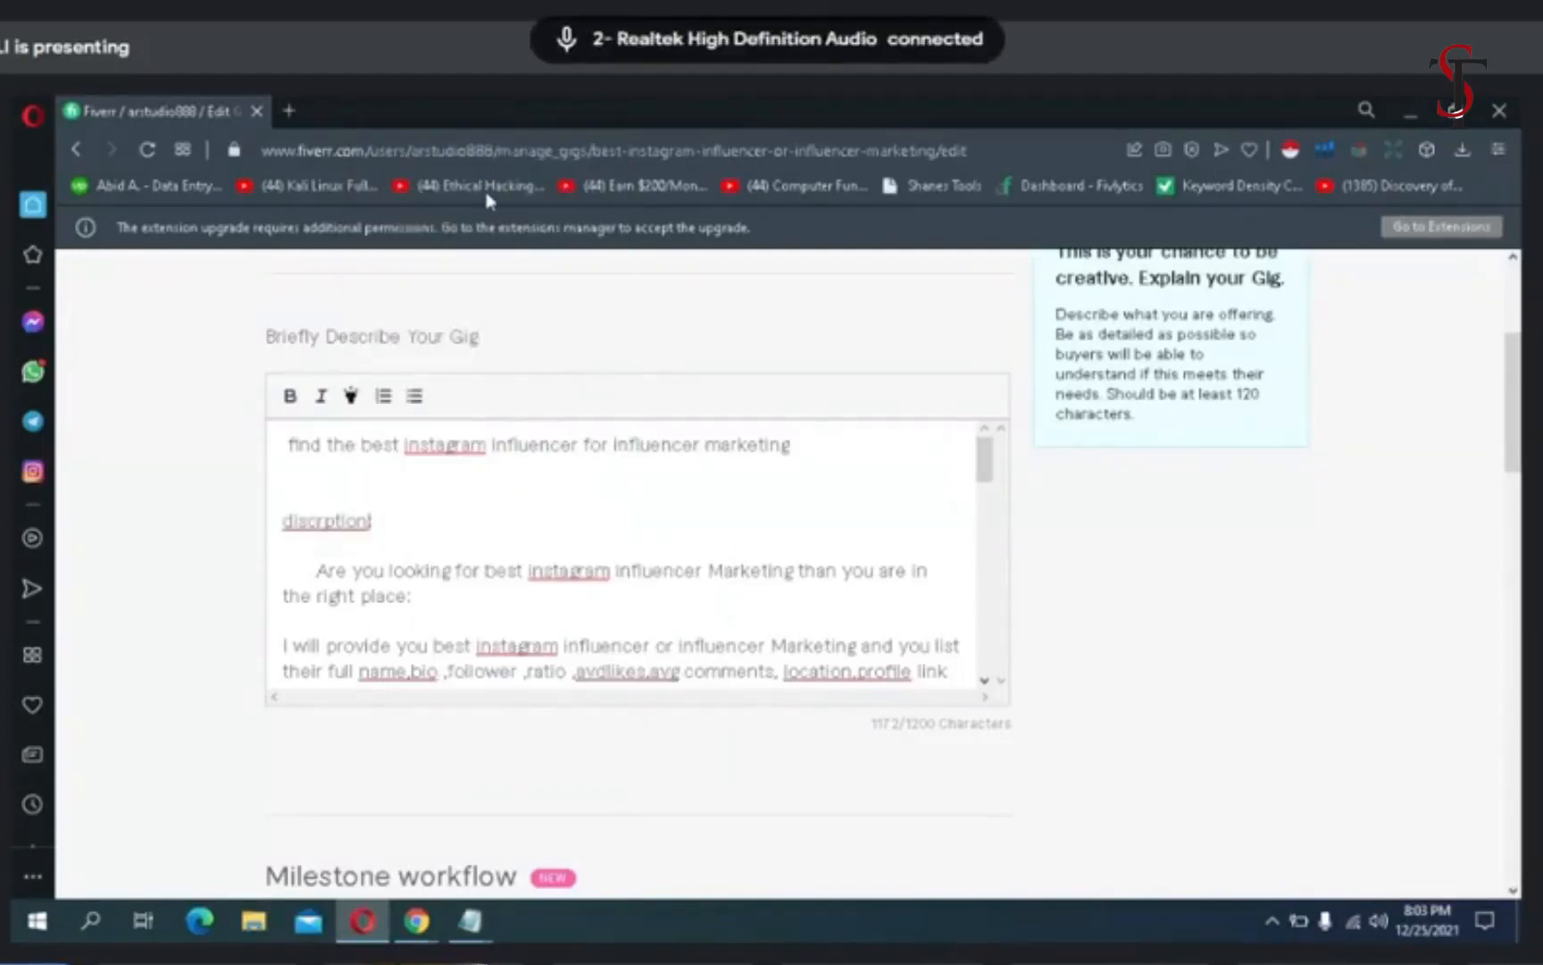
pyautogui.rightClick(586, 582)
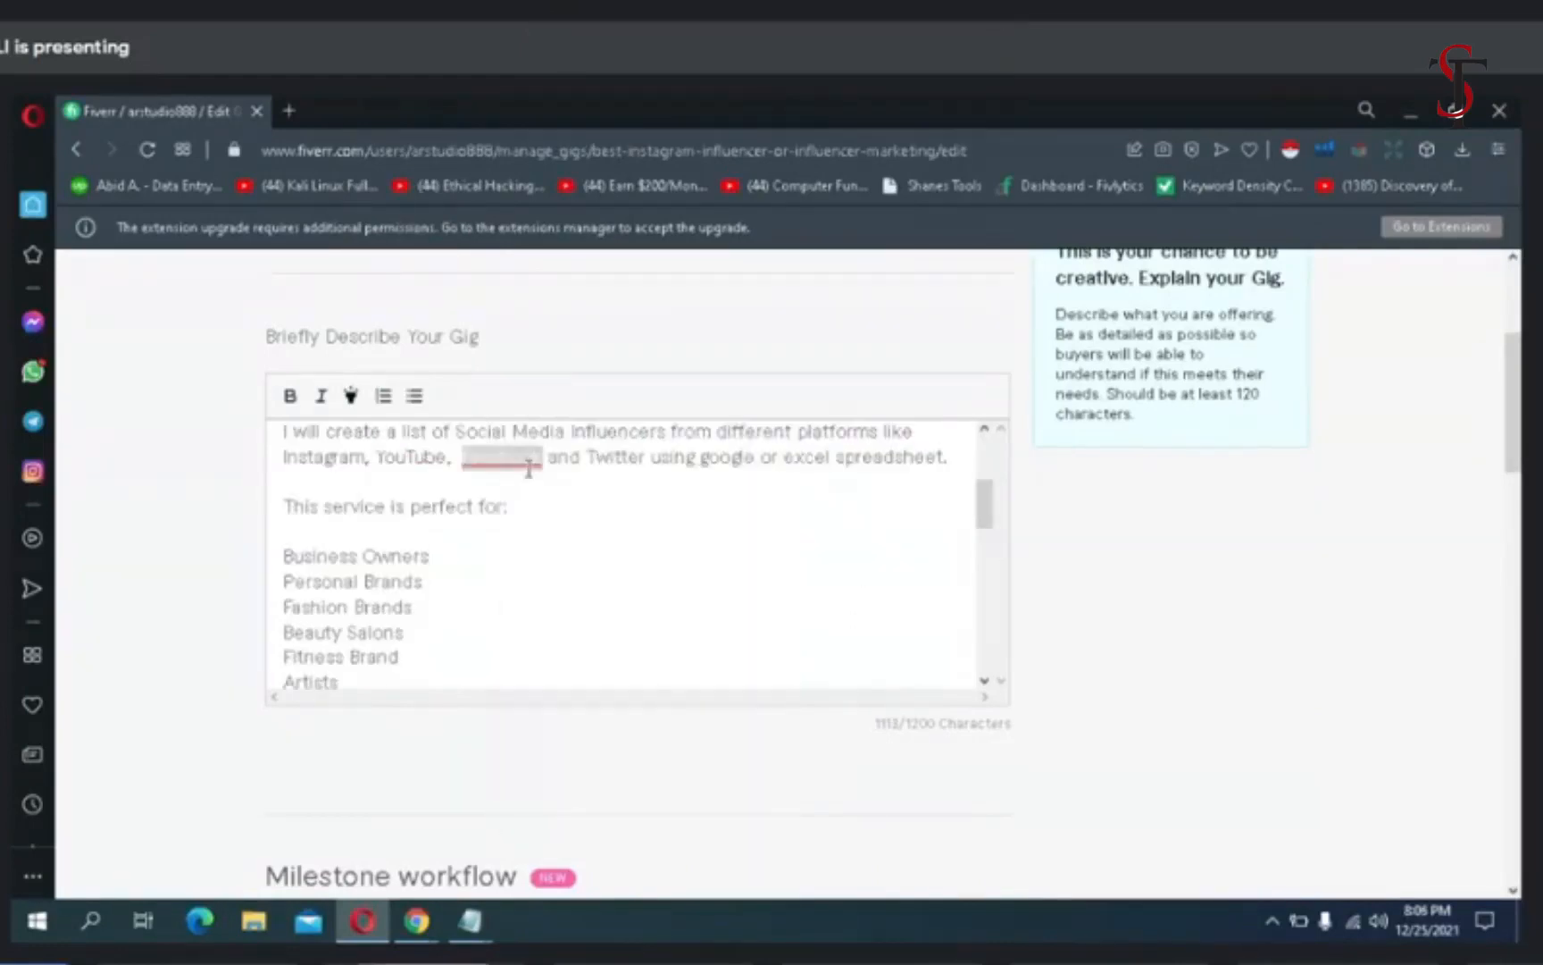
# - Highlight the line "This service is perfect for:" in the gig description
pyautogui.click(529, 465)
pyautogui.scroll(-1, 513, 554)
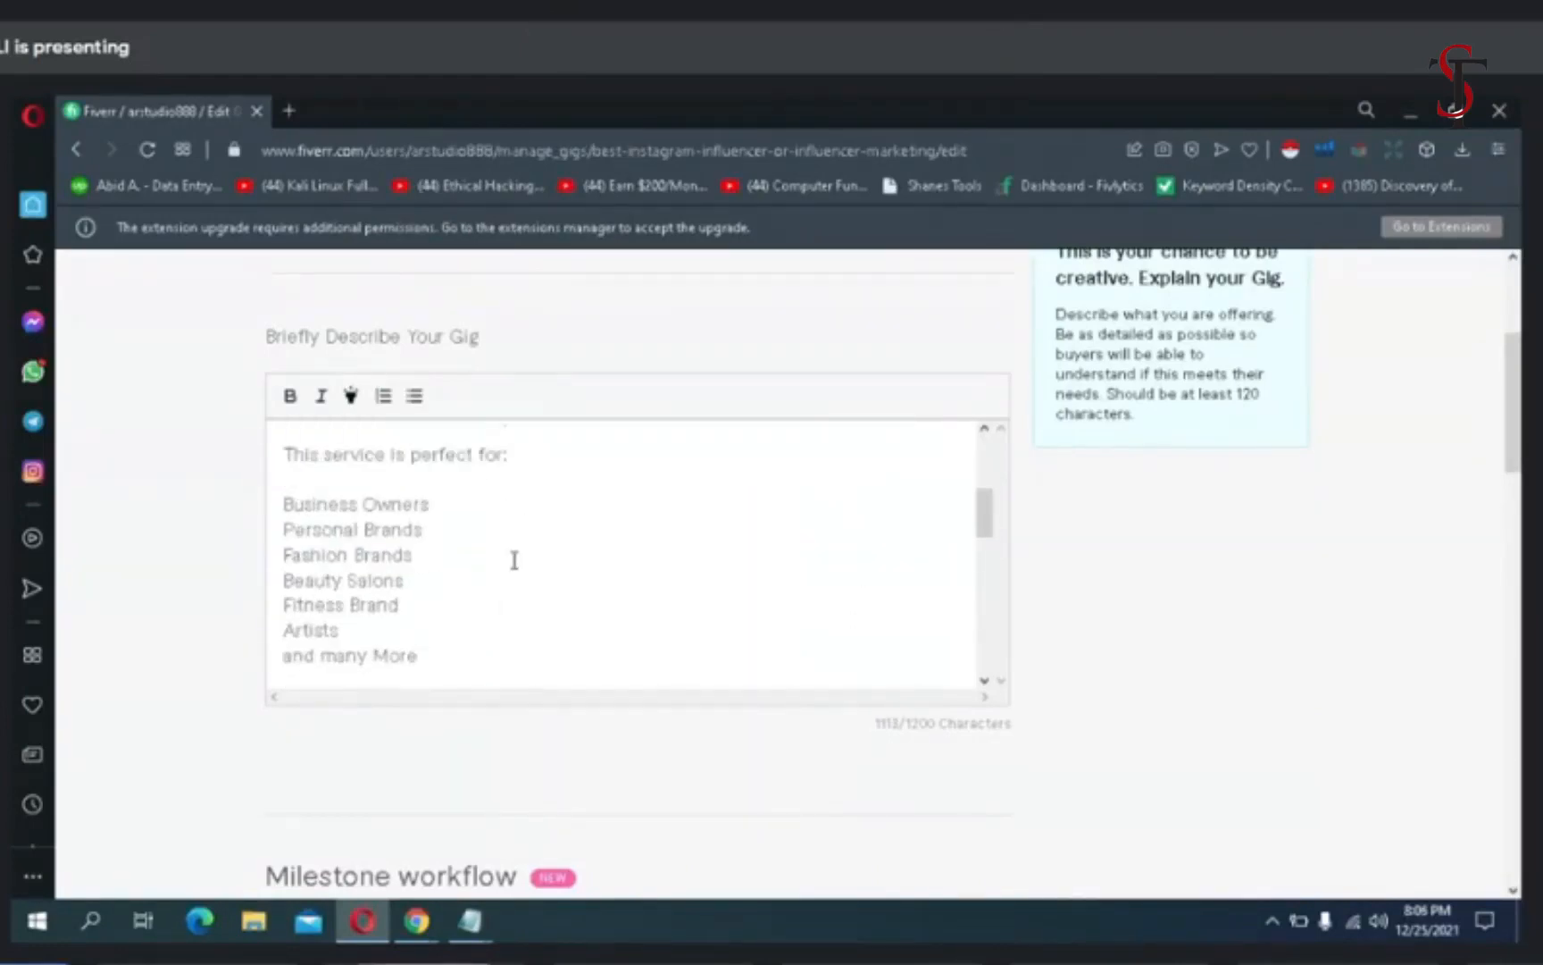
pyautogui.moveTo(508, 455); pyautogui.dragTo(273, 458)
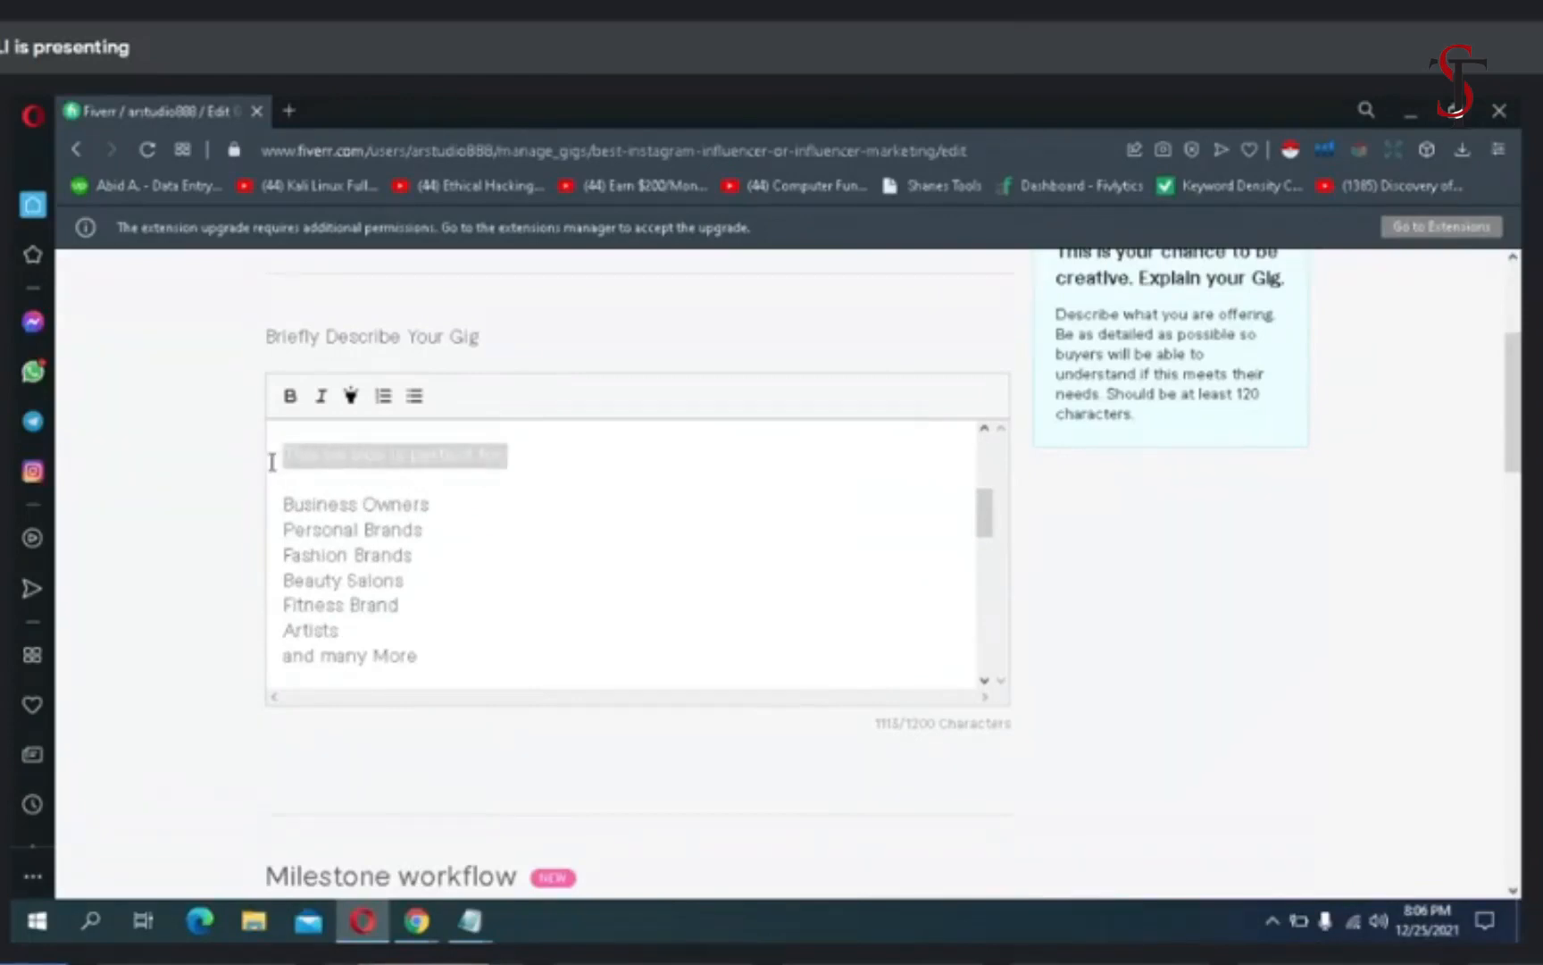
pyautogui.click(350, 397)
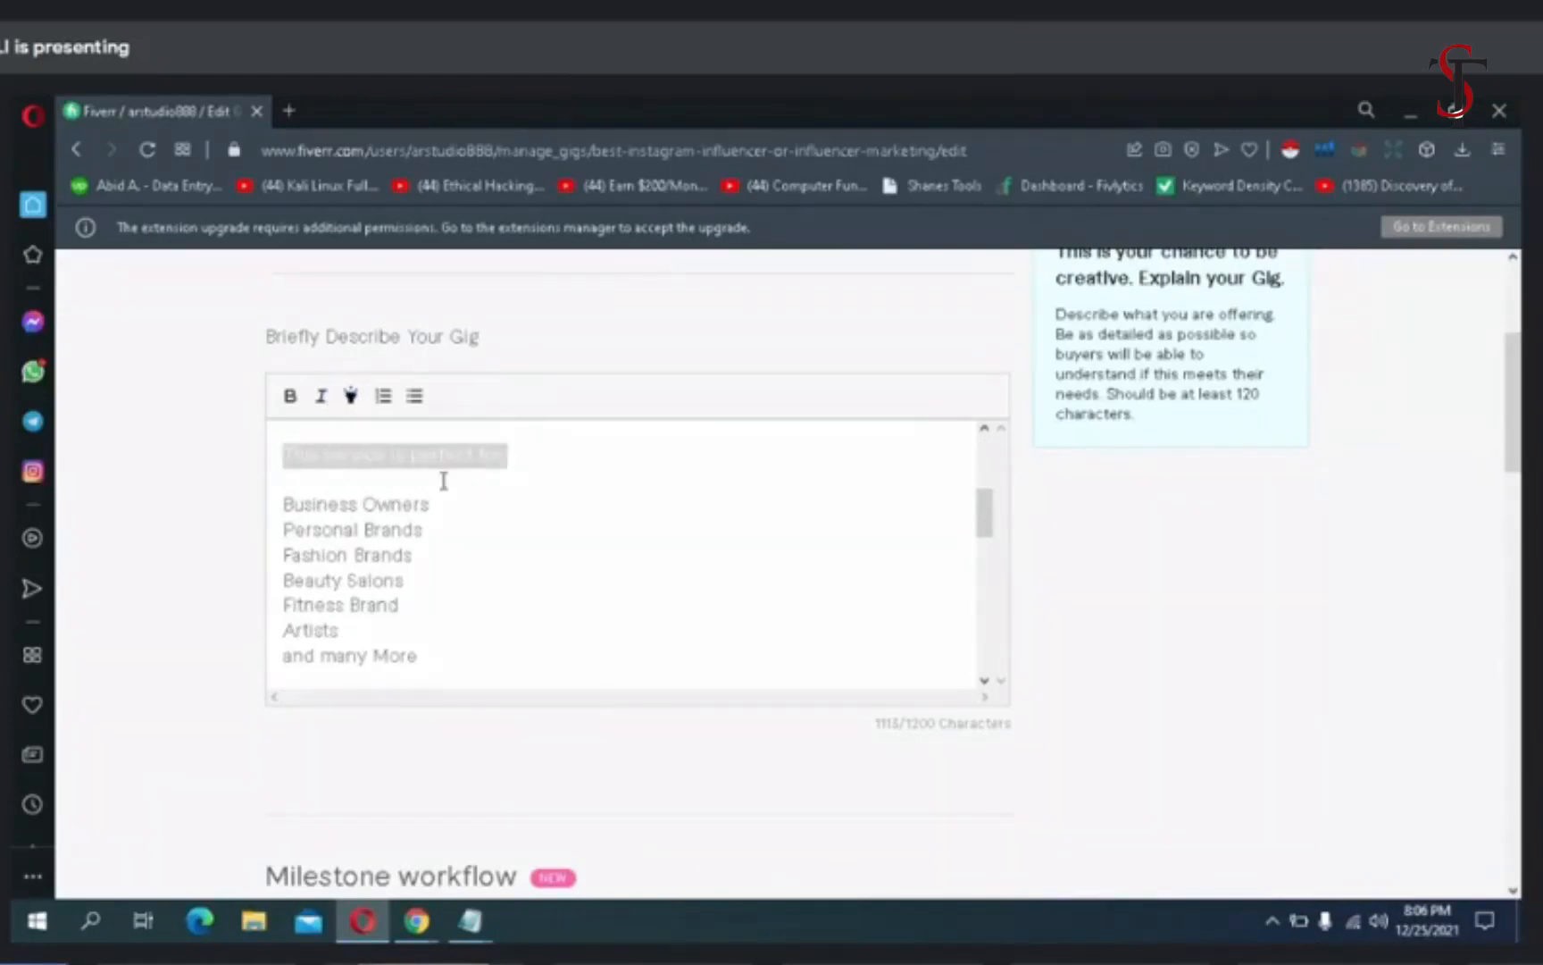
pyautogui.click(524, 464)
# - Make the heading "Services I provide:" bold in the gig description
pyautogui.scroll(-3, 524, 488)
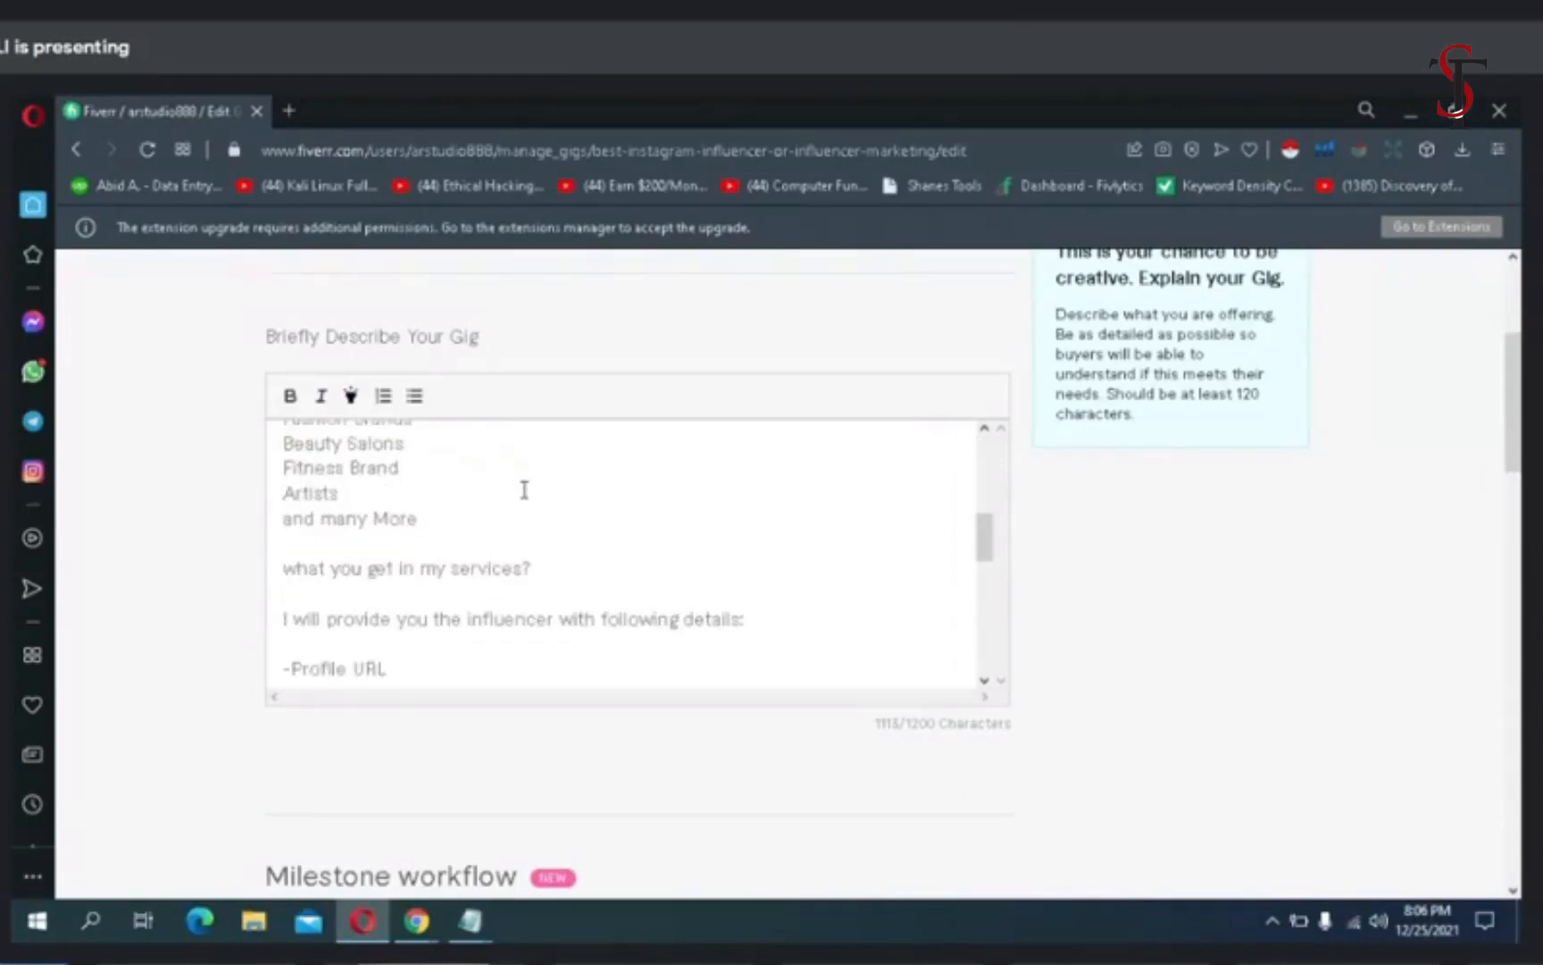
pyautogui.scroll(-10, 524, 489)
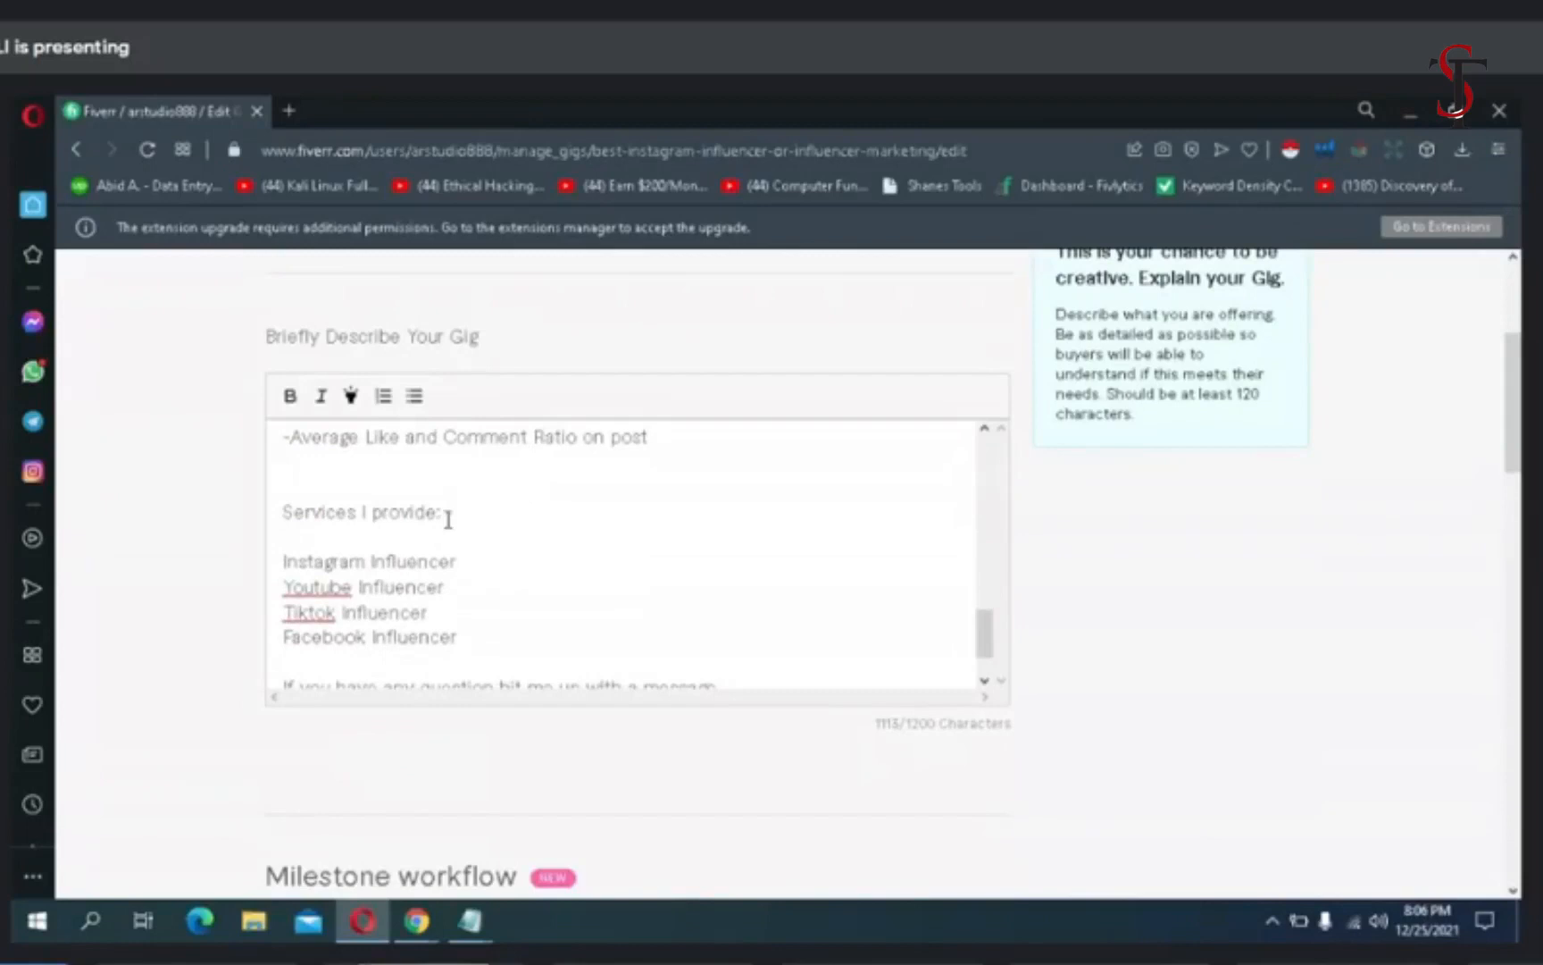
pyautogui.moveTo(441, 516); pyautogui.dragTo(282, 511)
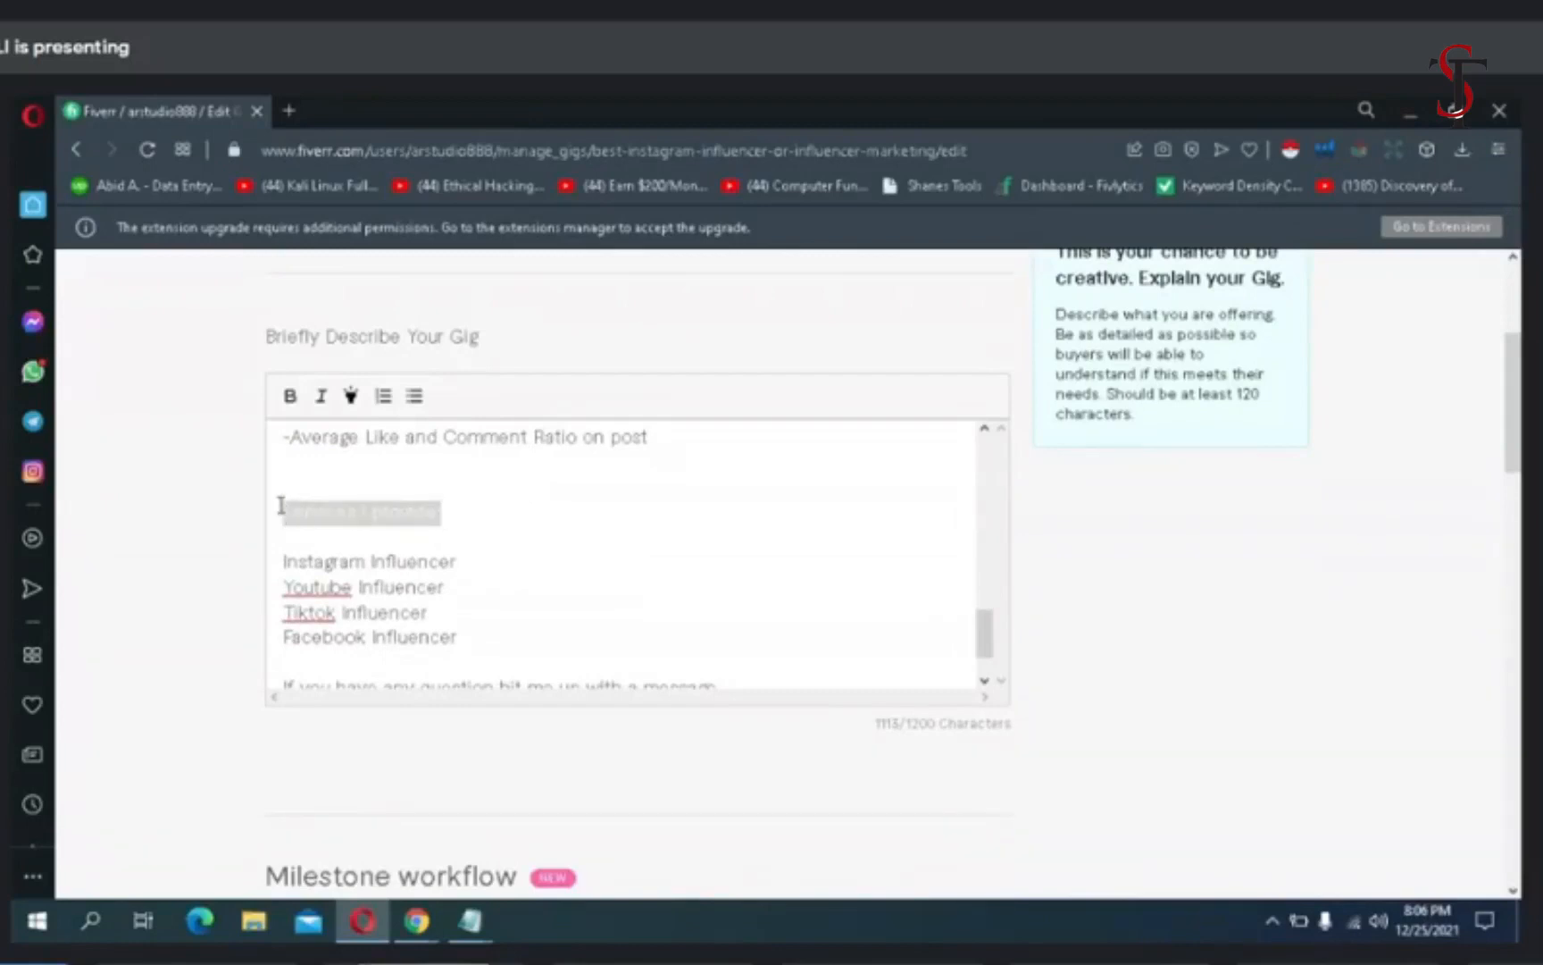
pyautogui.click(288, 396)
pyautogui.click(477, 497)
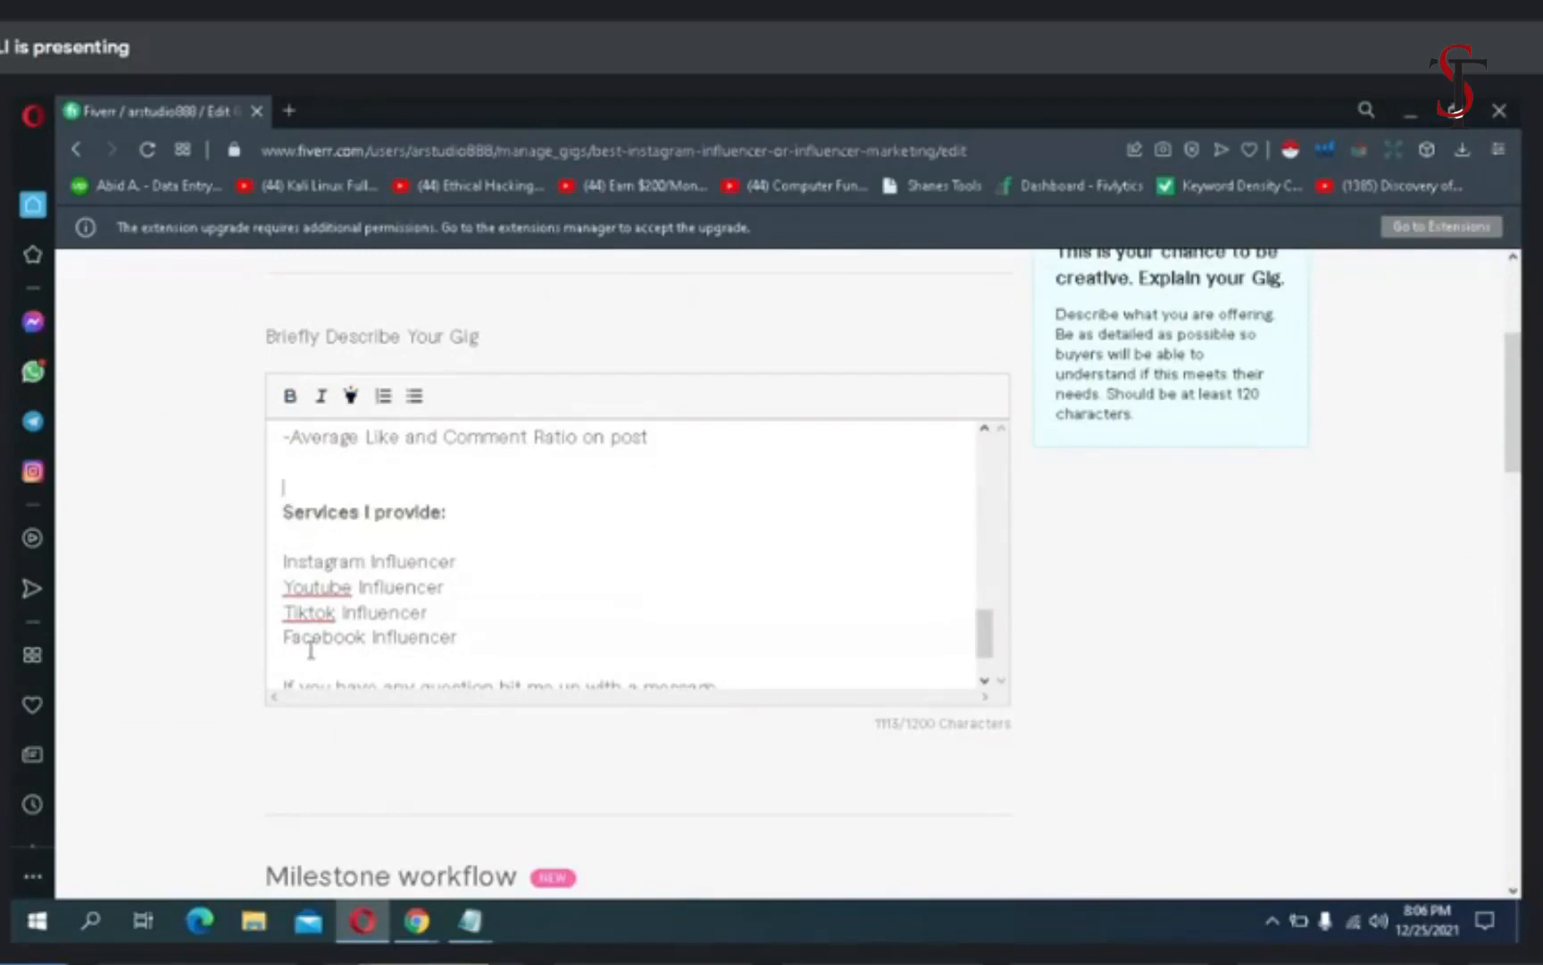
# - In the description's list of services, correct "Youtube" to "YouTube" and replace "Tiktok" with "twitter"
pyautogui.doubleClick(316, 585)
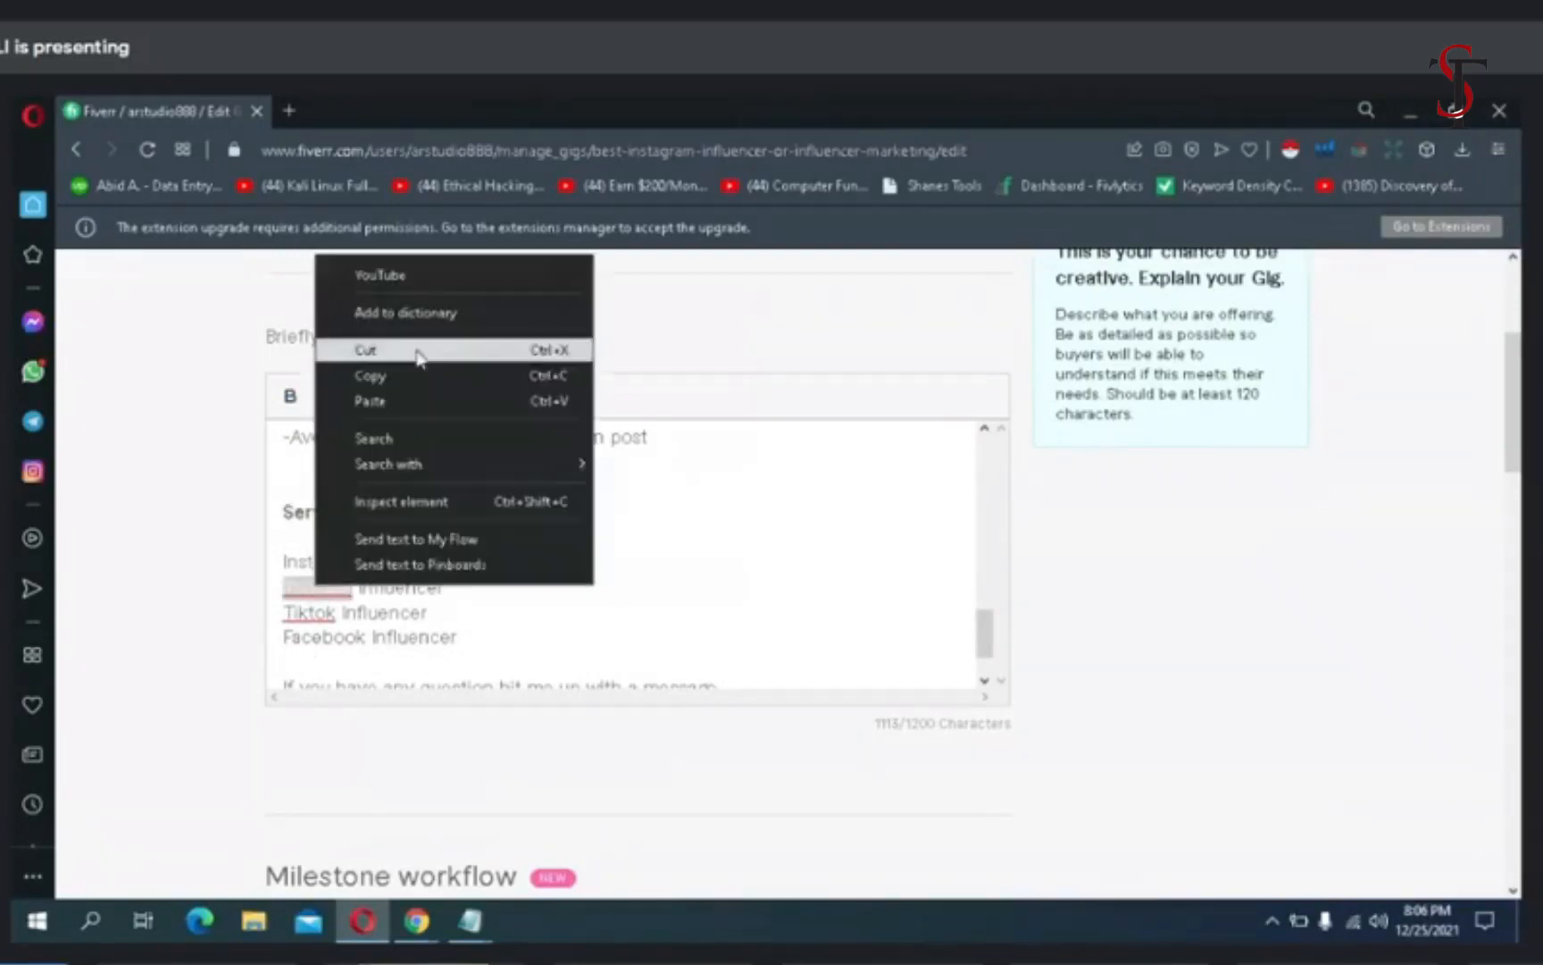
pyautogui.click(416, 276)
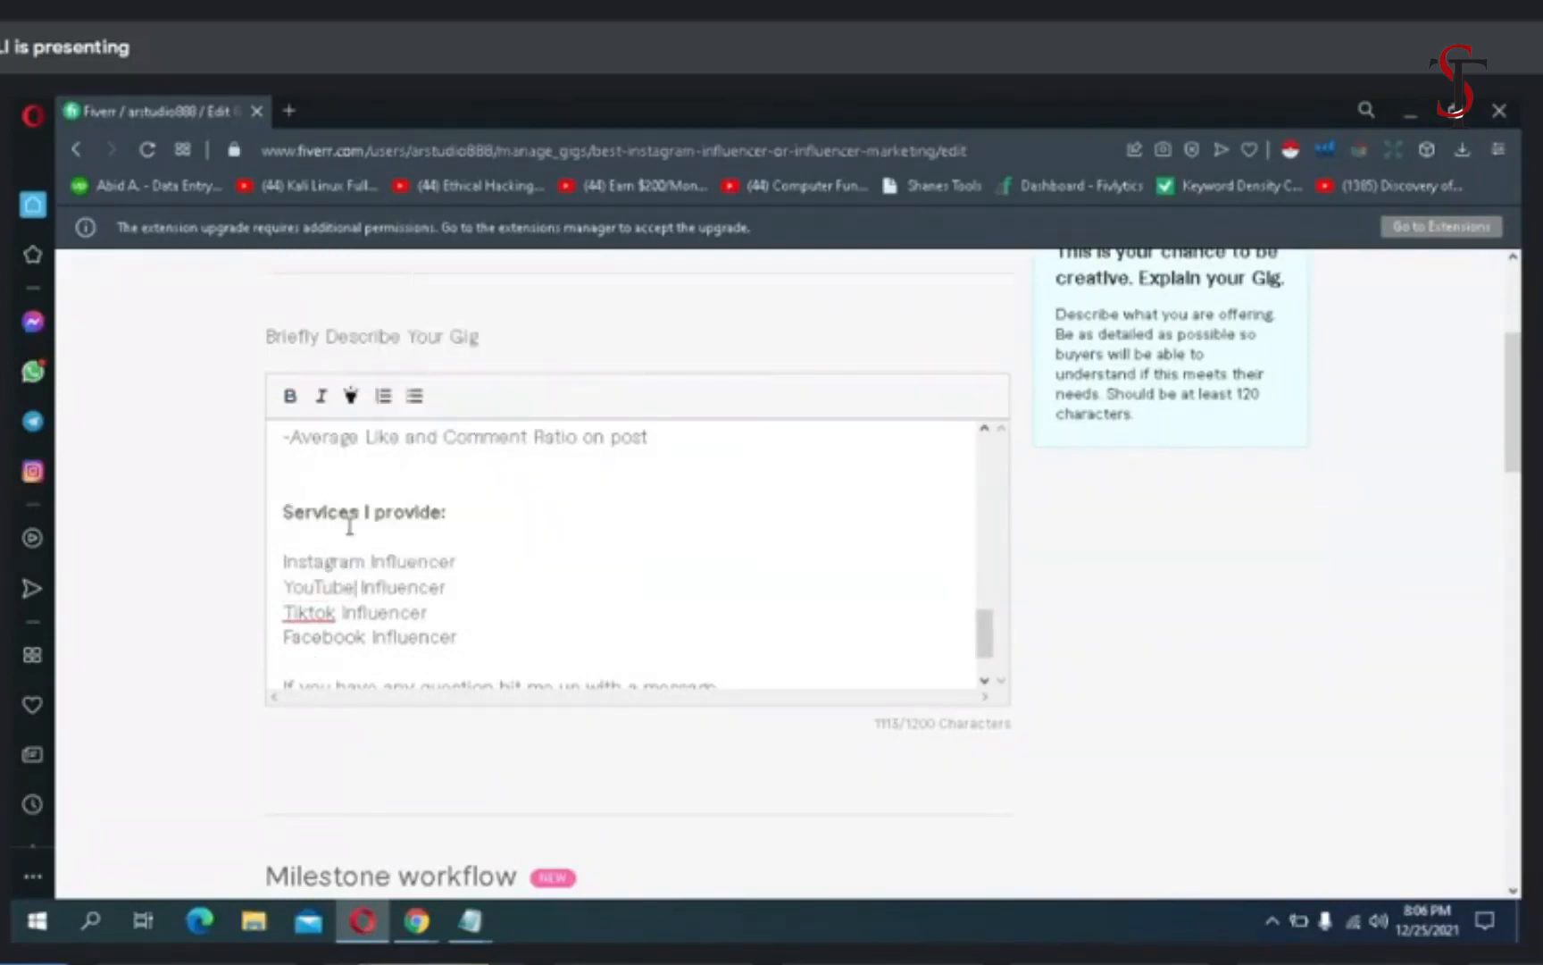
pyautogui.rightClick(321, 625)
pyautogui.click(683, 547)
pyautogui.click(336, 613)
pyautogui.press('BackSpace')
pyautogui.press('BackSpace')
pyautogui.press('BackSpace')
pyautogui.press('BackSpace')
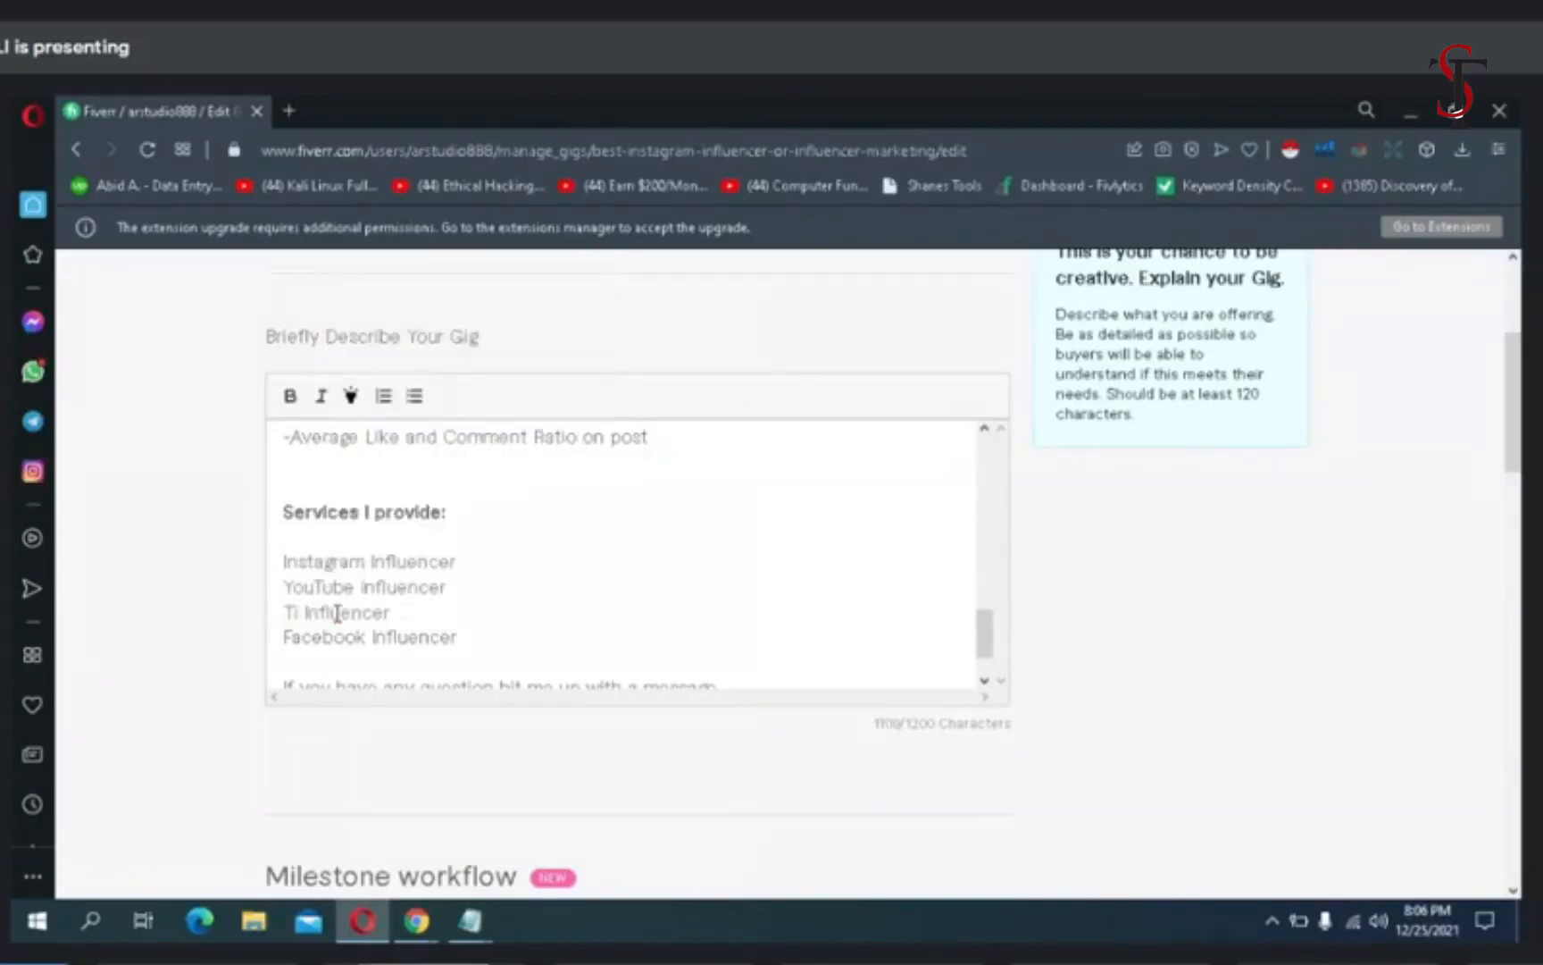
pyautogui.press('BackSpace')
pyautogui.press('BackSpace')
pyautogui.write('twitter')
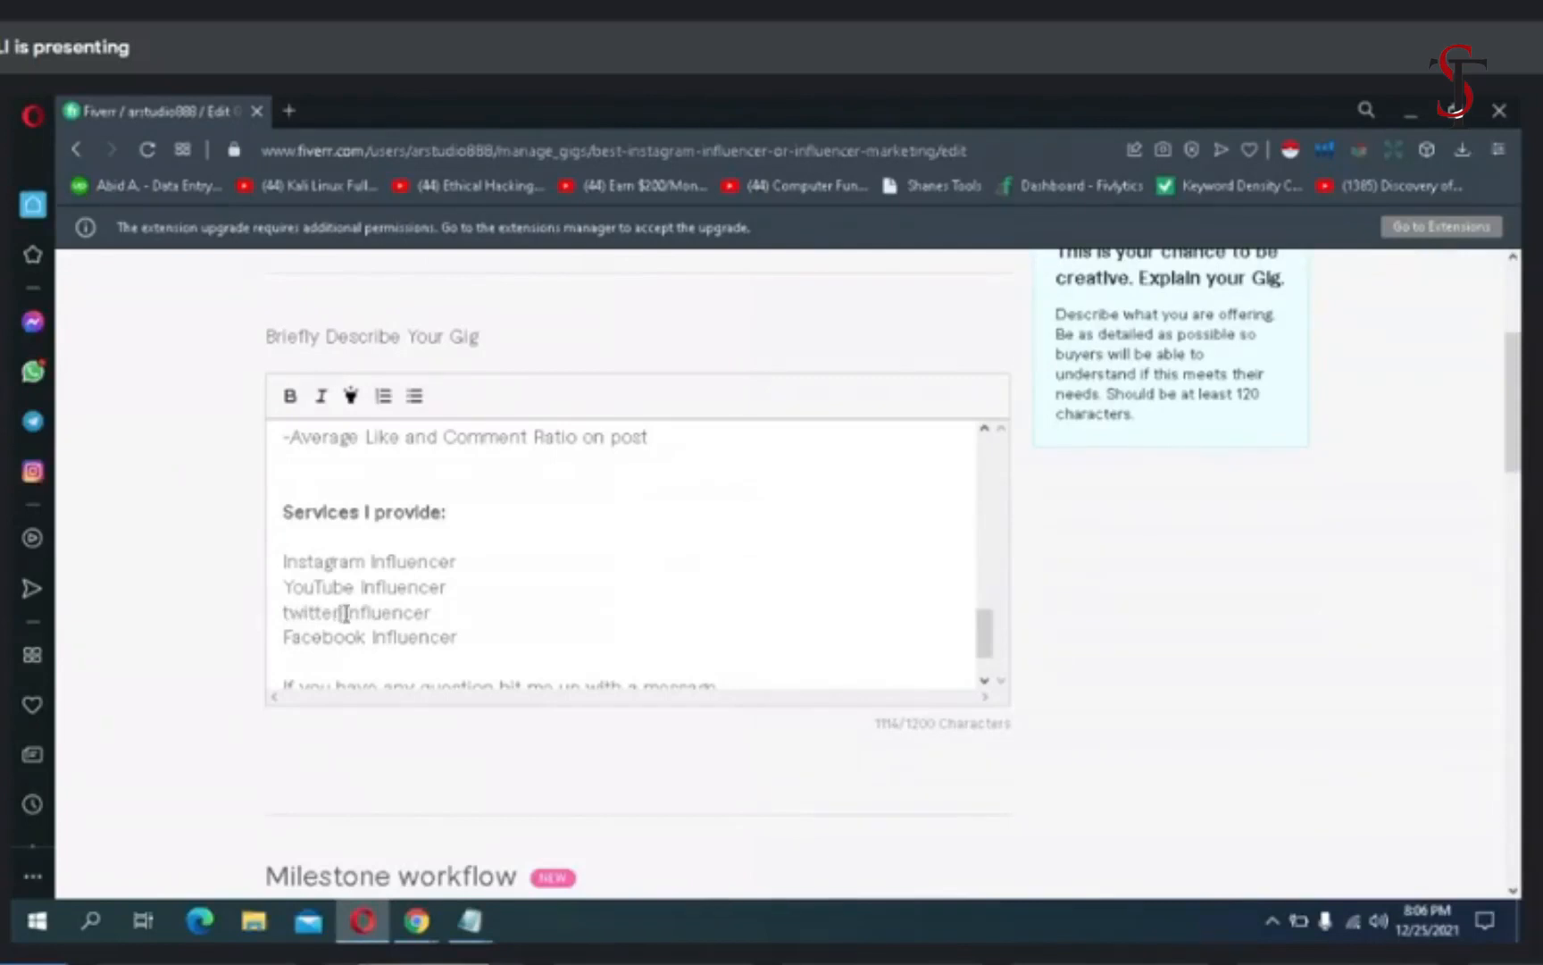
pyautogui.click(436, 611)
# - Highlight the closing lines from "If you have any question hit me up with a message." to "Feel free to o" in the gig description
pyautogui.scroll(-1, 486, 619)
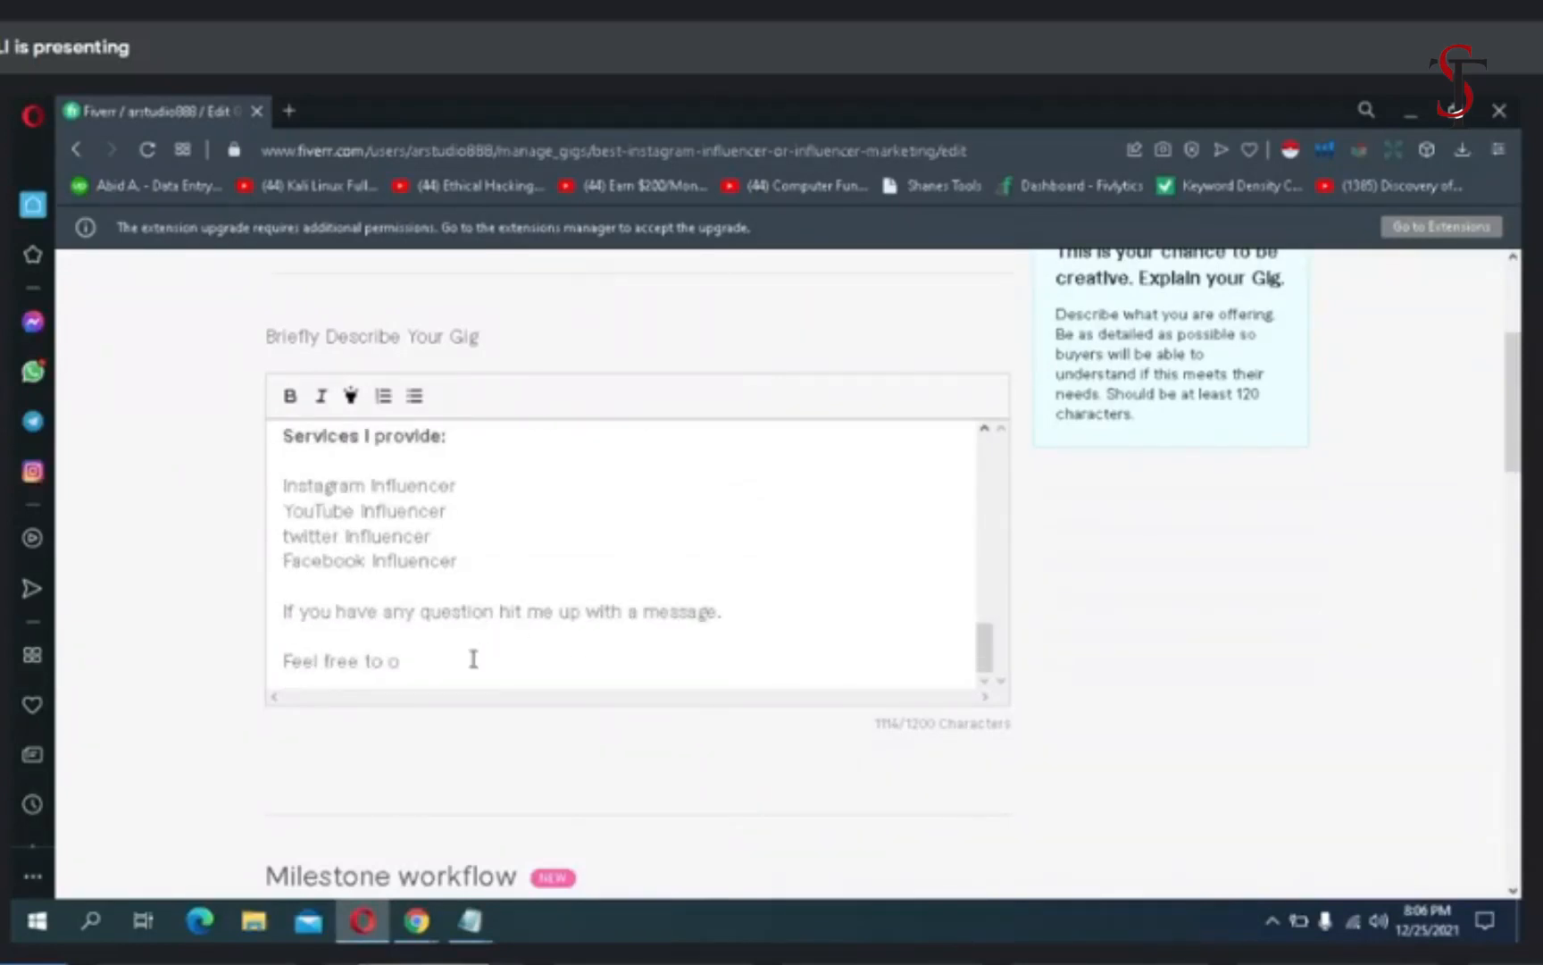
pyautogui.moveTo(471, 659); pyautogui.dragTo(290, 617)
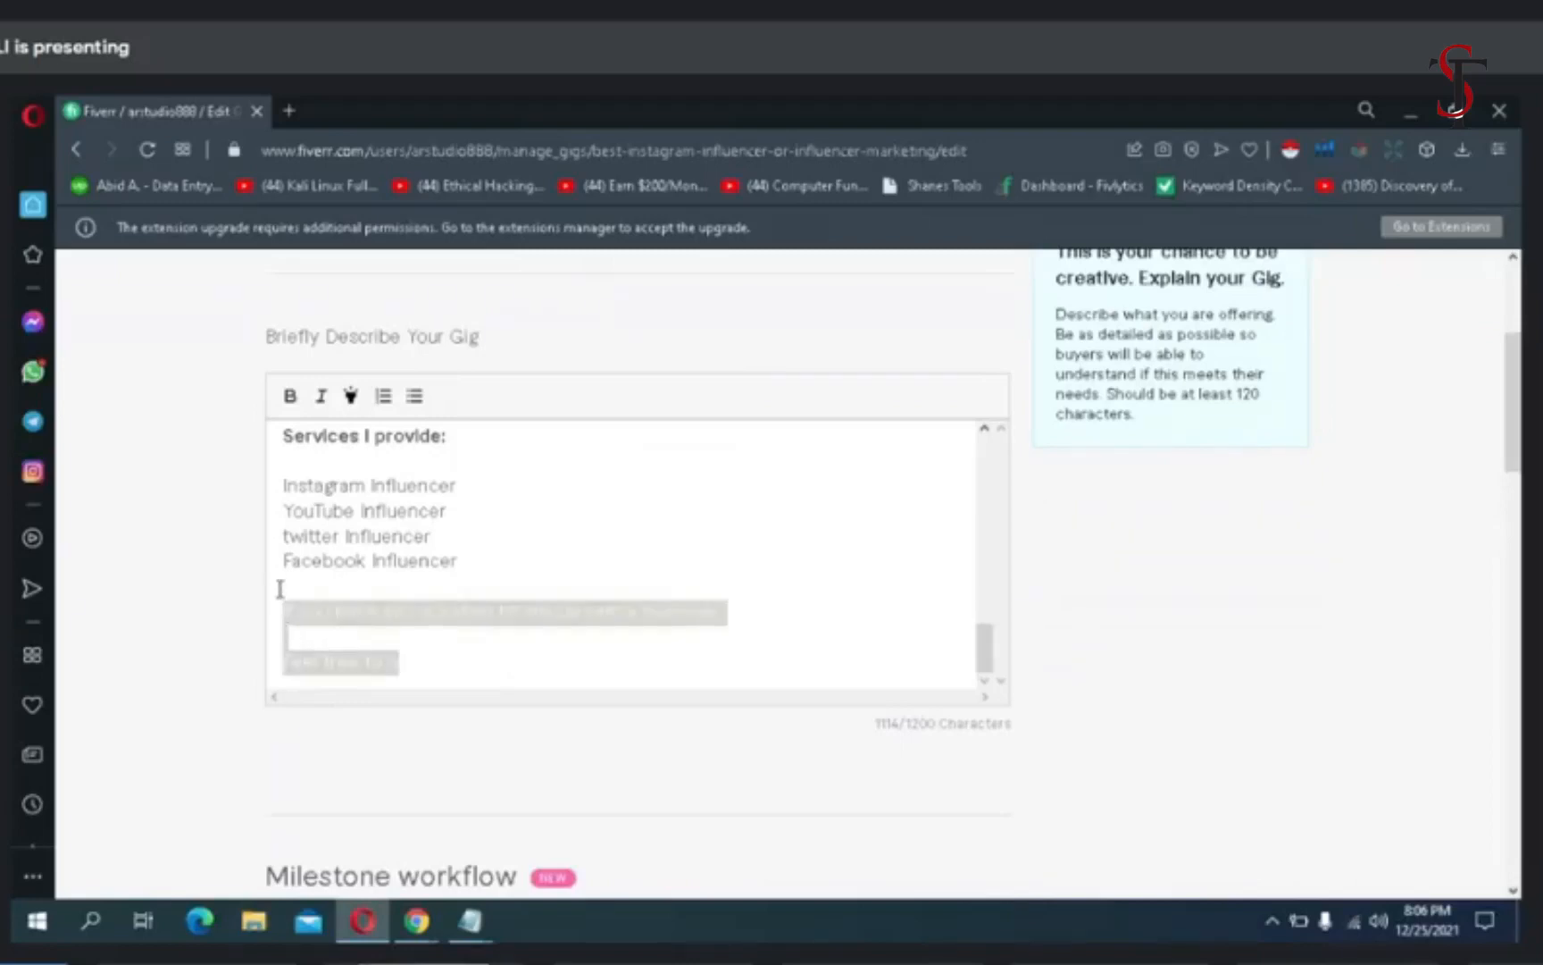
pyautogui.click(349, 402)
pyautogui.click(524, 644)
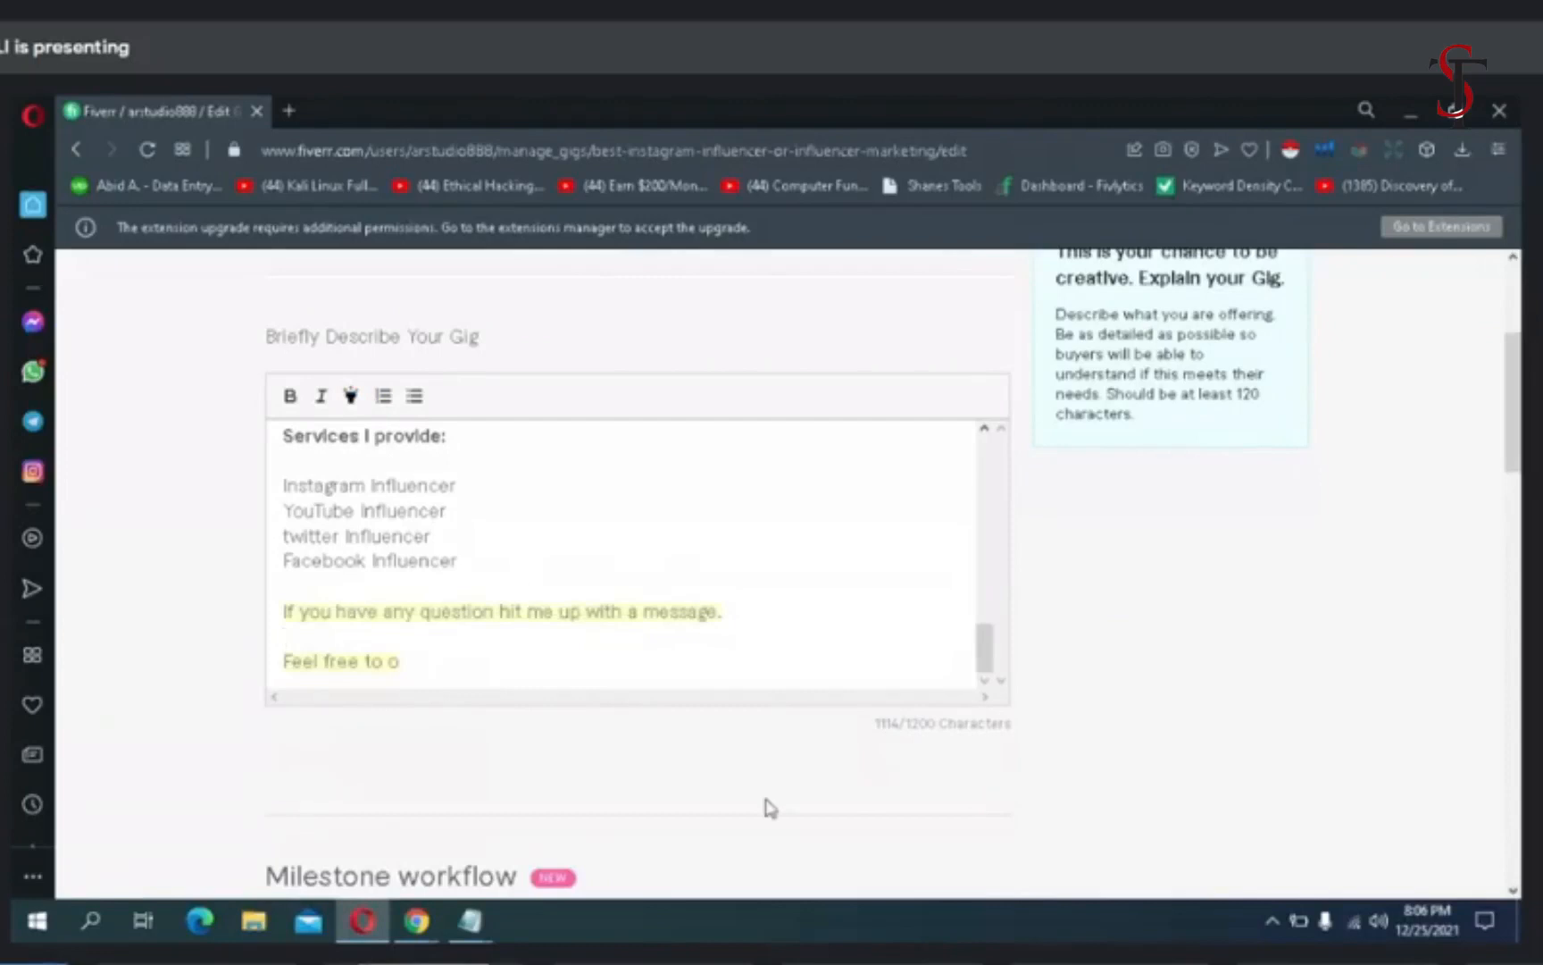
# - Copy the FAQ question "WHAT NICHES YOU DO NOT WORK WITH?" from the influencer gigs packages notes in Notepad
pyautogui.scroll(-6, 770, 806)
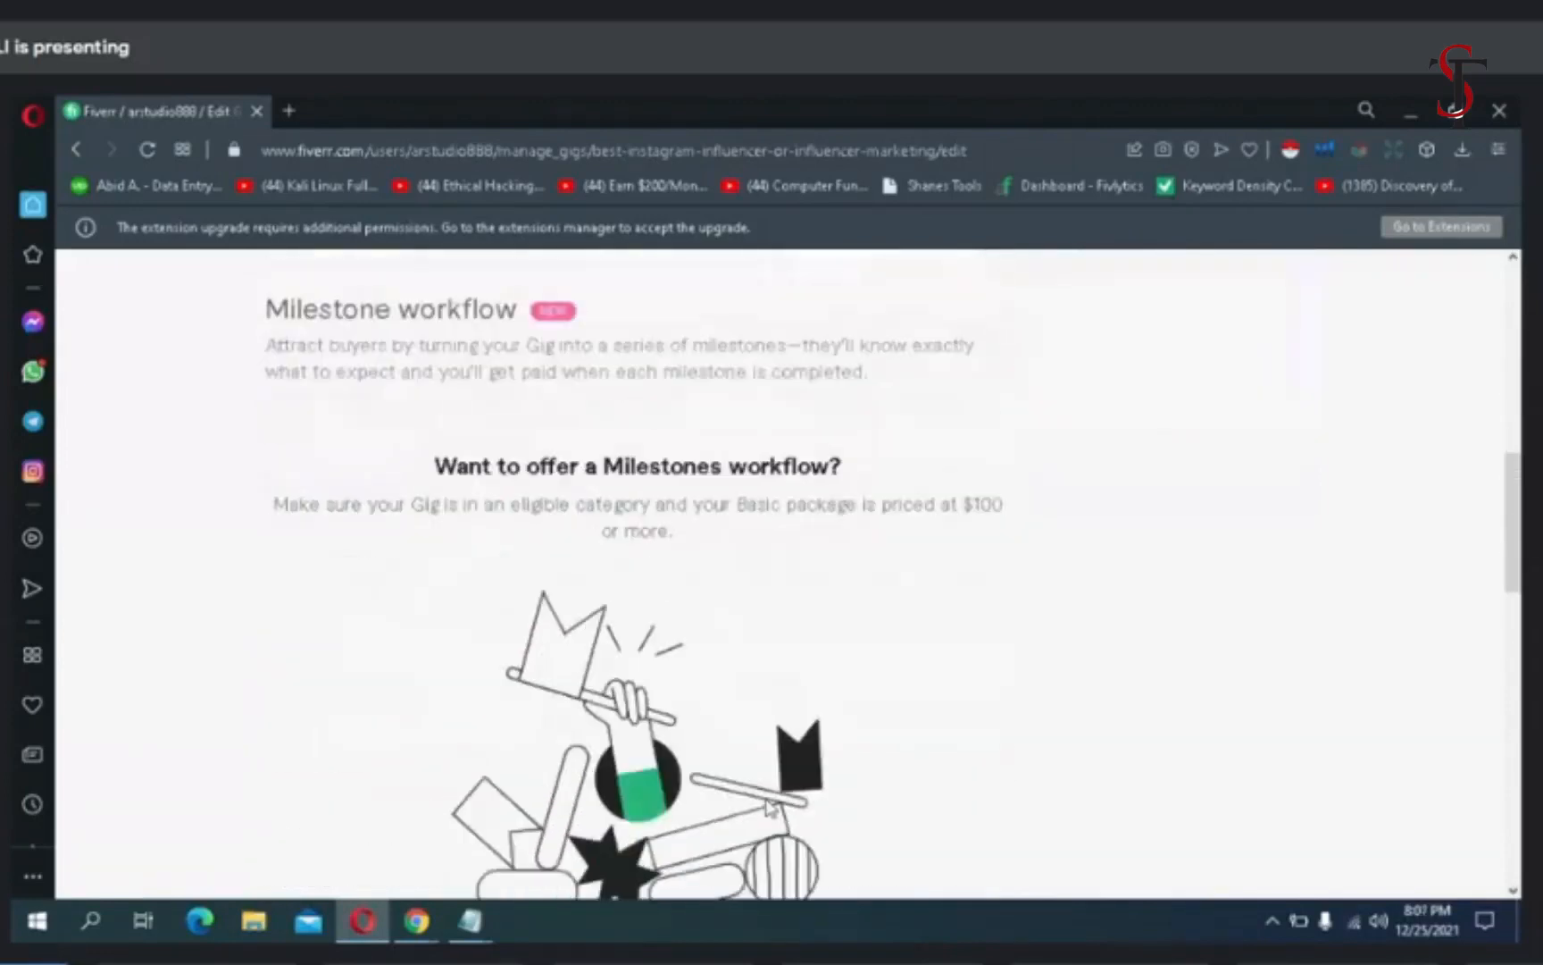
pyautogui.scroll(-5, 770, 806)
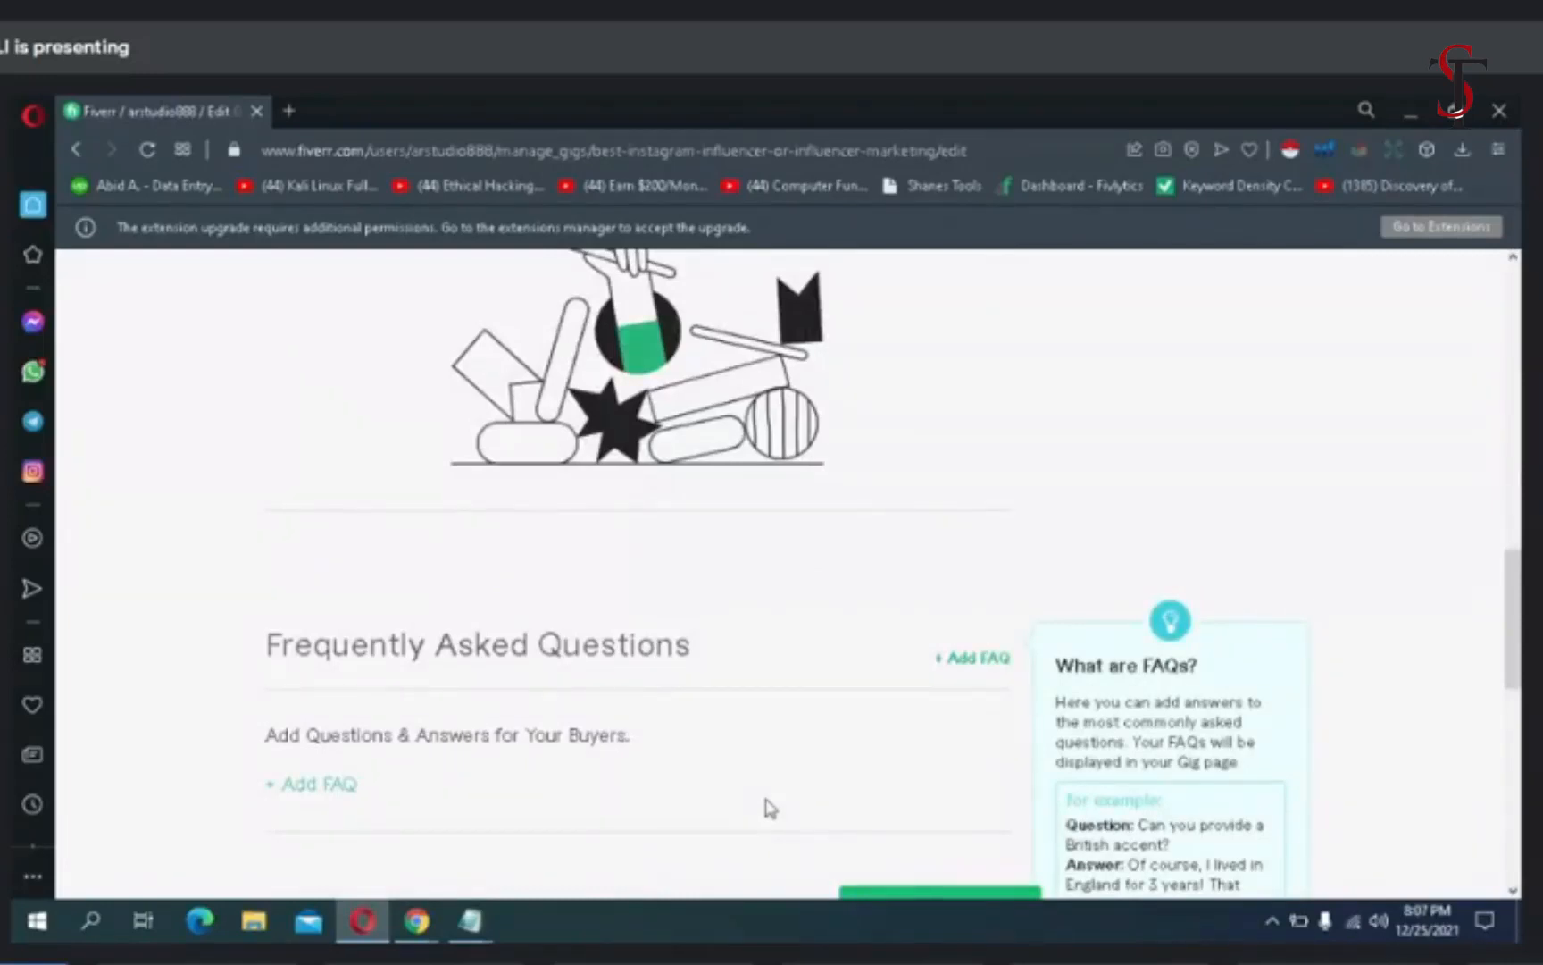
pyautogui.scroll(-2, 770, 807)
pyautogui.scroll(-1, 770, 806)
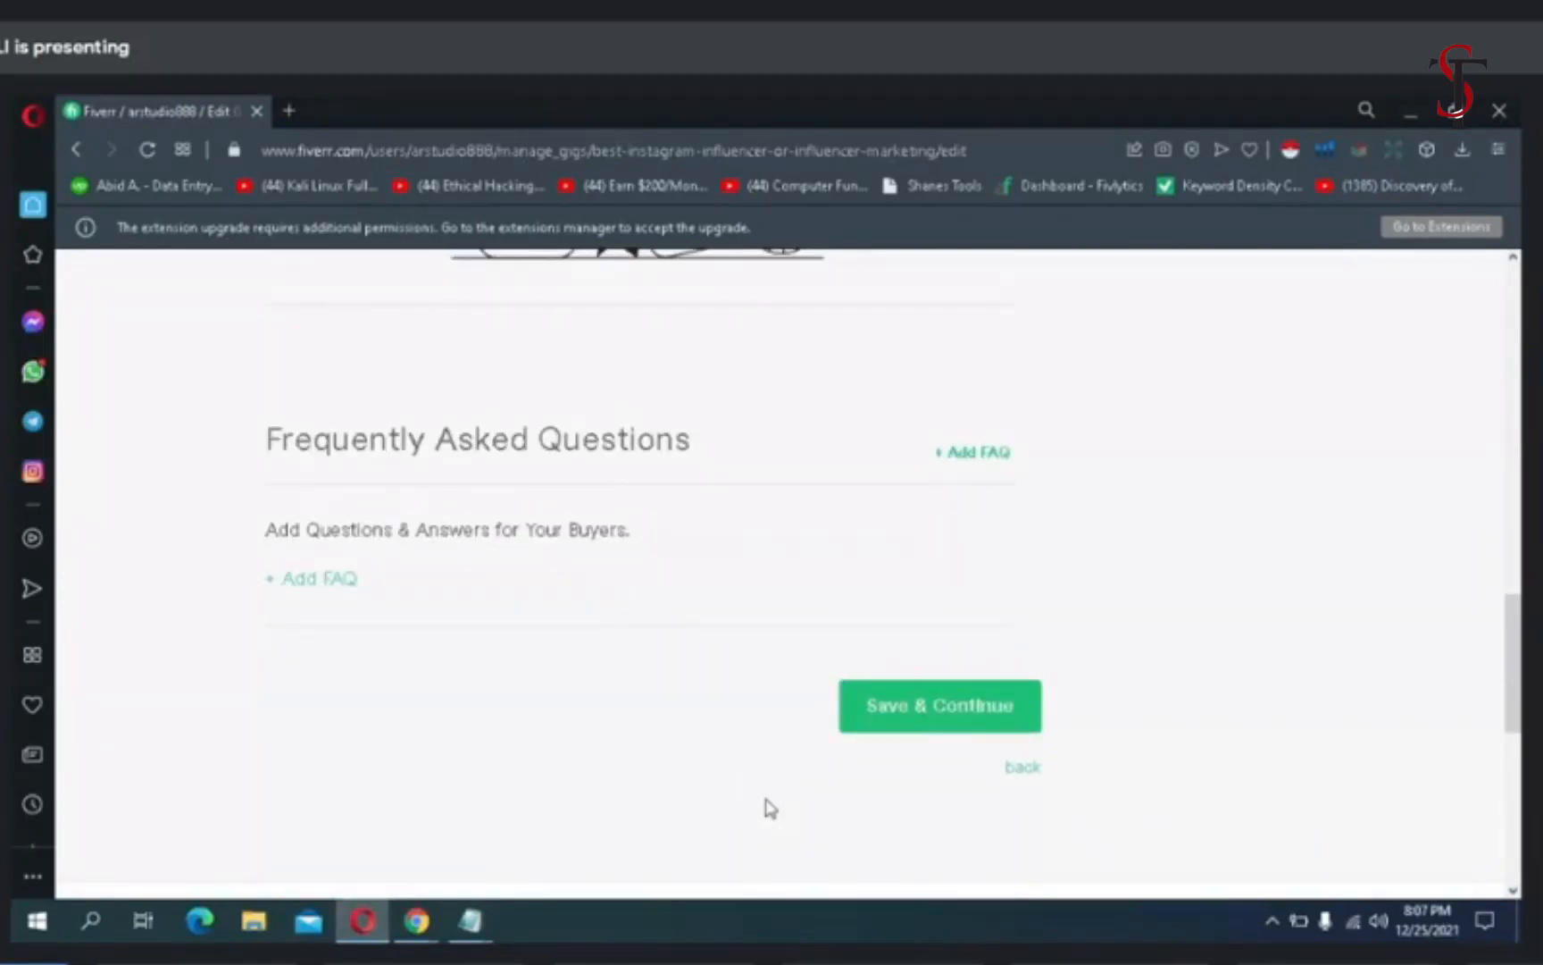
pyautogui.moveTo(483, 922)
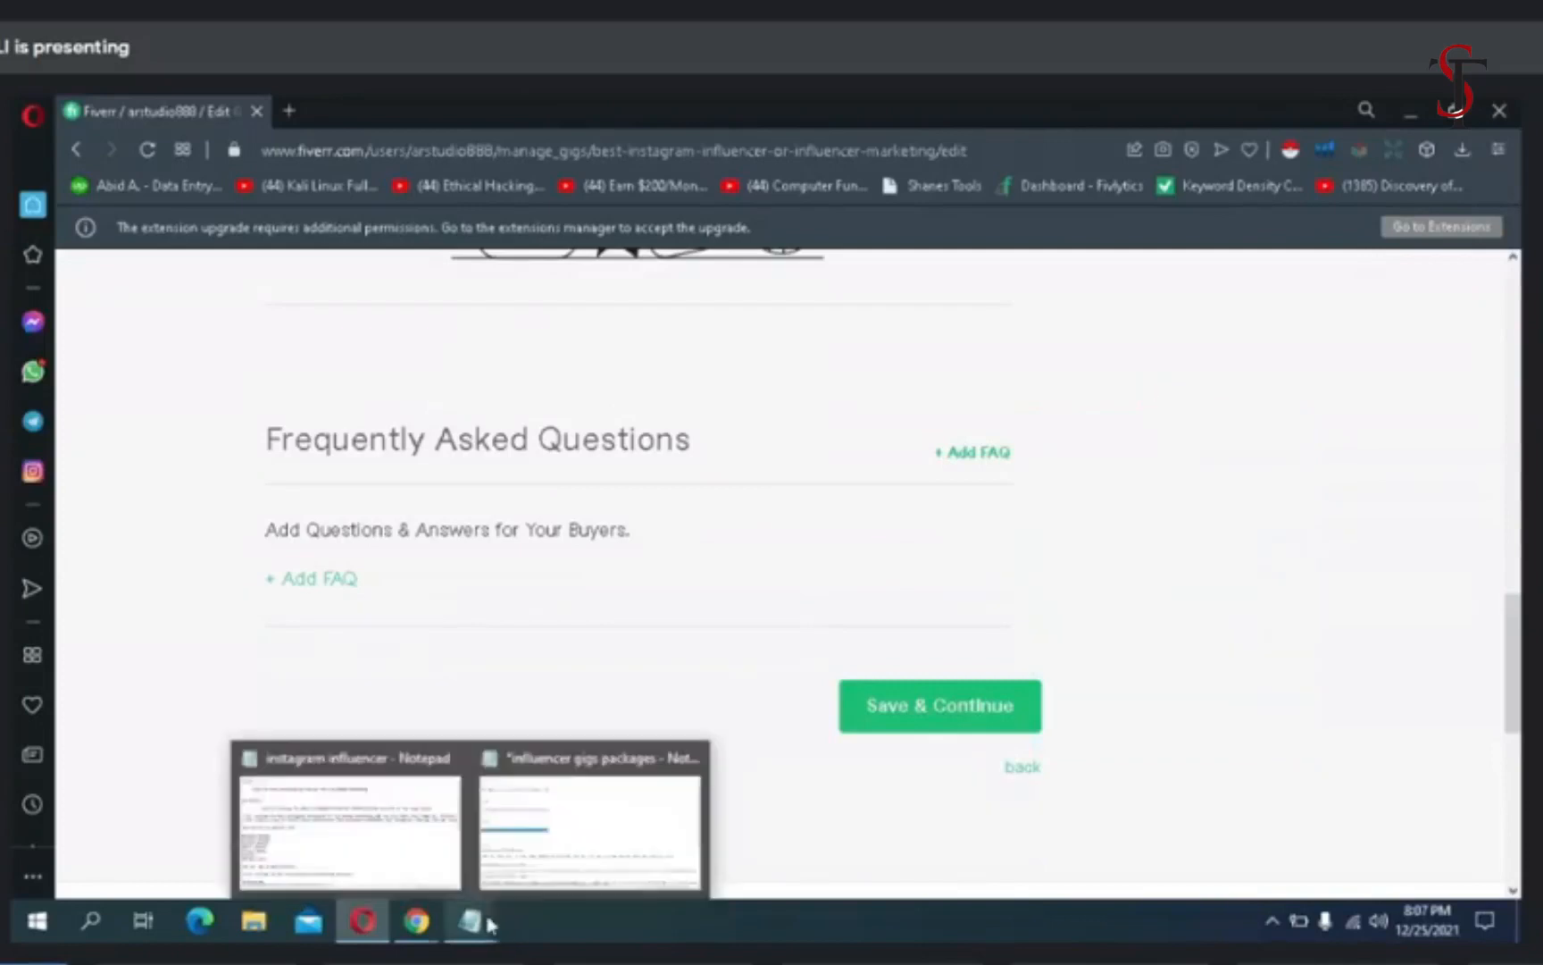
pyautogui.click(575, 859)
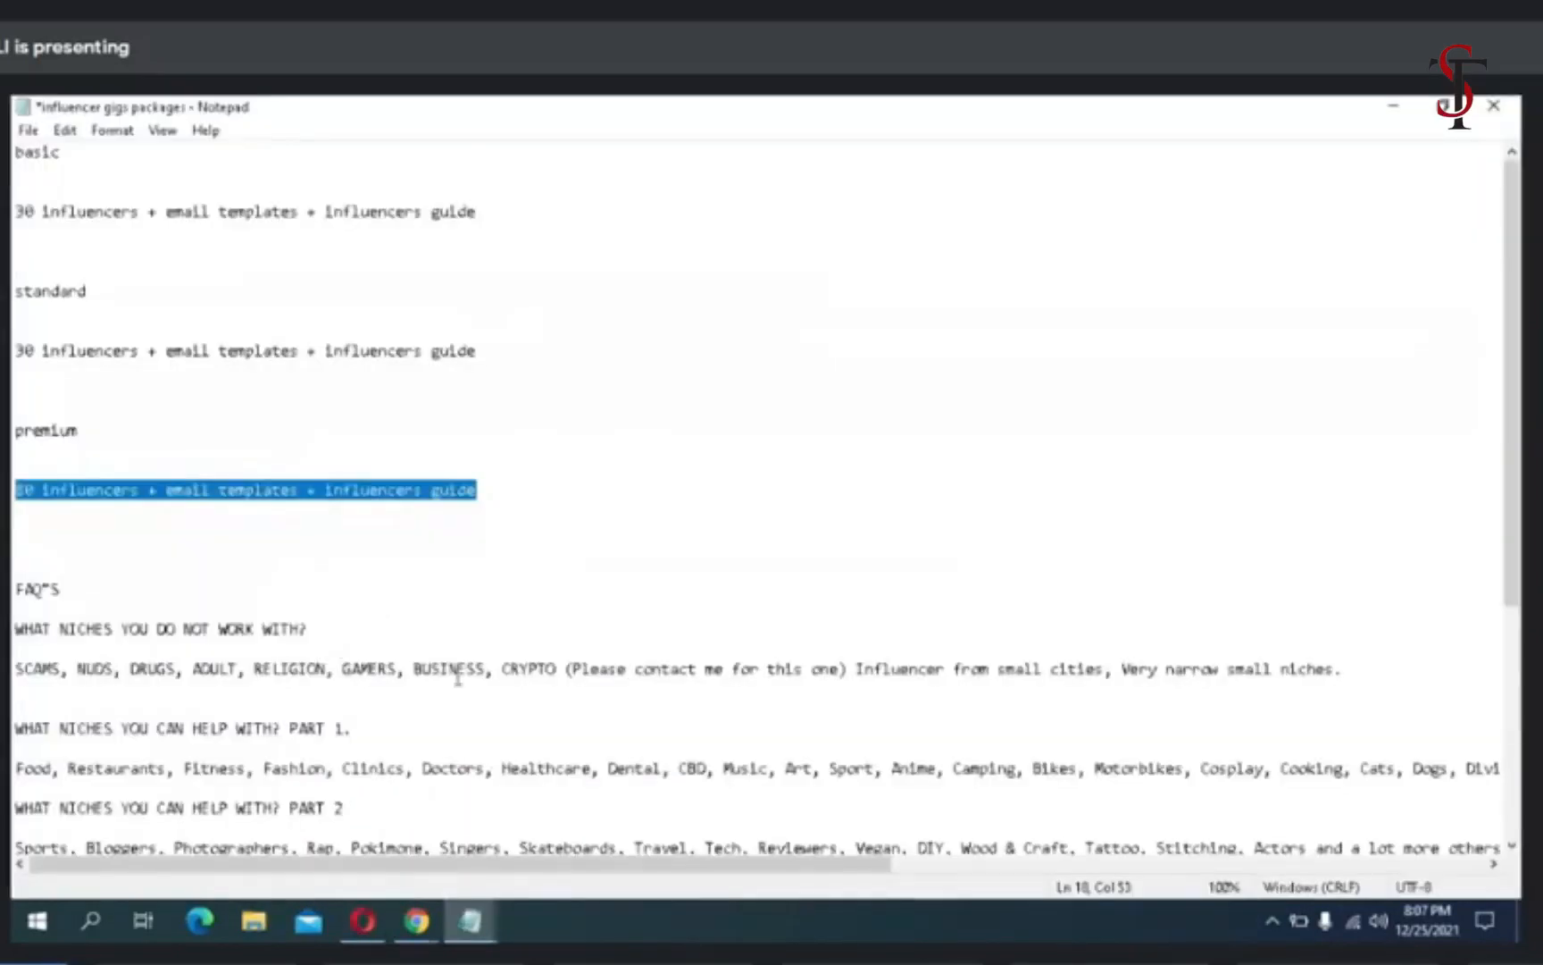
pyautogui.scroll(-3, 457, 674)
pyautogui.scroll(-1, 457, 674)
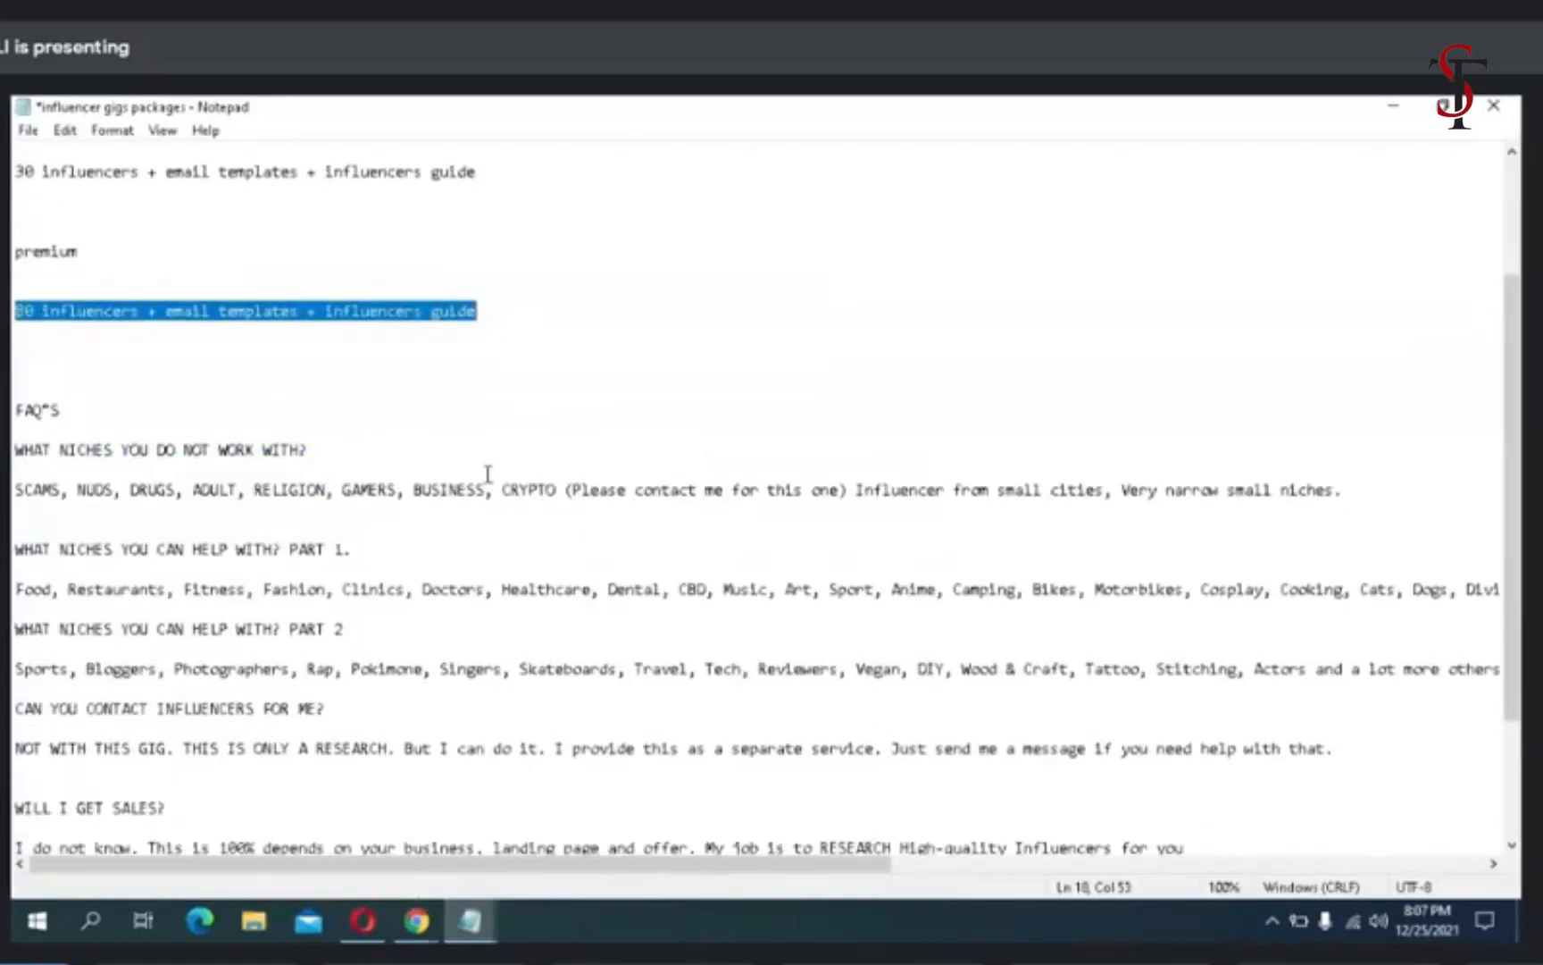
pyautogui.moveTo(309, 450); pyautogui.dragTo(15, 451)
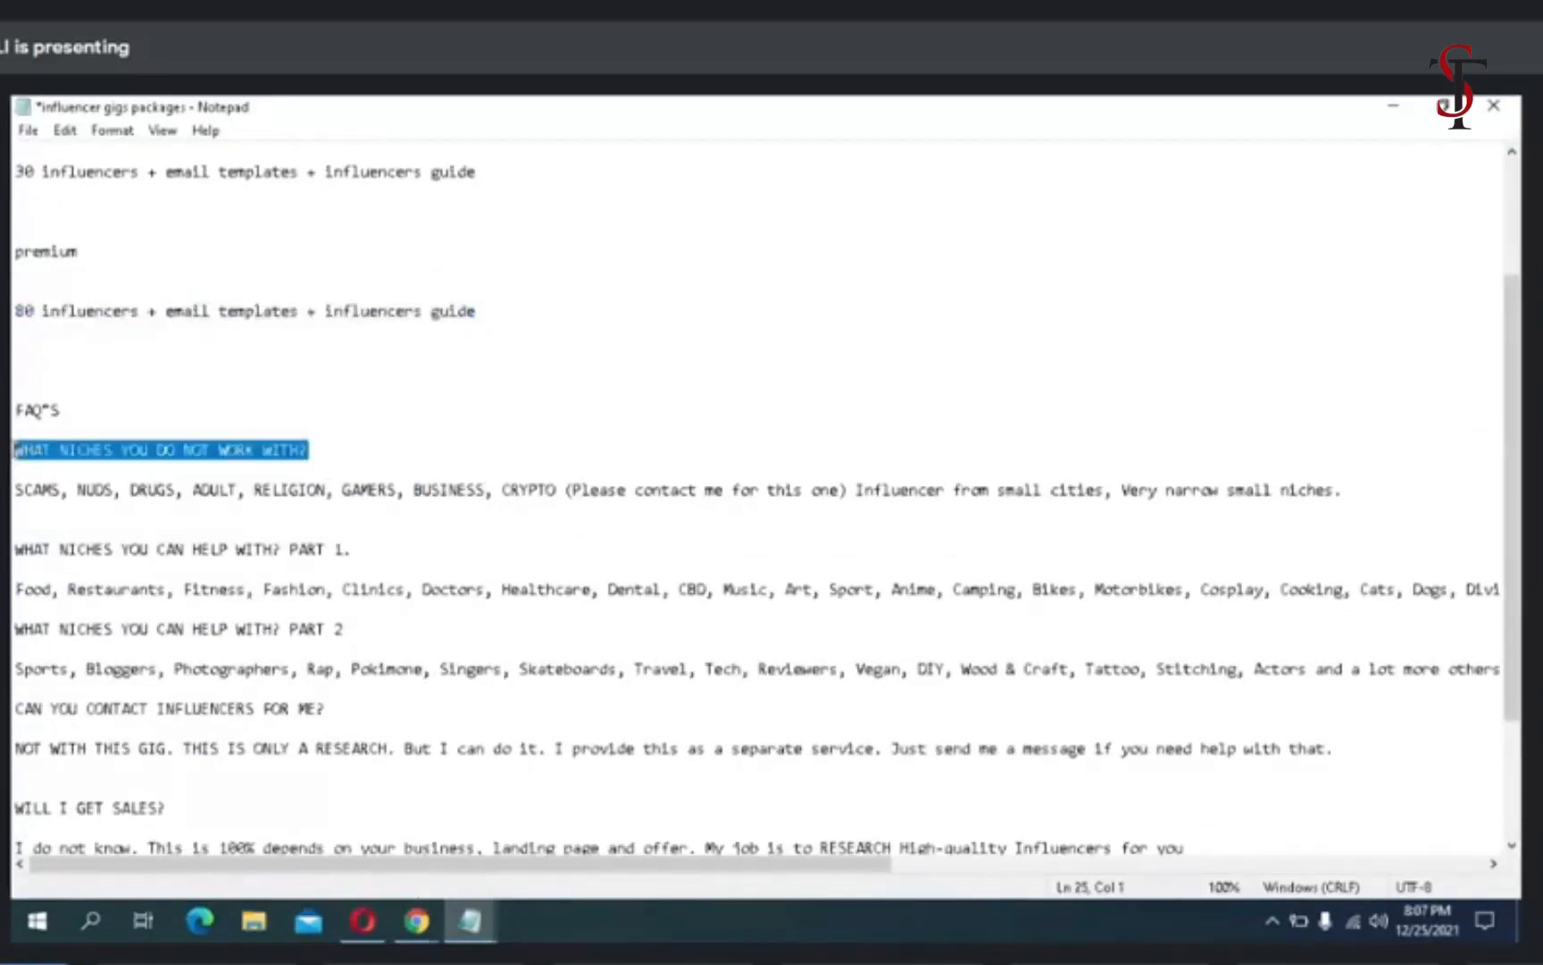
pyautogui.rightClick(15, 450)
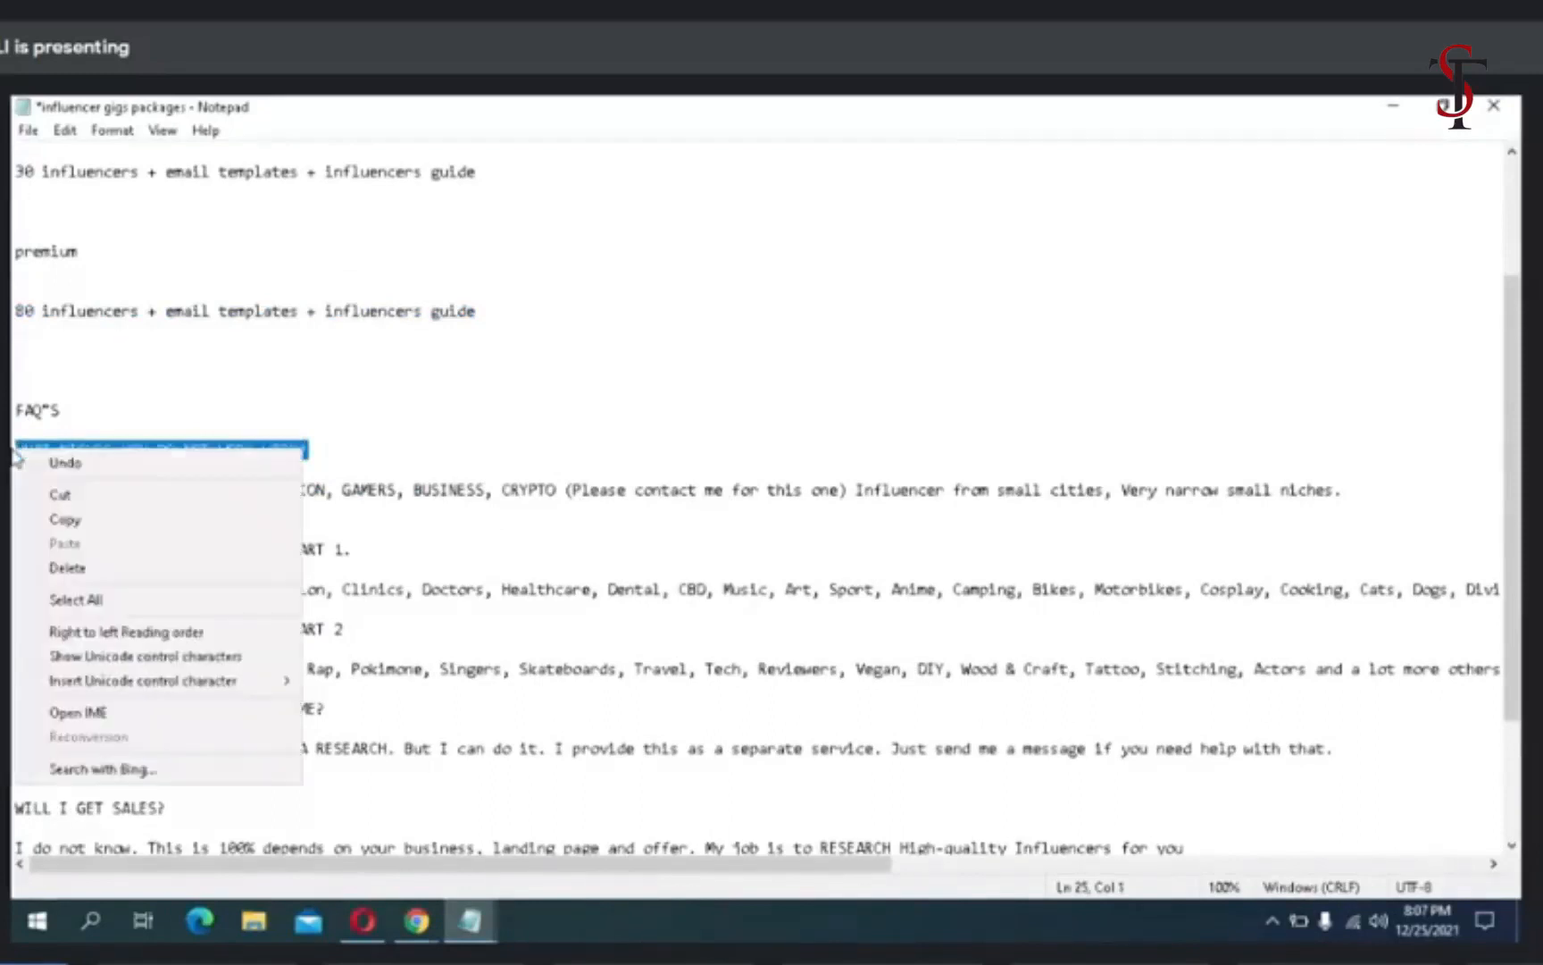
pyautogui.click(79, 519)
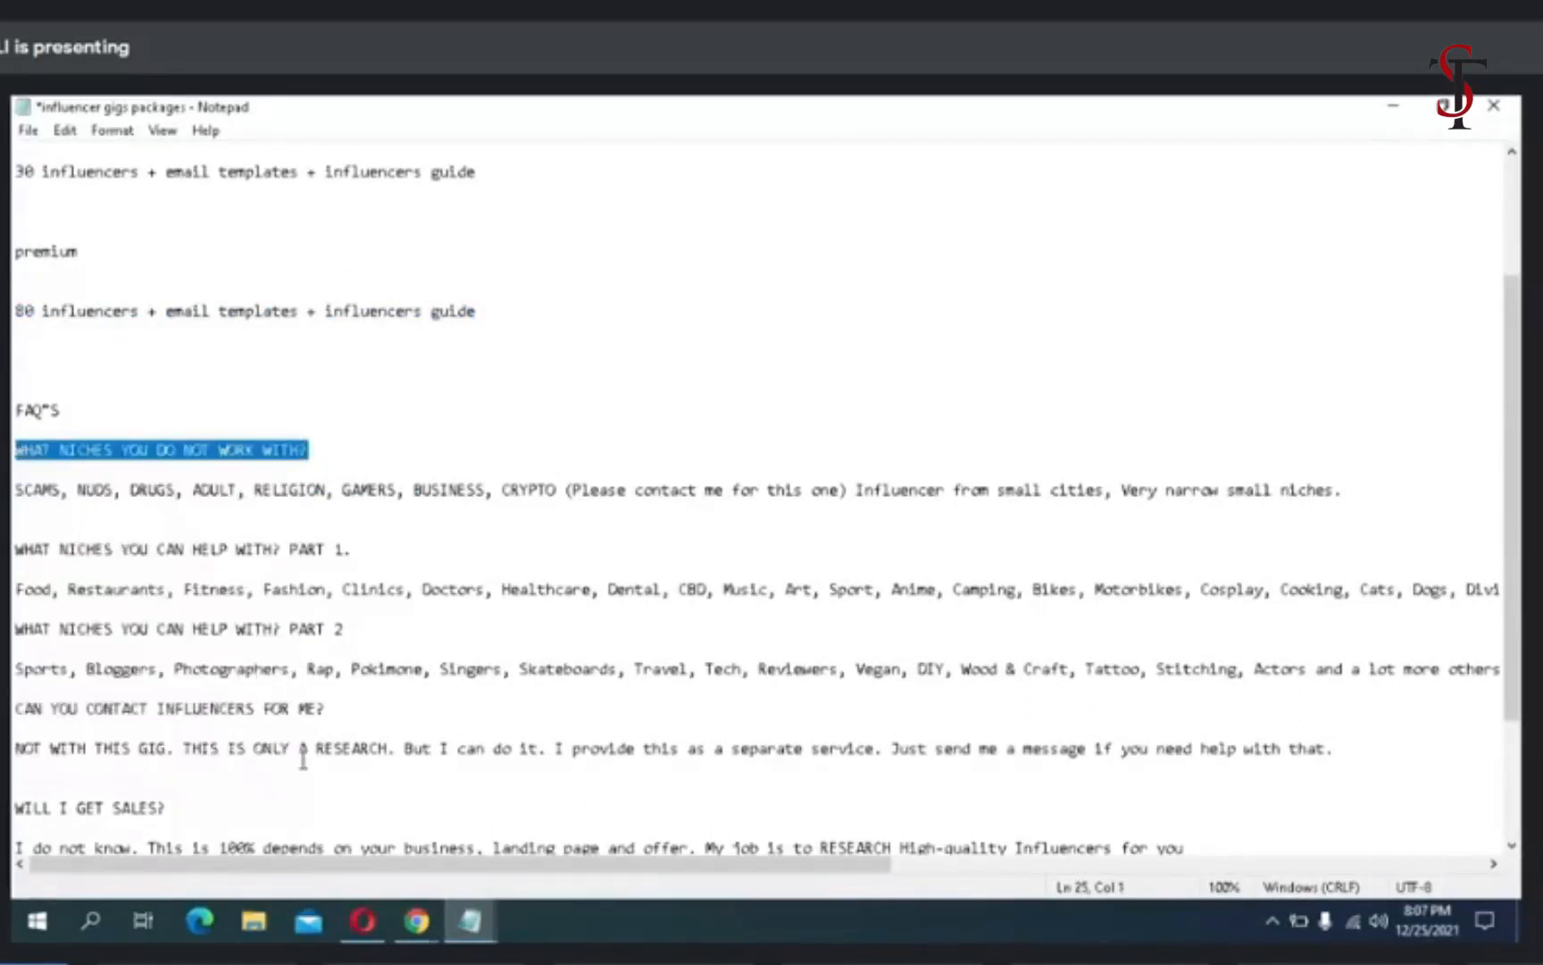
# - Back on the Fiverr gig page, start a new FAQ entry and paste the copied text as its question
pyautogui.moveTo(375, 933)
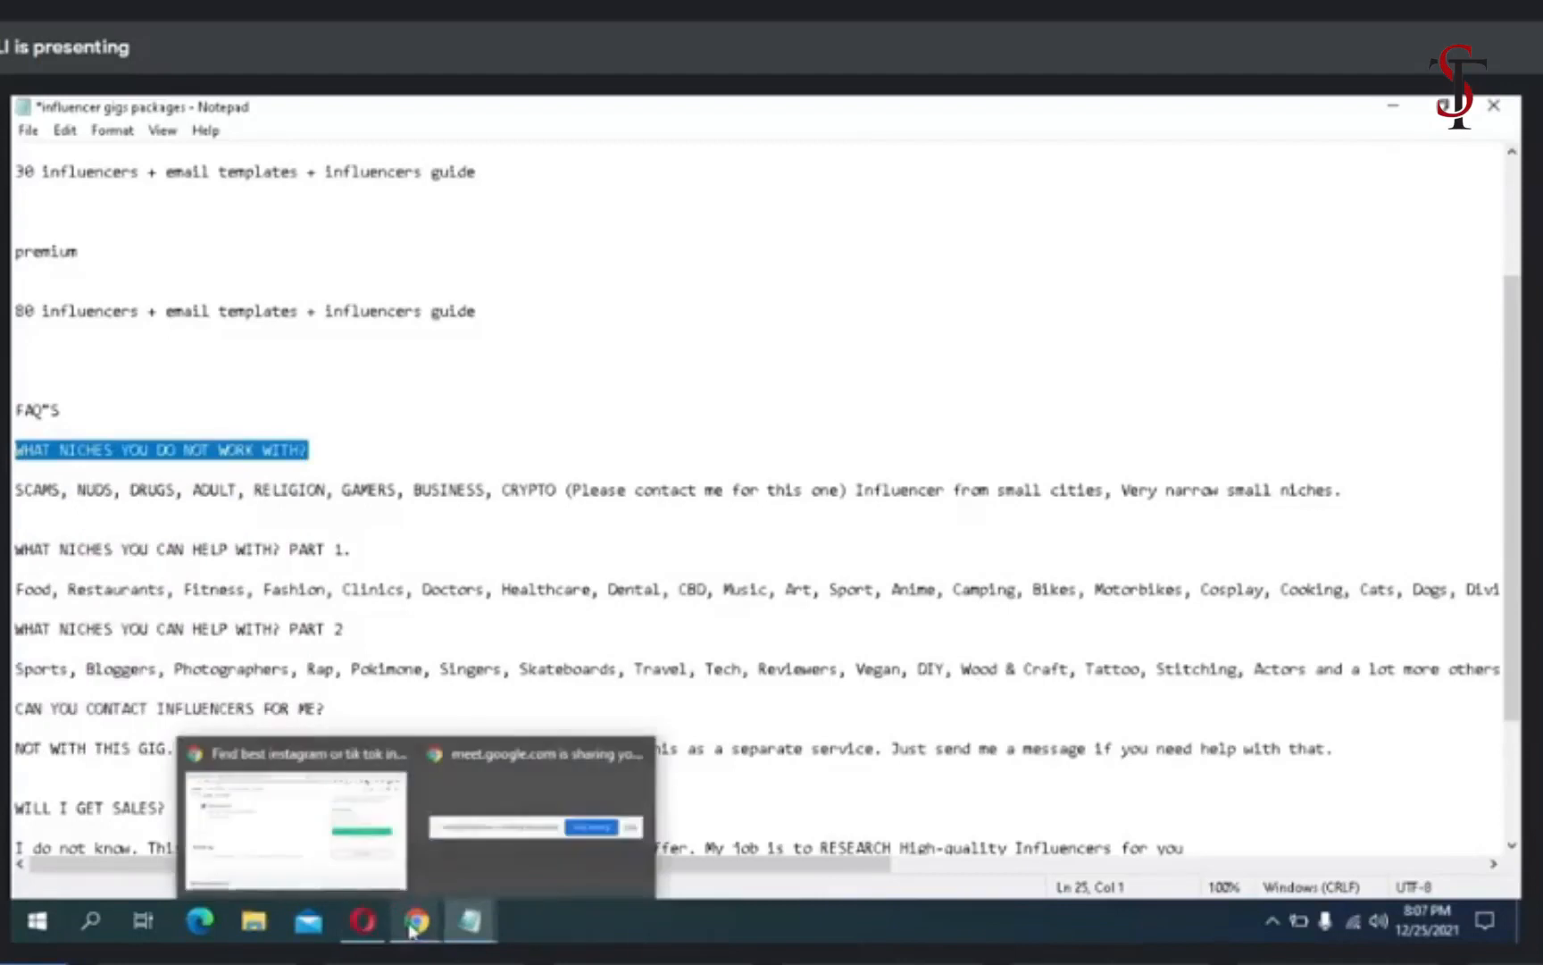
pyautogui.click(356, 880)
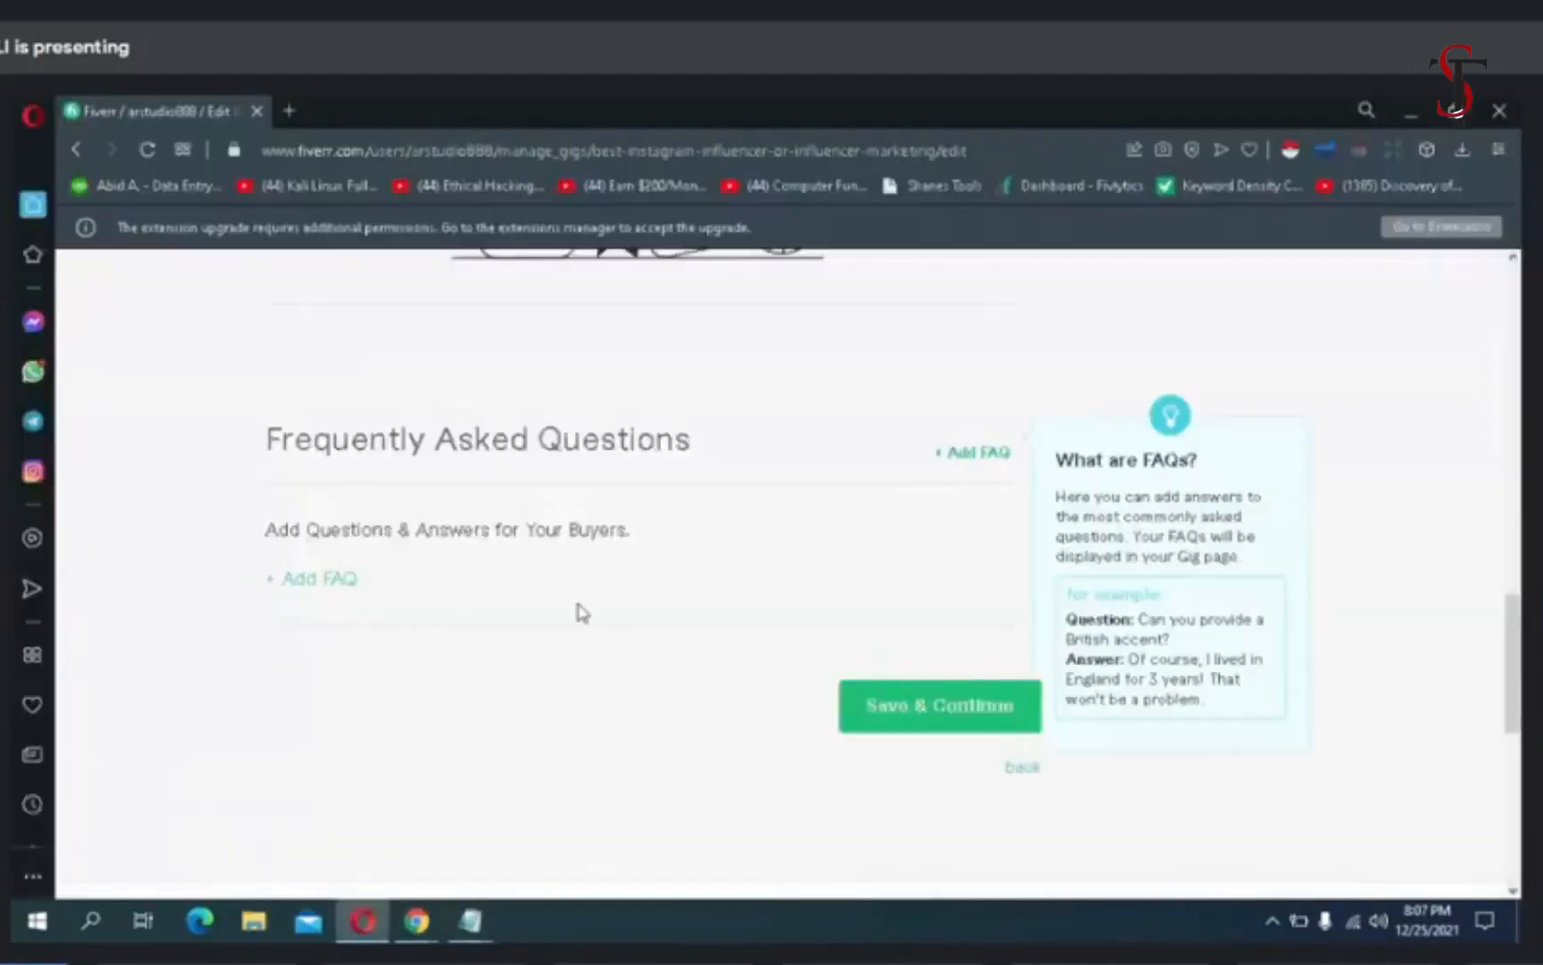
pyautogui.click(982, 458)
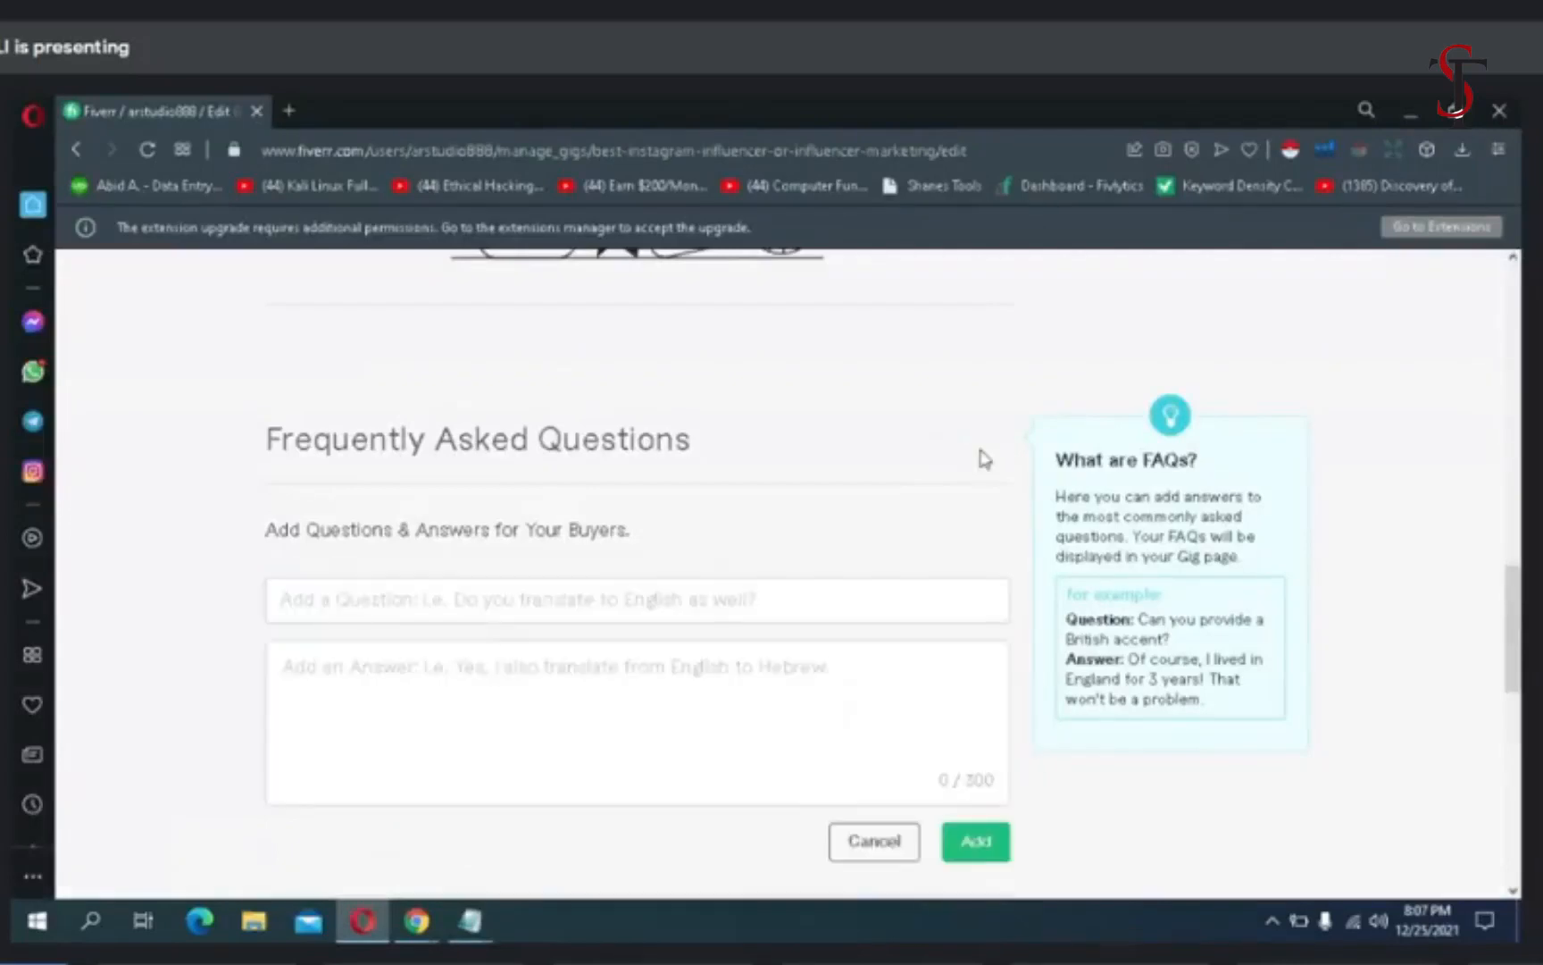
pyautogui.click(465, 597)
pyautogui.rightClick(466, 605)
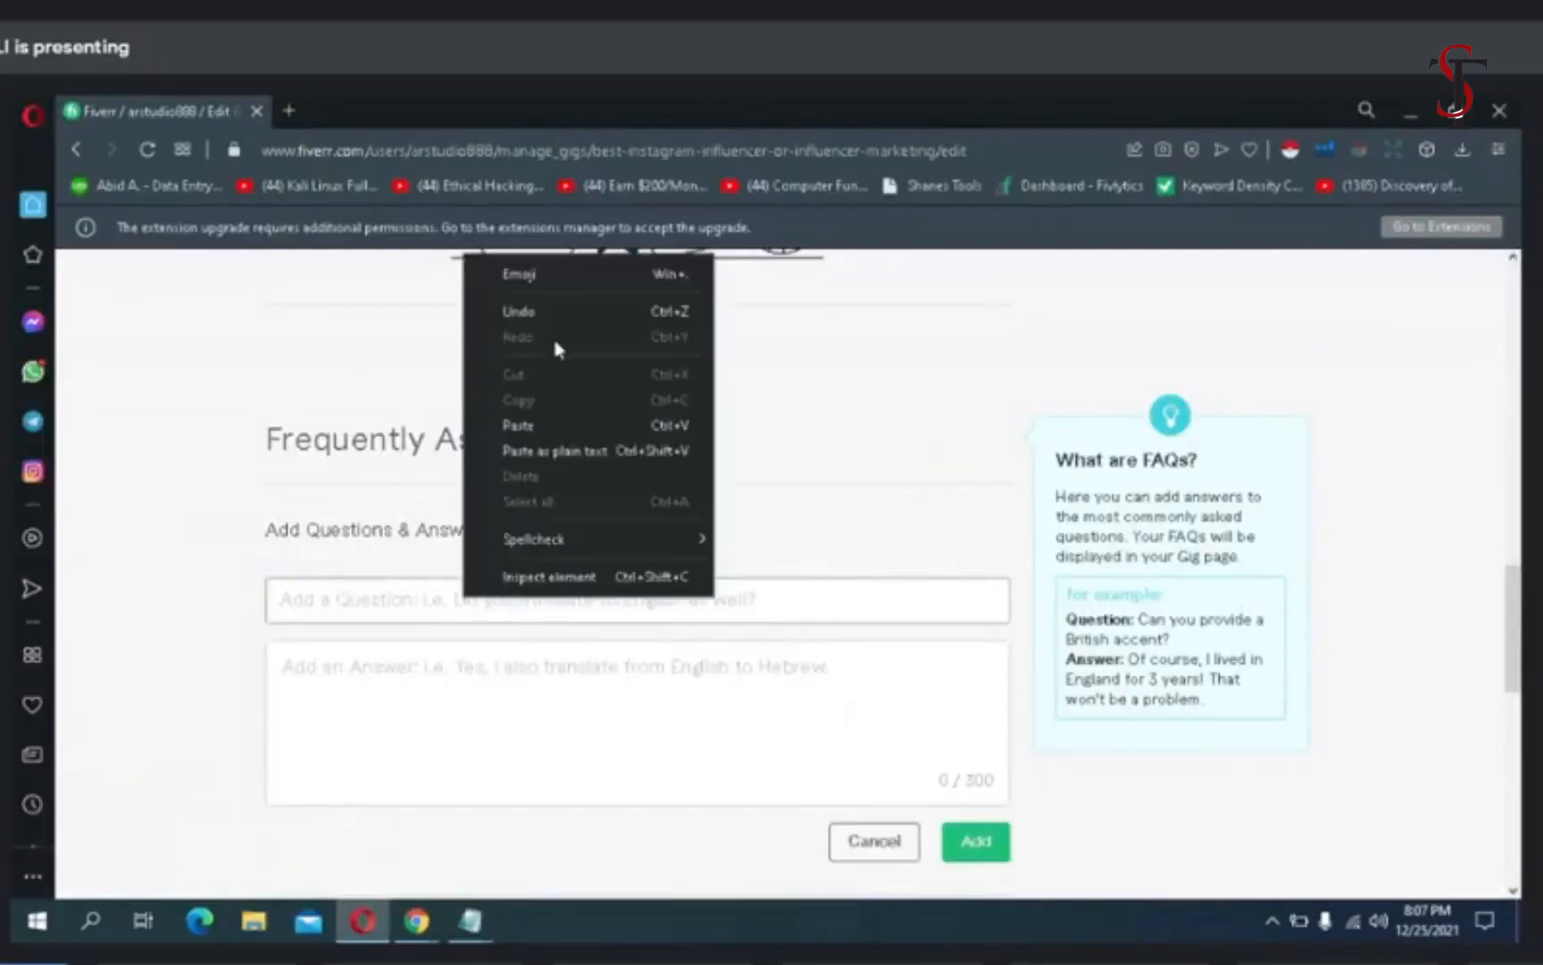
pyautogui.click(519, 425)
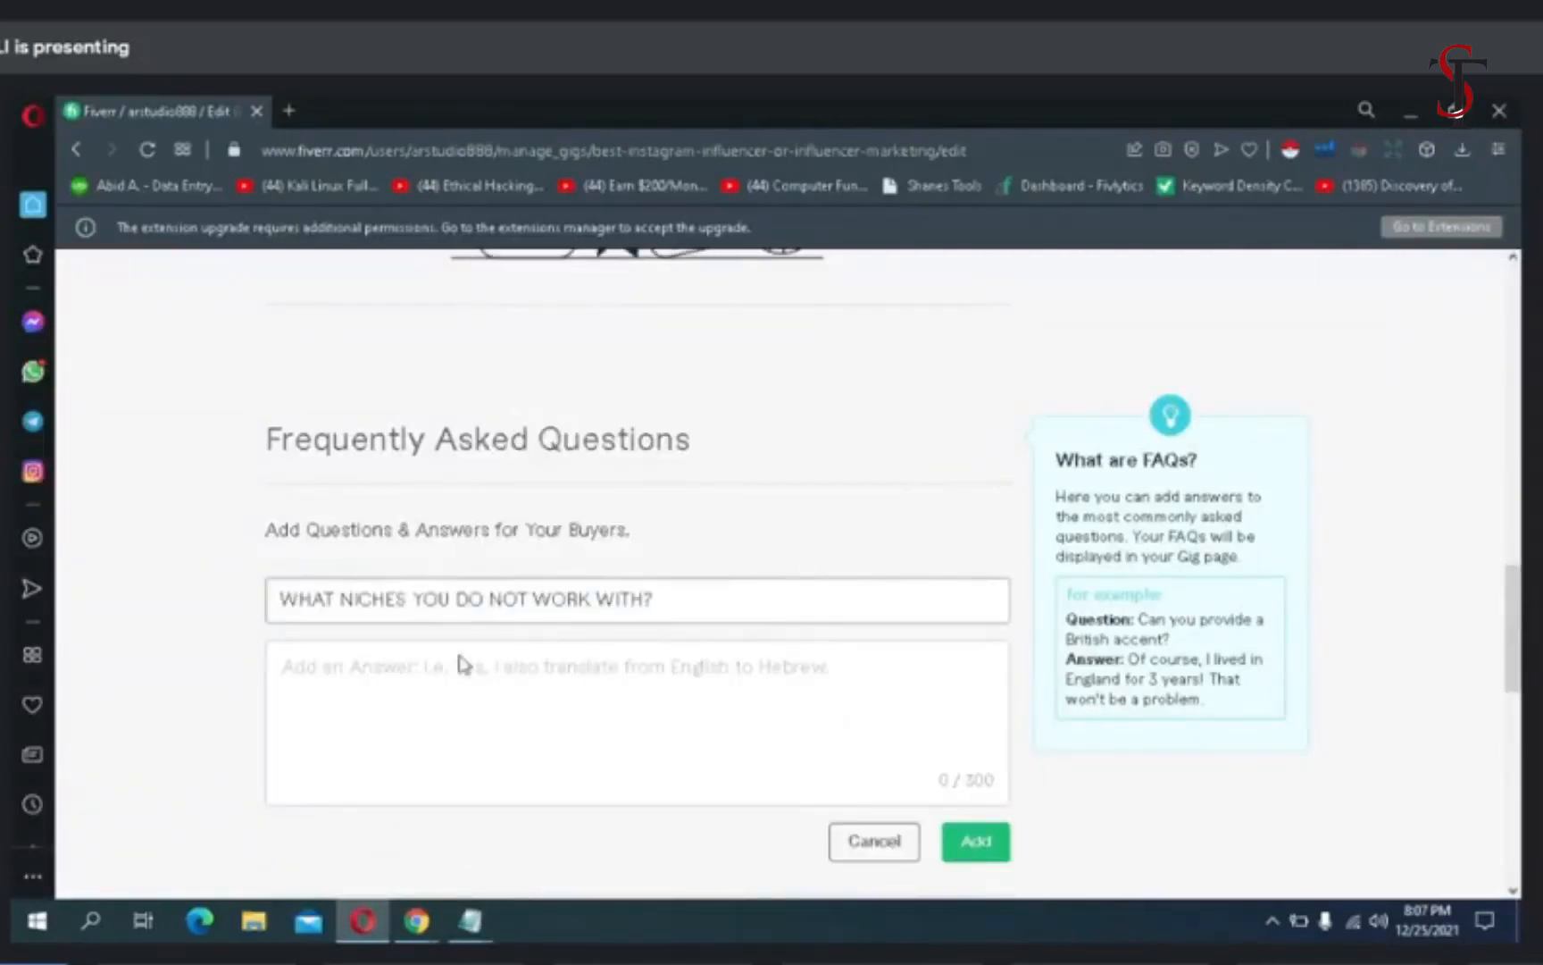
# - Copy the answer beginning "SCAMS, NUDS, DRUGS, ADULT" from the influencer gigs packages notes in Notepad
pyautogui.click(443, 668)
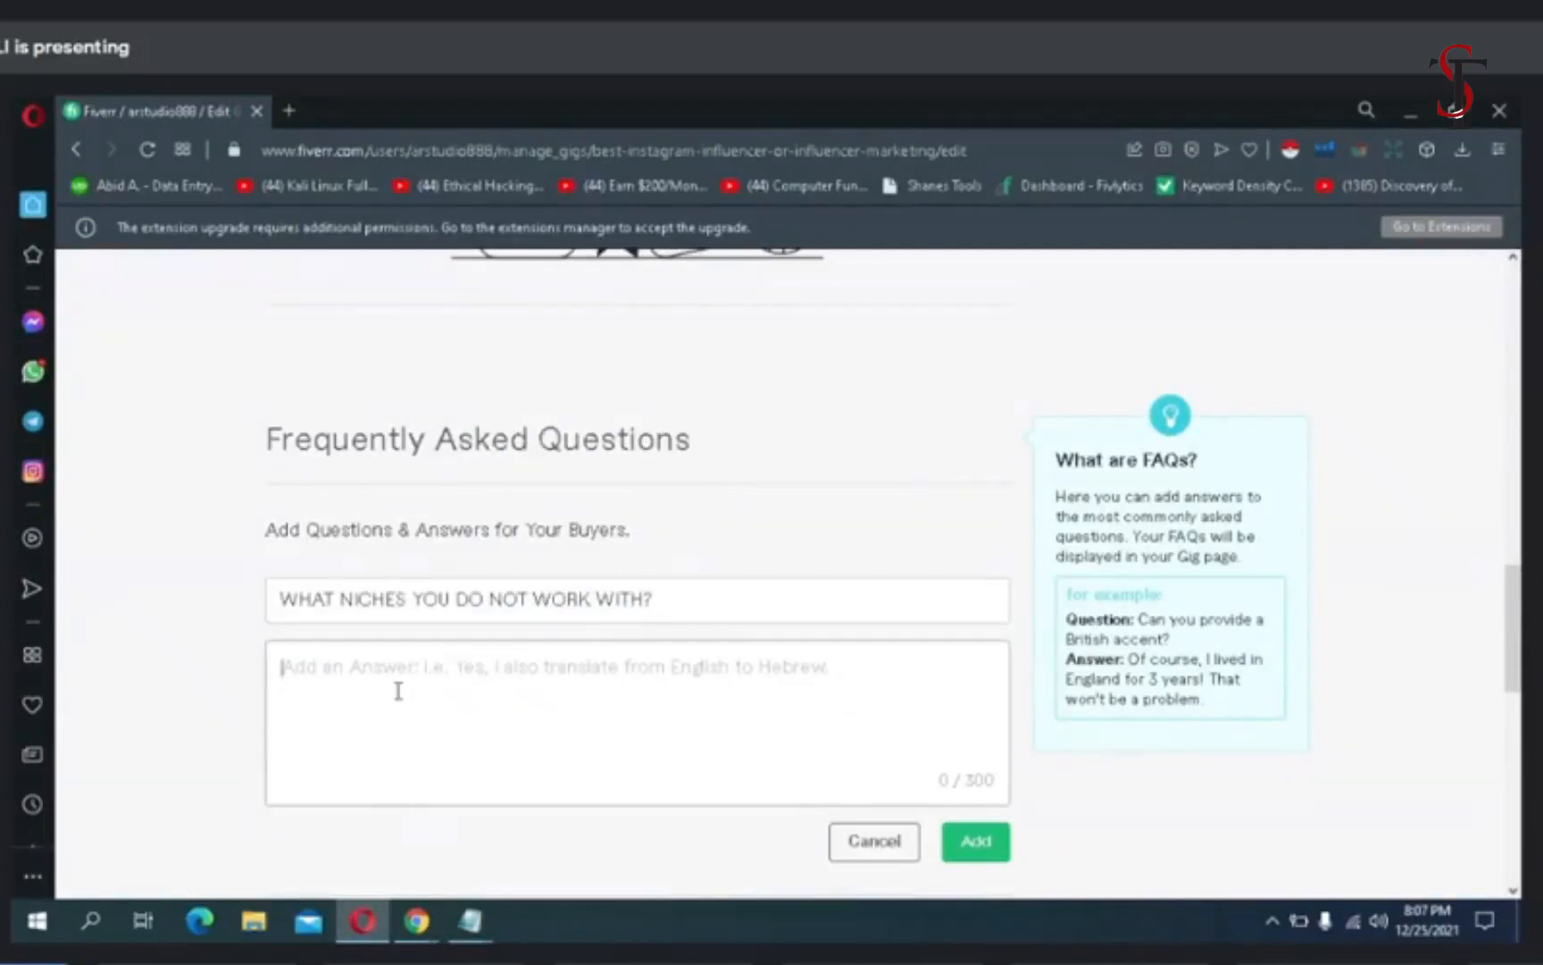
pyautogui.moveTo(464, 933)
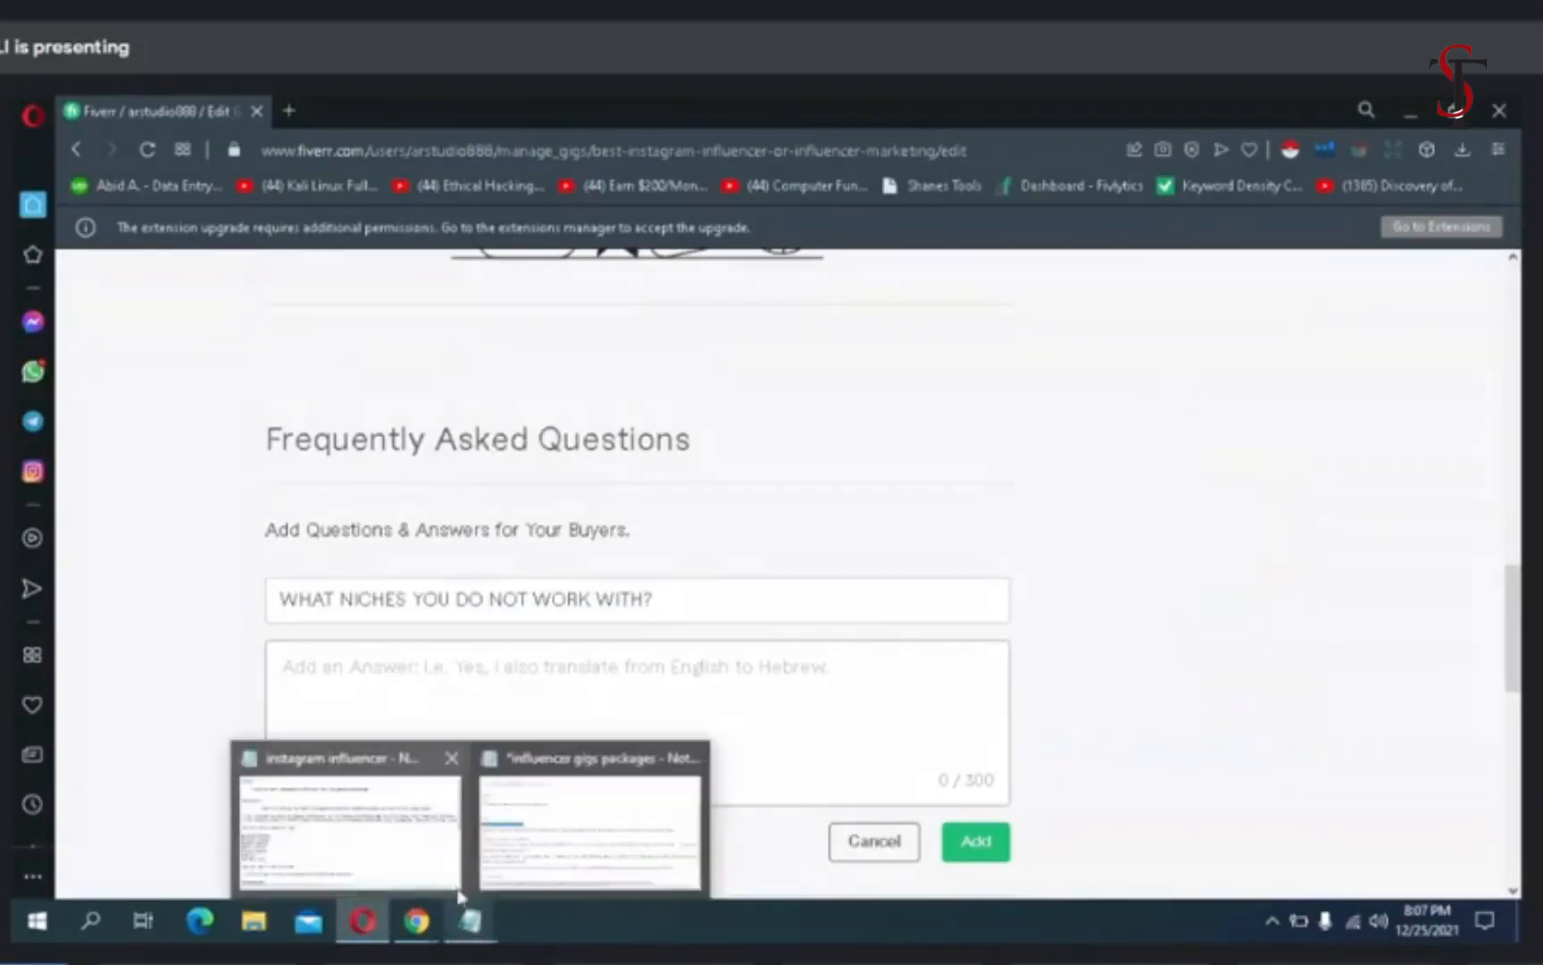
pyautogui.click(393, 853)
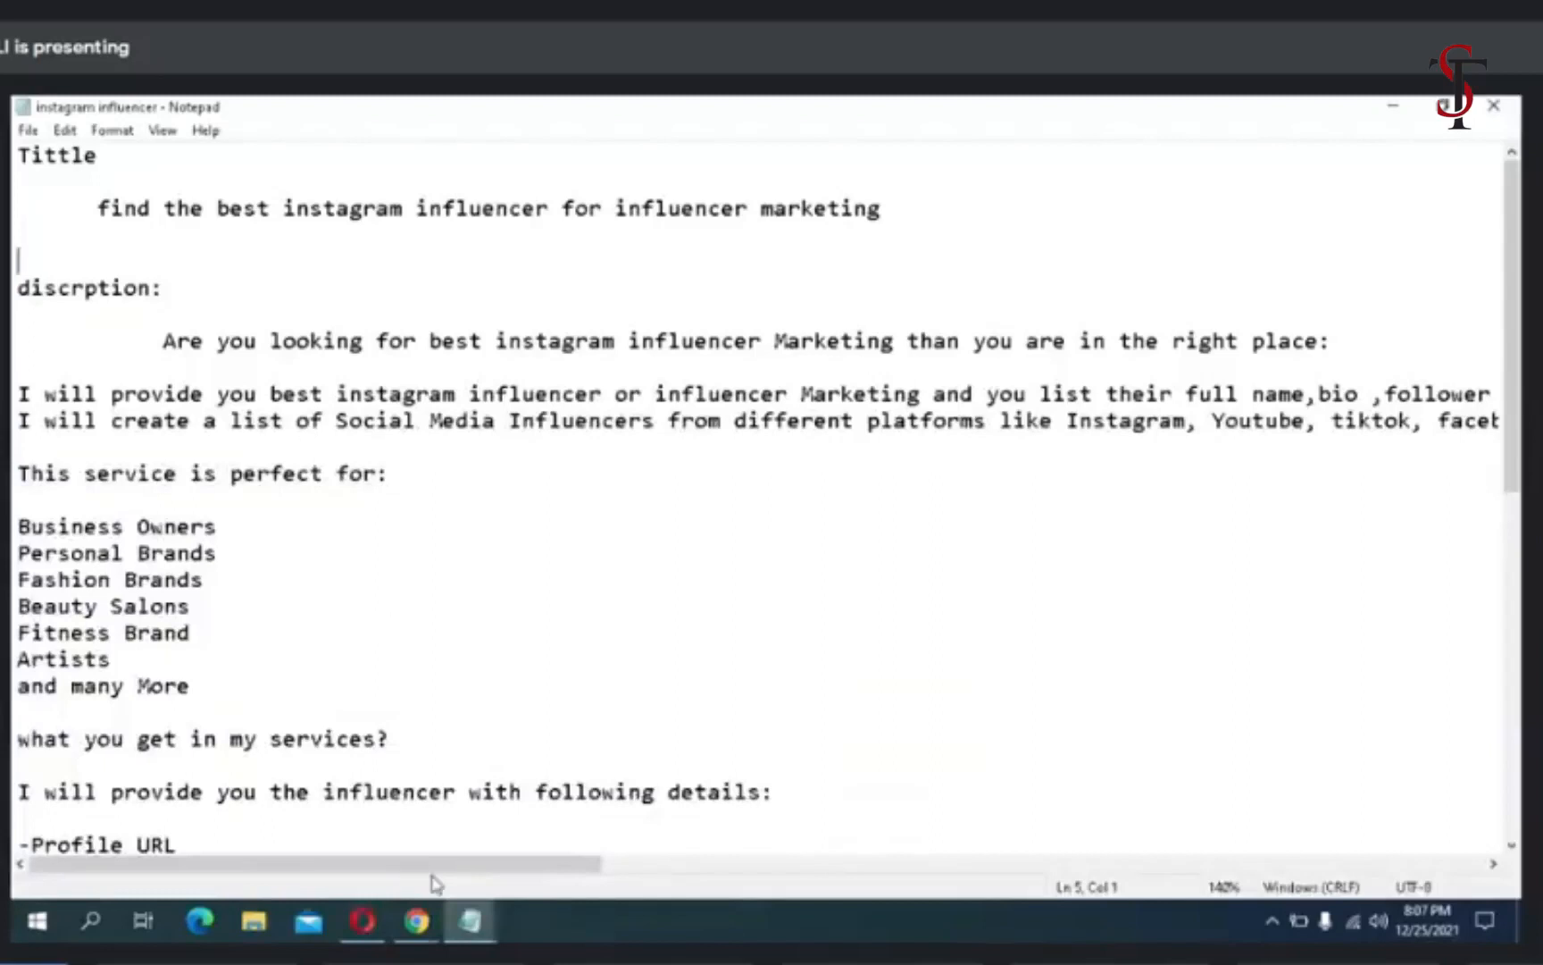
pyautogui.moveTo(471, 920)
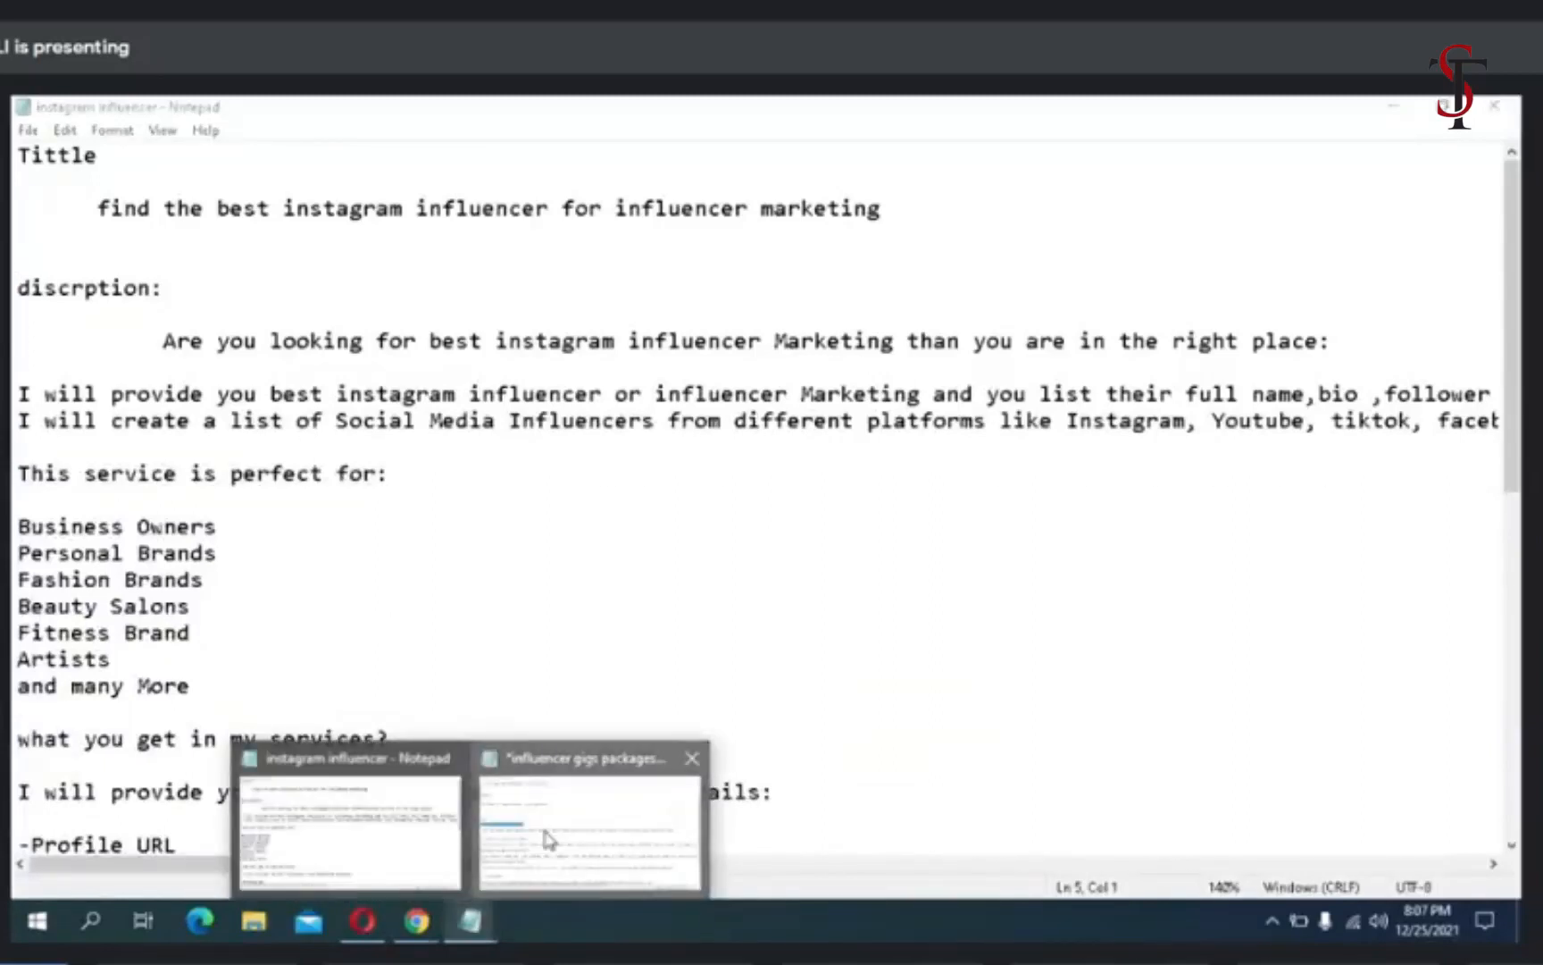
pyautogui.click(549, 835)
pyautogui.moveTo(1346, 502); pyautogui.dragTo(39, 480)
pyautogui.click(1350, 487)
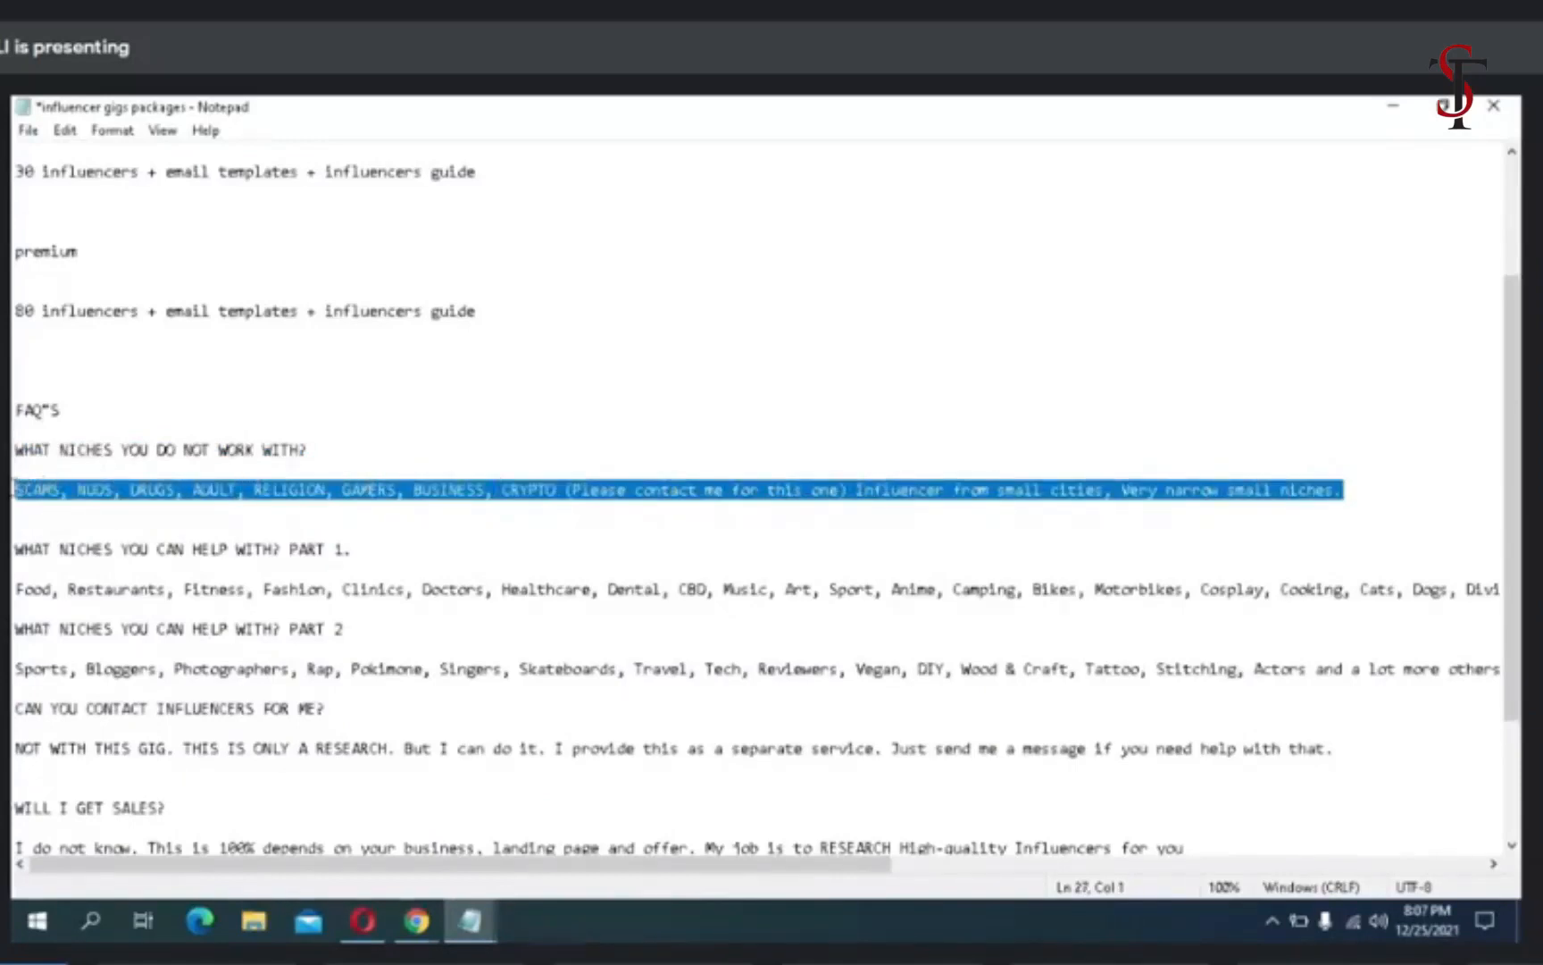
pyautogui.rightClick(13, 487)
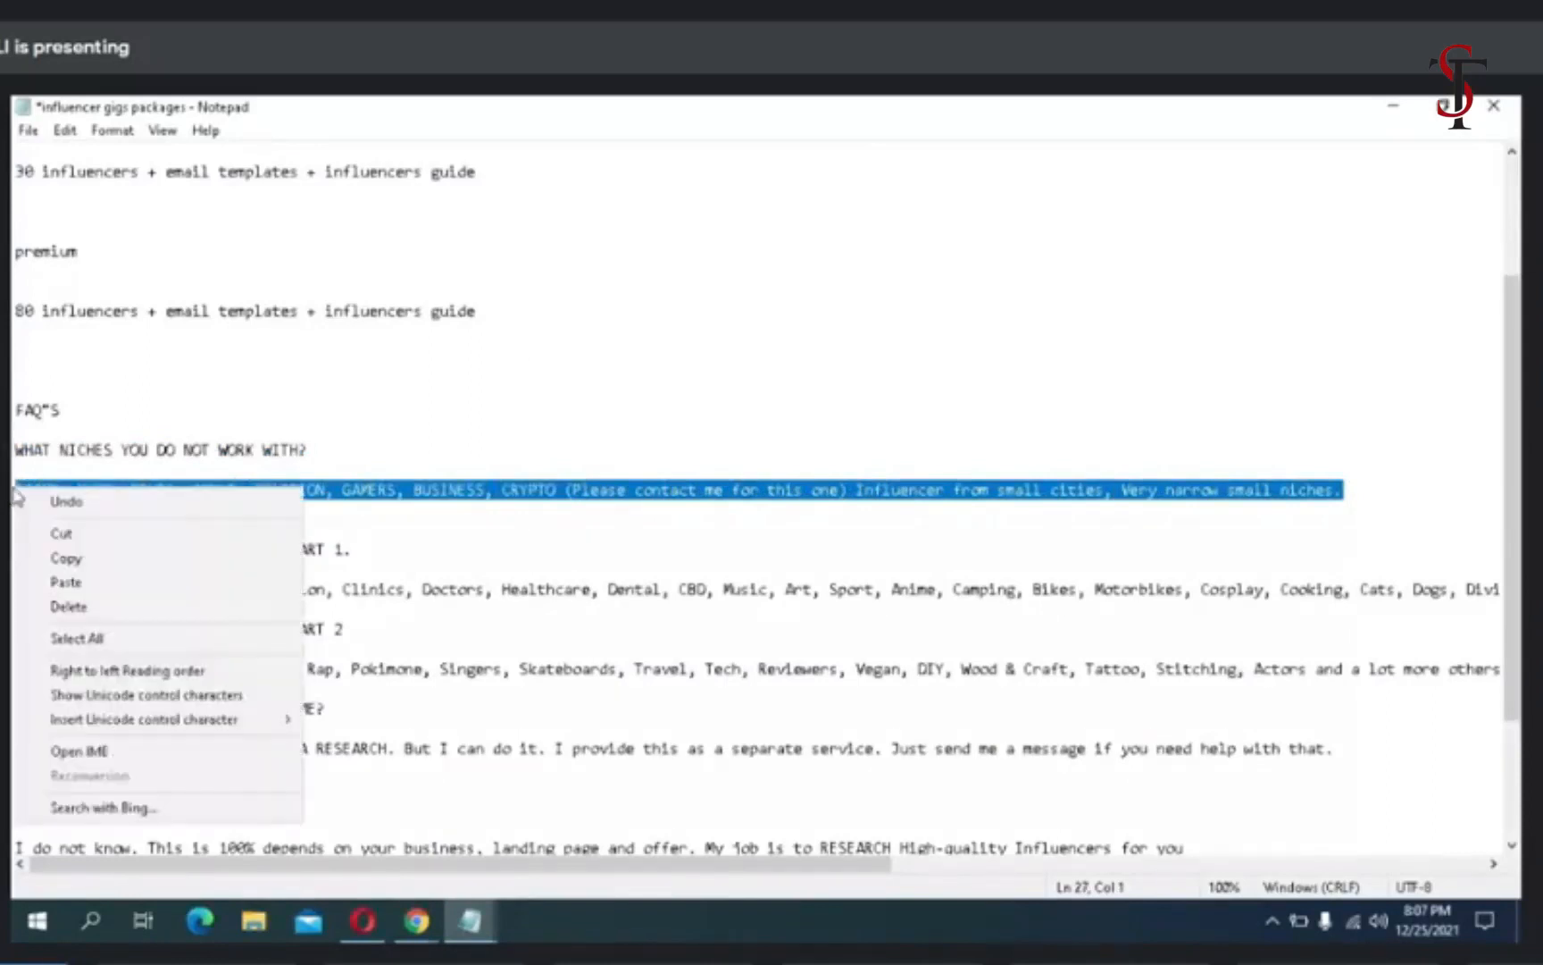
pyautogui.click(68, 561)
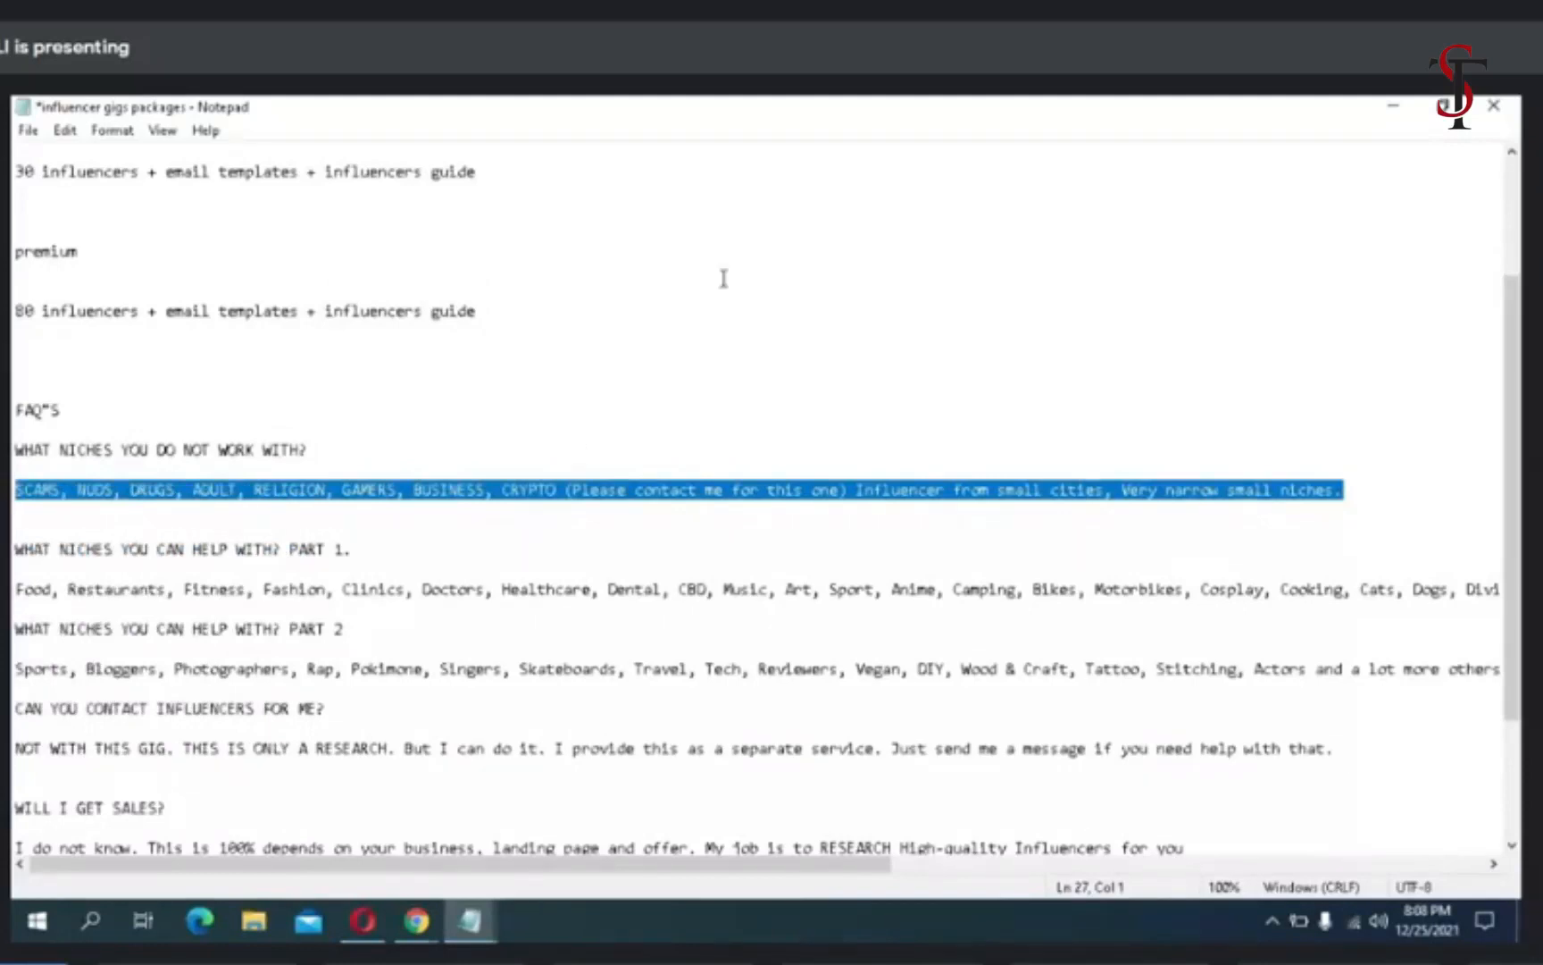
# - Paste the copied text as the FAQ's answer on the Fiverr gig page and add the entry
pyautogui.scroll(-2, 685, 278)
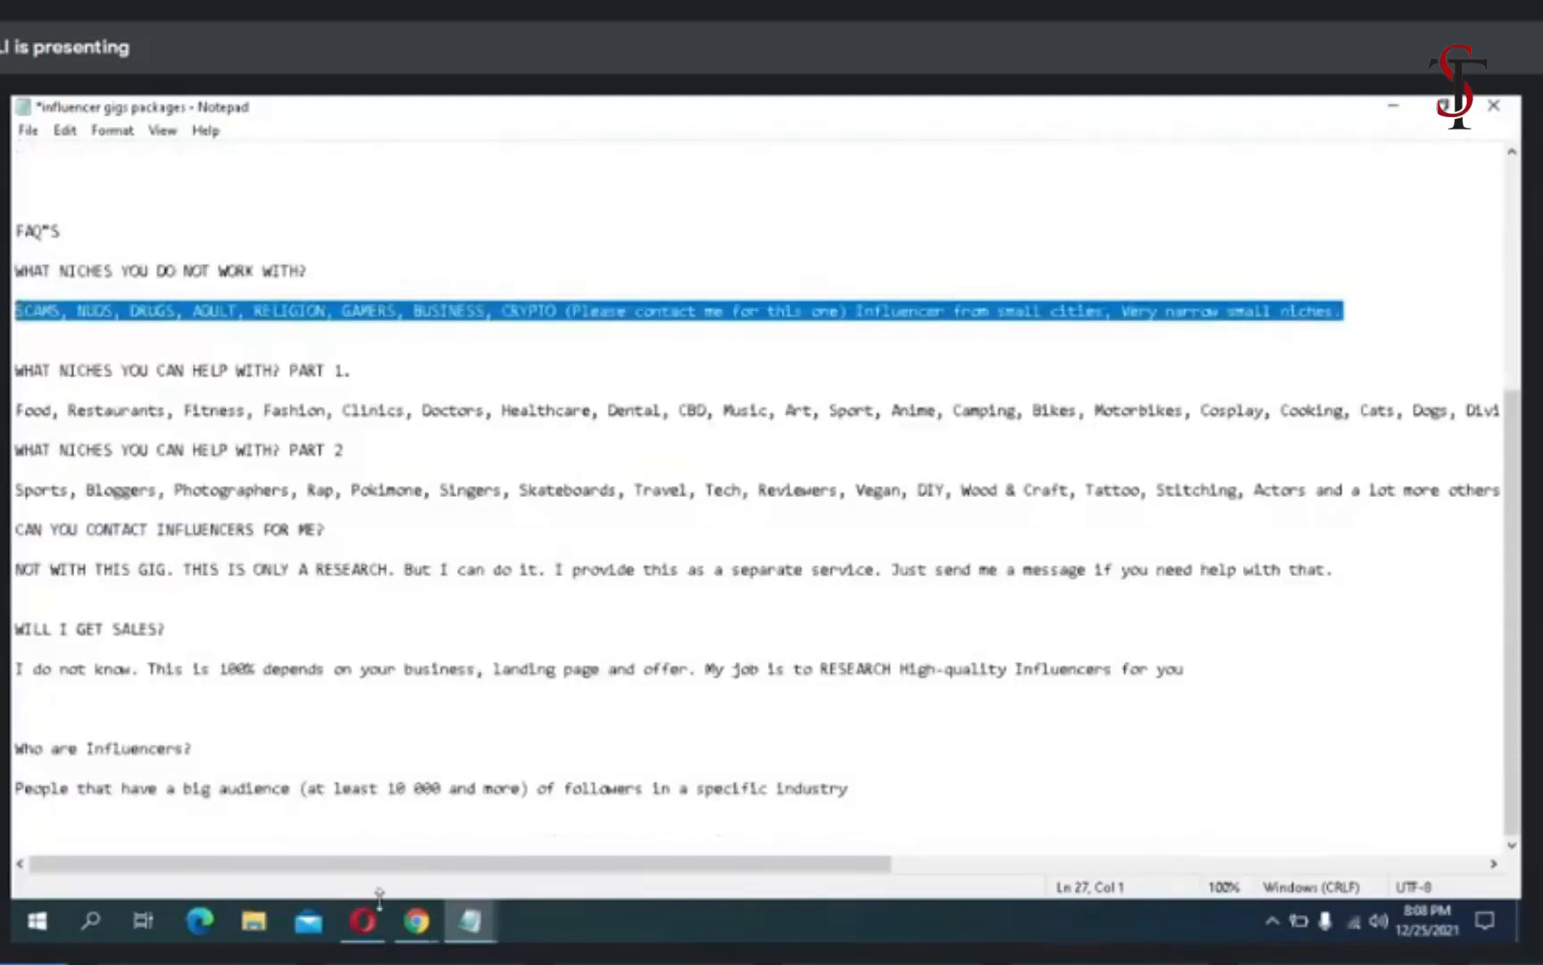
pyautogui.click(361, 921)
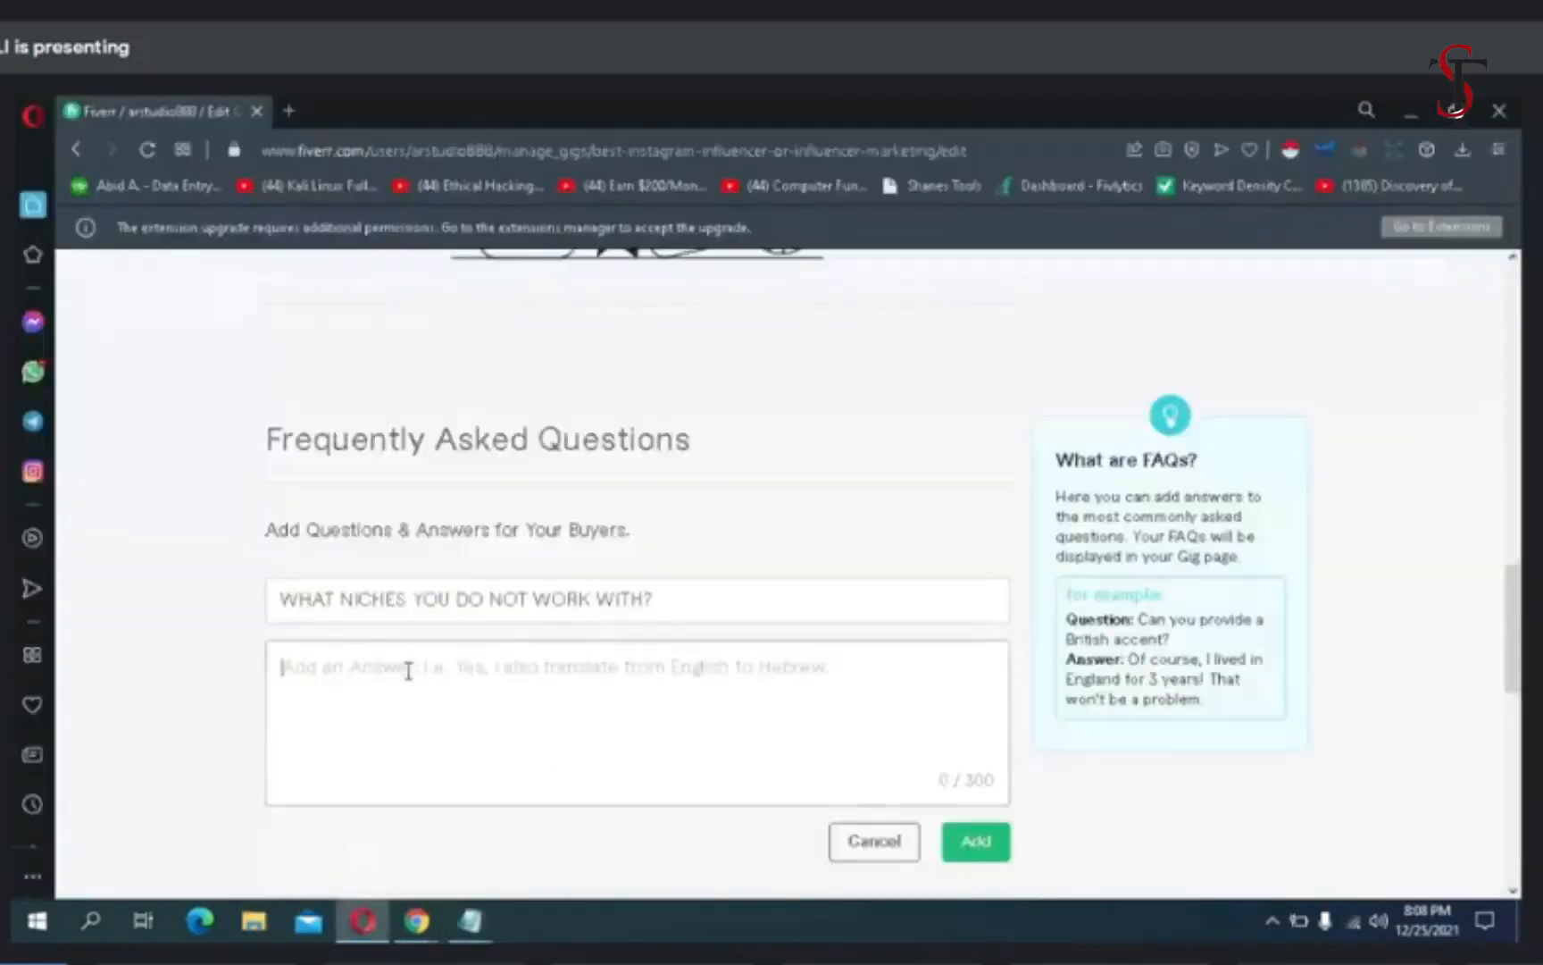
pyautogui.rightClick(386, 674)
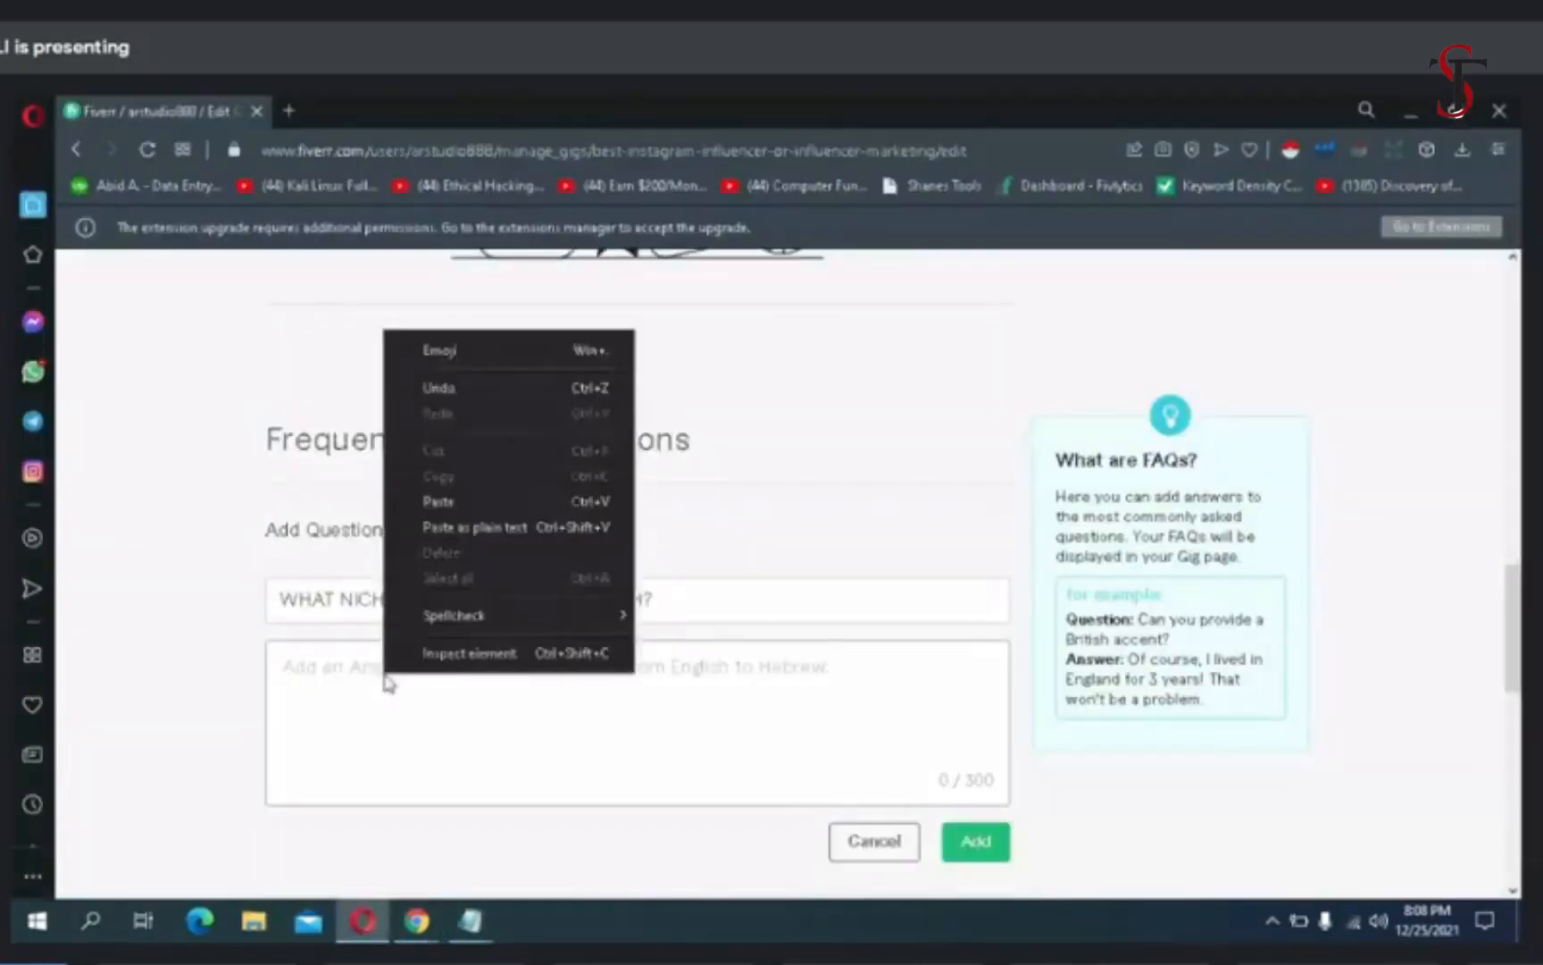
pyautogui.click(454, 501)
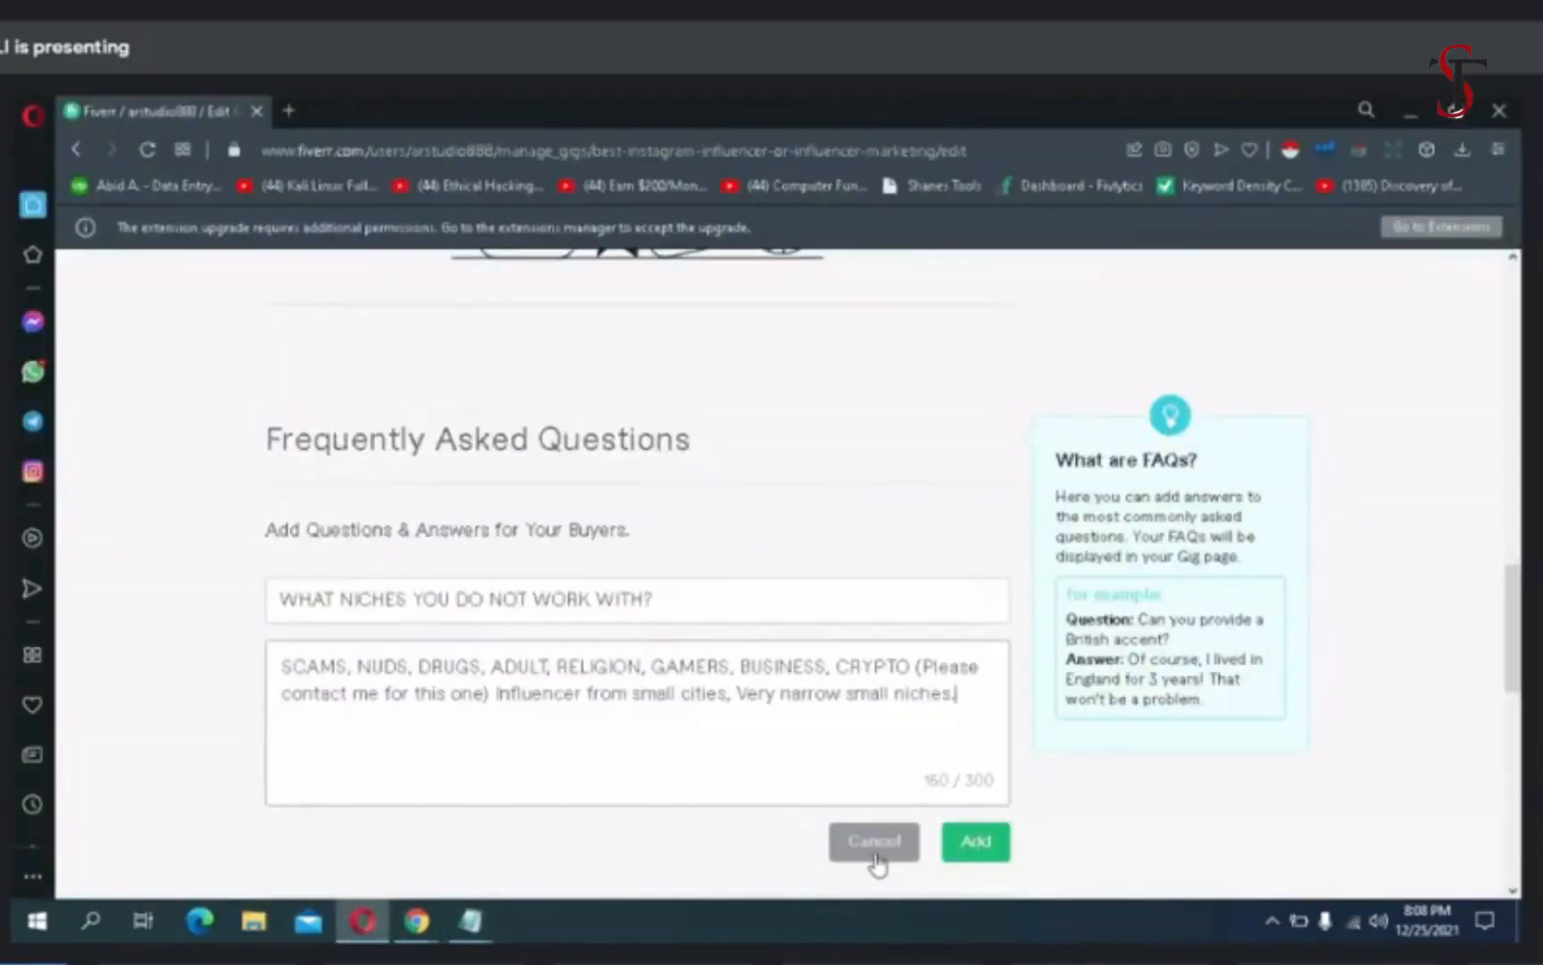
pyautogui.click(977, 844)
pyautogui.click(971, 456)
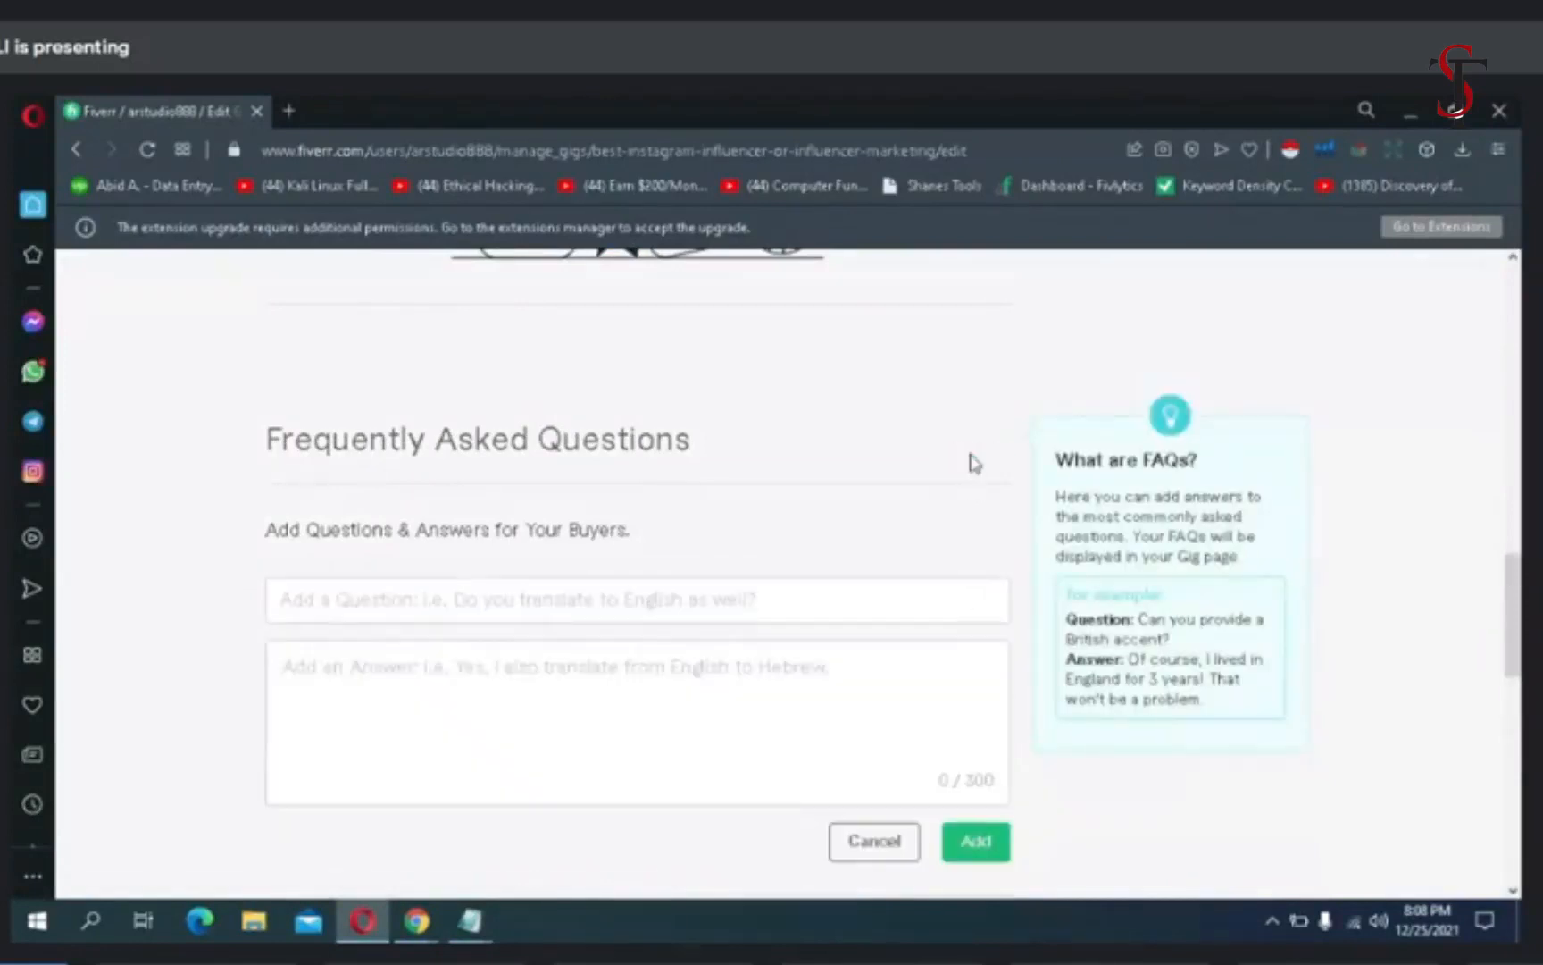
pyautogui.click(617, 594)
pyautogui.moveTo(468, 918)
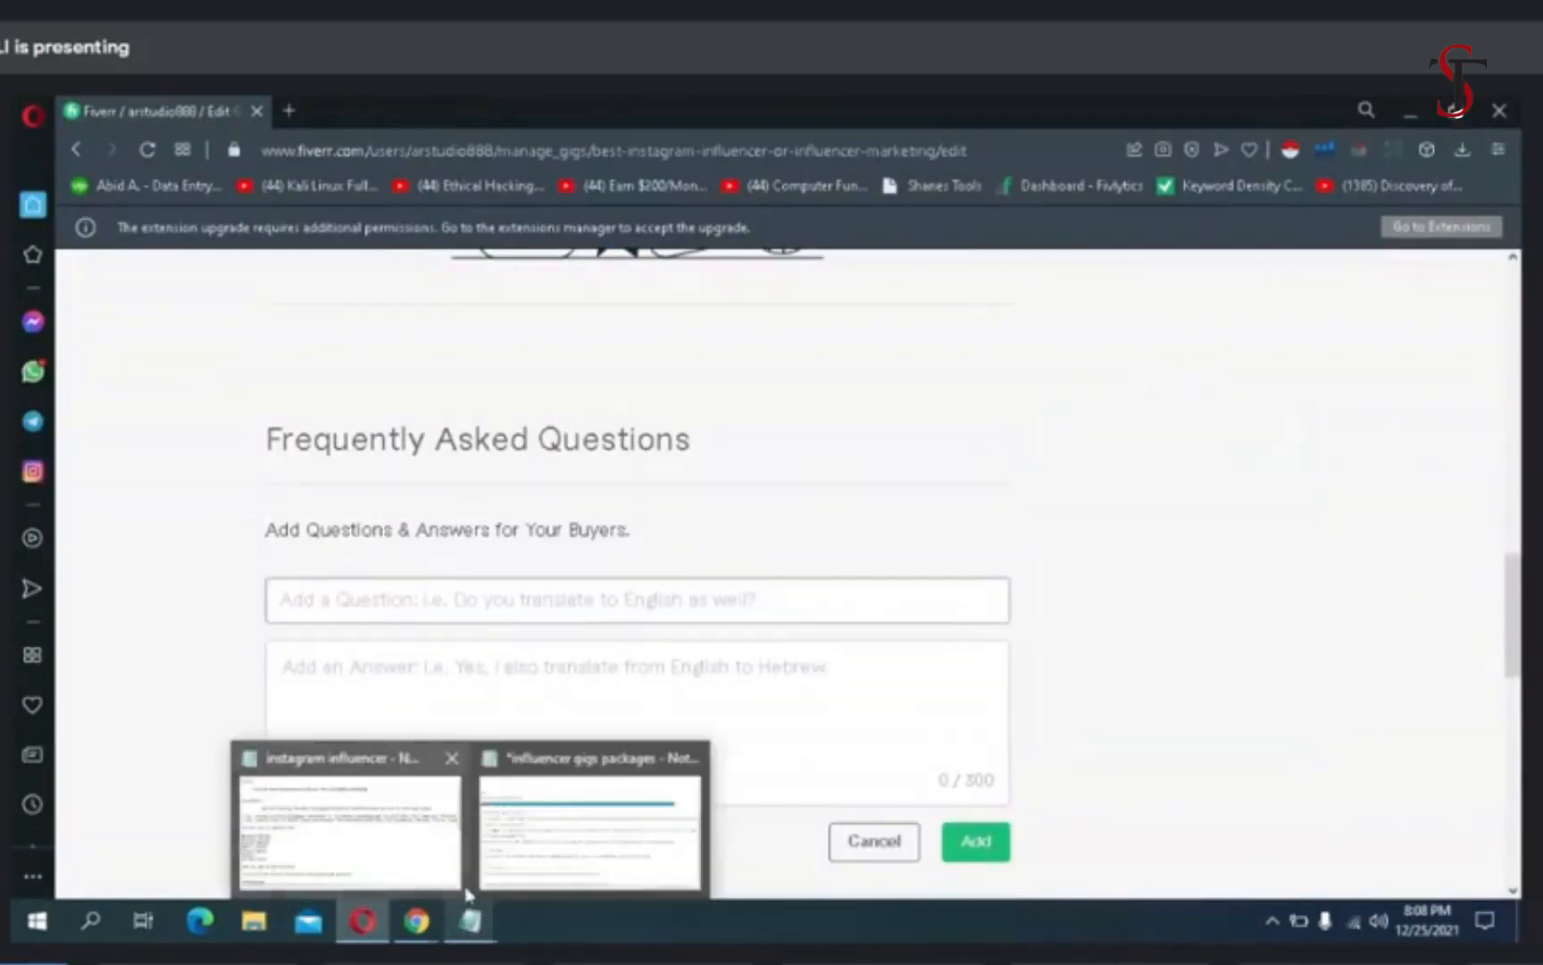
pyautogui.click(513, 847)
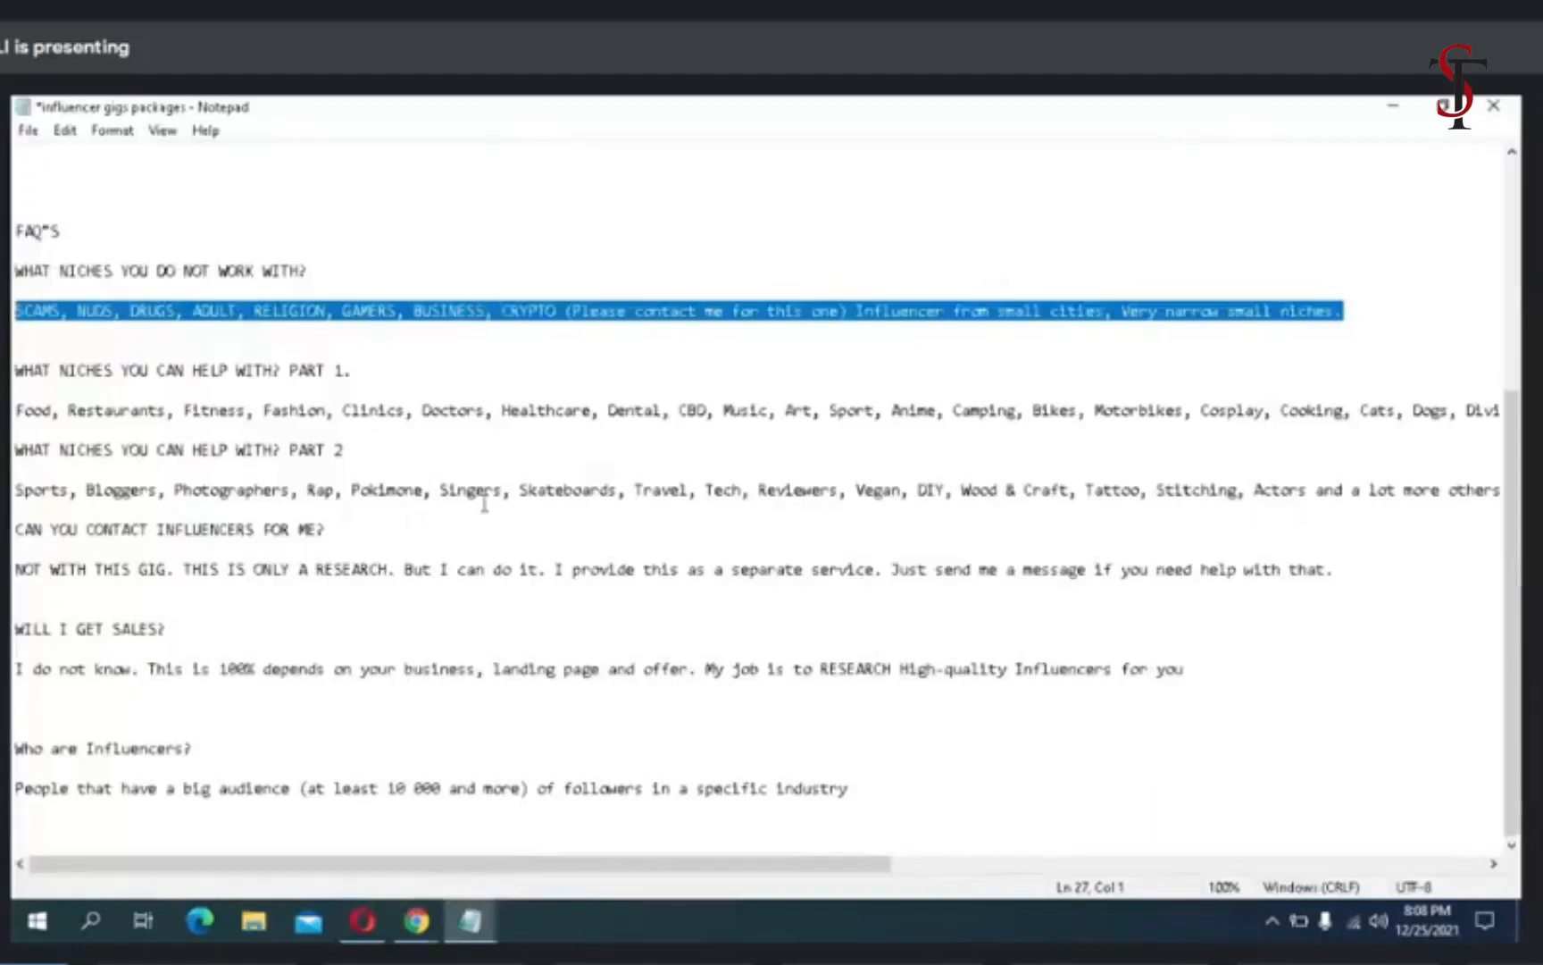
pyautogui.moveTo(354, 369); pyautogui.dragTo(16, 370)
pyautogui.rightClick(16, 368)
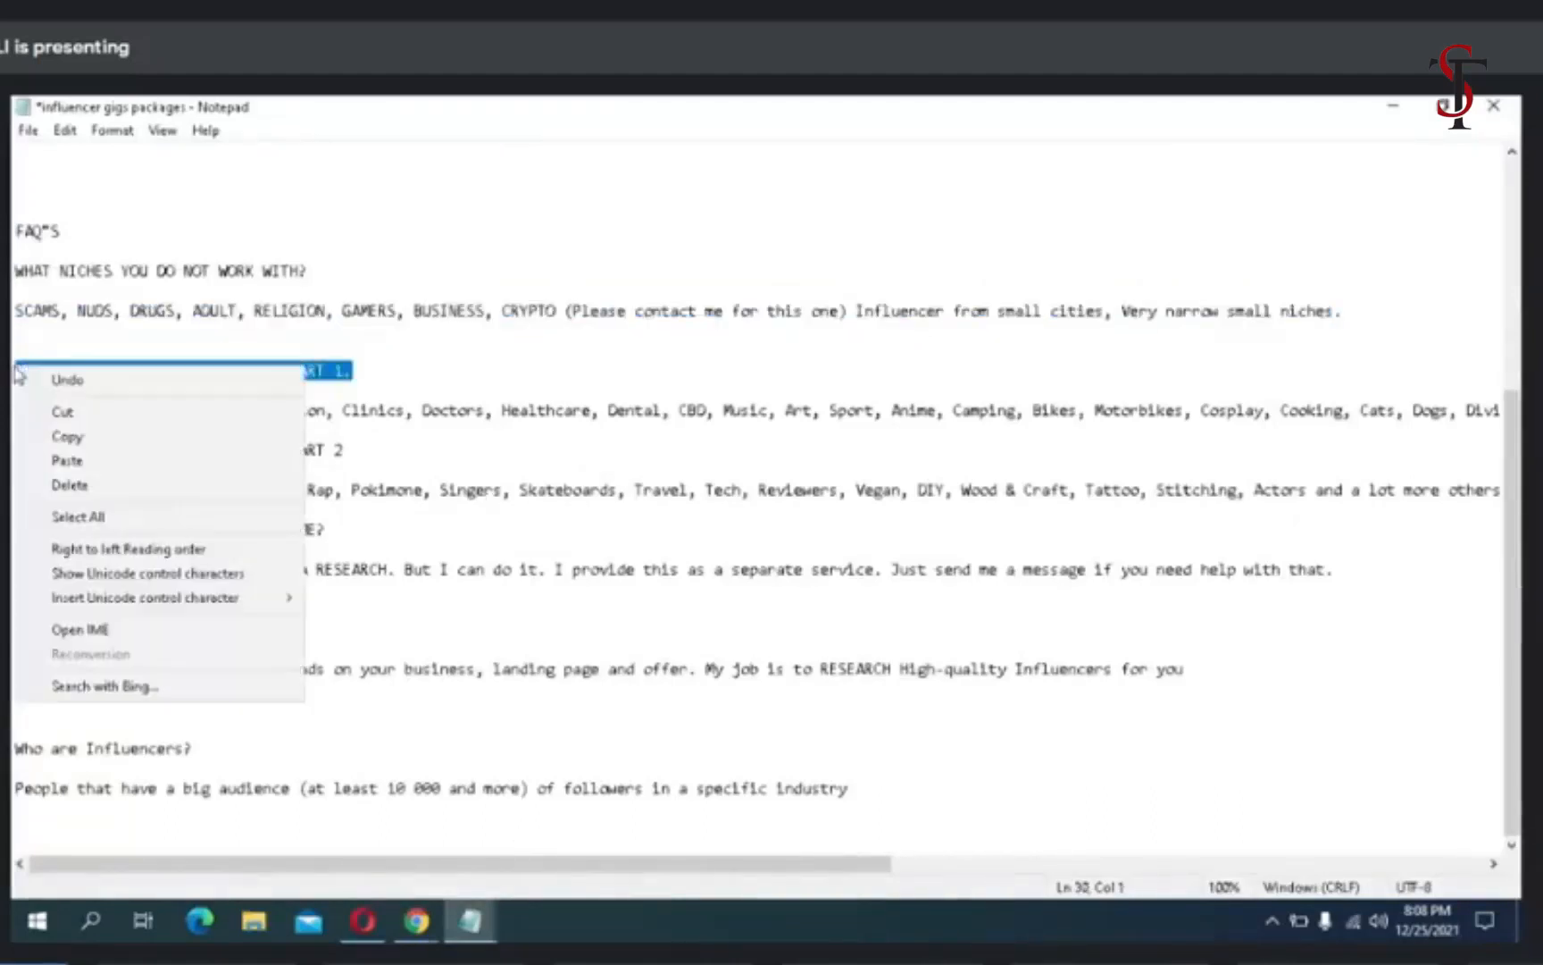
pyautogui.click(65, 413)
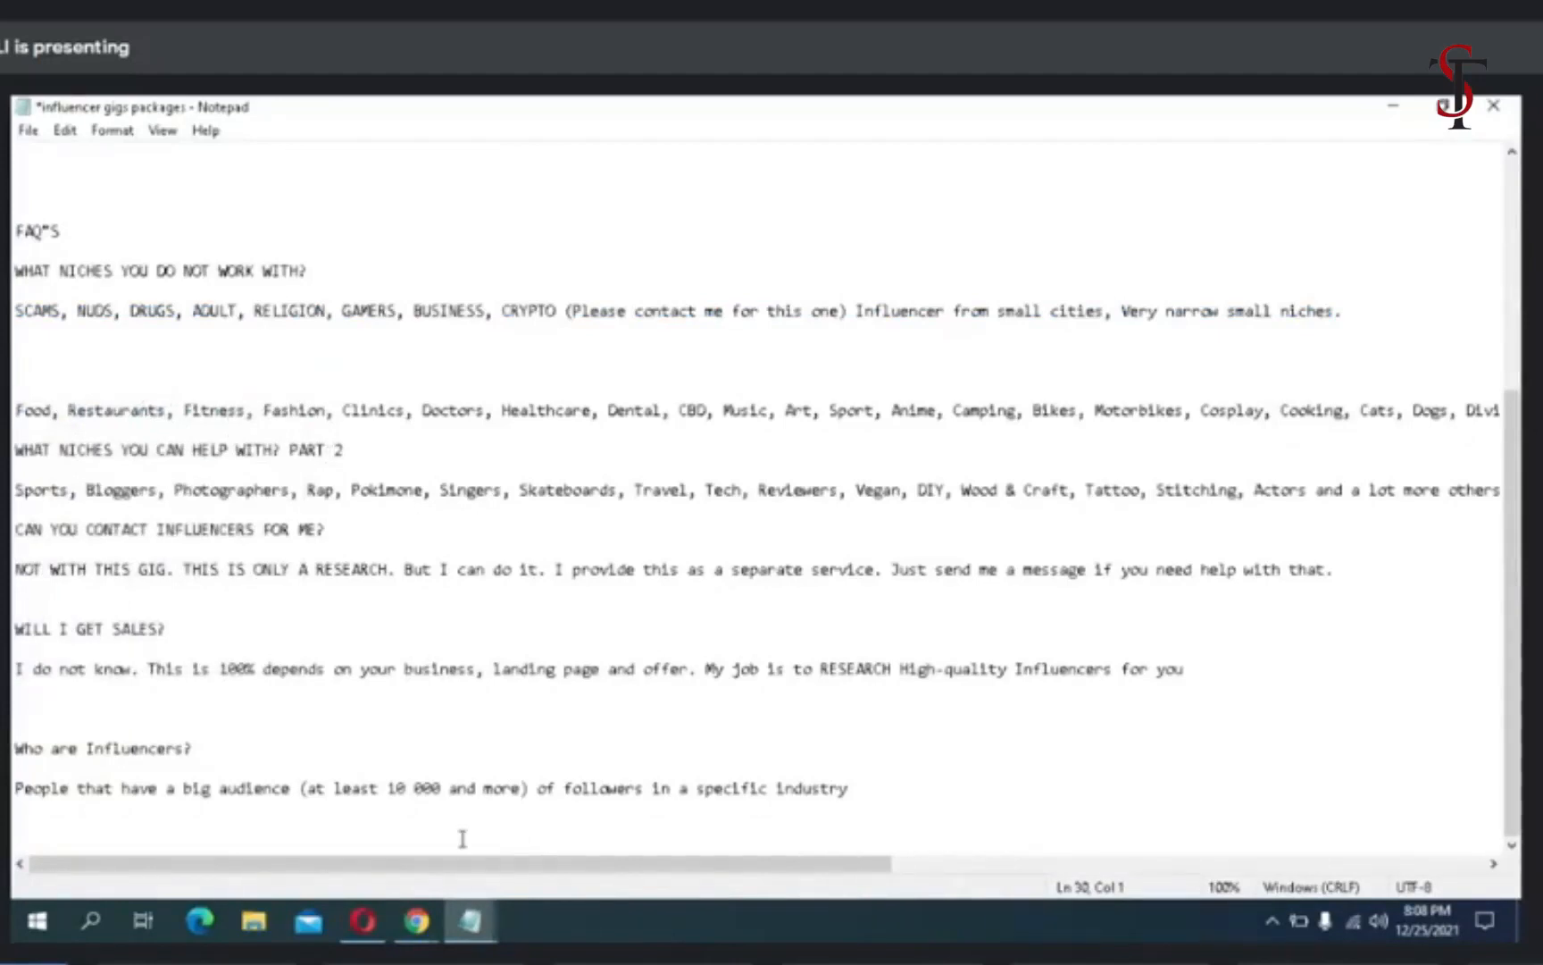
pyautogui.moveTo(362, 921)
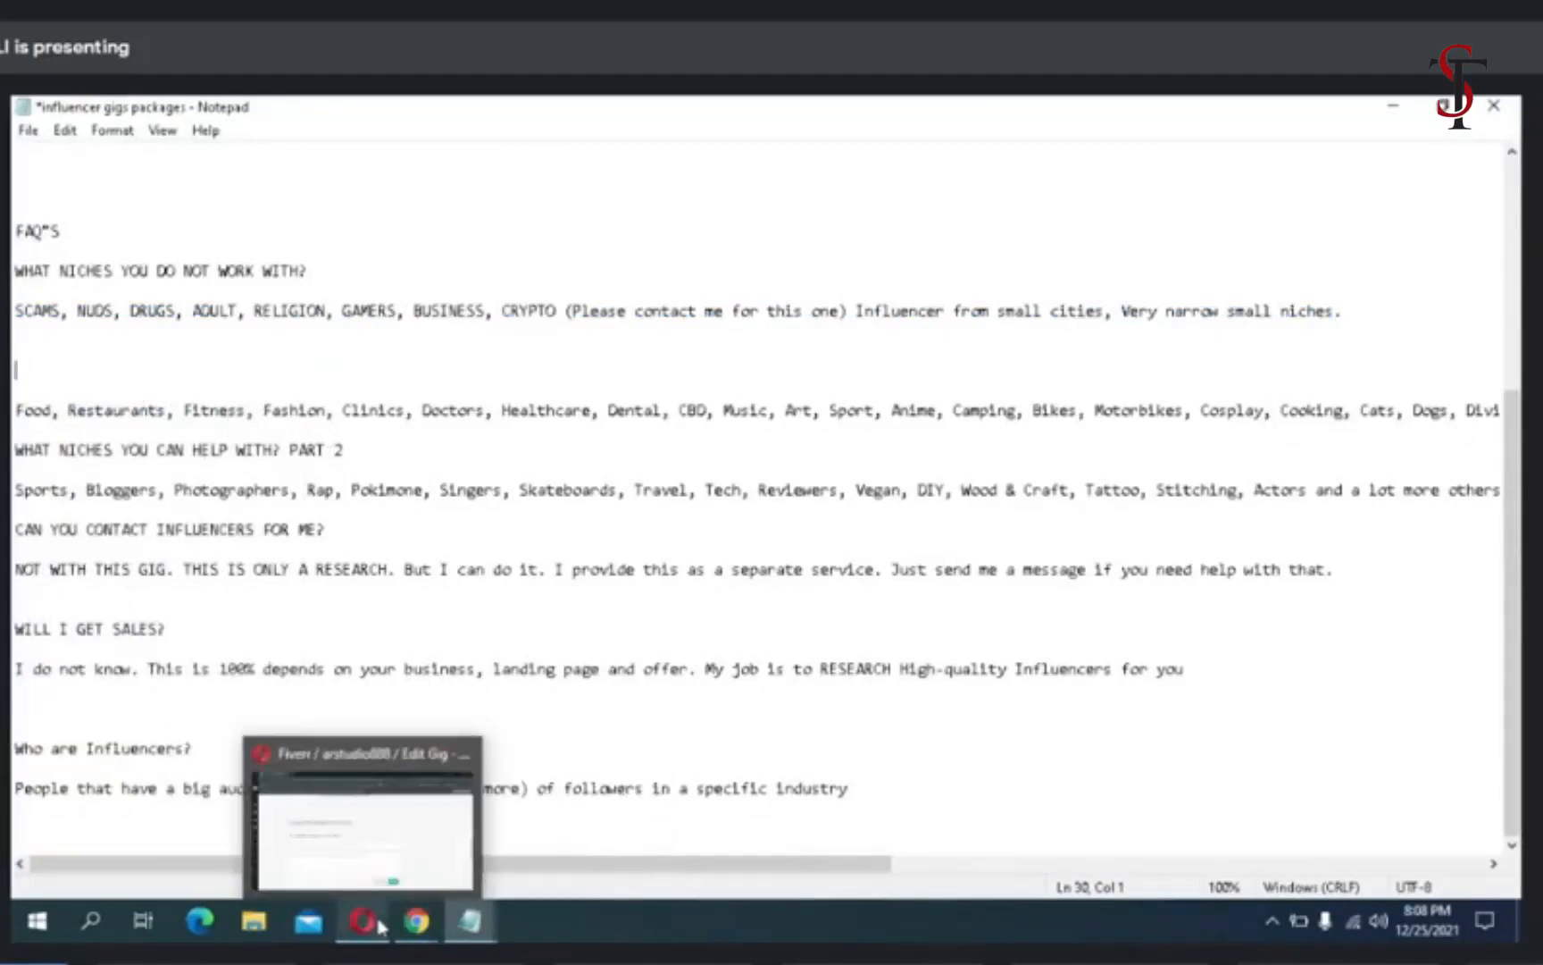
pyautogui.click(371, 864)
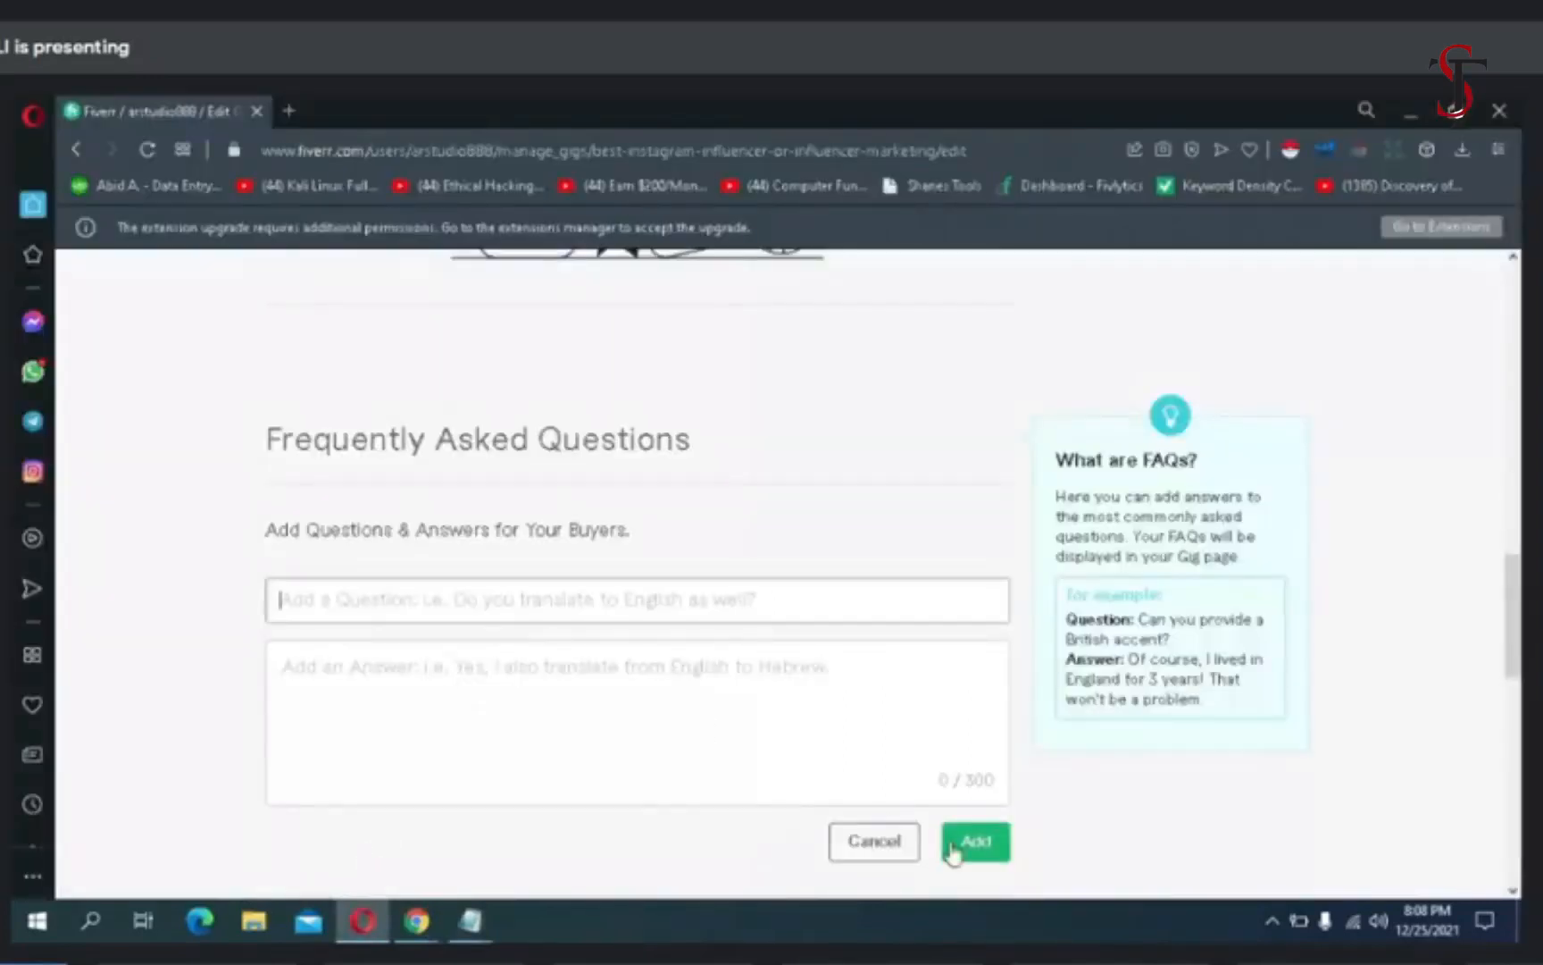
pyautogui.click(874, 842)
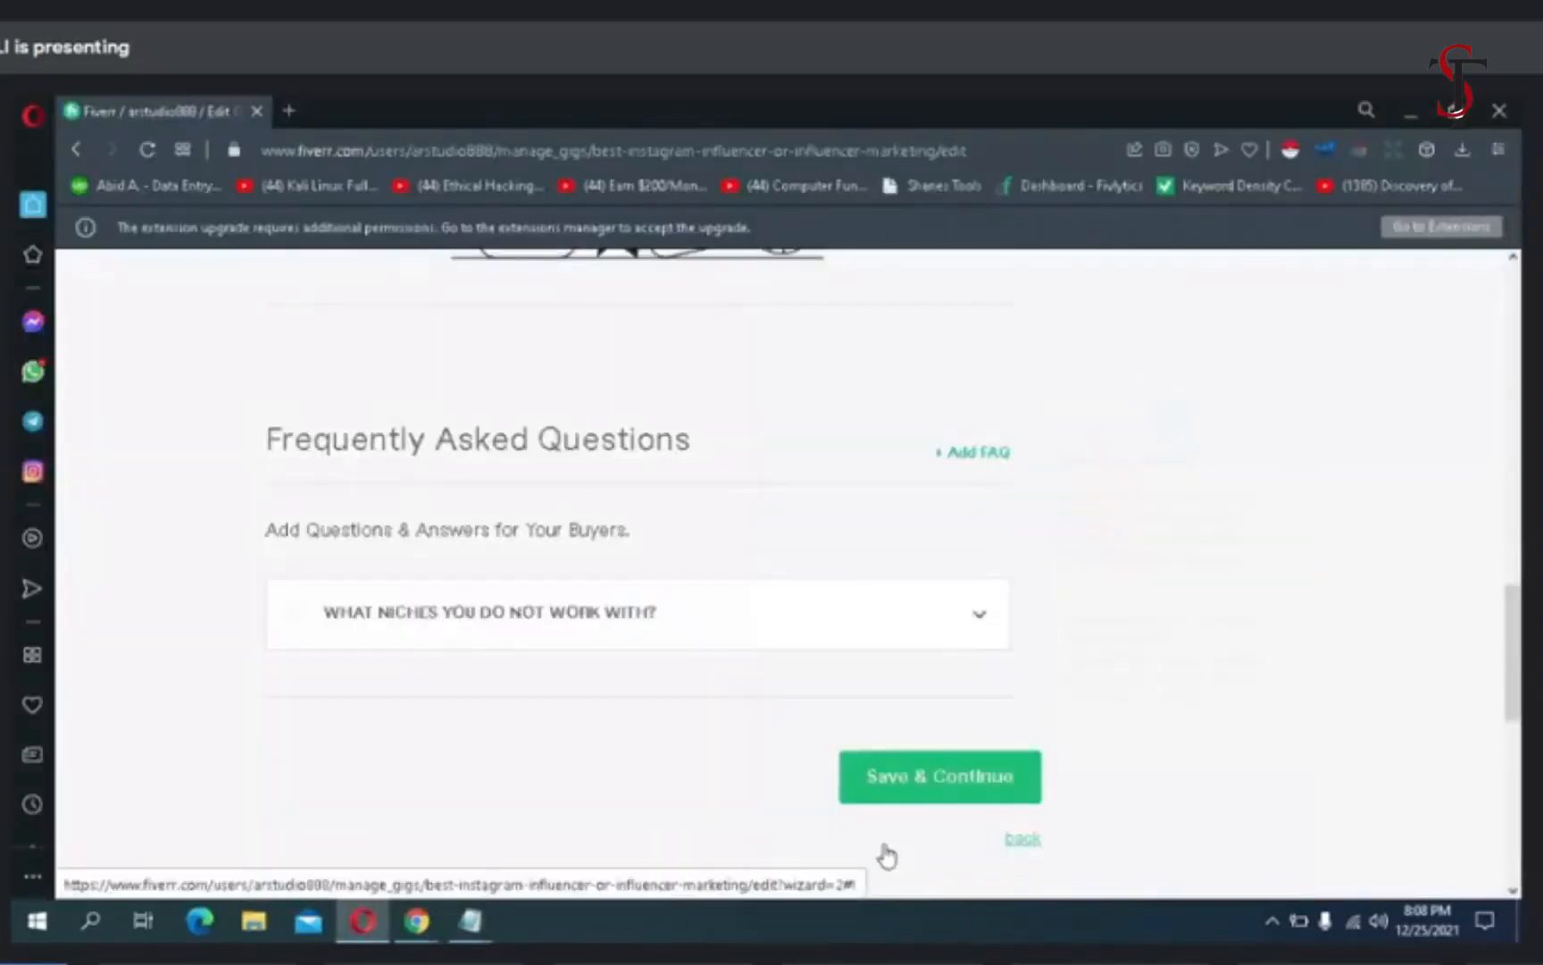
# - Continue from the FAQs to the gig requirements, add the required free-text buyer question "I need your requirement:" and save
pyautogui.click(893, 784)
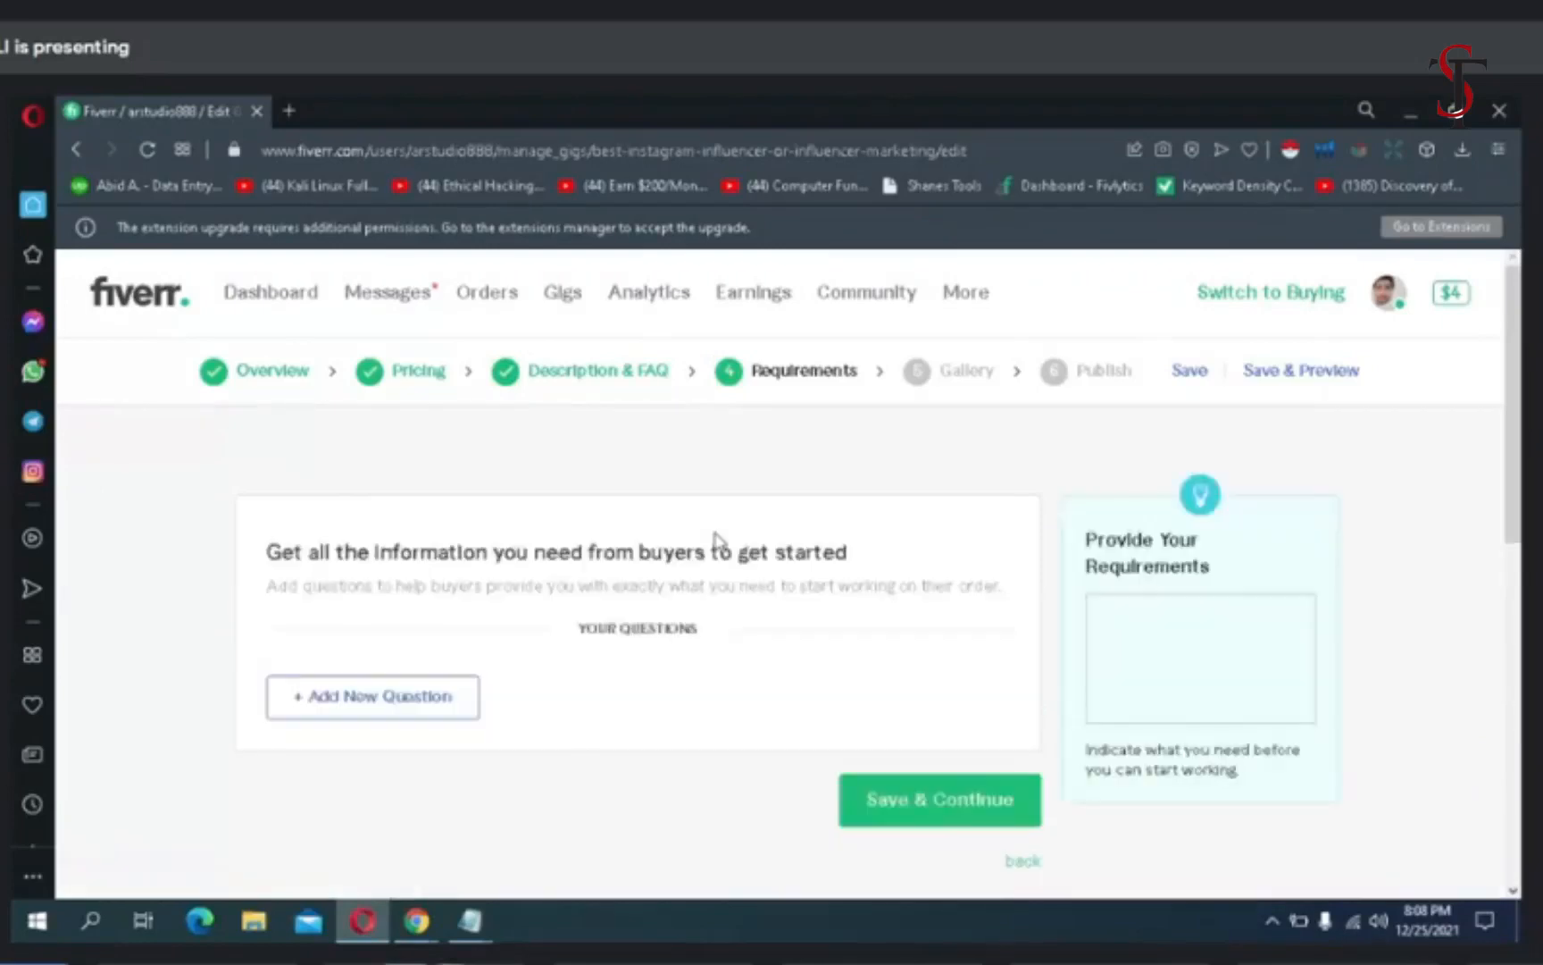
pyautogui.click(417, 705)
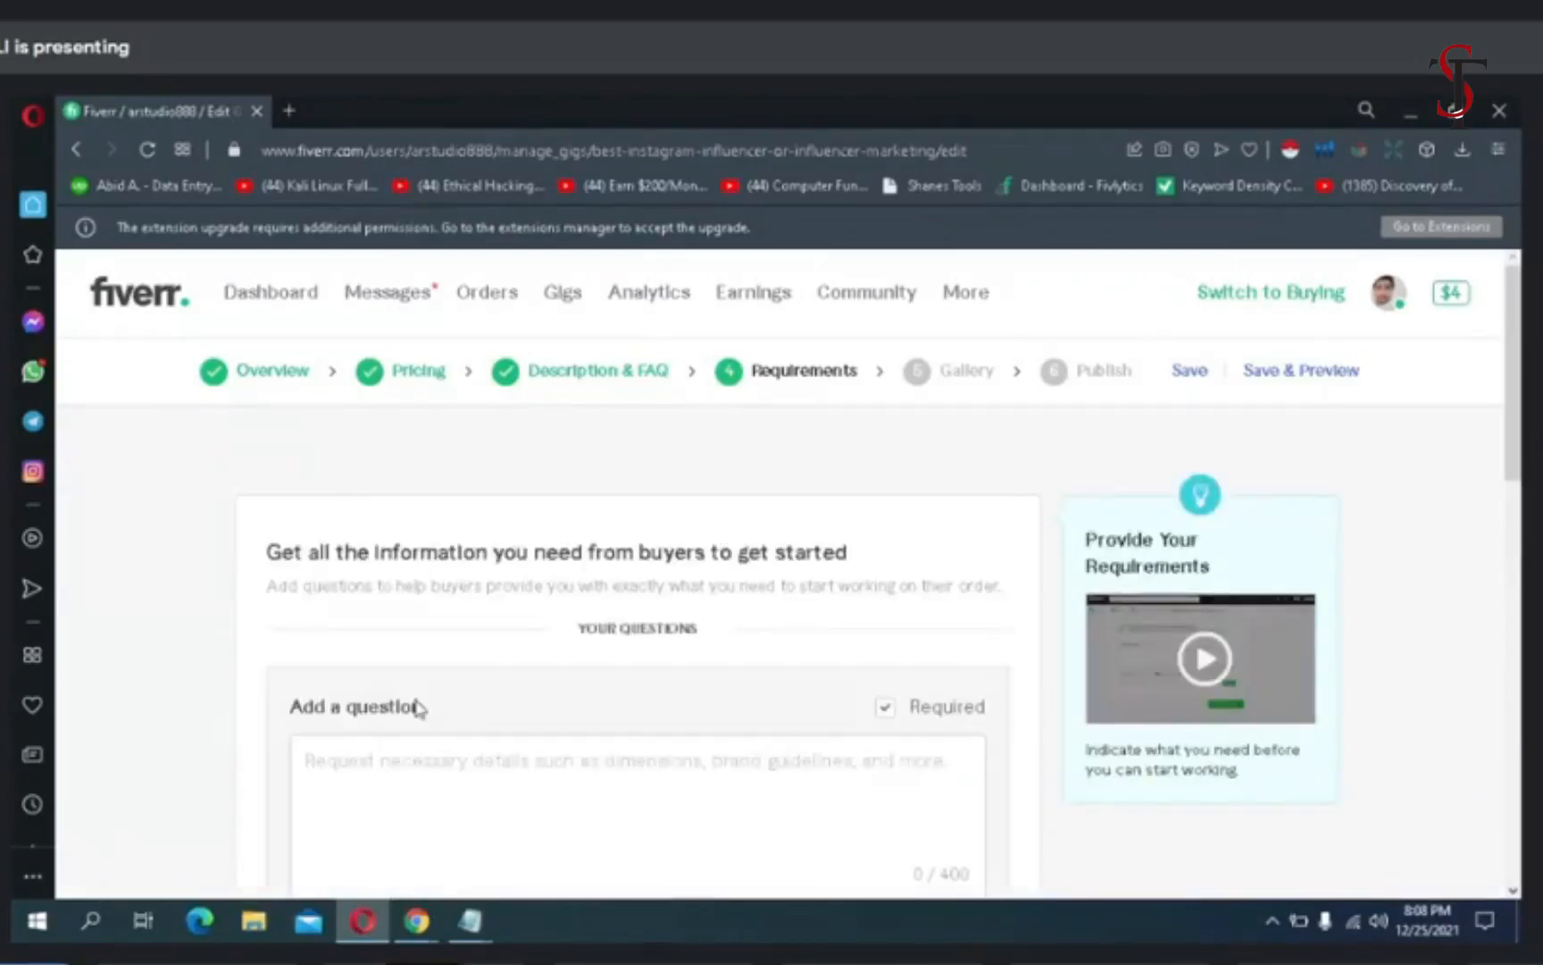
pyautogui.click(430, 760)
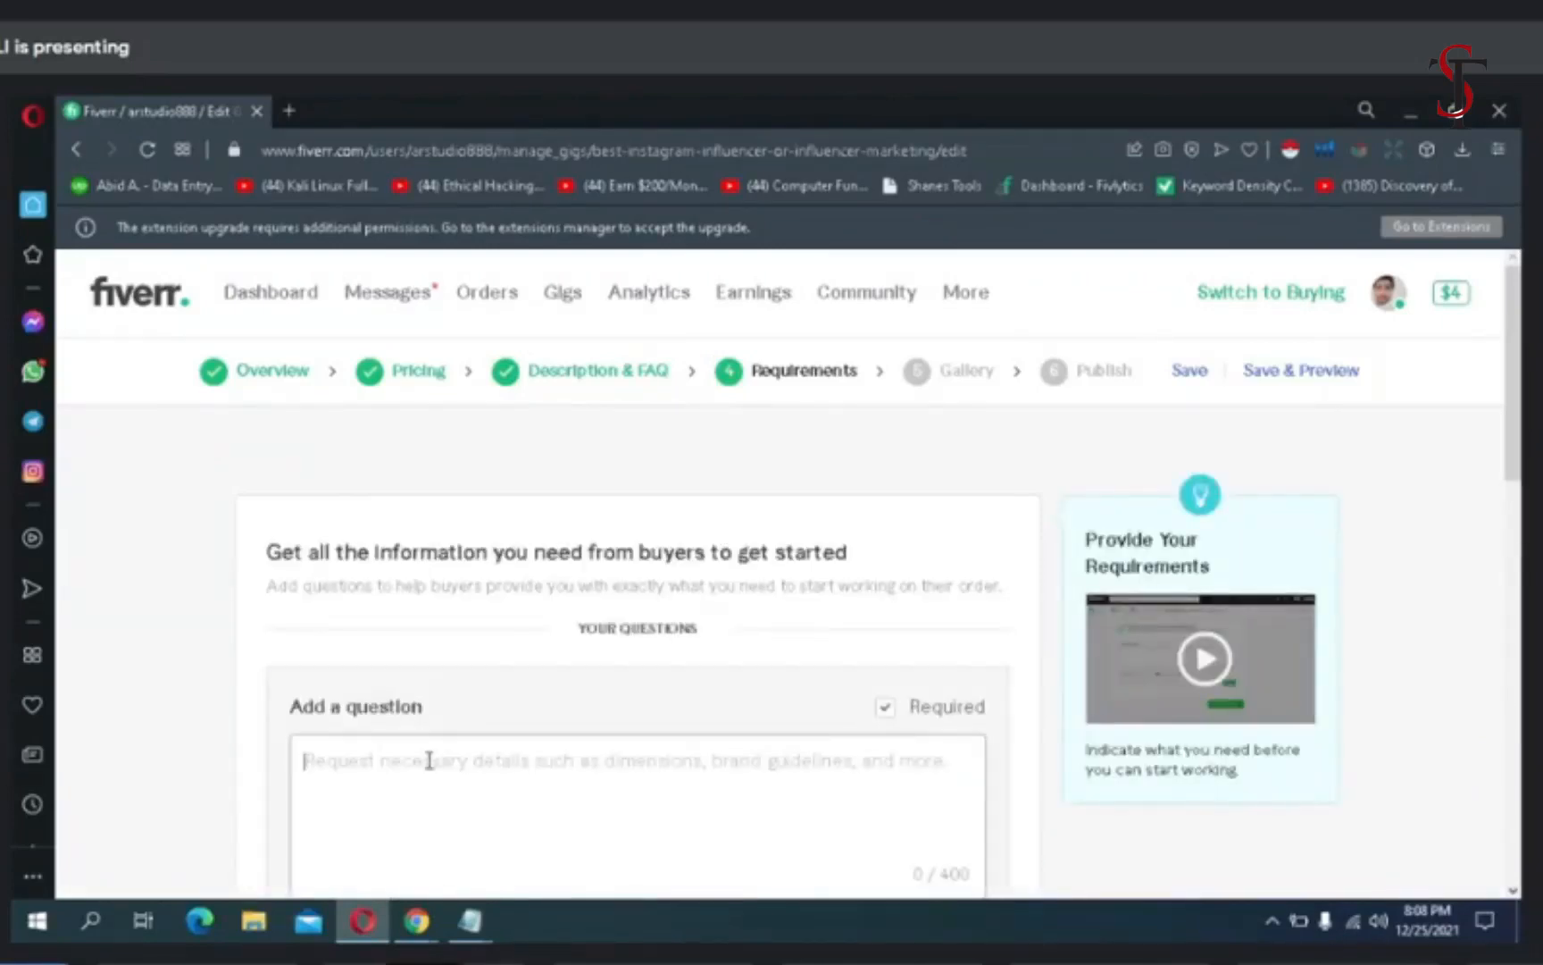
pyautogui.write('I need')
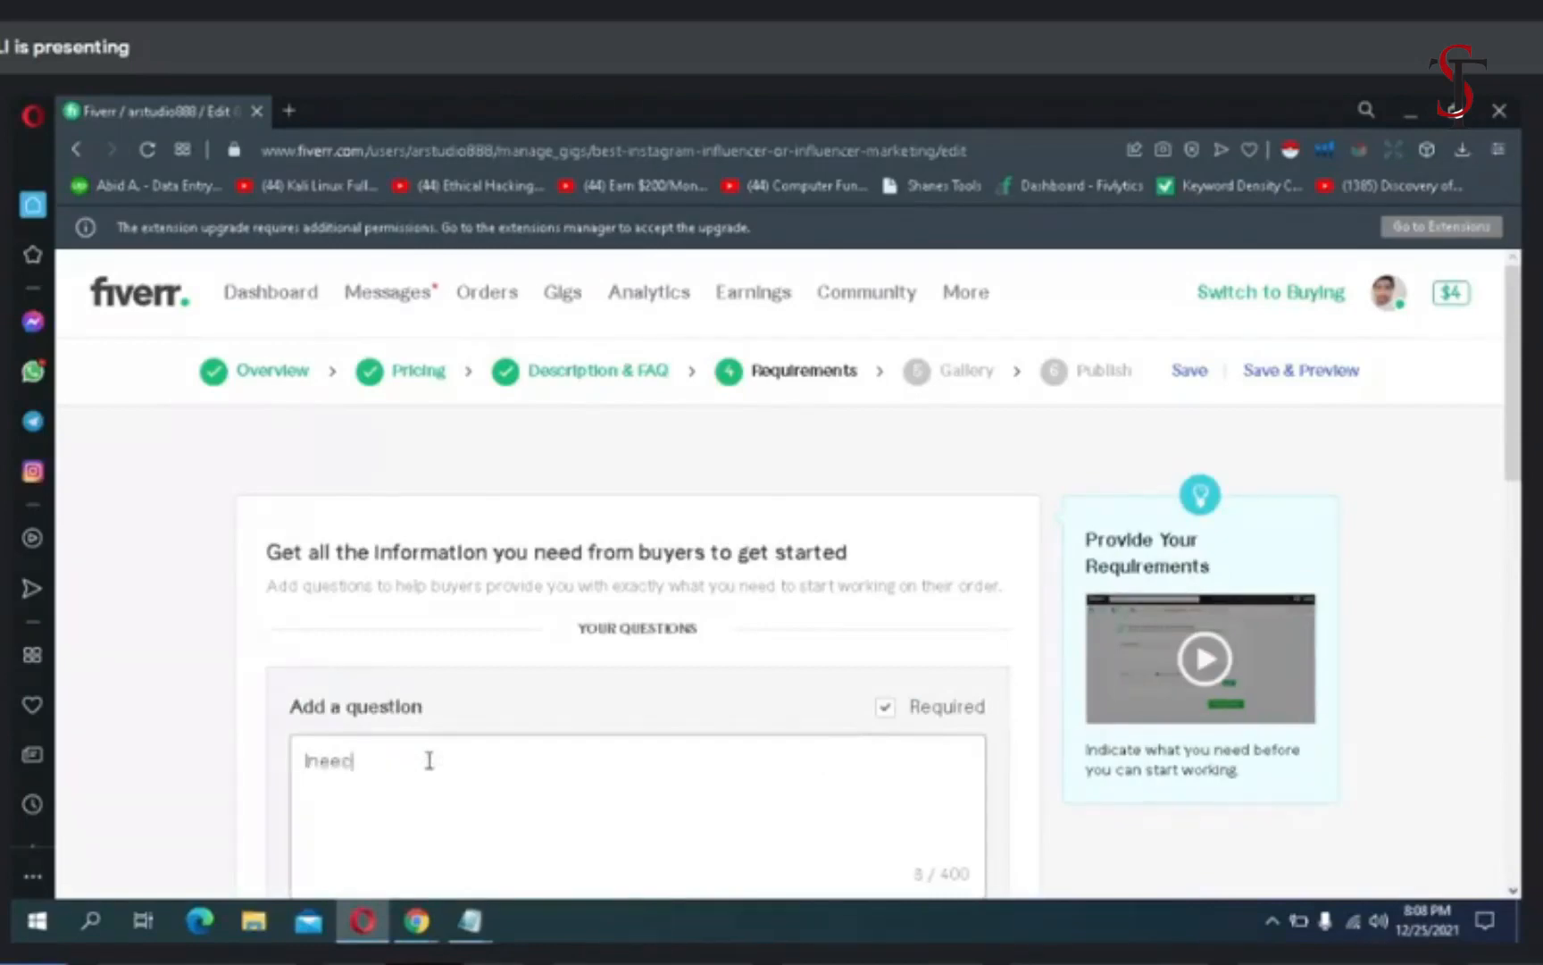
pyautogui.write(' yo')
pyautogui.press('BackSpace')
pyautogui.press('BackSpace')
pyautogui.press('BackSpace')
pyautogui.press('BackSpace')
pyautogui.press('BackSpace')
pyautogui.press('BackSpace')
pyautogui.press('BackSpace')
pyautogui.press('BackSpace')
pyautogui.write('need your requirement')
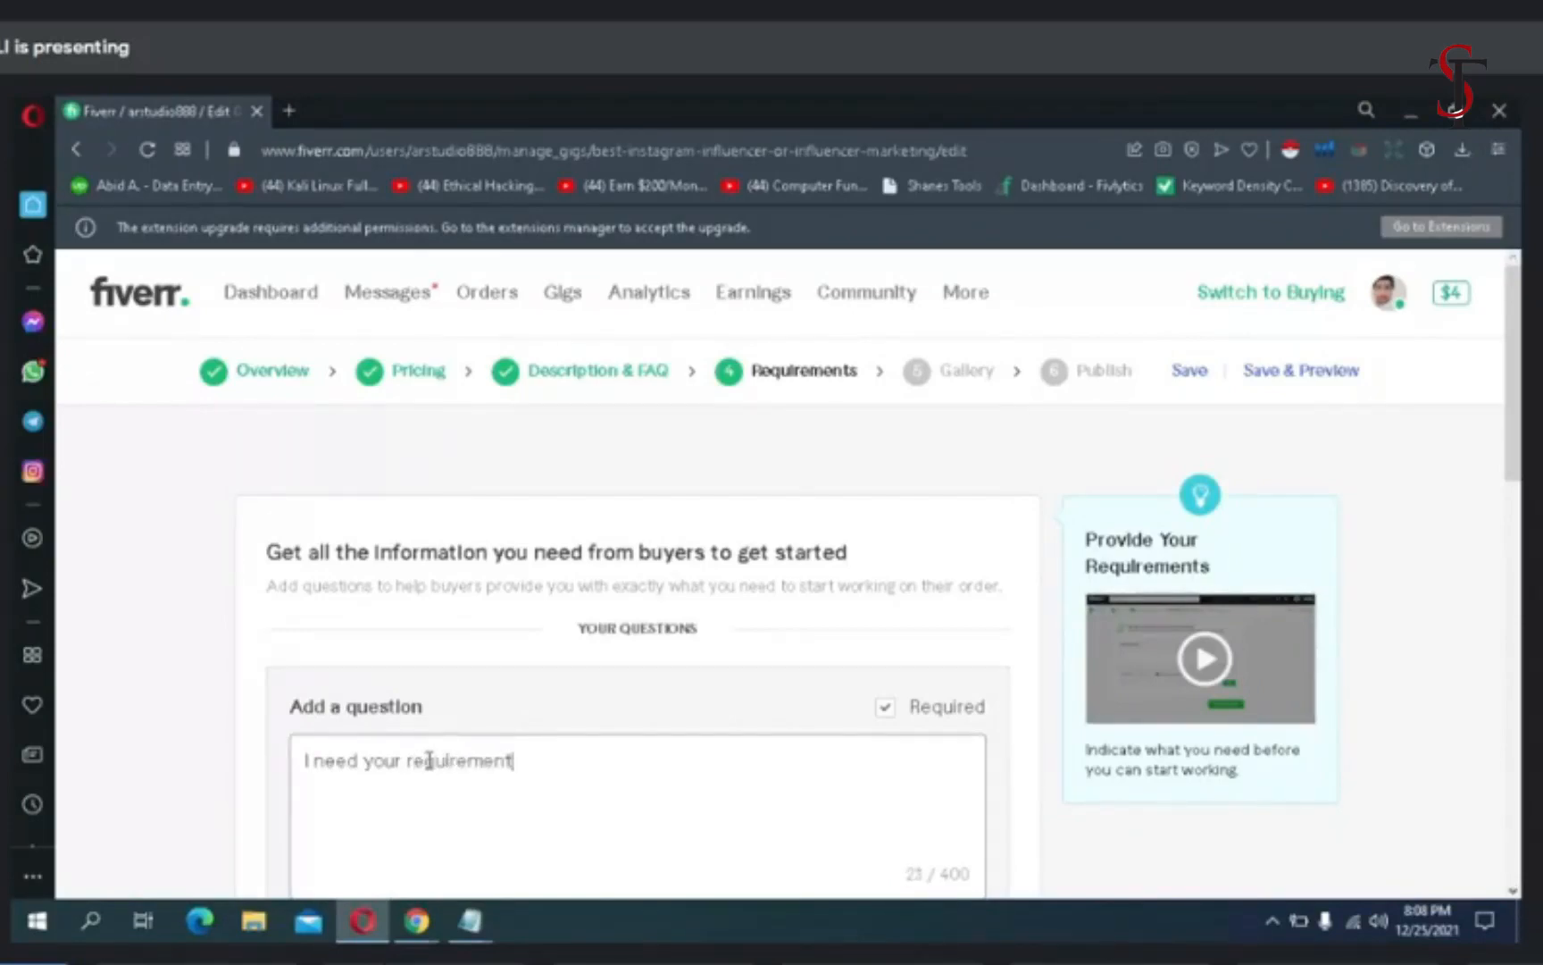
pyautogui.write(':')
pyautogui.scroll(-5, 620, 658)
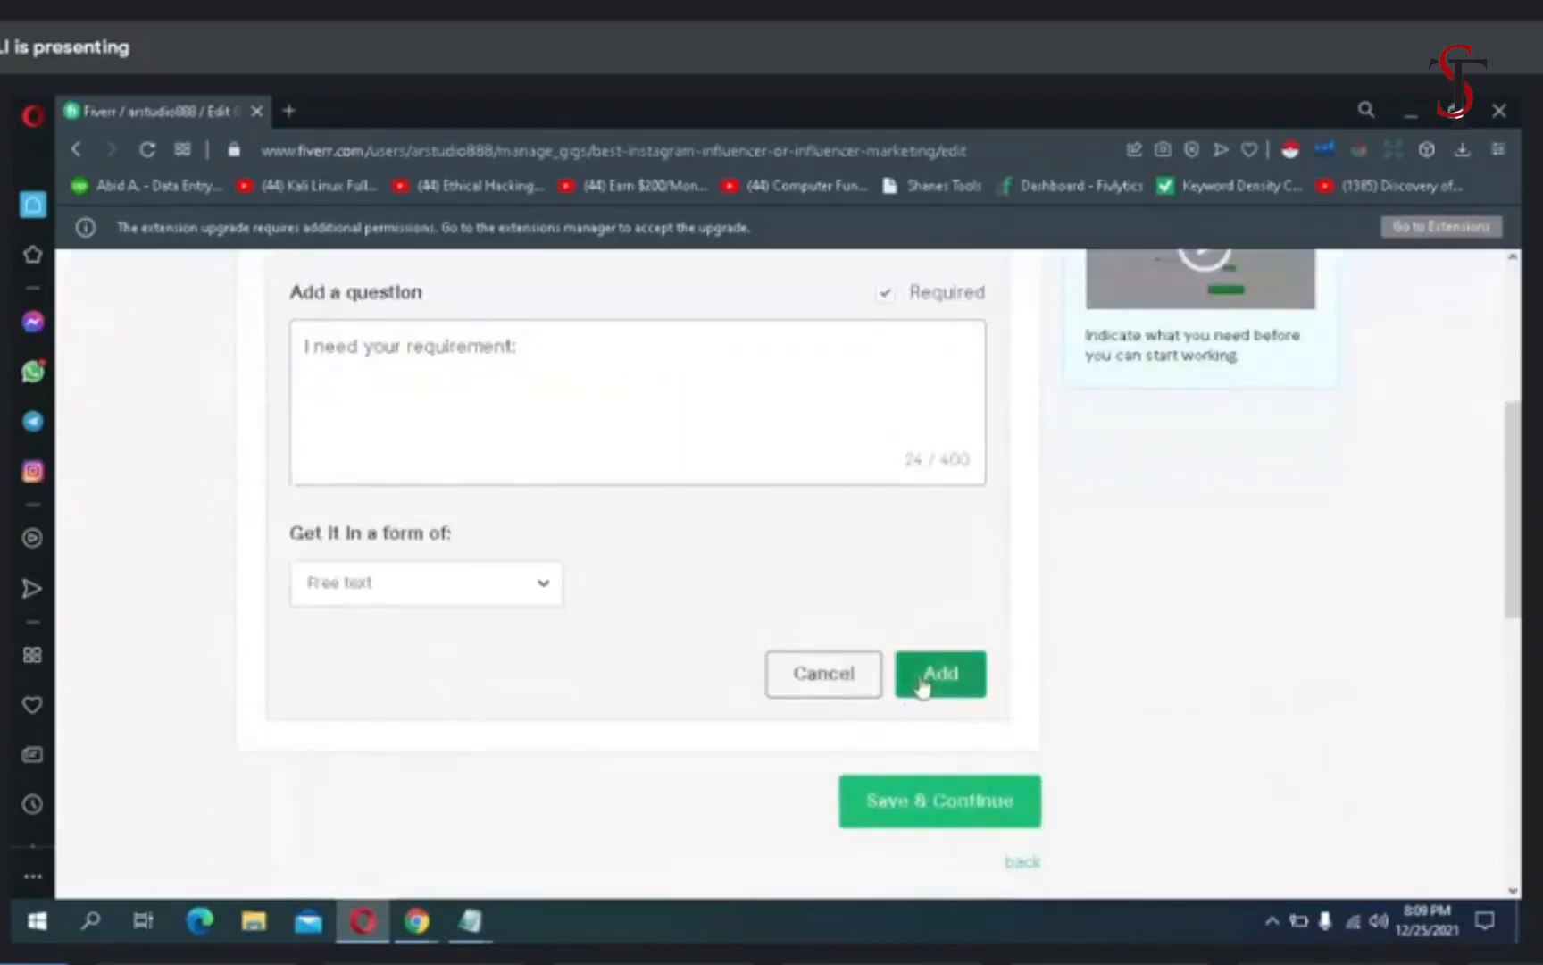
pyautogui.click(923, 676)
pyautogui.click(913, 507)
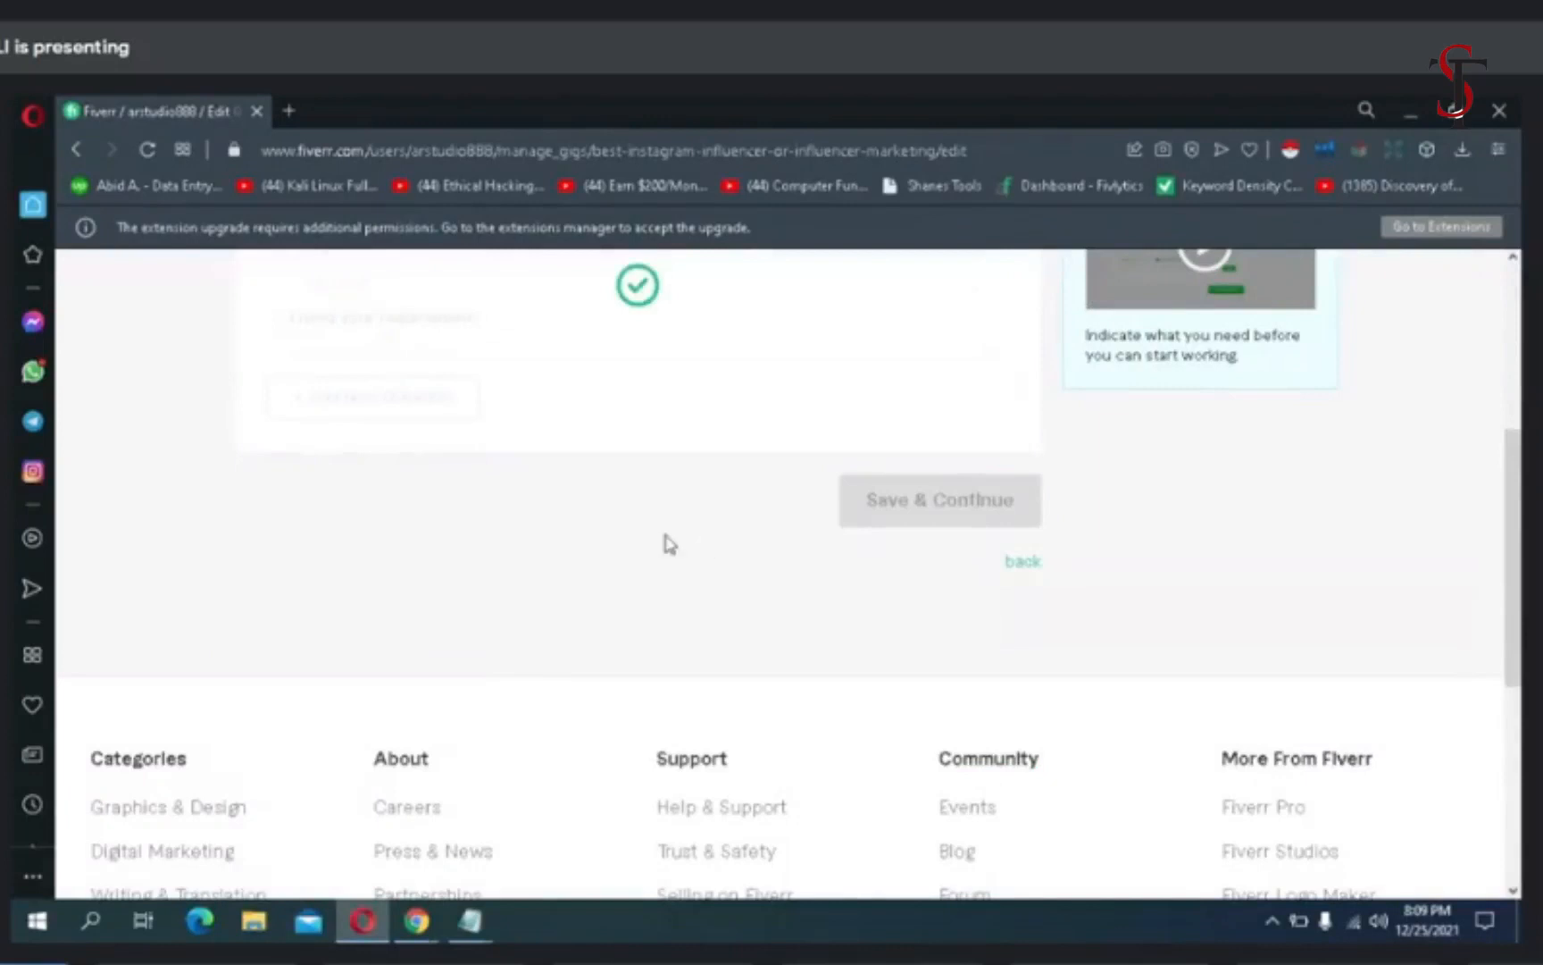
# - Try to upload the file "I will provide you best instagram influencer.png" as the gig's video
pyautogui.scroll(-3, 243, 446)
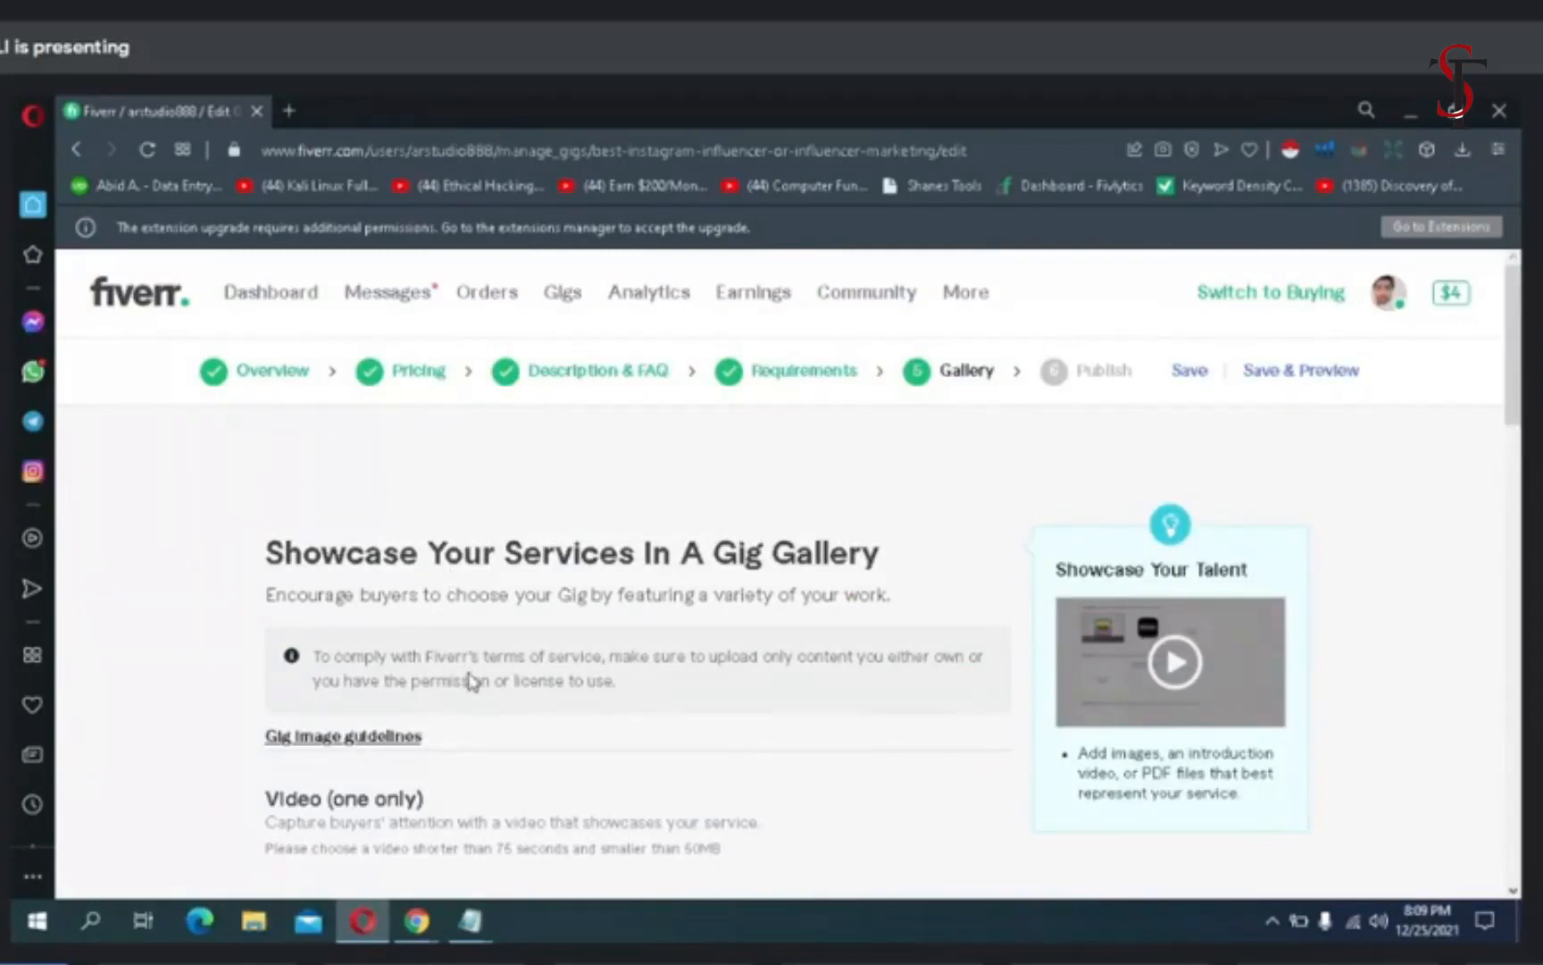
pyautogui.moveTo(474, 797)
pyautogui.scroll(-4, 722, 491)
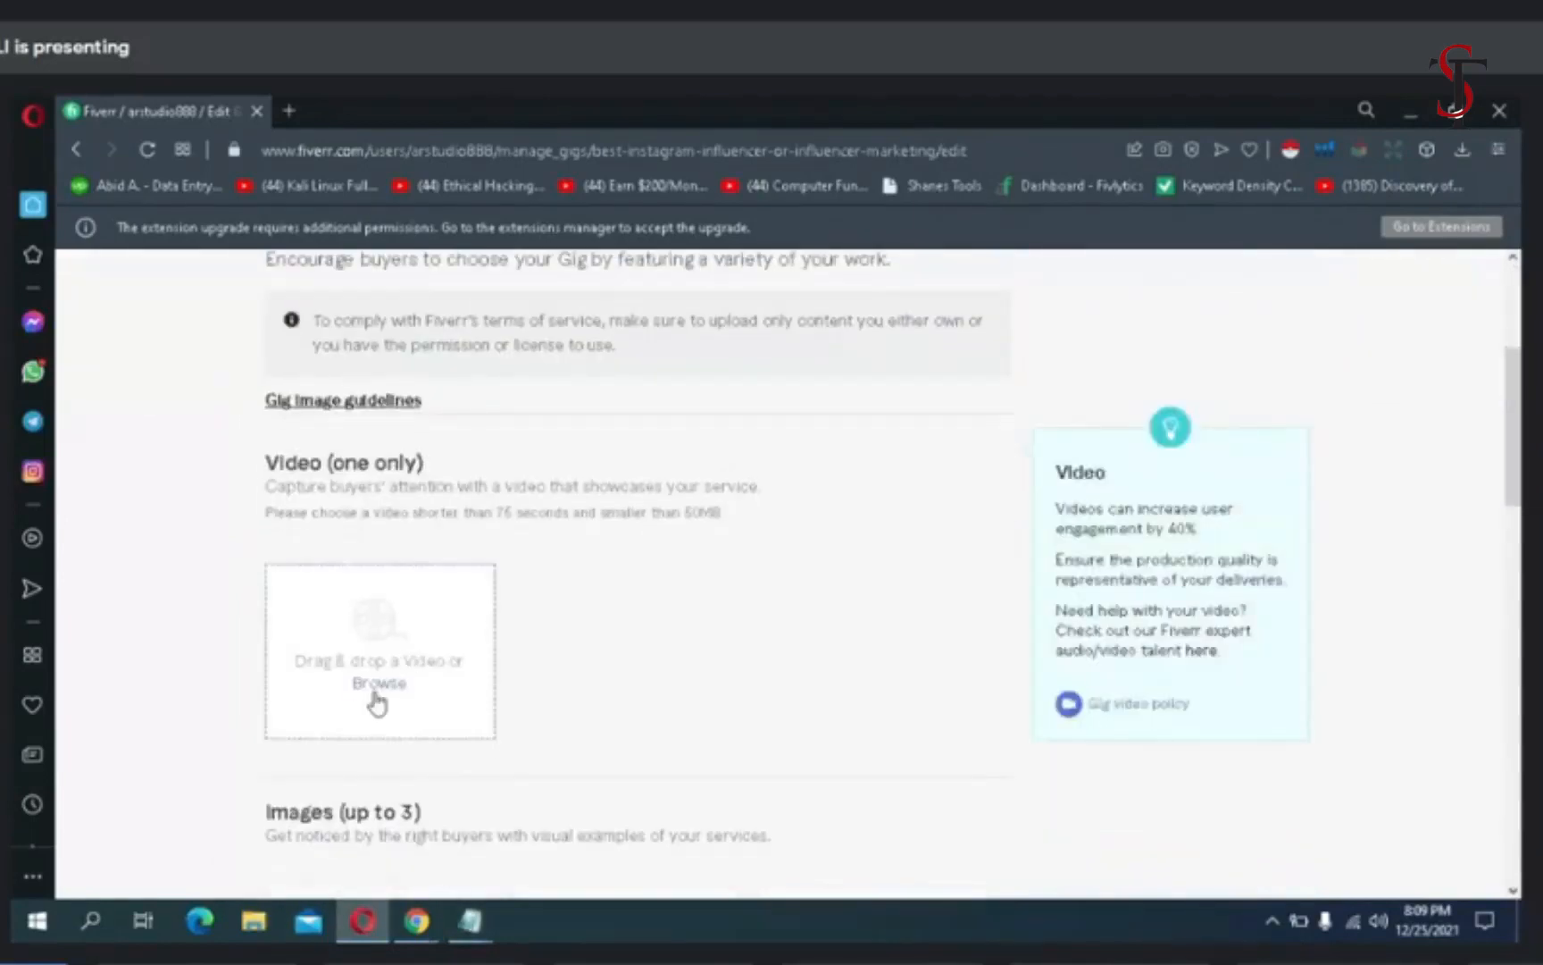
pyautogui.click(377, 703)
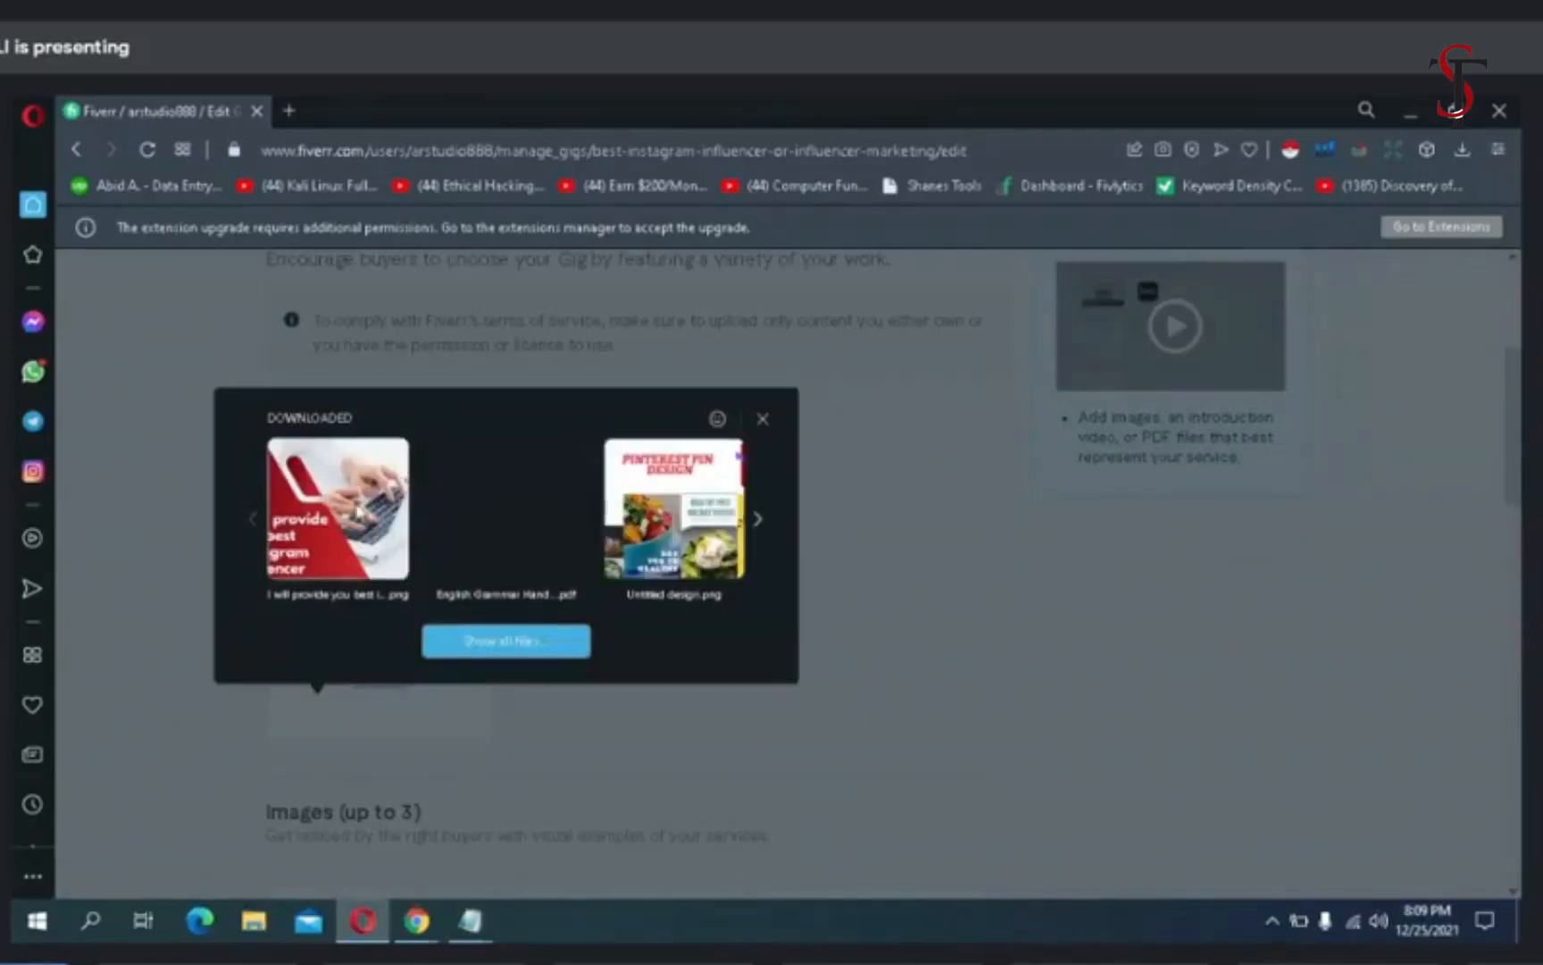
pyautogui.click(385, 516)
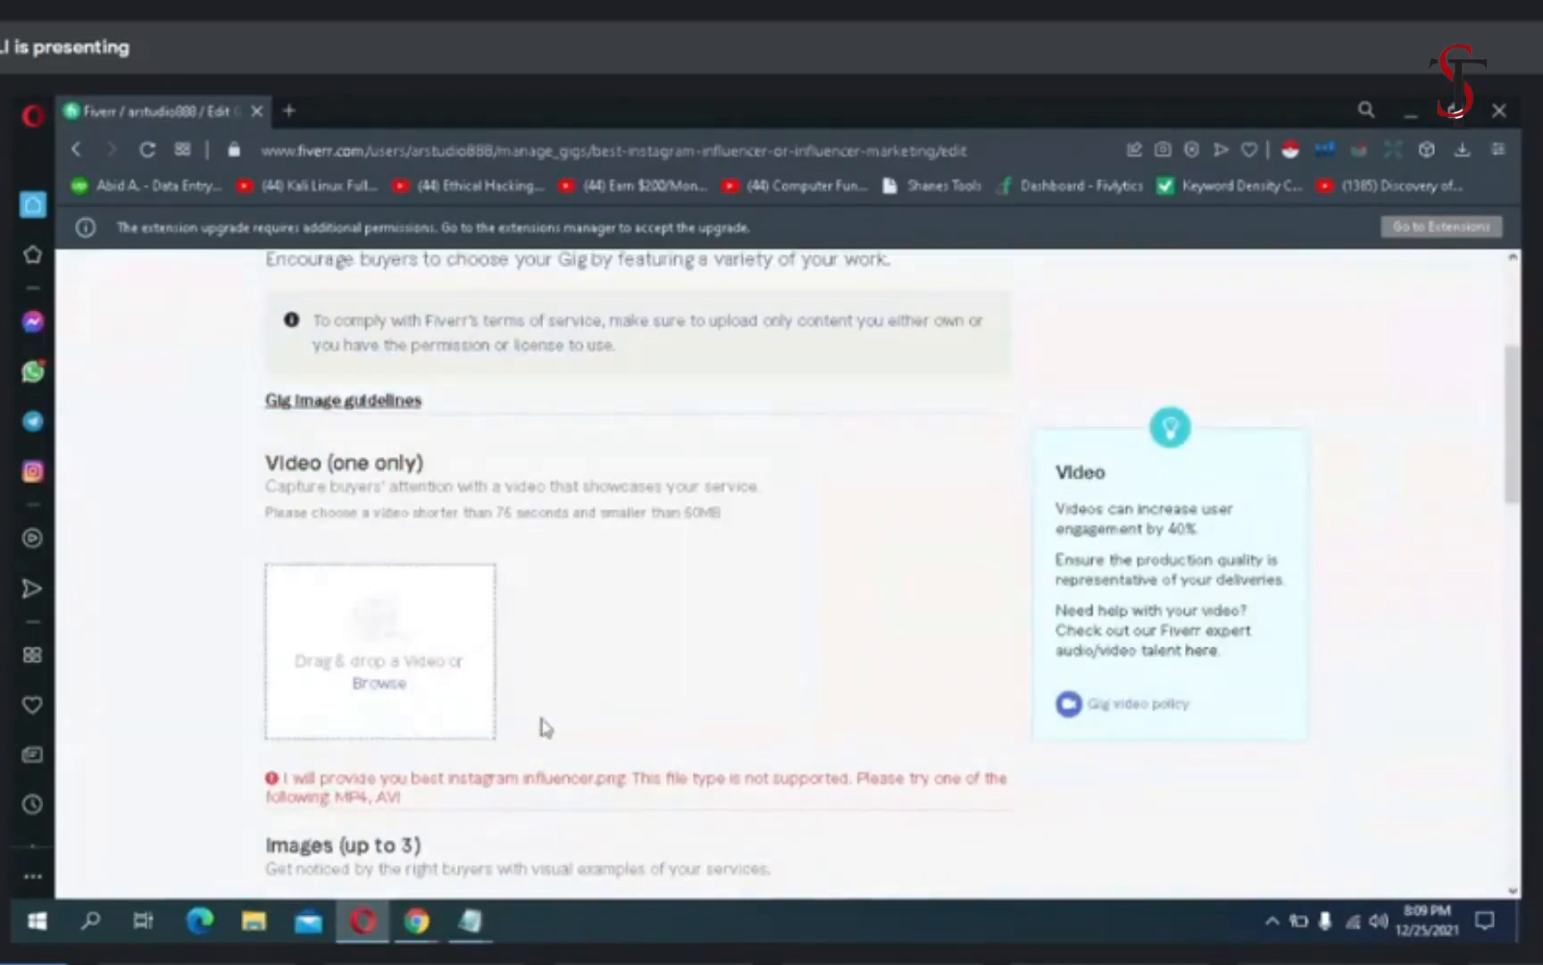
# - Upload "I will provide you best instagram influencer.png" as the gig gallery's first image
pyautogui.scroll(-2, 720, 692)
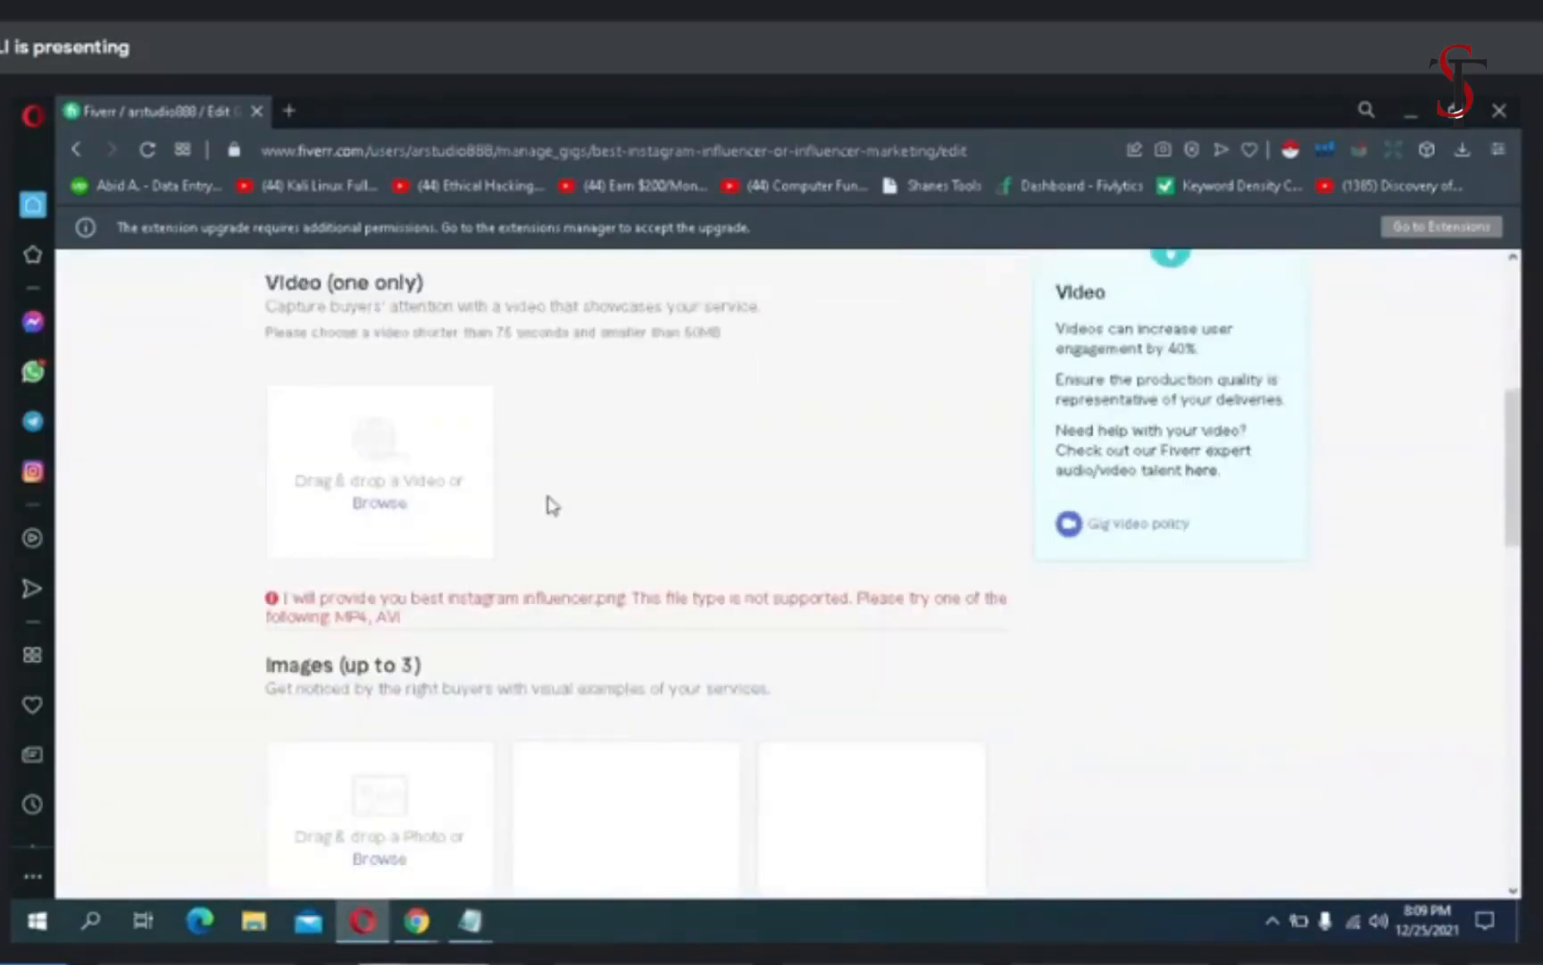
pyautogui.scroll(3, 552, 506)
pyautogui.scroll(-6, 552, 505)
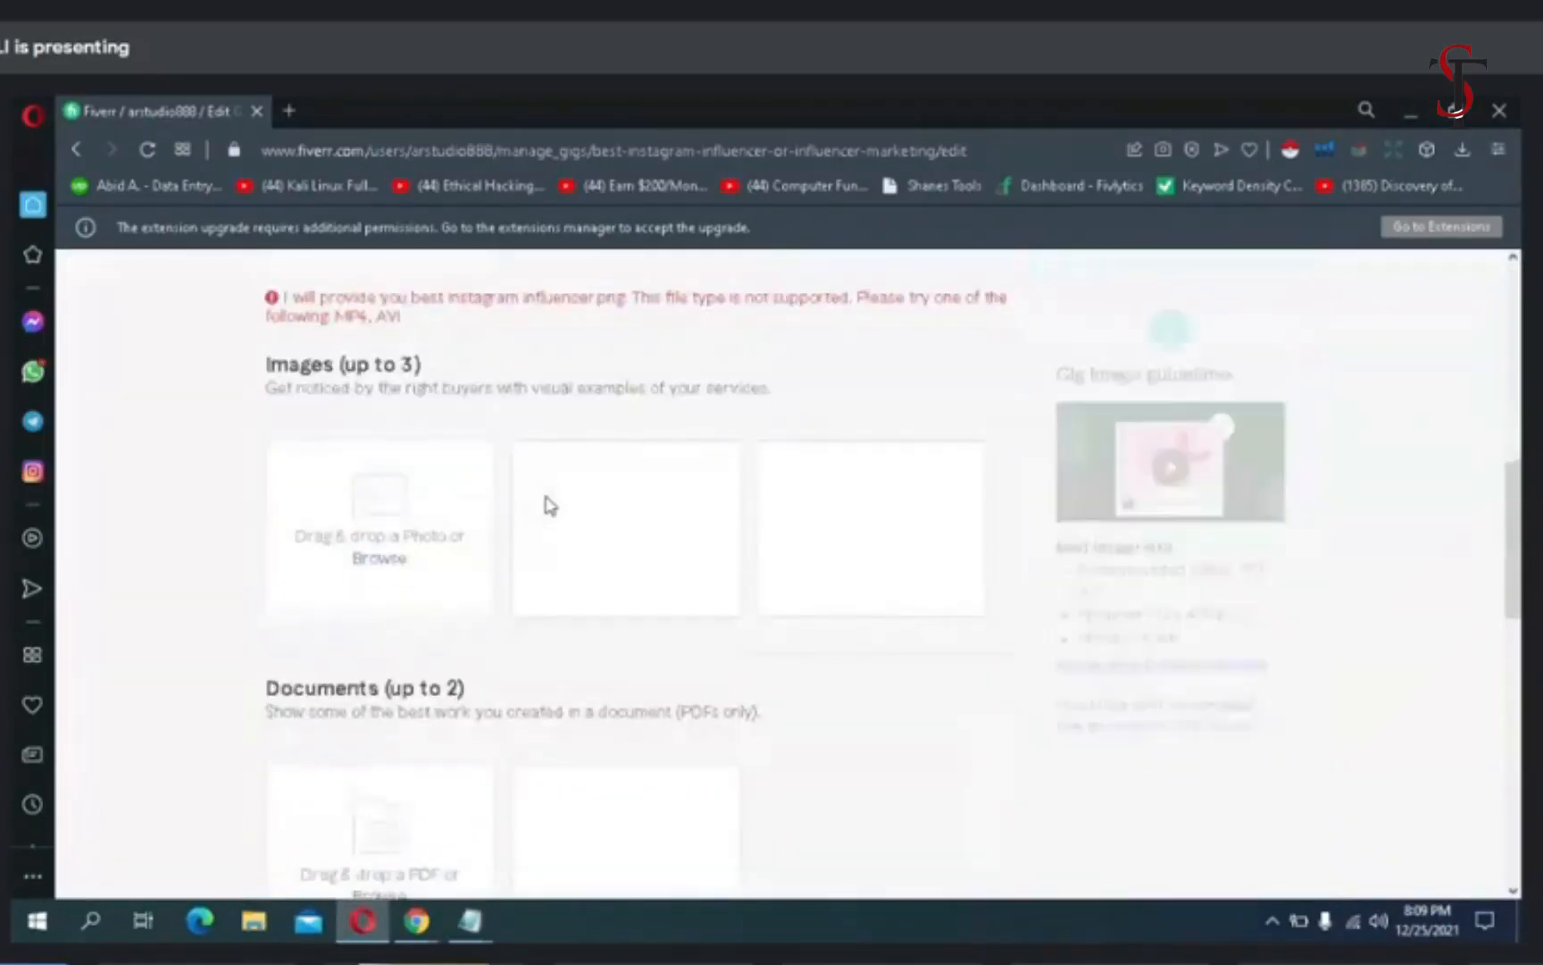
pyautogui.click(375, 563)
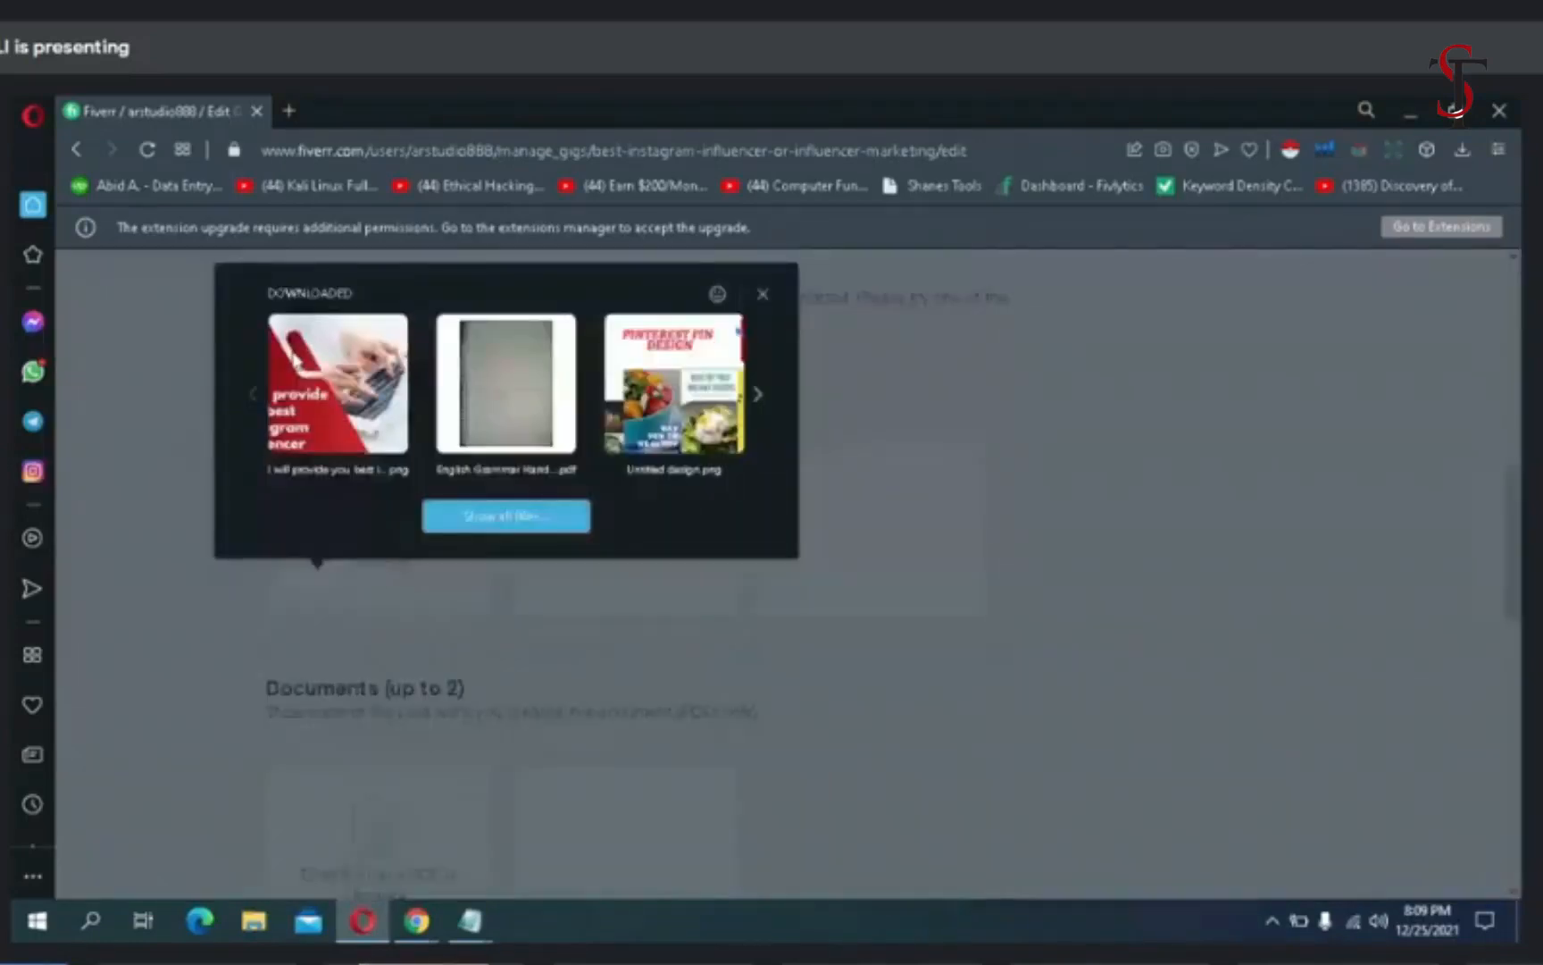
pyautogui.click(304, 567)
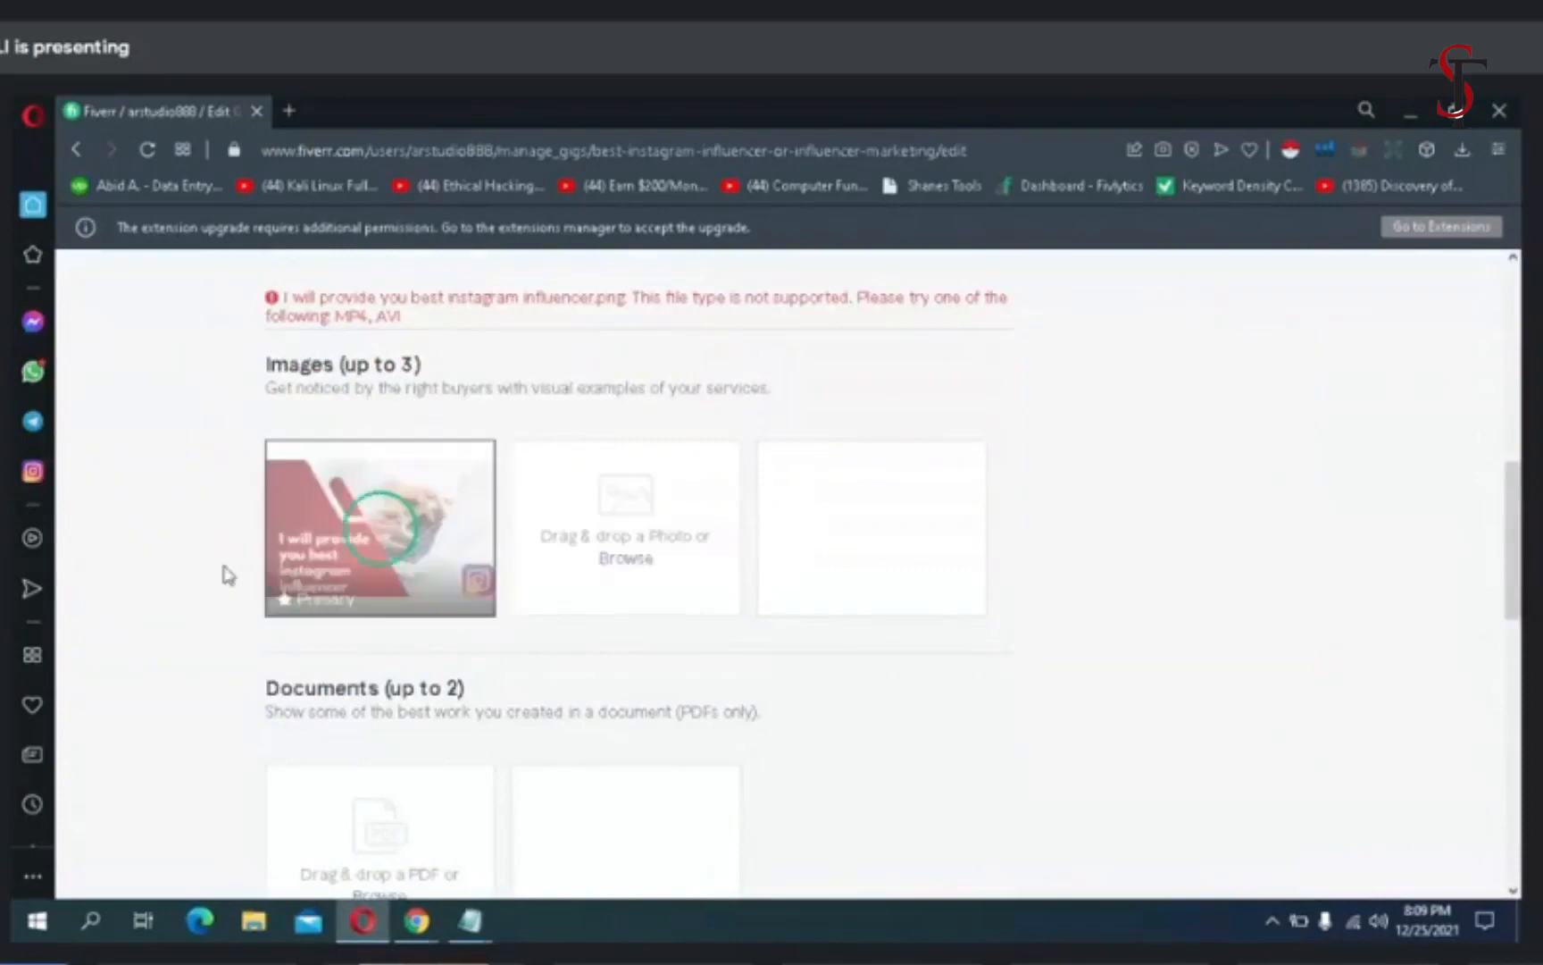
# - Switch to the Chrome window and search Google for "canva" in a new tab
pyautogui.click(1418, 117)
pyautogui.click(1416, 117)
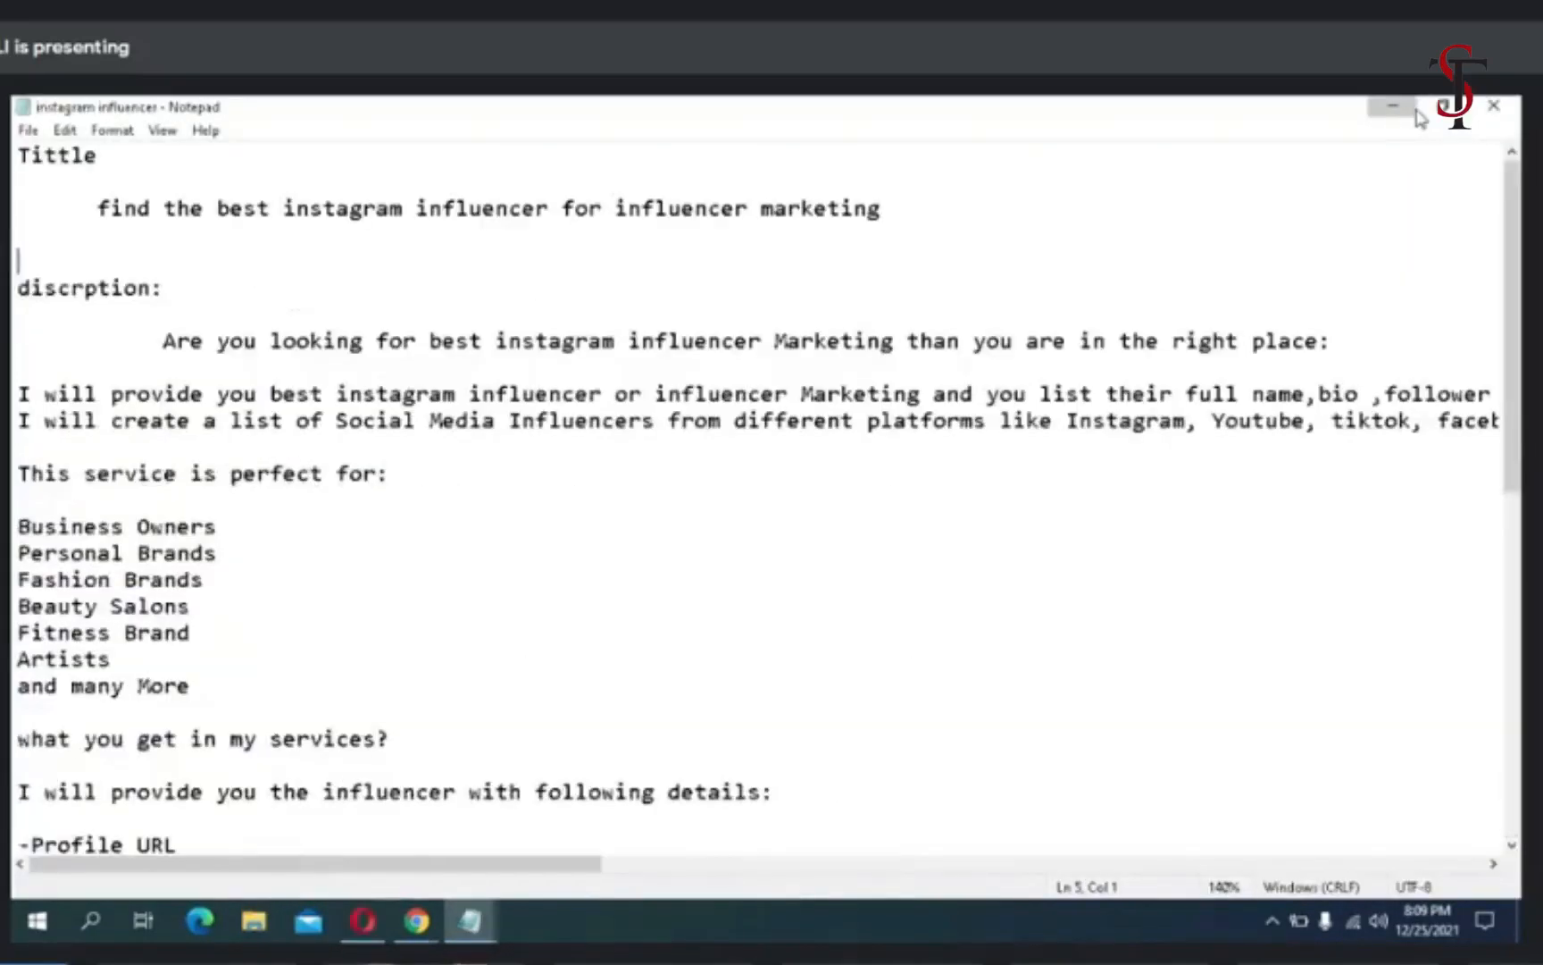
pyautogui.click(1415, 117)
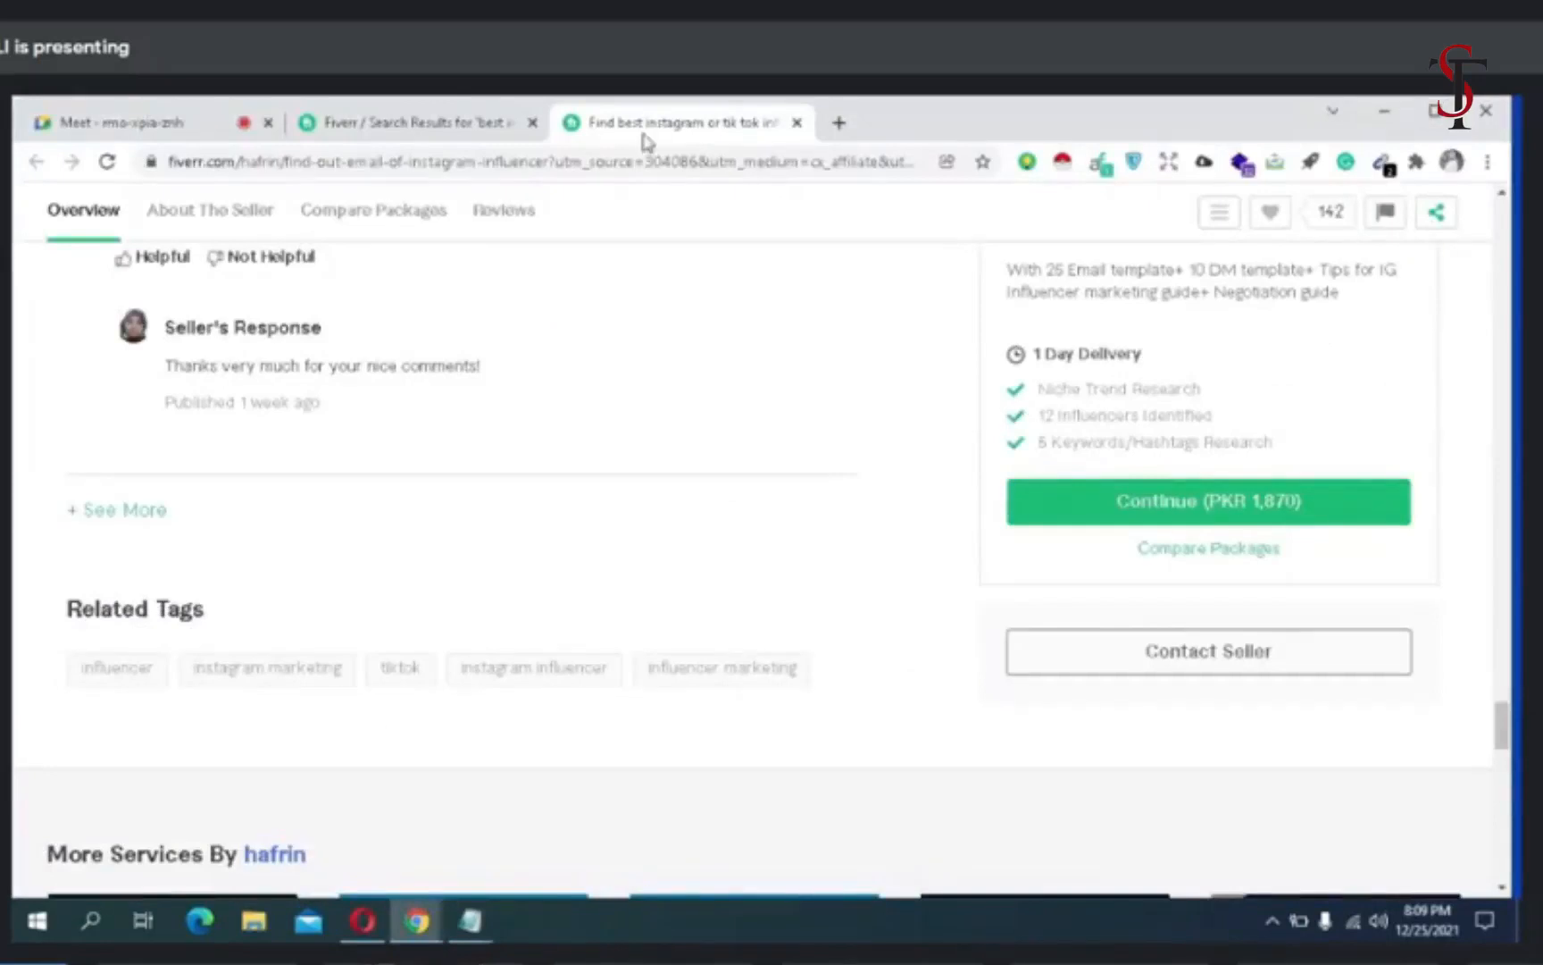
pyautogui.click(839, 122)
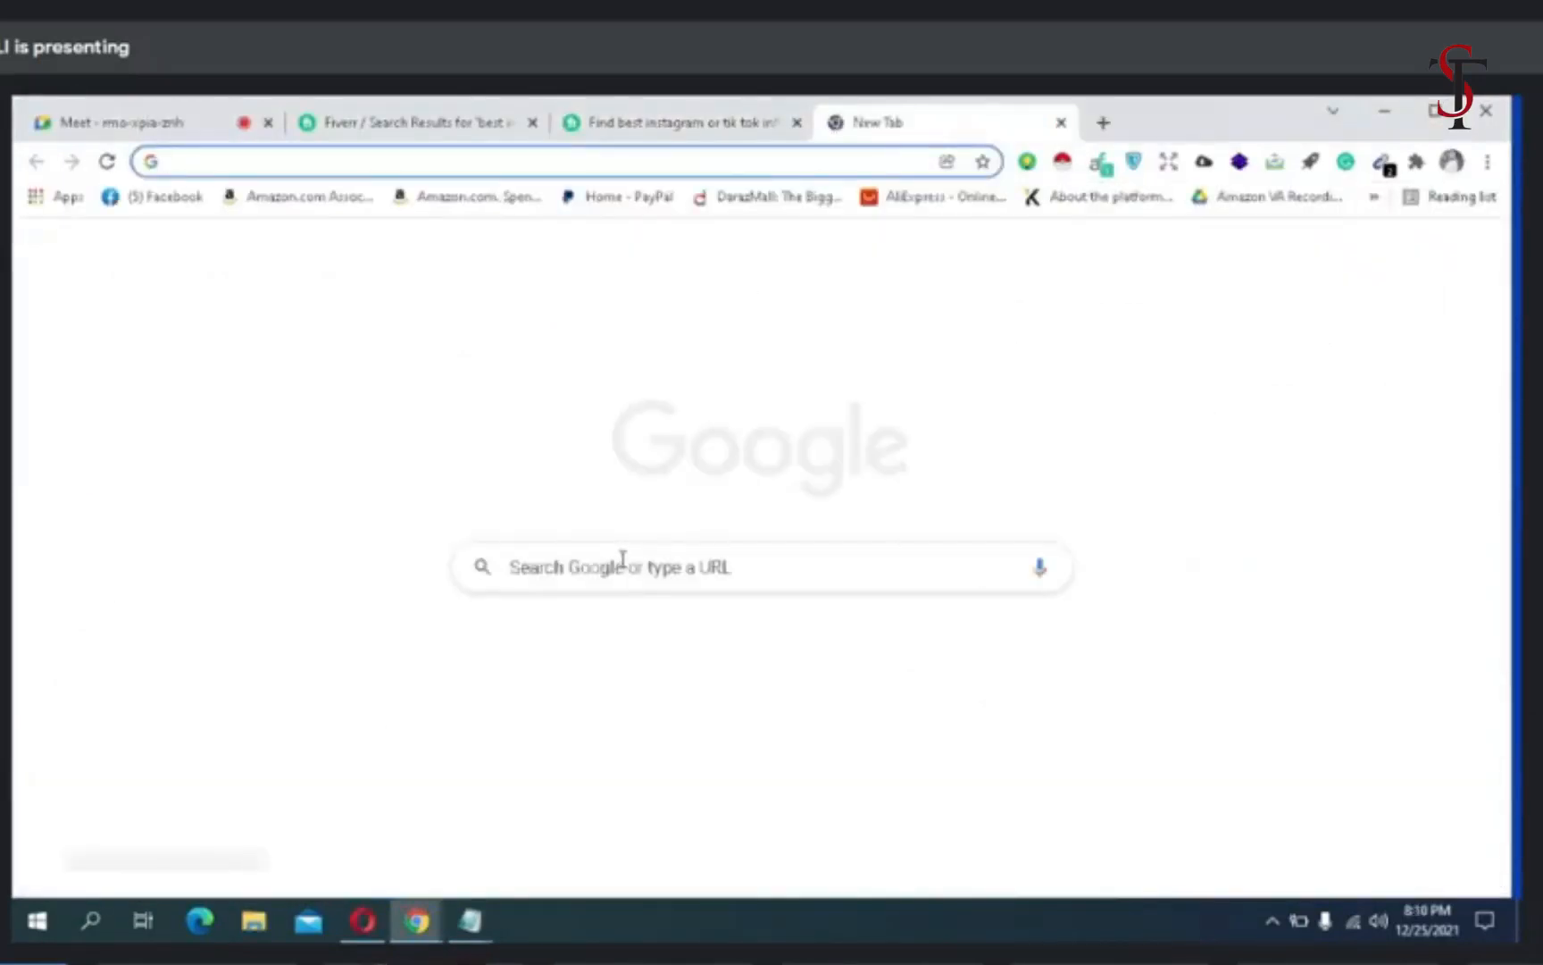
pyautogui.click(623, 558)
pyautogui.write('ca')
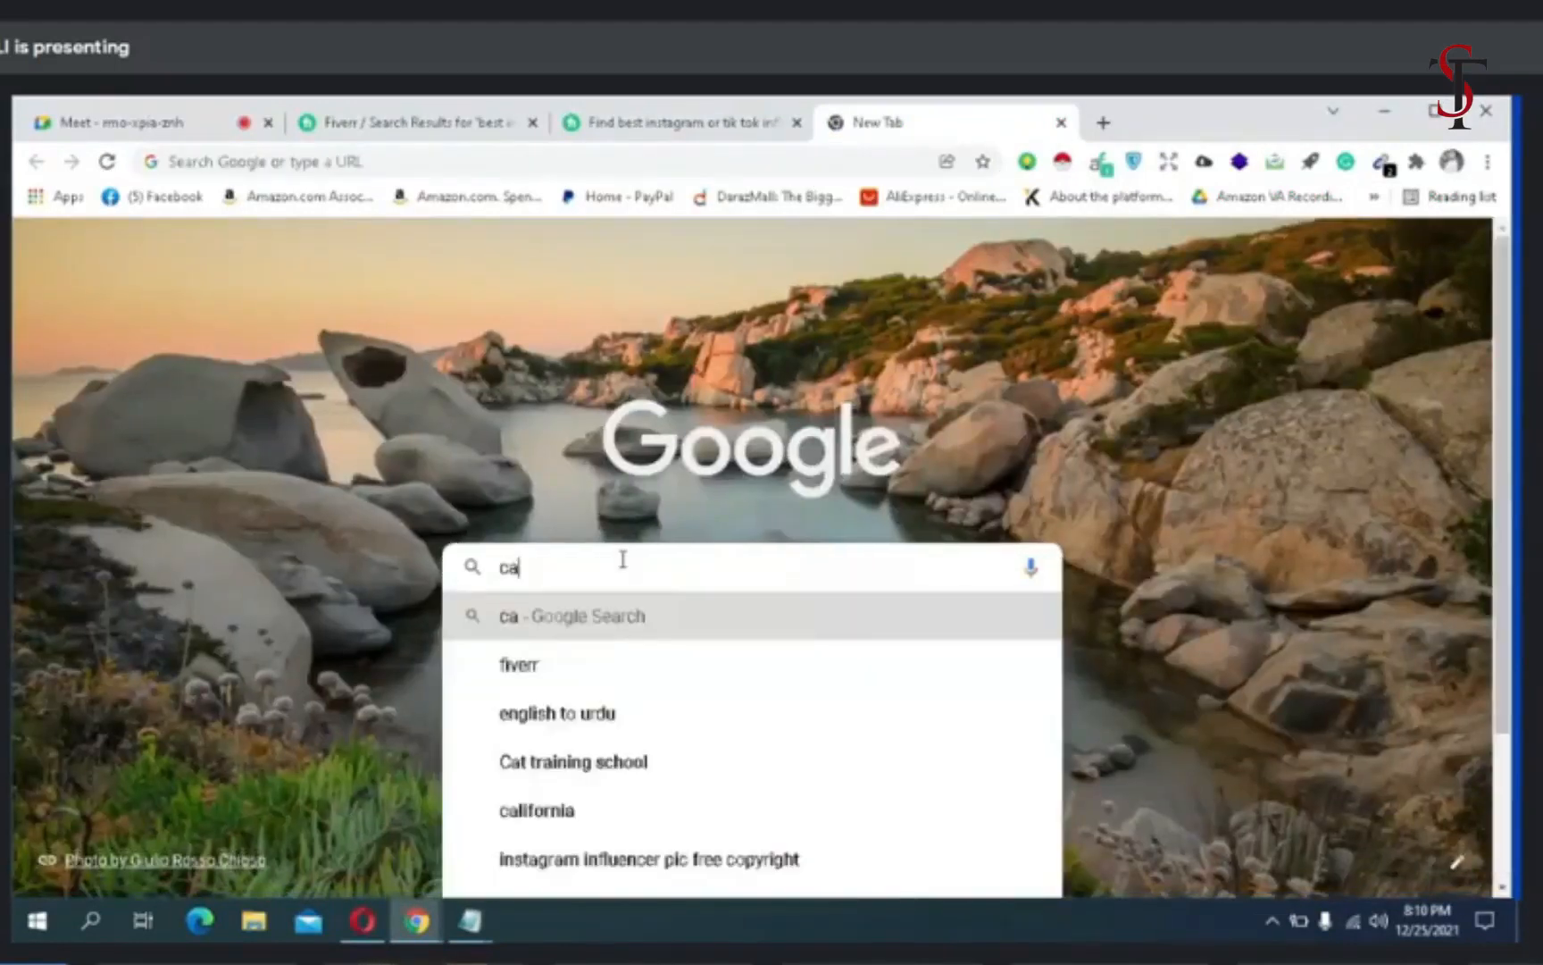
pyautogui.write('nva')
pyautogui.press('Return')
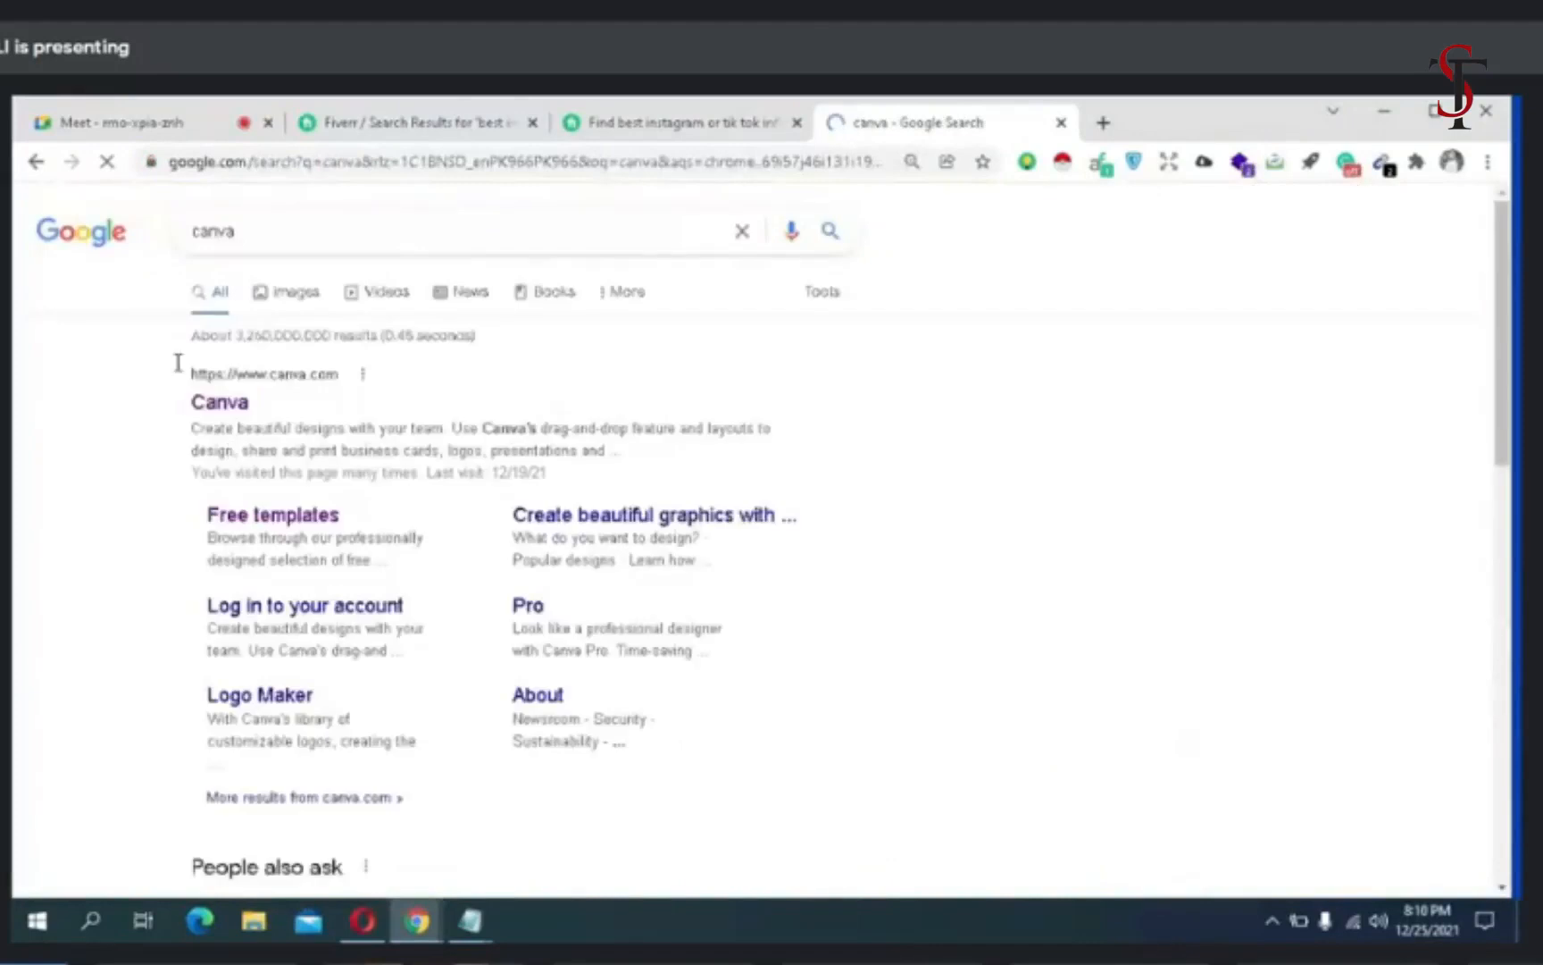
# - Open the Canva website and create a new blank design with the custom size 712 x 430 px
pyautogui.click(220, 419)
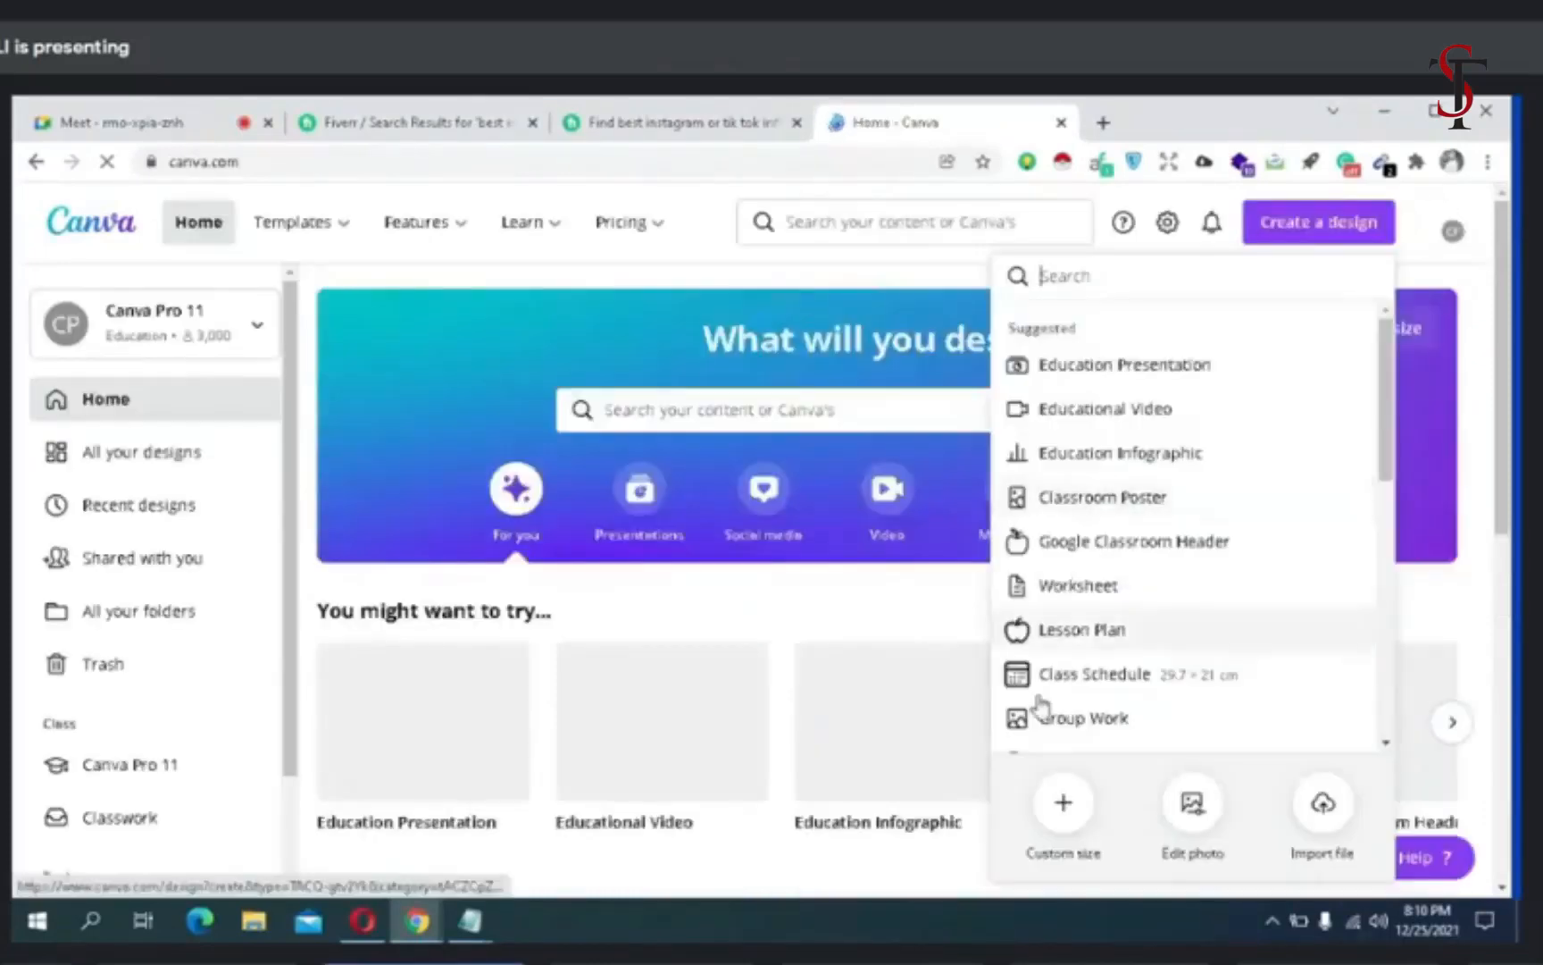
pyautogui.click(1062, 801)
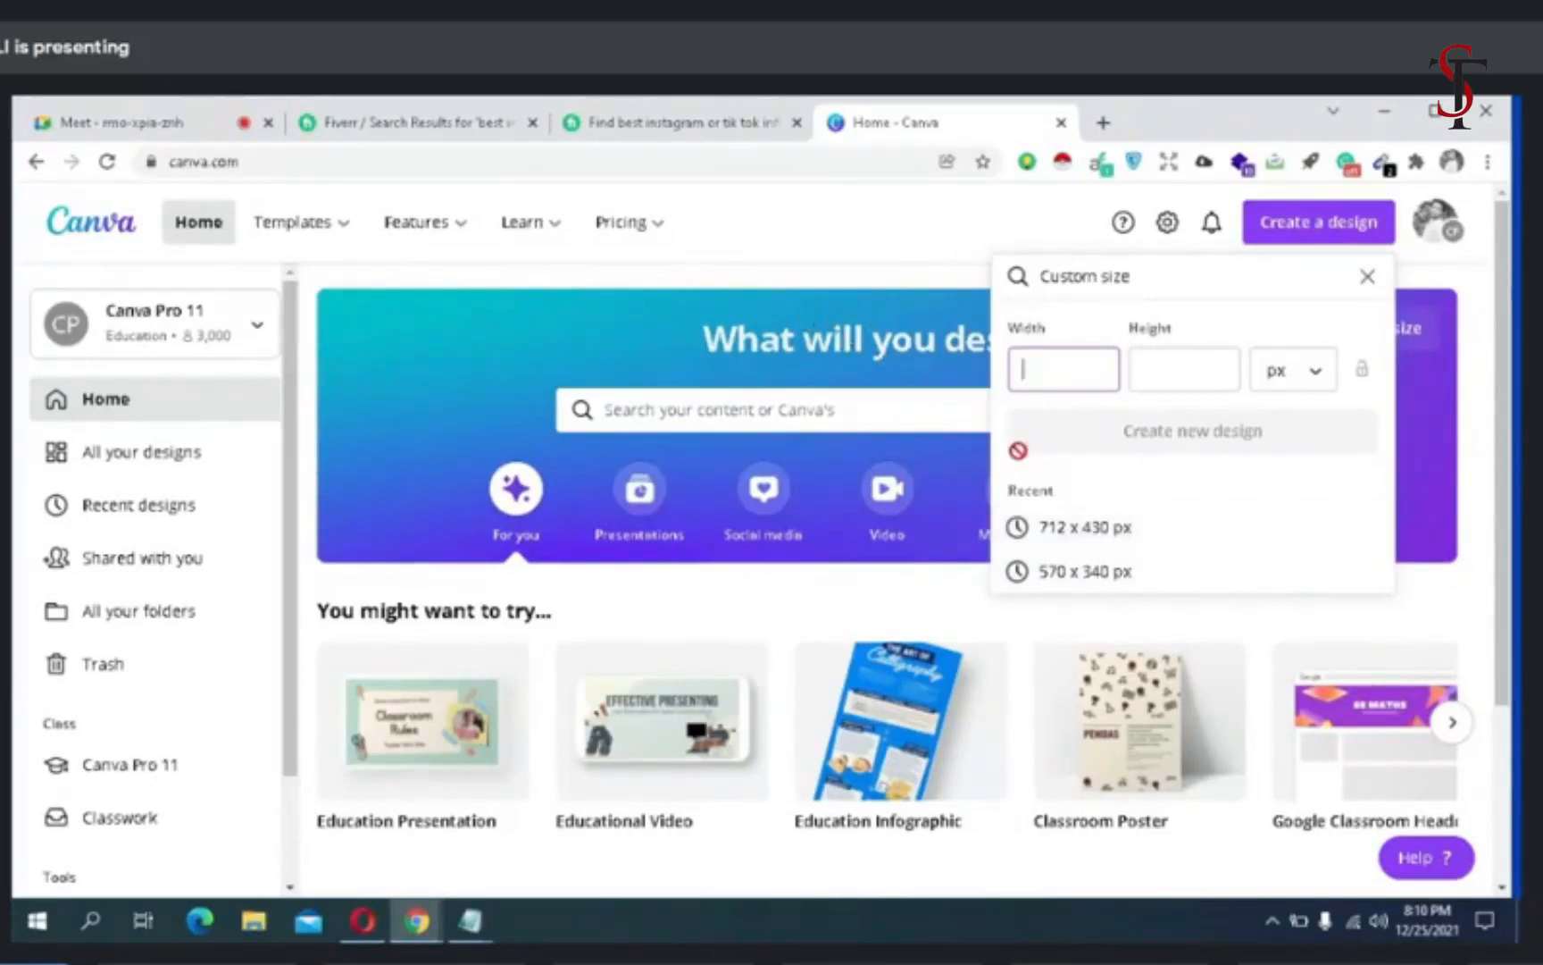
pyautogui.click(1041, 523)
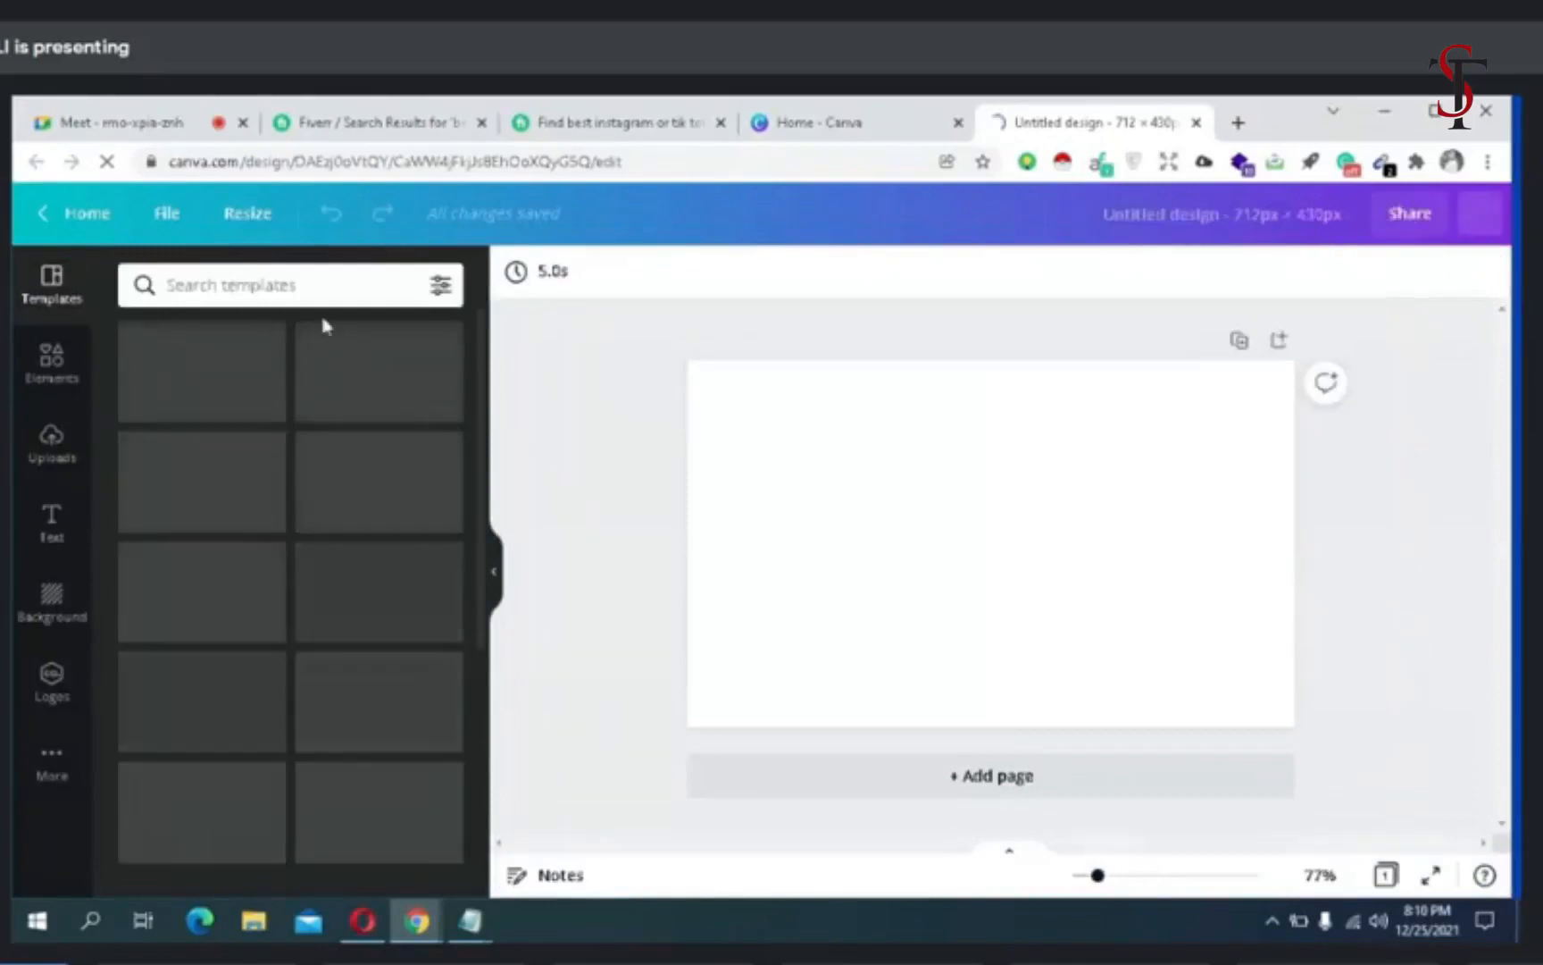
# - Search the design templates for Business Cards and browse the suggested card categories
pyautogui.click(306, 286)
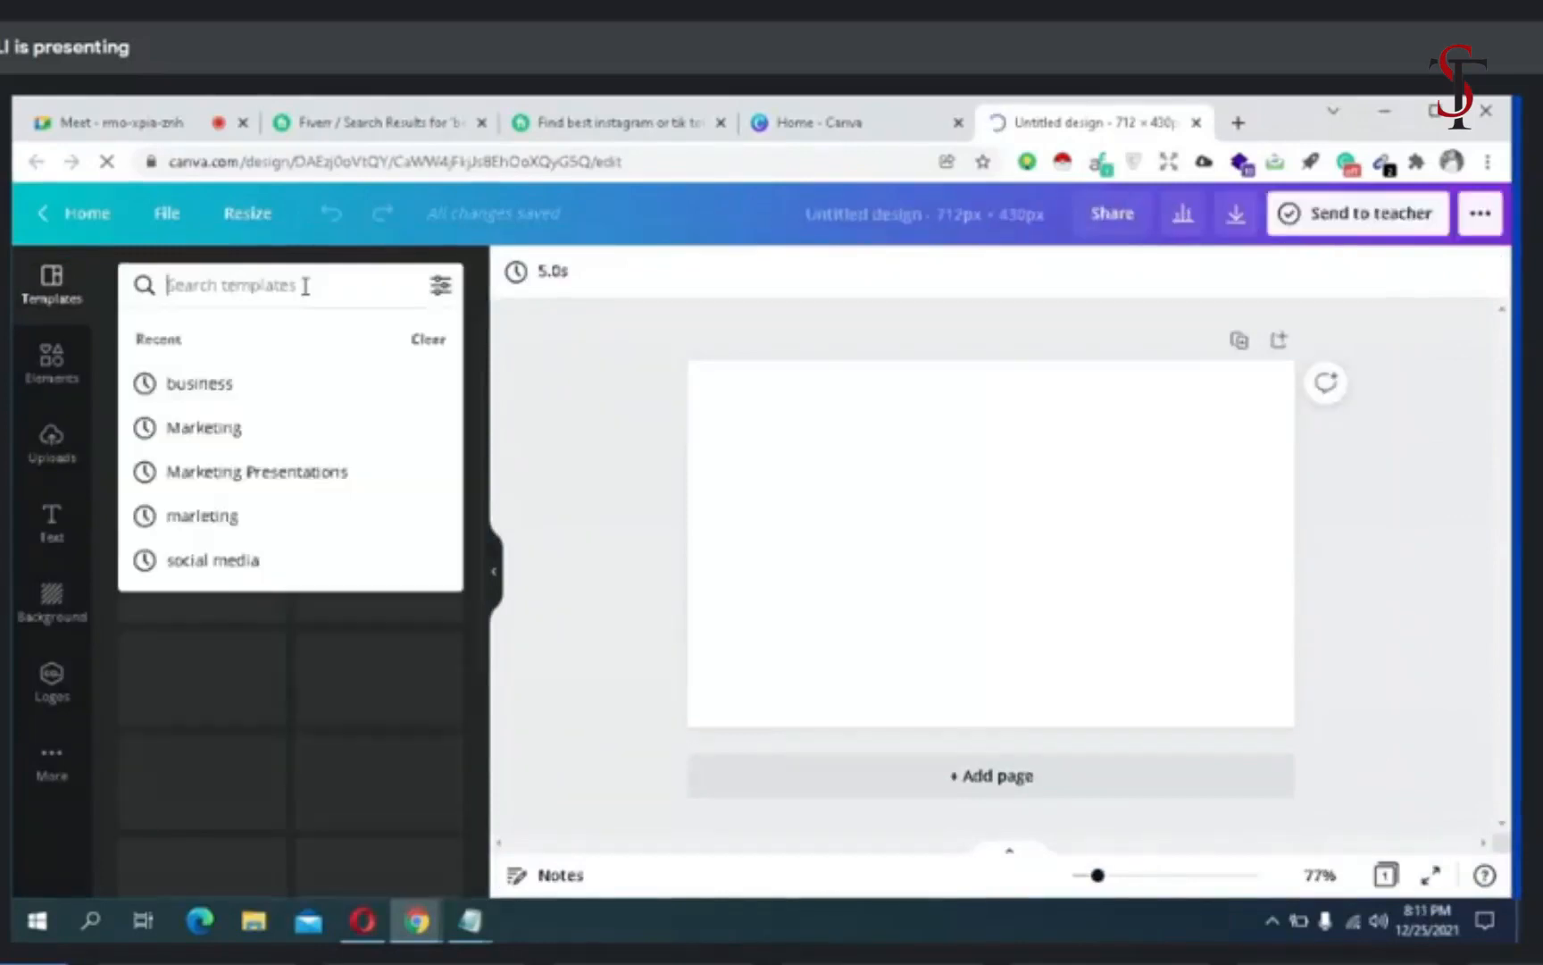
pyautogui.write('busniess')
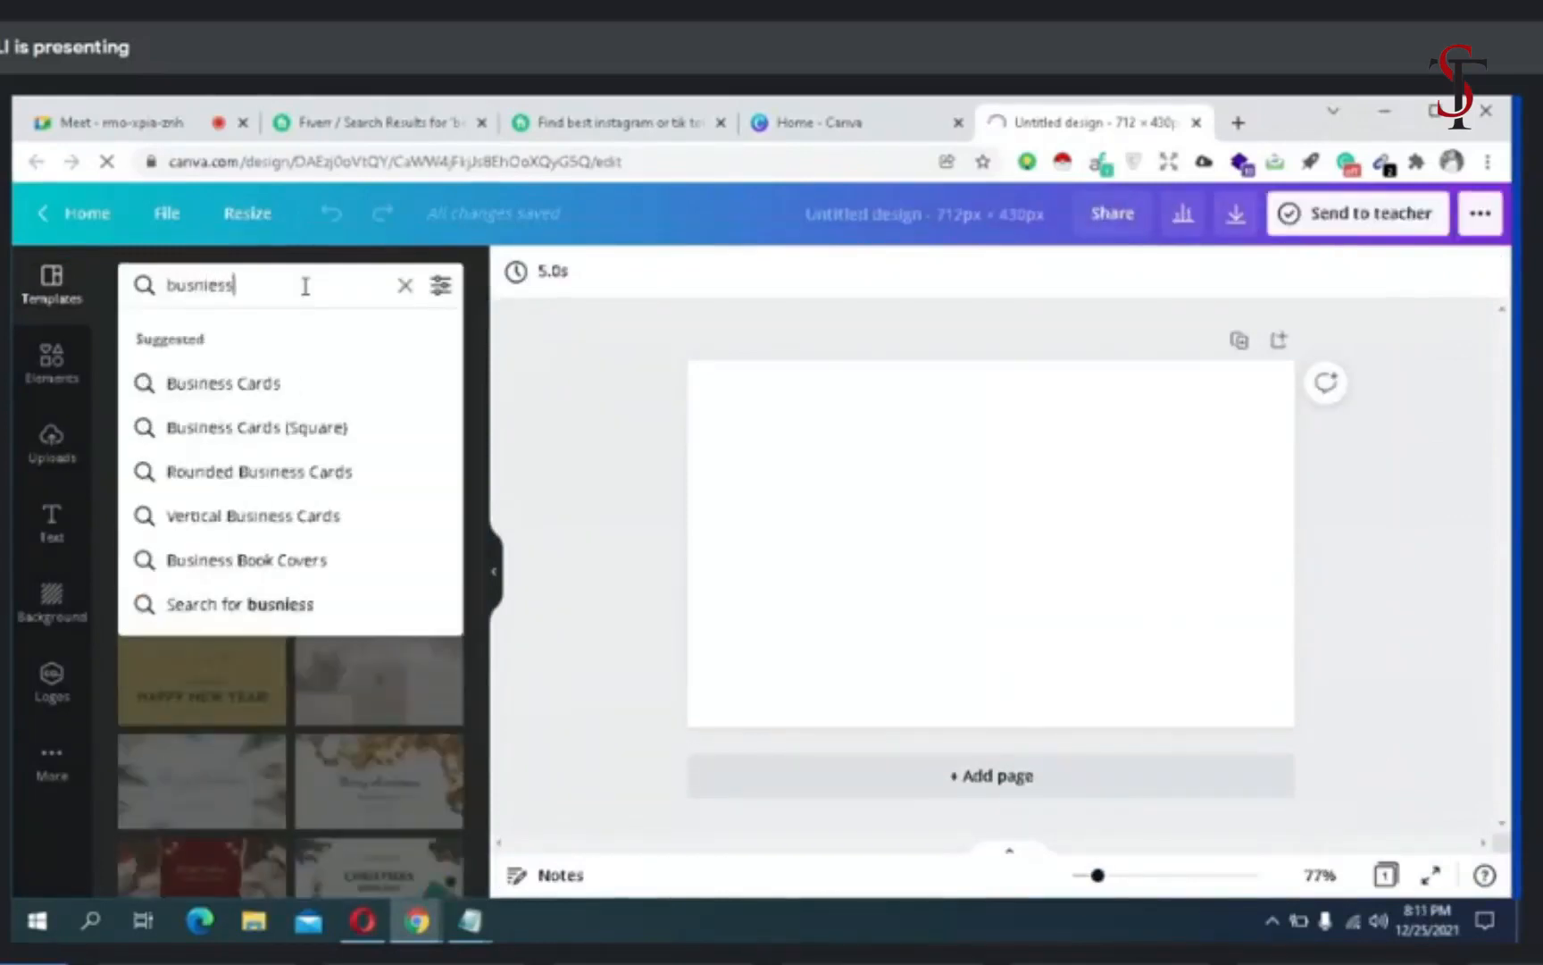
pyautogui.press('Return')
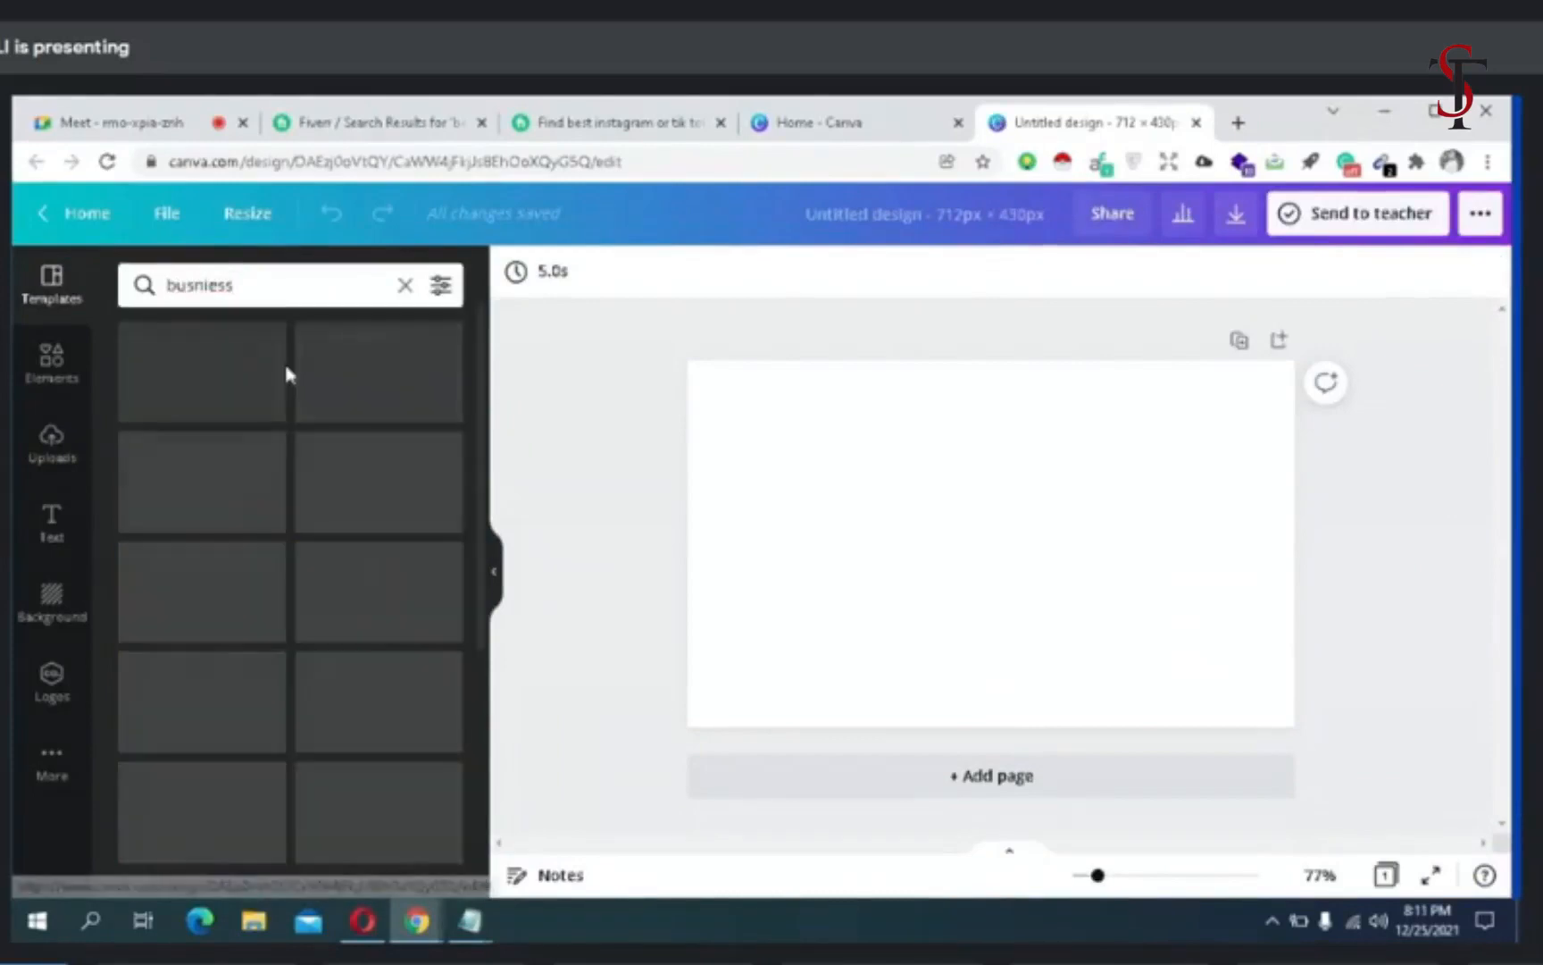
pyautogui.click(255, 281)
pyautogui.press('BackSpace')
pyautogui.press('BackSpace')
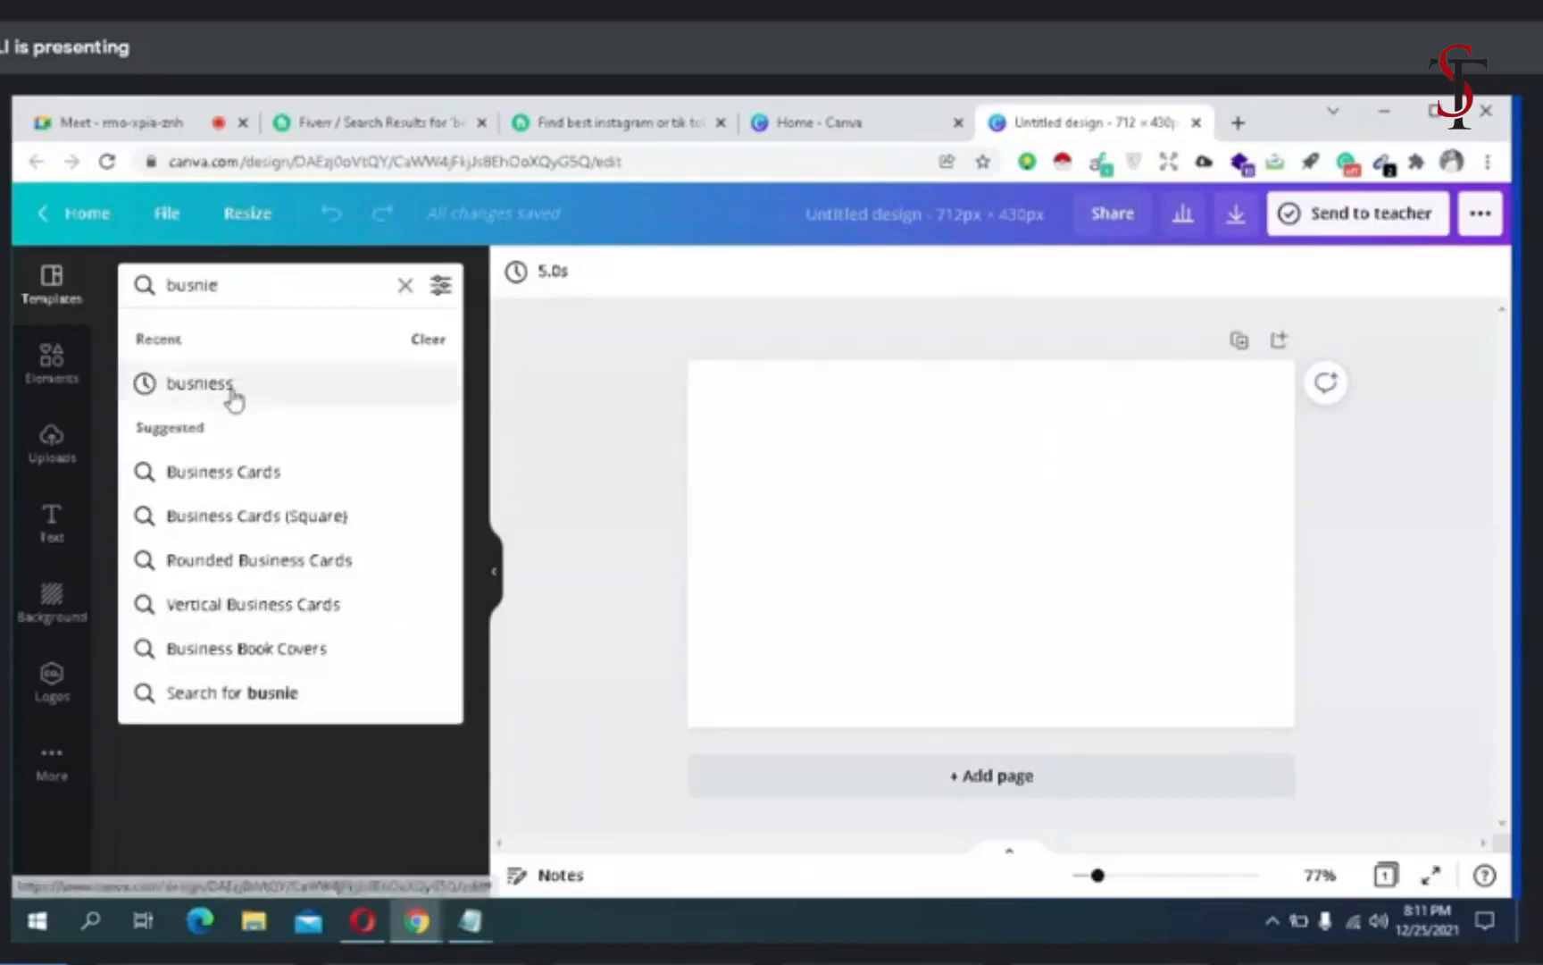
pyautogui.click(225, 473)
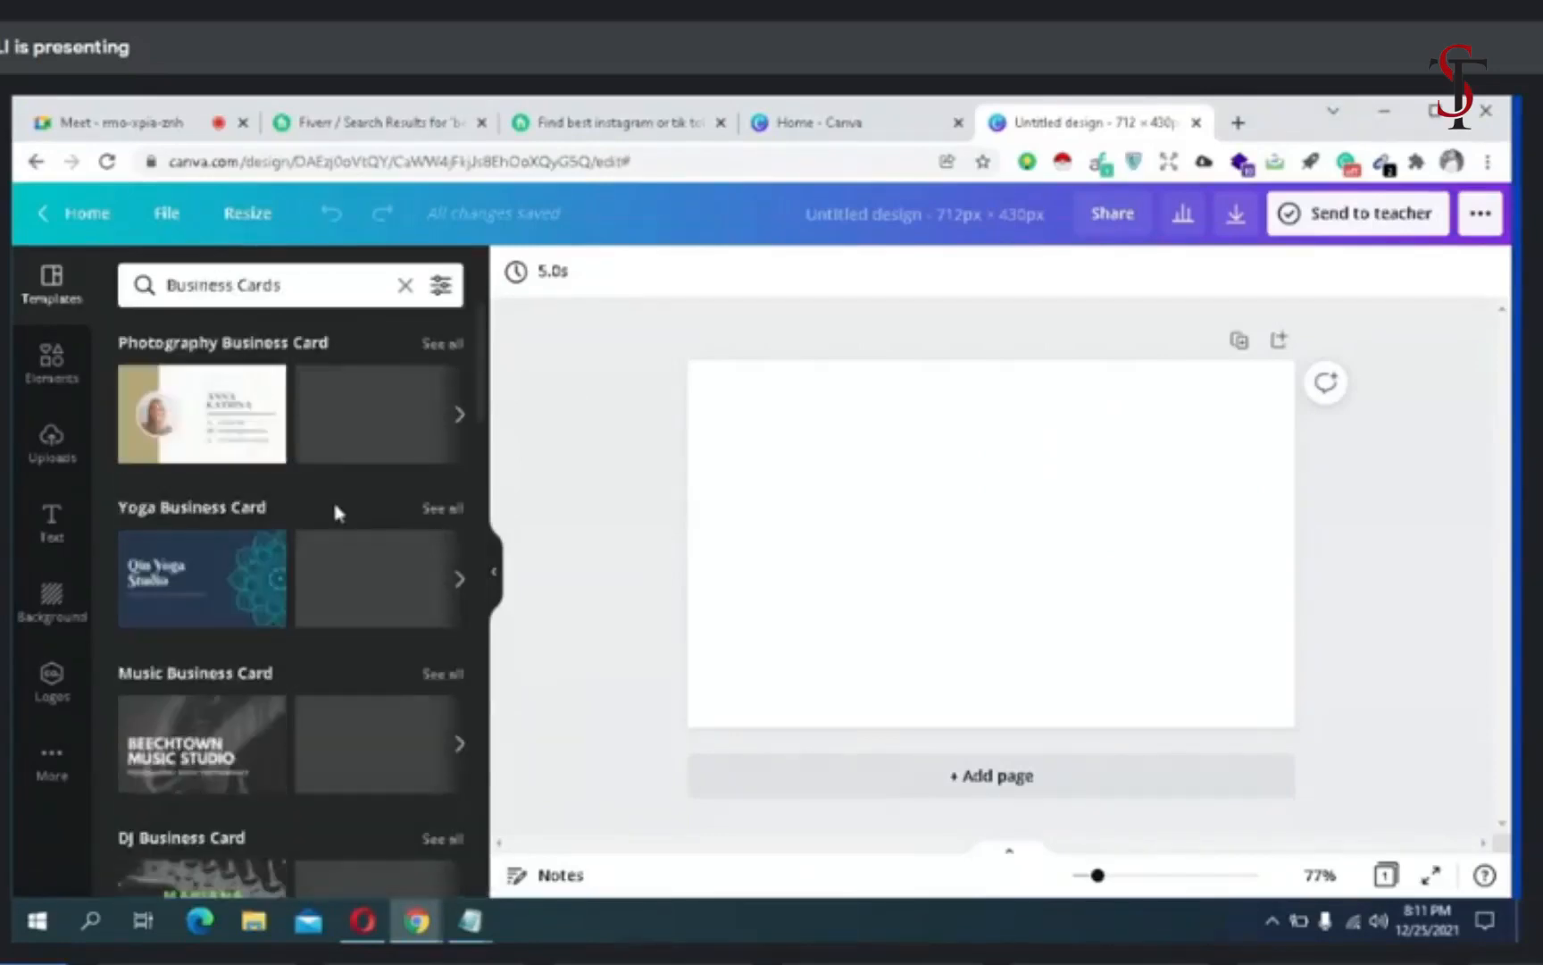
pyautogui.scroll(-6, 335, 505)
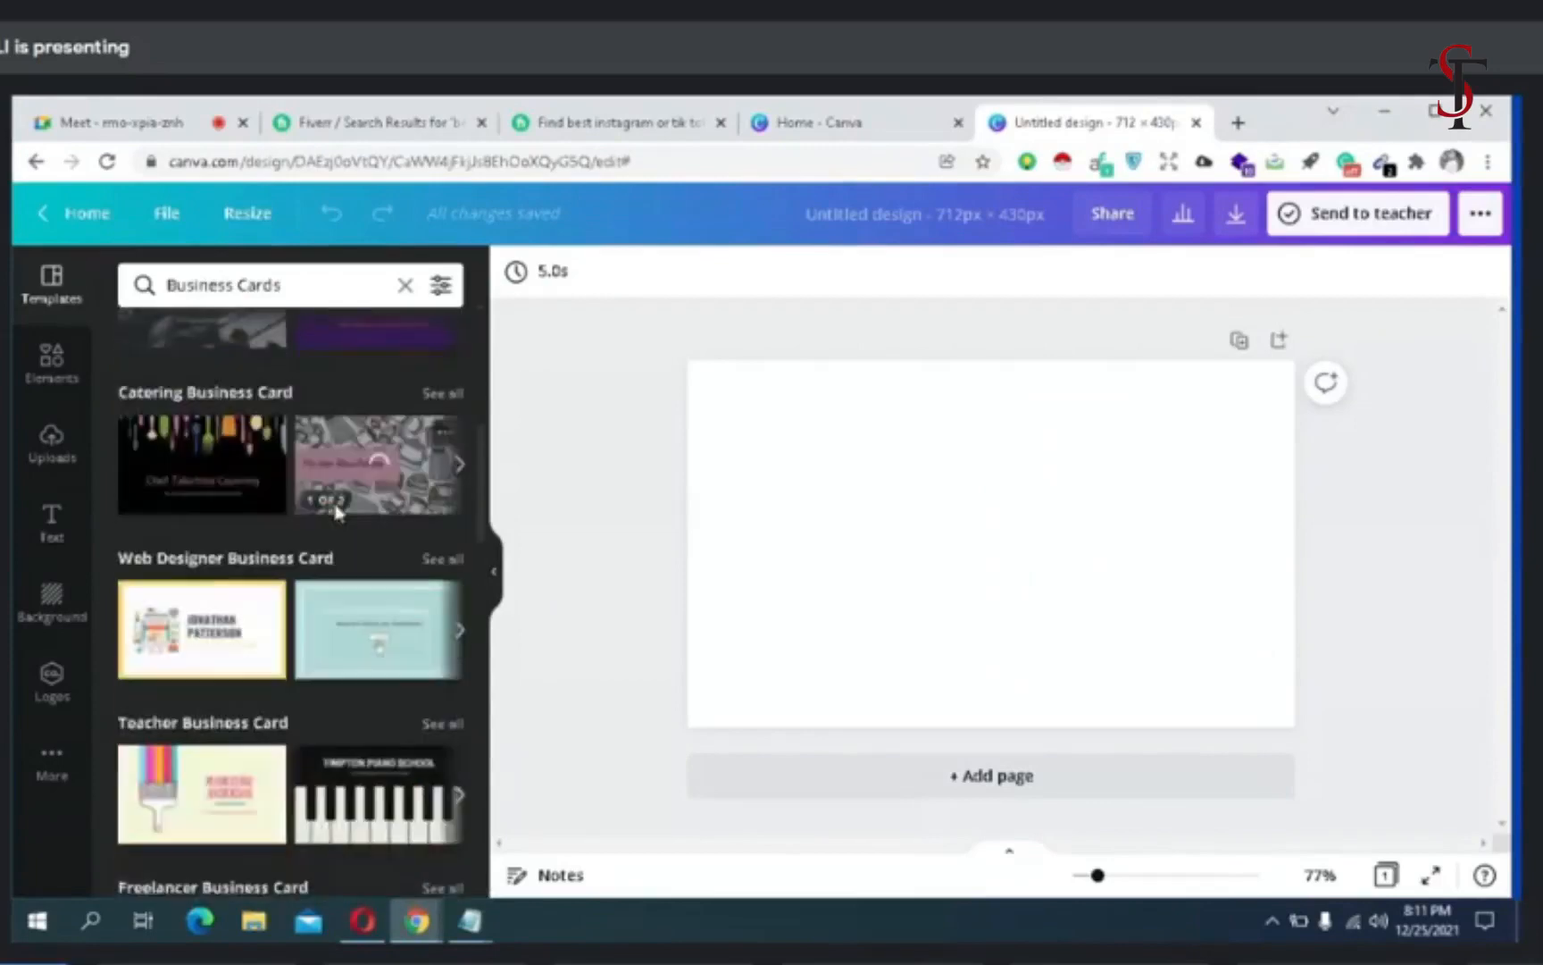
pyautogui.scroll(6, 335, 509)
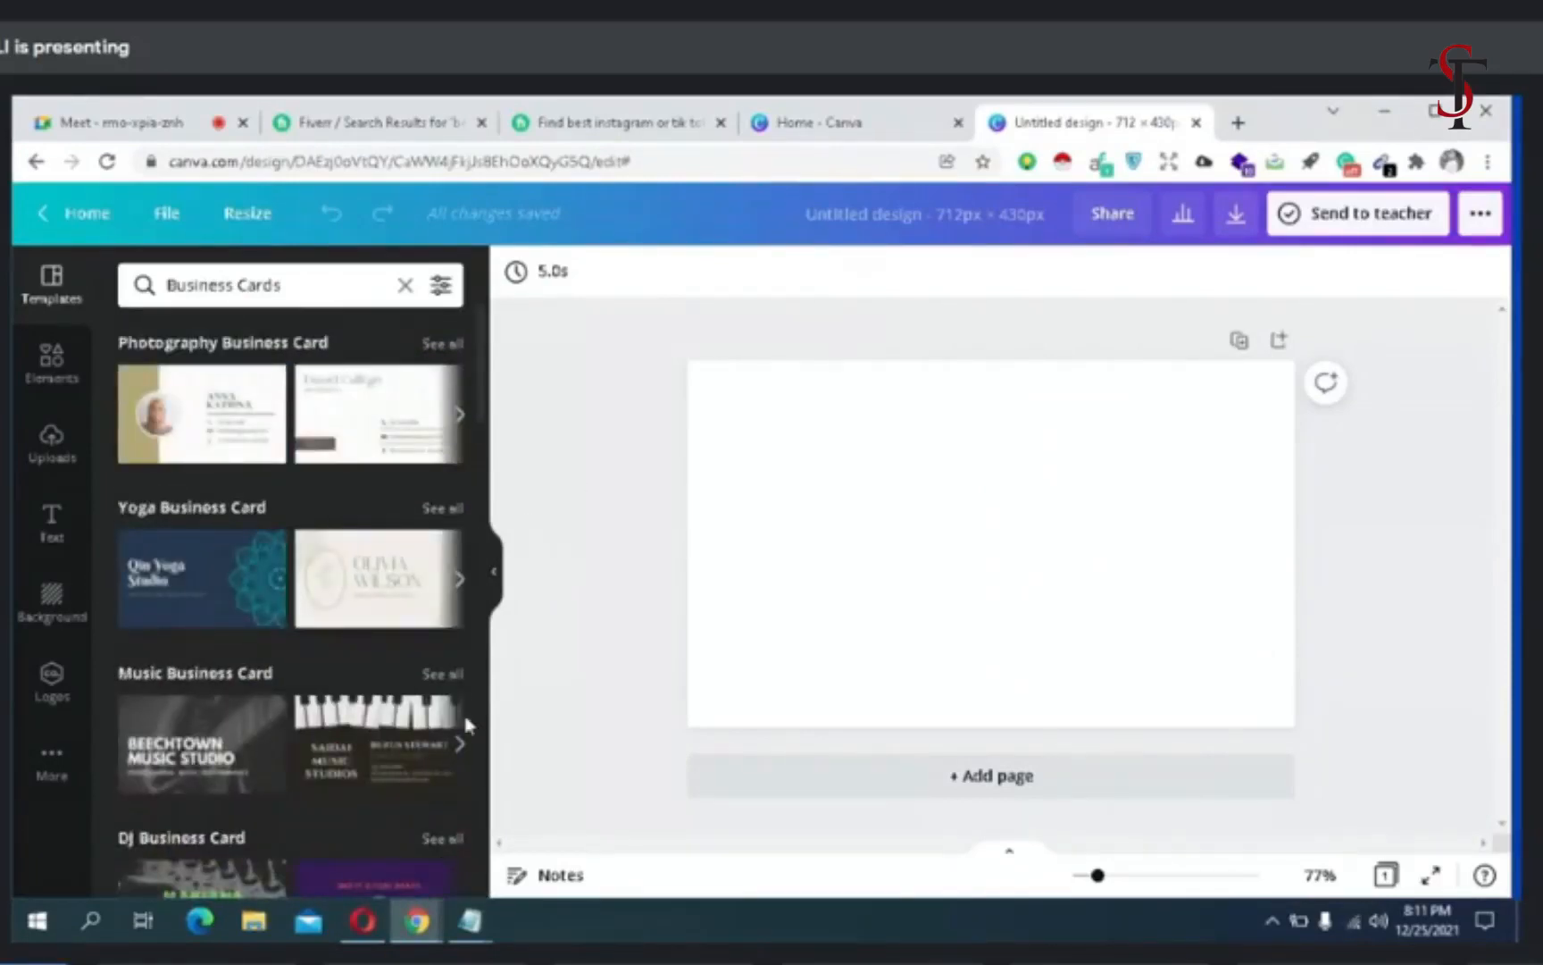
# - Switch to the Opera window with the Fiverr gig and save the gallery section, continuing to the publish stage
pyautogui.click(339, 865)
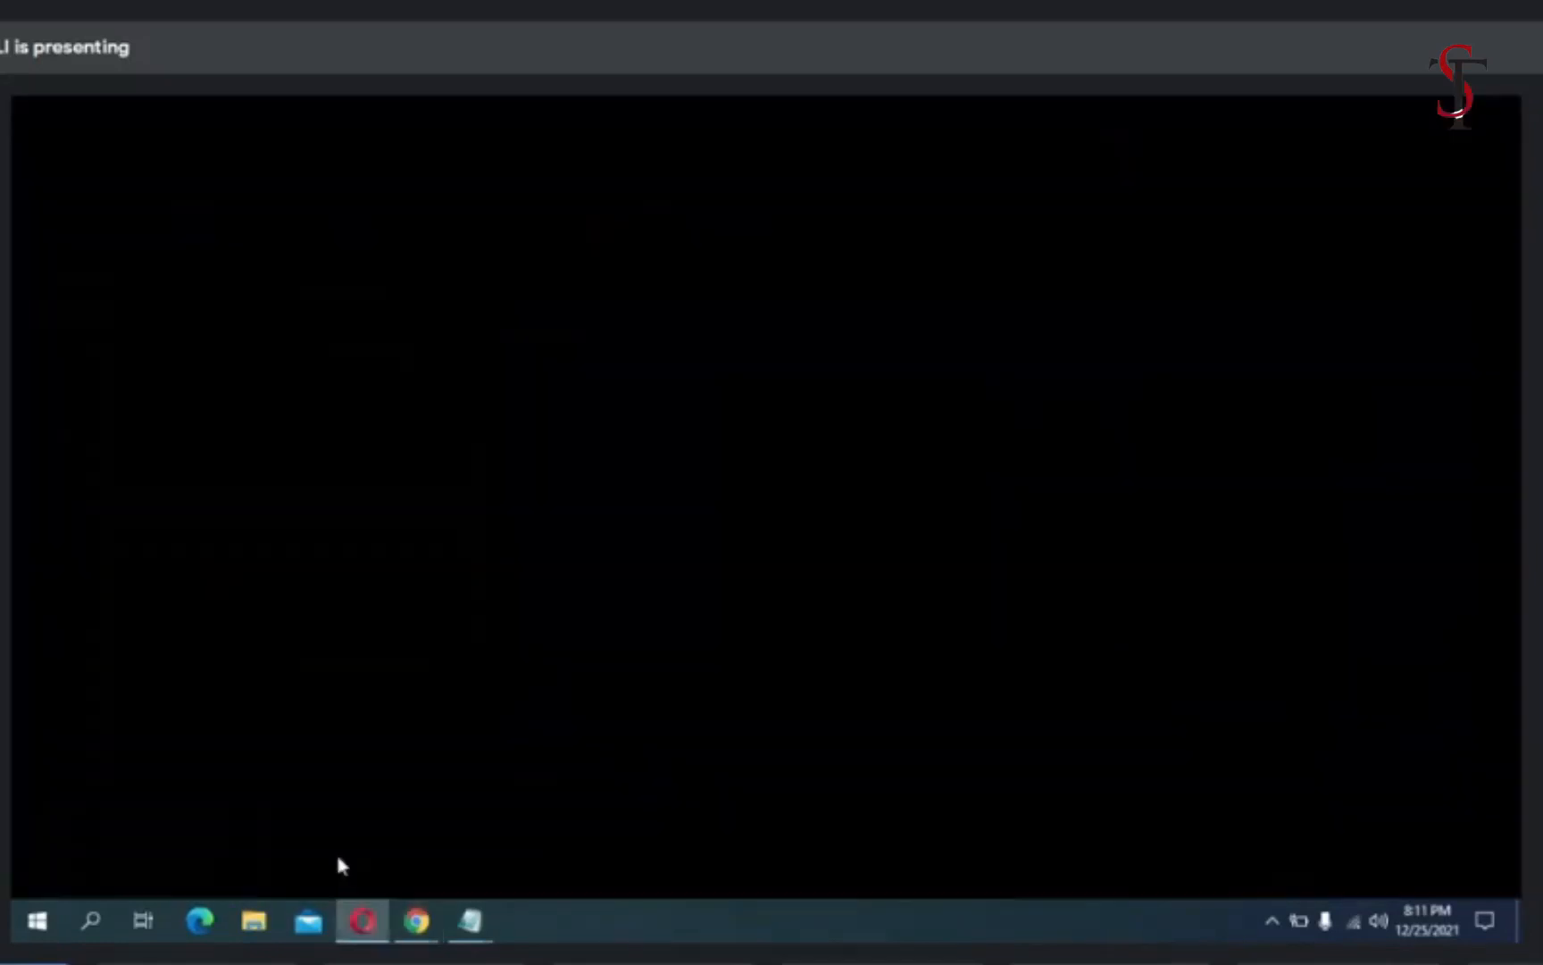
pyautogui.scroll(-3, 650, 705)
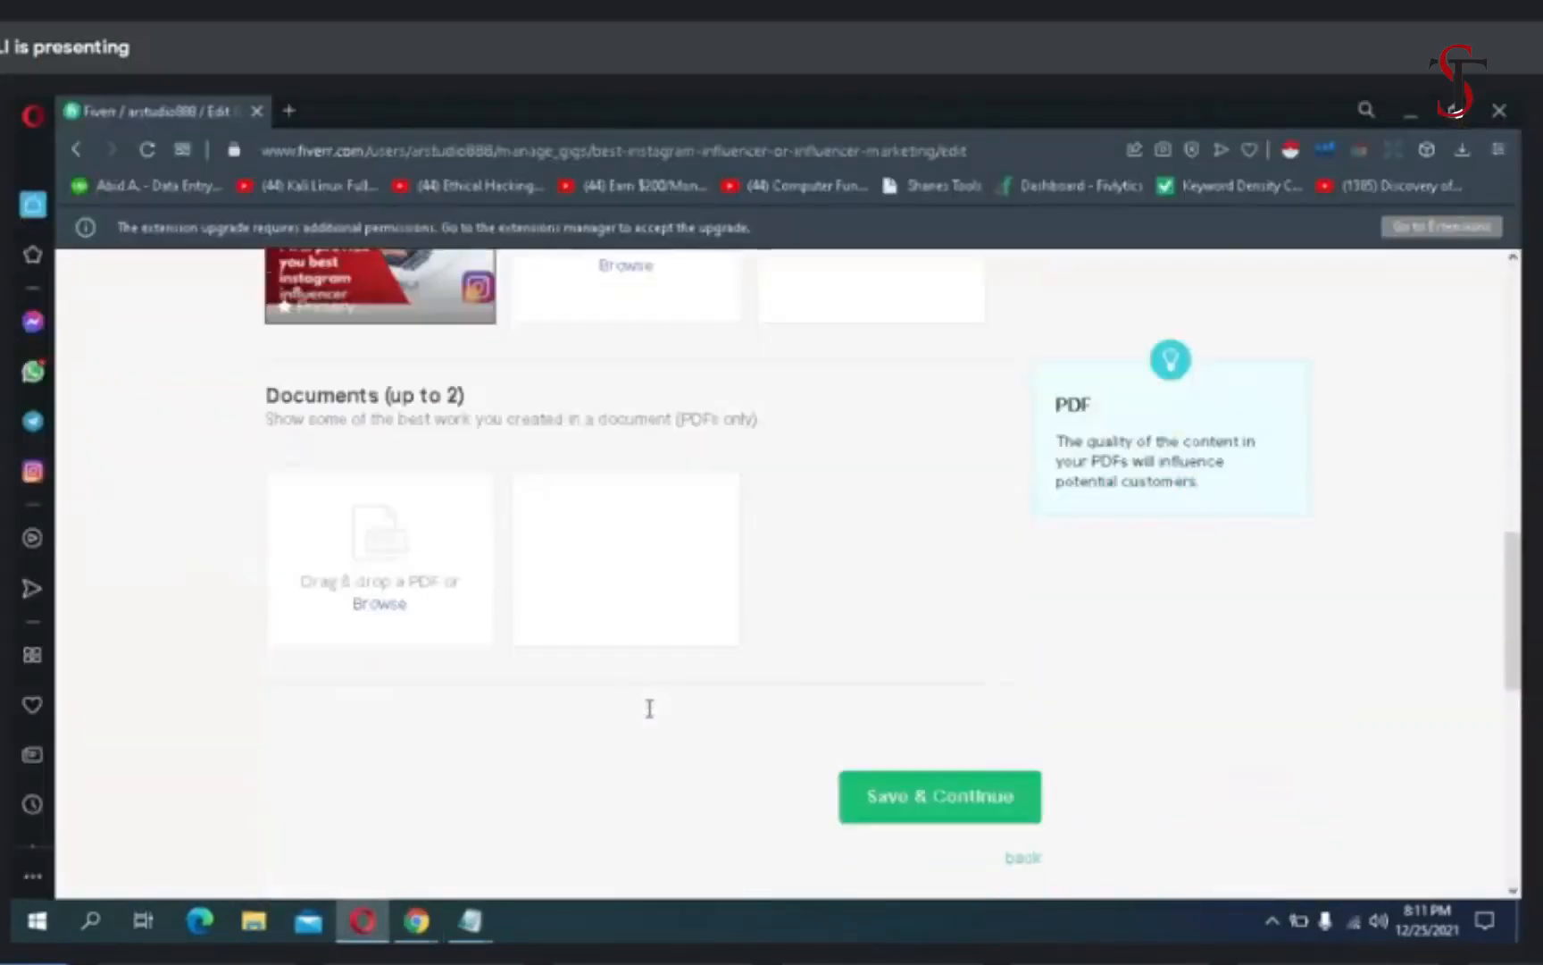
pyautogui.scroll(-2, 649, 708)
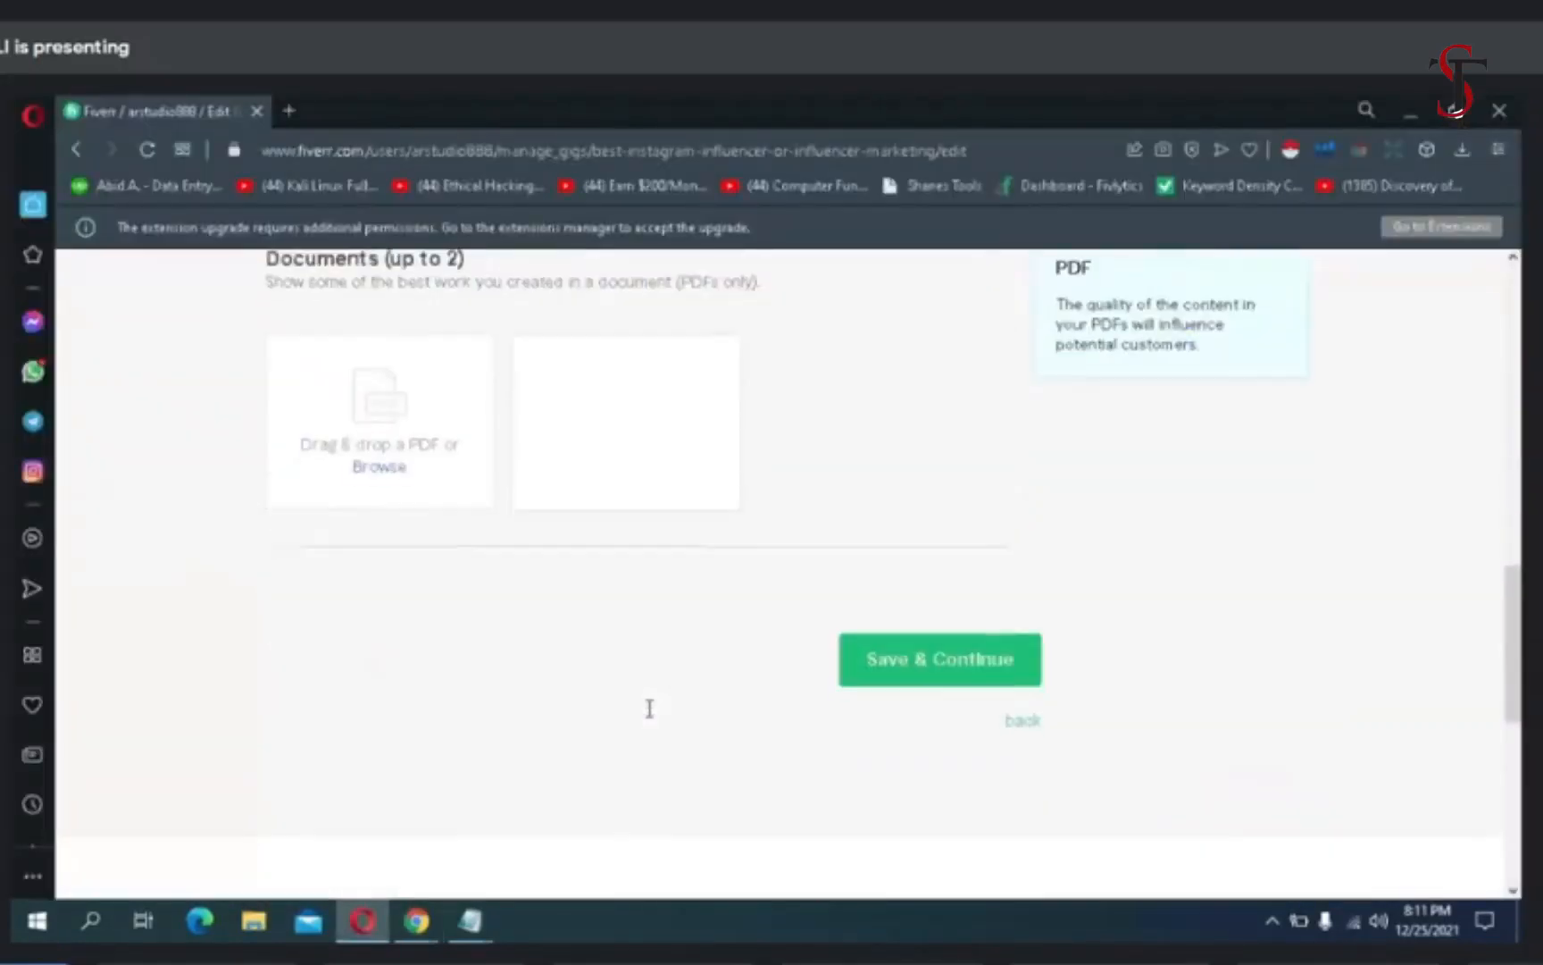
pyautogui.click(886, 676)
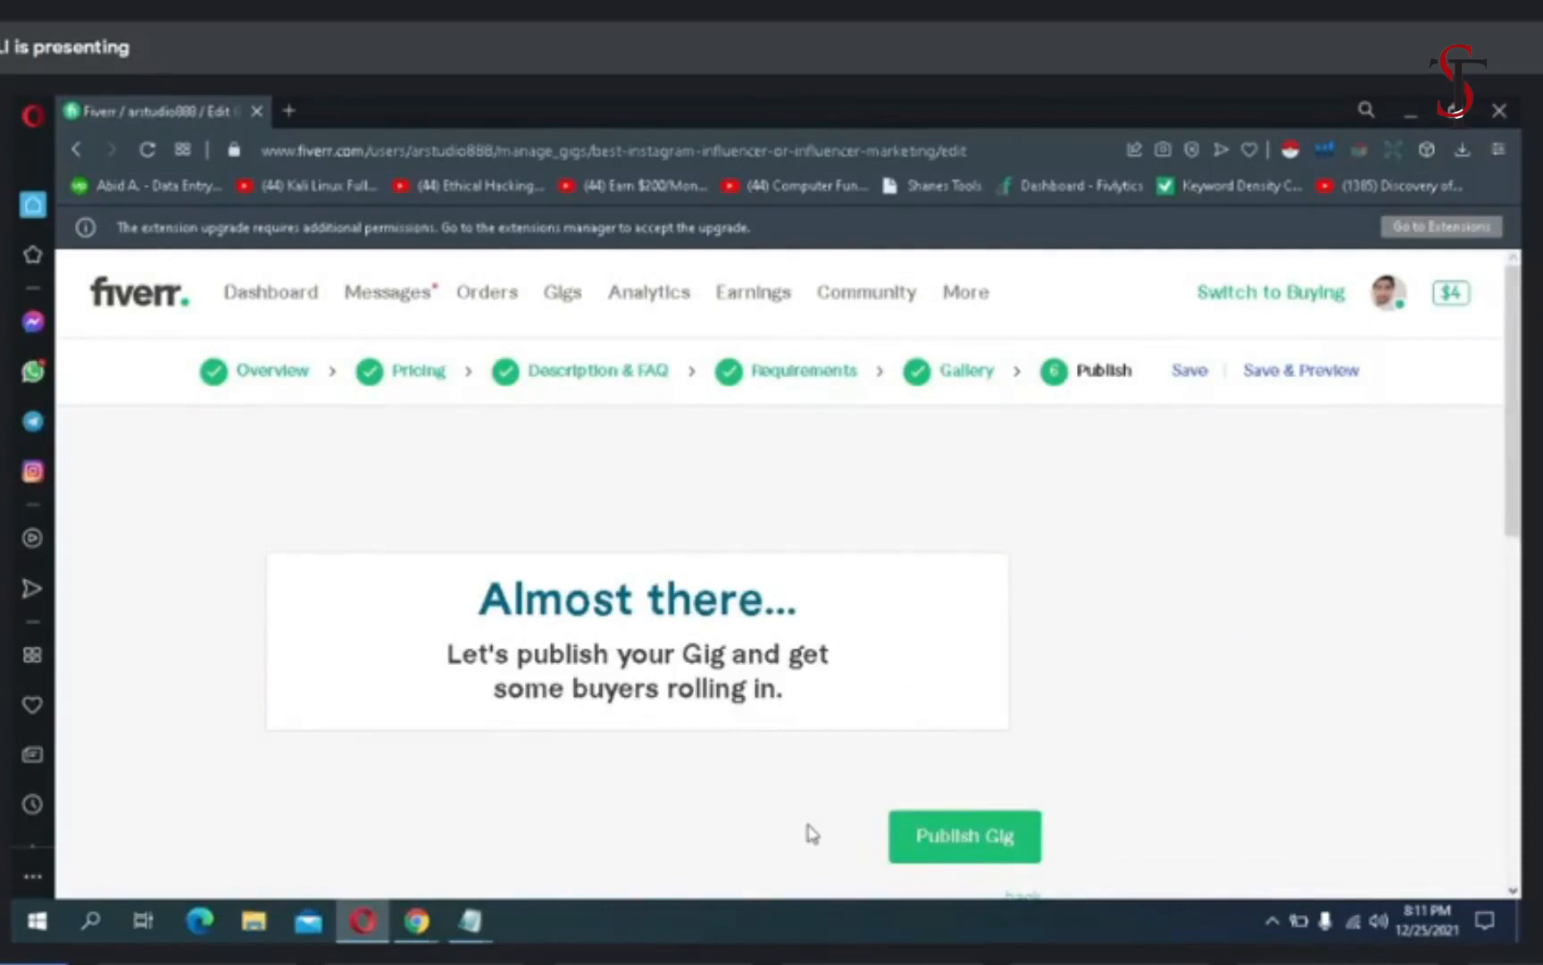
# - Minimize the open browser windows and refresh the desktop
pyautogui.click(1405, 119)
pyautogui.click(1404, 119)
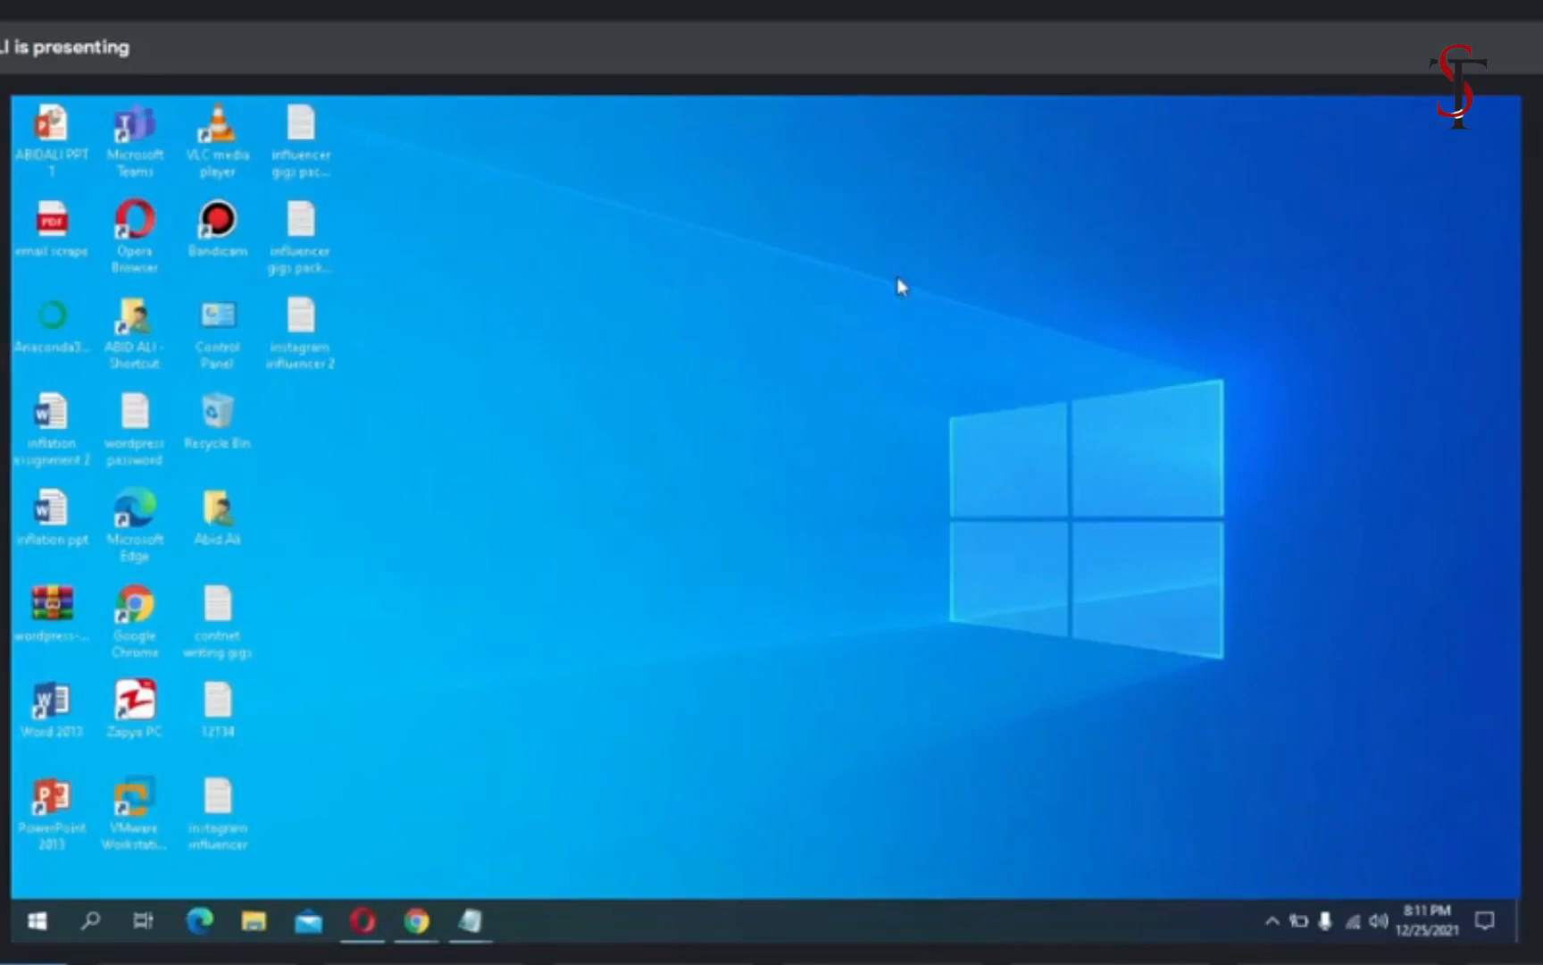
pyautogui.rightClick(616, 331)
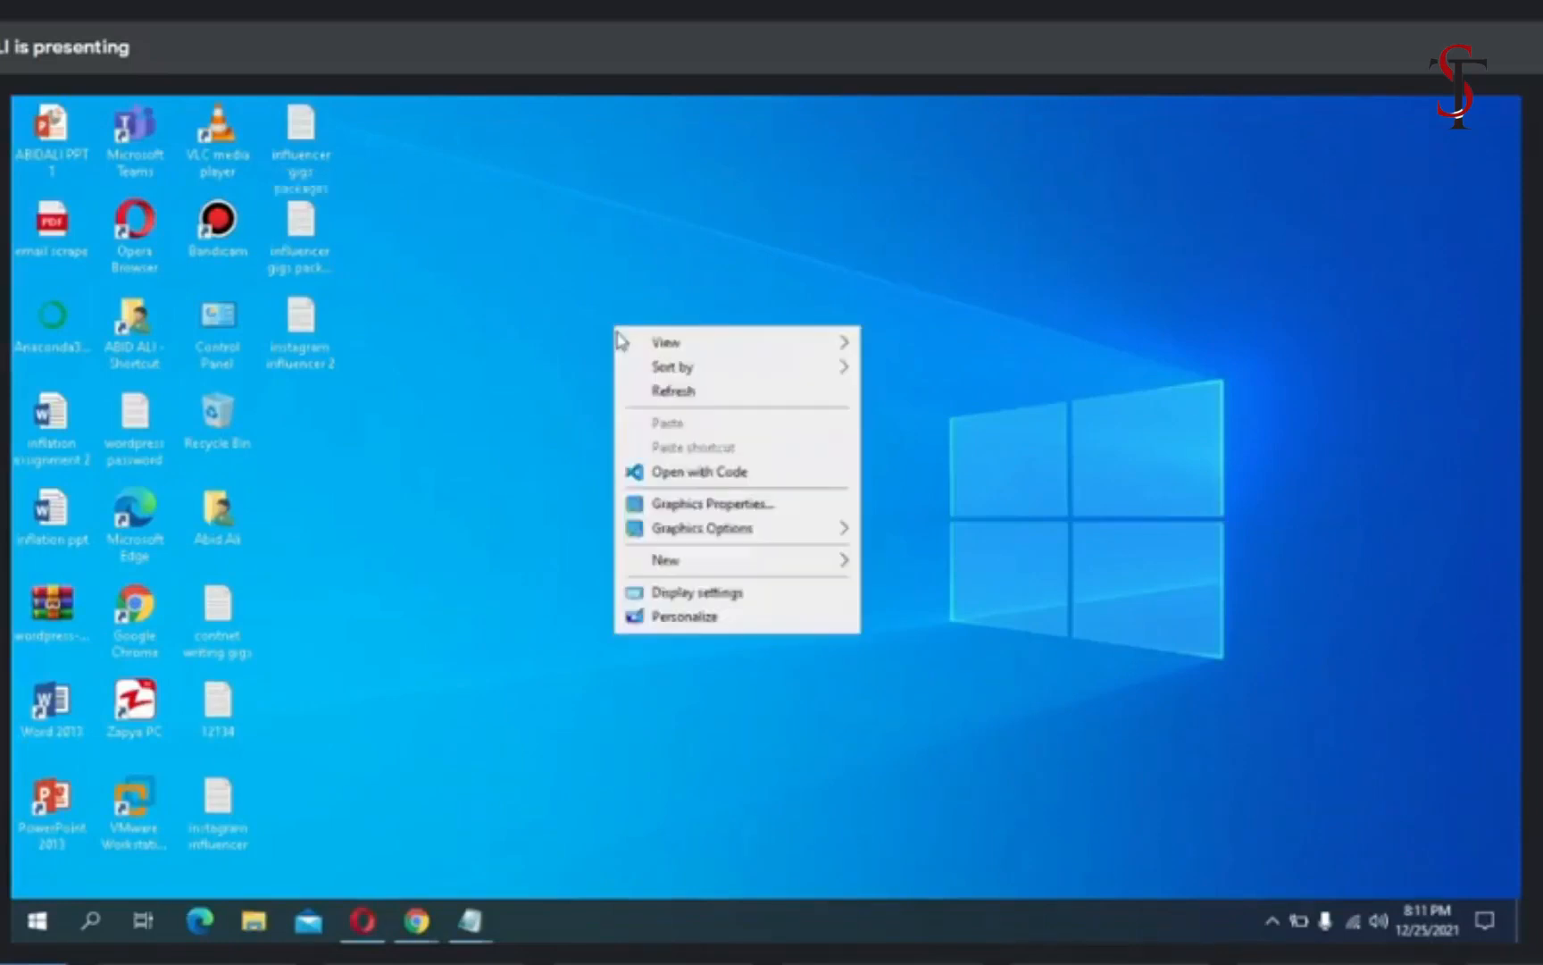
pyautogui.click(670, 399)
# - Switch to the Chrome window, search Google for "instagram" in a new tab and open the Instagram website
pyautogui.moveTo(418, 921)
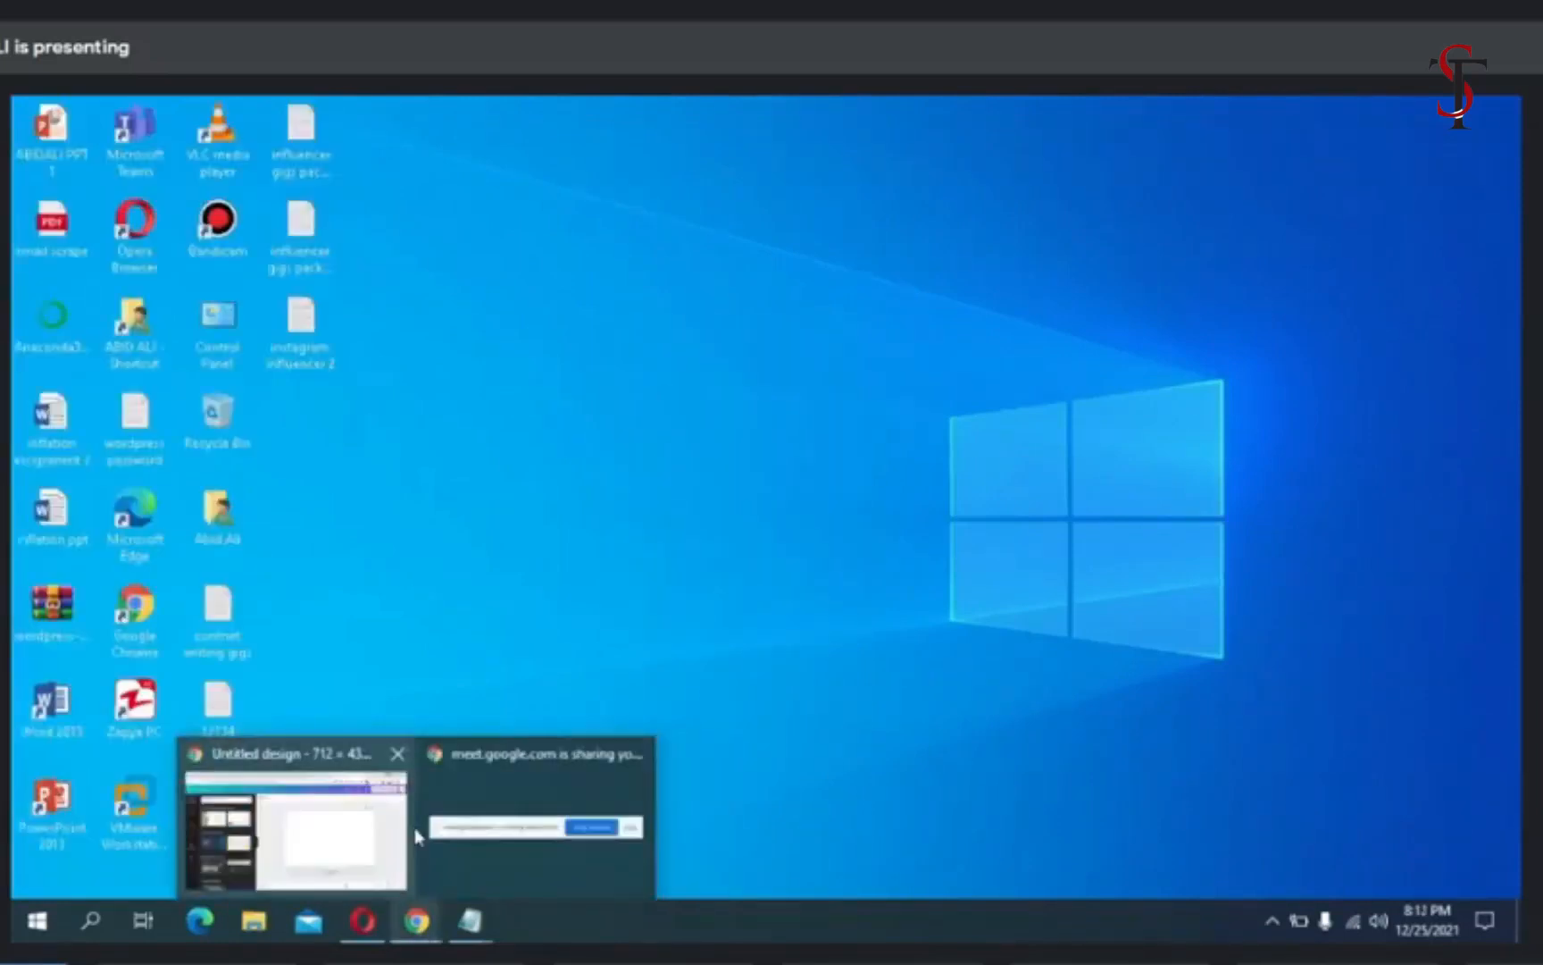
pyautogui.click(362, 837)
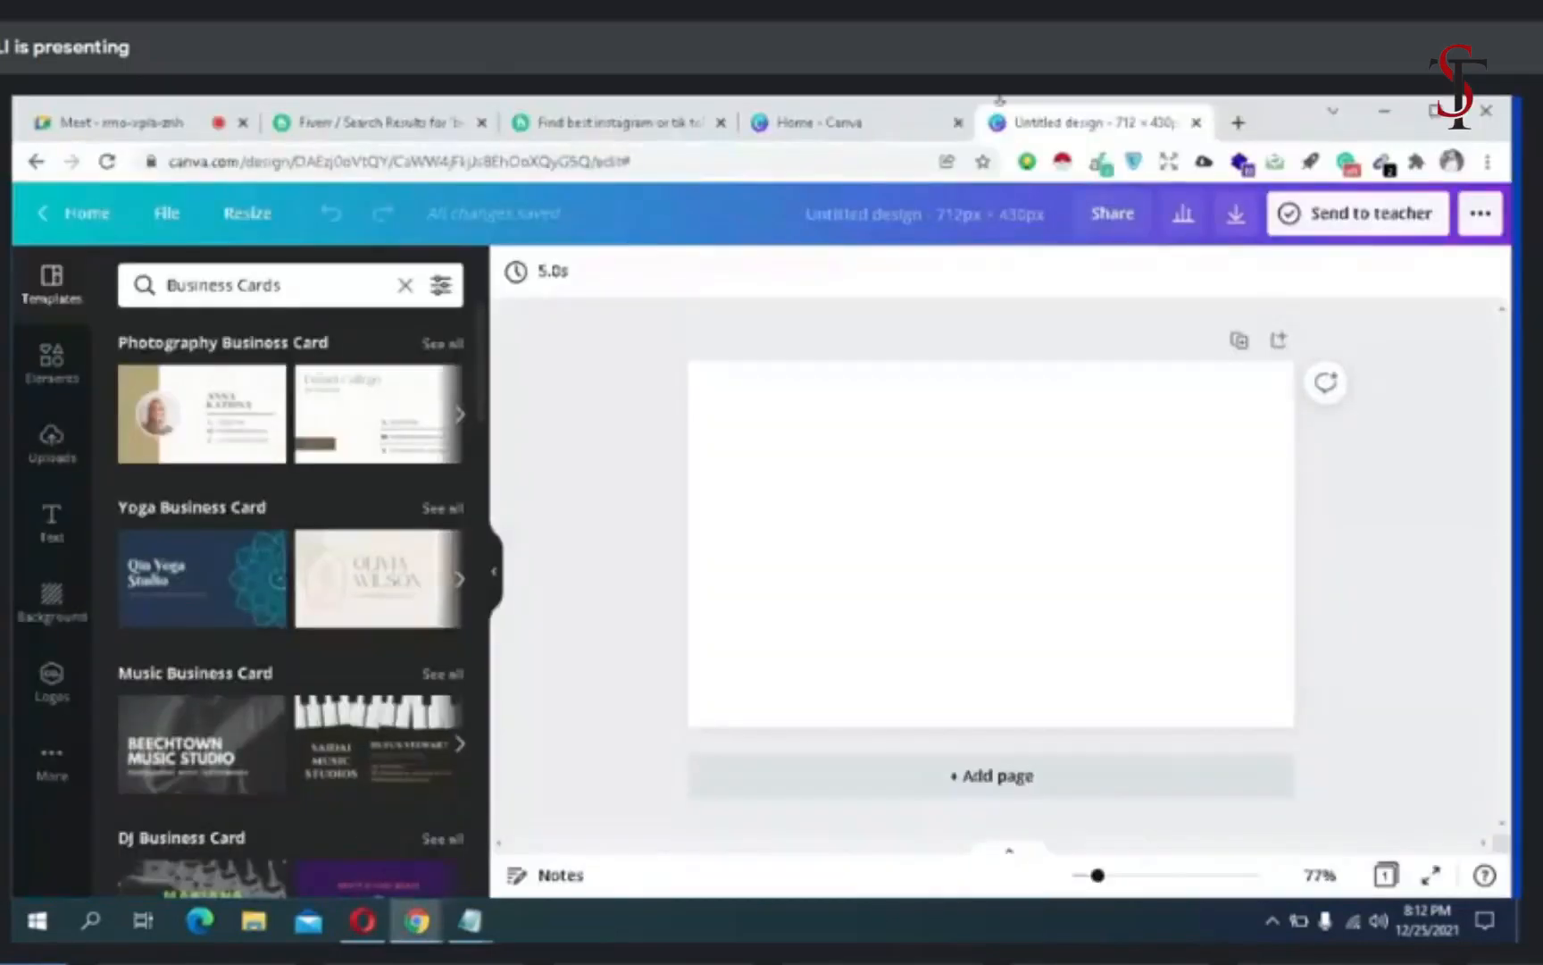
pyautogui.click(1238, 124)
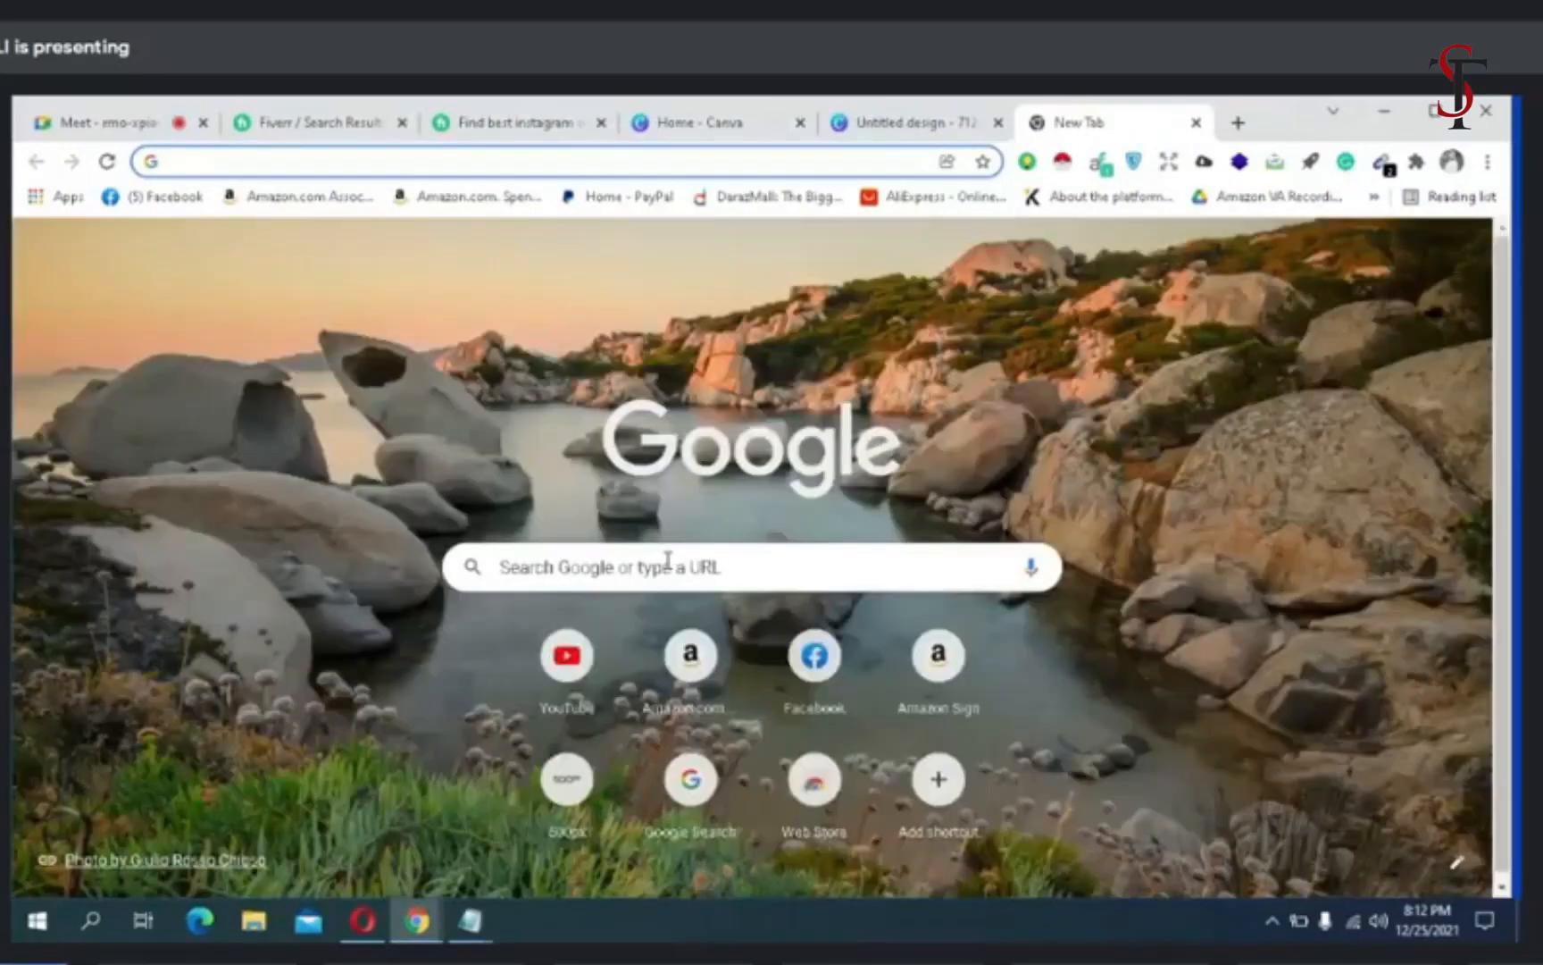
pyautogui.click(665, 567)
pyautogui.write('instagram')
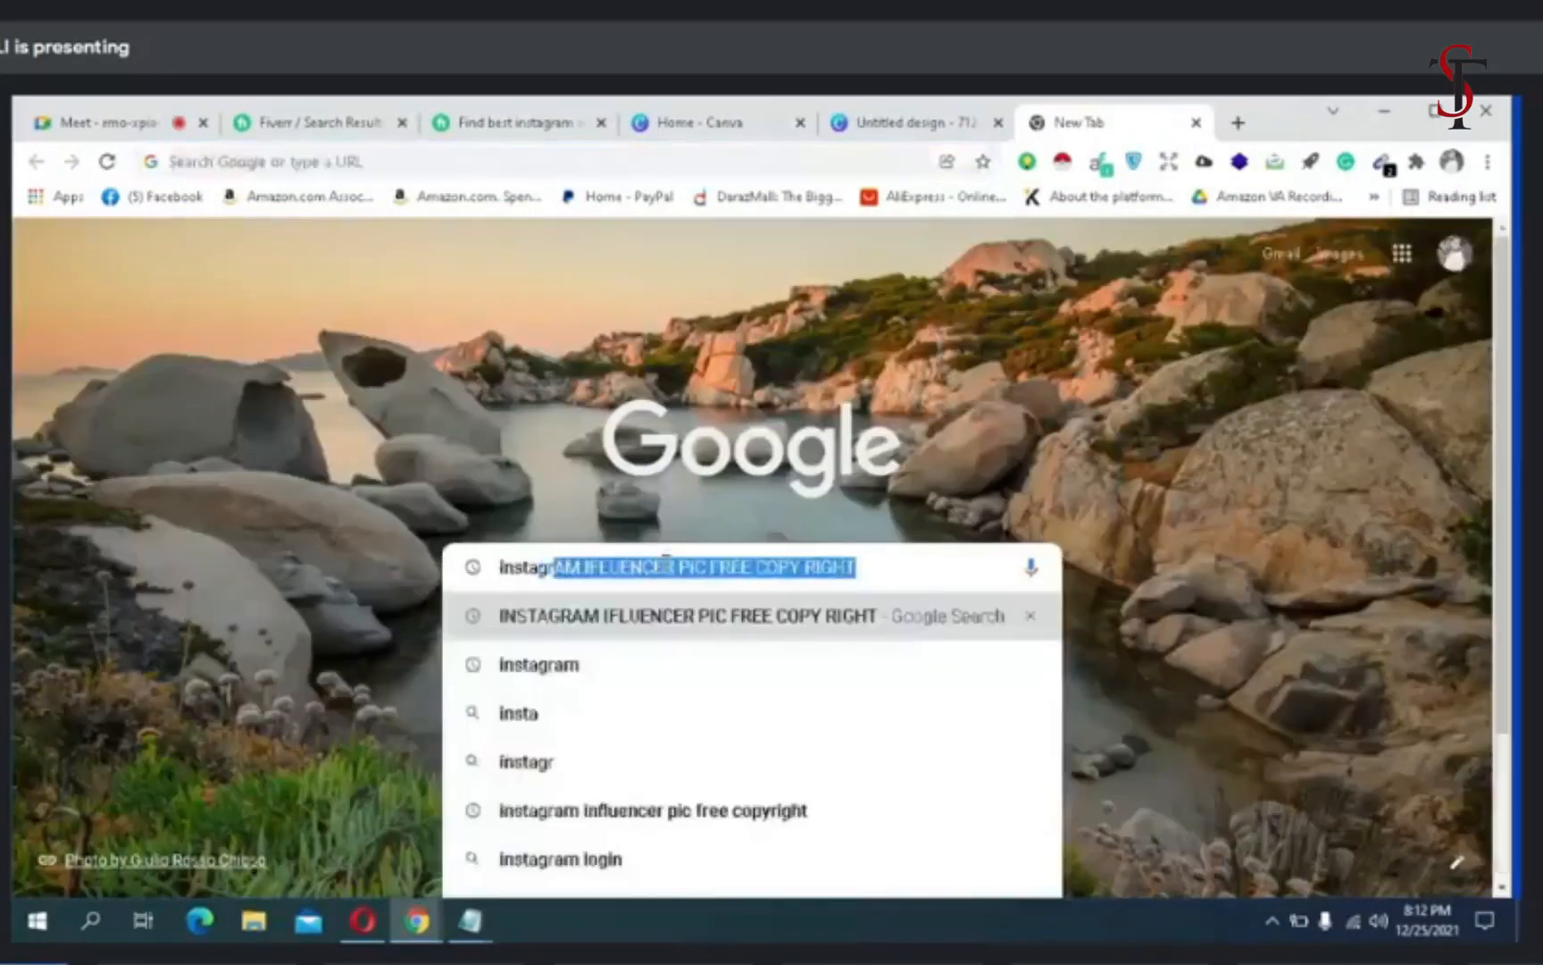
pyautogui.press('Return')
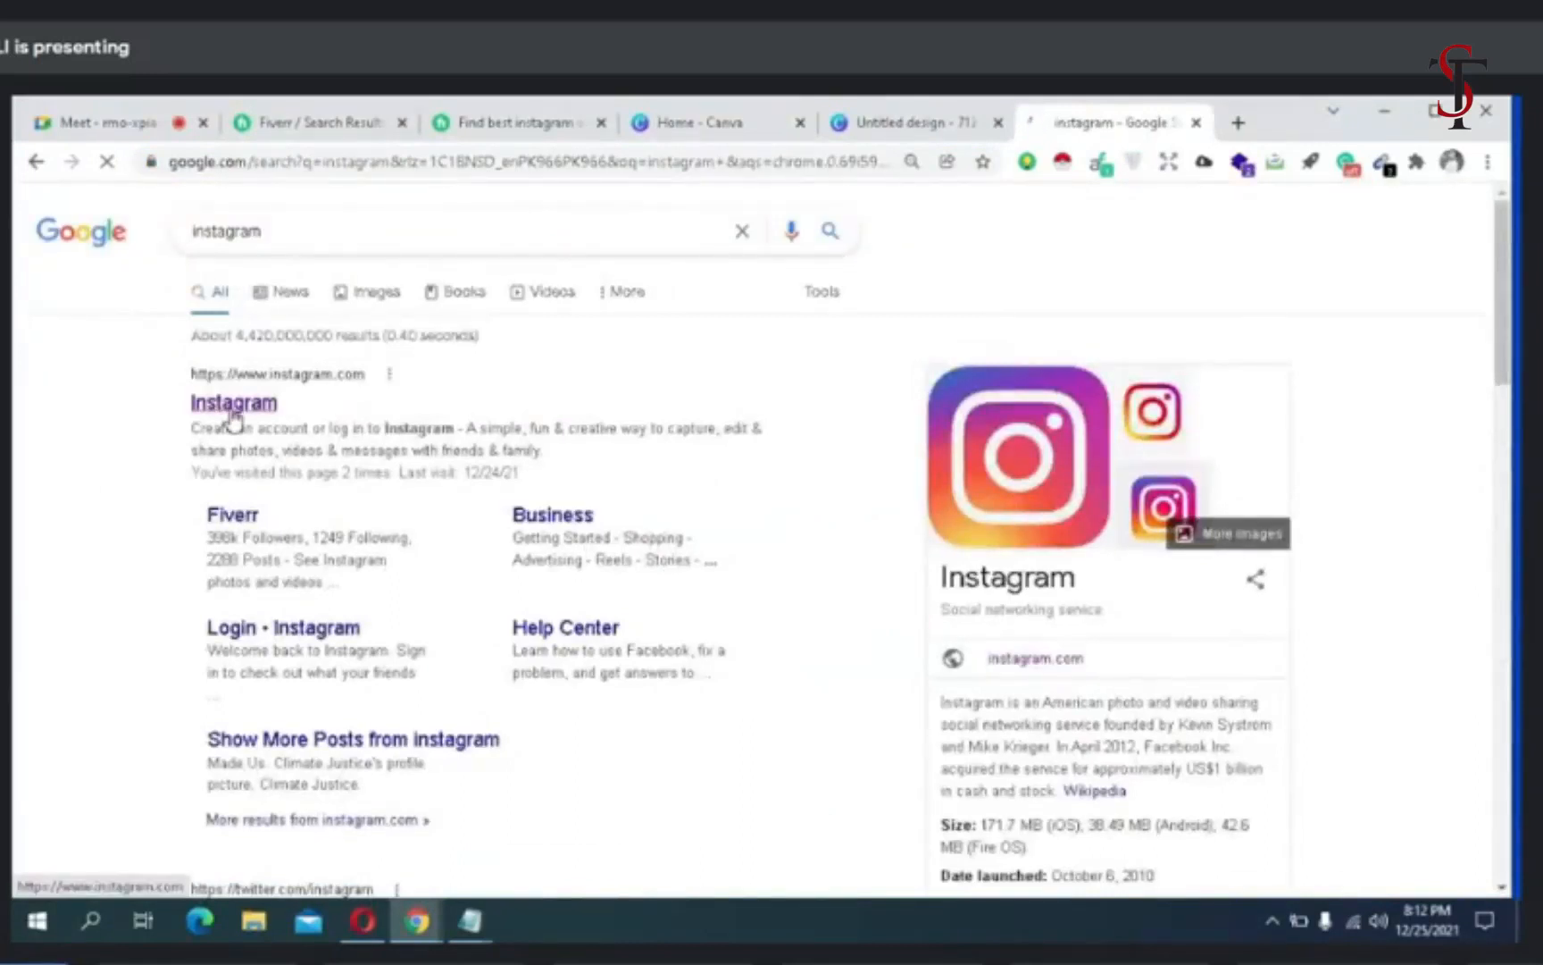
pyautogui.click(233, 413)
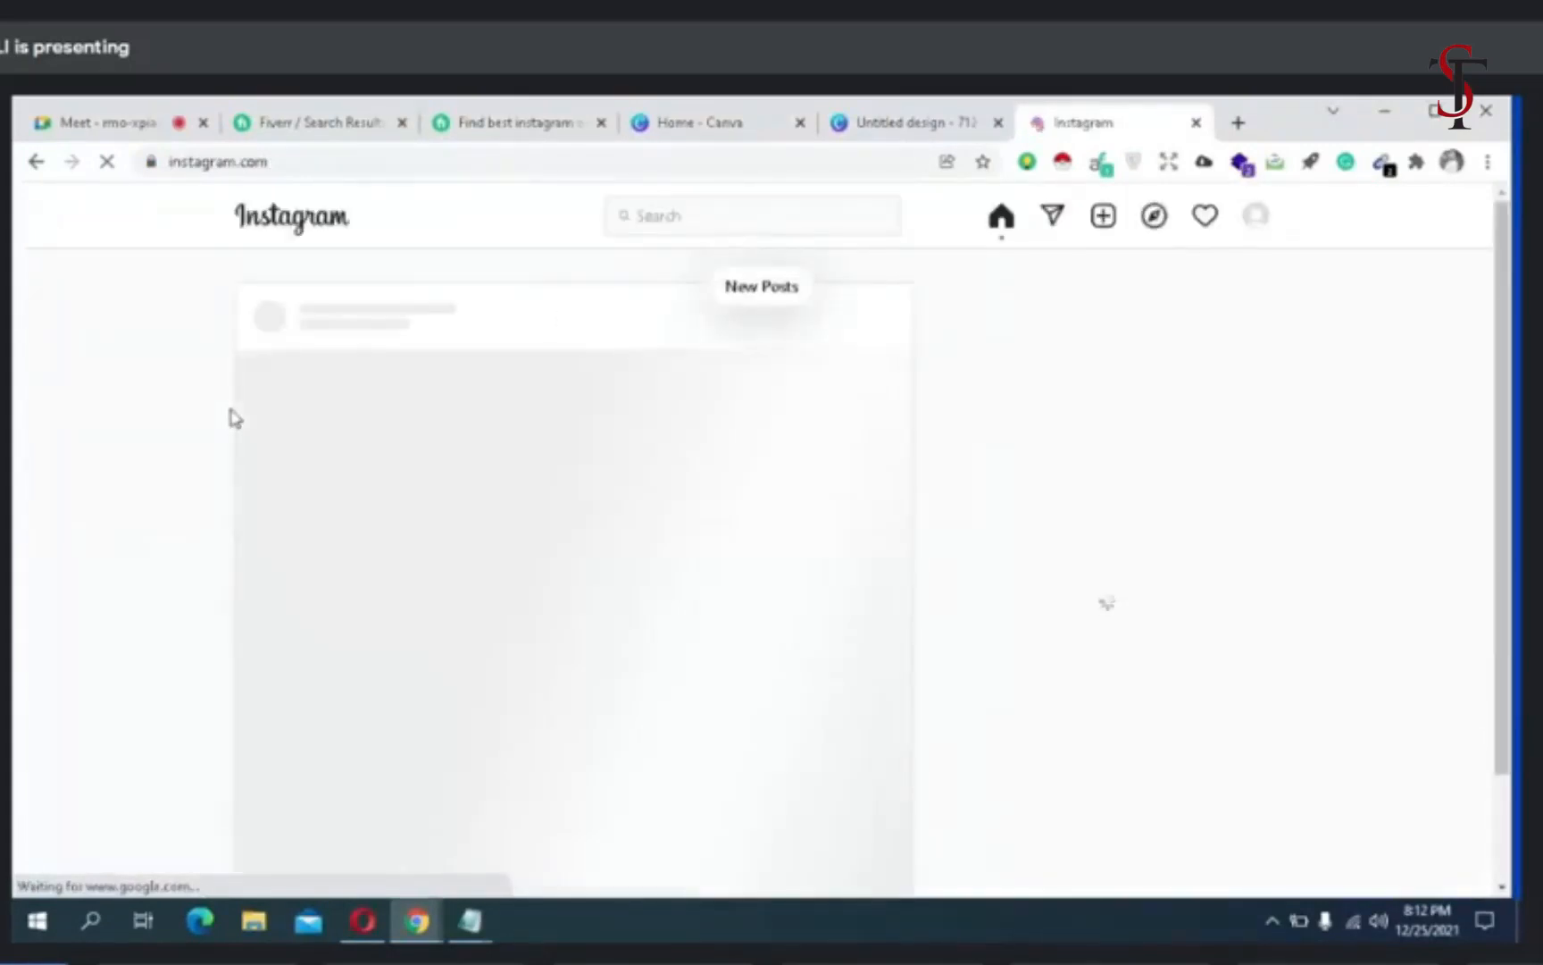
# - Search Instagram for "fitness", look through the fitness_zone_11 profile and return to the home feed
pyautogui.click(677, 218)
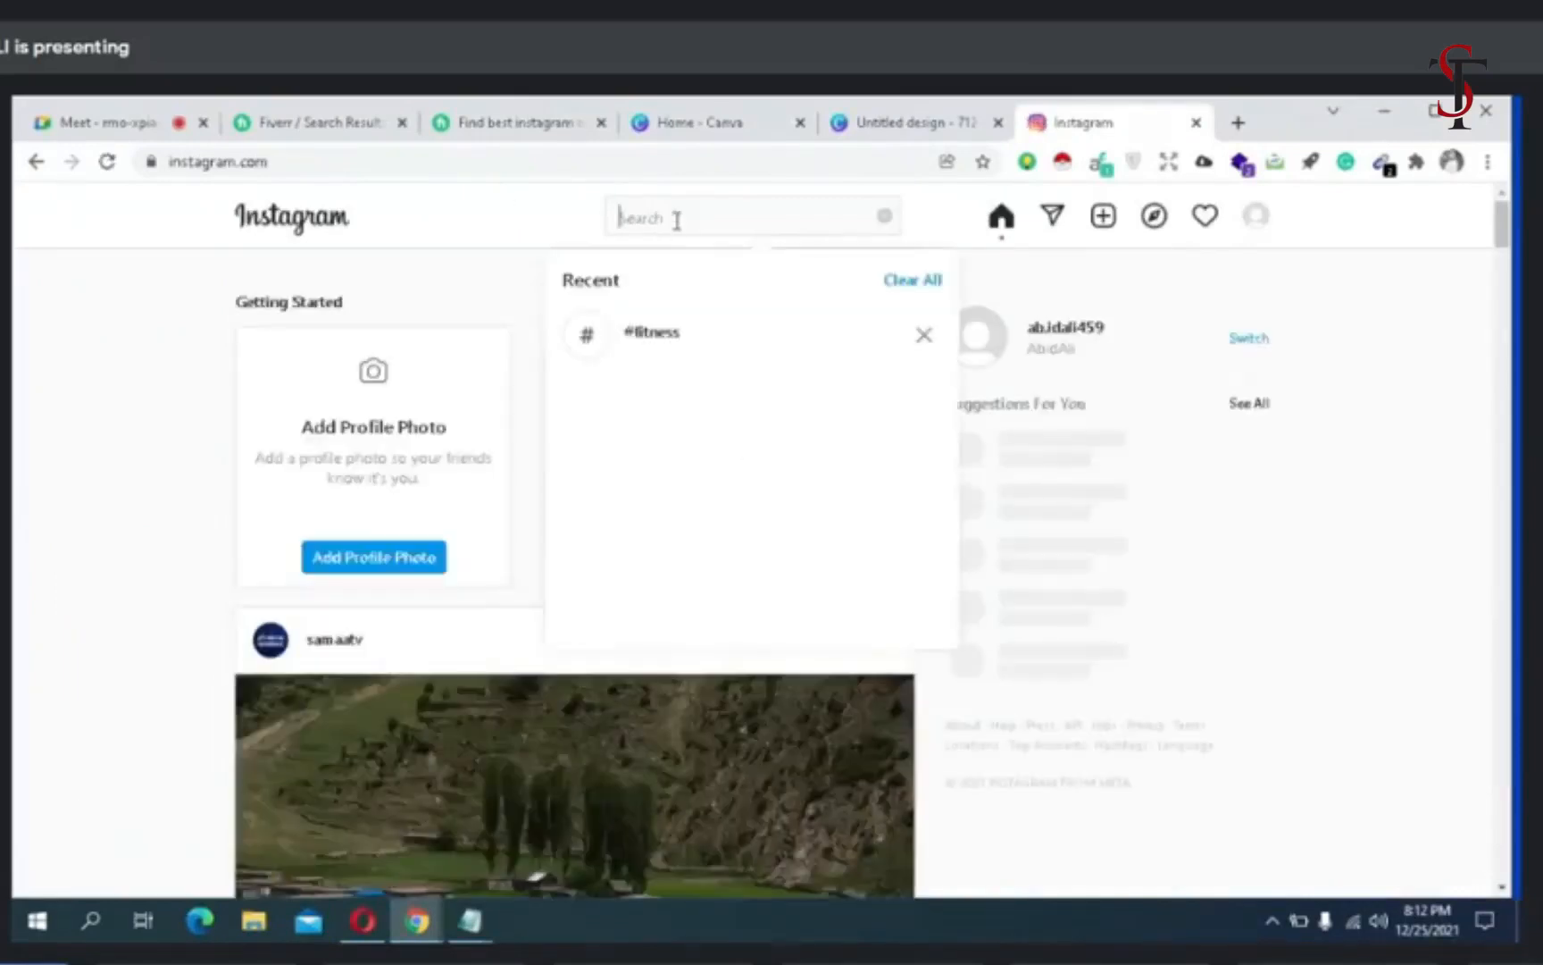
pyautogui.write('fitness')
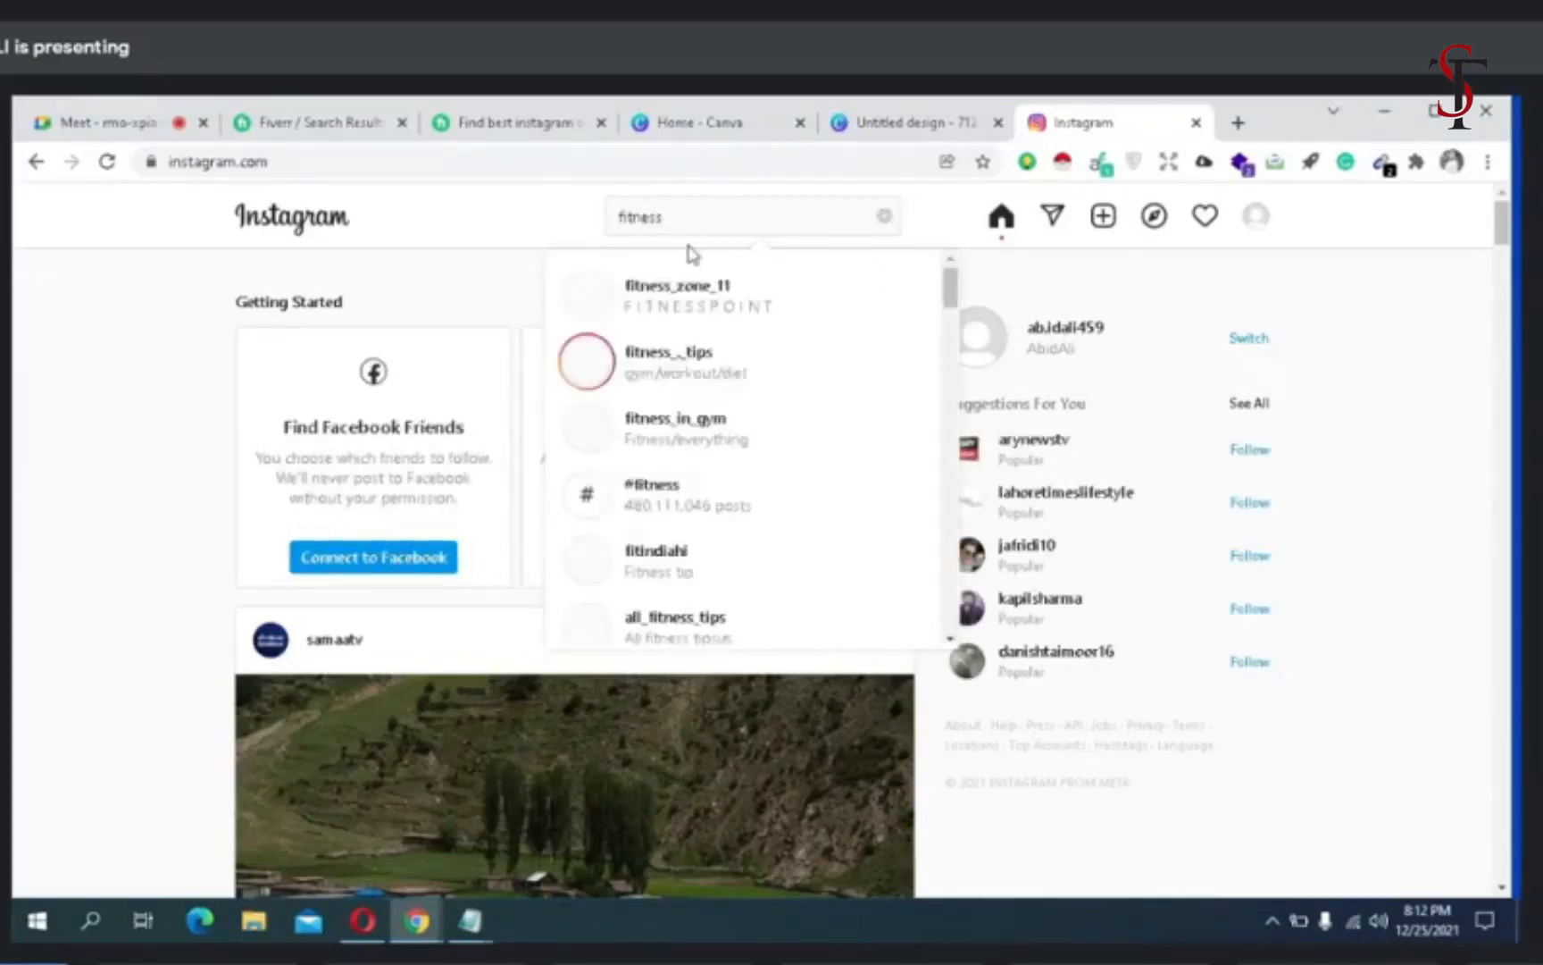
pyautogui.click(696, 332)
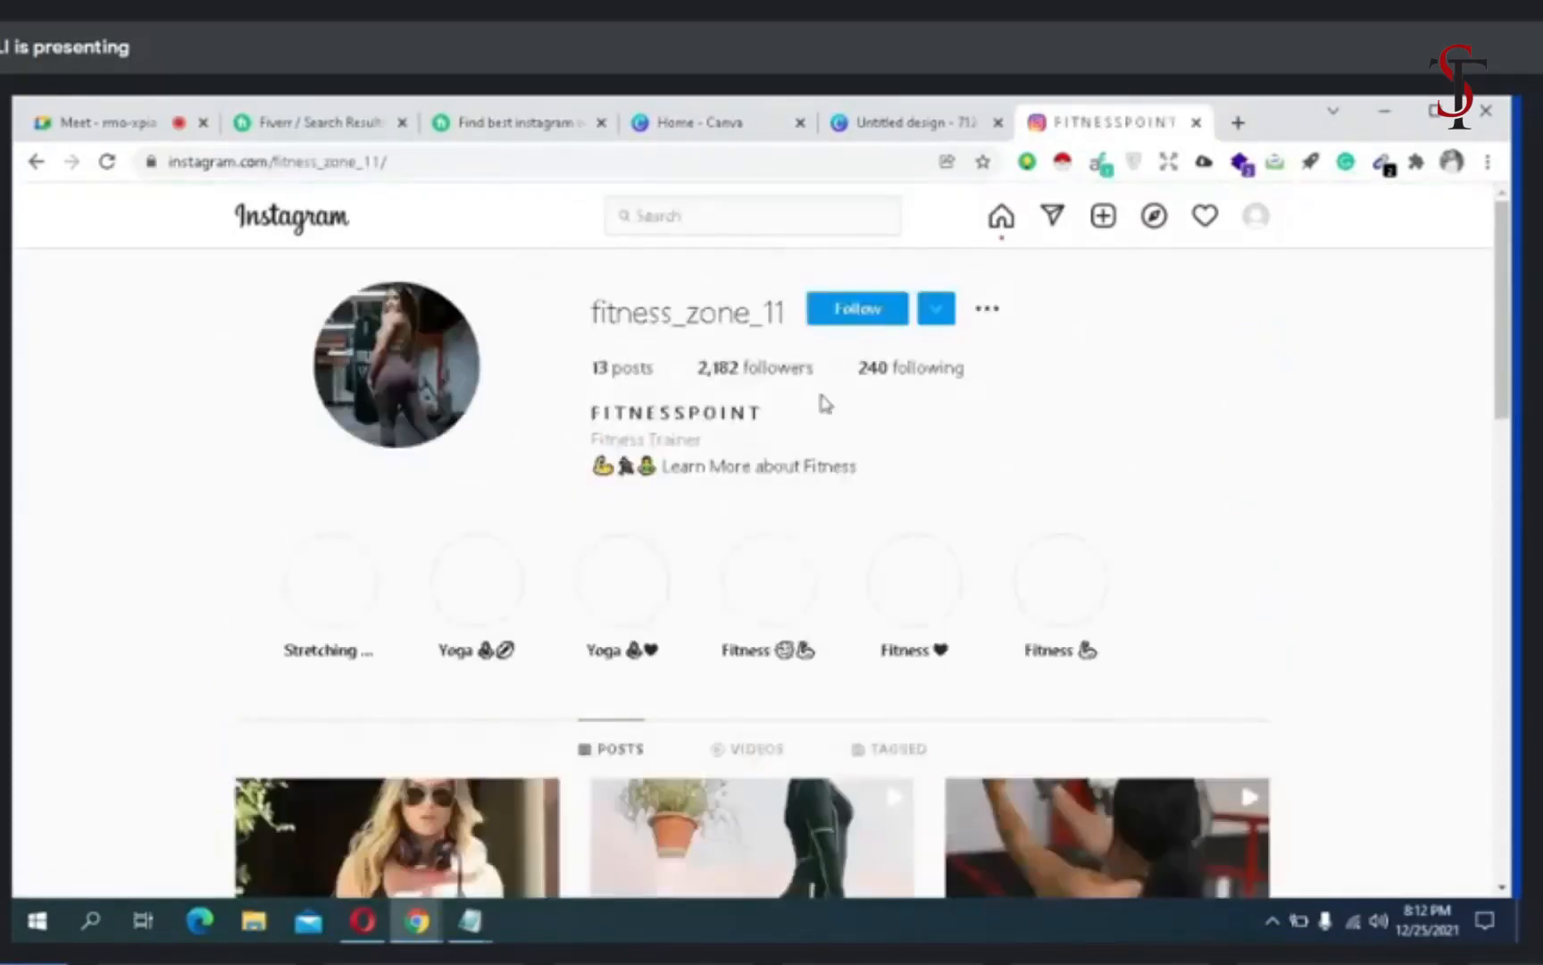
pyautogui.scroll(-8, 822, 403)
pyautogui.scroll(-10, 823, 407)
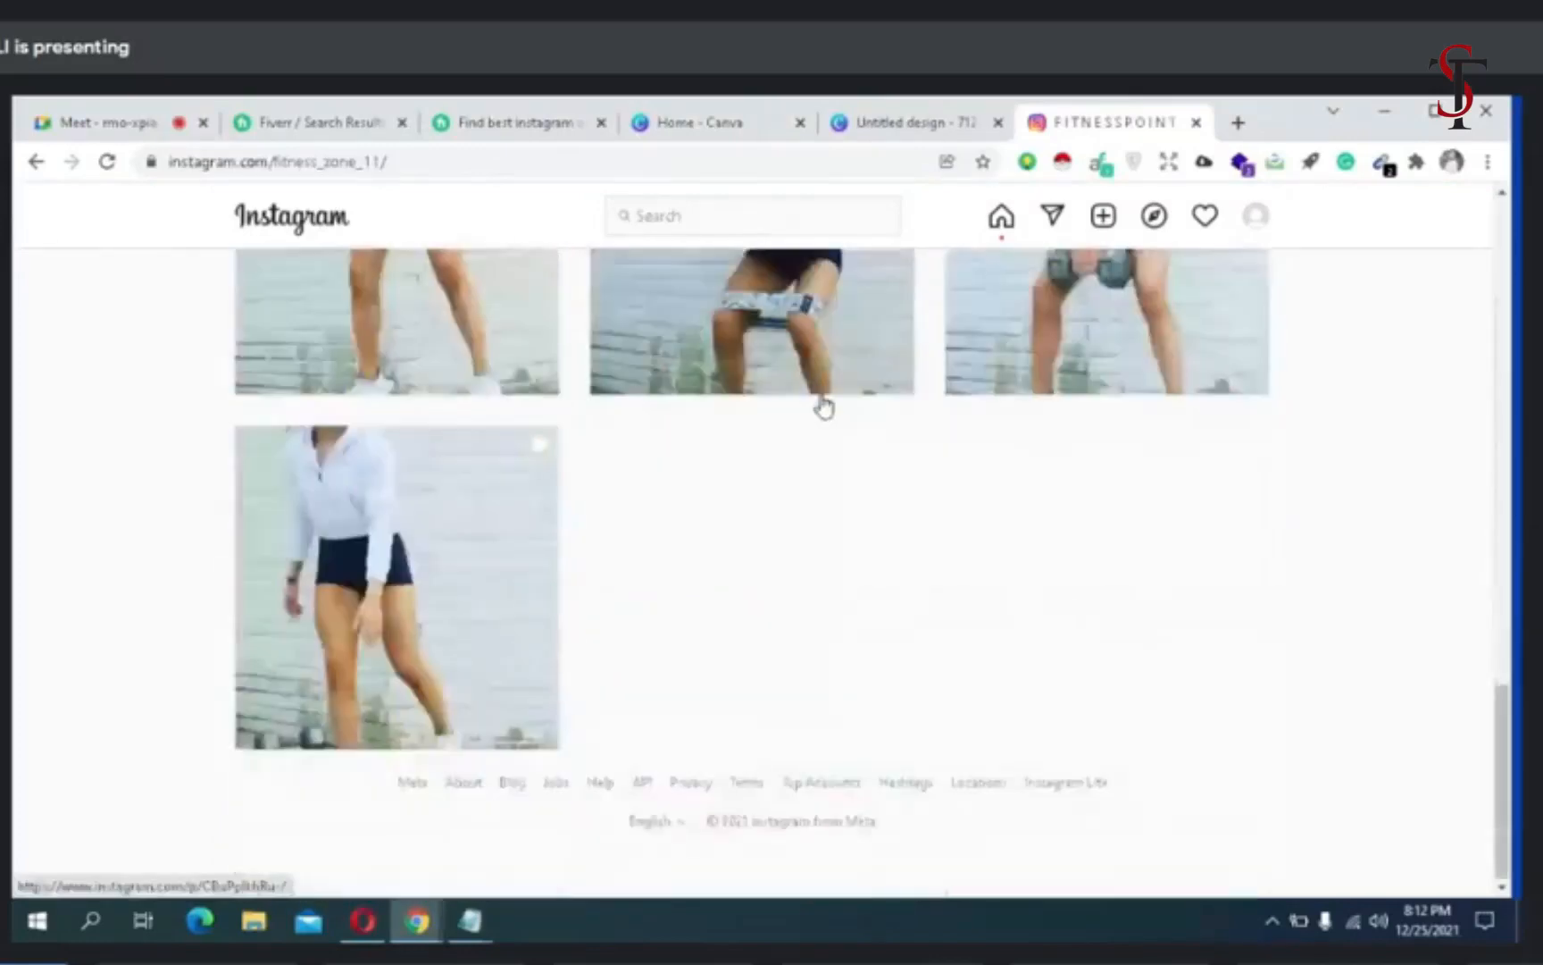
pyautogui.scroll(15, 824, 407)
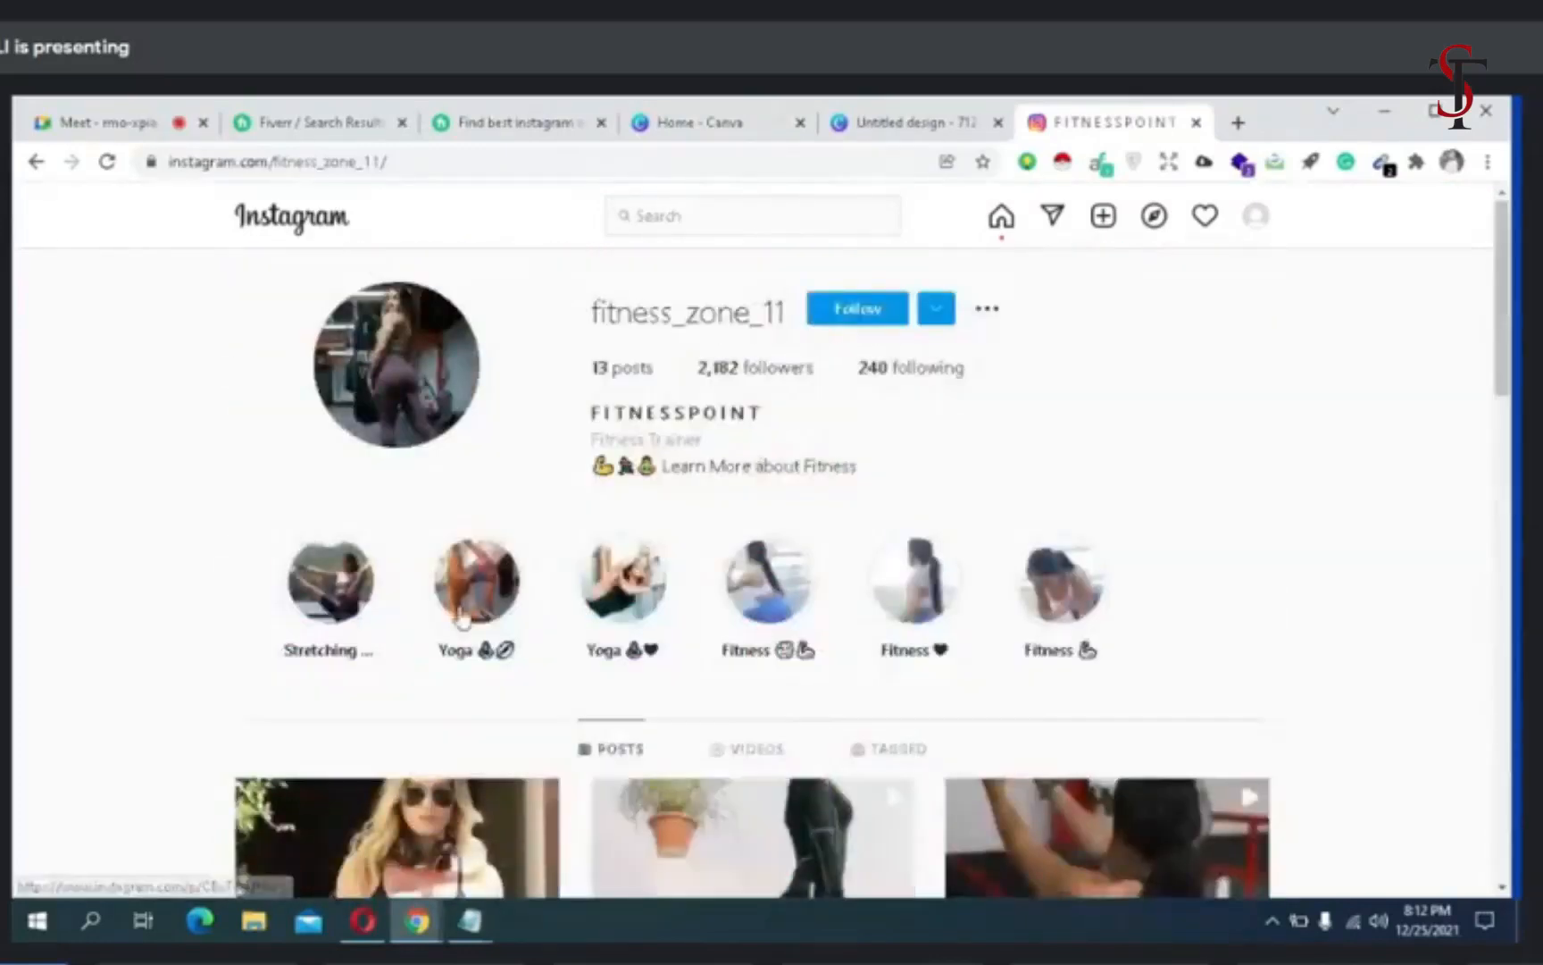
pyautogui.click(36, 161)
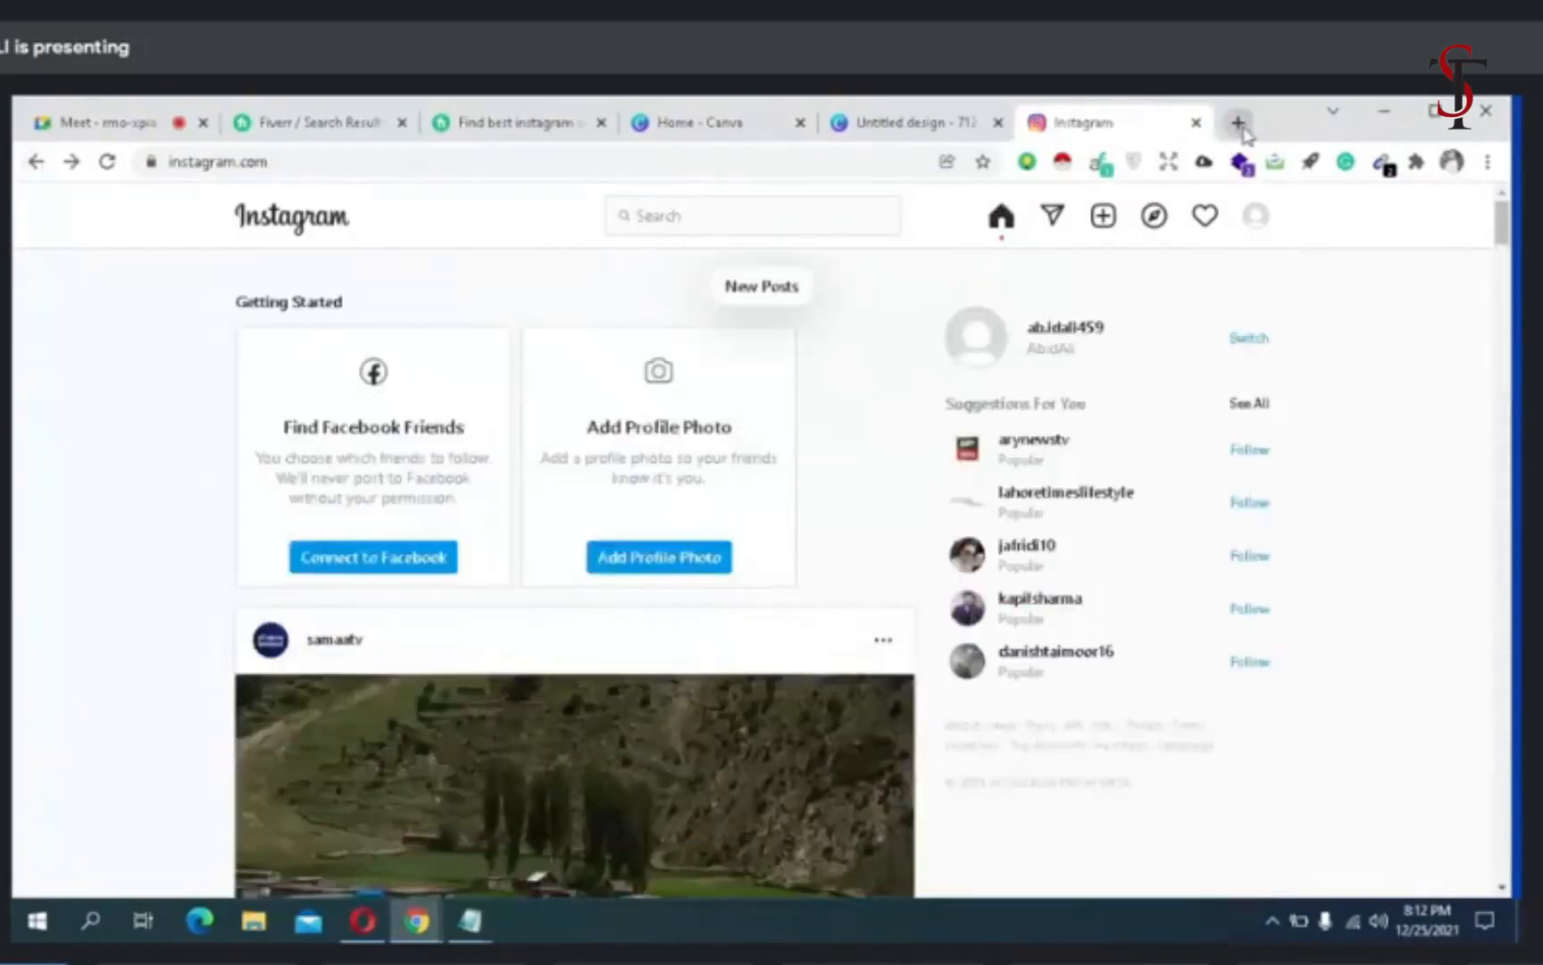
# - Search Google for "all hashtag" in a new tab and open the All Hashtag website
pyautogui.click(1238, 122)
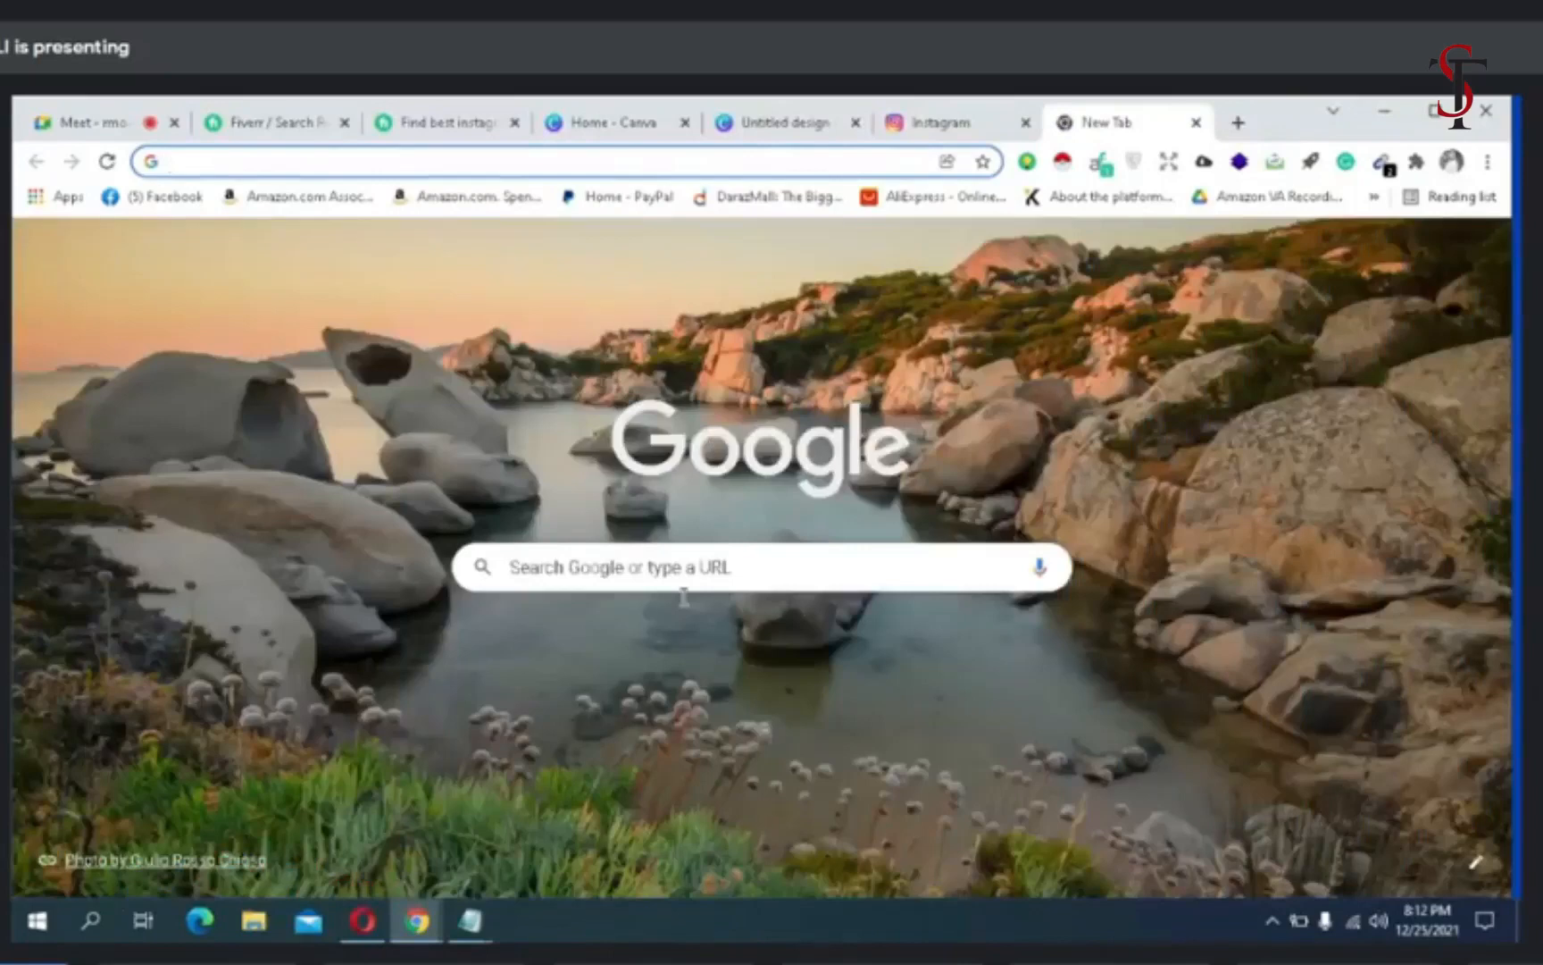
pyautogui.click(683, 583)
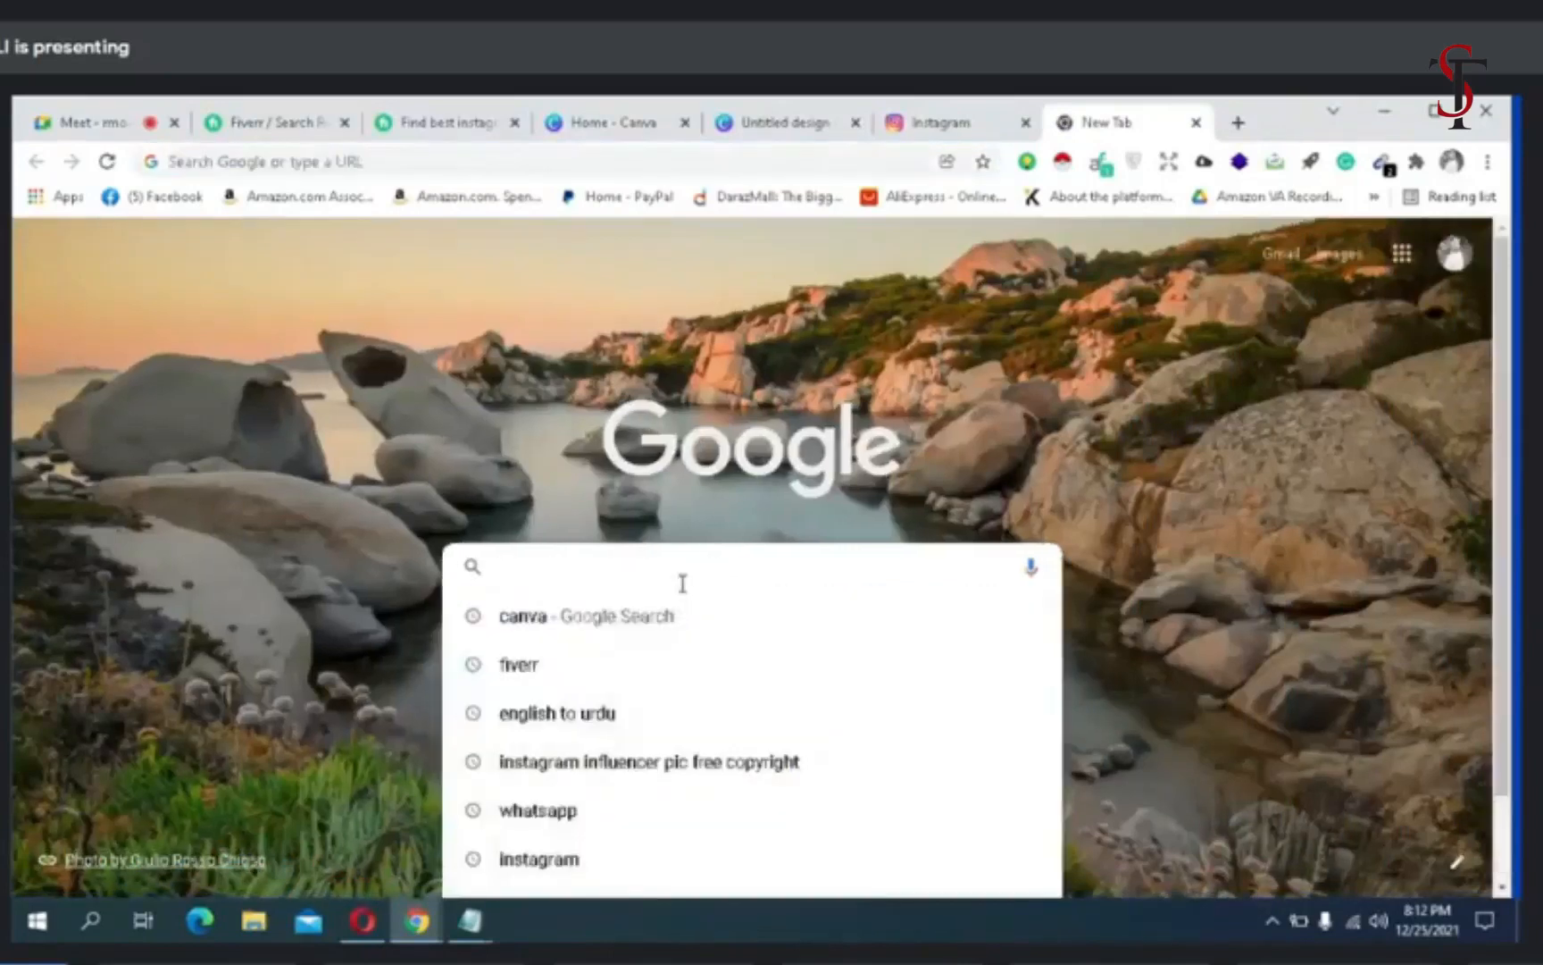
pyautogui.write('all hash')
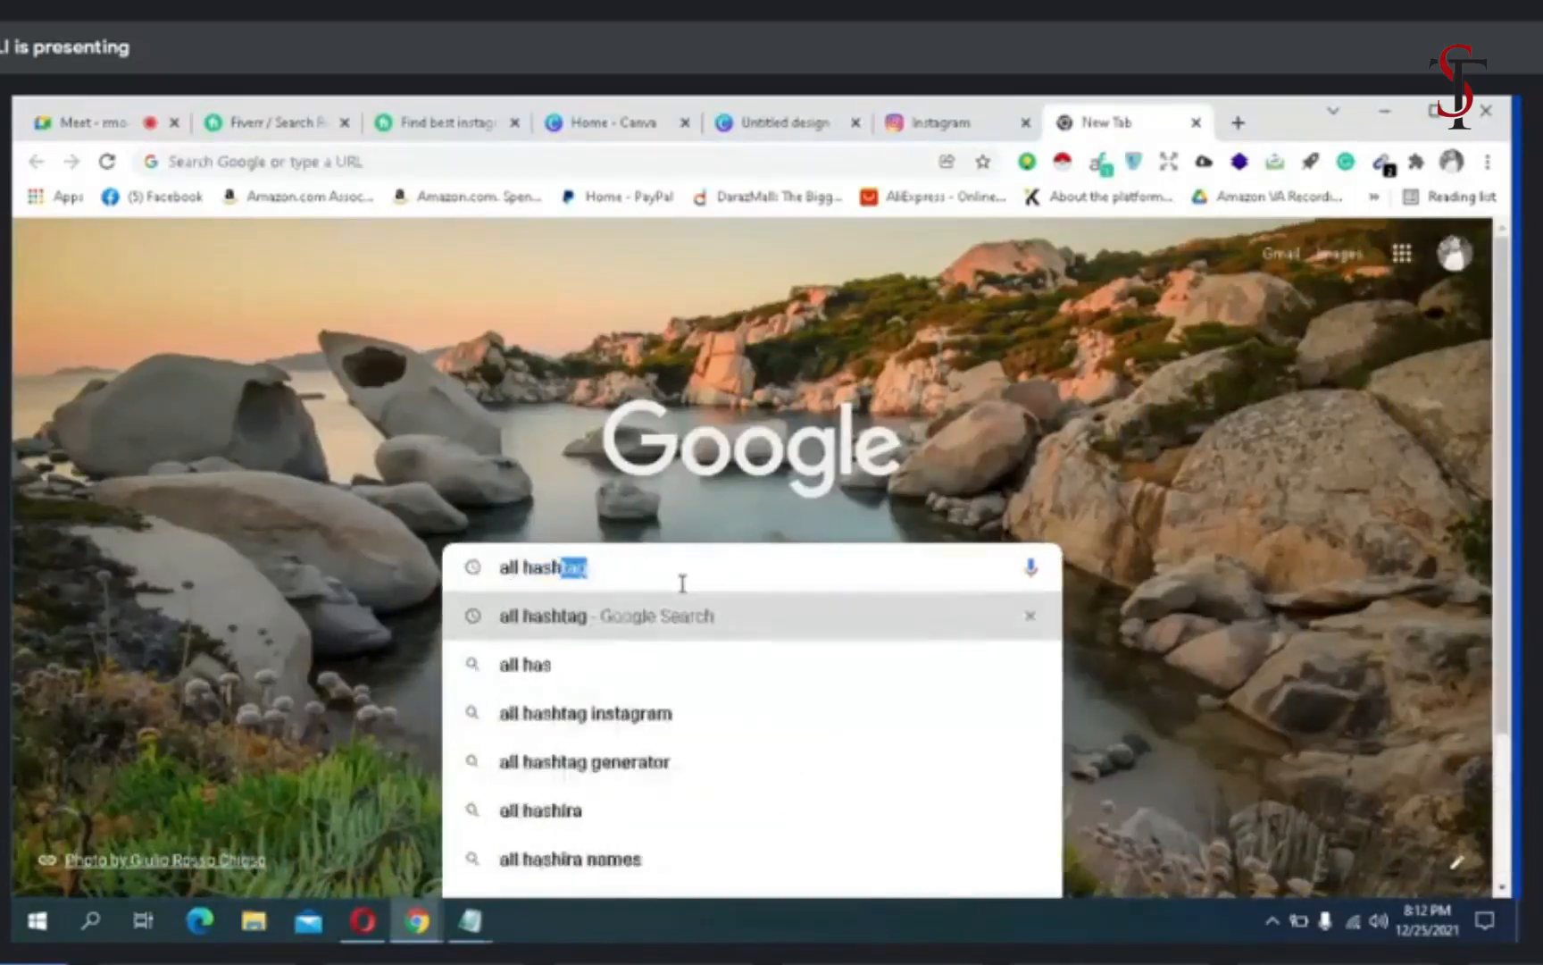
pyautogui.write('tag')
pyautogui.press('Return')
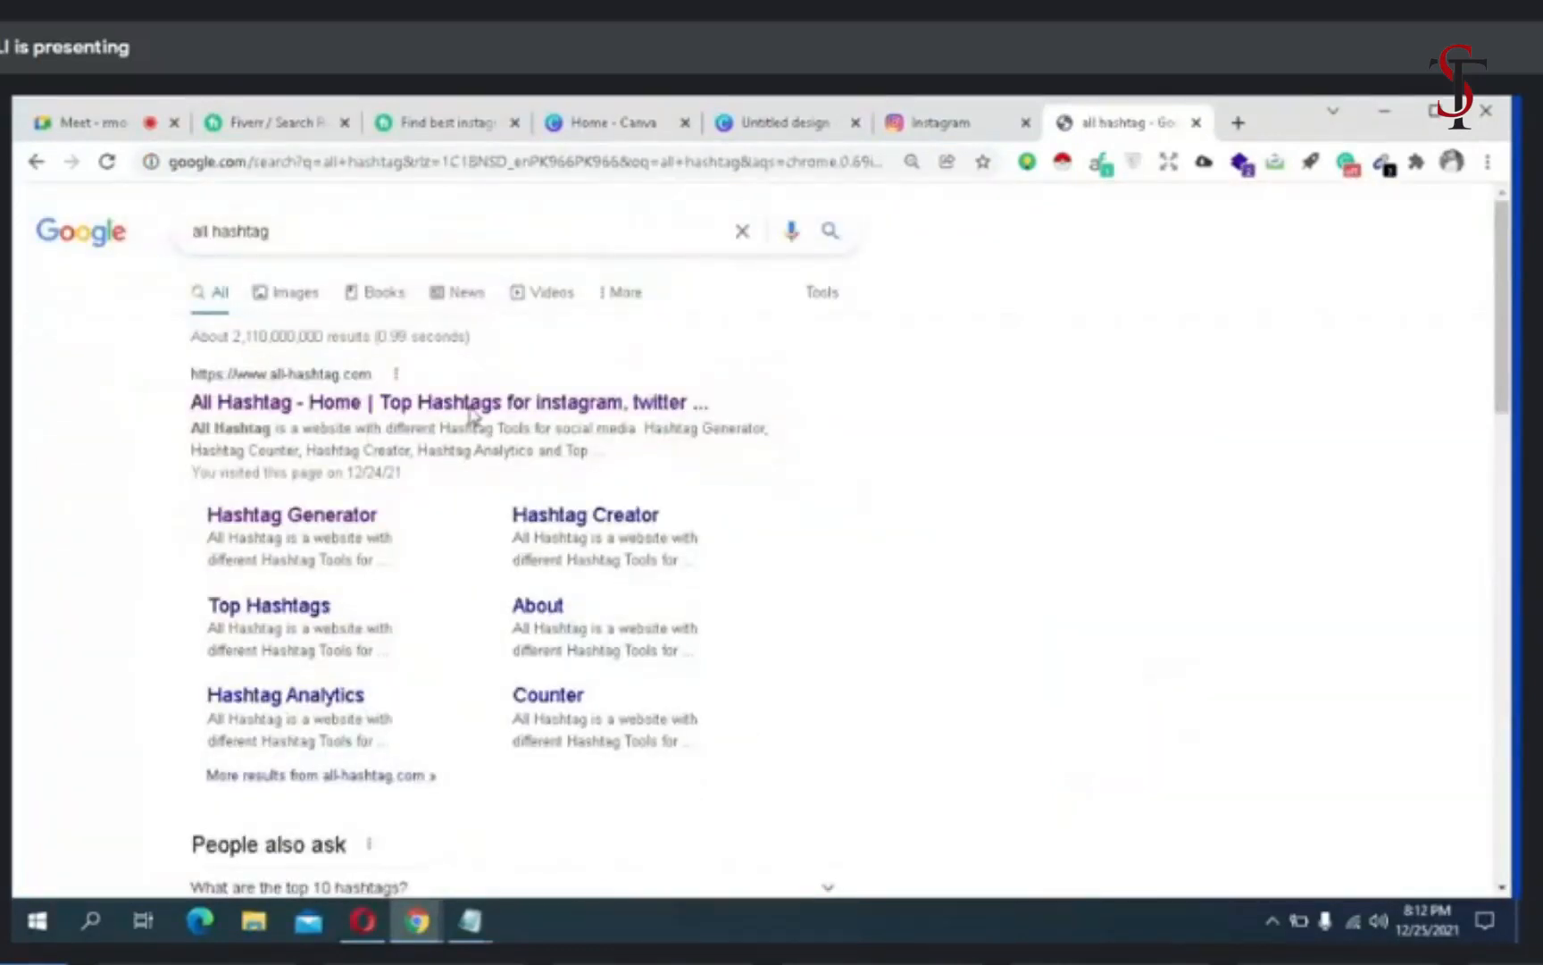
pyautogui.click(470, 407)
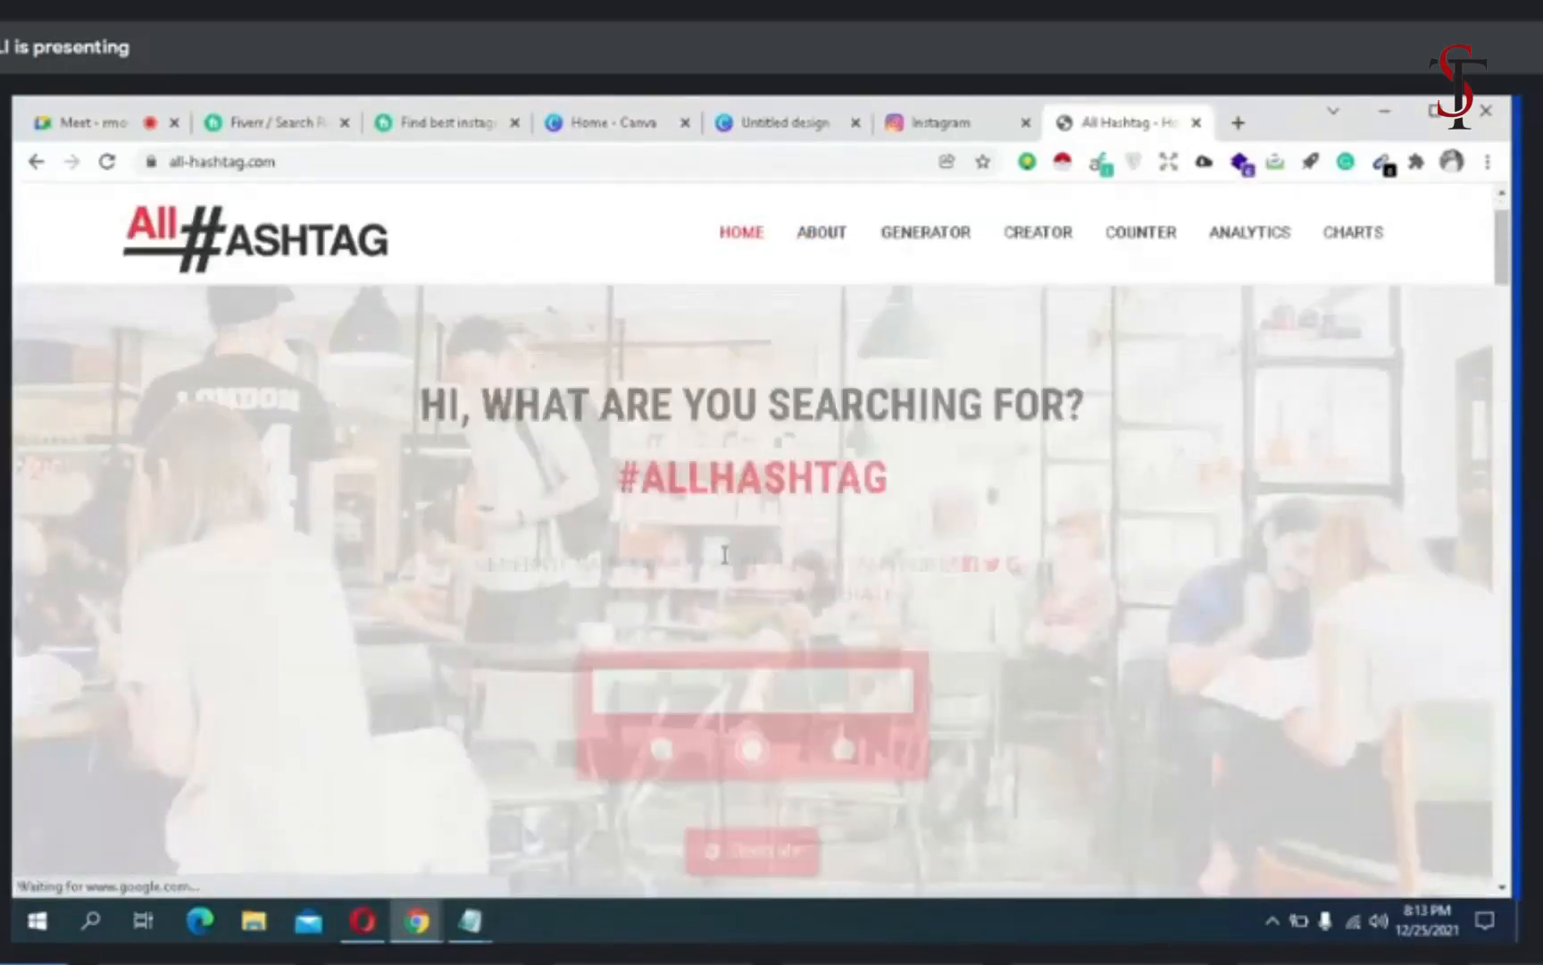
# - Generate hashtags for the word "fitness" with the top filter
pyautogui.scroll(-2, 724, 555)
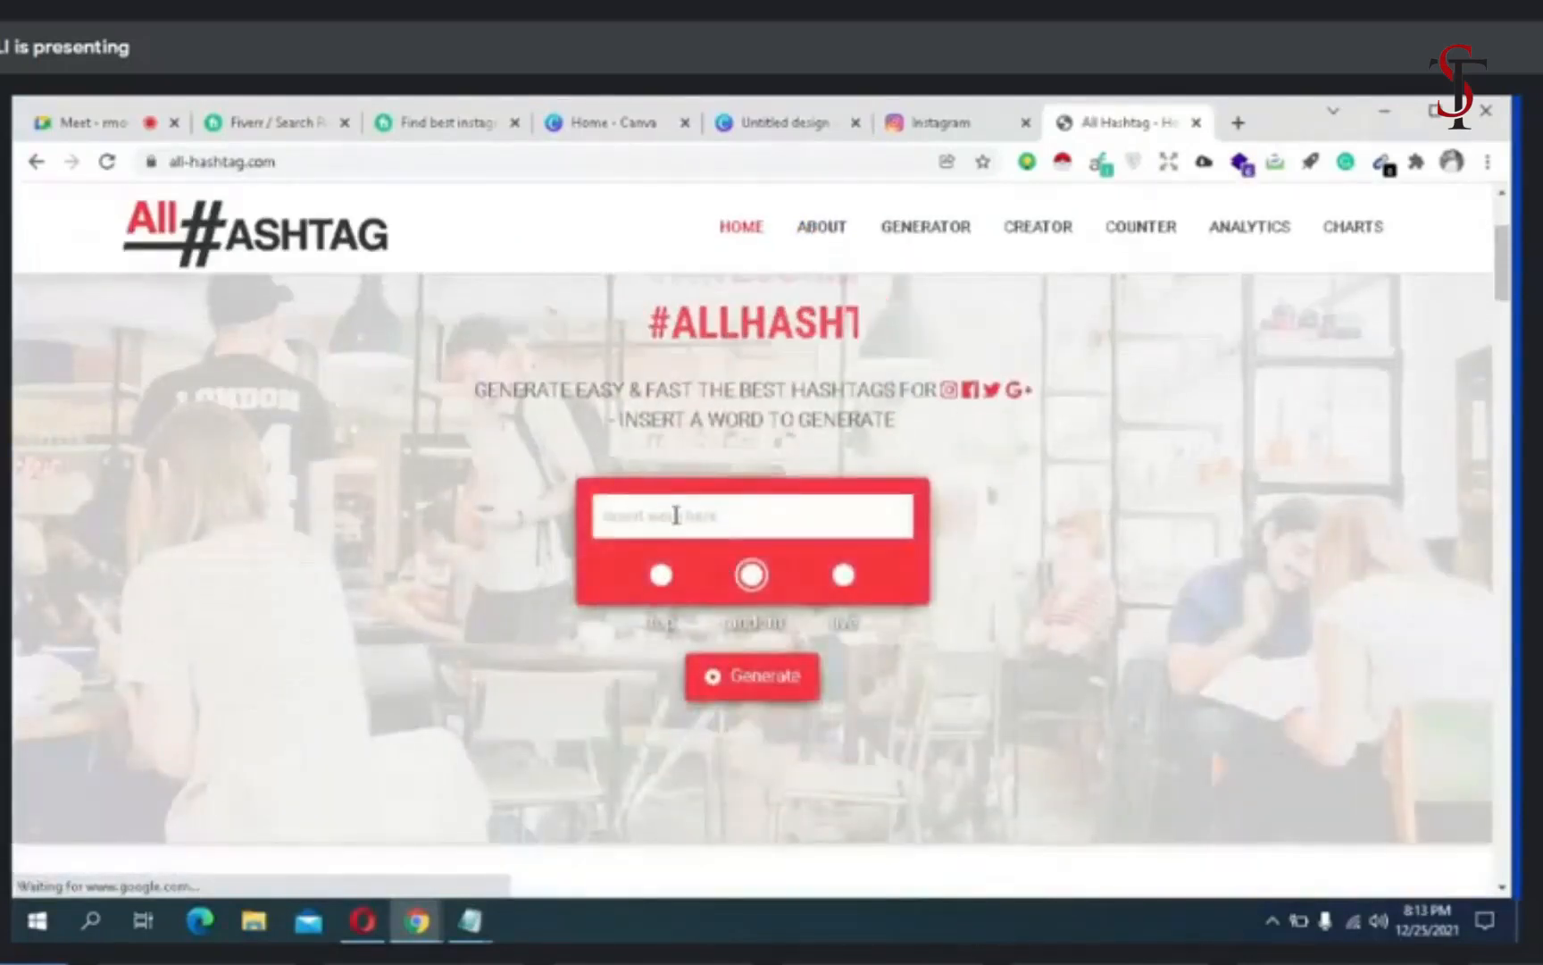
pyautogui.click(676, 518)
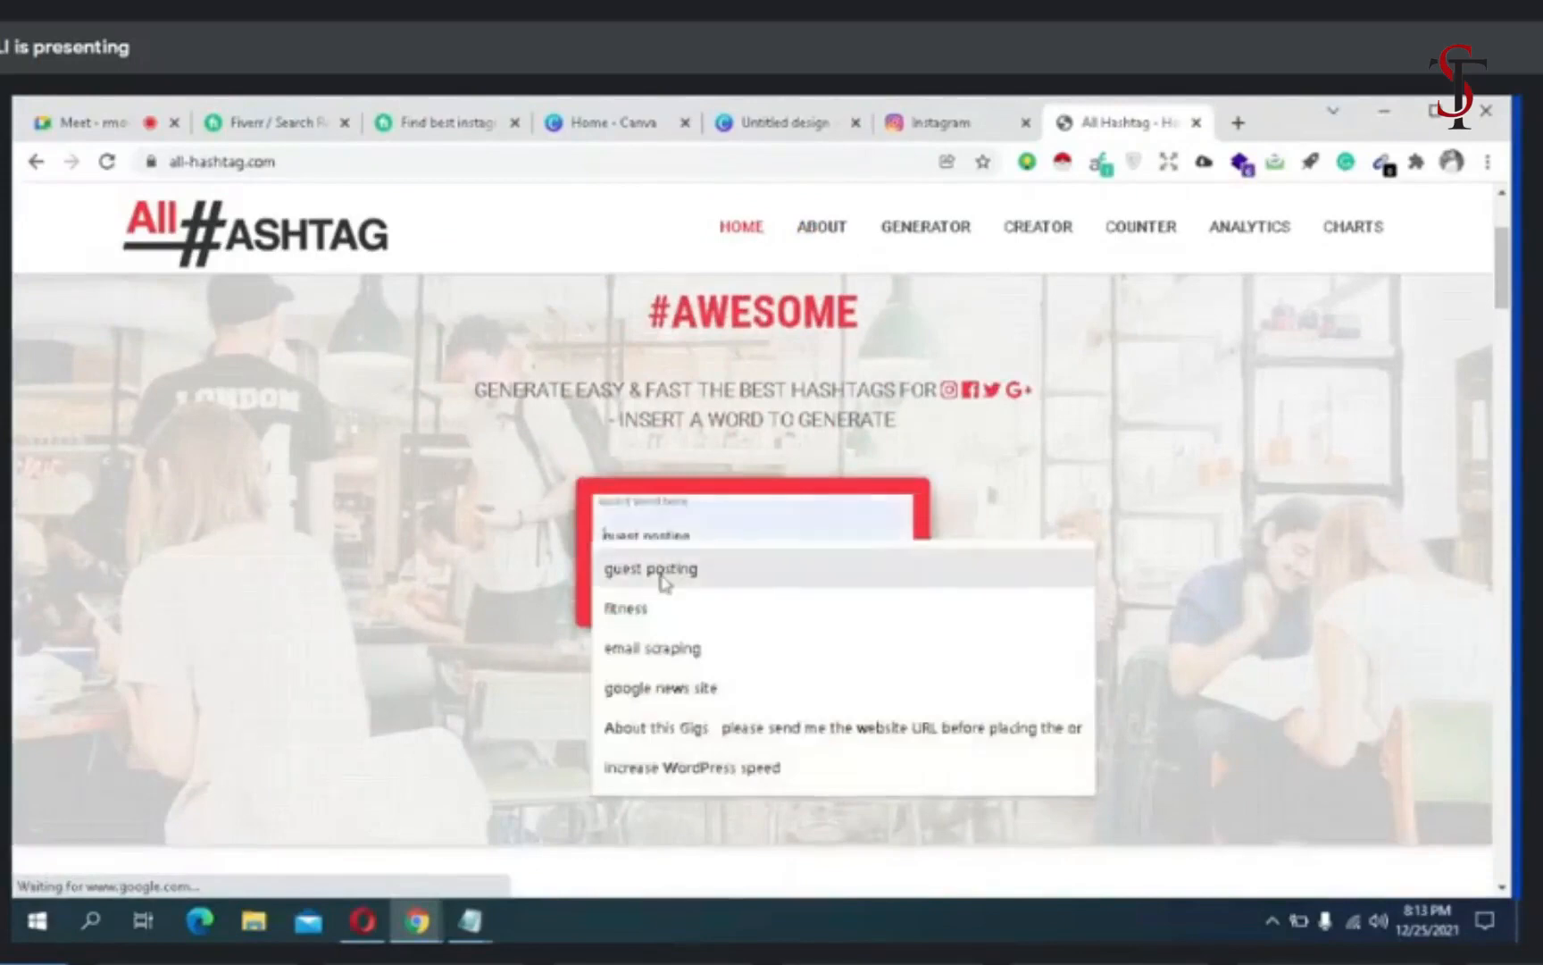
pyautogui.click(661, 610)
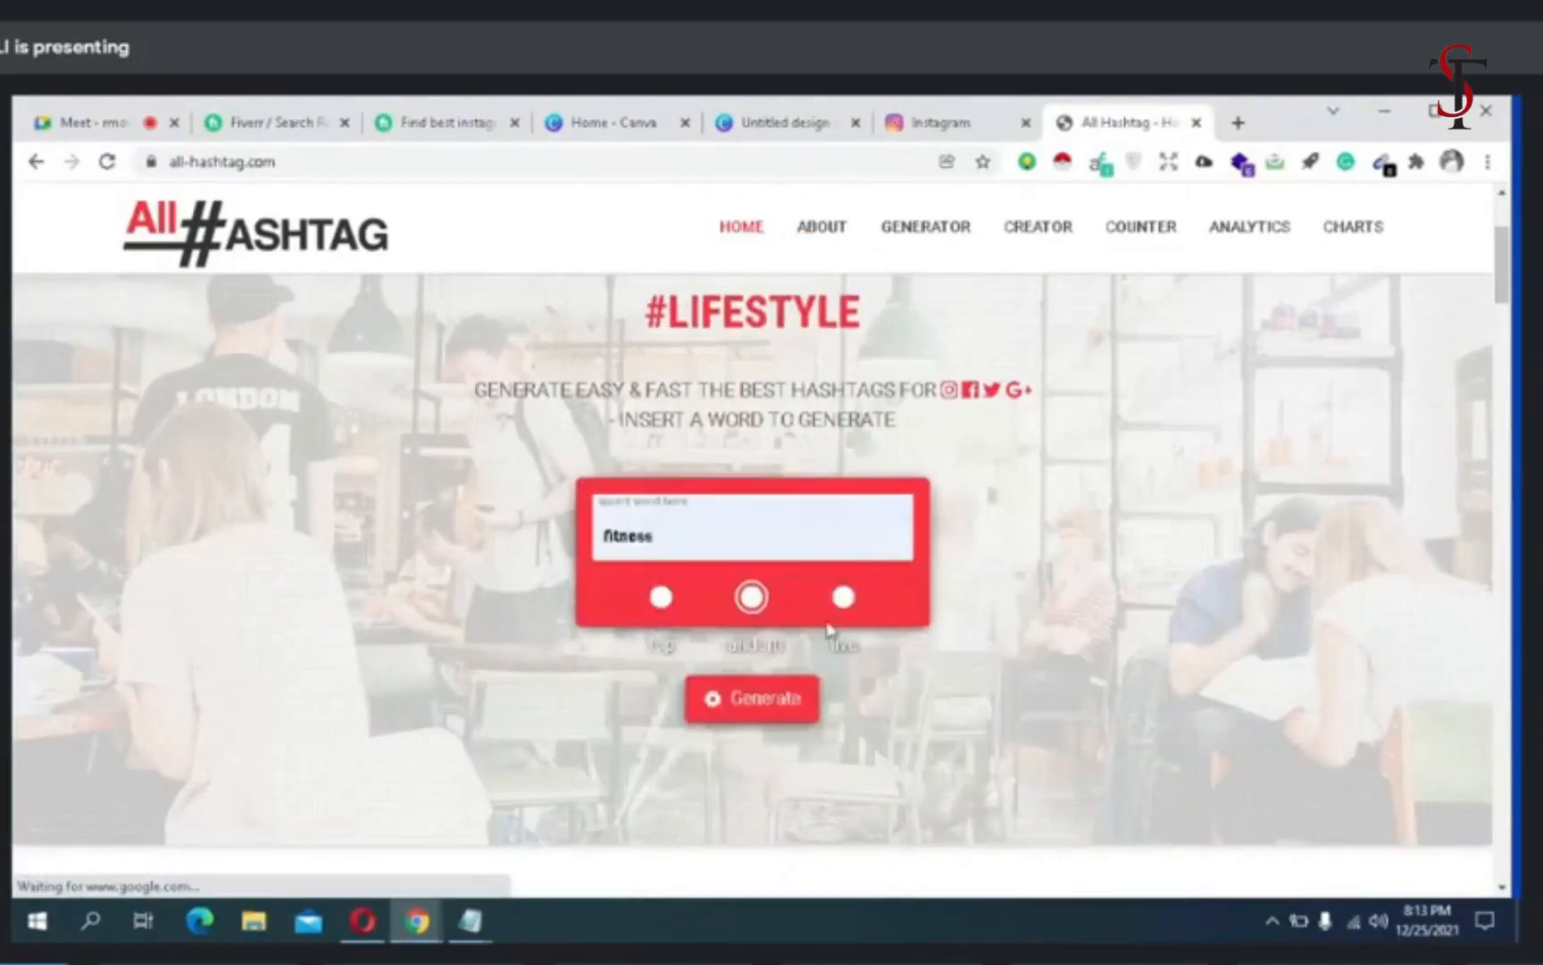
pyautogui.click(662, 612)
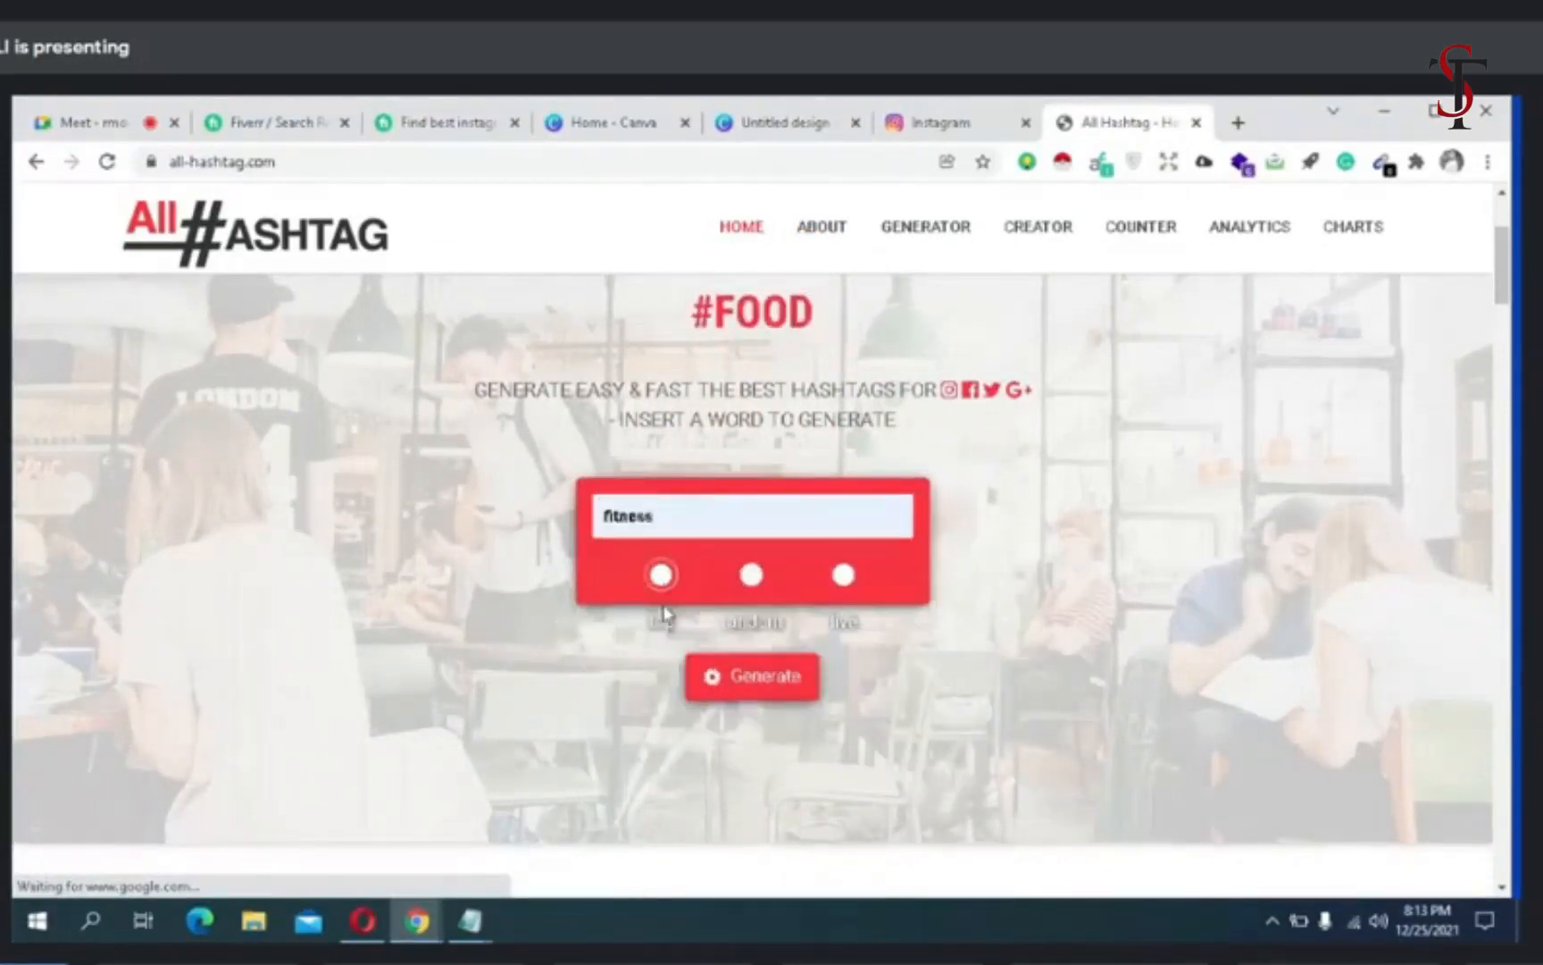
pyautogui.click(715, 676)
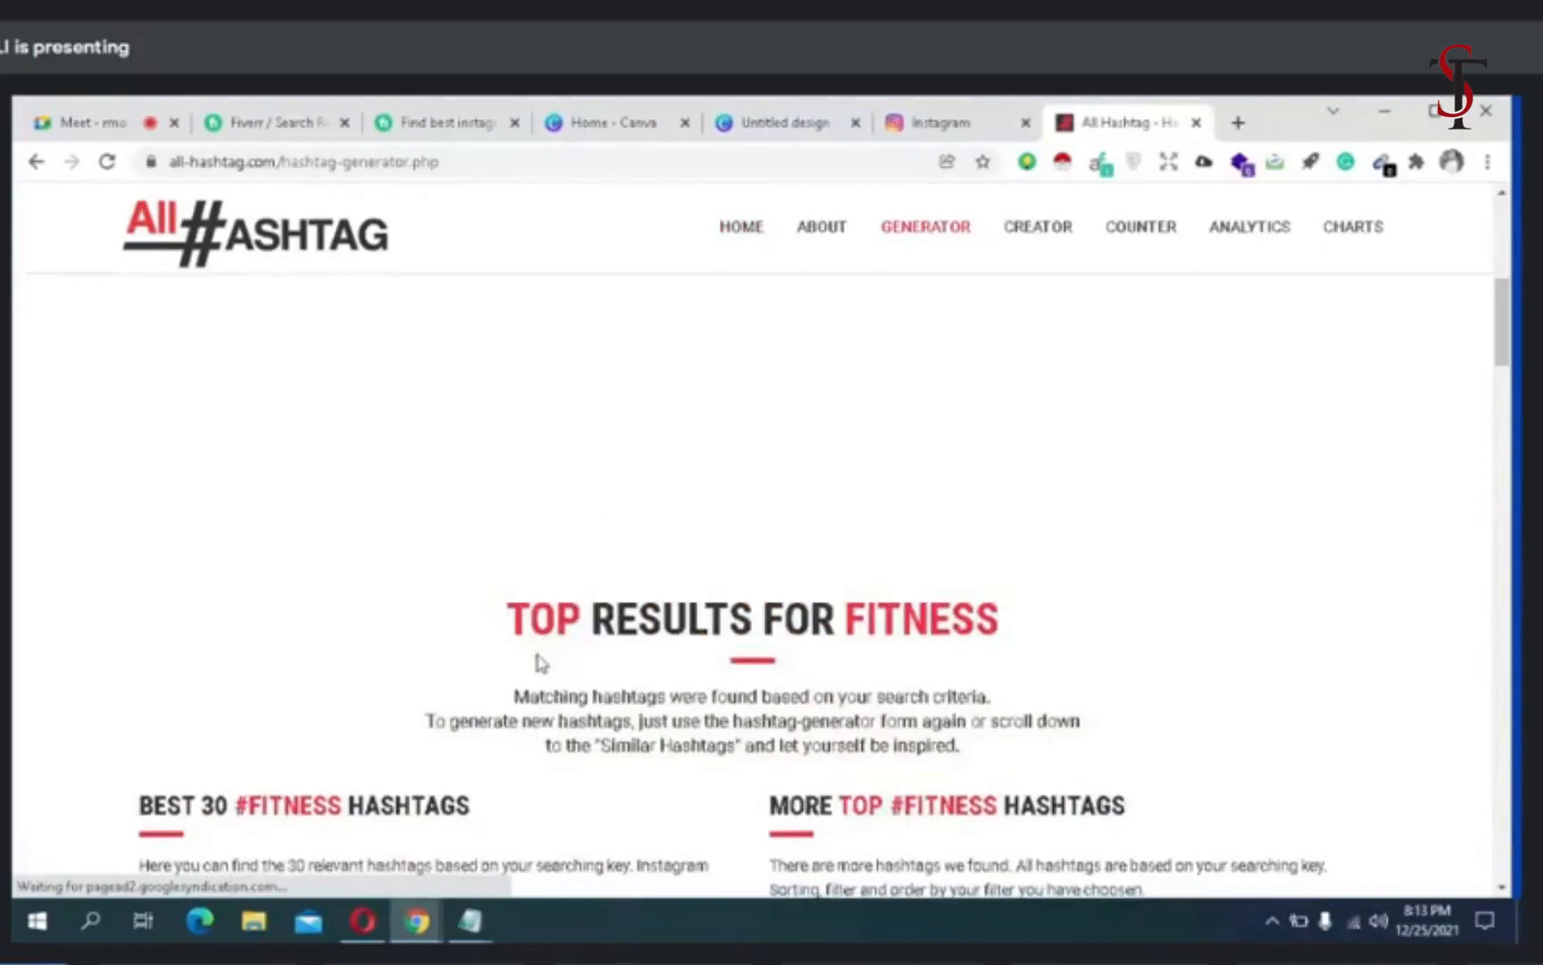
# - Copy the hashtag #FitnessTrainer from the list of best top fitness hashtags
pyautogui.scroll(-5, 539, 665)
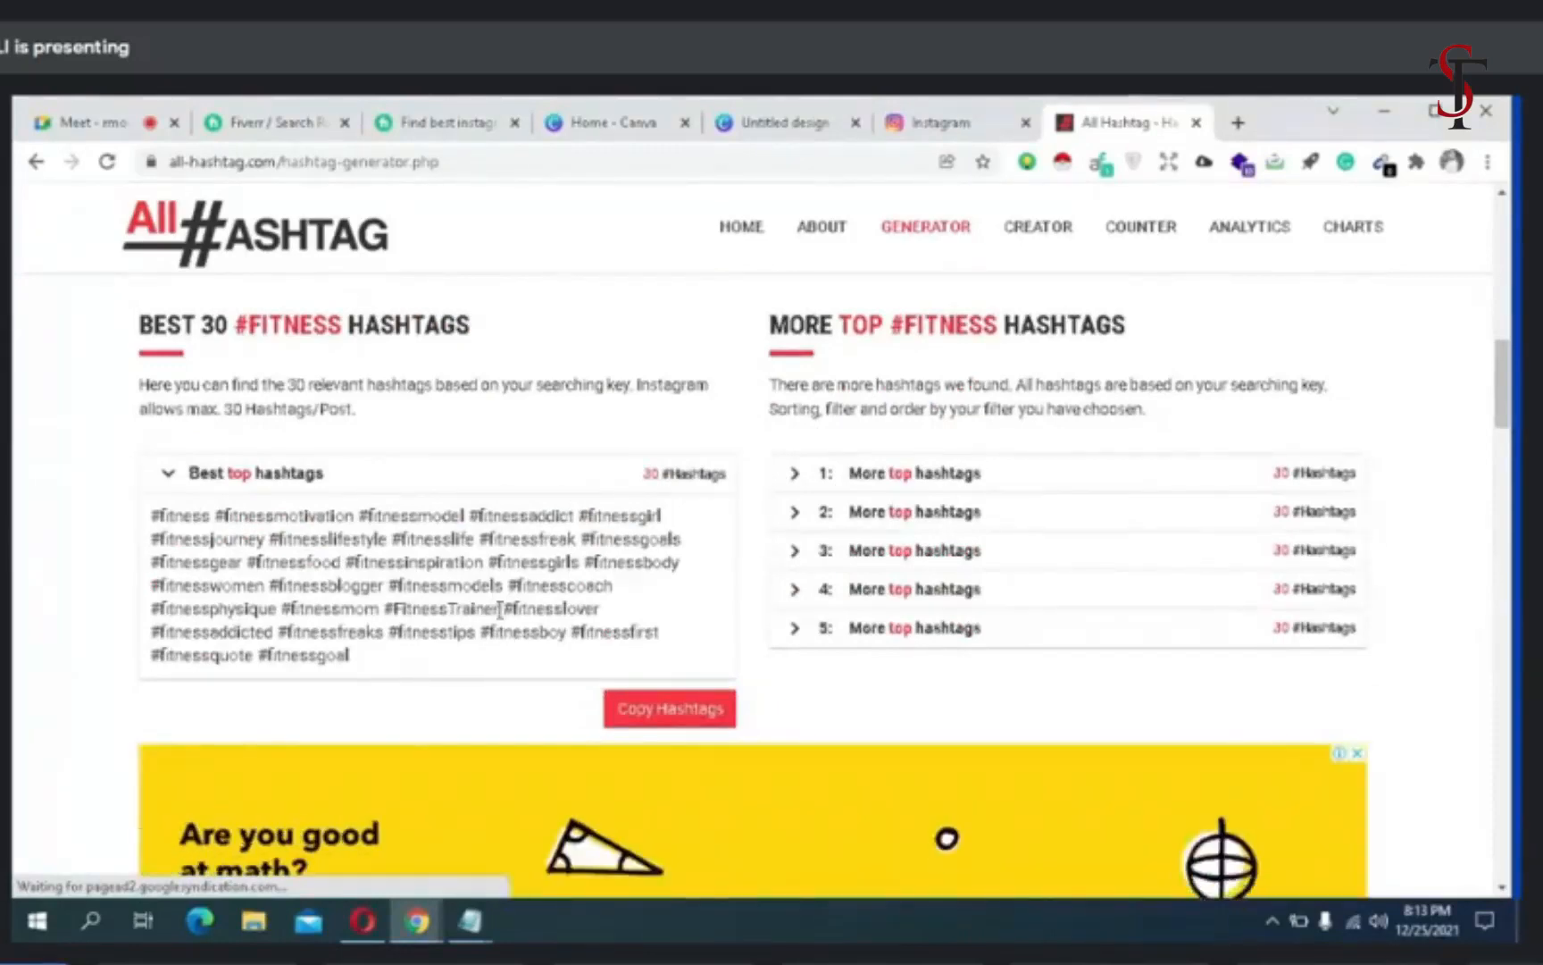
pyautogui.moveTo(497, 609); pyautogui.dragTo(384, 608)
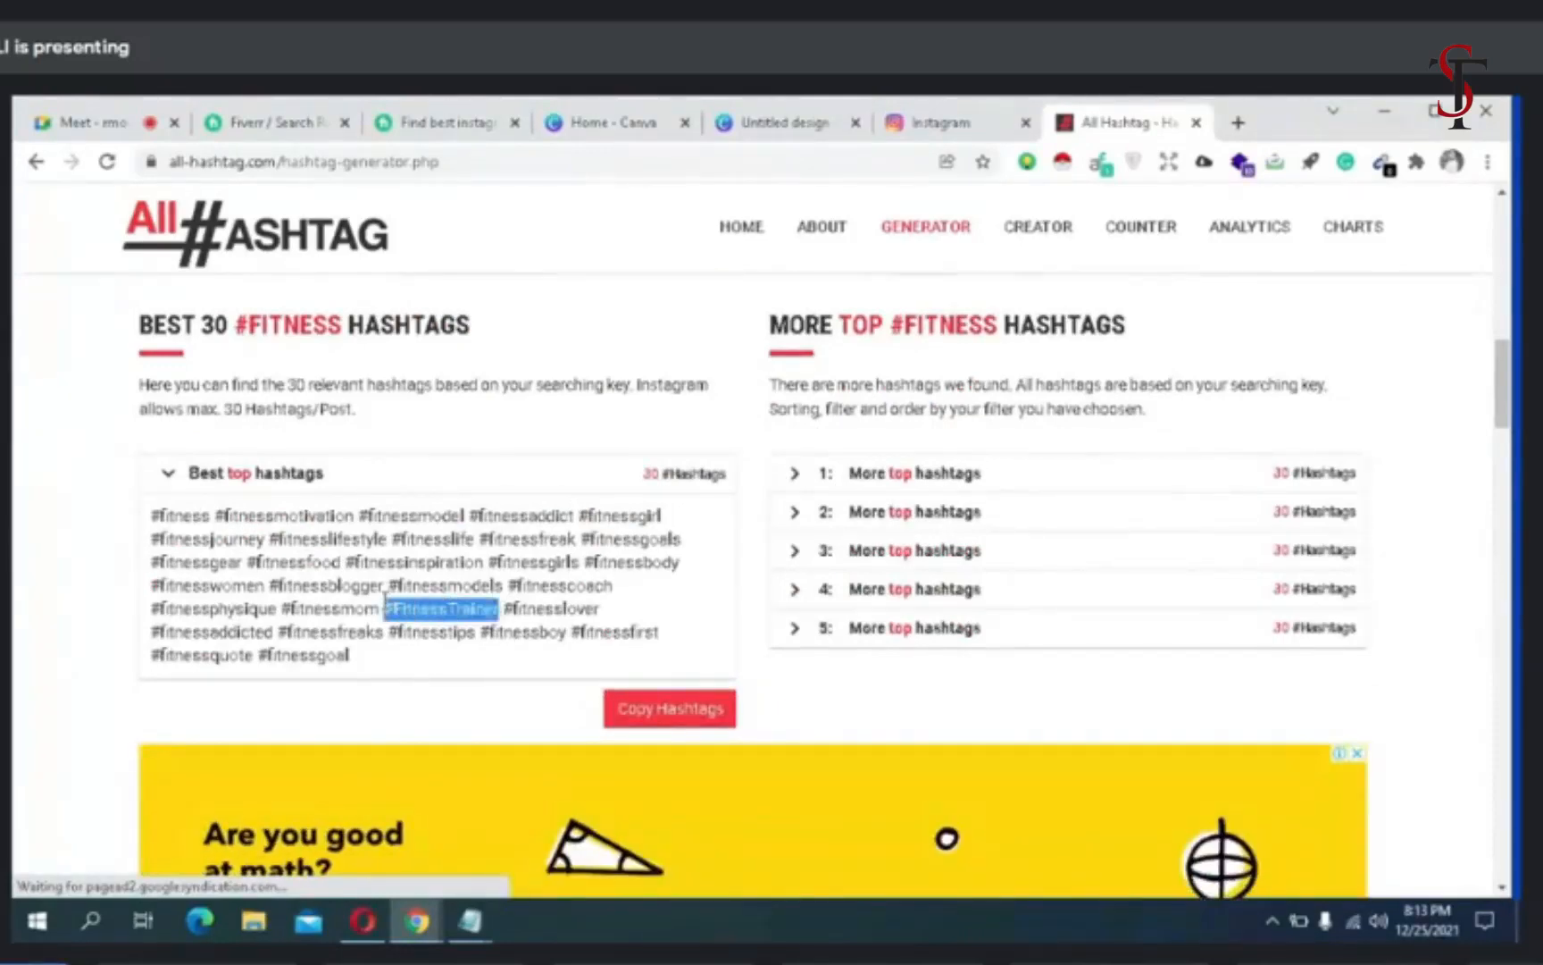
pyautogui.rightClick(386, 608)
pyautogui.click(413, 616)
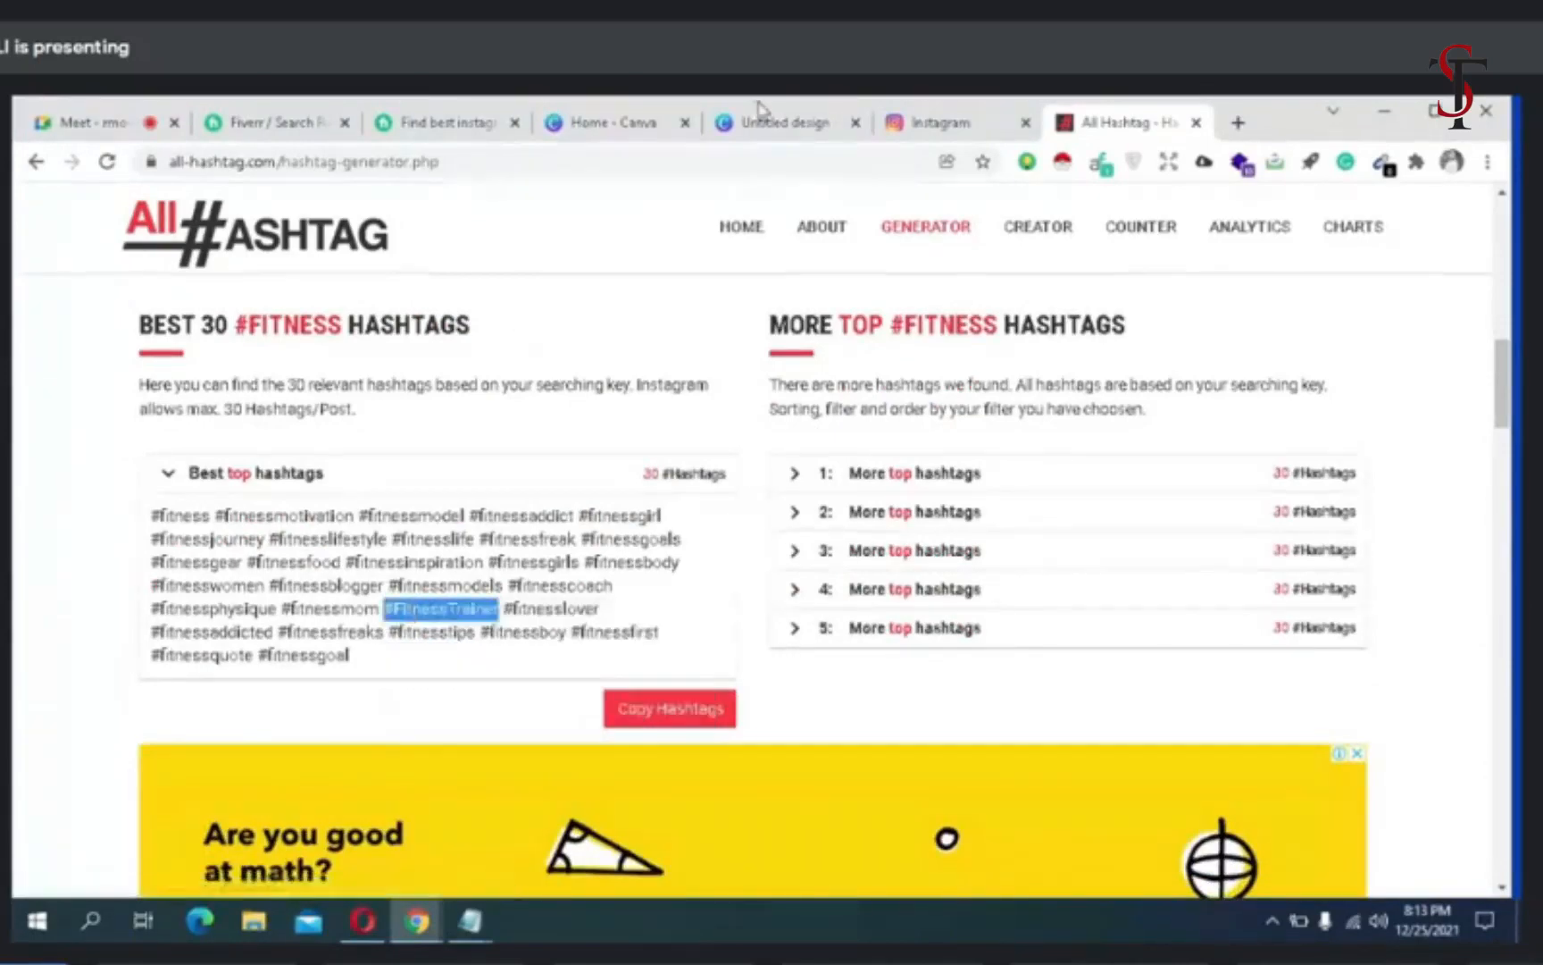
# - Search Instagram for the copied hashtag #FitnessTrainer and open the #fitnesstrainer results page
pyautogui.click(897, 124)
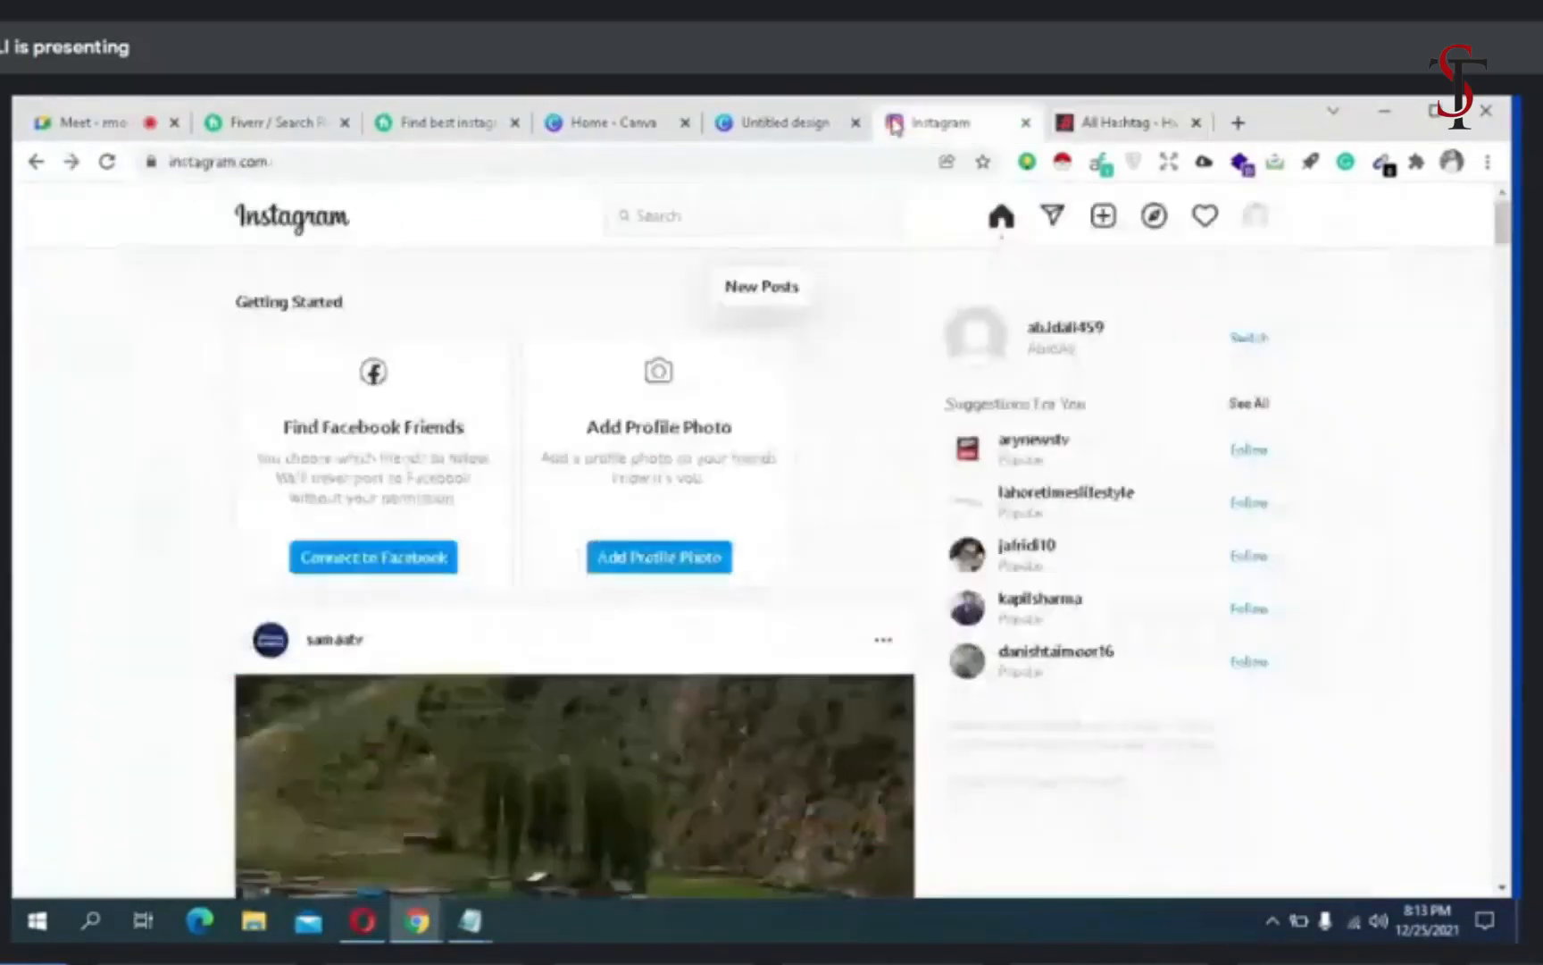
pyautogui.click(611, 217)
pyautogui.rightClick(631, 215)
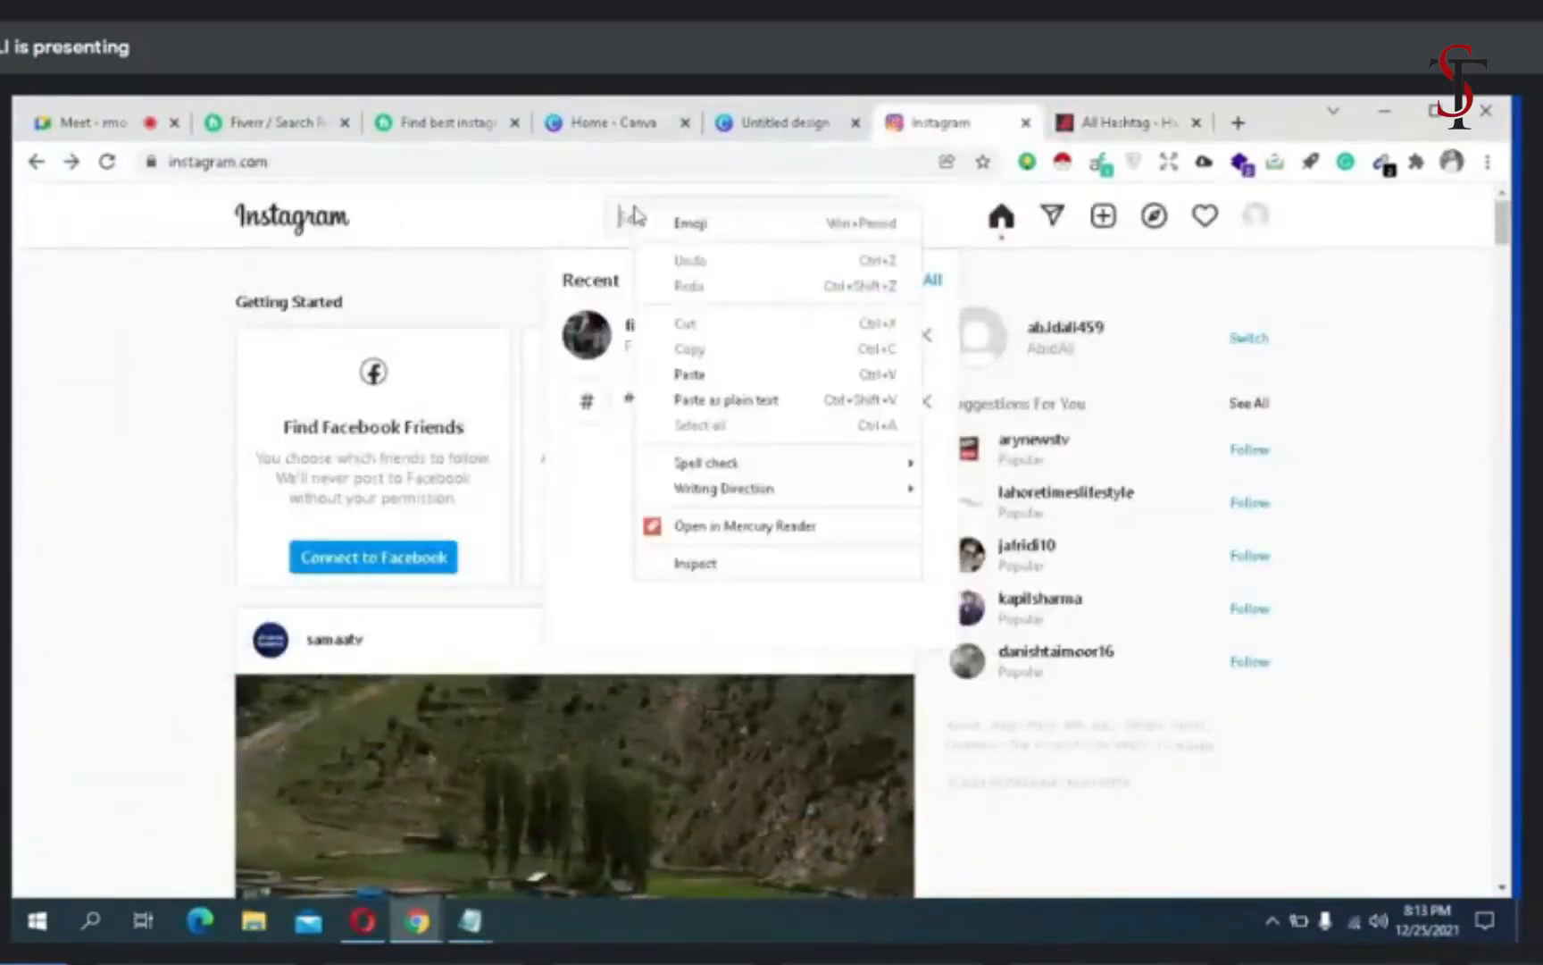
pyautogui.click(687, 375)
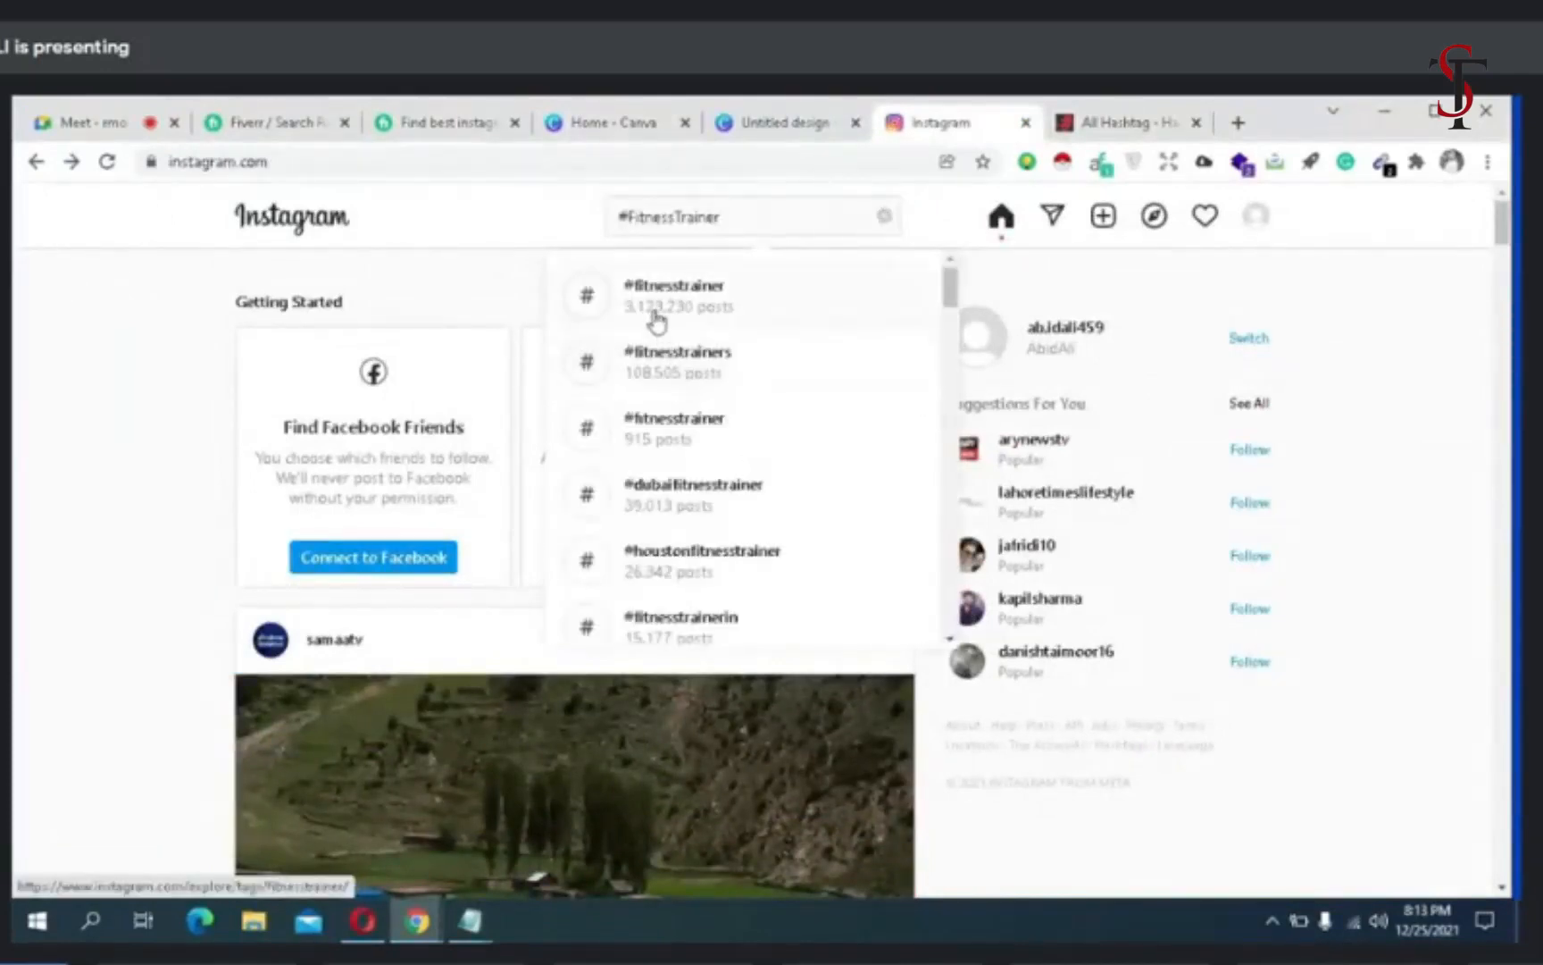
pyautogui.click(657, 320)
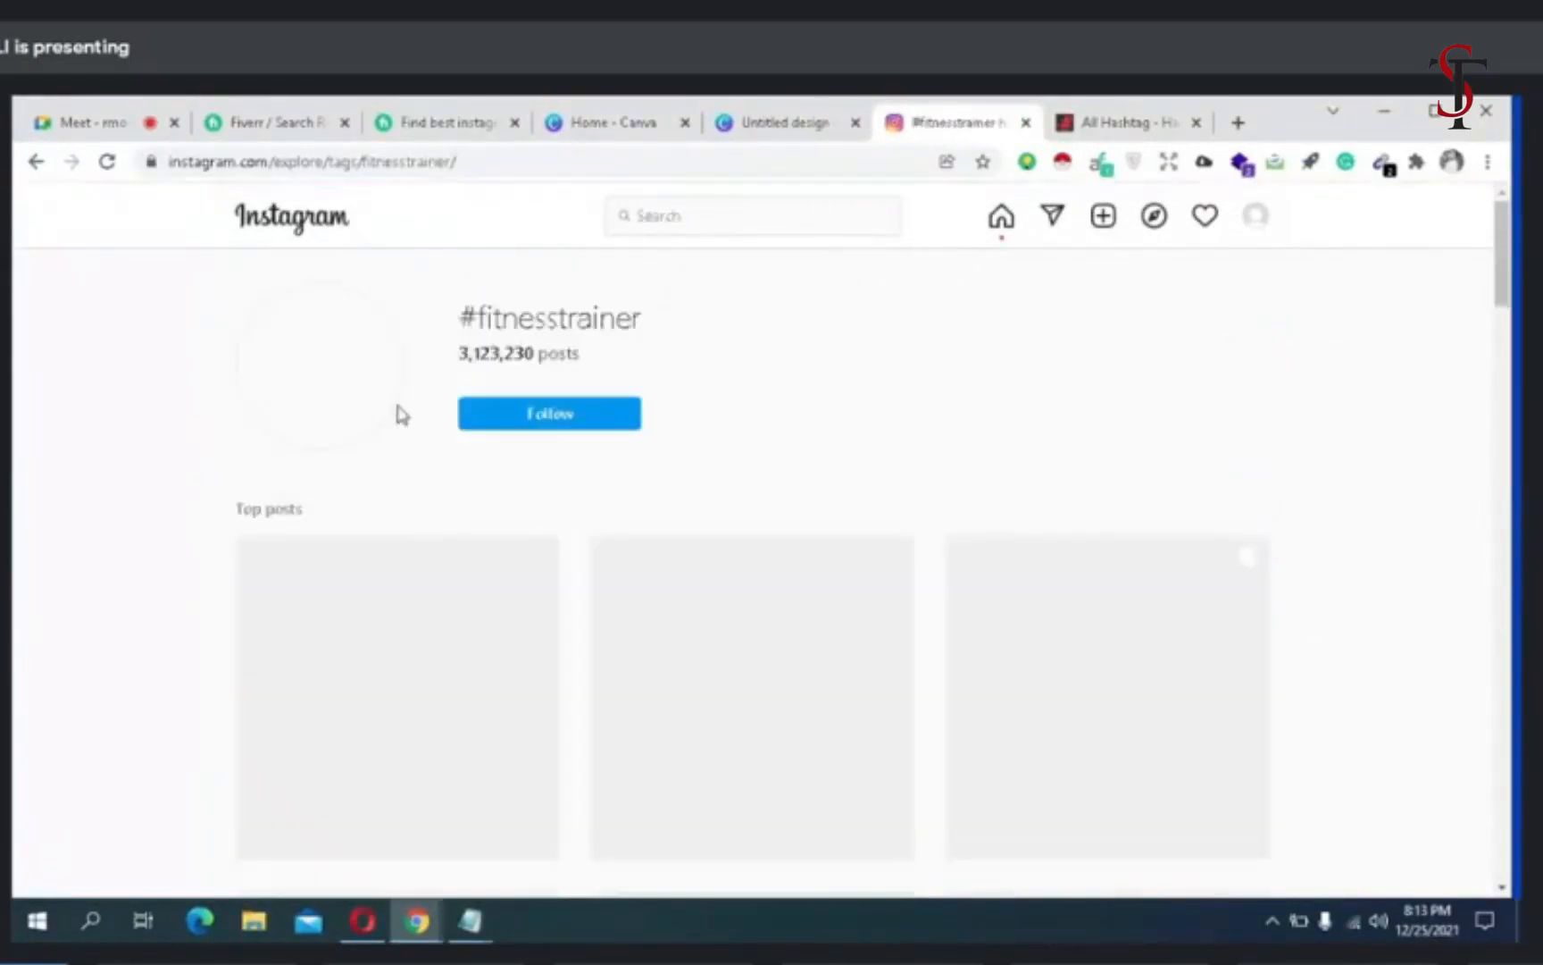
# - Open a recent gym post from the #fitnesstrainer page and go to the profile of the account that posted it
pyautogui.scroll(-10, 779, 445)
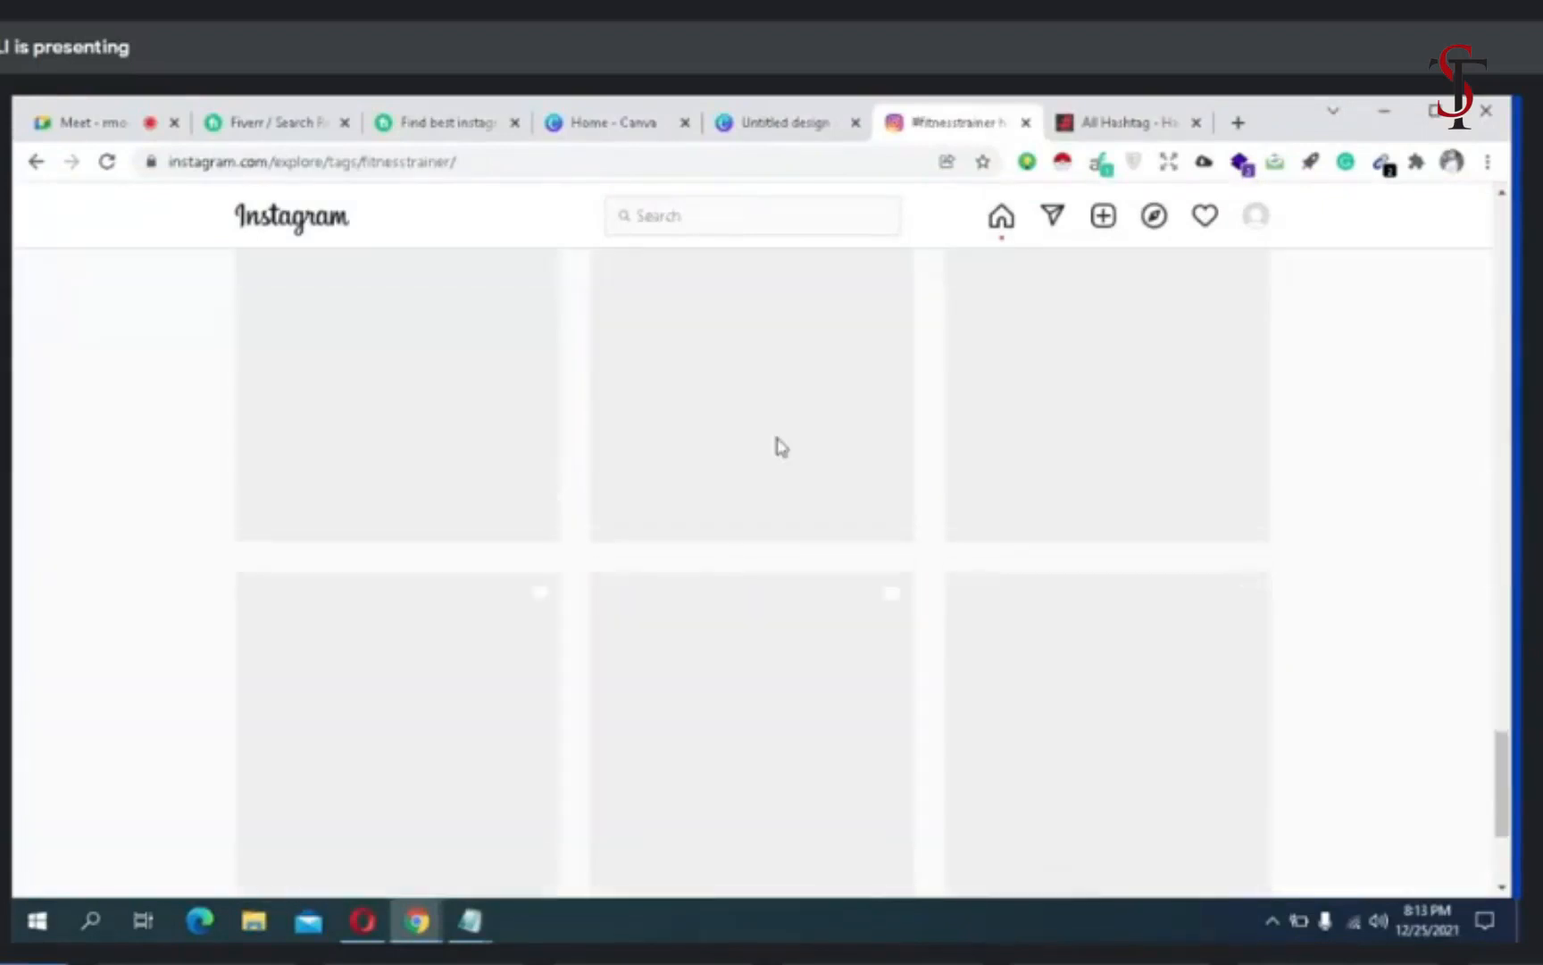
pyautogui.scroll(-2, 781, 448)
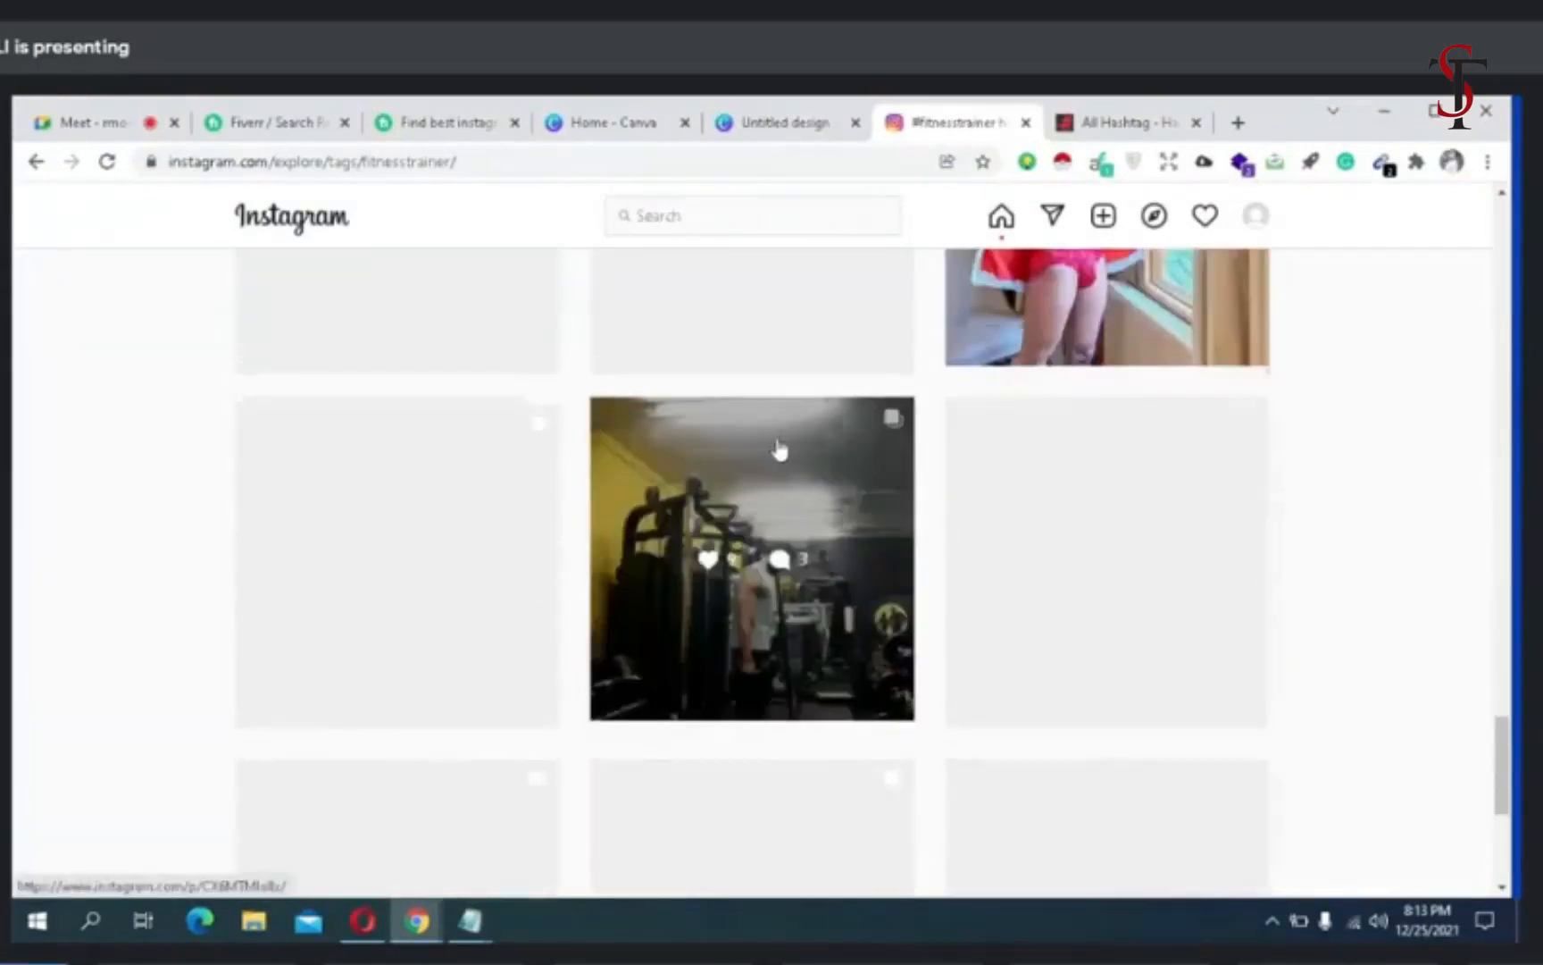
pyautogui.click(779, 450)
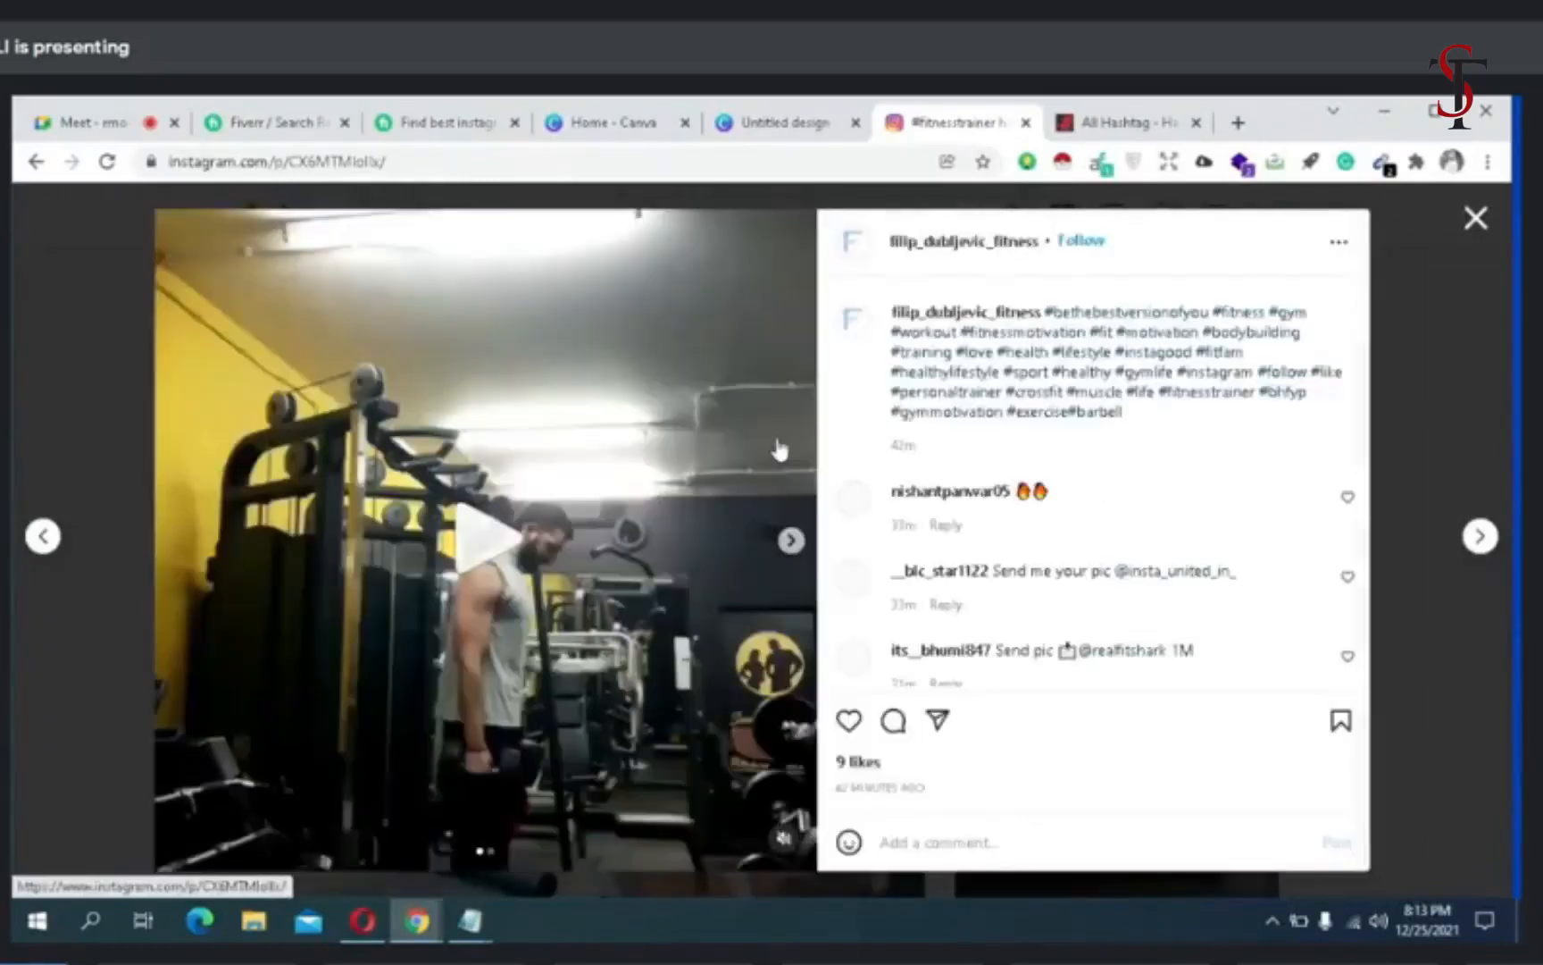
pyautogui.click(974, 243)
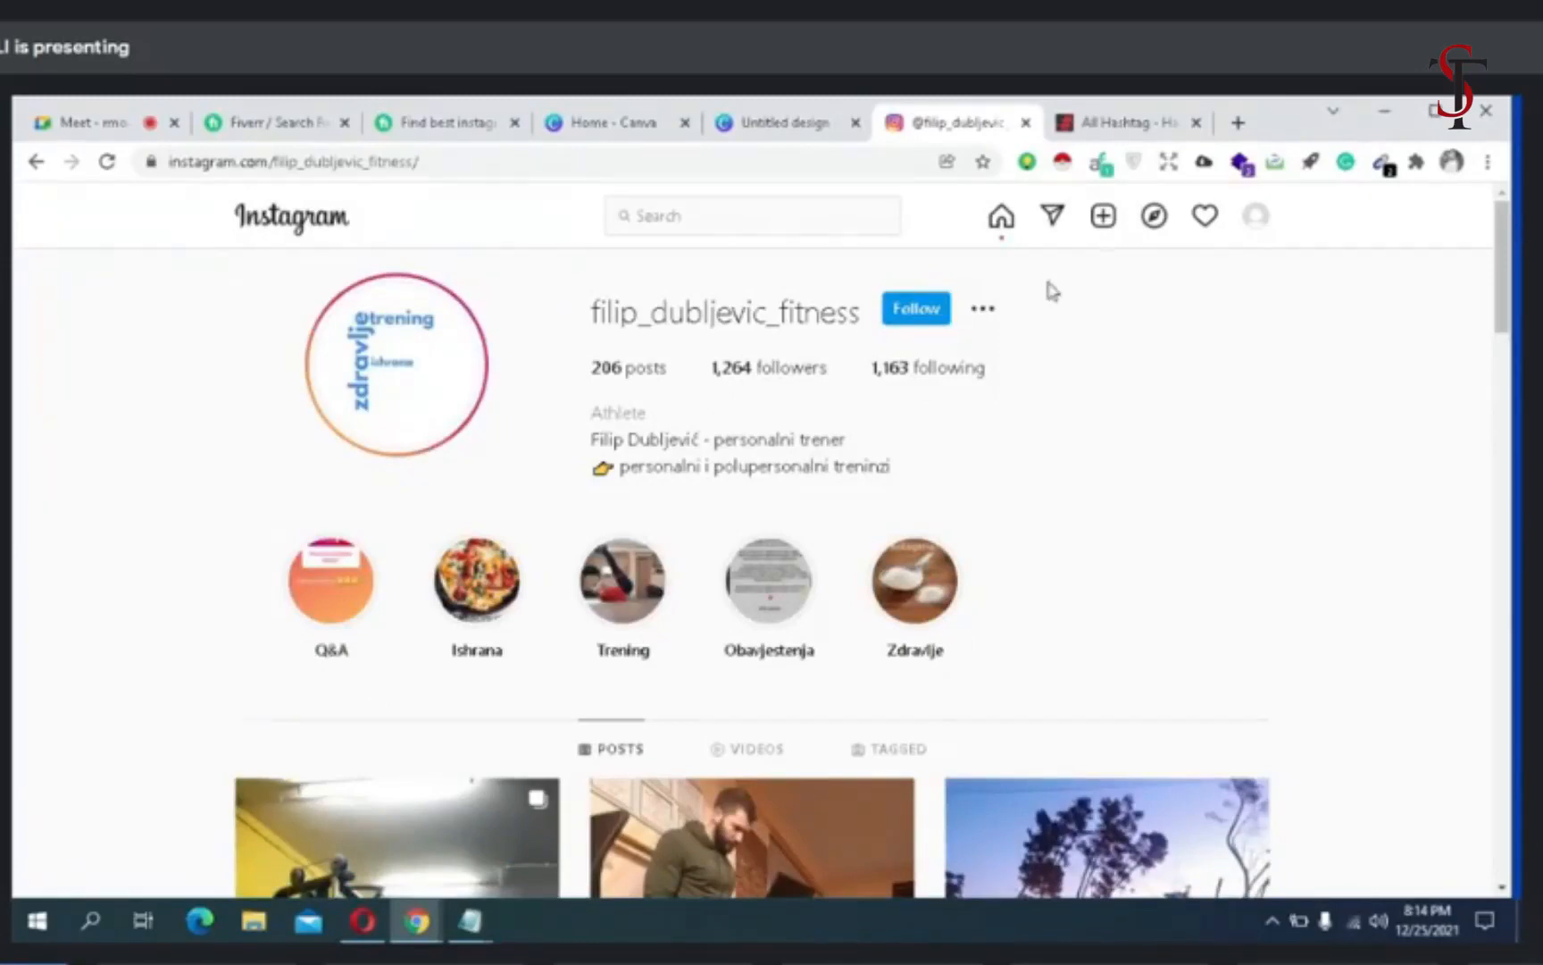
# - Open Google Sheets in a new tab and create a blank spreadsheet
pyautogui.click(1239, 123)
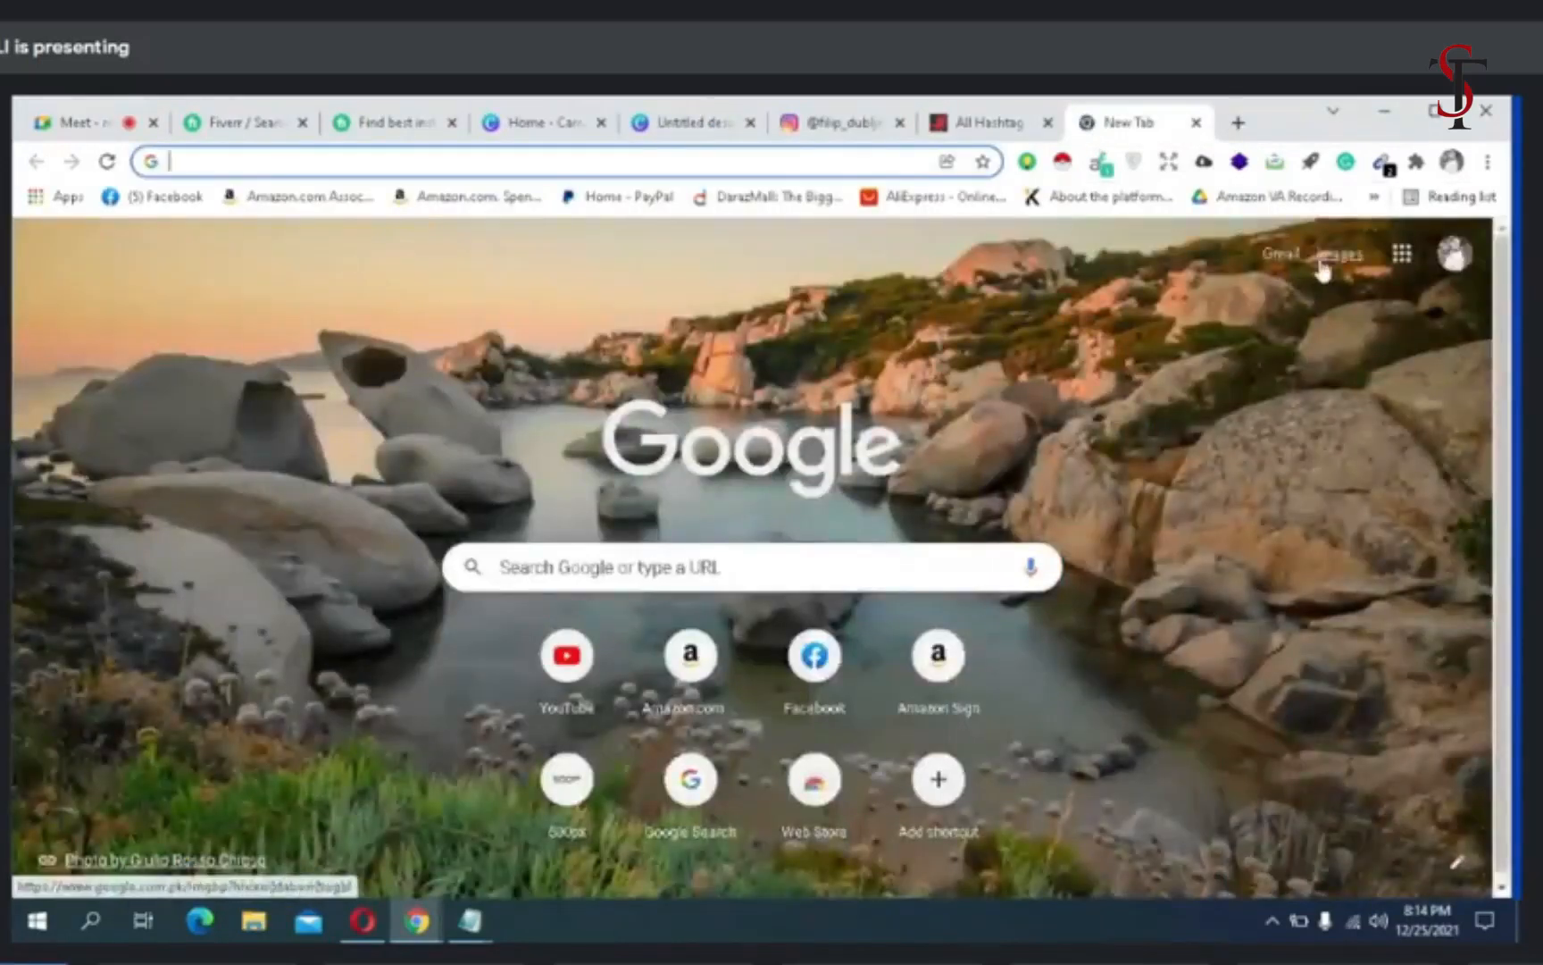
pyautogui.click(1403, 255)
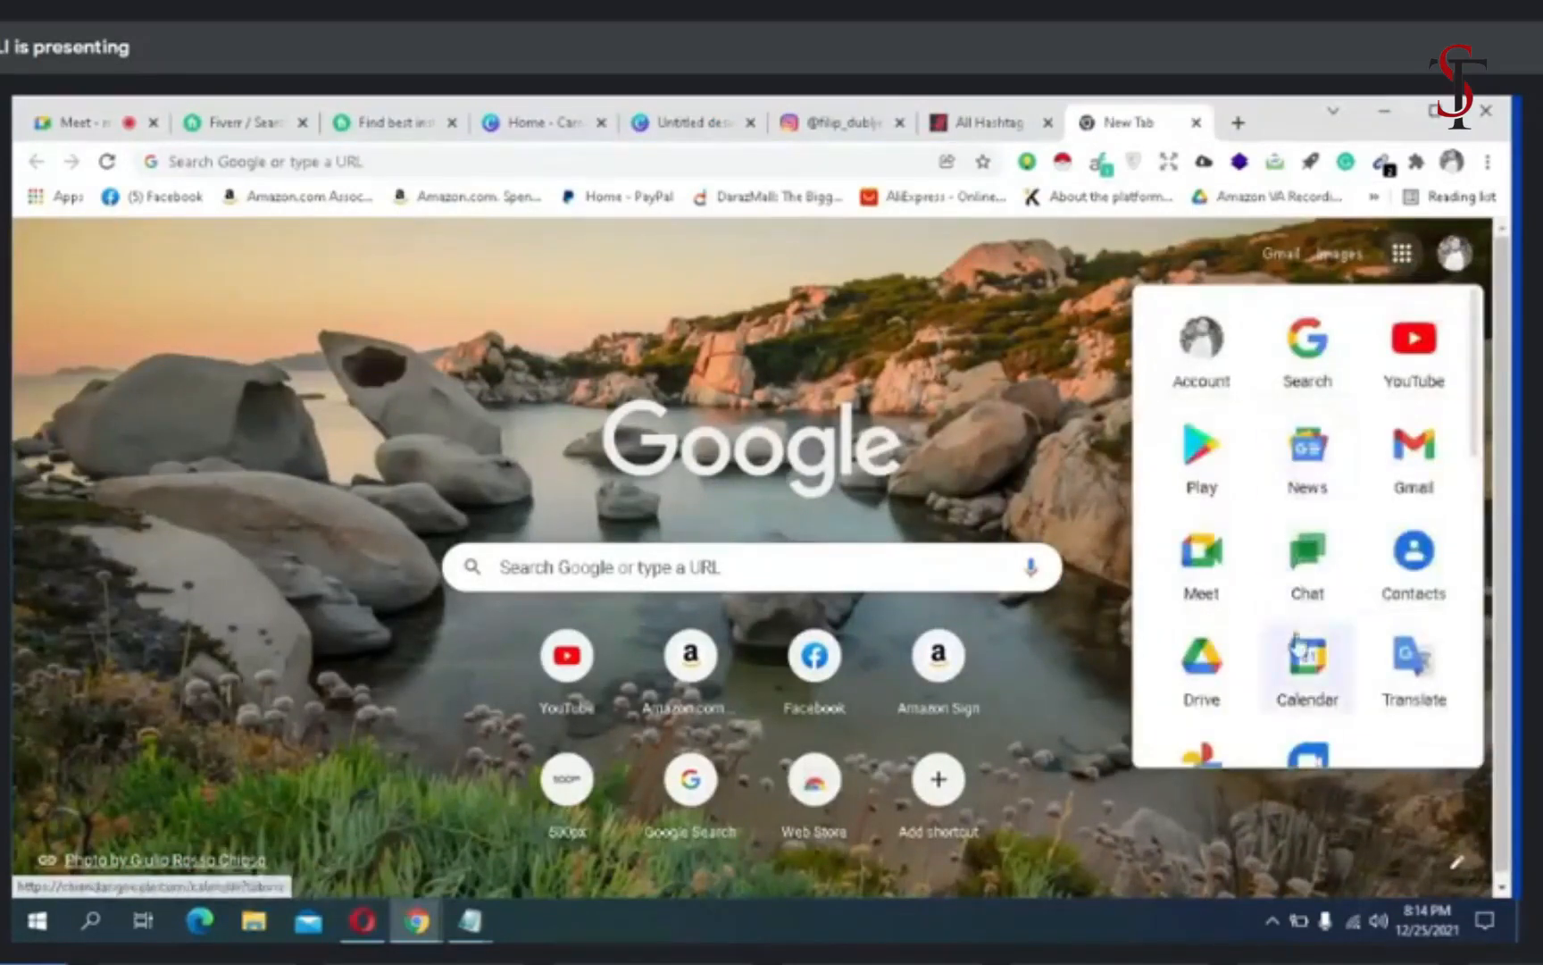
pyautogui.scroll(-3, 1309, 643)
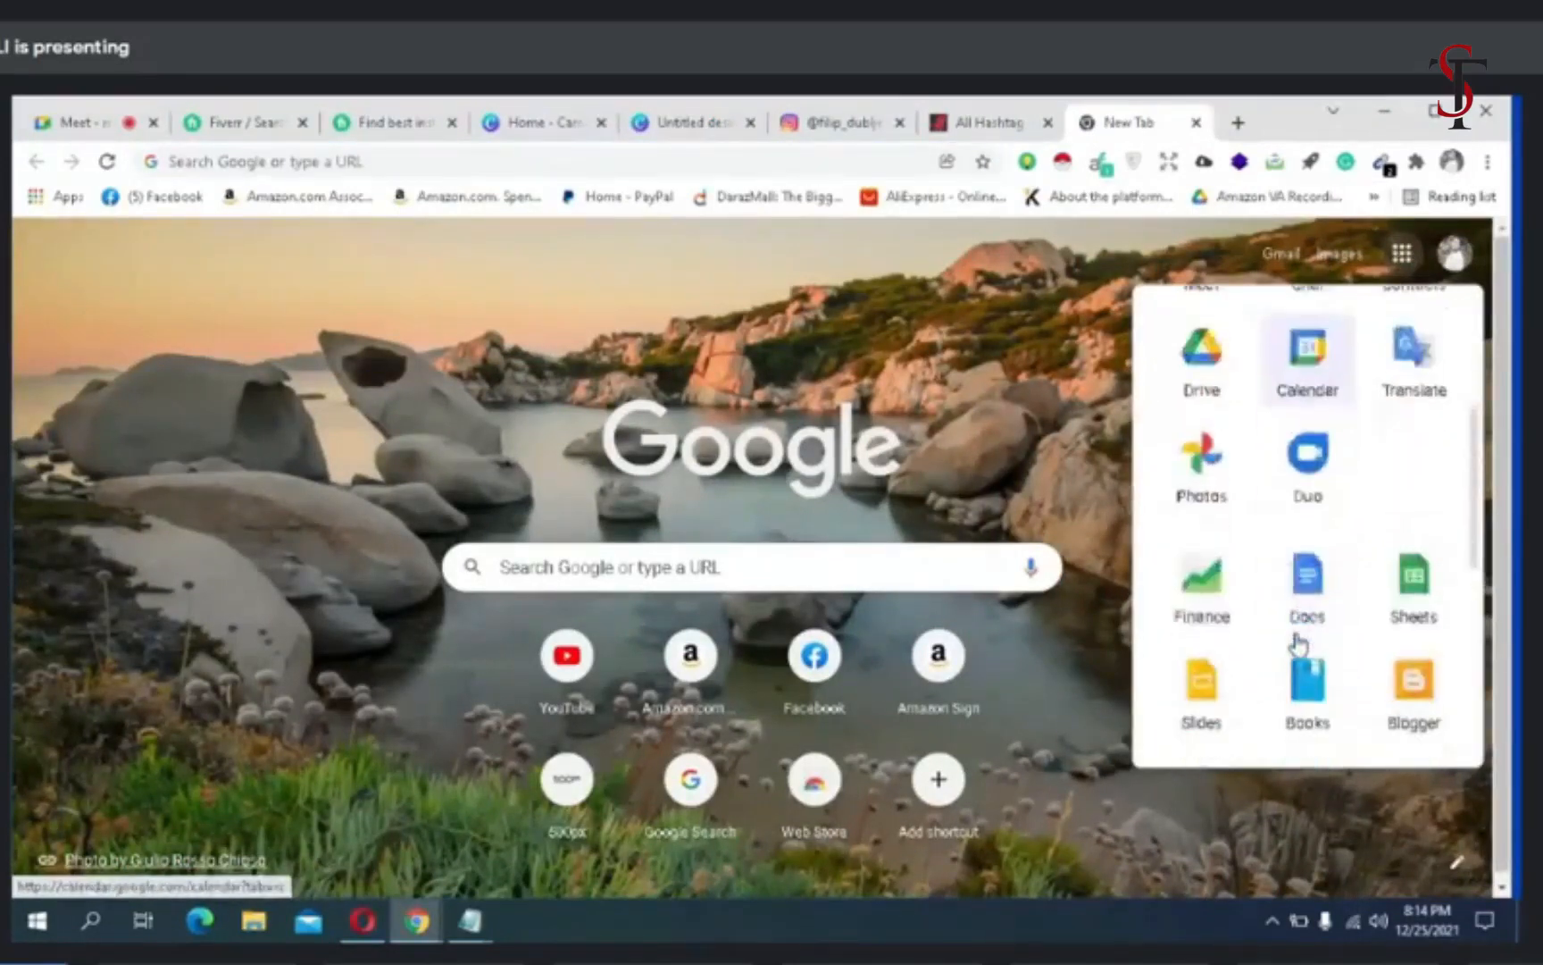
pyautogui.click(1395, 597)
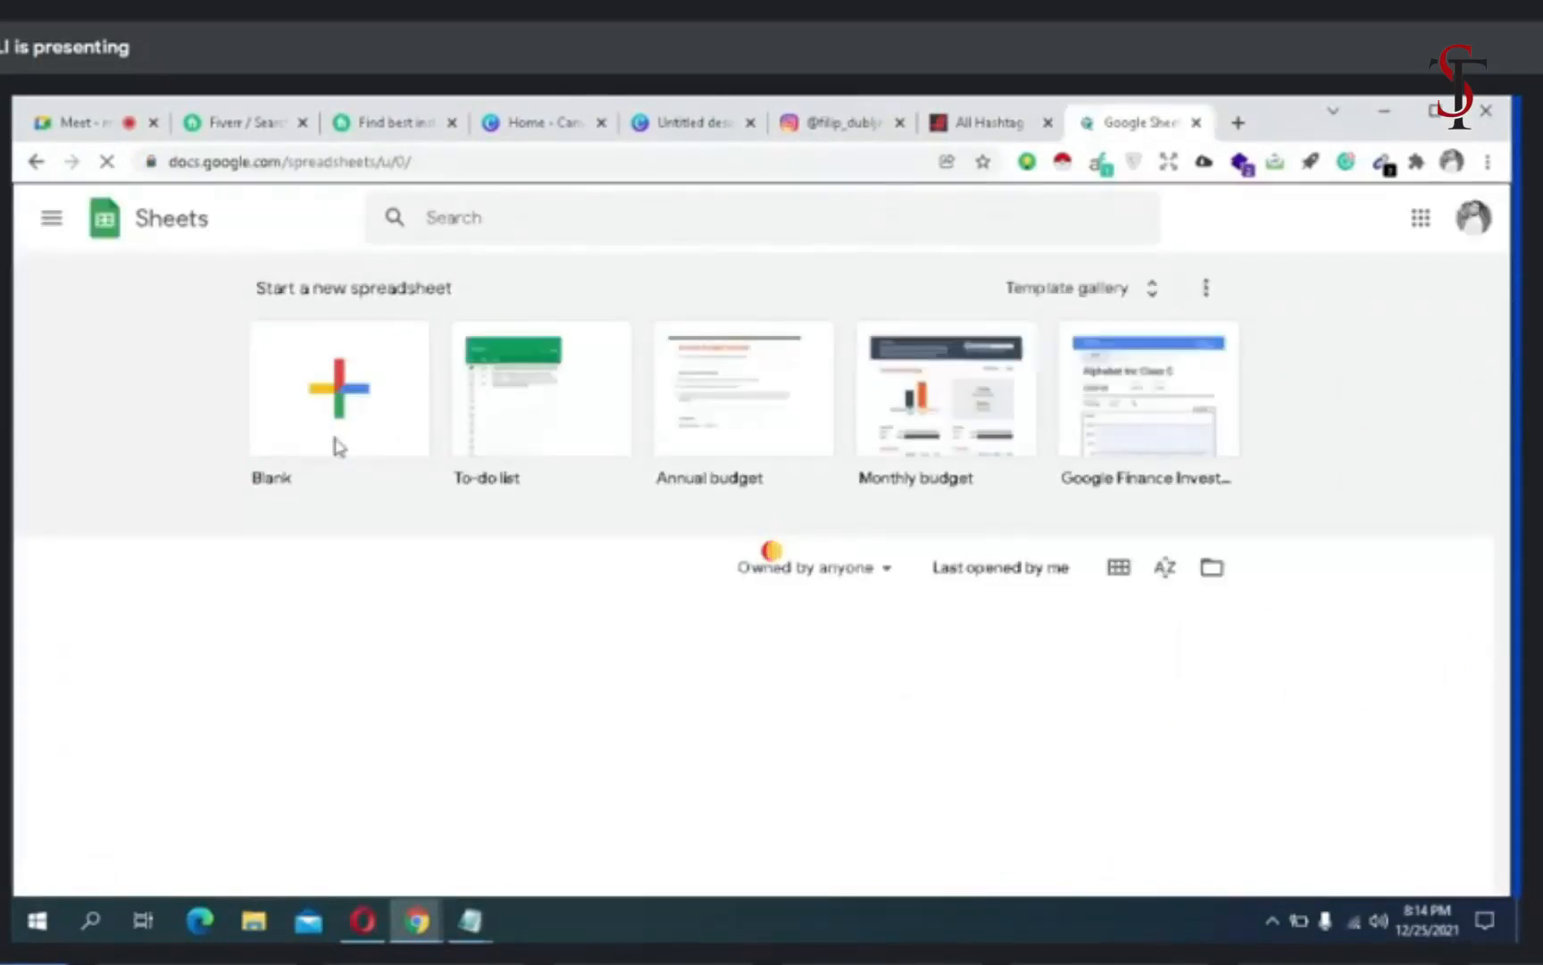
pyautogui.click(337, 446)
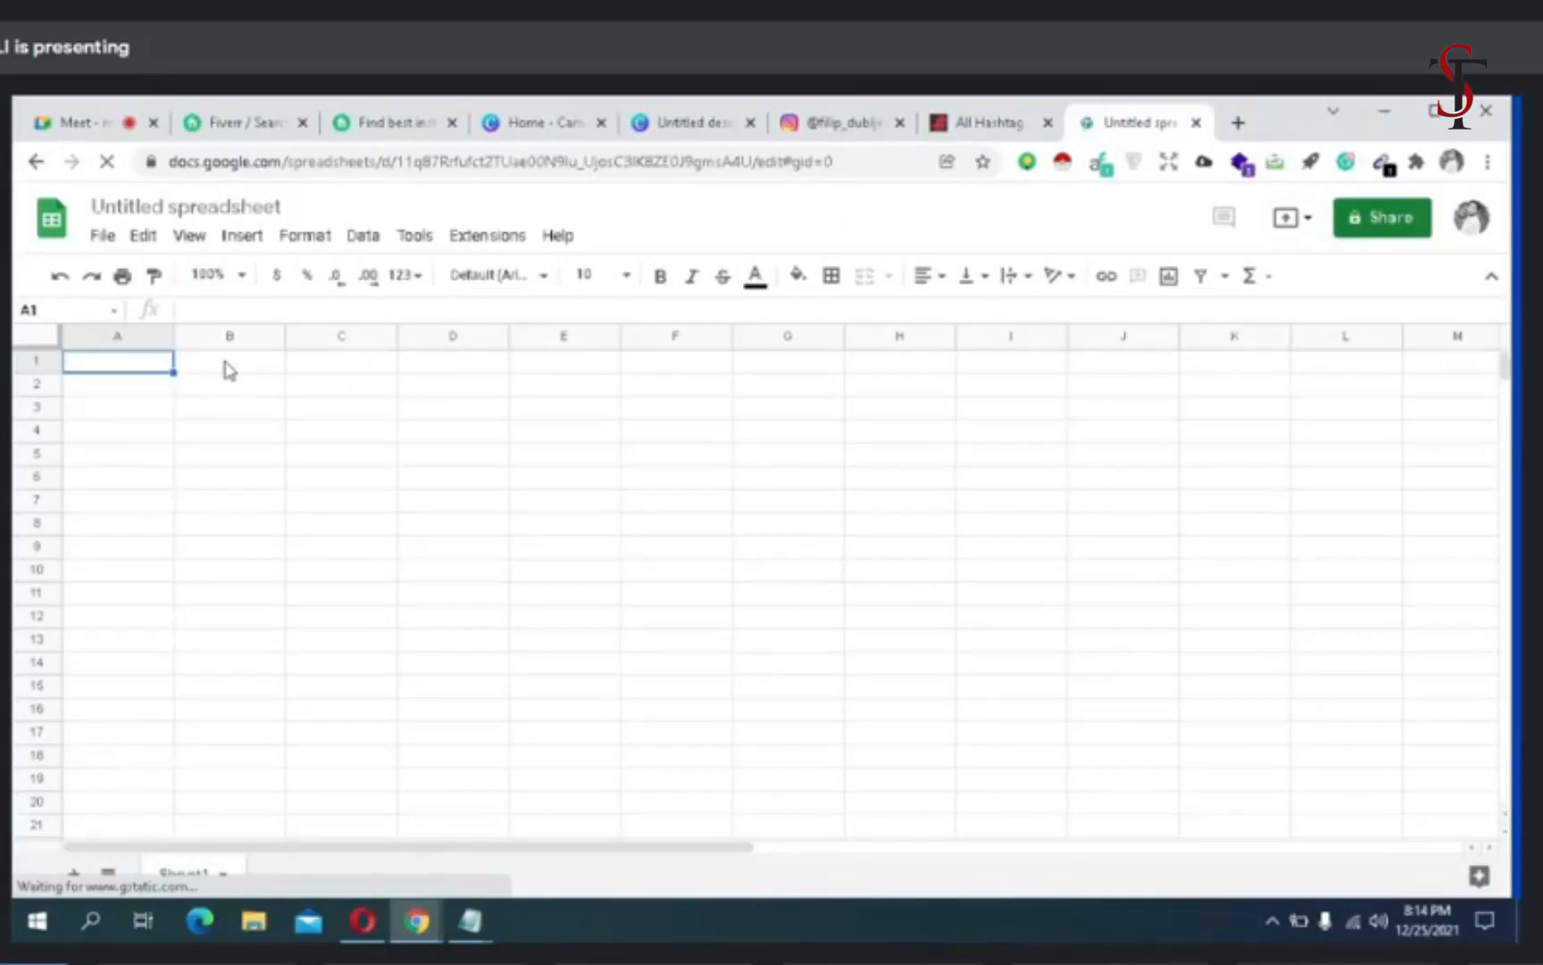
# - Enter the column headers IG LINK, USER NAME, BIO and FOLLOWR COUNT in cells A1 to D1
pyautogui.click(229, 370)
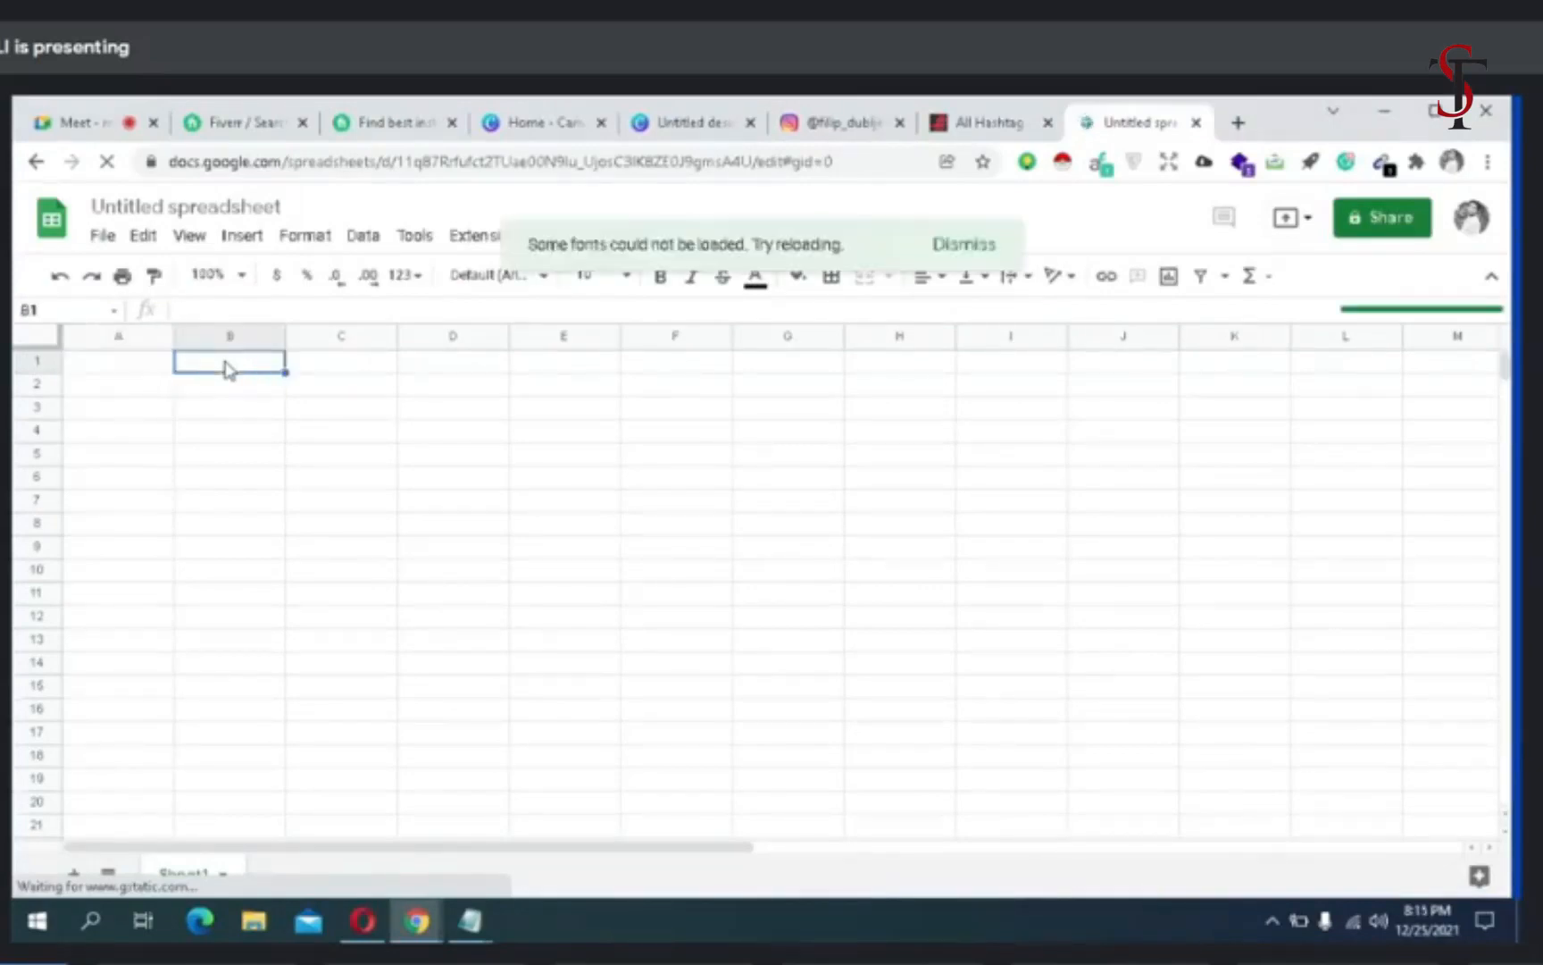
pyautogui.write('USER NAME')
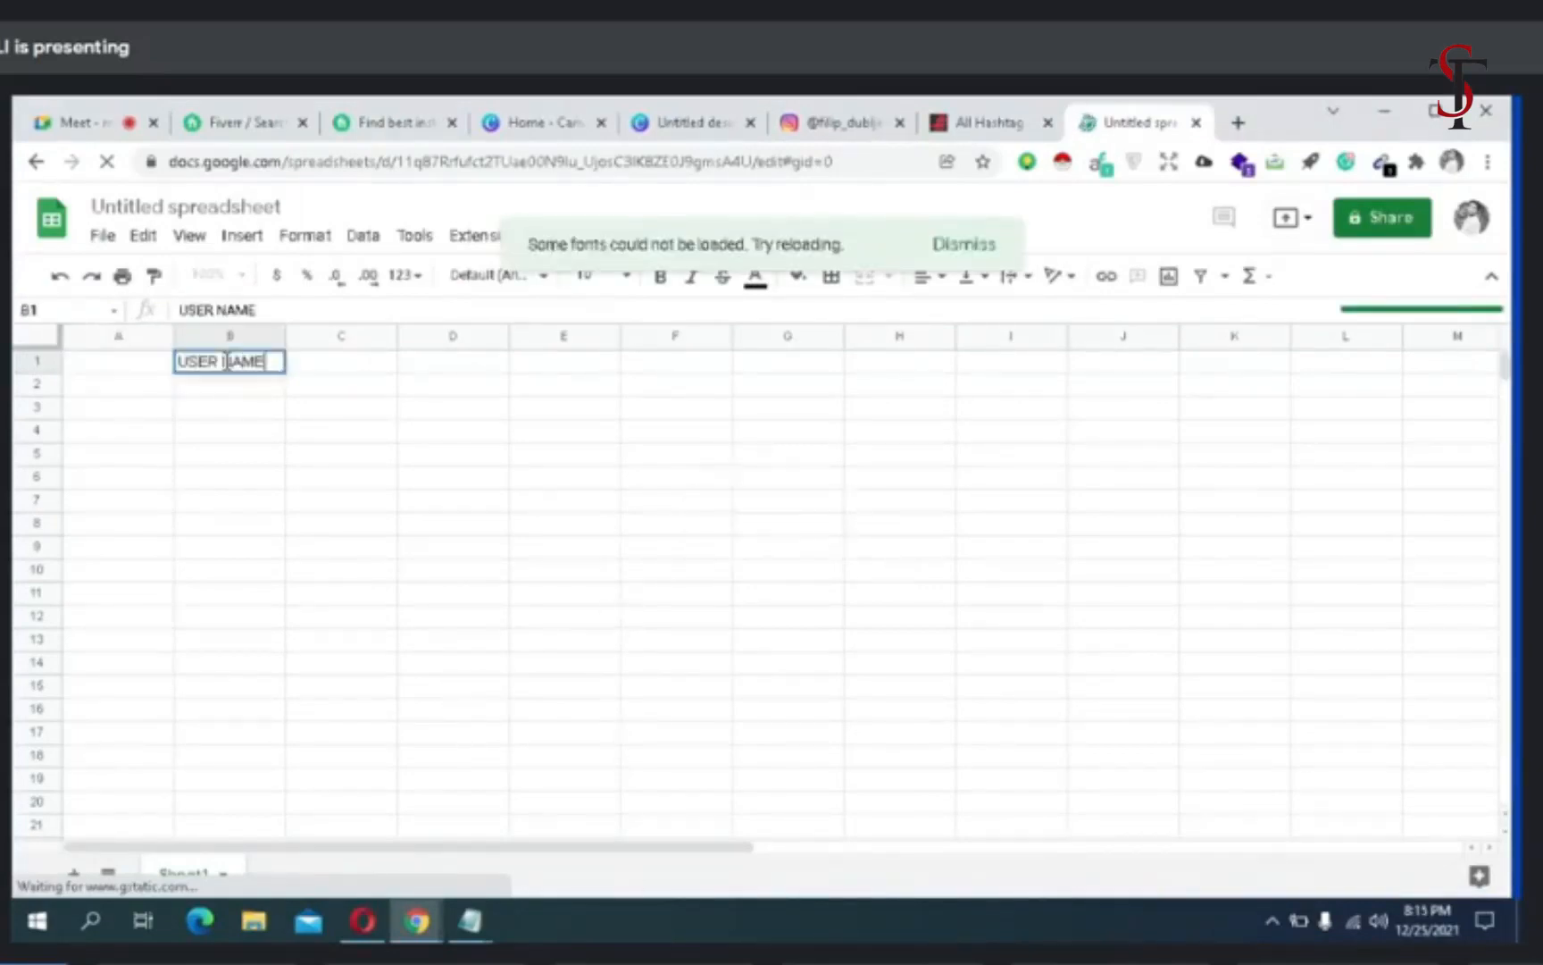
pyautogui.click(1431, 961)
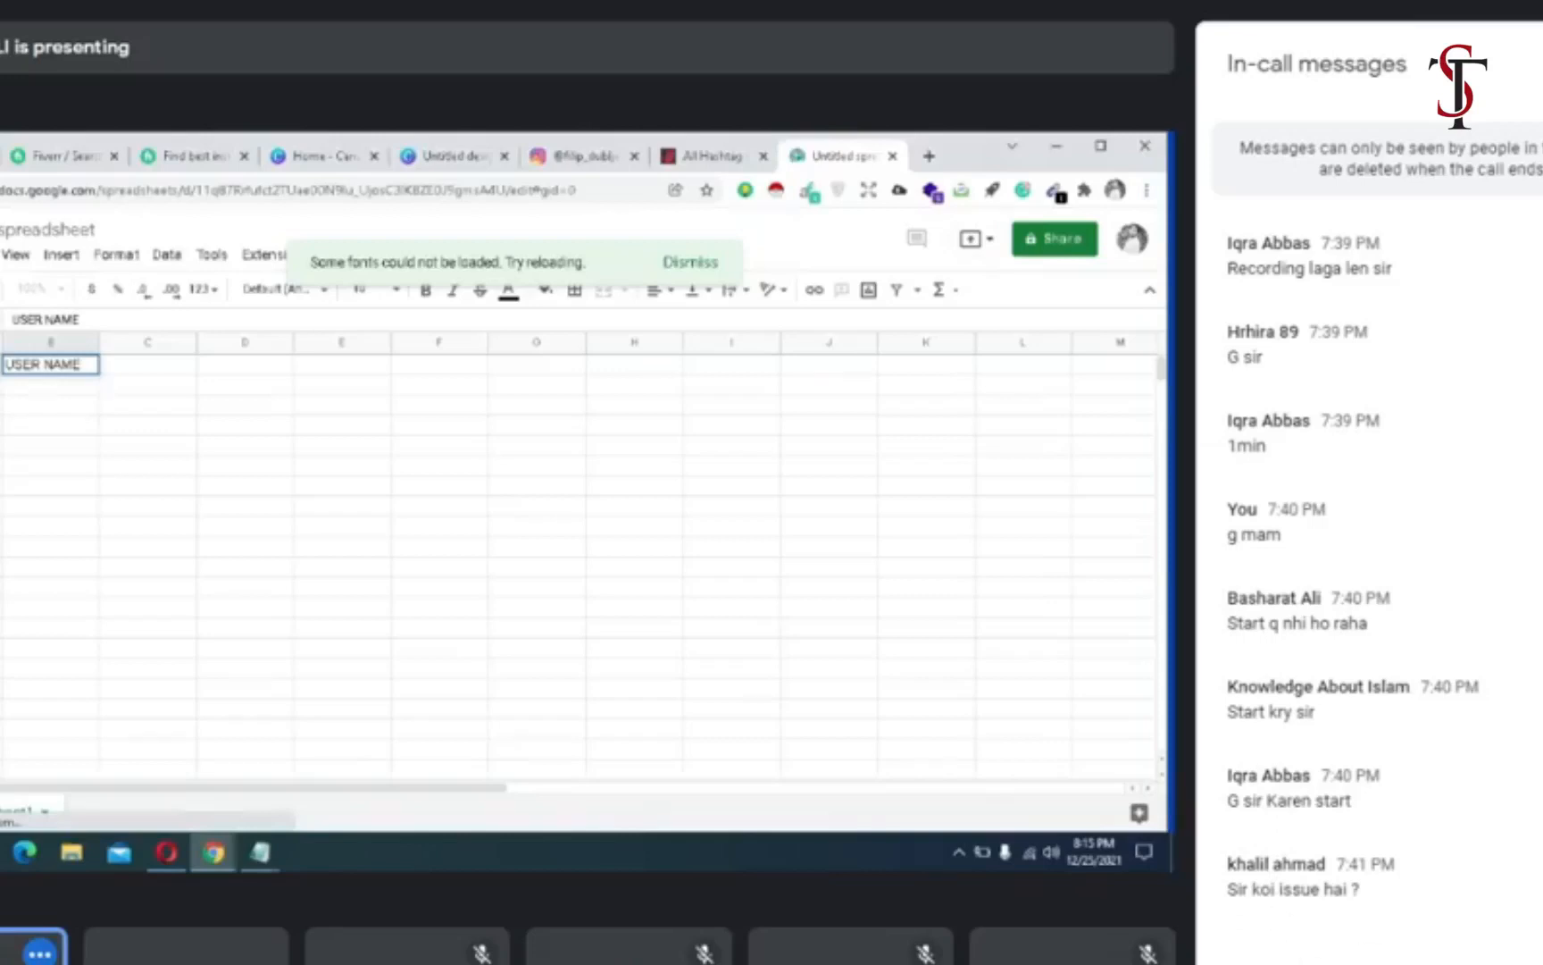
pyautogui.click(1542, 64)
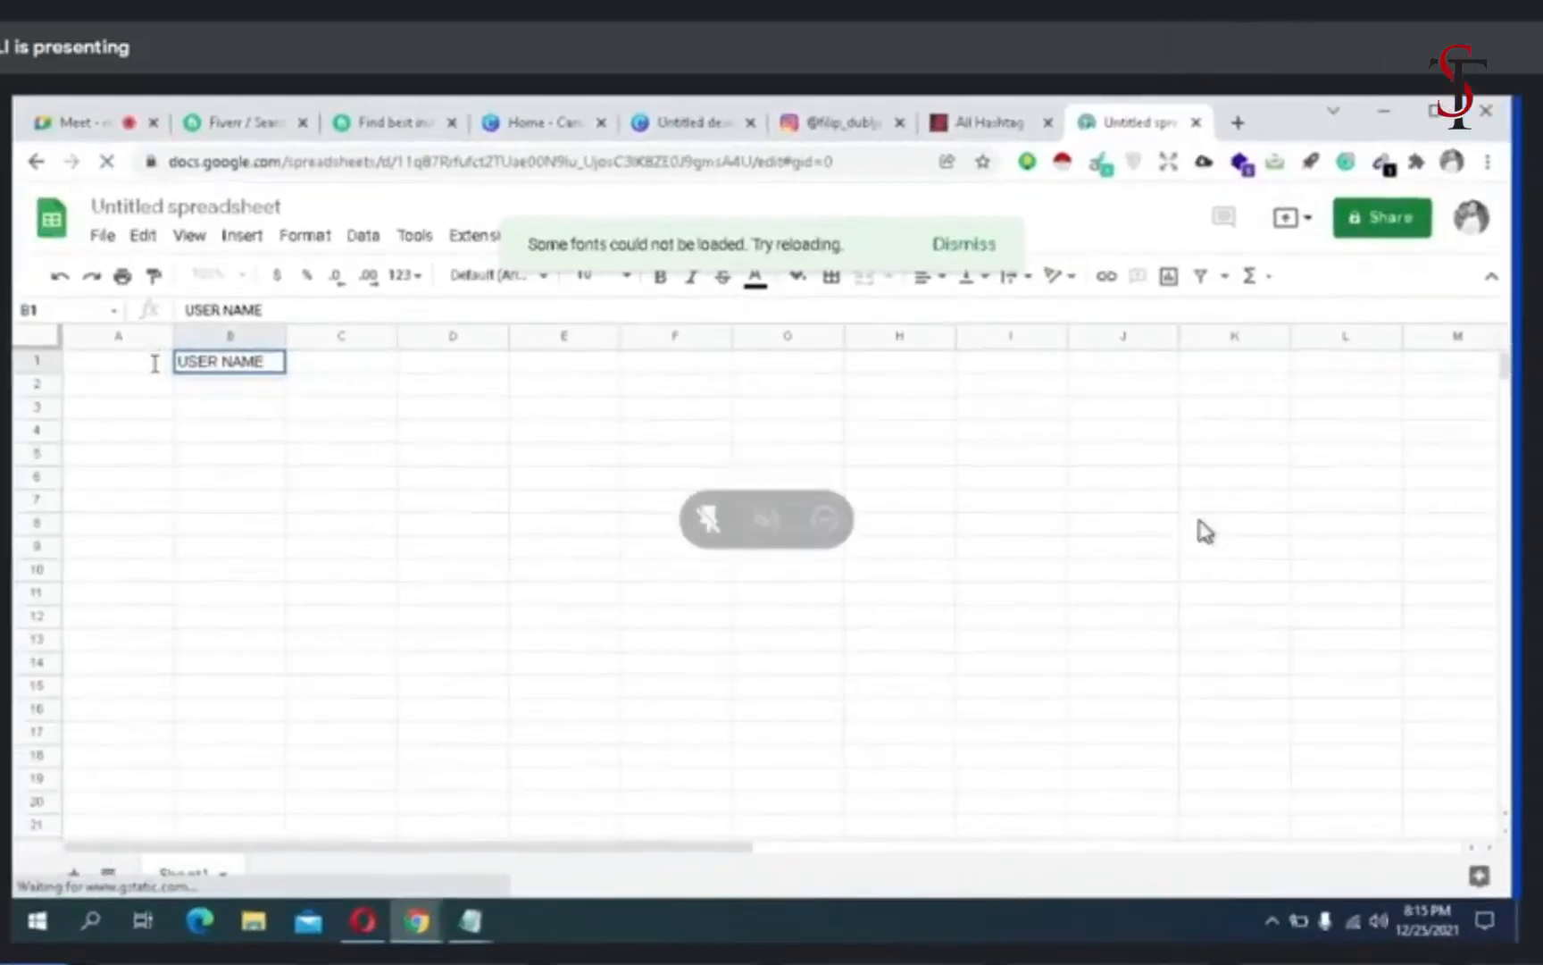
pyautogui.click(349, 361)
pyautogui.write('BIO')
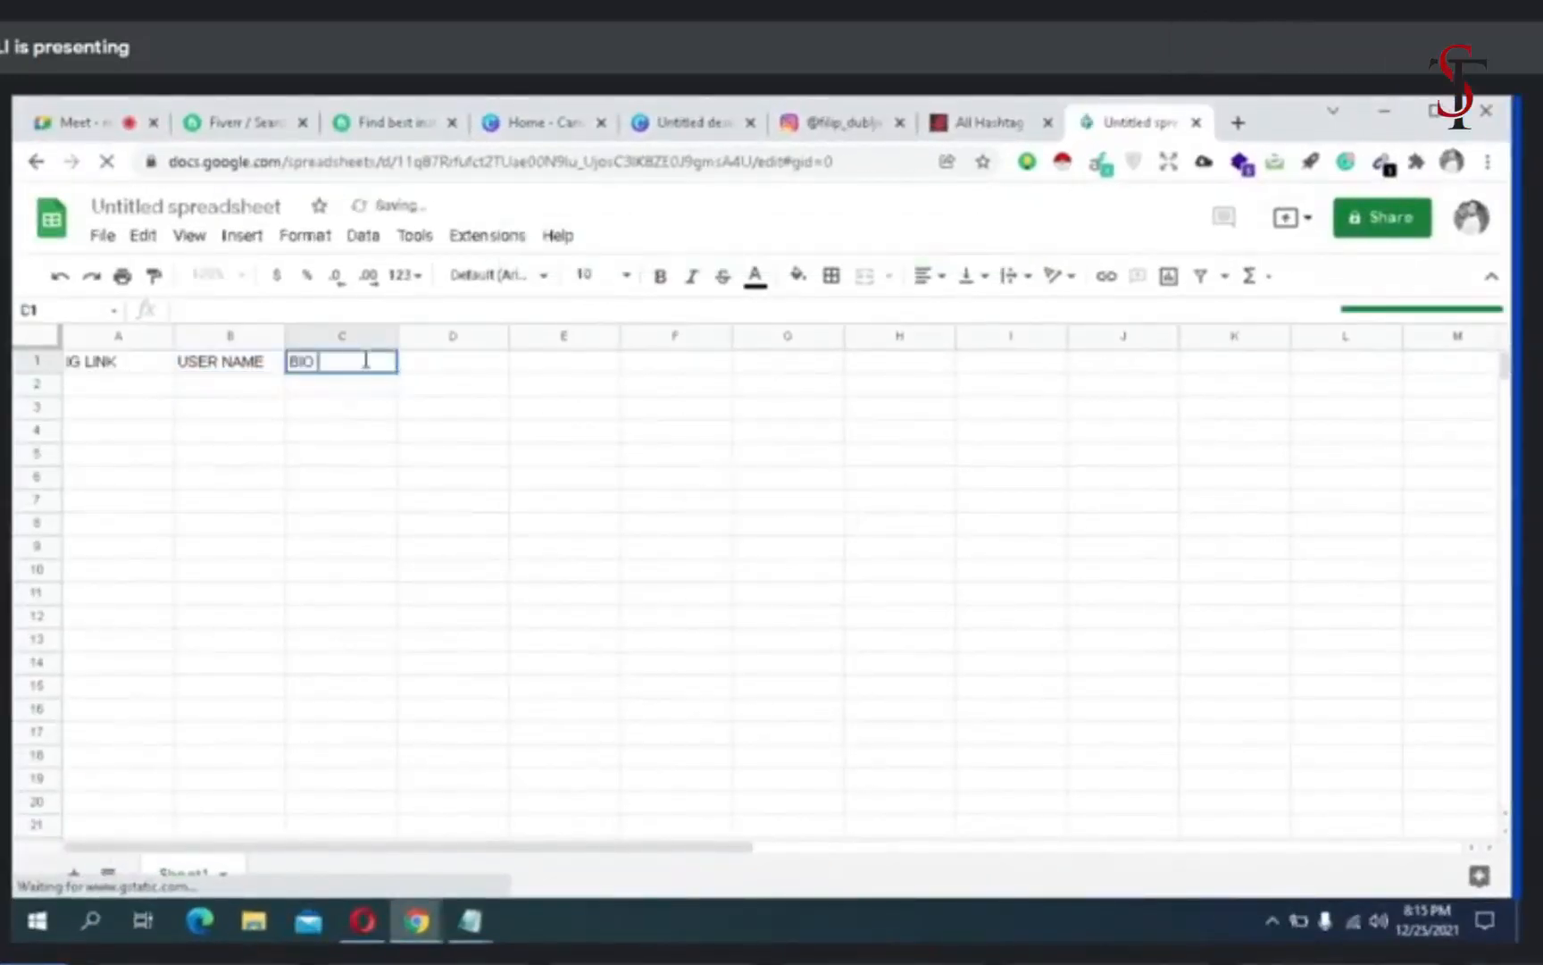
pyautogui.click(442, 360)
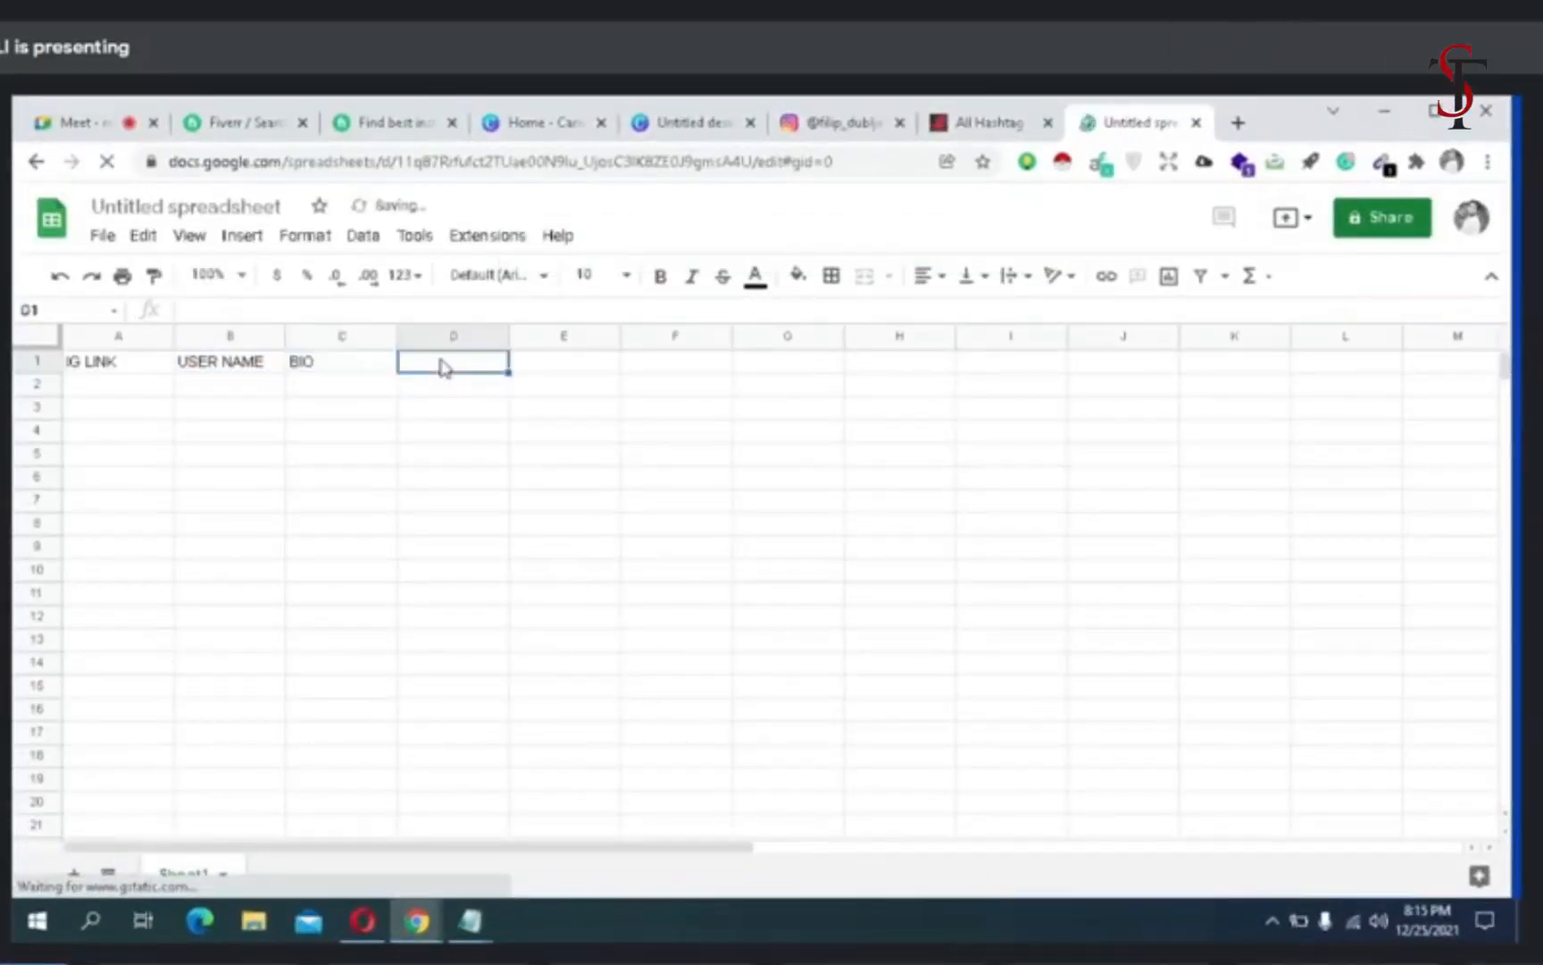
pyautogui.write('FOLLOWR')
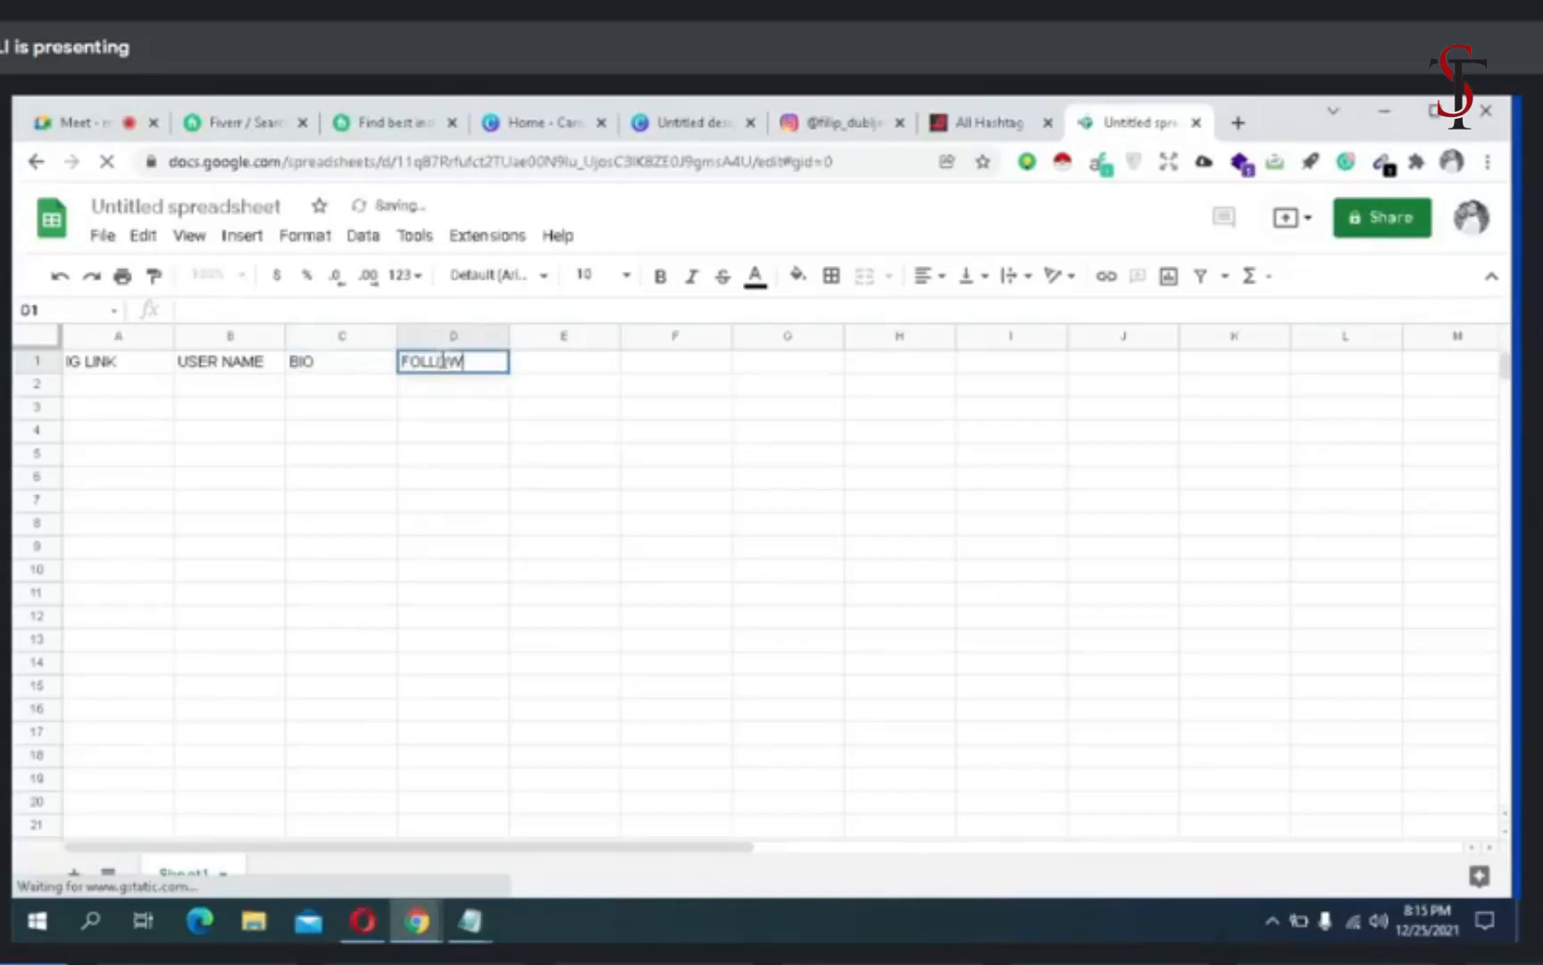
pyautogui.write(' COUNT')
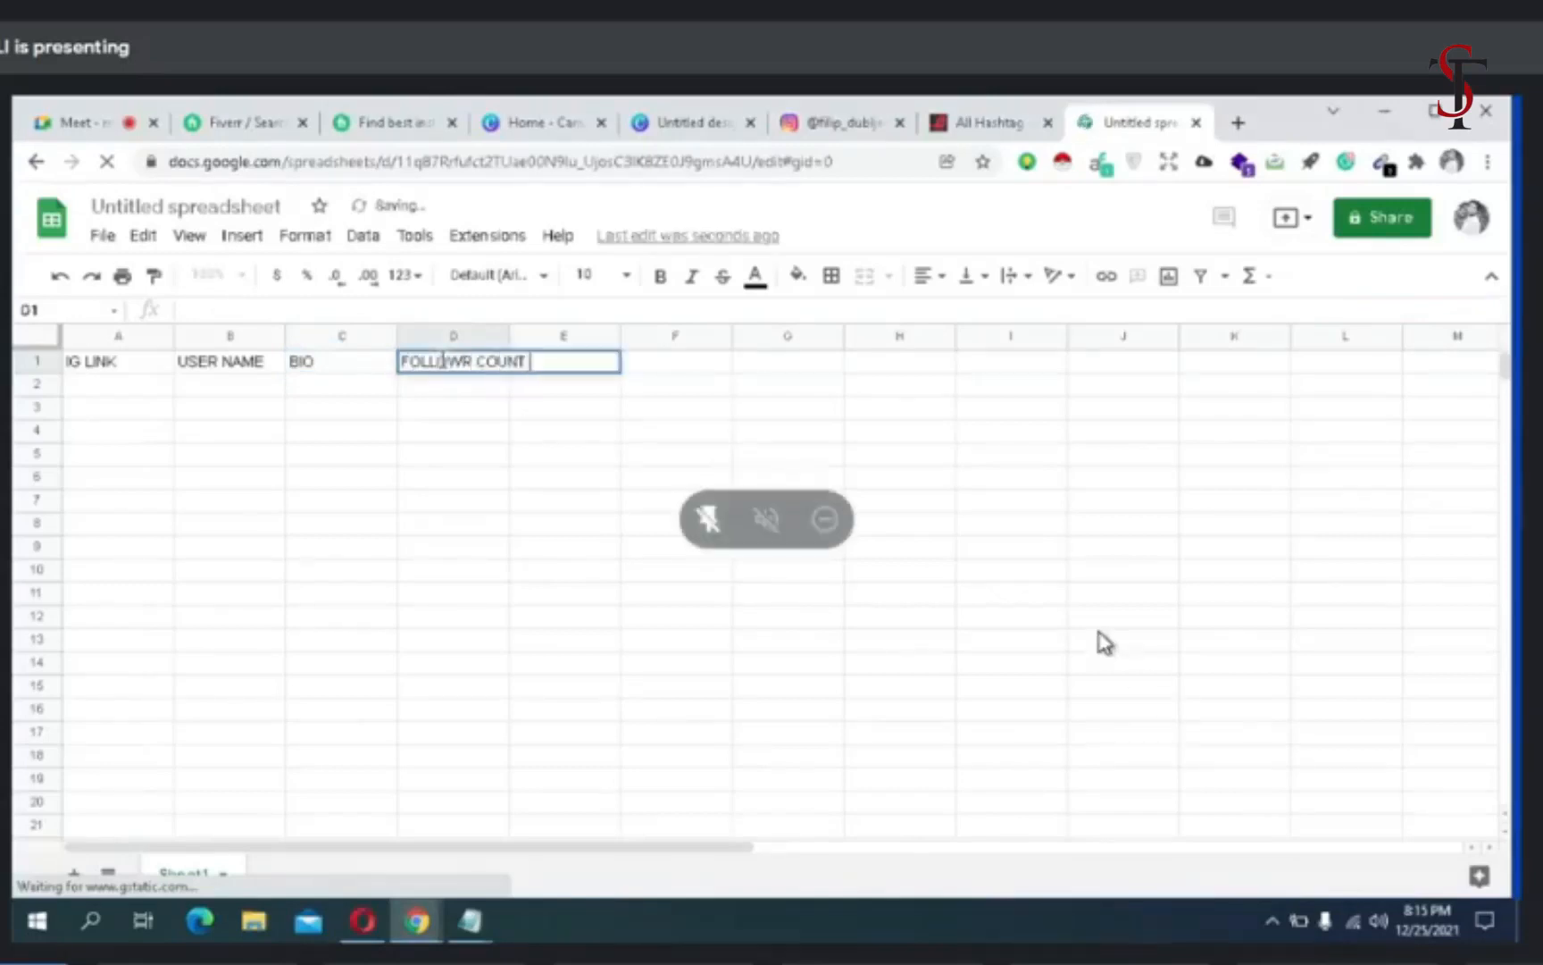
# - Copy the Instagram profile's web address and paste it into cell A2 under IG LINK
pyautogui.click(804, 125)
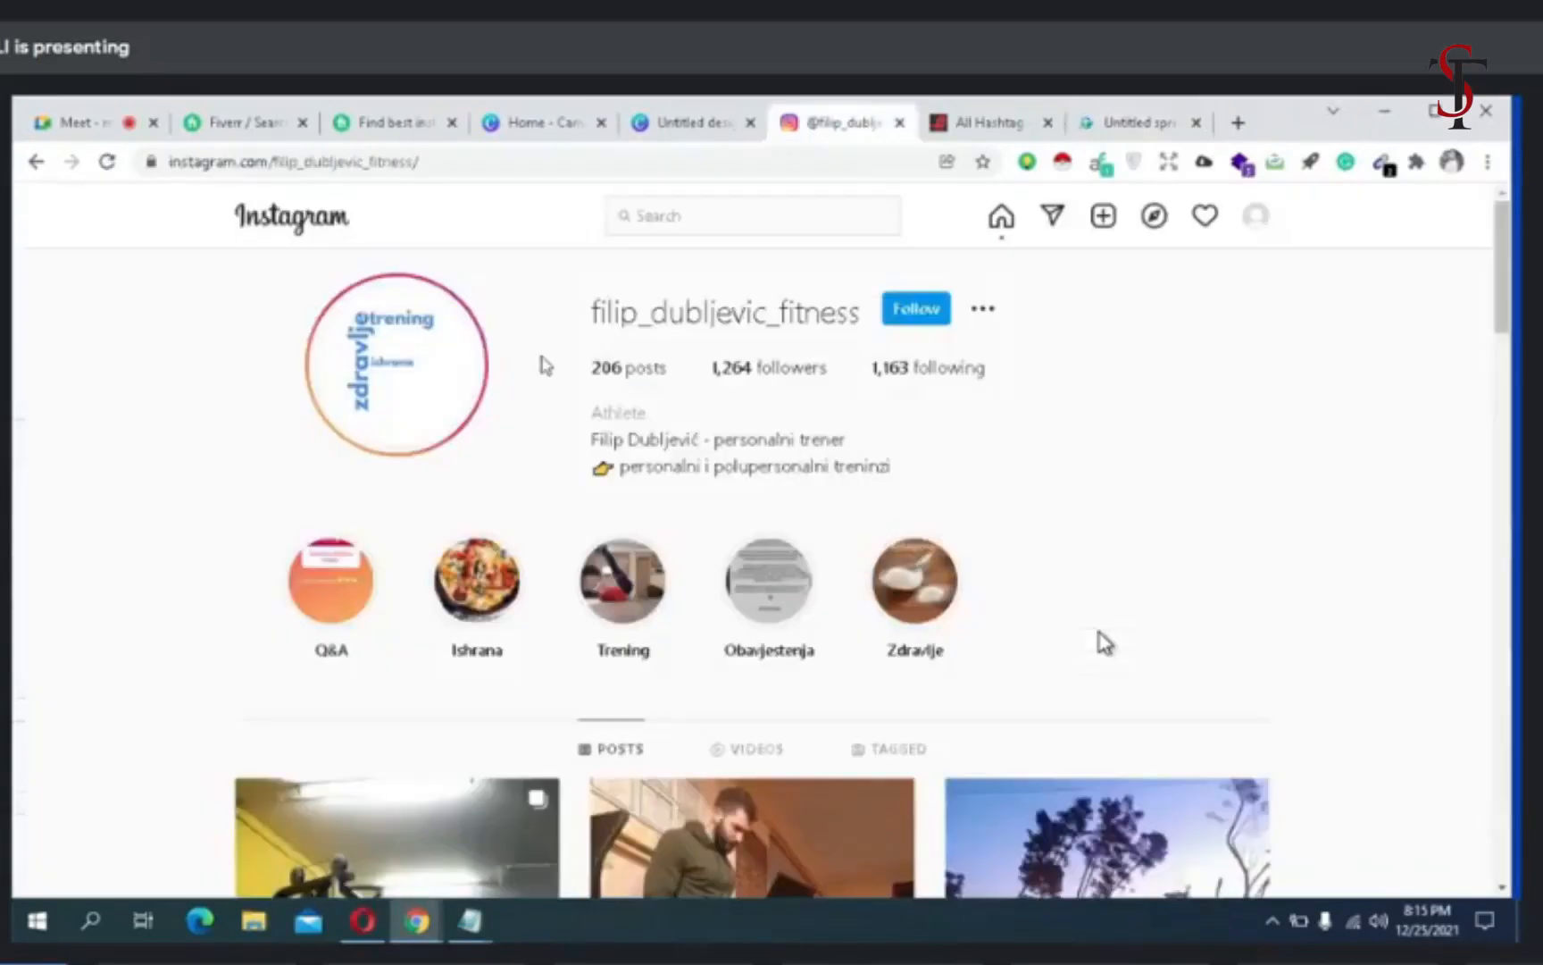
pyautogui.rightClick(429, 163)
pyautogui.click(482, 278)
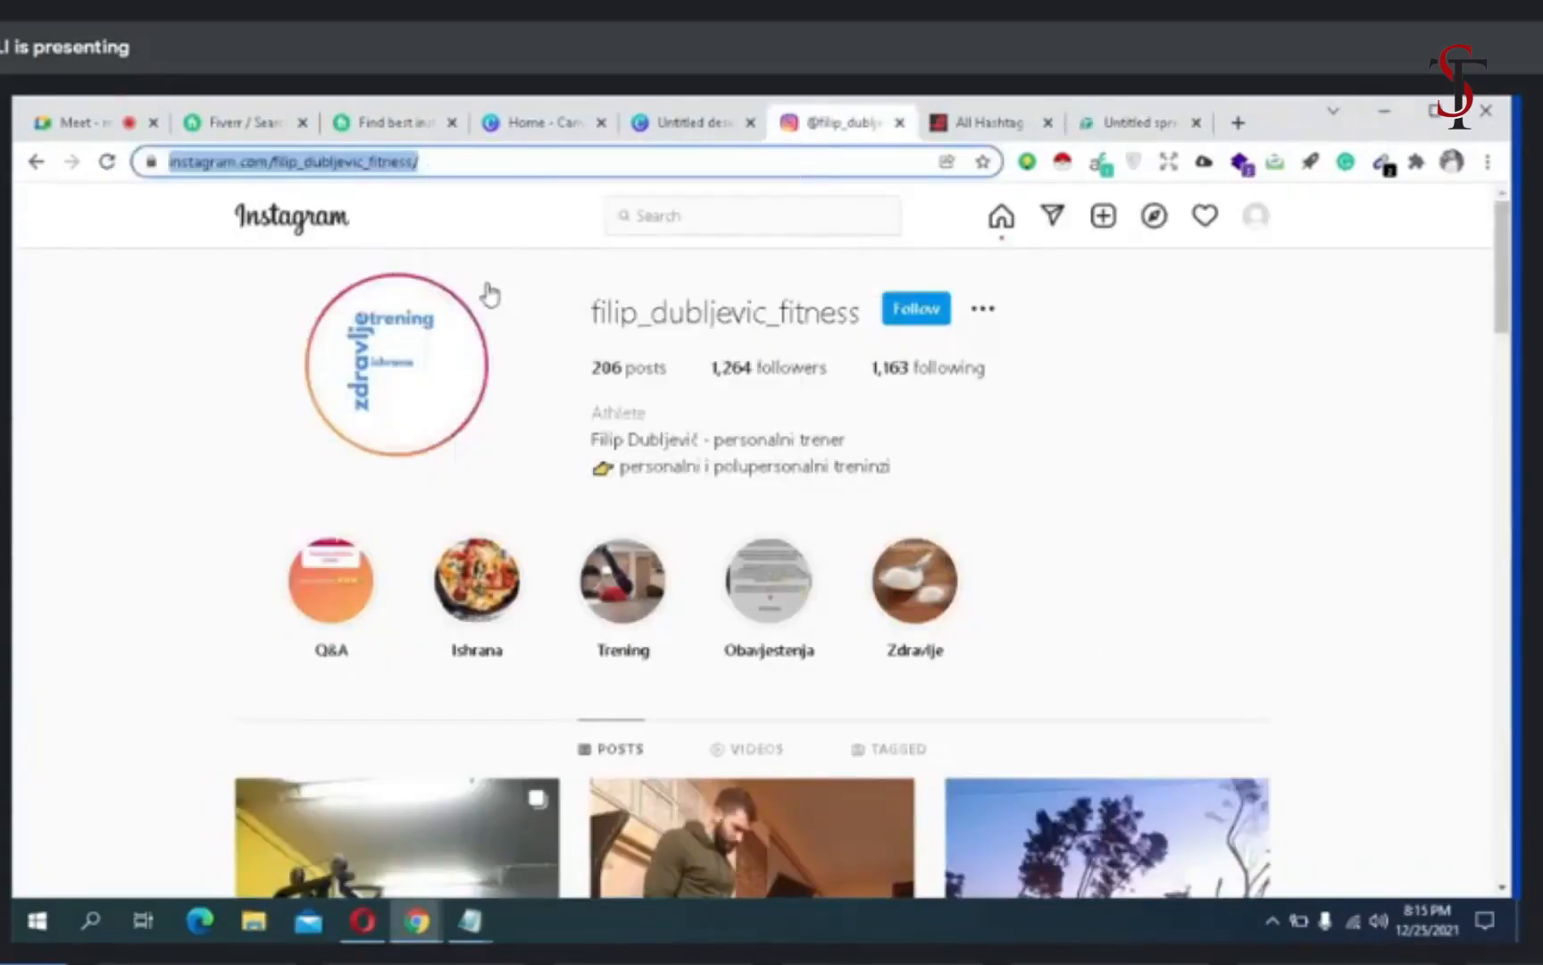
pyautogui.click(1134, 130)
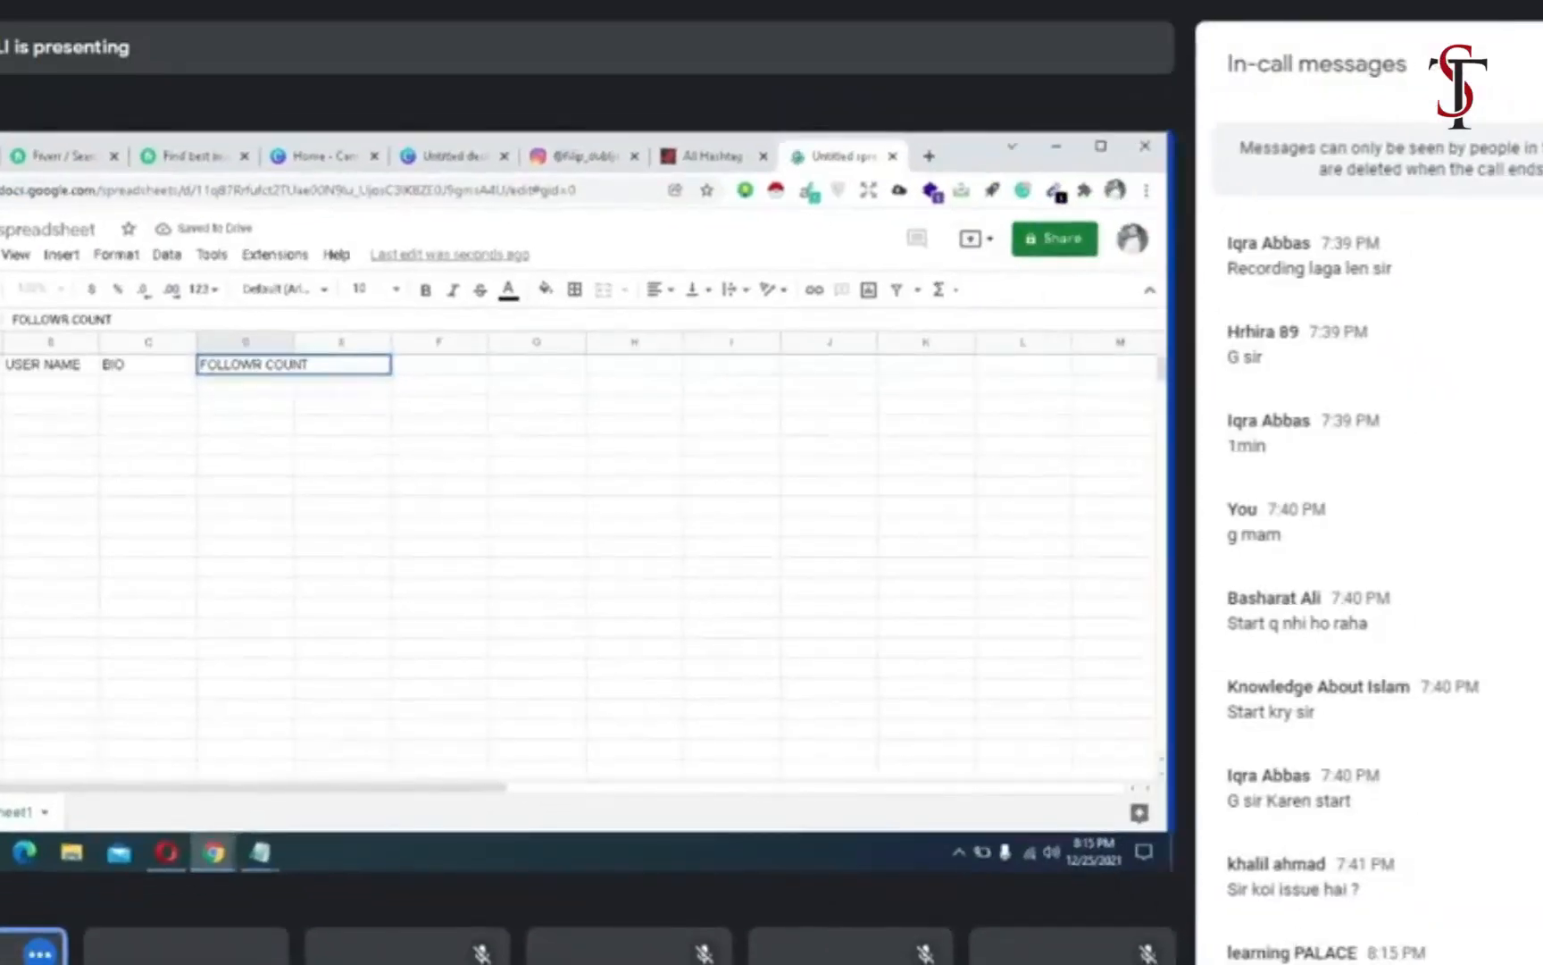
pyautogui.click(125, 384)
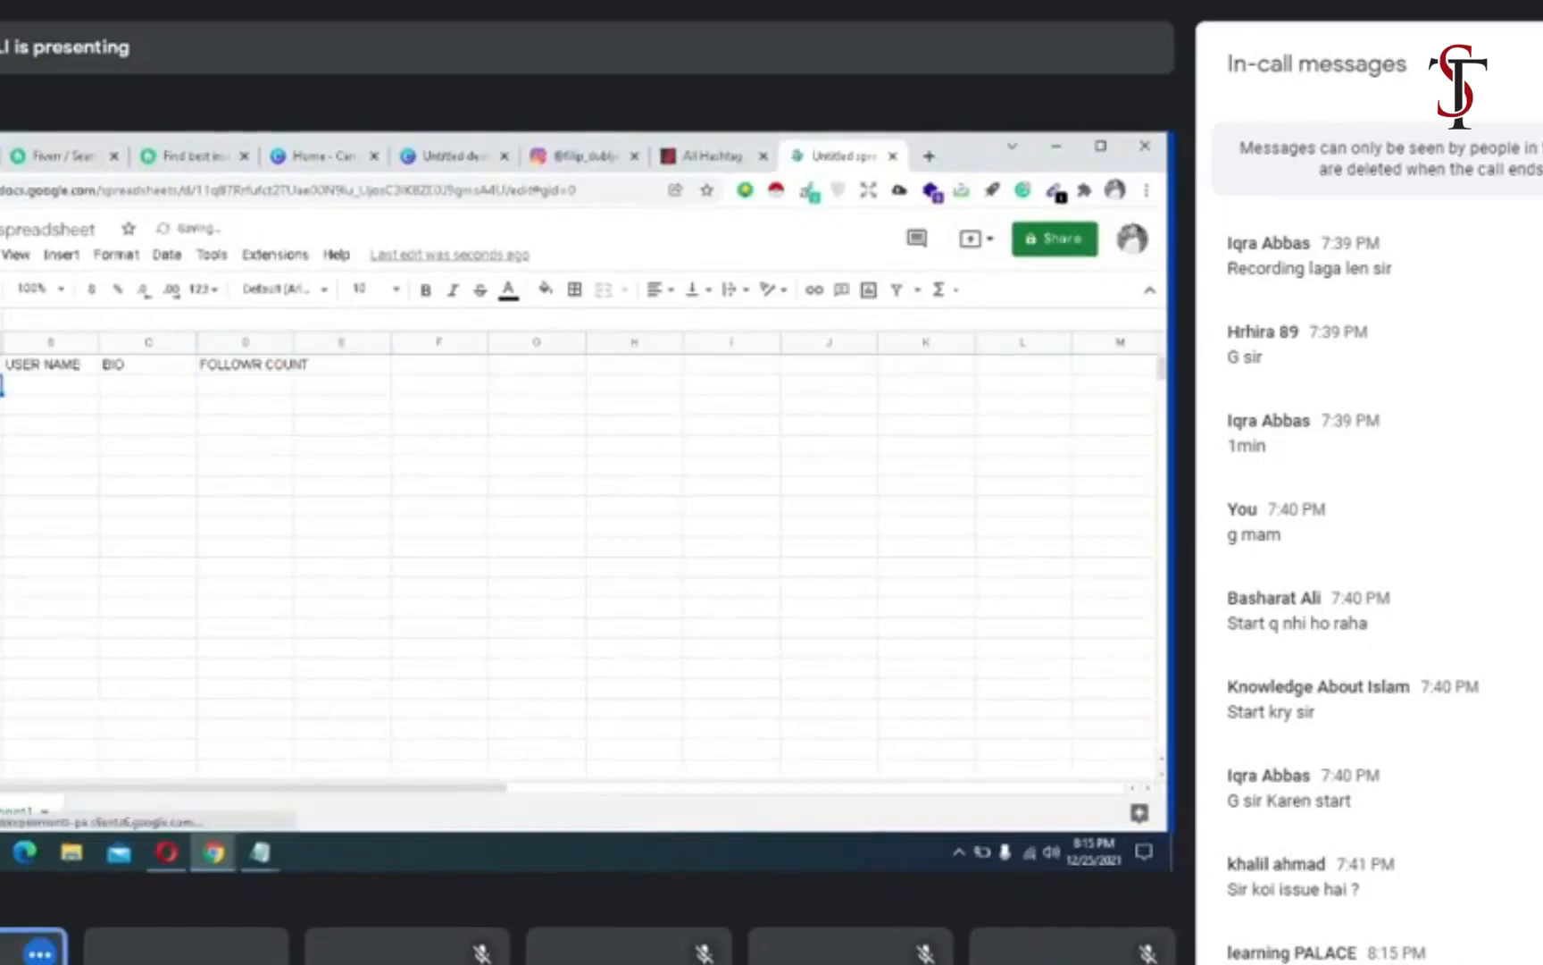
pyautogui.rightClick(2, 384)
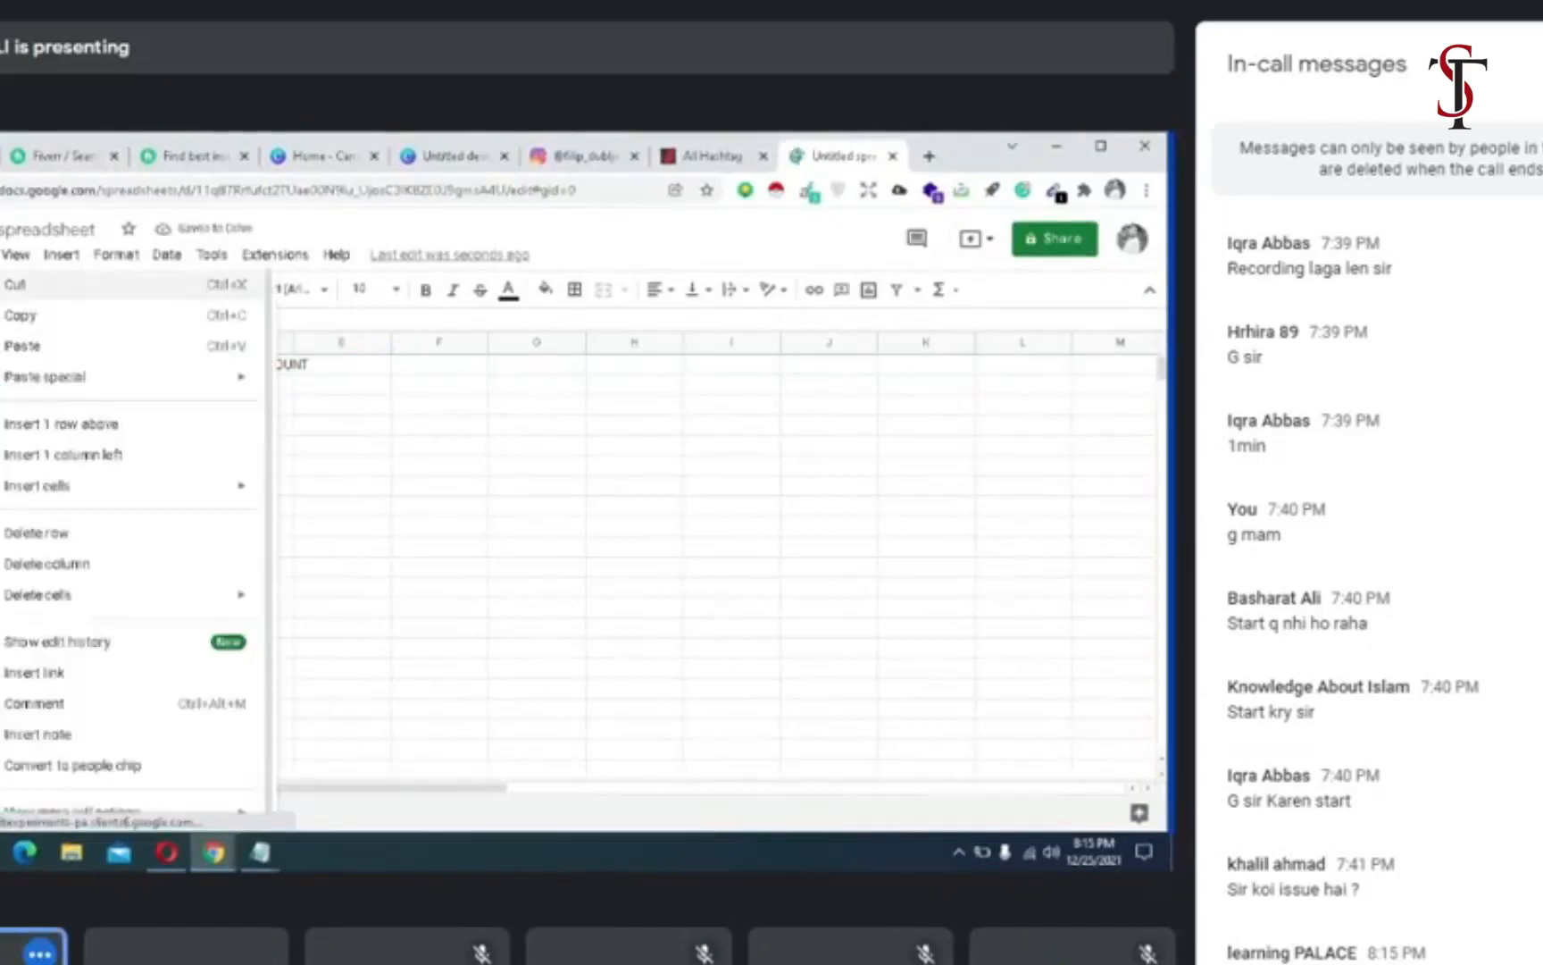
pyautogui.click(14, 350)
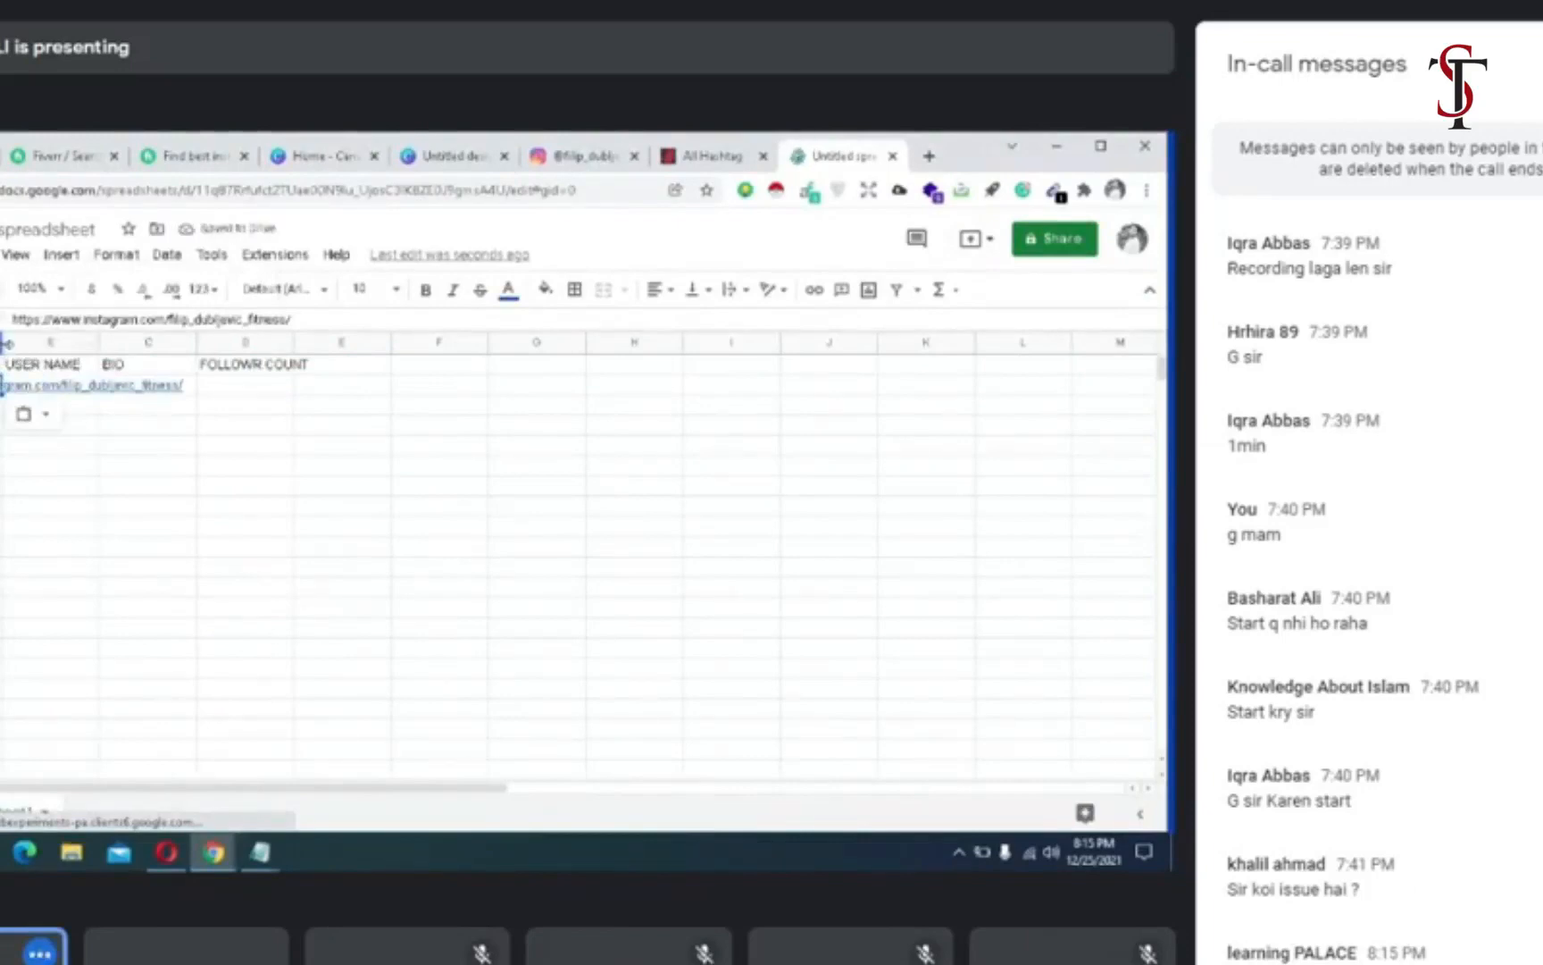
# - Widen columns A, B, C and D of the spreadsheet to make room for the profile data
pyautogui.moveTo(7, 342); pyautogui.dragTo(203, 343)
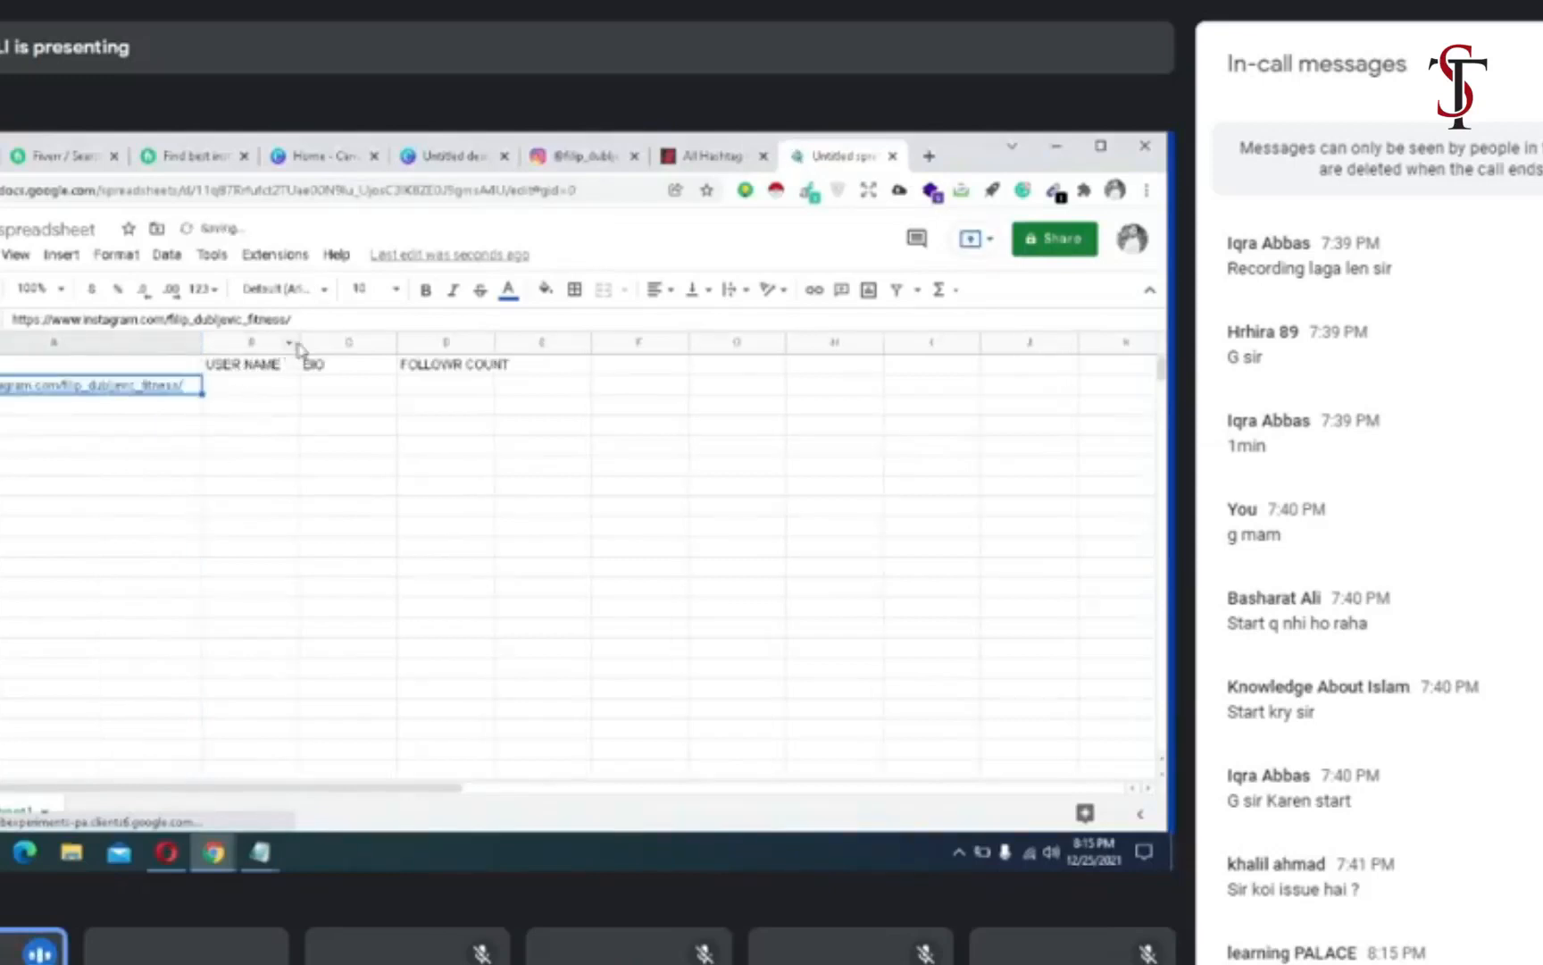
pyautogui.moveTo(300, 342); pyautogui.dragTo(494, 354)
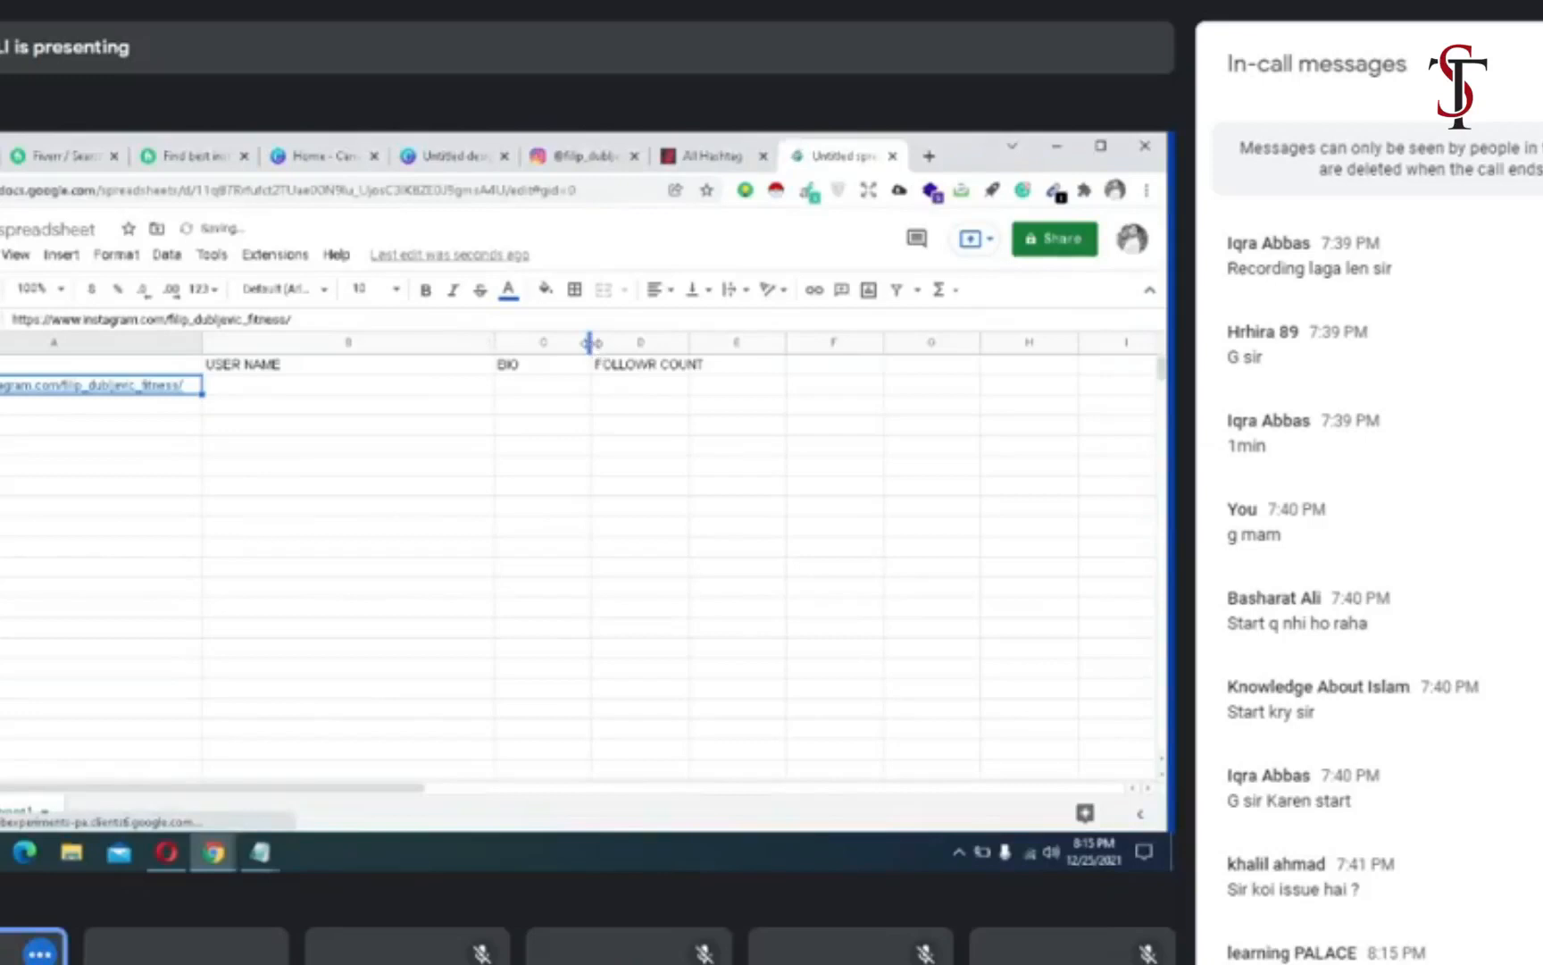
pyautogui.moveTo(595, 345); pyautogui.dragTo(802, 356)
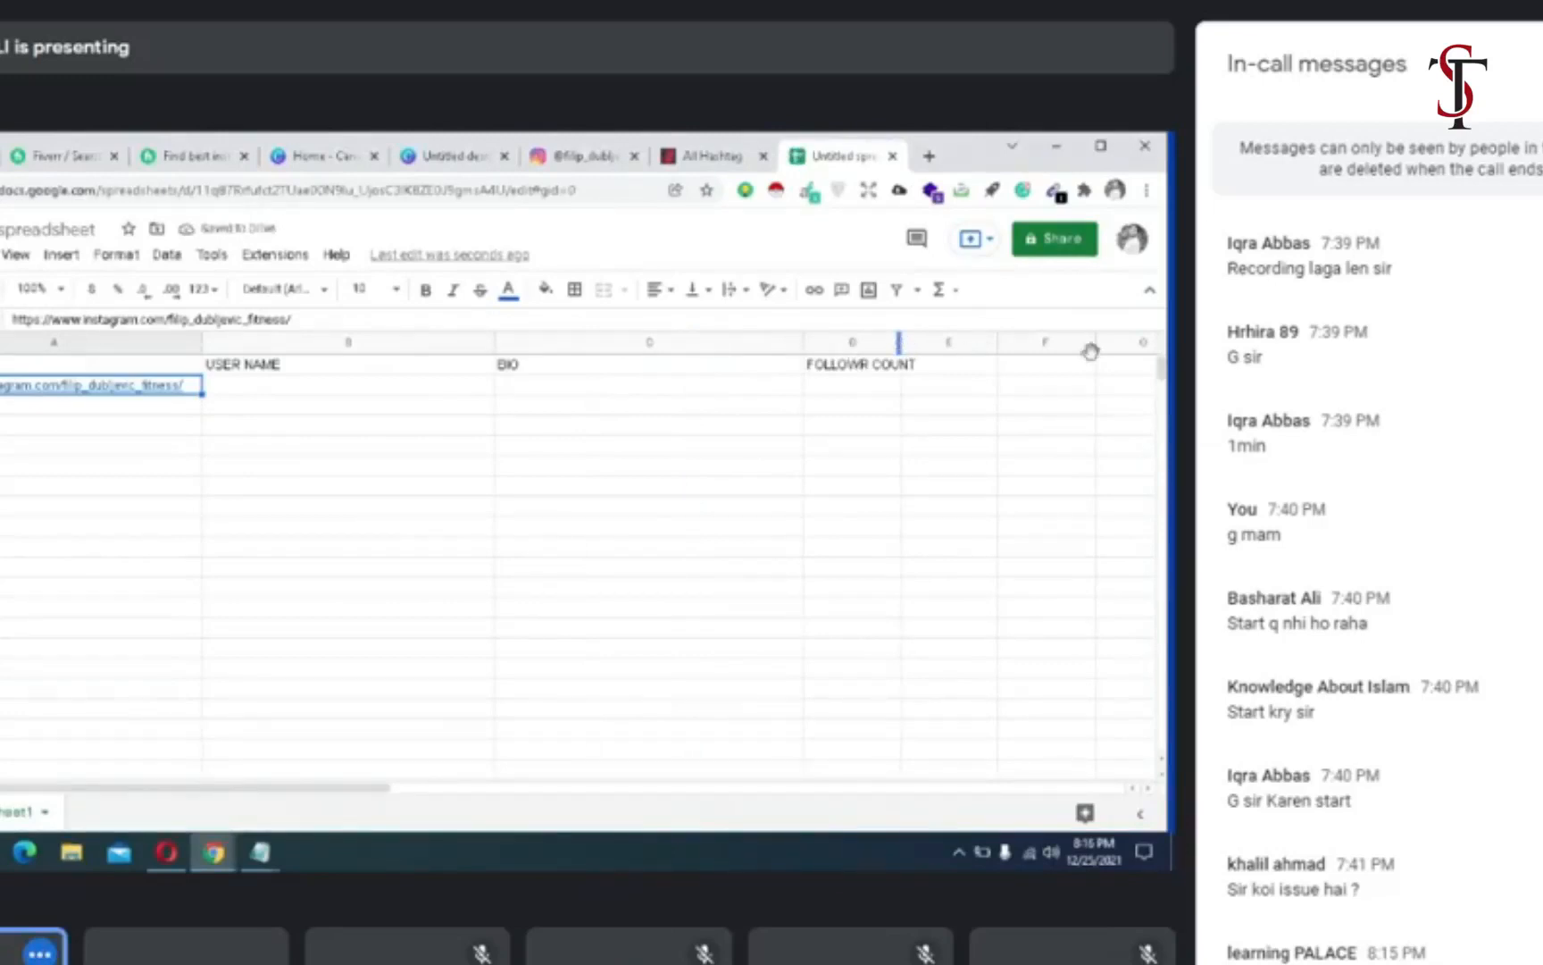
pyautogui.moveTo(1092, 351); pyautogui.dragTo(1093, 348)
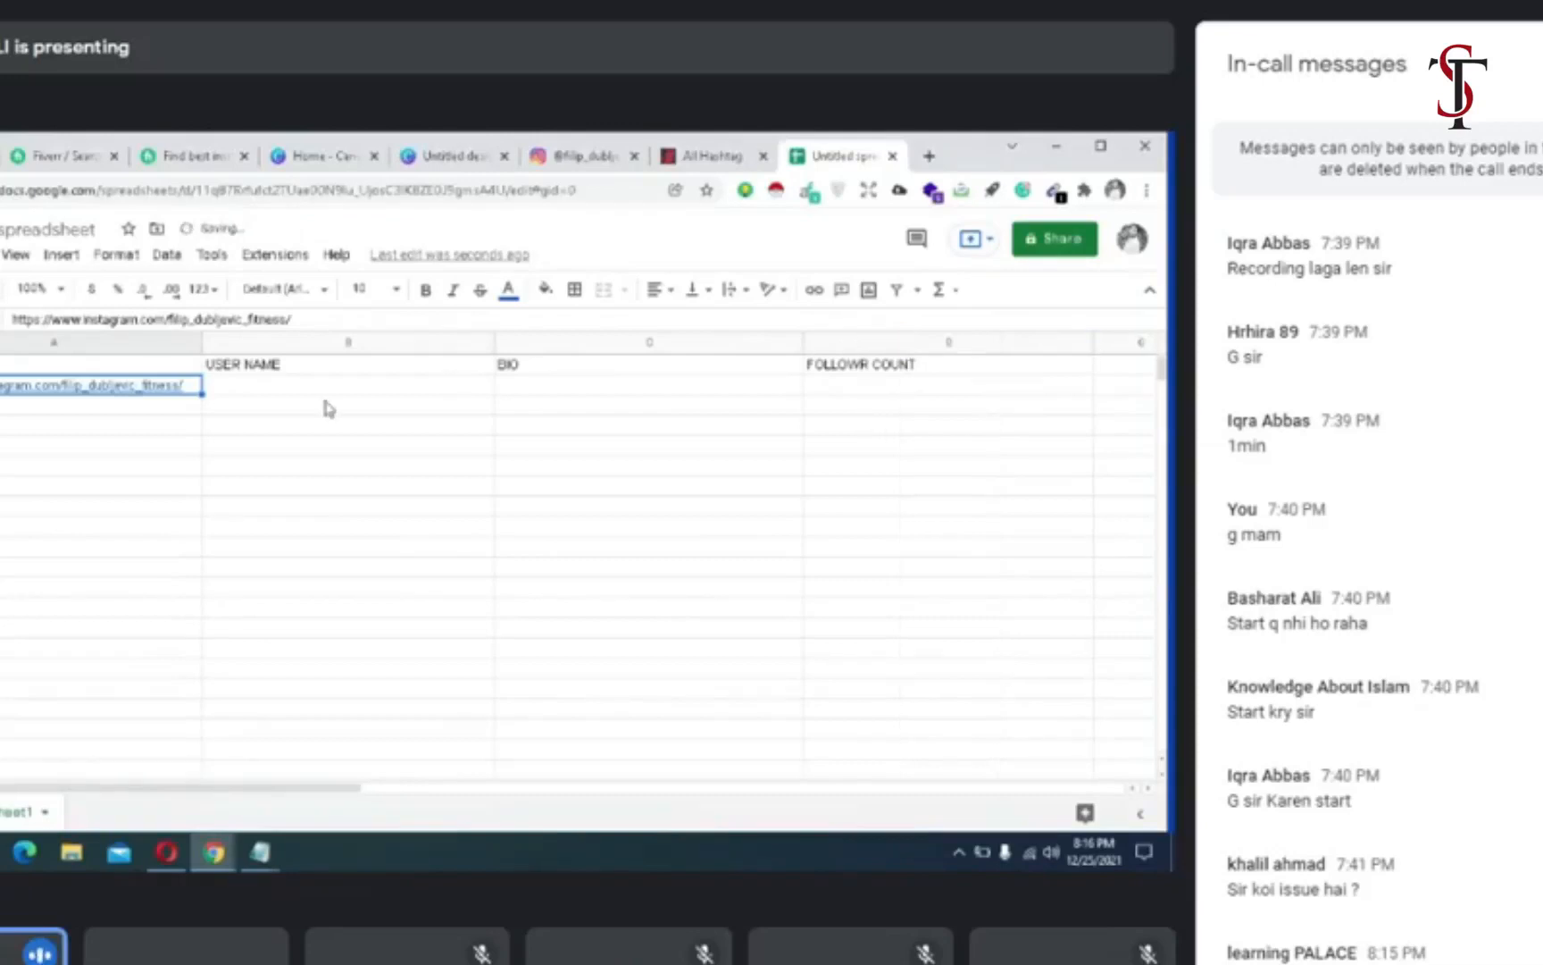
# - Copy the username from the Instagram profile and paste it into cell B2 under USER NAME in the spreadsheet
pyautogui.click(568, 159)
pyautogui.moveTo(599, 321); pyautogui.dragTo(362, 324)
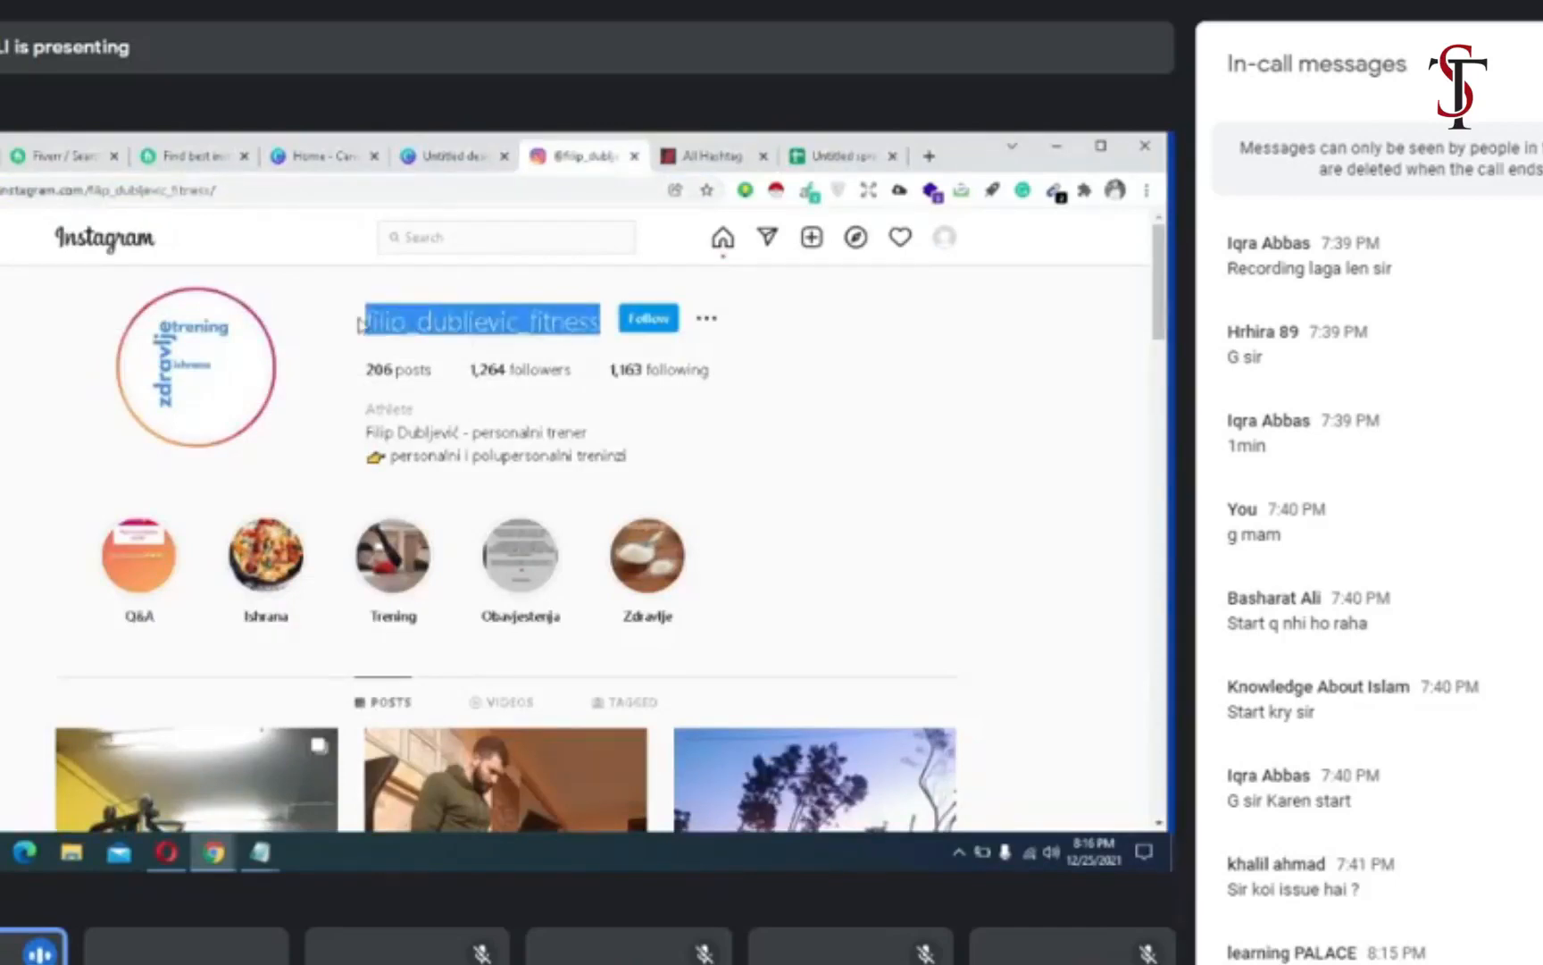
pyautogui.rightClick(362, 324)
pyautogui.click(390, 337)
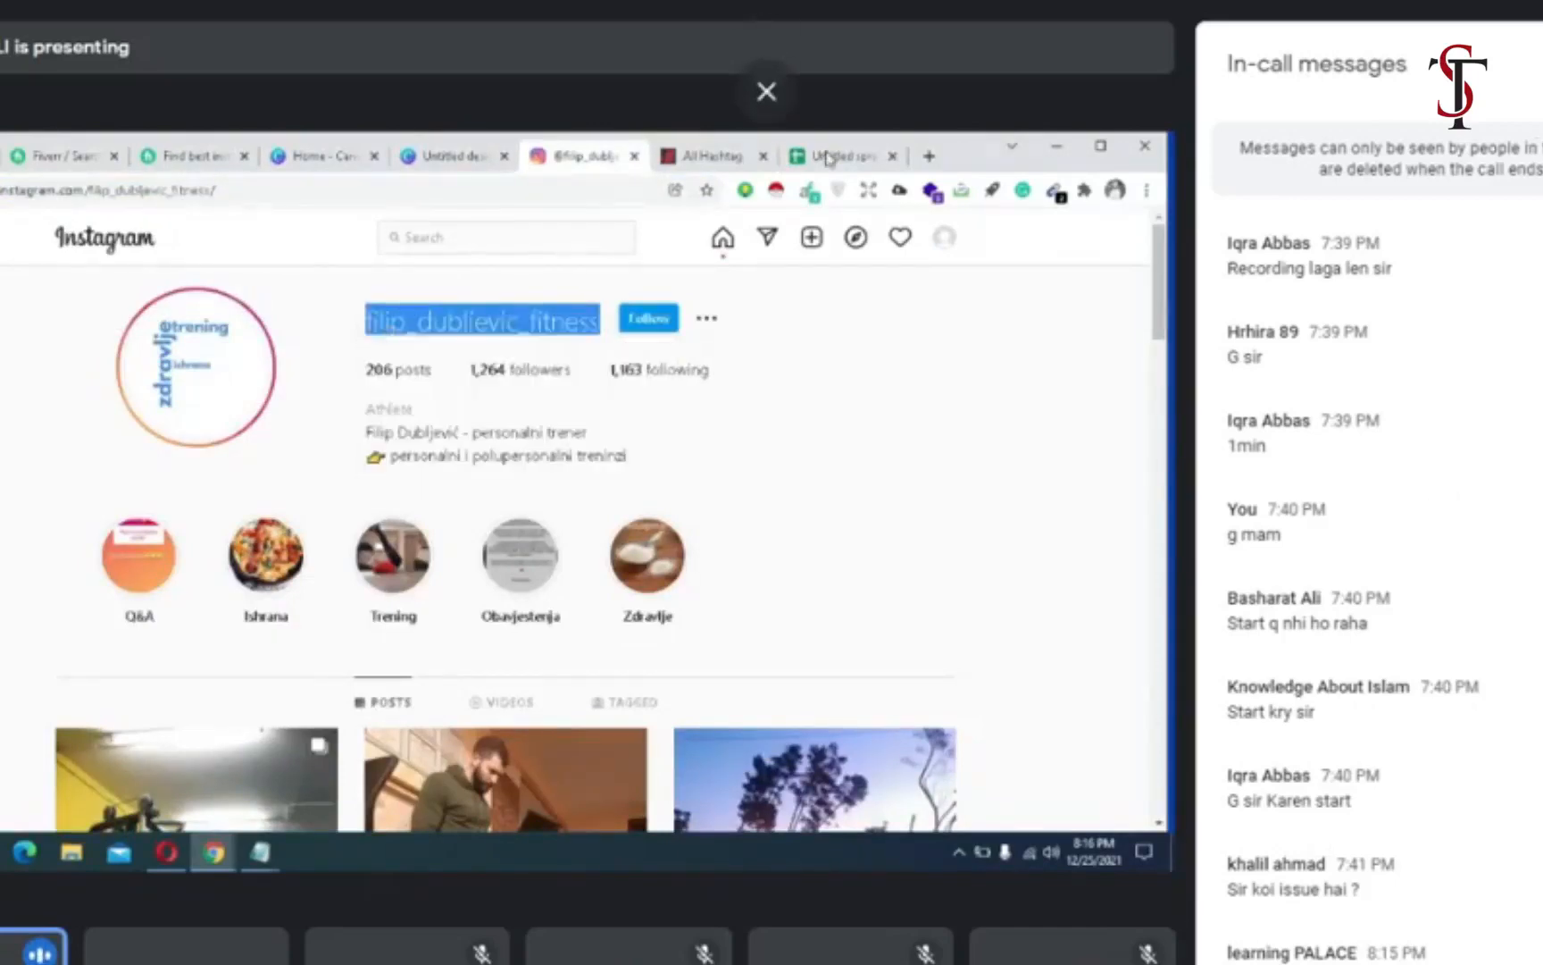
pyautogui.click(829, 159)
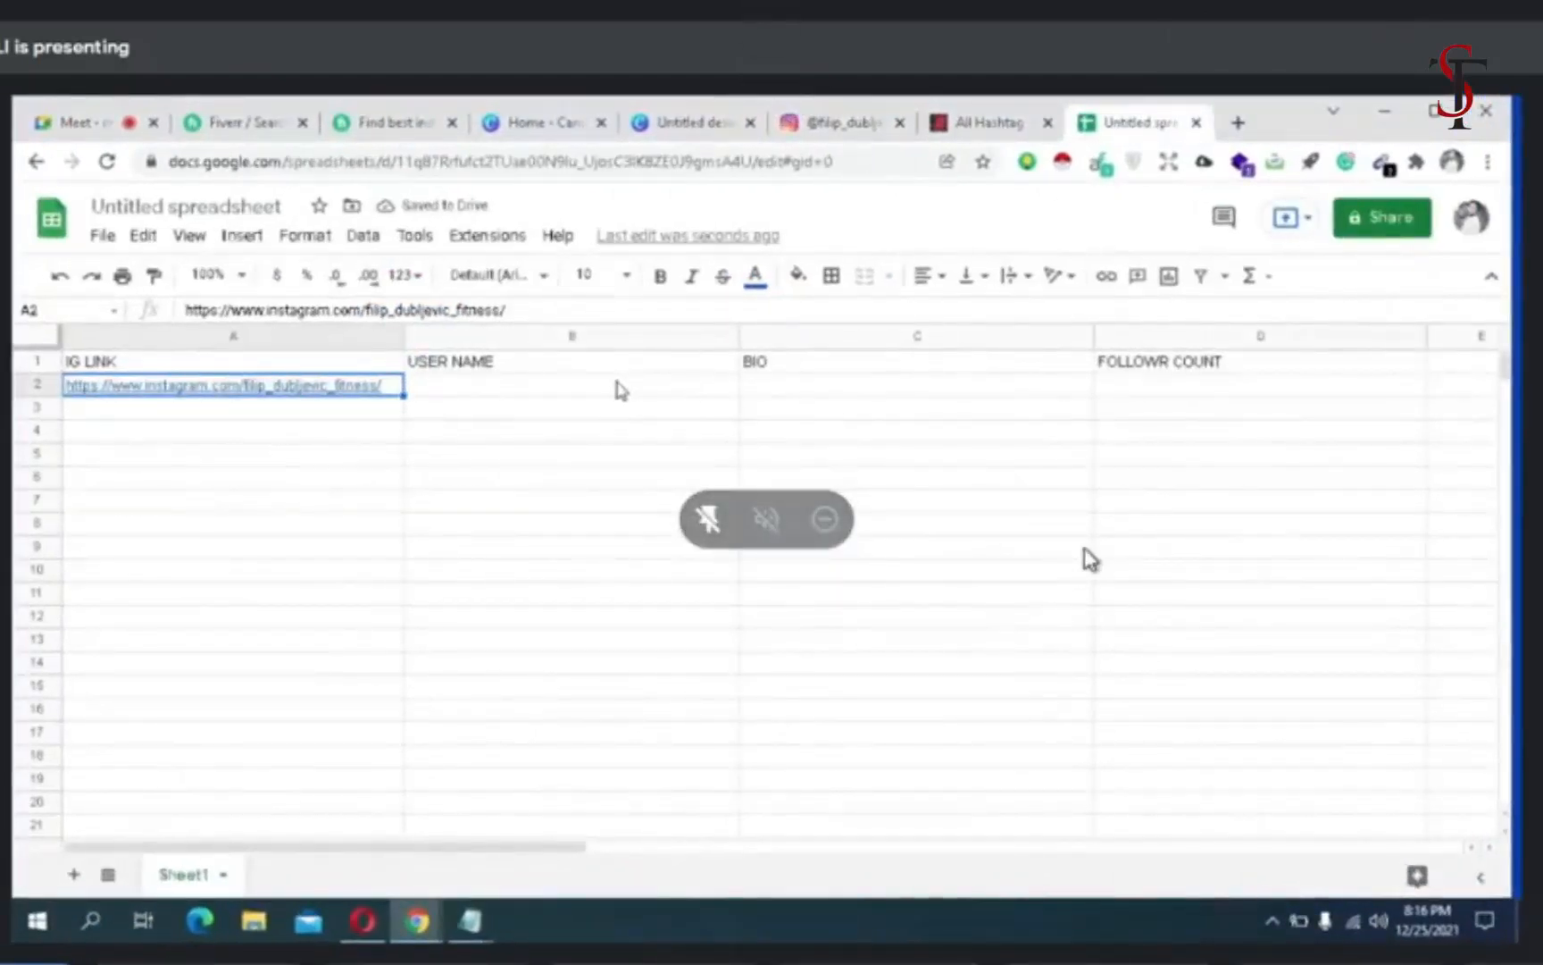
pyautogui.click(617, 389)
pyautogui.rightClick(615, 417)
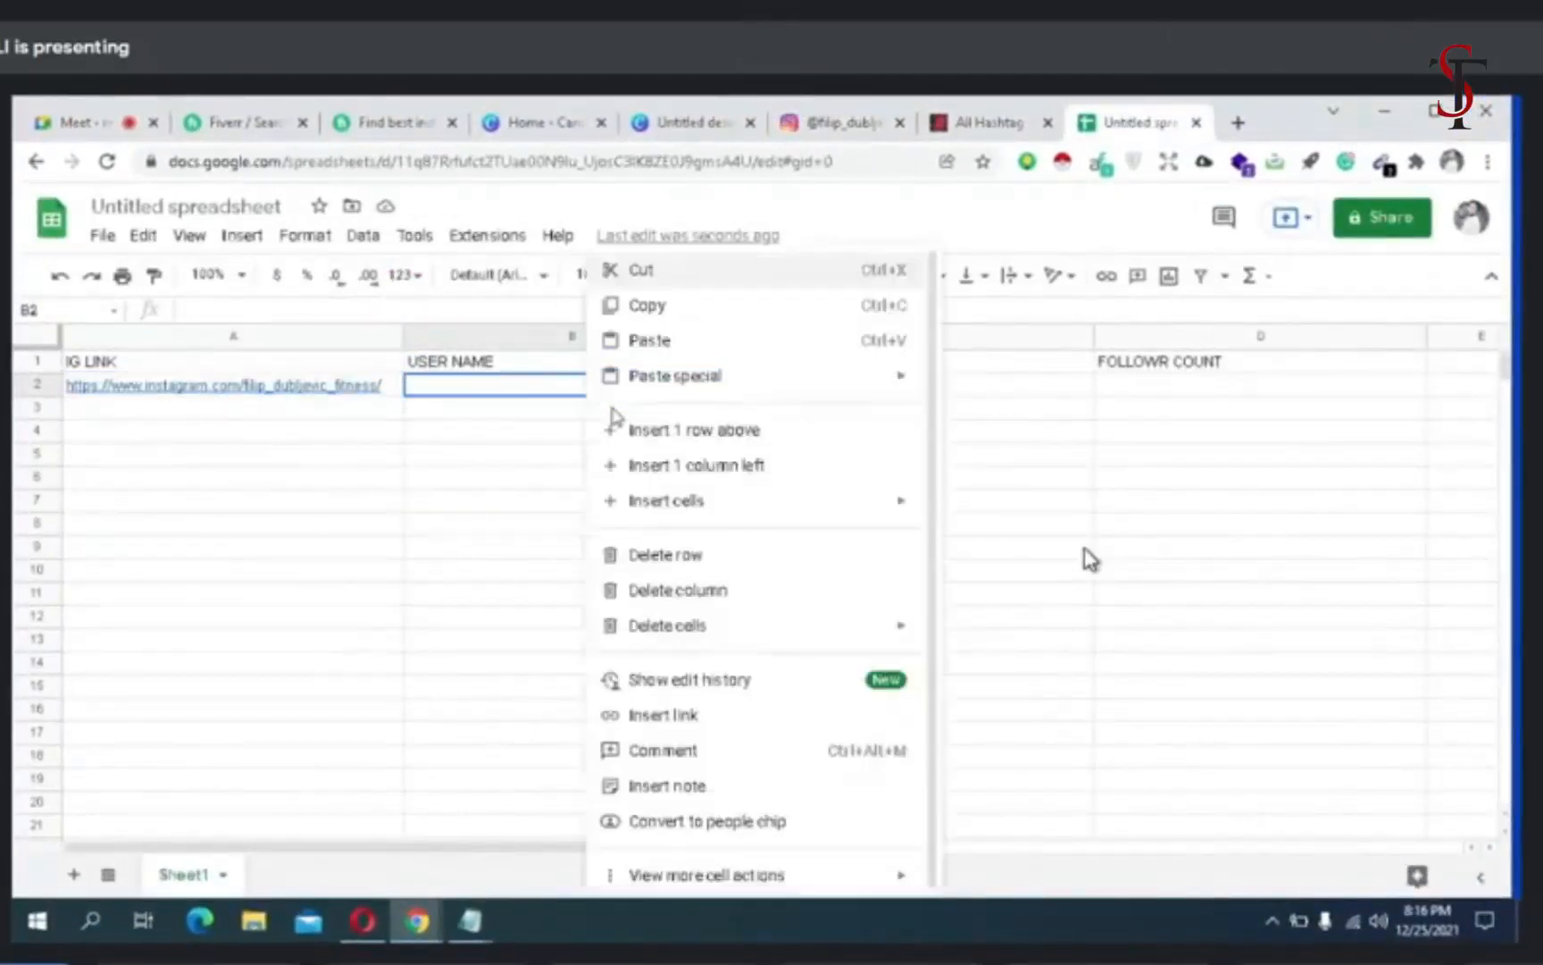
pyautogui.click(639, 341)
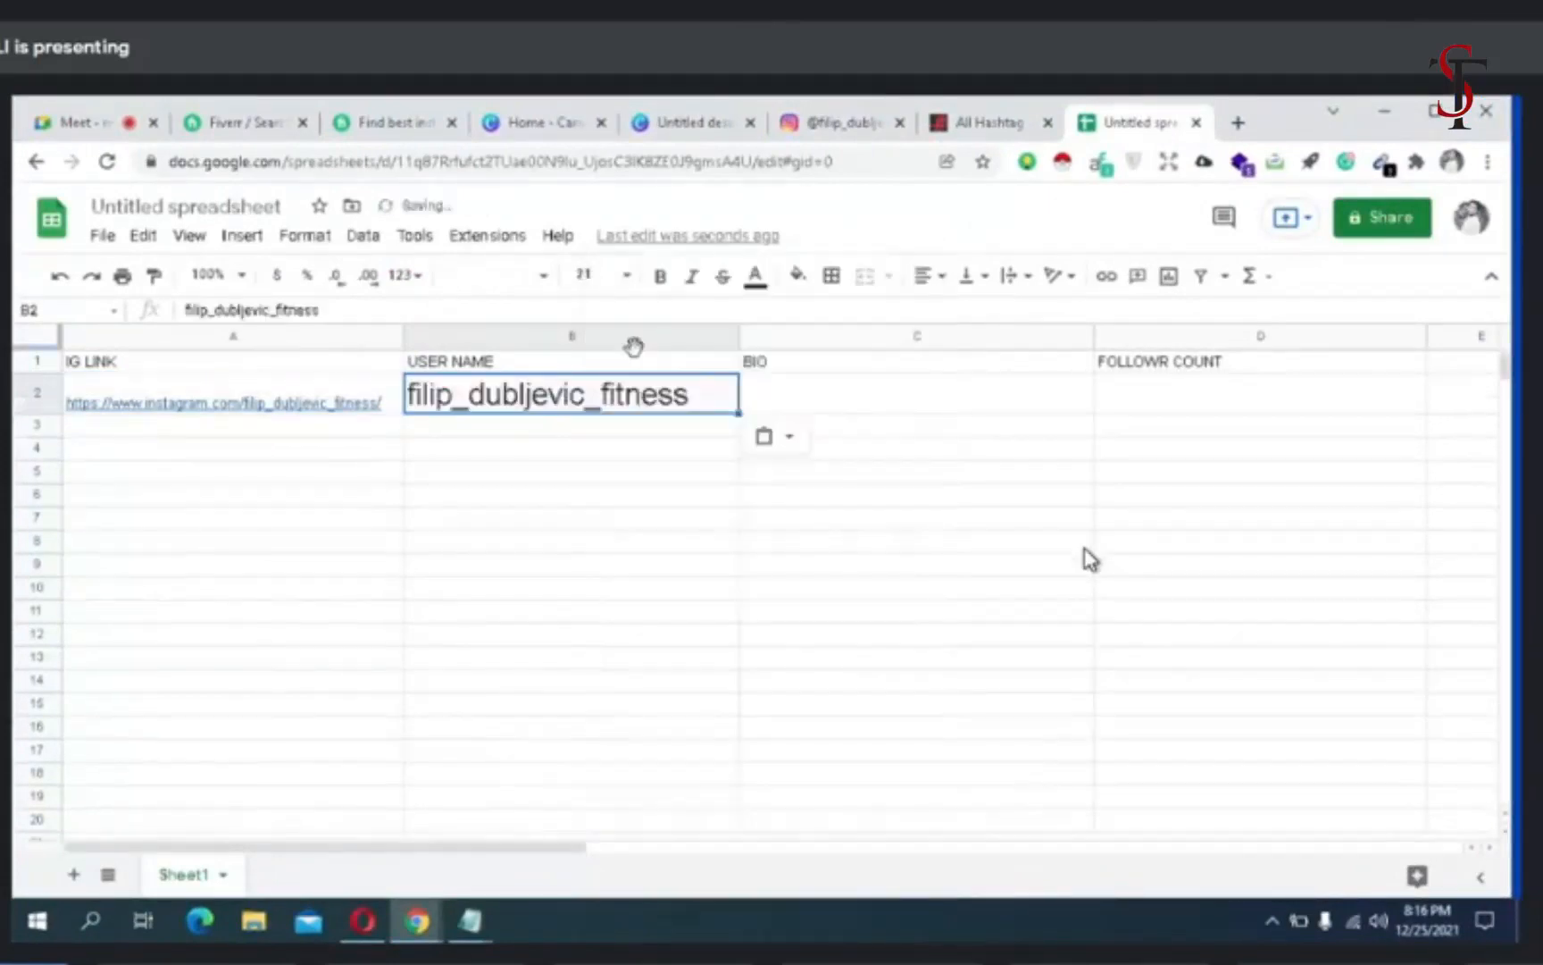
# - Copy the two bio lines from the Instagram profile and paste them into the spreadsheet from cell C2 under BIO
pyautogui.click(783, 404)
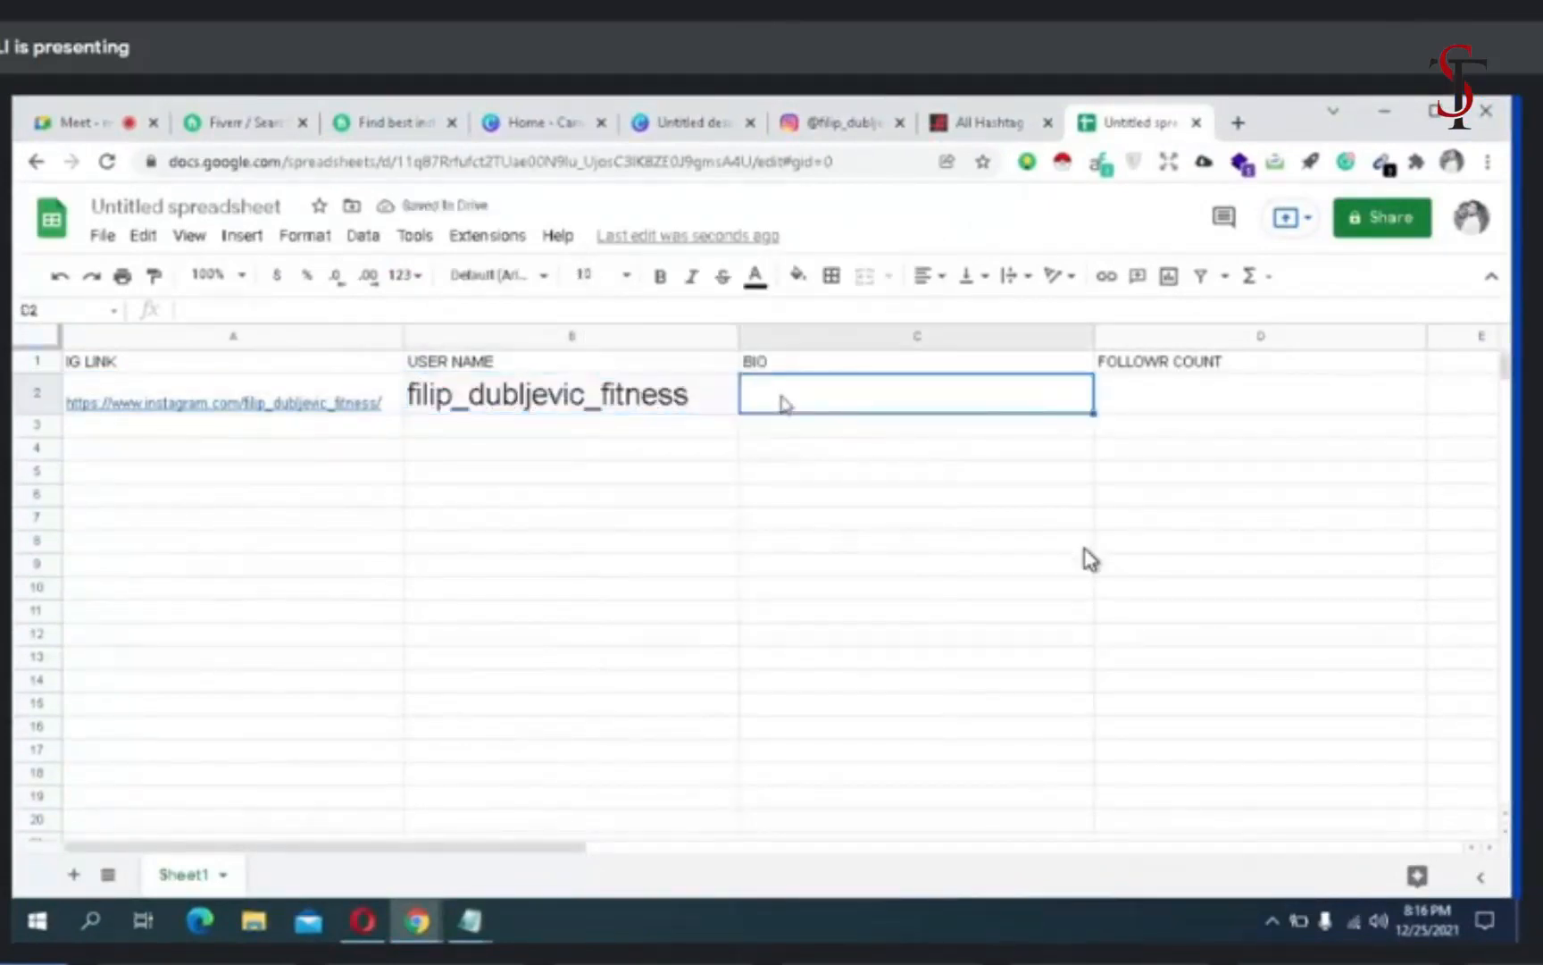
pyautogui.click(829, 134)
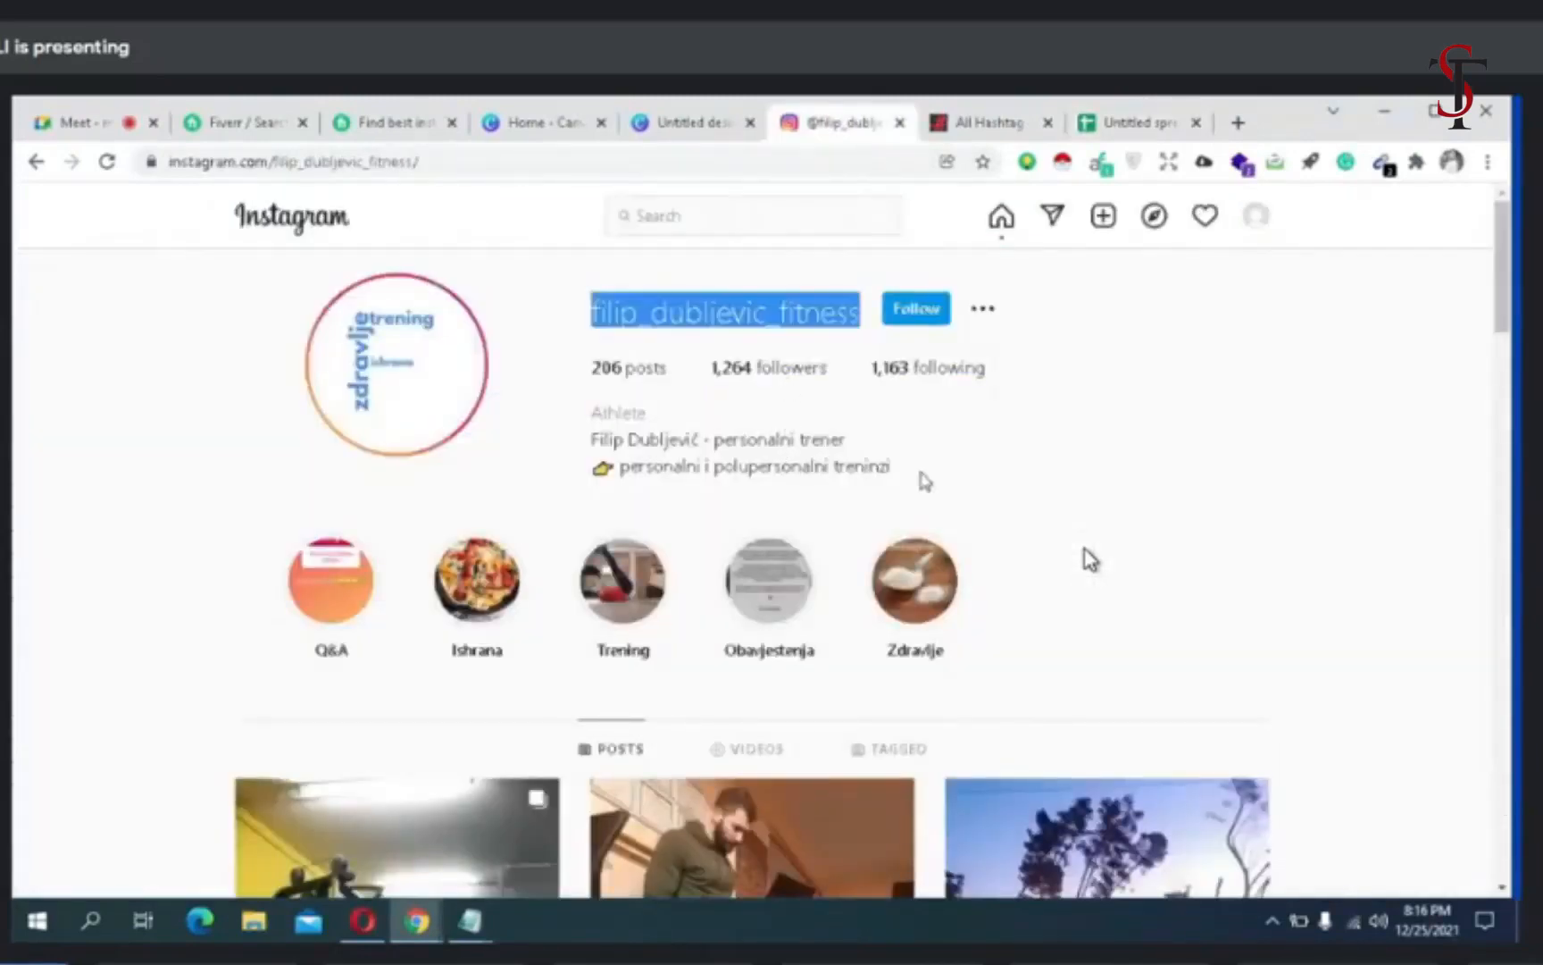
pyautogui.moveTo(925, 483); pyautogui.dragTo(585, 447)
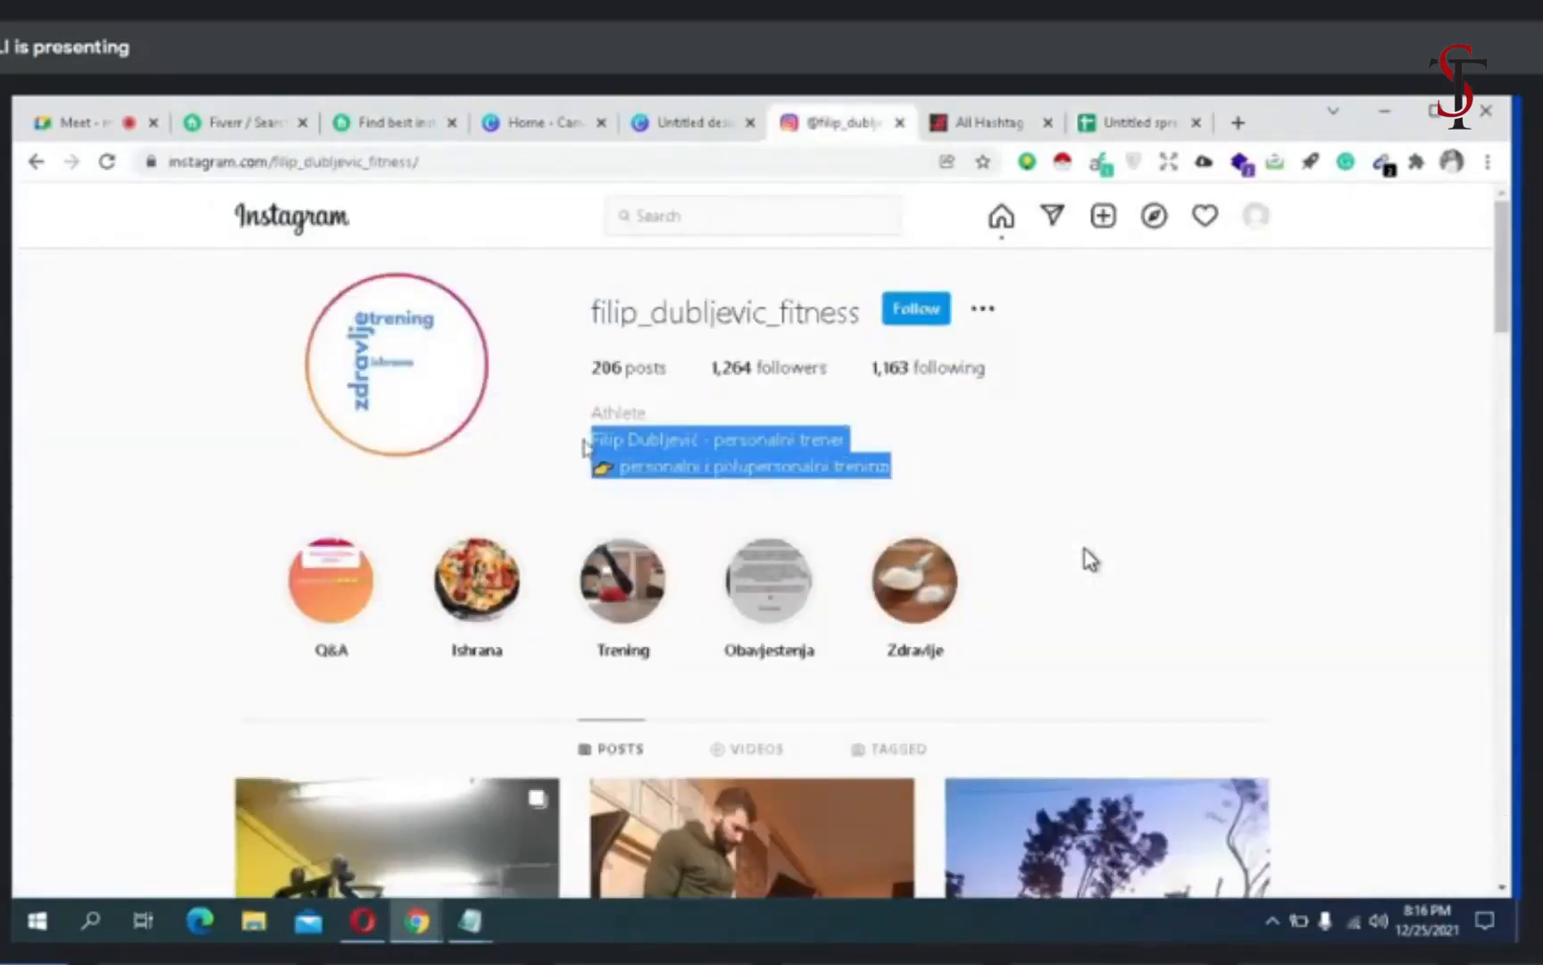
pyautogui.rightClick(585, 447)
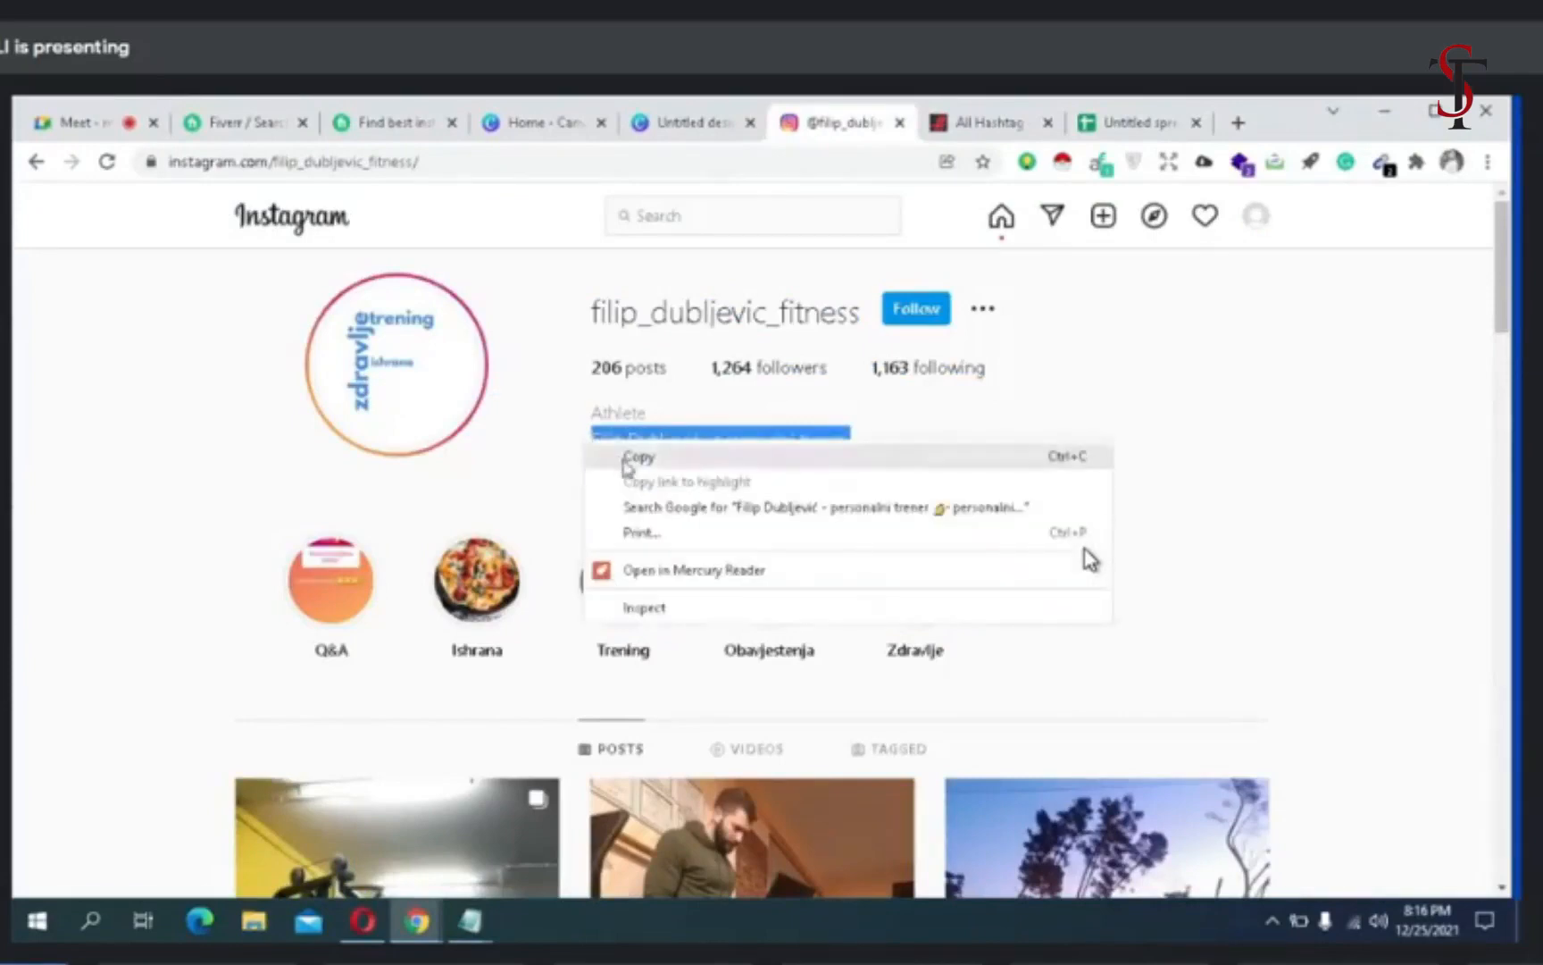
pyautogui.click(625, 456)
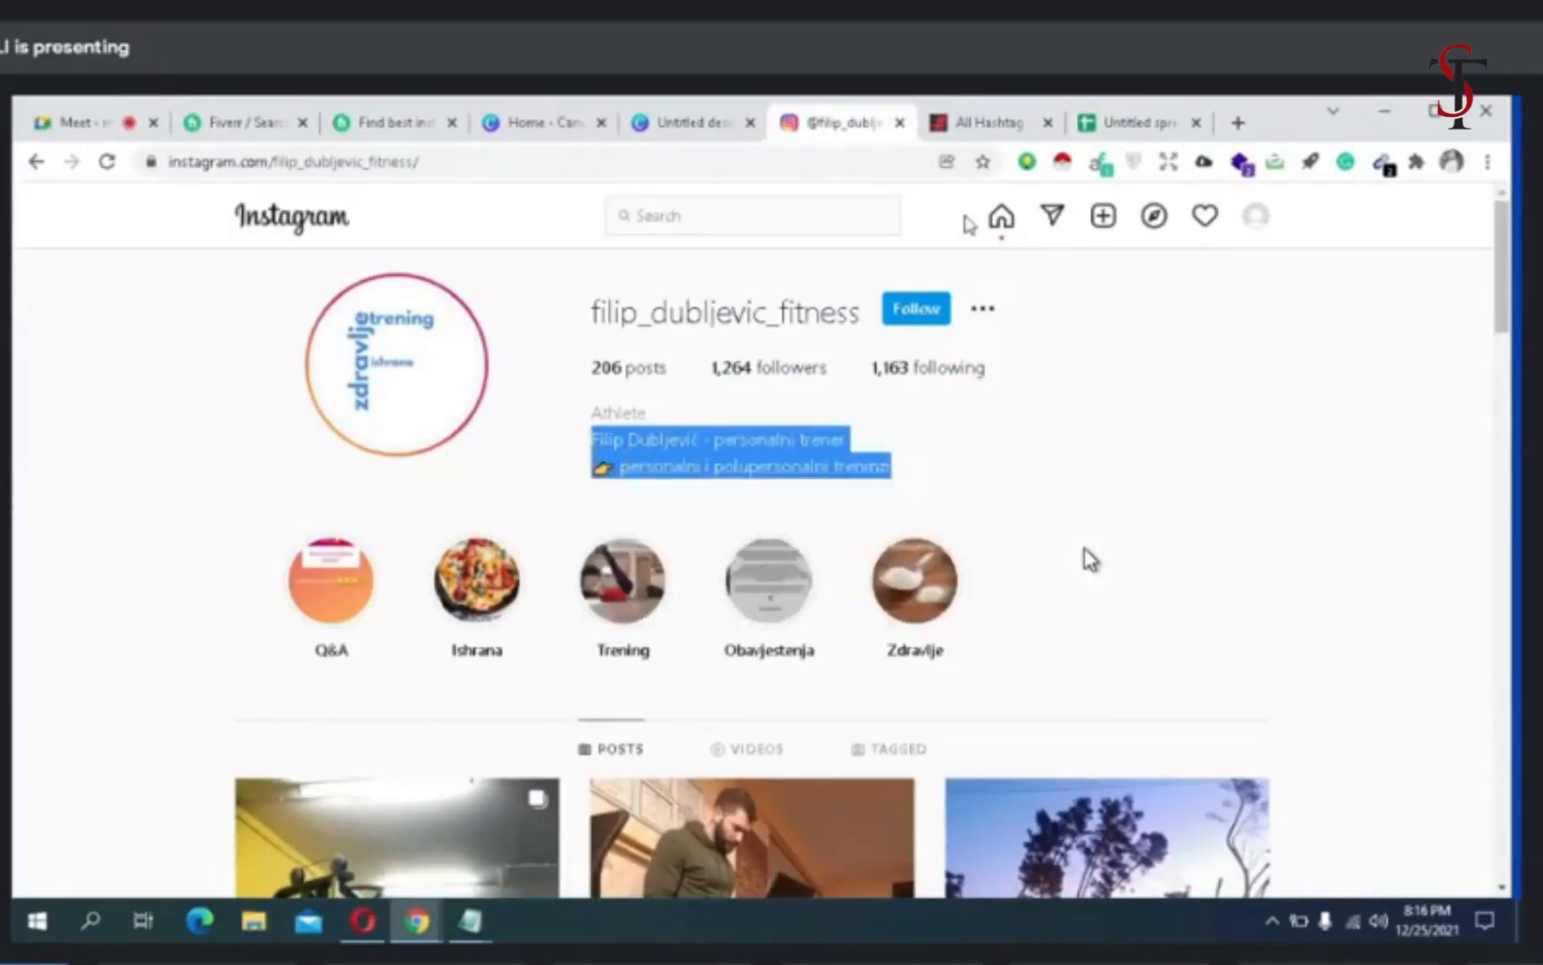
pyautogui.click(1116, 125)
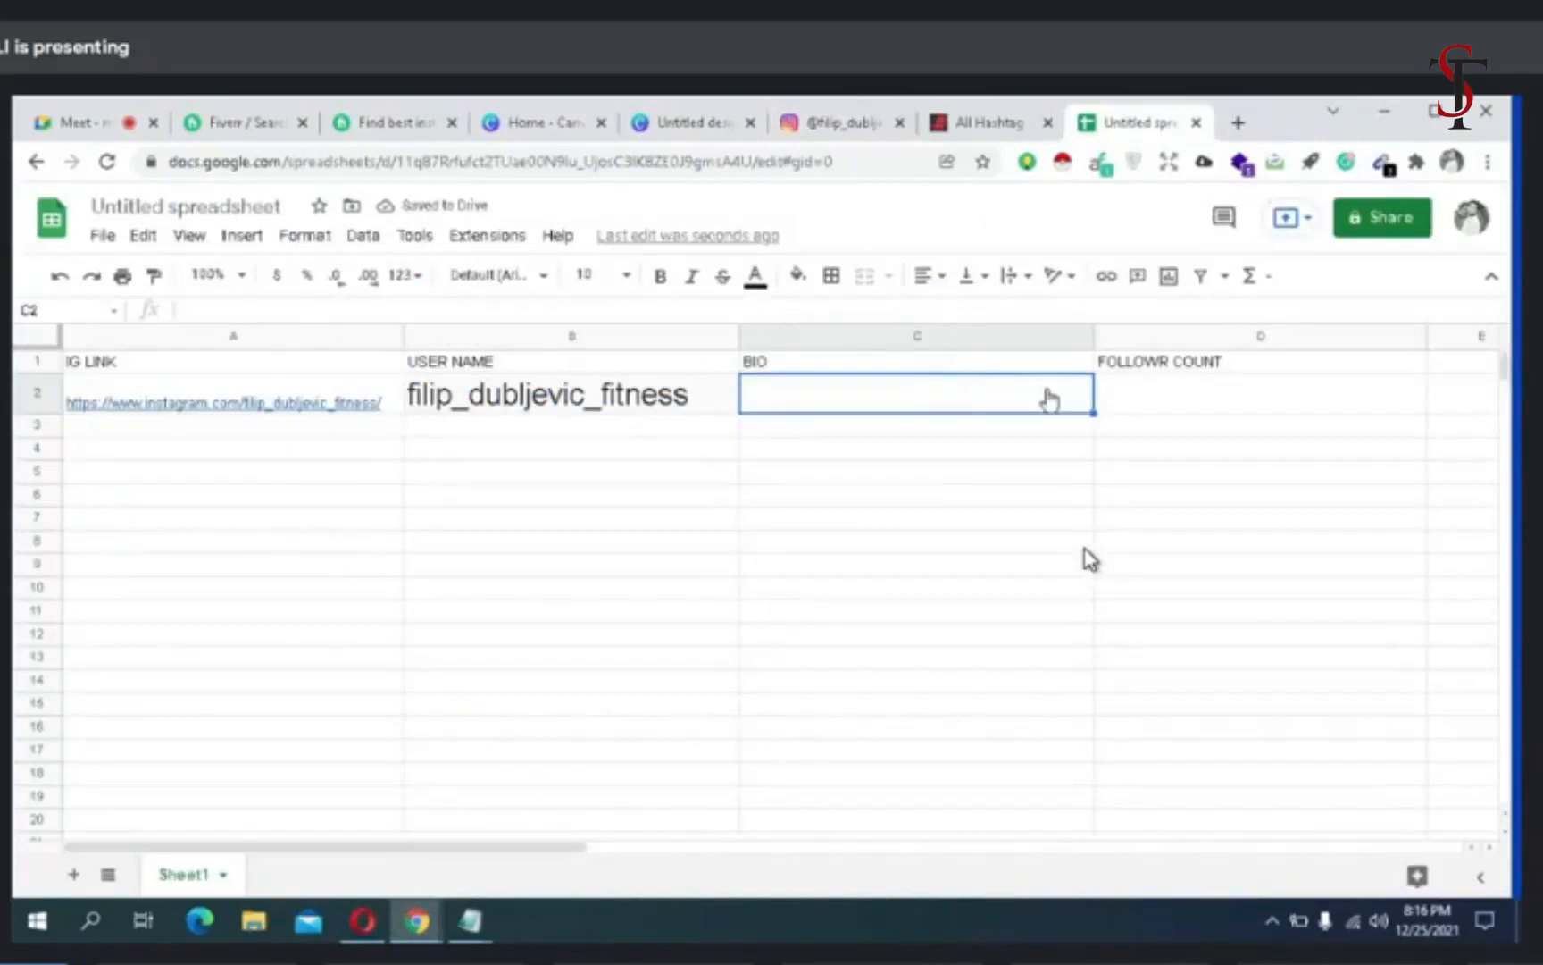
pyautogui.rightClick(1050, 400)
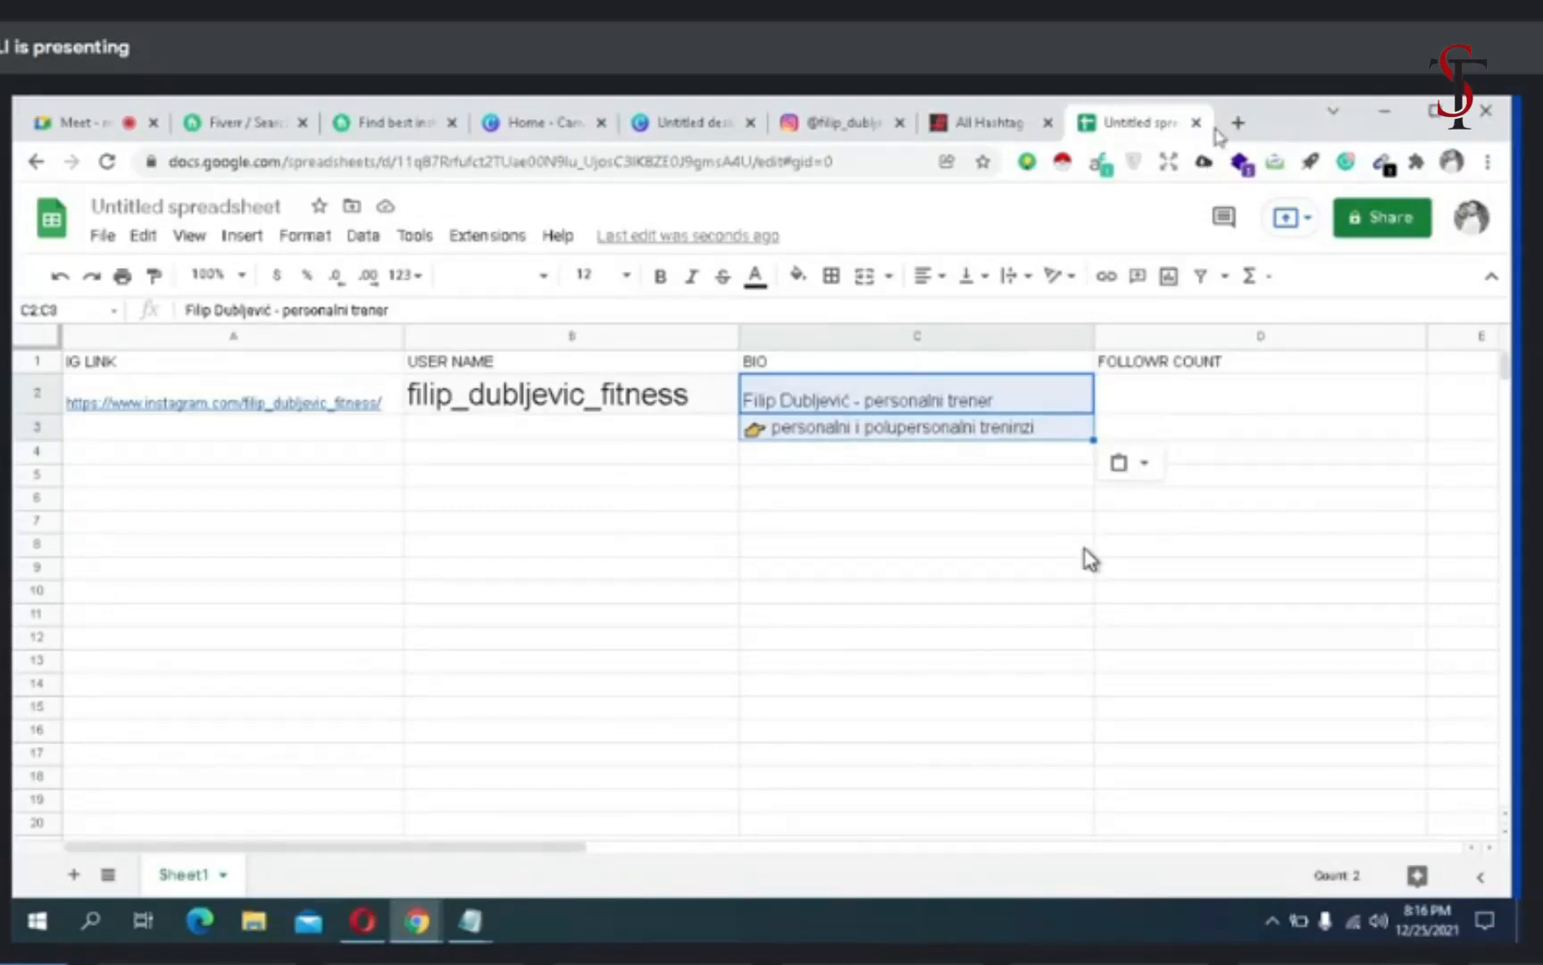
# - Minimize the browser window to reach the desktop
pyautogui.click(1386, 110)
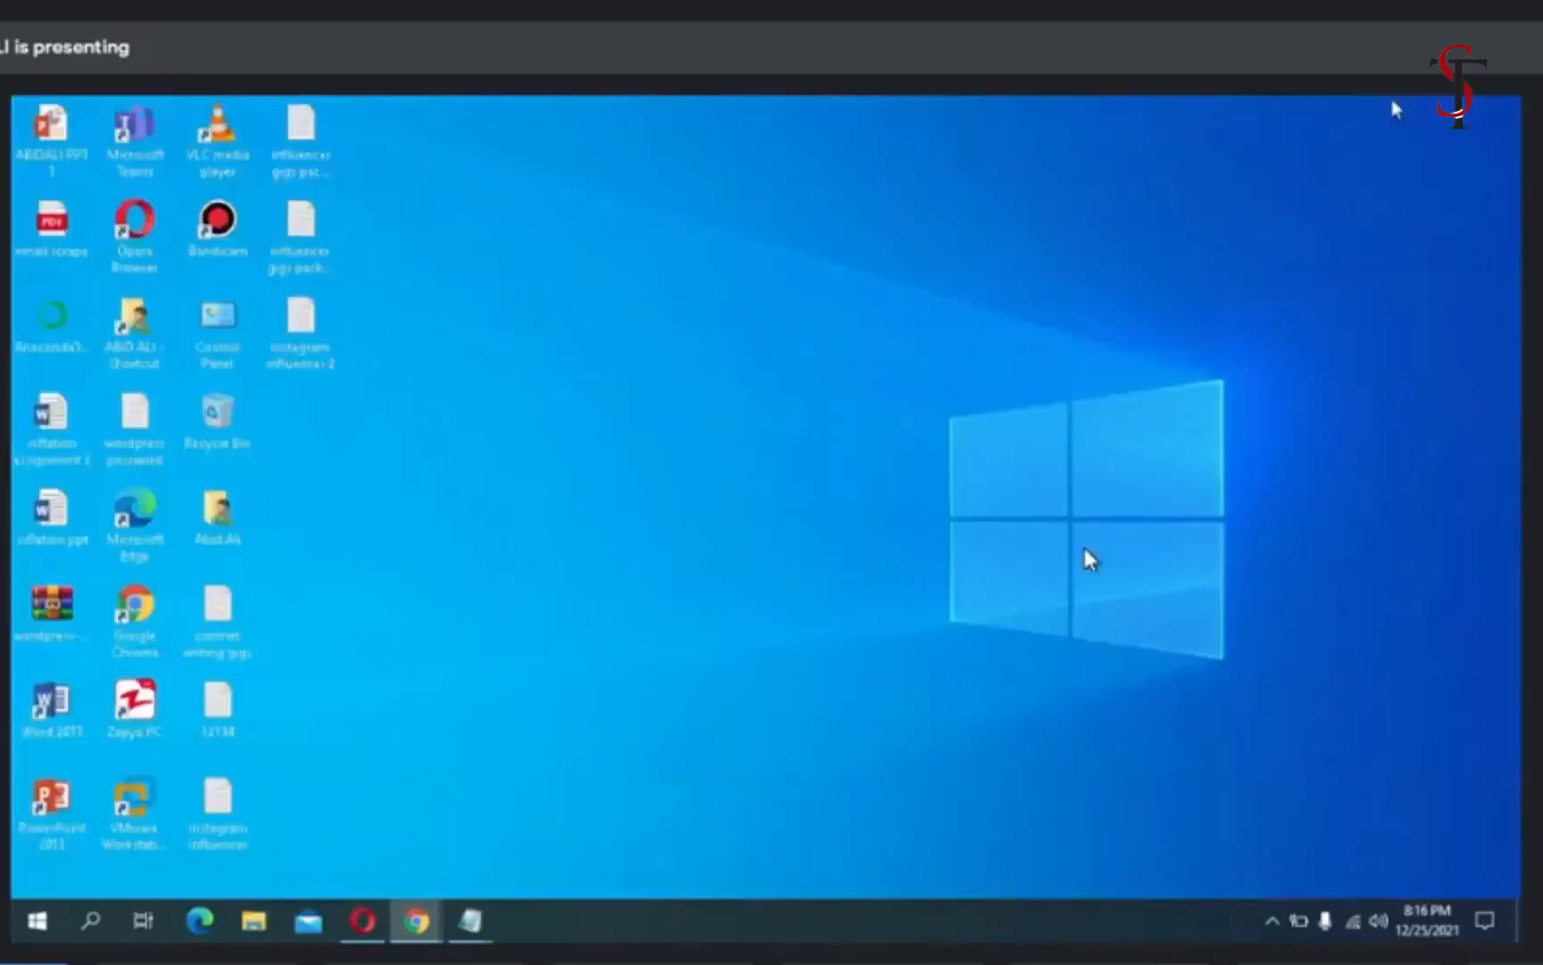